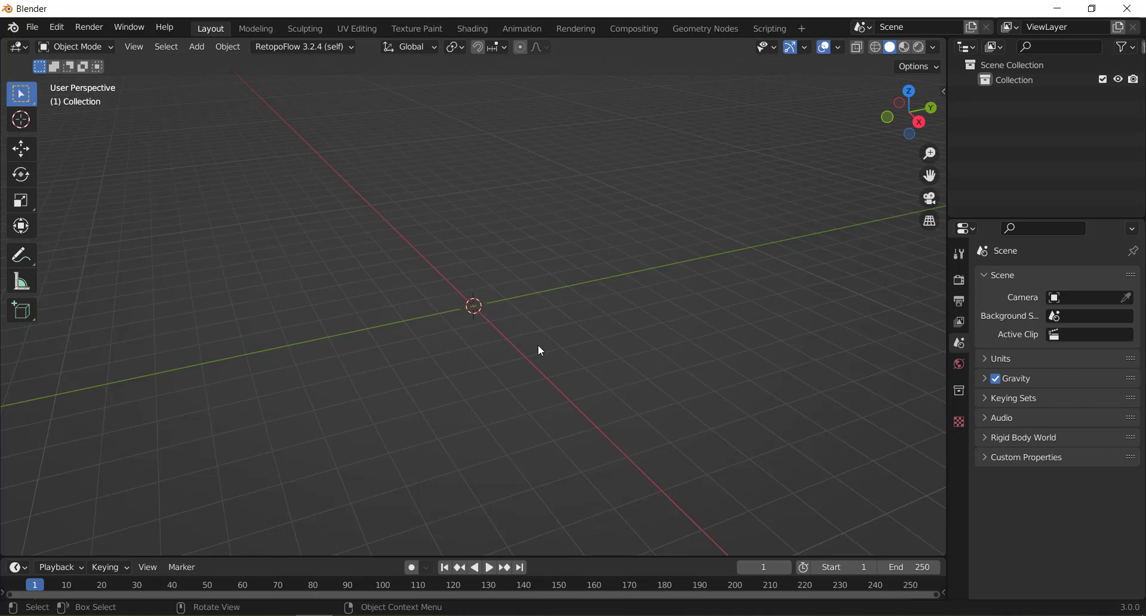
# Add a Circle mesh at the world origin, replacing a first discarded circle.
pyautogui.moveTo(531, 336)
pyautogui.mouseDown(button='middle')
pyautogui.moveTo(671, 350)
pyautogui.moveTo(533, 297)
pyautogui.mouseUp(button='middle')
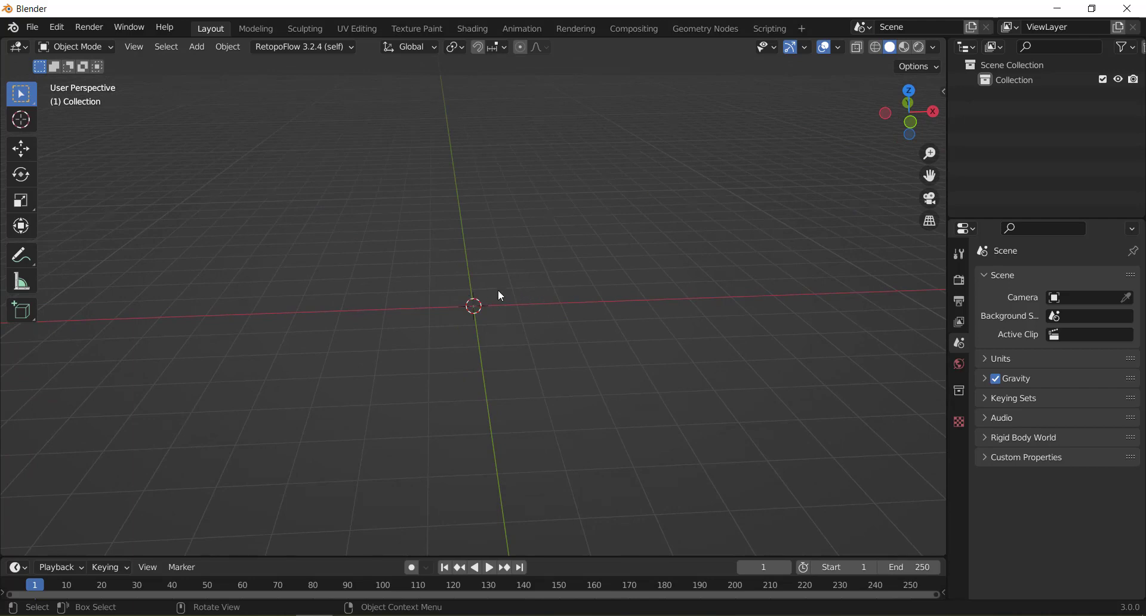
pyautogui.click(197, 49)
pyautogui.hotkey('shift', 'a')
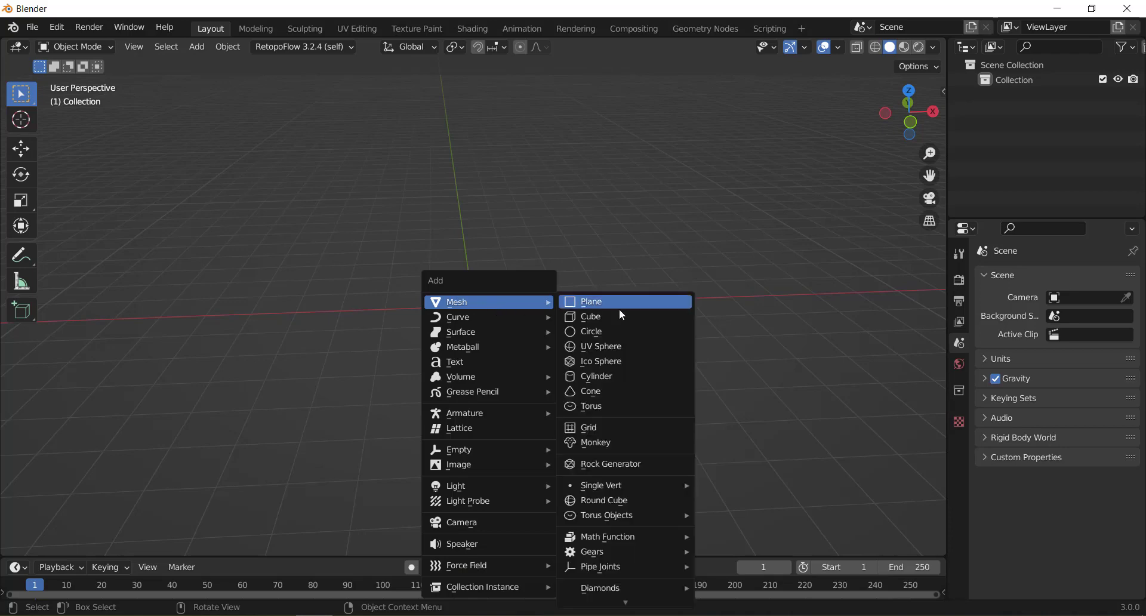
pyautogui.click(604, 337)
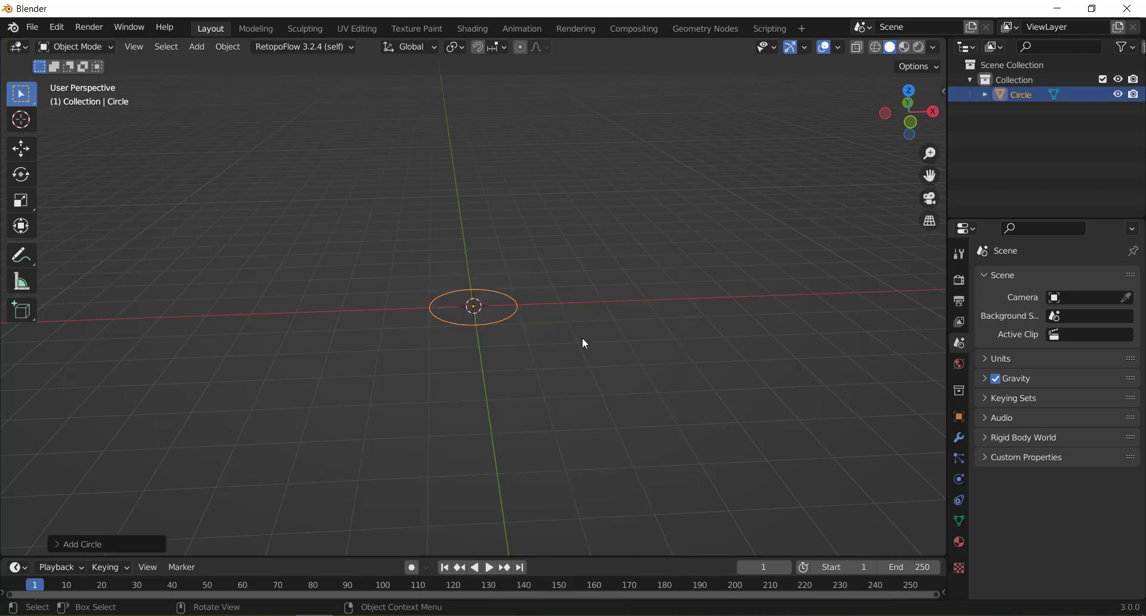
pyautogui.scroll(1, 466, 342)
pyautogui.scroll(2, 454, 342)
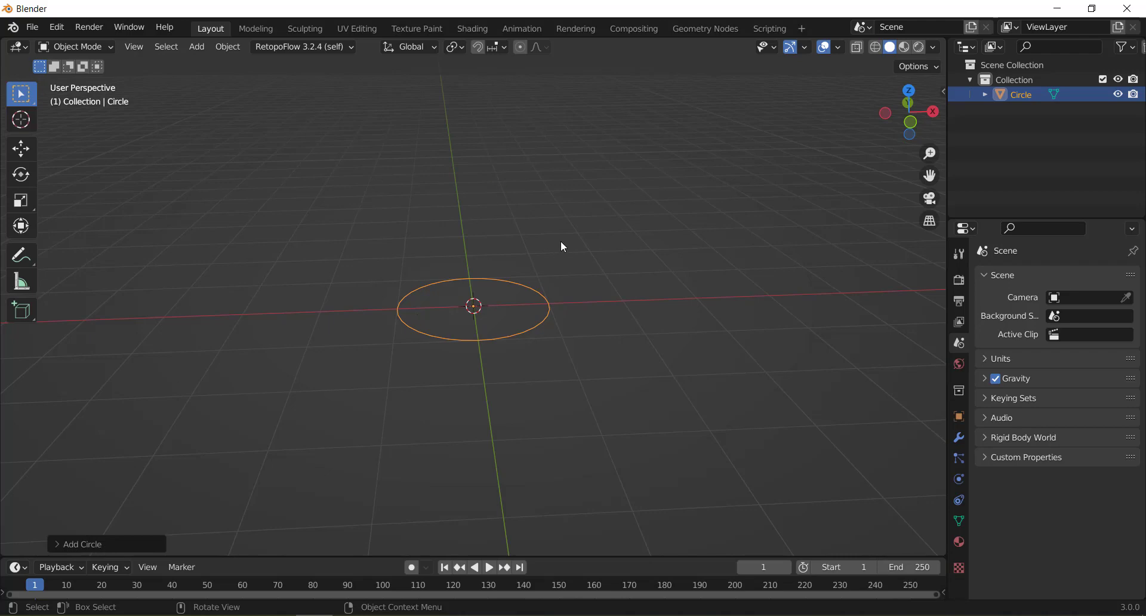
pyautogui.click(763, 323)
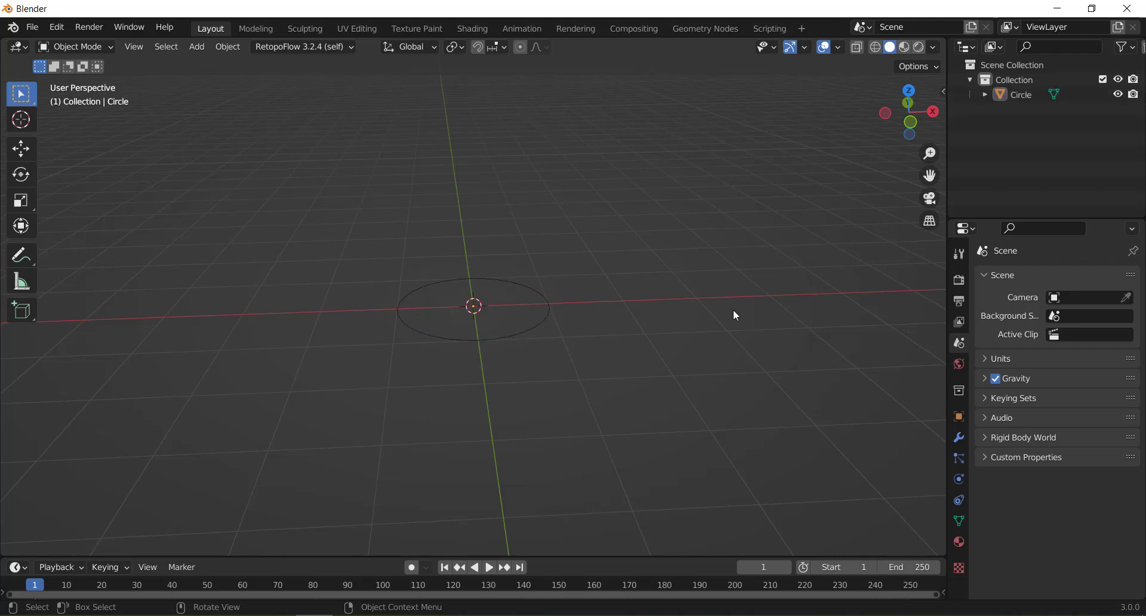
pyautogui.click(514, 335)
pyautogui.press('Delete')
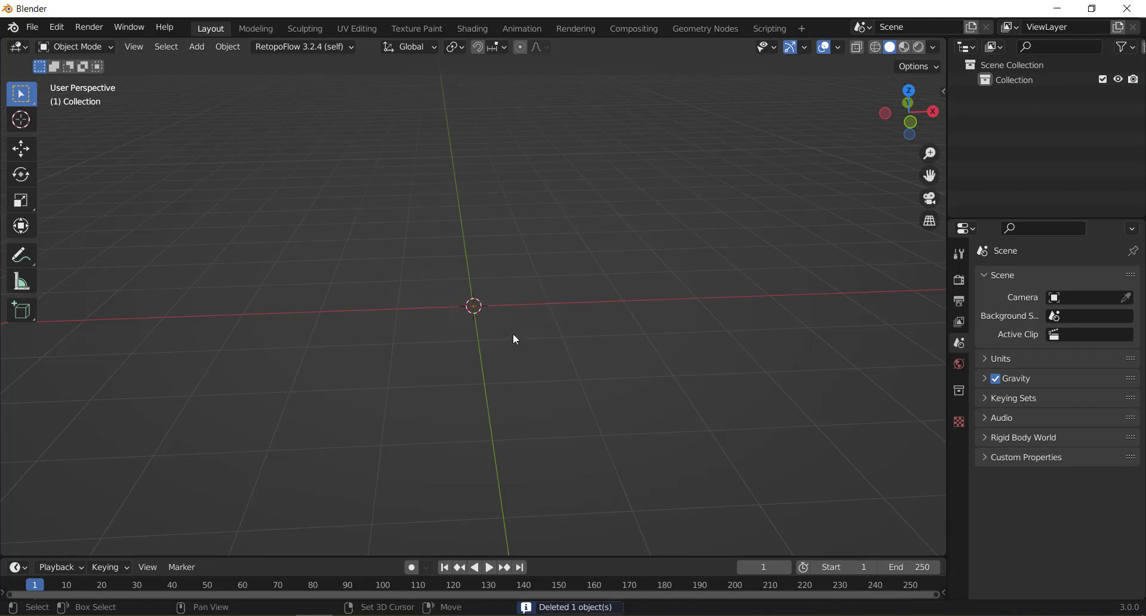
pyautogui.hotkey('shift', 'a')
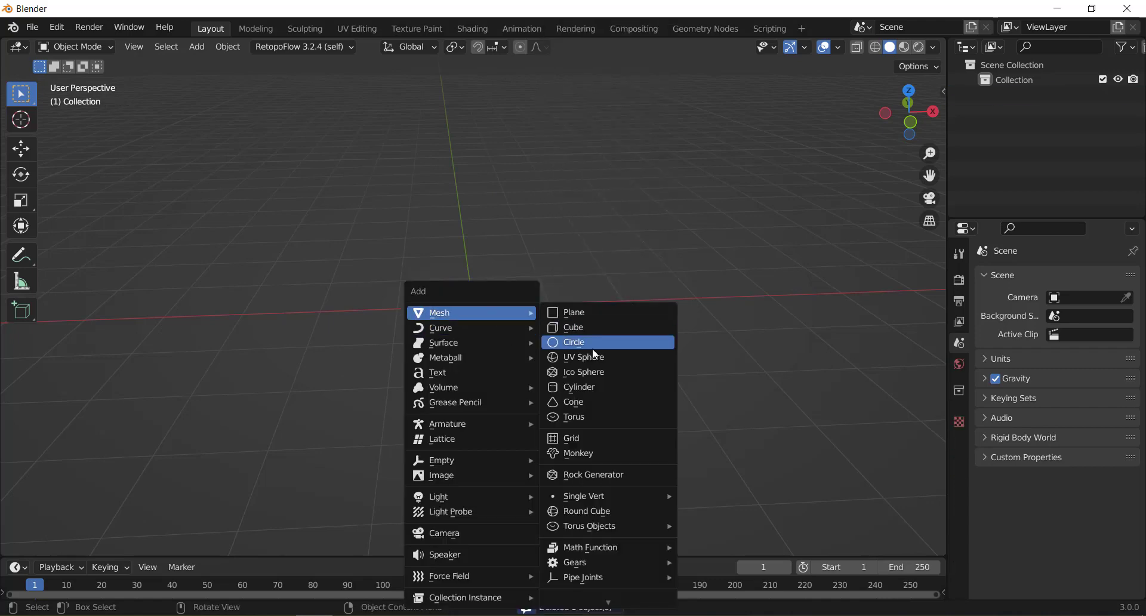
pyautogui.click(591, 347)
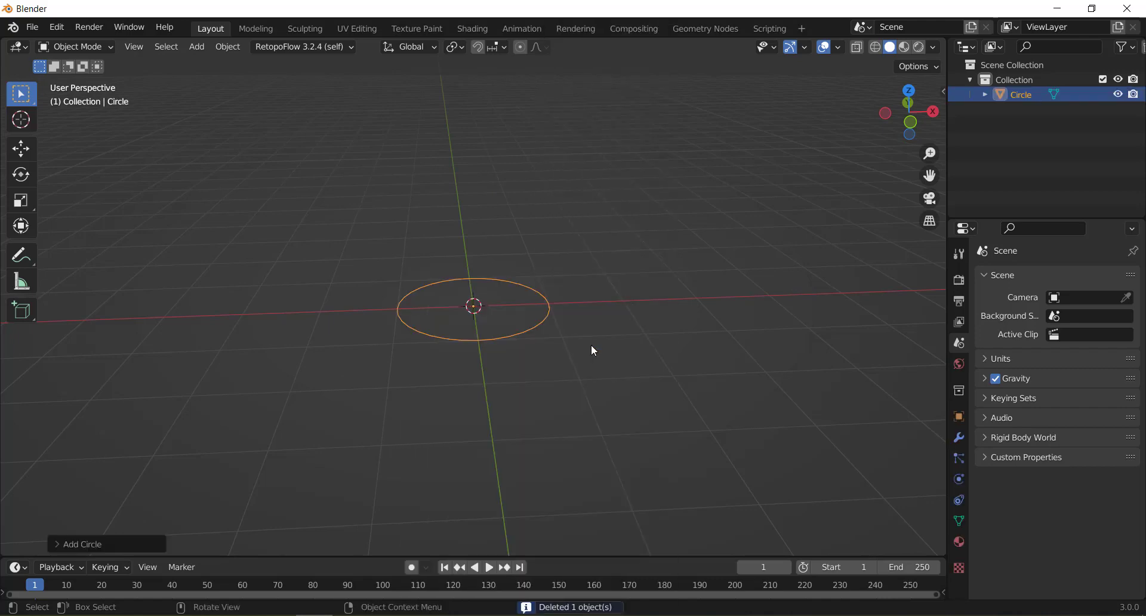
# Set the new circle's Vertices to 8 in the Add Circle panel.
pyautogui.click(81, 545)
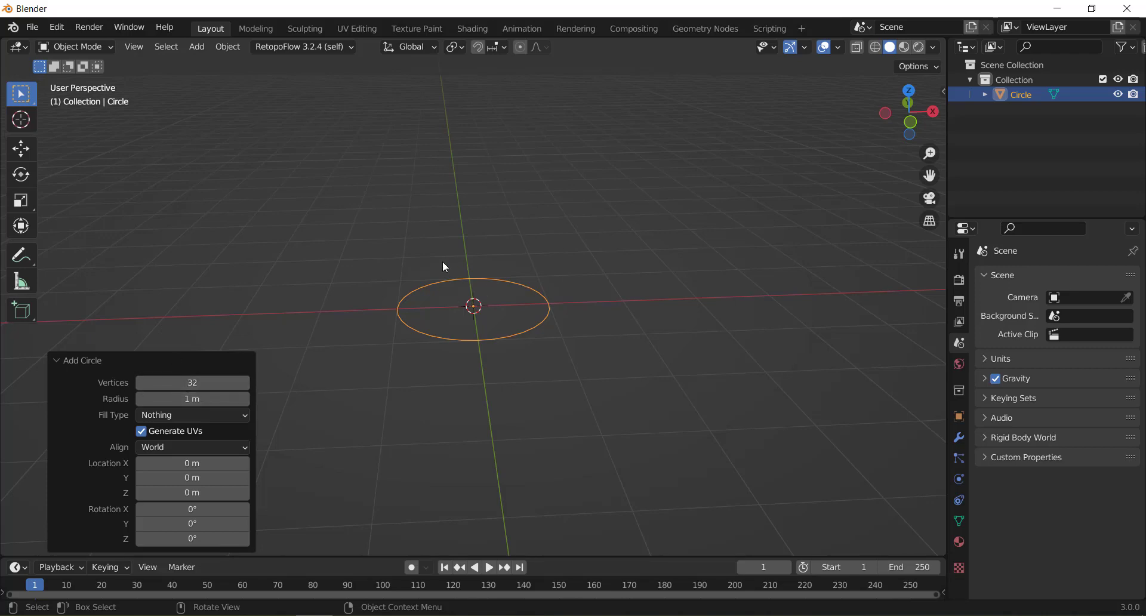
pyautogui.scroll(1, 432, 259)
pyautogui.scroll(2, 432, 259)
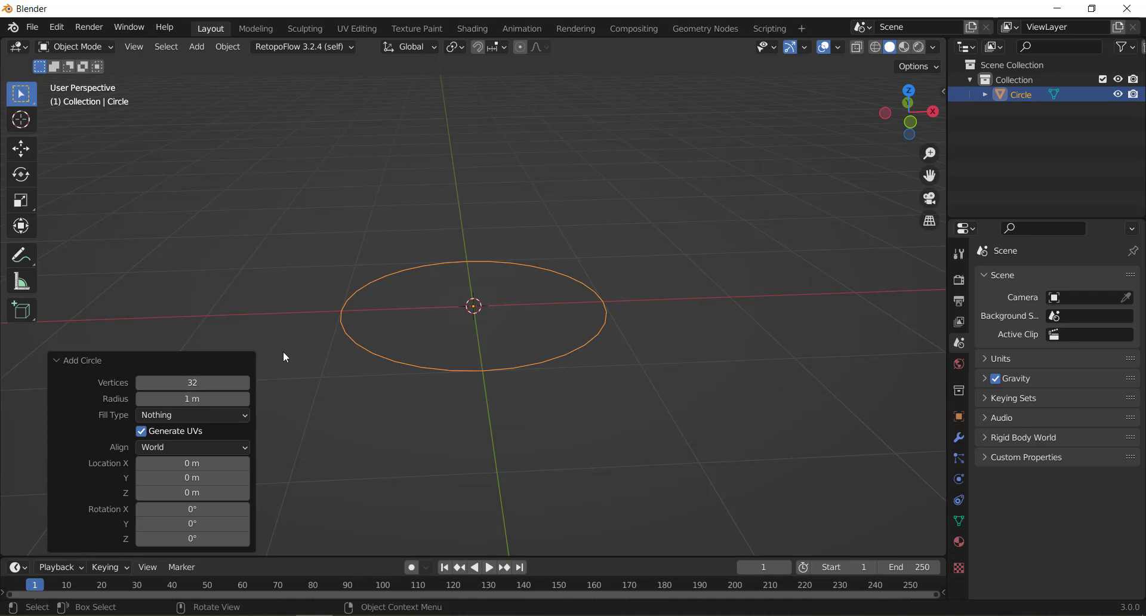
pyautogui.click(170, 382)
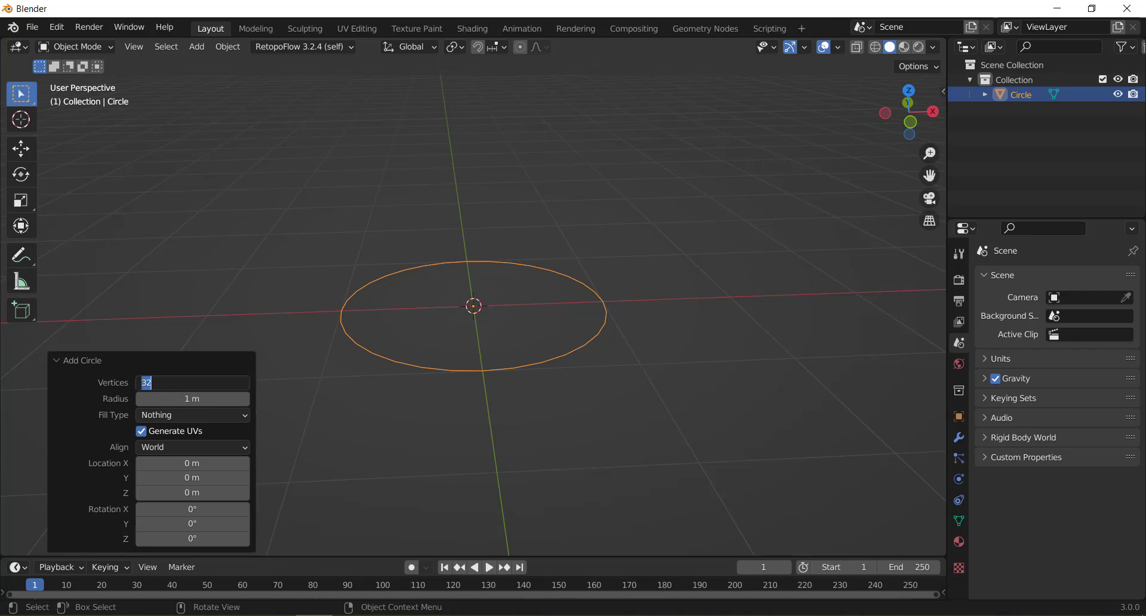
pyautogui.write('8')
pyautogui.press('Return')
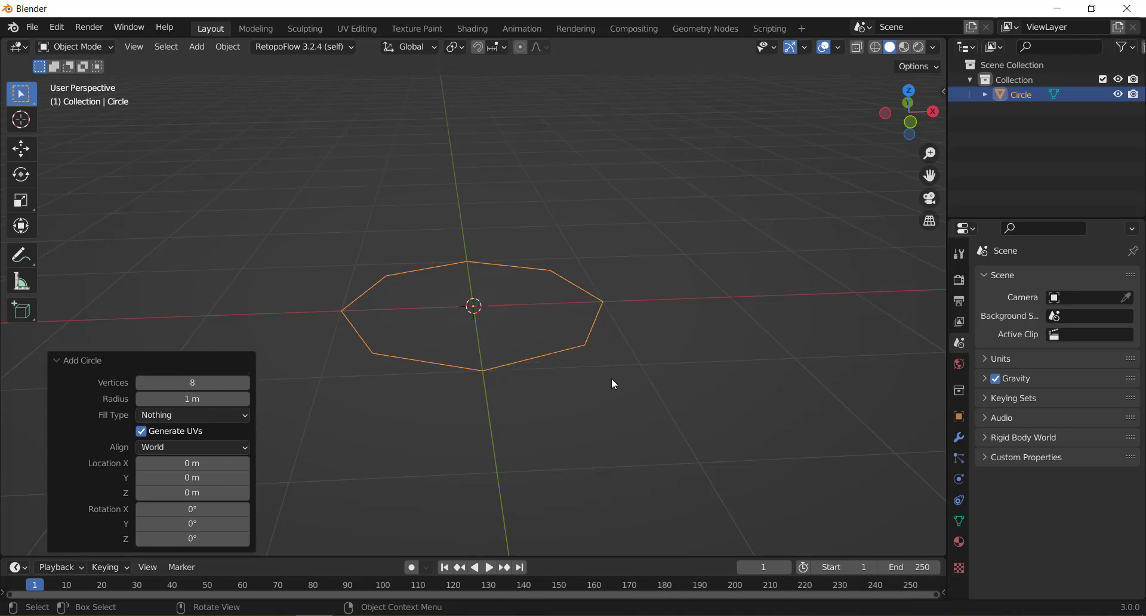
# Select the octagon and switch it into Edit Mode.
pyautogui.moveTo(612, 383); pyautogui.dragTo(514, 397, button='middle')
pyautogui.click(402, 377)
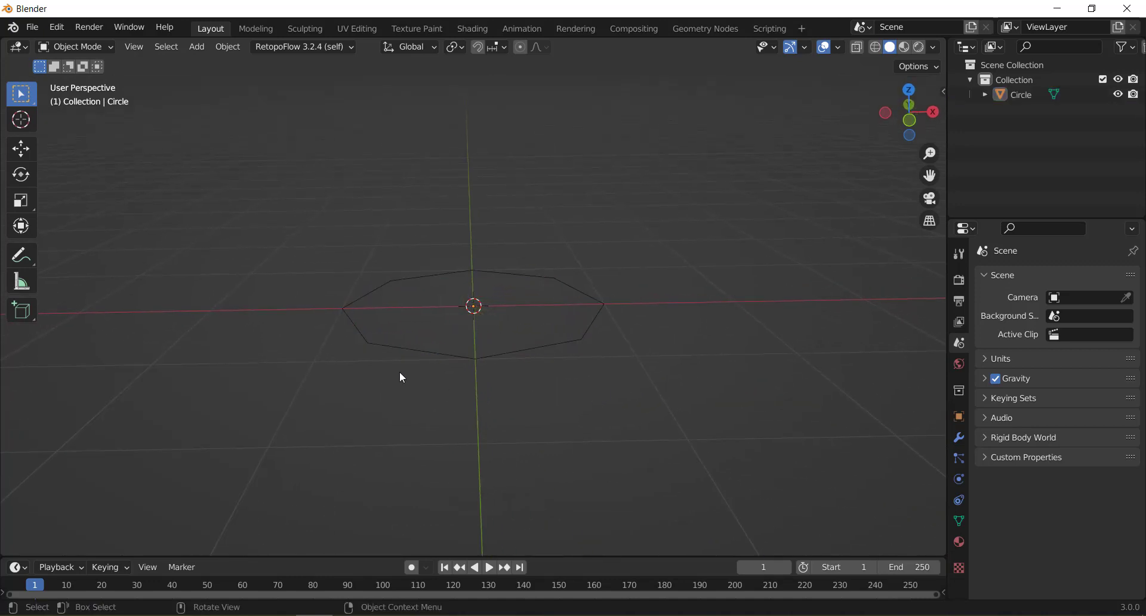
pyautogui.click(545, 351)
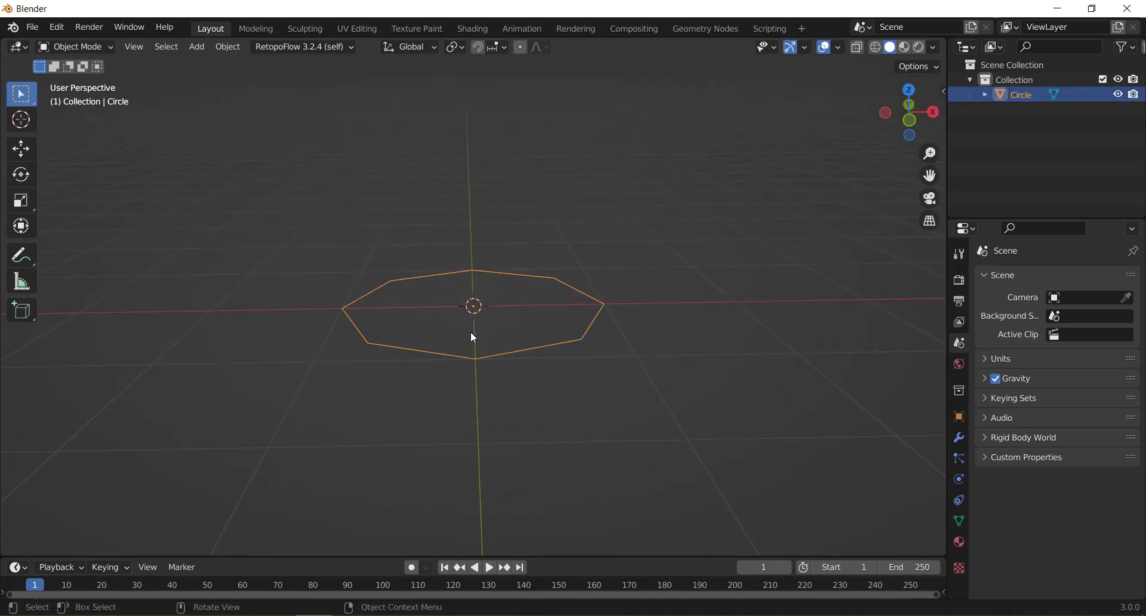
pyautogui.click(101, 48)
pyautogui.click(86, 81)
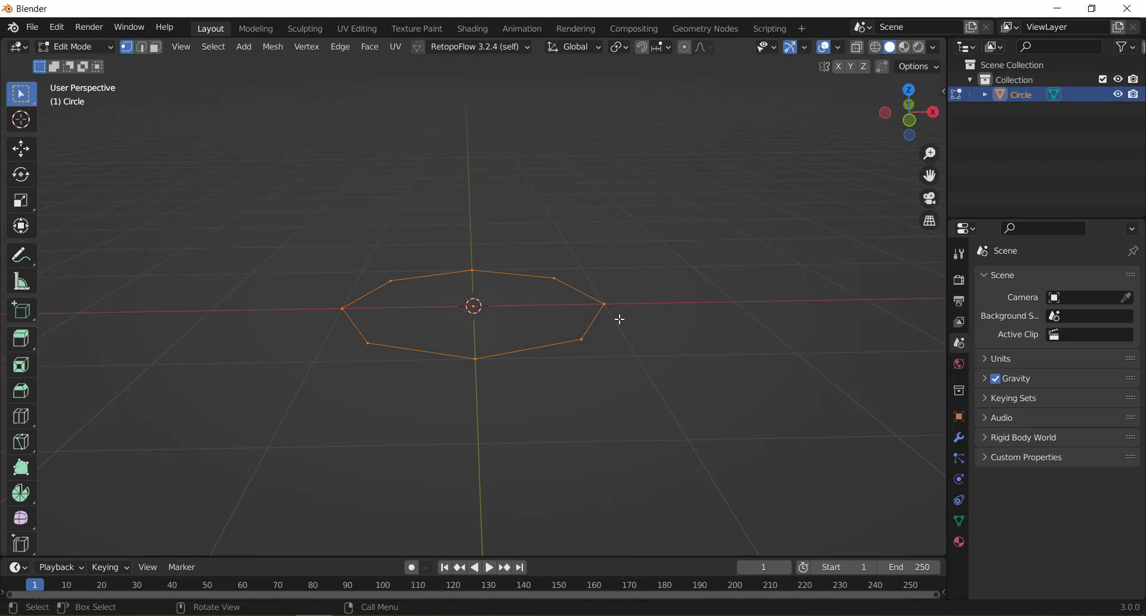
# Switch to front view (numpad 1) and frame the octagon higher in the viewport.
pyautogui.press('KP_1')
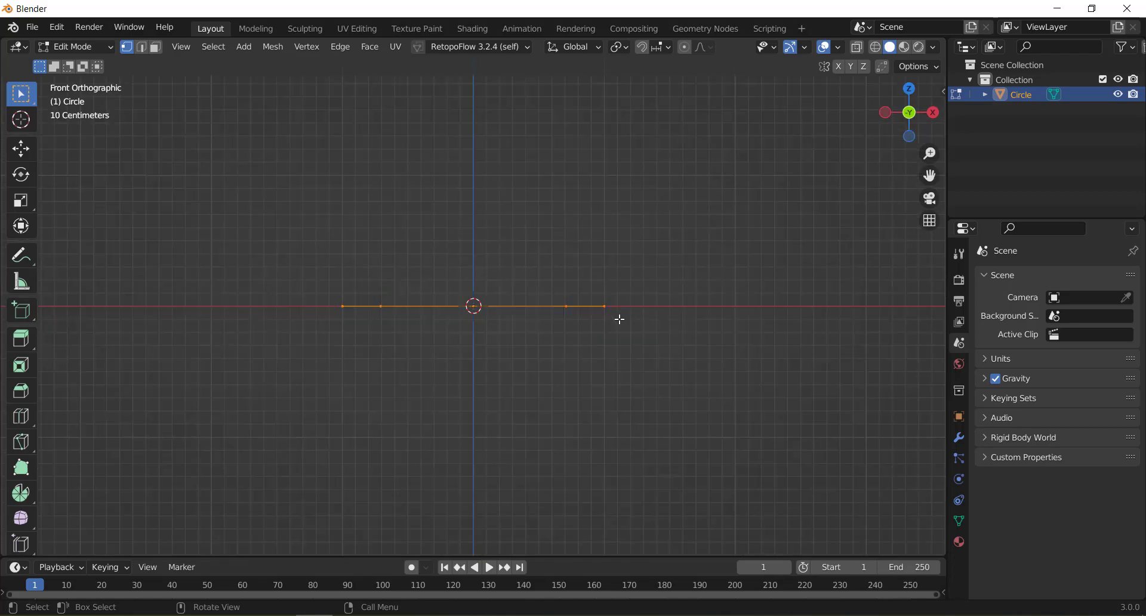
pyautogui.scroll(-4, 620, 320)
pyautogui.scroll(-5, 621, 320)
pyautogui.scroll(7, 550, 350)
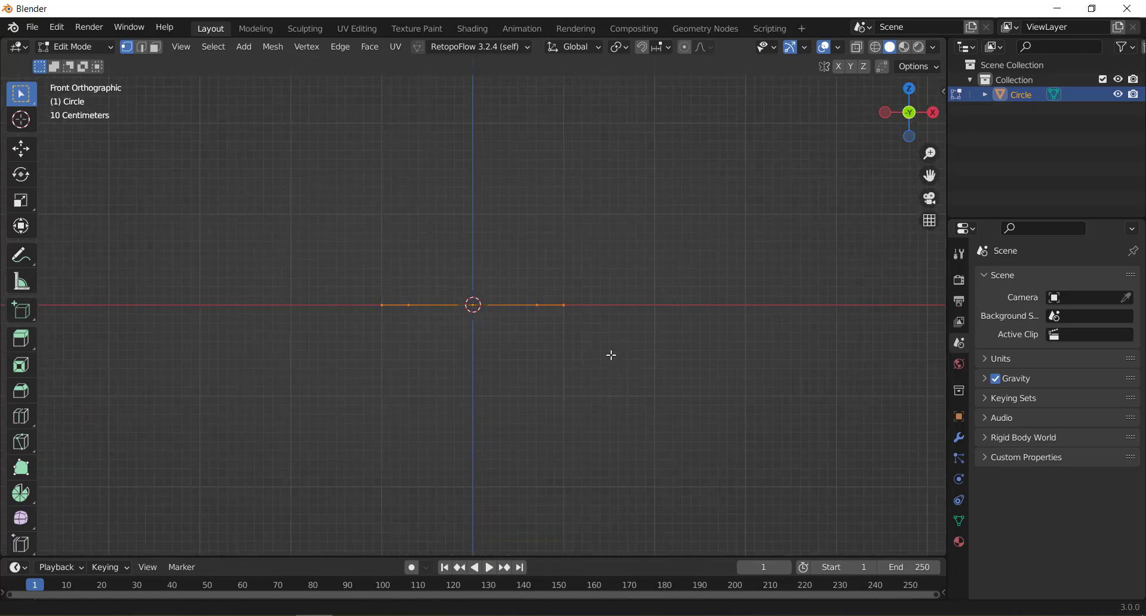
pyautogui.keyDown('shift'); pyautogui.moveTo(611, 355); pyautogui.dragTo(621, 302, button='middle'); pyautogui.keyUp('shift')
pyautogui.scroll(1, 617, 302)
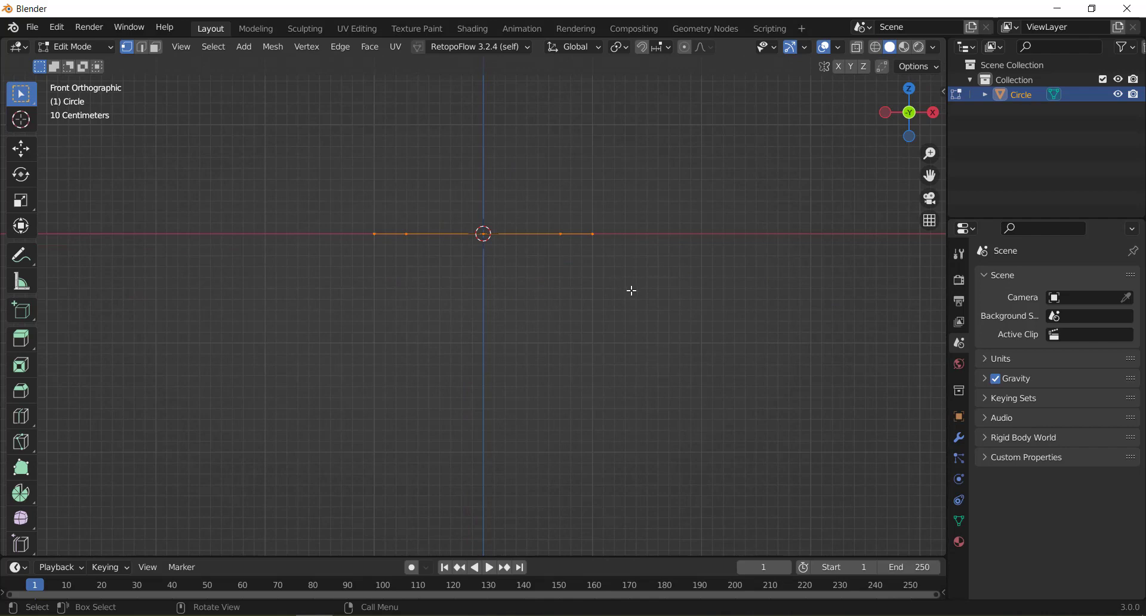
# Extrude the octagon ring straight down along Z by about 1.99 m.
pyautogui.press('g')
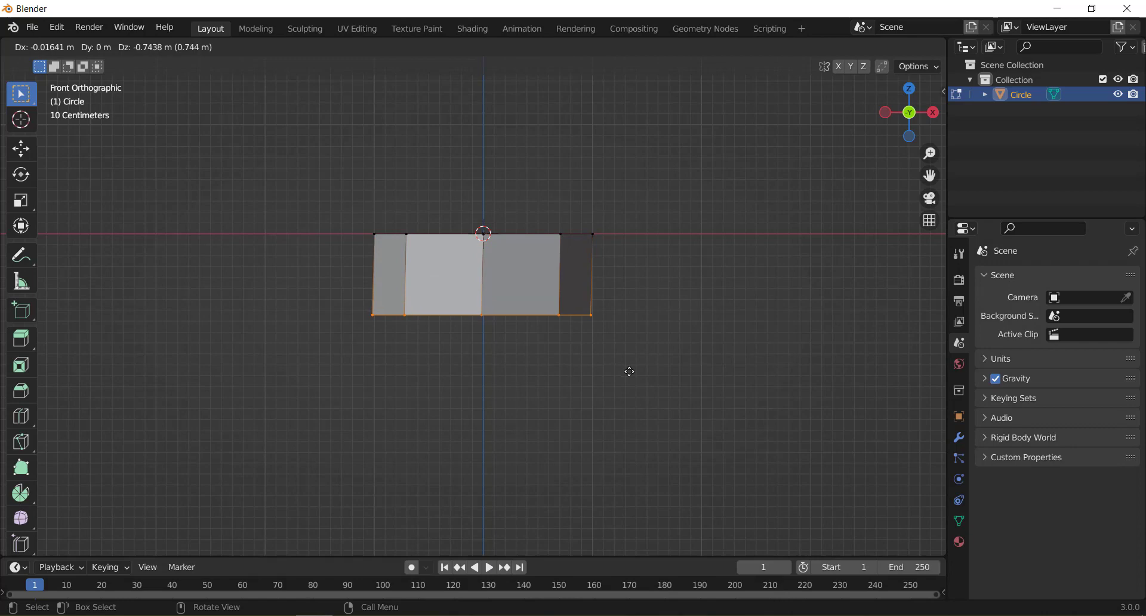
pyautogui.press('z')
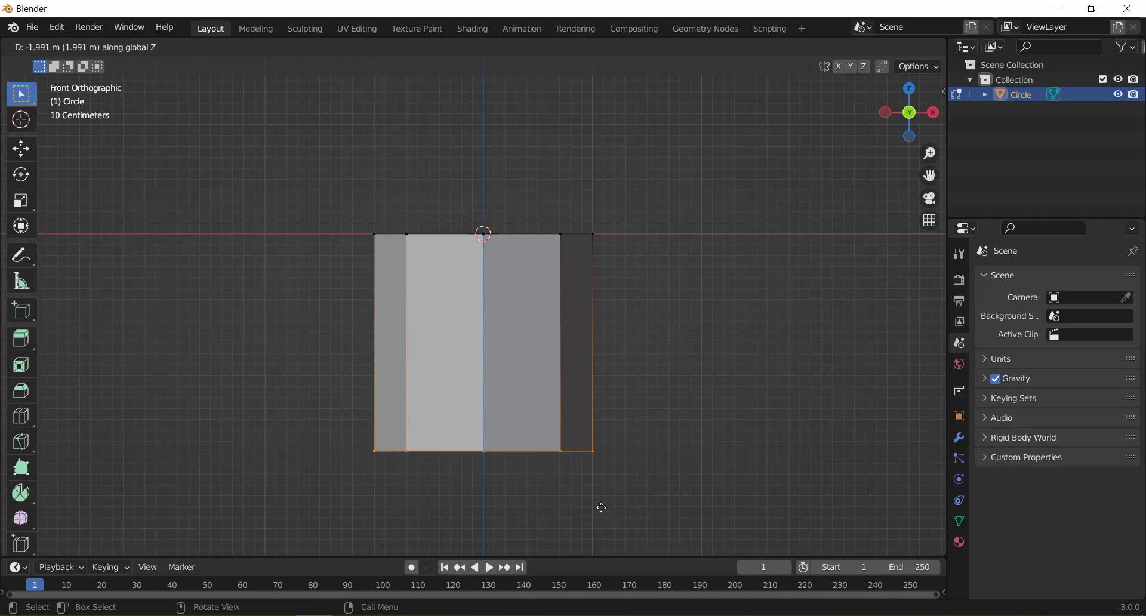
pyautogui.click(601, 507)
pyautogui.scroll(-5, 601, 481)
pyautogui.scroll(-4, 596, 470)
pyautogui.scroll(2, 583, 457)
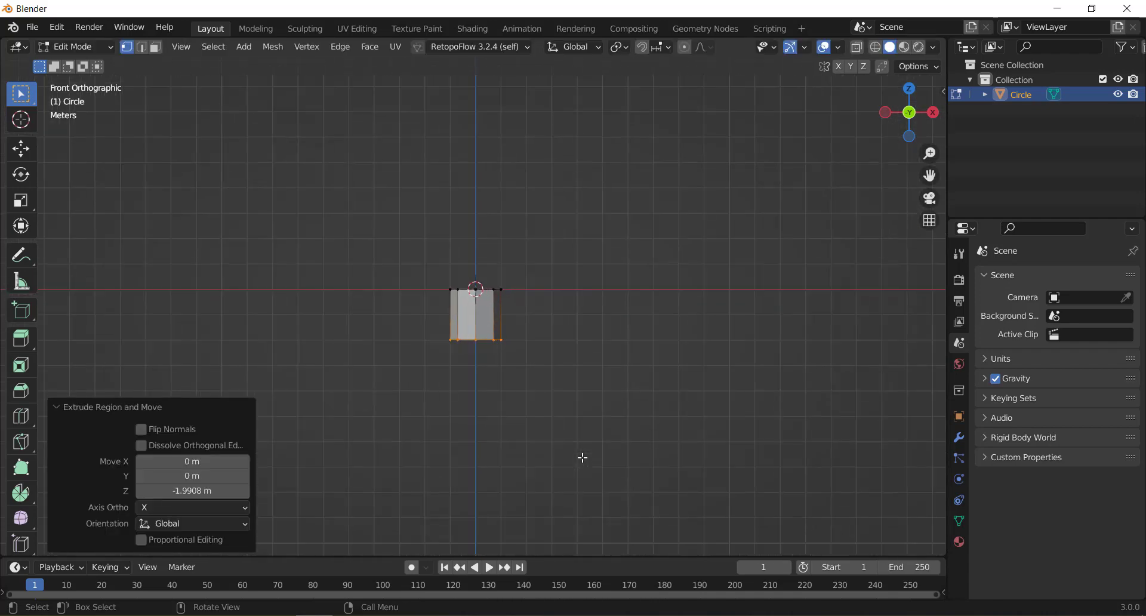
pyautogui.scroll(4, 583, 457)
pyautogui.scroll(1, 581, 460)
pyautogui.scroll(1, 579, 436)
pyautogui.scroll(1, 577, 412)
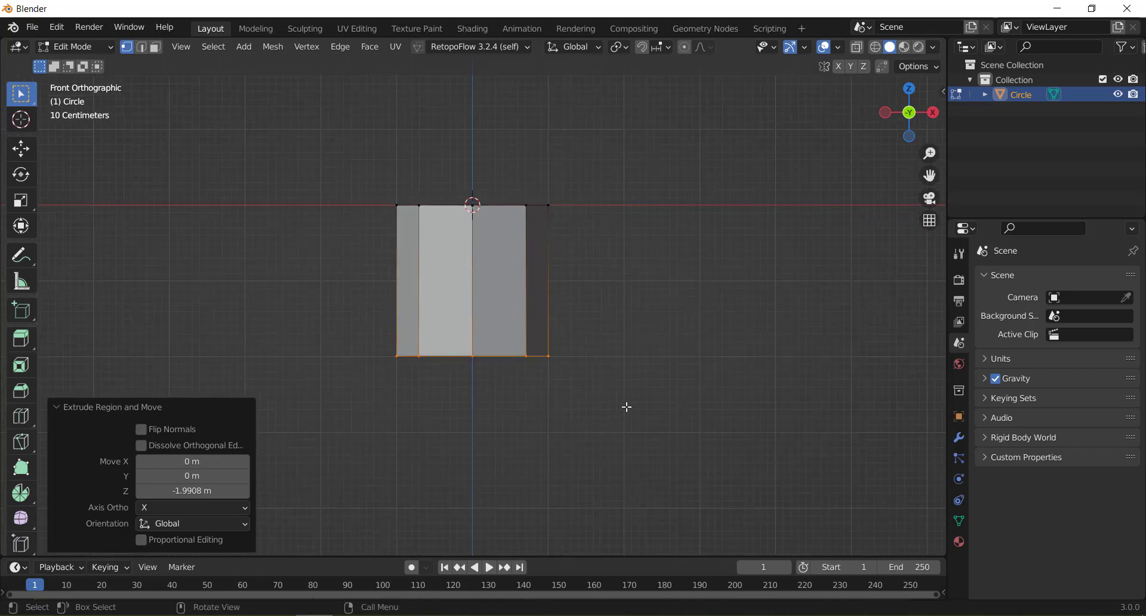
# Scale the bottom ring by 1.622 so the tube flares outward.
pyautogui.press('s')
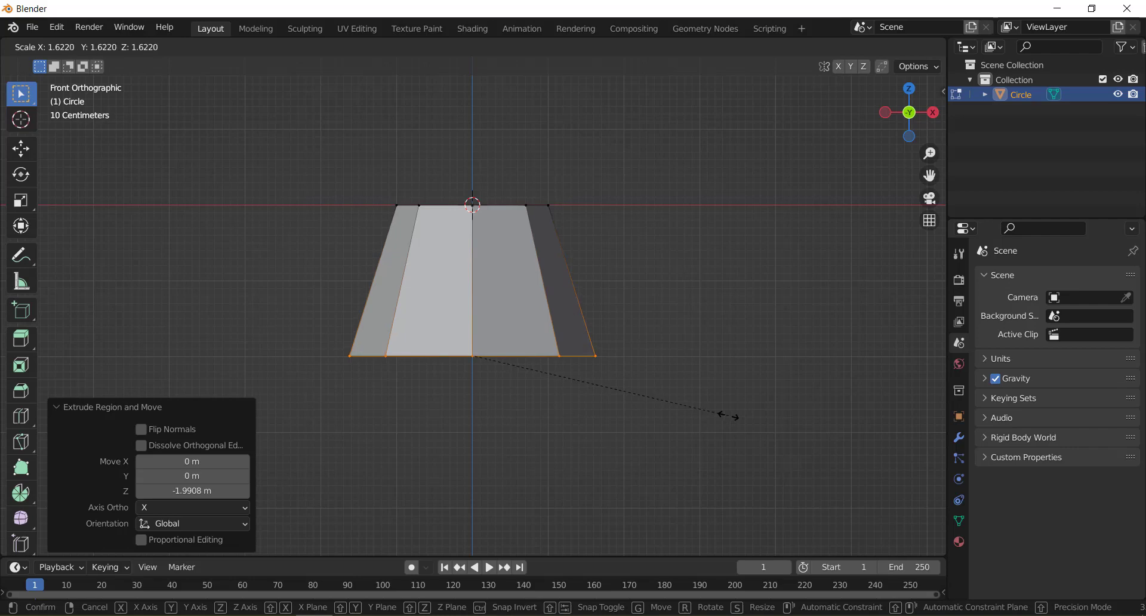
pyautogui.click(728, 416)
pyautogui.moveTo(644, 217)
pyautogui.mouseDown(button='middle')
pyautogui.moveTo(555, 238)
pyautogui.moveTo(429, 304)
pyautogui.moveTo(632, 292)
pyautogui.moveTo(637, 177)
pyautogui.moveTo(595, 223)
pyautogui.moveTo(583, 353)
pyautogui.moveTo(571, 356)
pyautogui.mouseUp(button='middle')
pyautogui.scroll(3, 594, 220)
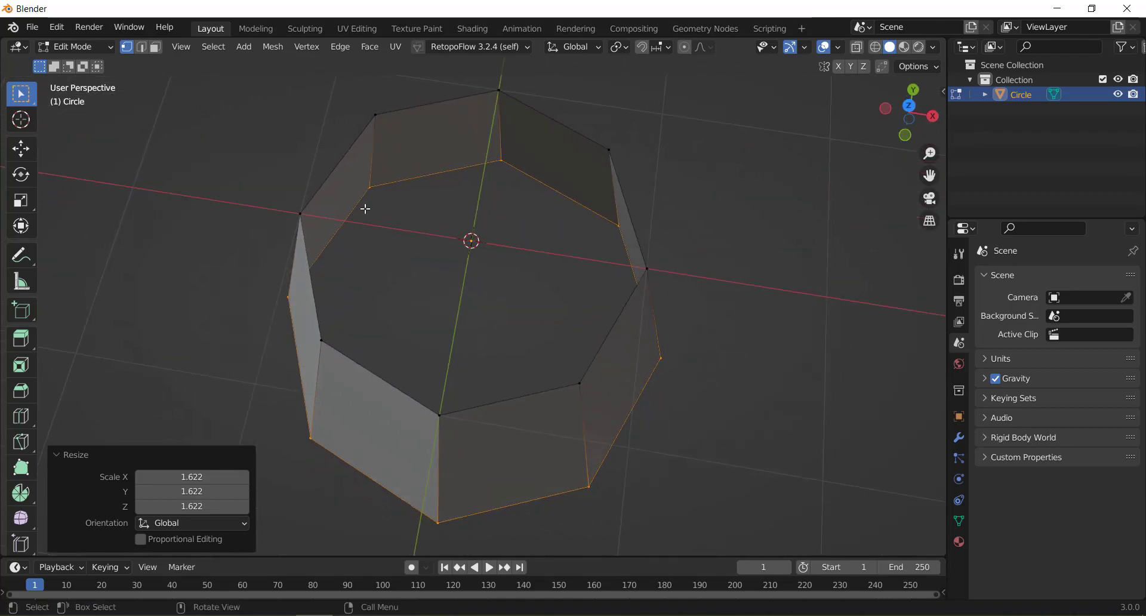
pyautogui.moveTo(467, 136); pyautogui.dragTo(512, 171, button='middle')
pyautogui.press('KP_1')
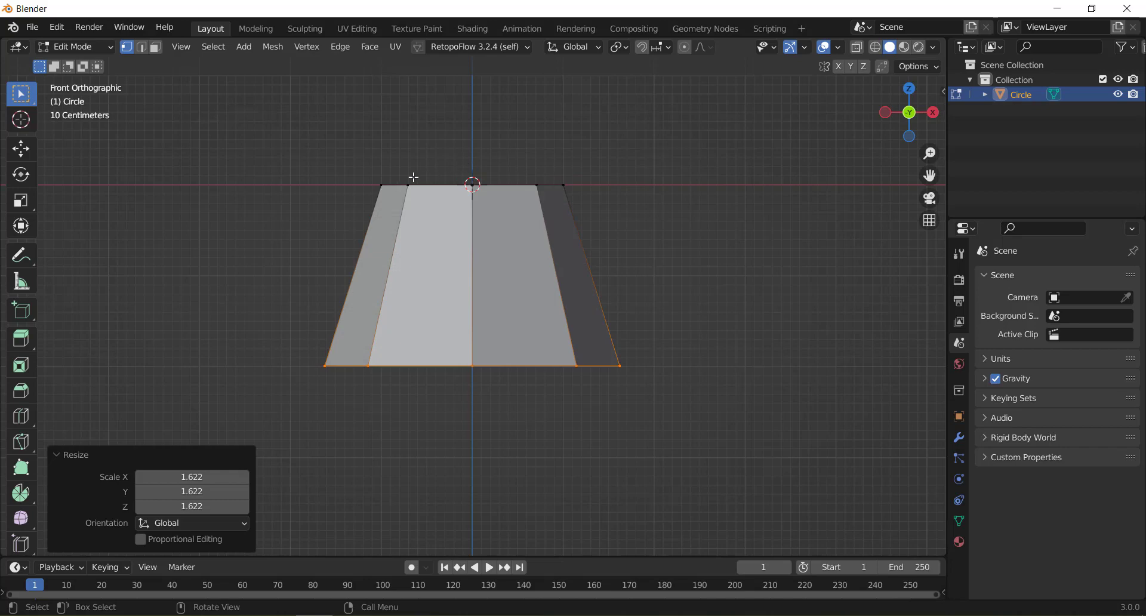
pyautogui.moveTo(466, 170)
pyautogui.mouseDown(button='middle')
pyautogui.moveTo(460, 281)
pyautogui.moveTo(478, 246)
pyautogui.moveTo(558, 239)
pyautogui.mouseUp(button='middle')
pyautogui.scroll(-3, 558, 239)
pyautogui.moveTo(606, 197); pyautogui.dragTo(542, 308, button='middle')
# In Object Mode, move the whole tube up about 0.76 m along Z.
pyautogui.press('Tab')
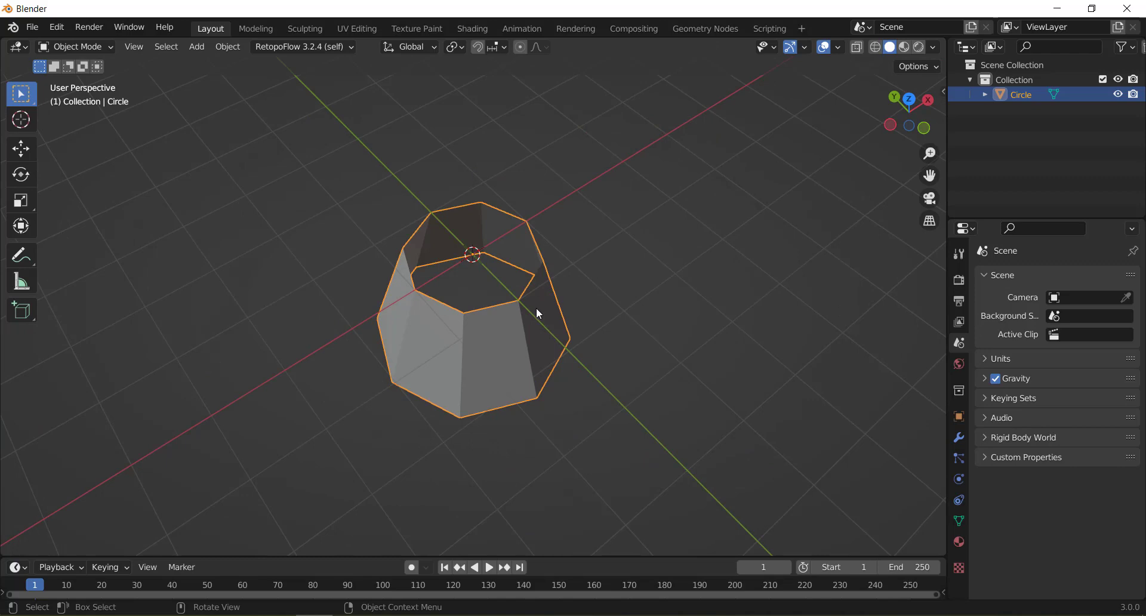
pyautogui.press('g')
pyautogui.press('z')
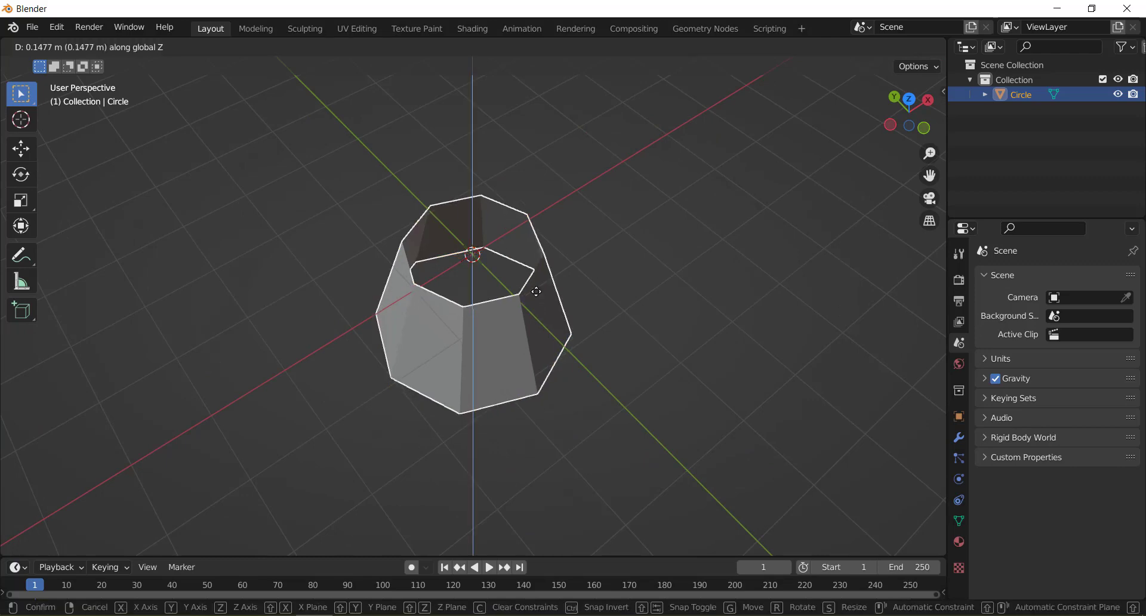
pyautogui.click(532, 269)
pyautogui.moveTo(539, 260)
pyautogui.mouseDown(button='middle')
pyautogui.moveTo(470, 184)
pyautogui.moveTo(497, 206)
pyautogui.moveTo(618, 207)
pyautogui.mouseUp(button='middle')
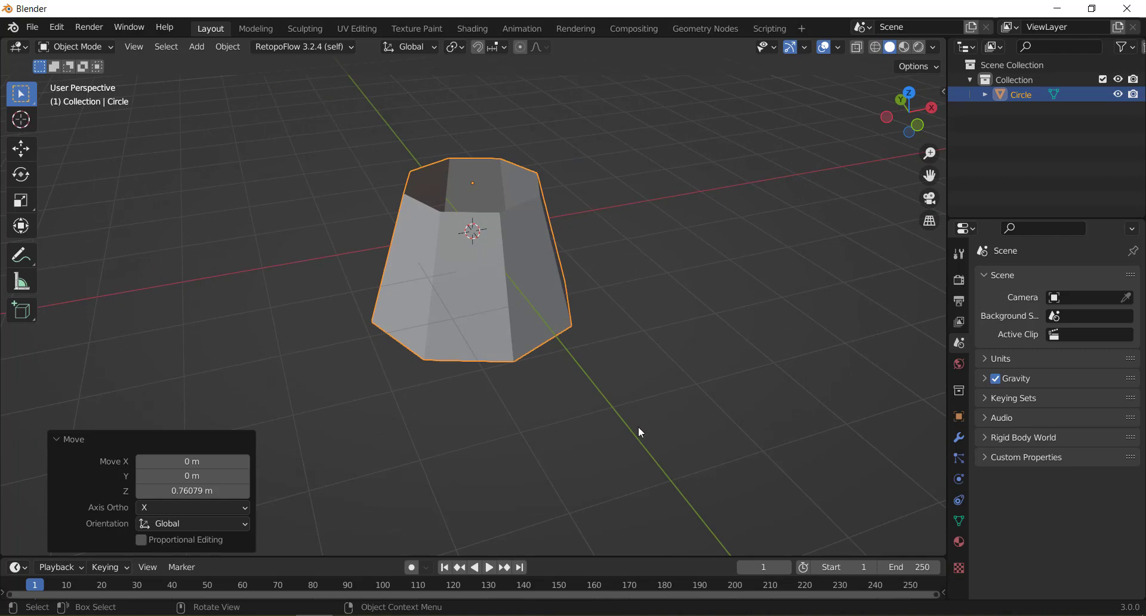
pyautogui.moveTo(640, 430); pyautogui.dragTo(463, 213, button='middle')
# Back in Edit Mode, join two opposite top-rim vertices with a new edge using J.
pyautogui.press('Tab')
pyautogui.moveTo(429, 171)
pyautogui.mouseDown(button='middle')
pyautogui.moveTo(435, 273)
pyautogui.moveTo(481, 309)
pyautogui.moveTo(457, 302)
pyautogui.mouseUp(button='middle')
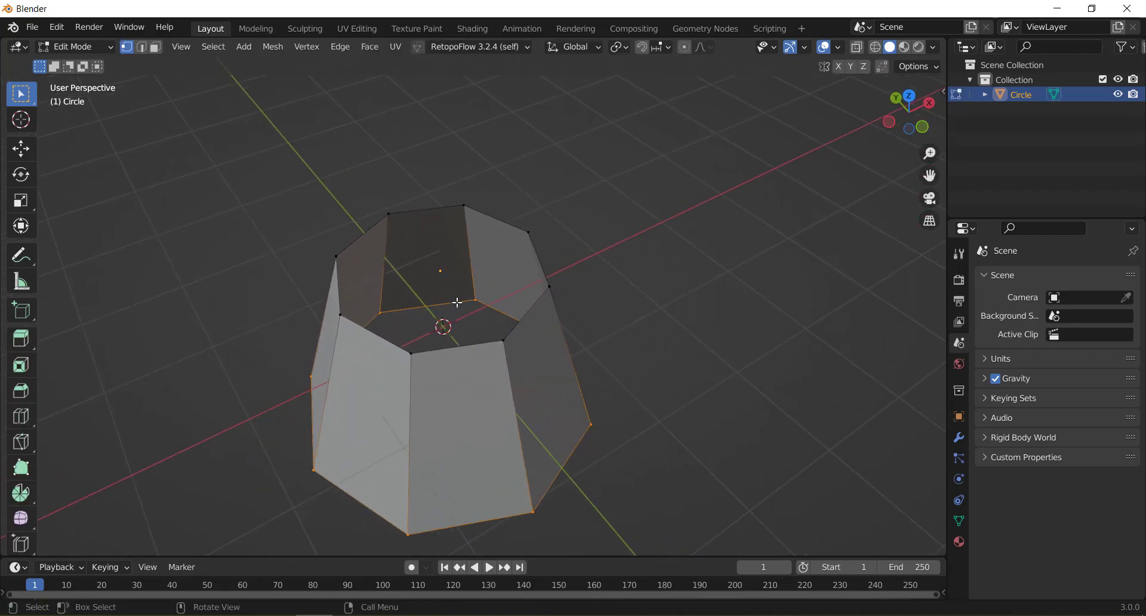
pyautogui.moveTo(375, 249); pyautogui.dragTo(356, 239, button='middle')
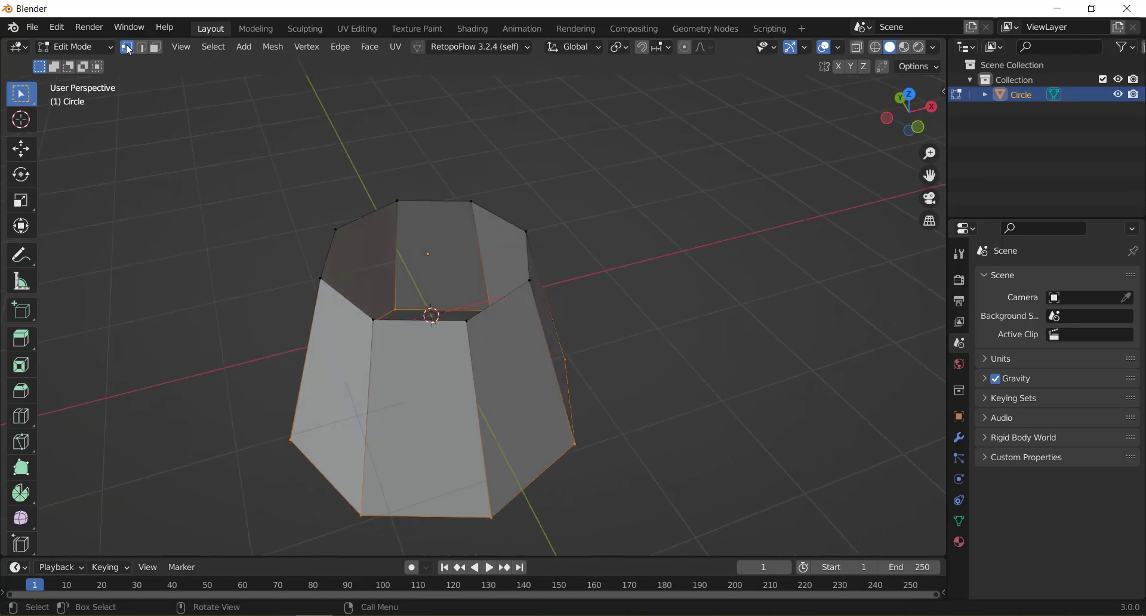
pyautogui.click(396, 202)
pyautogui.moveTo(397, 203); pyautogui.dragTo(448, 225, button='middle')
pyautogui.keyDown('shift'); pyautogui.click(511, 338); pyautogui.keyUp('shift')
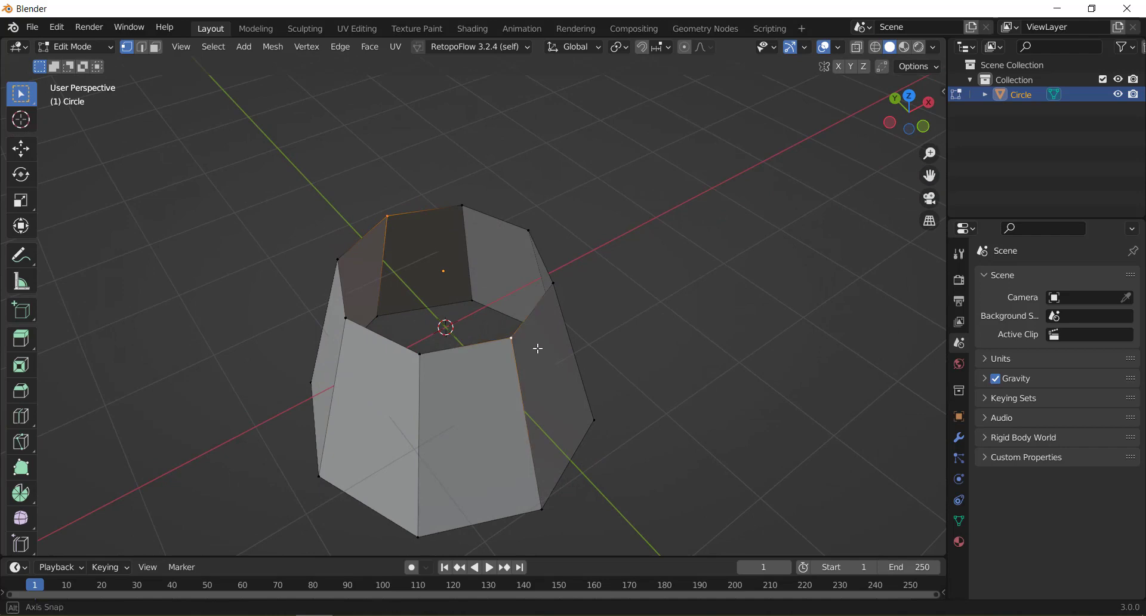
pyautogui.moveTo(537, 348)
pyautogui.mouseDown(button='middle')
pyautogui.moveTo(468, 328)
pyautogui.moveTo(409, 276)
pyautogui.moveTo(422, 300)
pyautogui.moveTo(537, 354)
pyautogui.moveTo(346, 235)
pyautogui.mouseUp(button='middle')
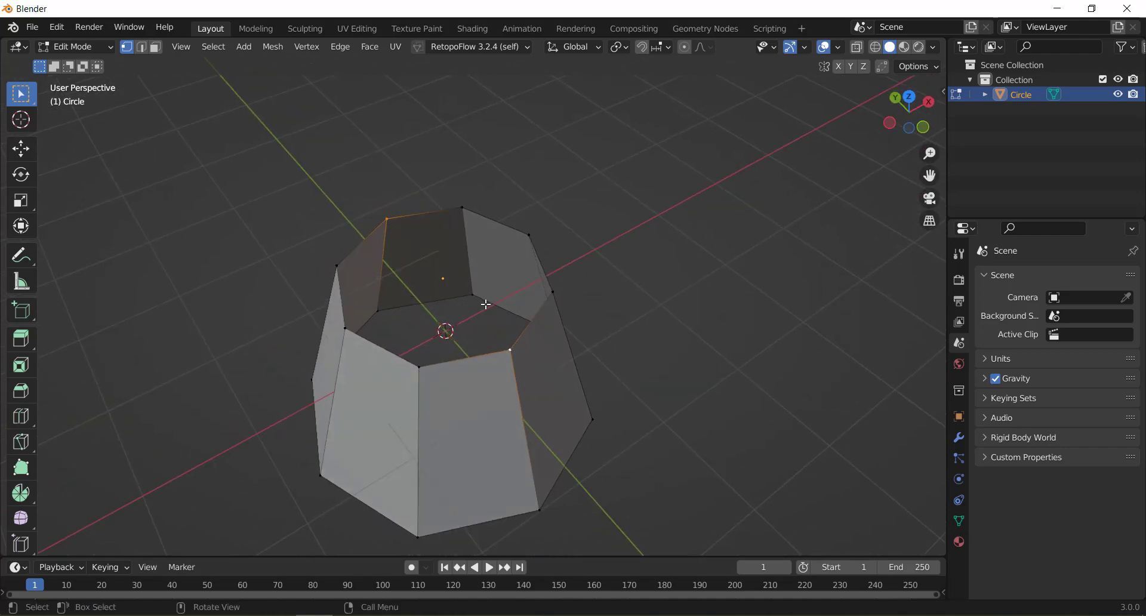
pyautogui.press('j')
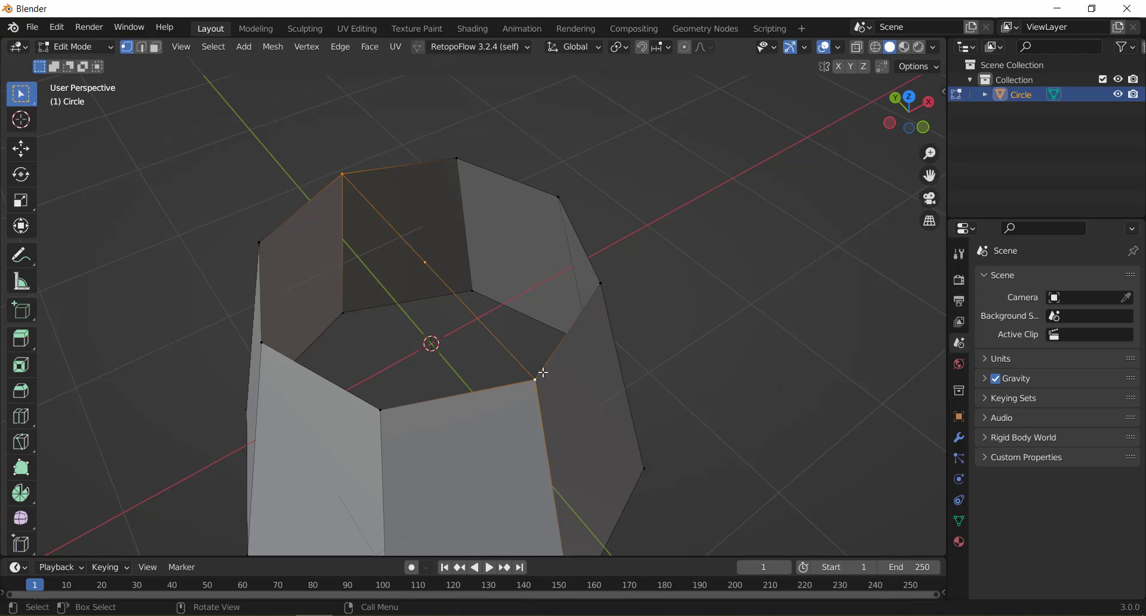
# Subdivide the cross edge to create a centre vertex on the top.
pyautogui.rightClick(444, 280)
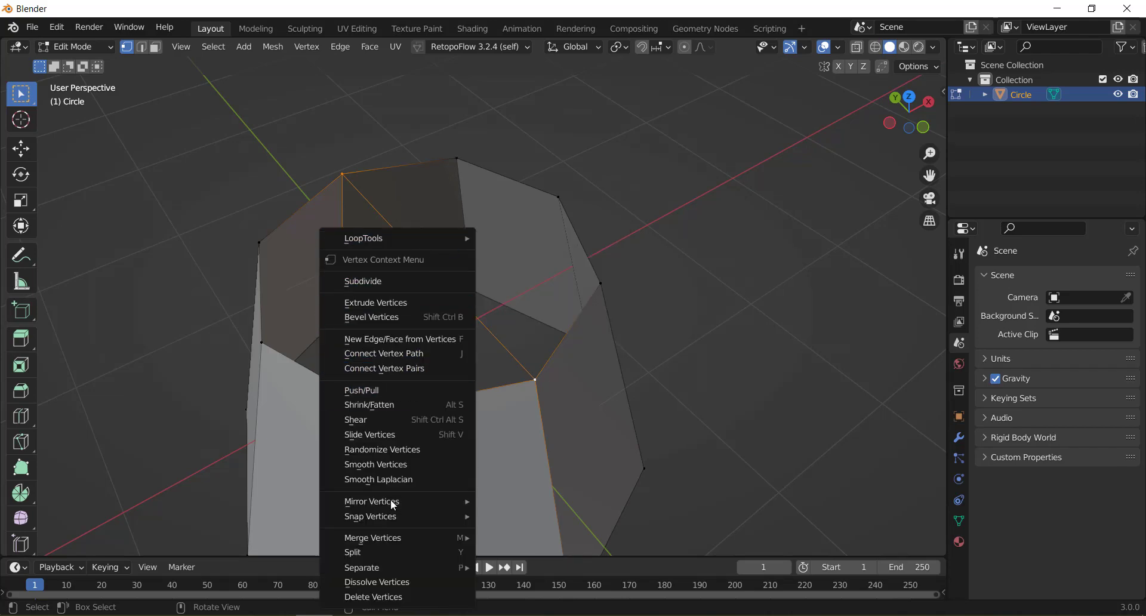
pyautogui.click(370, 281)
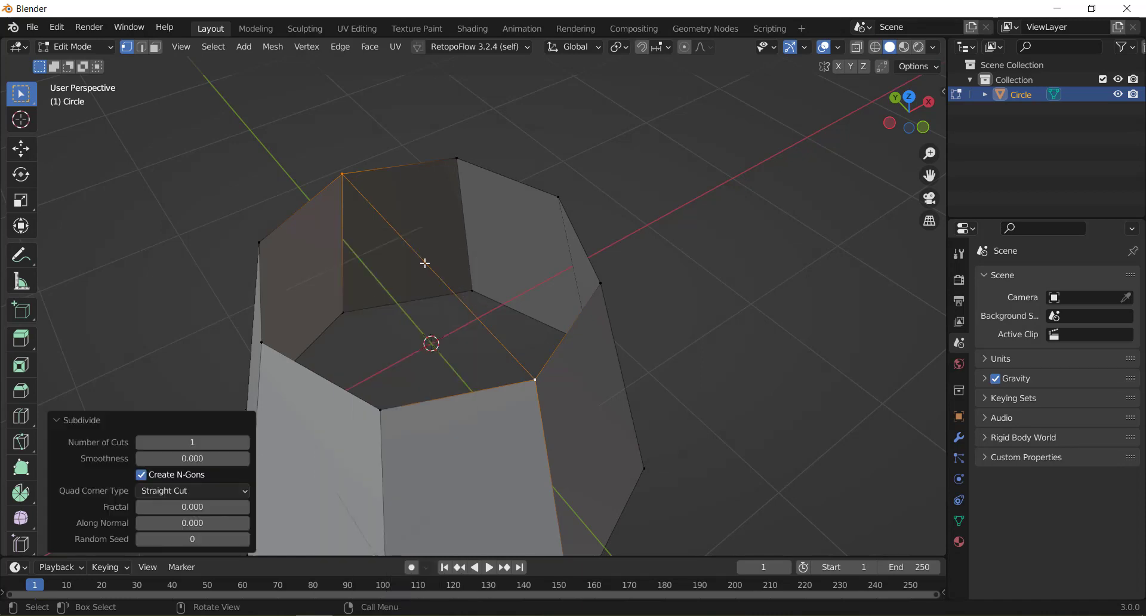
pyautogui.moveTo(430, 260); pyautogui.dragTo(535, 243, button='middle')
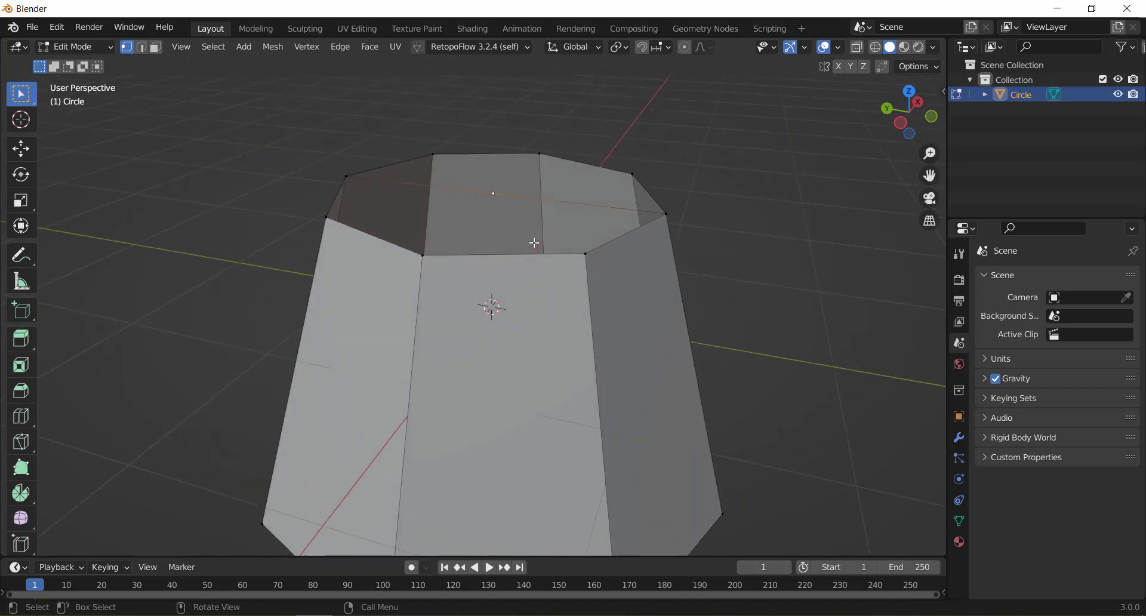
pyautogui.press('g')
pyautogui.press('Escape')
pyautogui.moveTo(536, 204); pyautogui.dragTo(394, 260, button='middle')
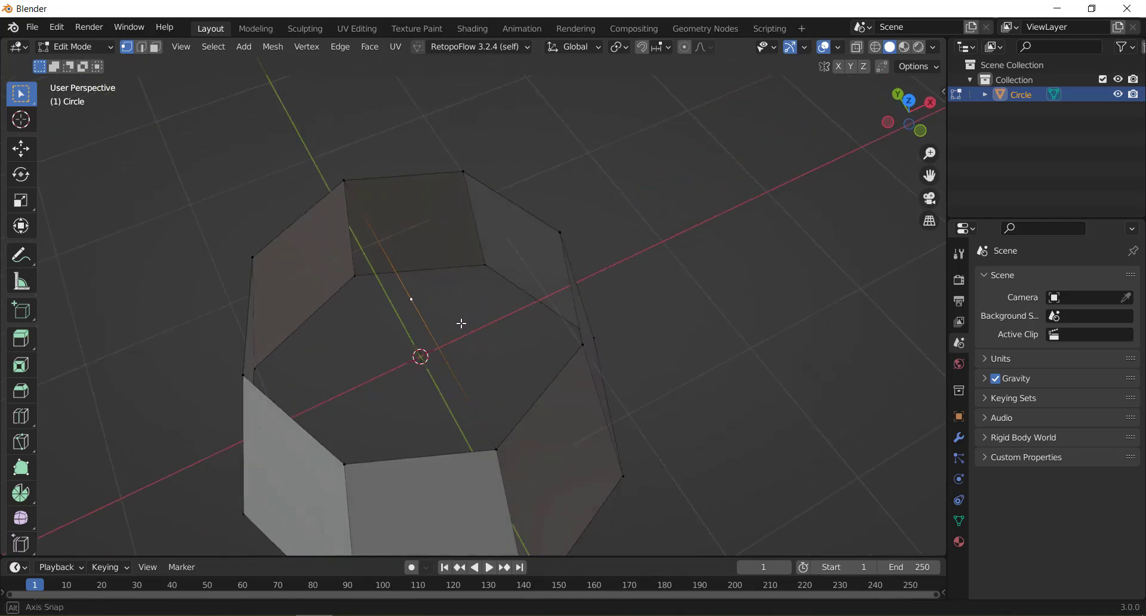
pyautogui.moveTo(503, 314); pyautogui.dragTo(594, 245, button='middle')
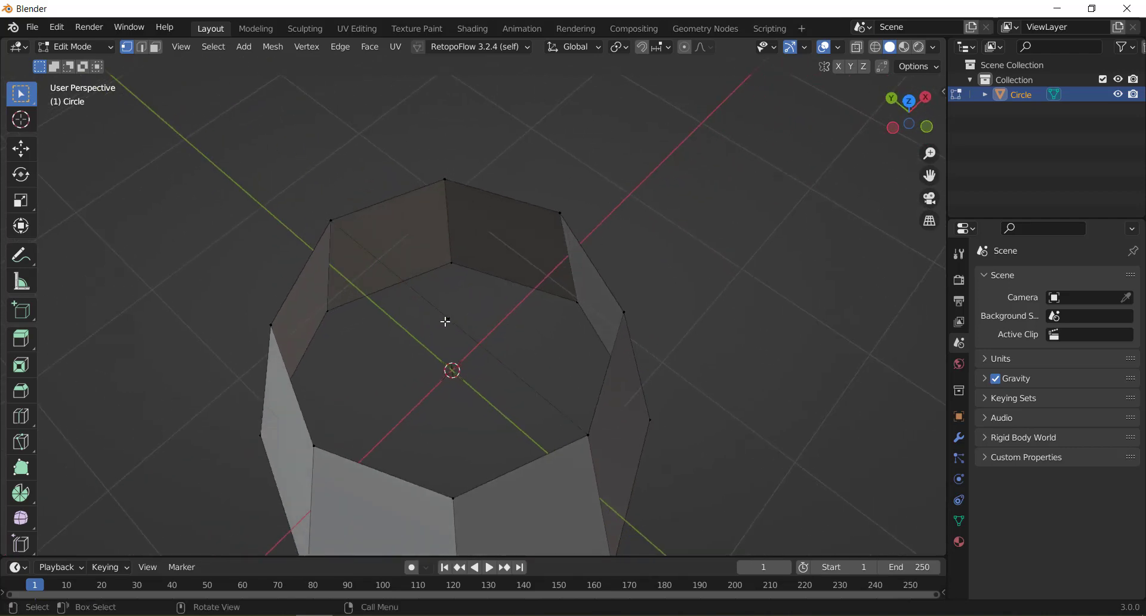
# Fill the first two quad faces between the centre vertex and the rim.
pyautogui.click(446, 321)
pyautogui.keyDown('shift'); pyautogui.click(560, 214); pyautogui.keyUp('shift')
pyautogui.keyDown('shift'); pyautogui.click(623, 312); pyautogui.keyUp('shift')
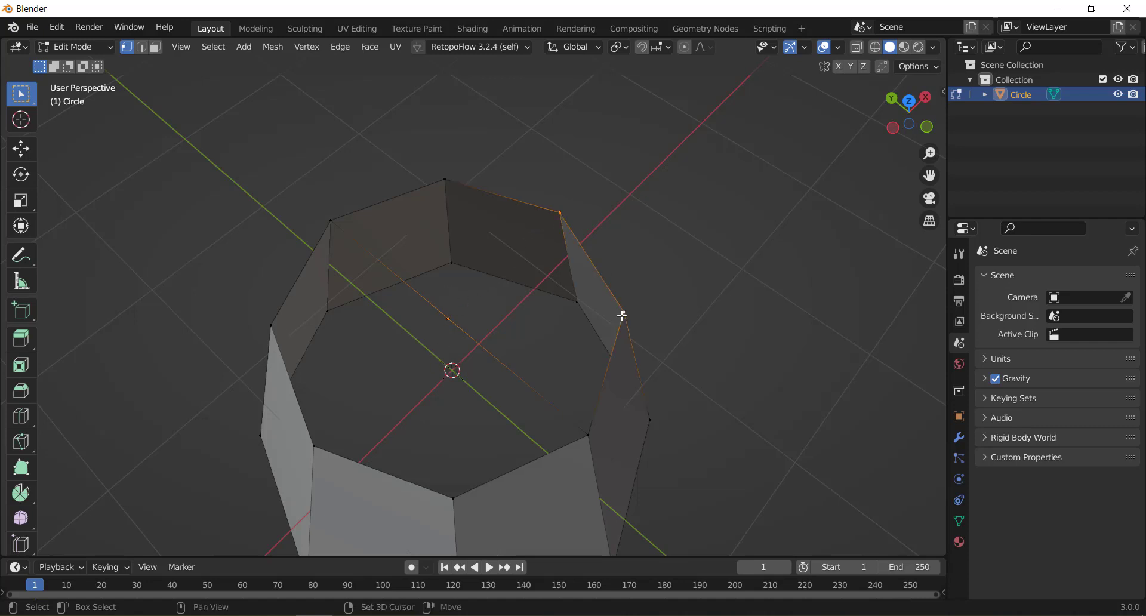
pyautogui.keyDown('shift'); pyautogui.click(585, 439); pyautogui.keyUp('shift')
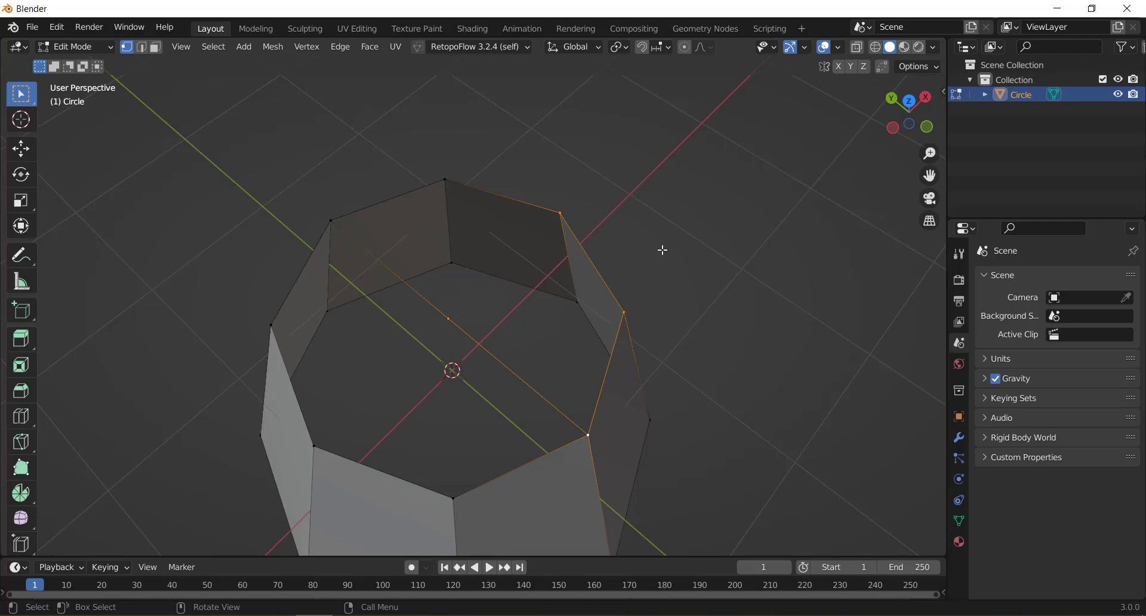
pyautogui.press('f')
pyautogui.moveTo(555, 266); pyautogui.dragTo(525, 281, button='middle')
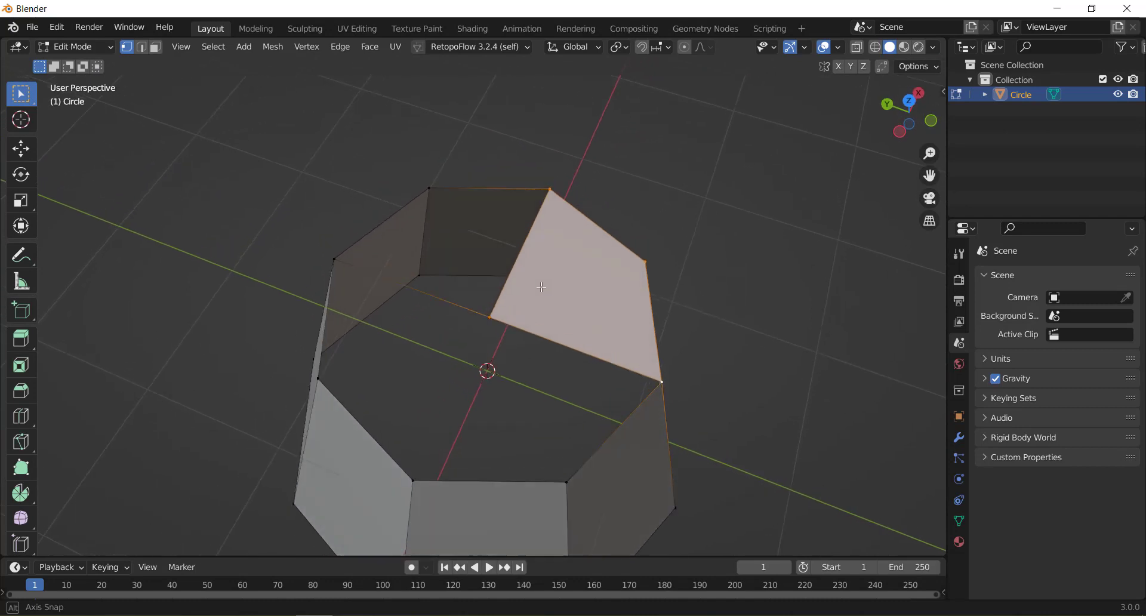
pyautogui.click(489, 318)
pyautogui.keyDown('shift'); pyautogui.click(333, 260); pyautogui.keyUp('shift')
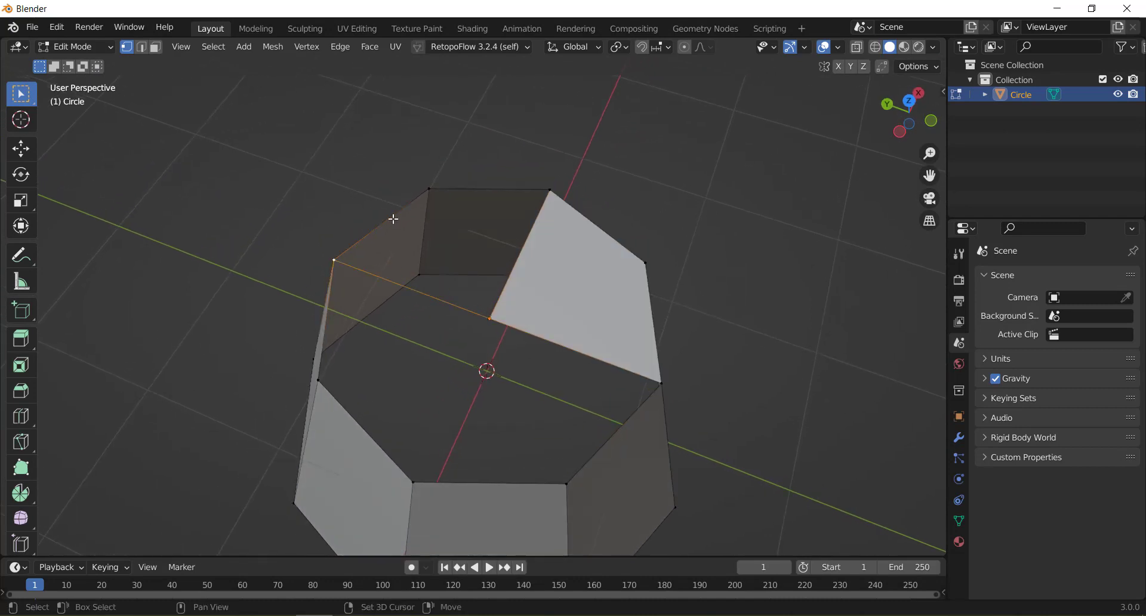
pyautogui.keyDown('shift'); pyautogui.click(427, 186); pyautogui.keyUp('shift')
pyautogui.keyDown('shift'); pyautogui.click(547, 188); pyautogui.keyUp('shift')
pyautogui.press('f')
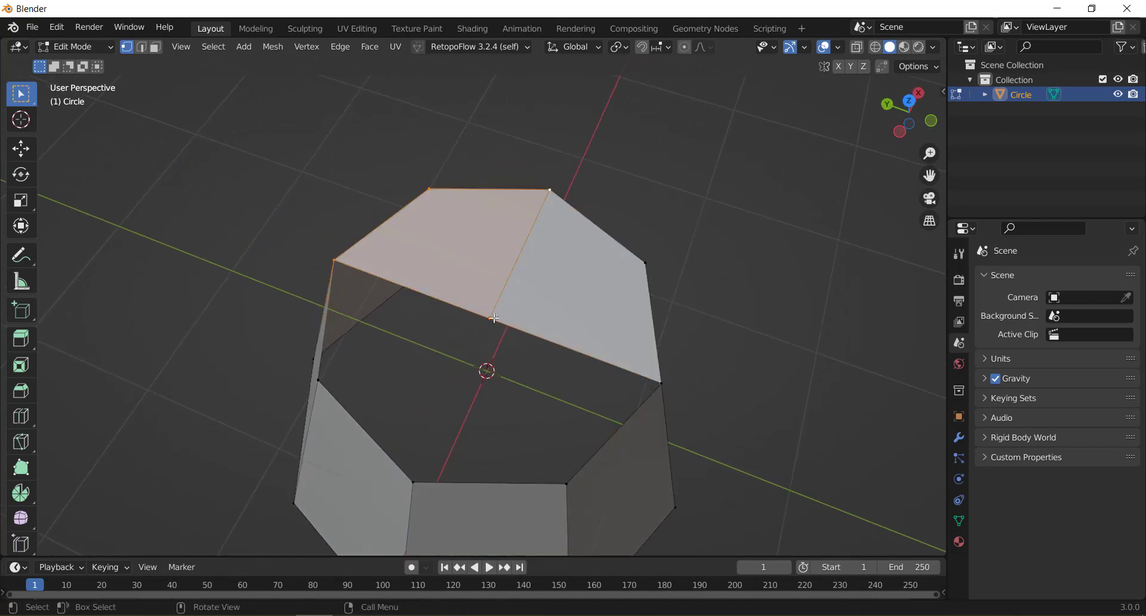
# Fill the remaining two quads to close the top, then select the centre vertex.
pyautogui.click(491, 318)
pyautogui.keyDown('shift'); pyautogui.click(406, 496); pyautogui.keyUp('shift')
pyautogui.keyDown('shift'); pyautogui.click(560, 487); pyautogui.keyUp('shift')
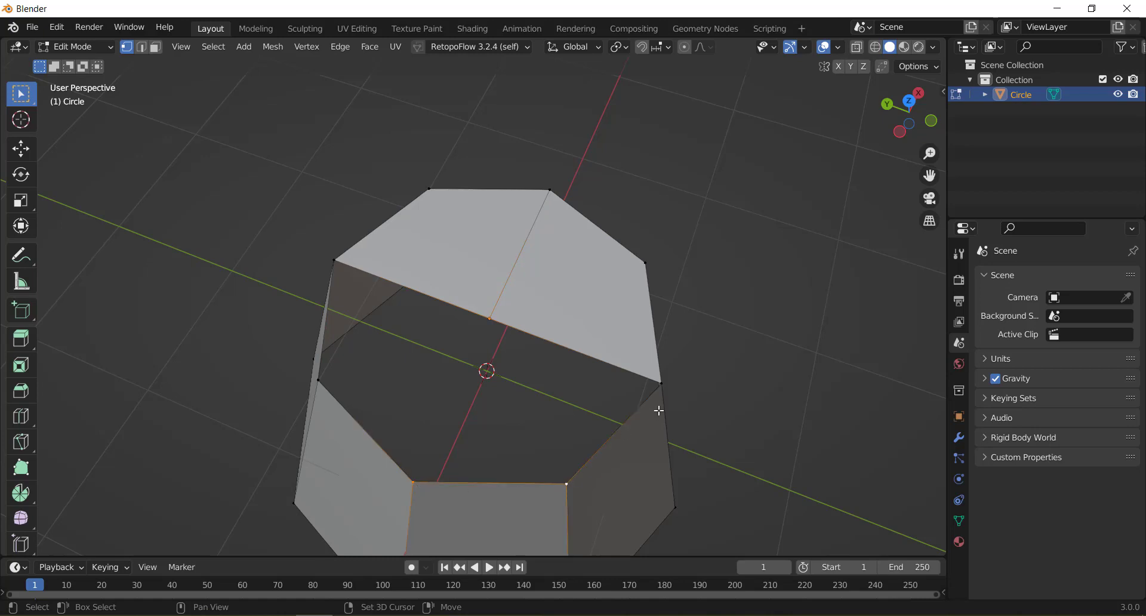
pyautogui.keyDown('shift'); pyautogui.click(660, 382); pyautogui.keyUp('shift')
pyautogui.press('f')
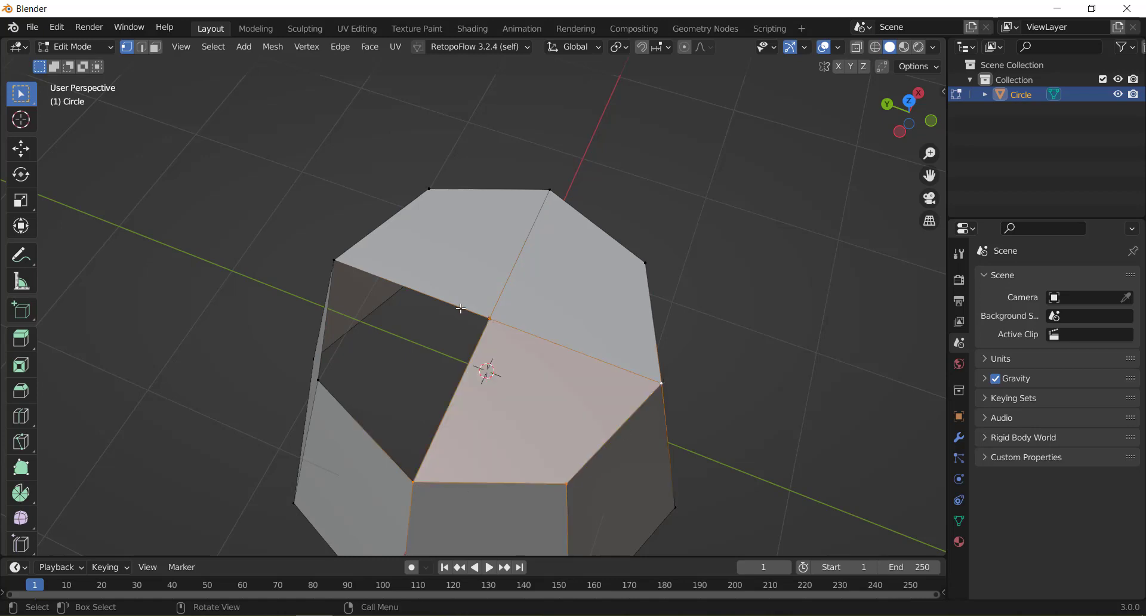
pyautogui.click(490, 318)
pyautogui.keyDown('shift'); pyautogui.click(413, 481); pyautogui.keyUp('shift')
pyautogui.keyDown('shift'); pyautogui.click(318, 379); pyautogui.keyUp('shift')
pyautogui.keyDown('shift'); pyautogui.click(333, 261); pyautogui.keyUp('shift')
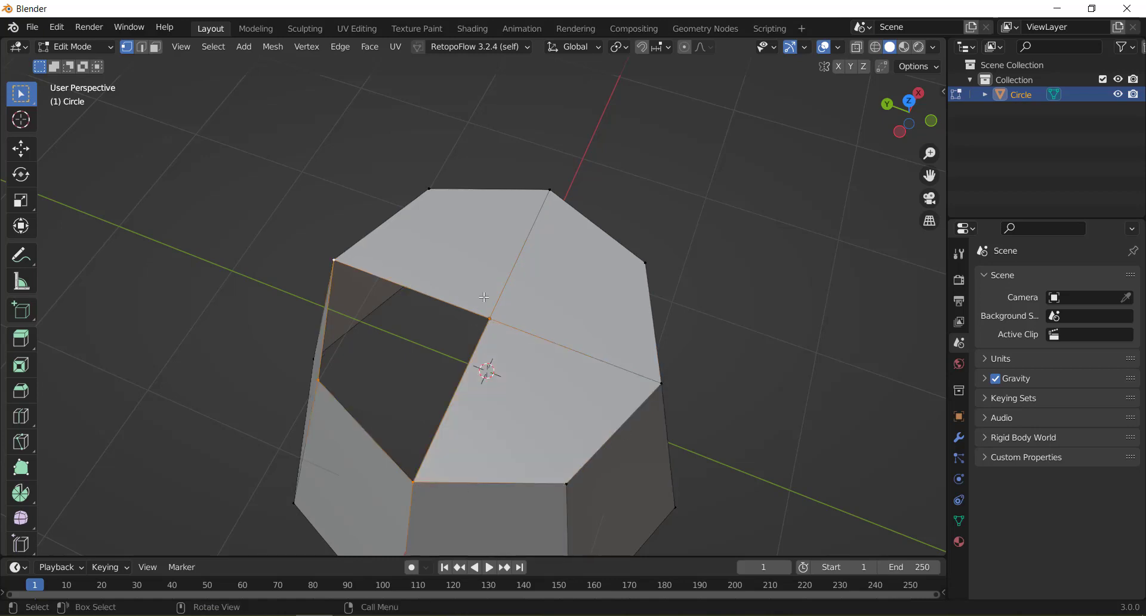
pyautogui.press('f')
pyautogui.click(486, 320)
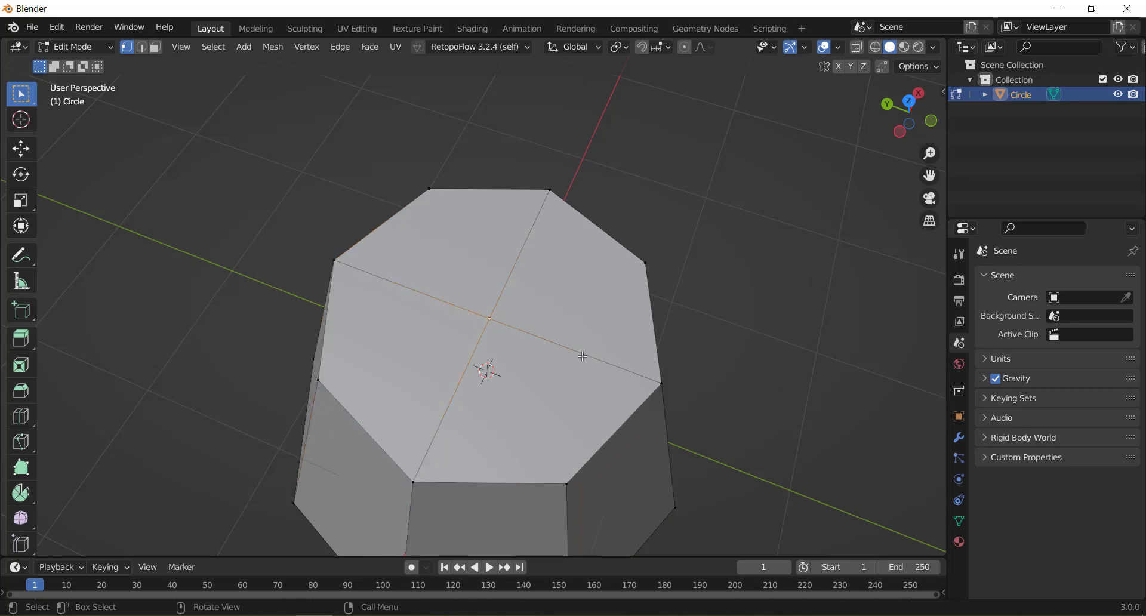
# Cancel a stray move and frame the mesh in front orthographic view.
pyautogui.moveTo(485, 320); pyautogui.dragTo(468, 246, button='middle')
pyautogui.press('g')
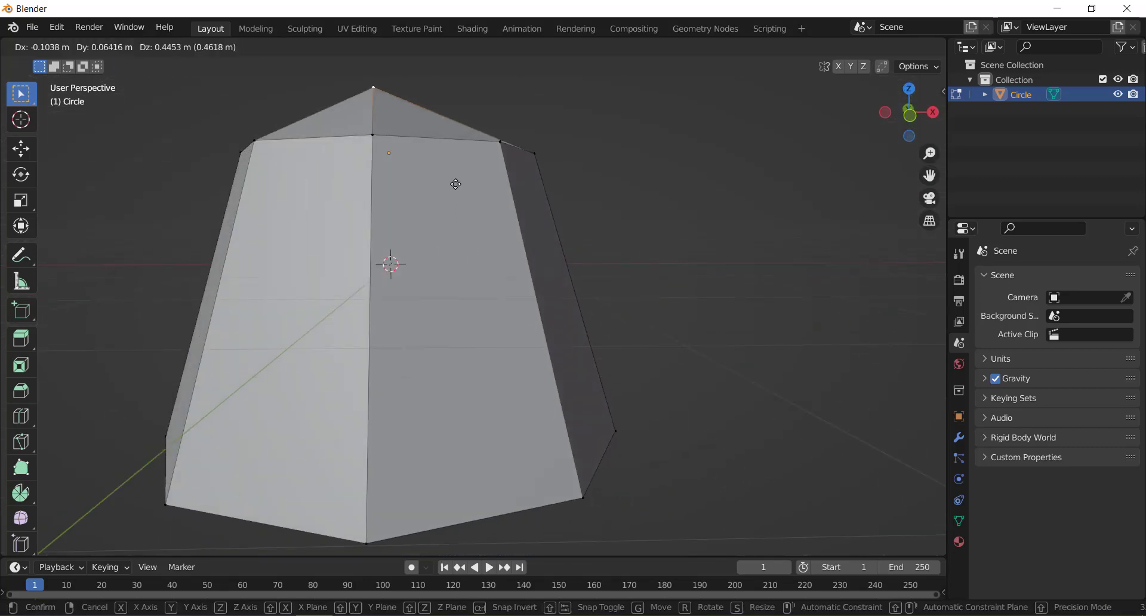
pyautogui.press('Escape')
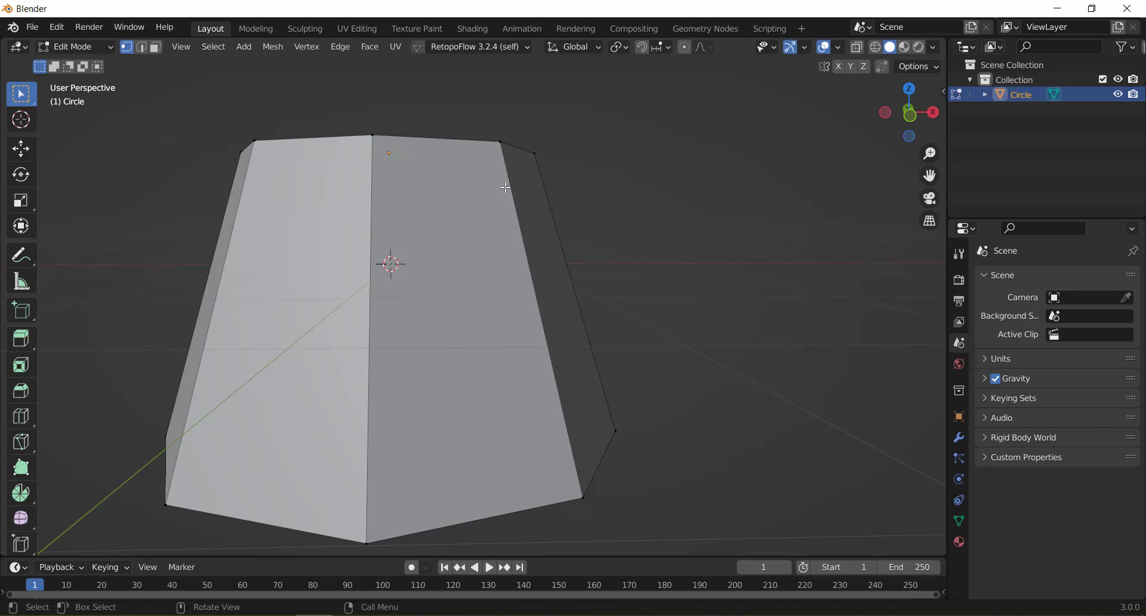
pyautogui.press('KP_1')
pyautogui.moveTo(531, 225)
pyautogui.keyDown('shift'); pyautogui.mouseDown(button='middle')
pyautogui.moveTo(662, 309)
pyautogui.moveTo(654, 324)
pyautogui.mouseUp(button='middle'); pyautogui.keyUp('shift')
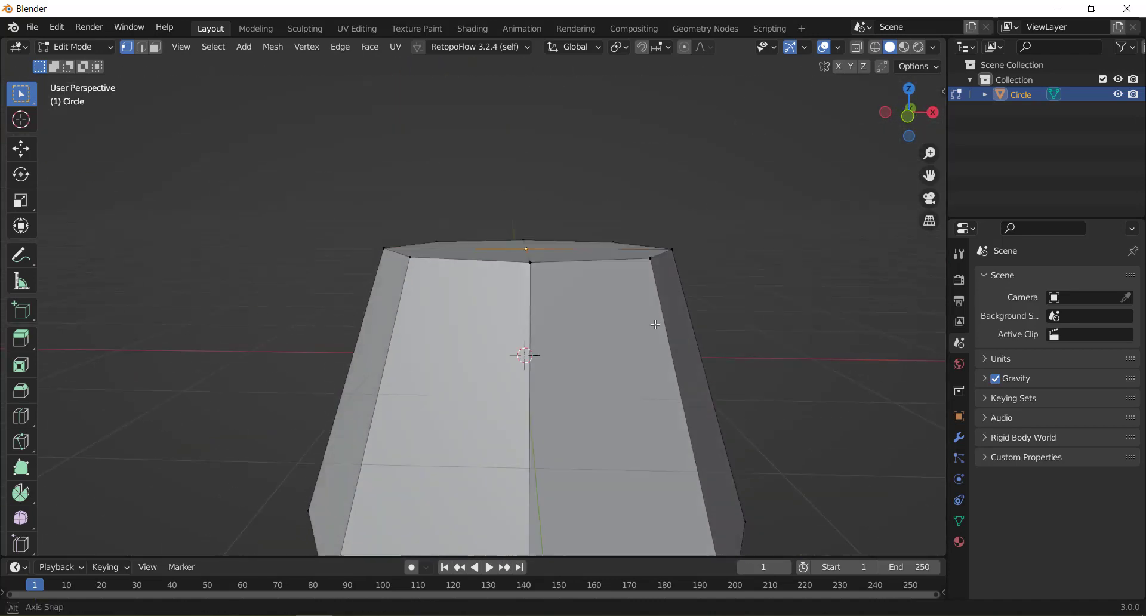
pyautogui.press('KP_1')
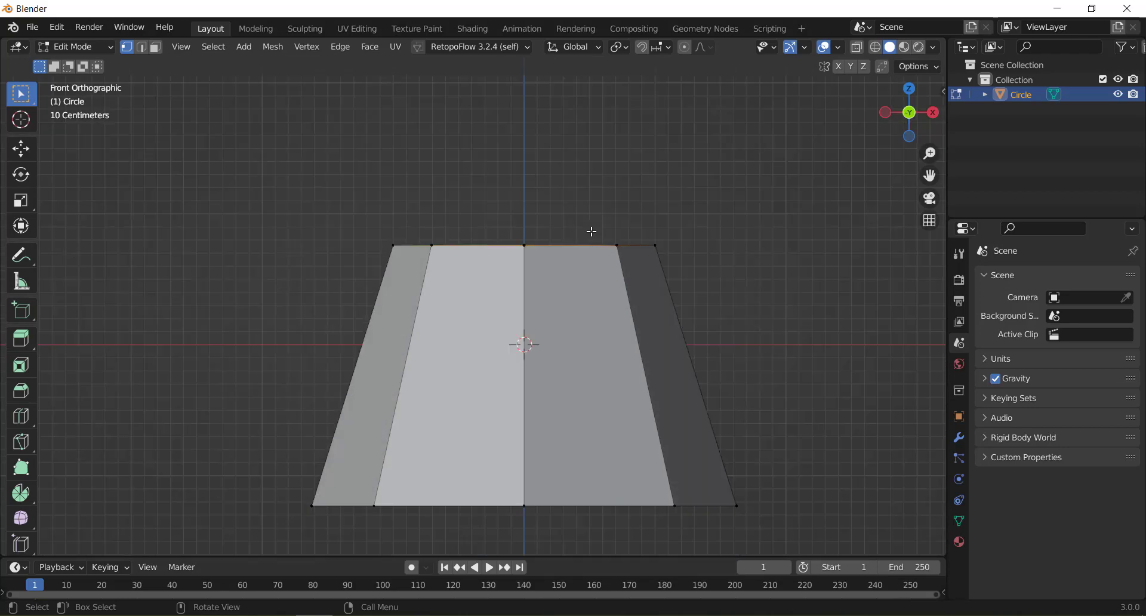
# Raise the centre top vertex 0.27346 m along Z into a shallow peak.
pyautogui.press('g')
pyautogui.press('z')
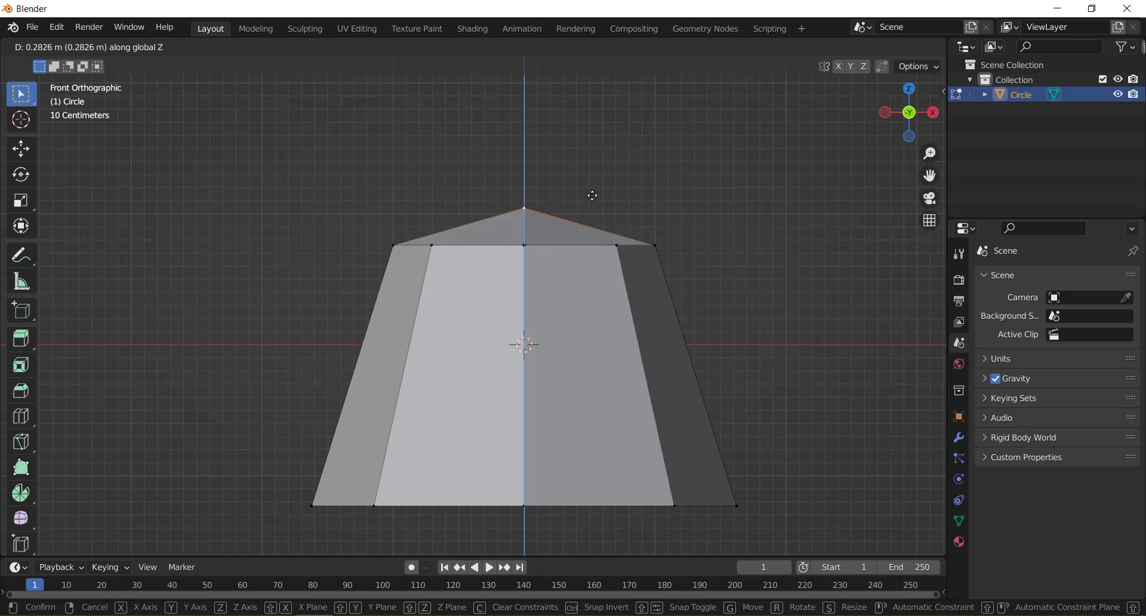
pyautogui.click(592, 195)
pyautogui.moveTo(592, 195); pyautogui.dragTo(567, 214, button='middle')
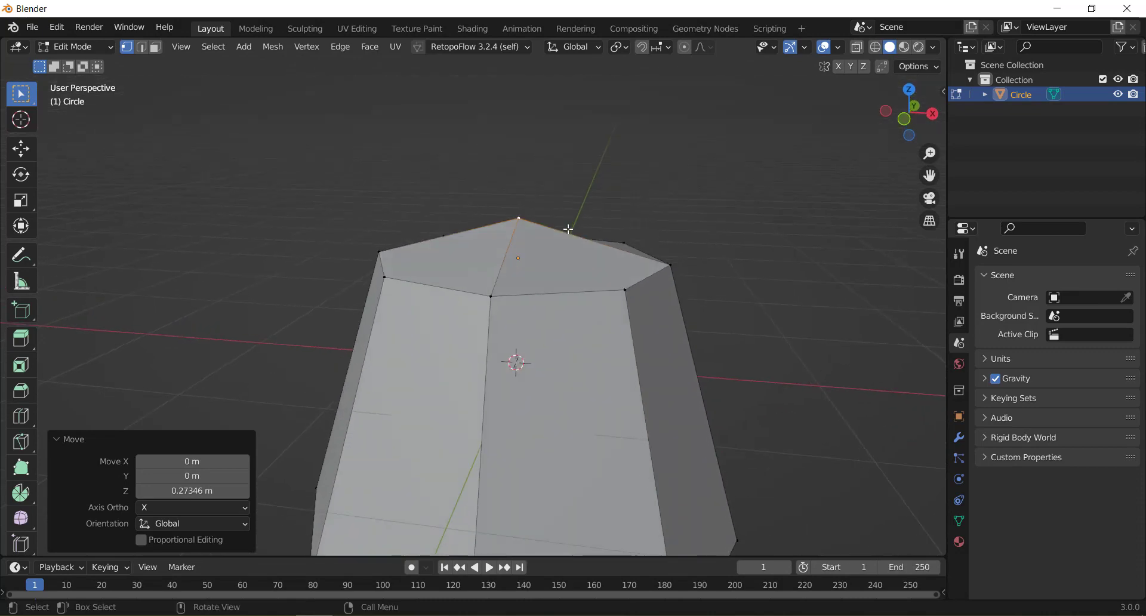
pyautogui.keyDown('alt'); pyautogui.moveTo(567, 214); pyautogui.dragTo(568, 229, button='middle'); pyautogui.keyUp('alt')
pyautogui.scroll(-1, 634, 302)
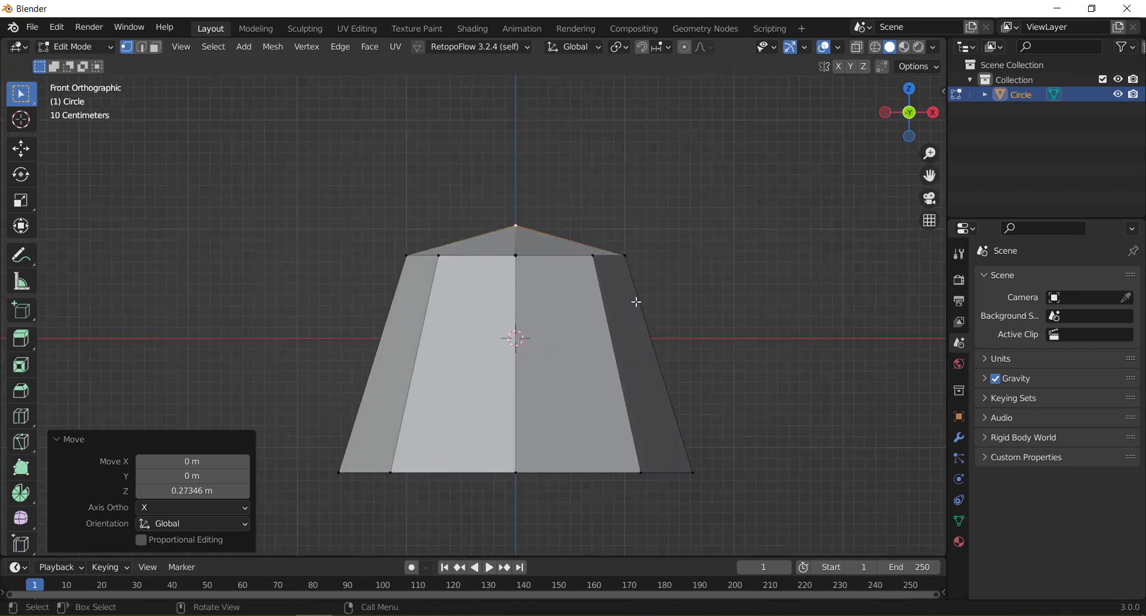
pyautogui.scroll(-3, 604, 311)
pyautogui.scroll(2, 545, 340)
pyautogui.scroll(1, 547, 345)
pyautogui.moveTo(555, 237)
pyautogui.mouseDown(button='middle')
pyautogui.moveTo(369, 247)
pyautogui.moveTo(519, 245)
pyautogui.mouseUp(button='middle')
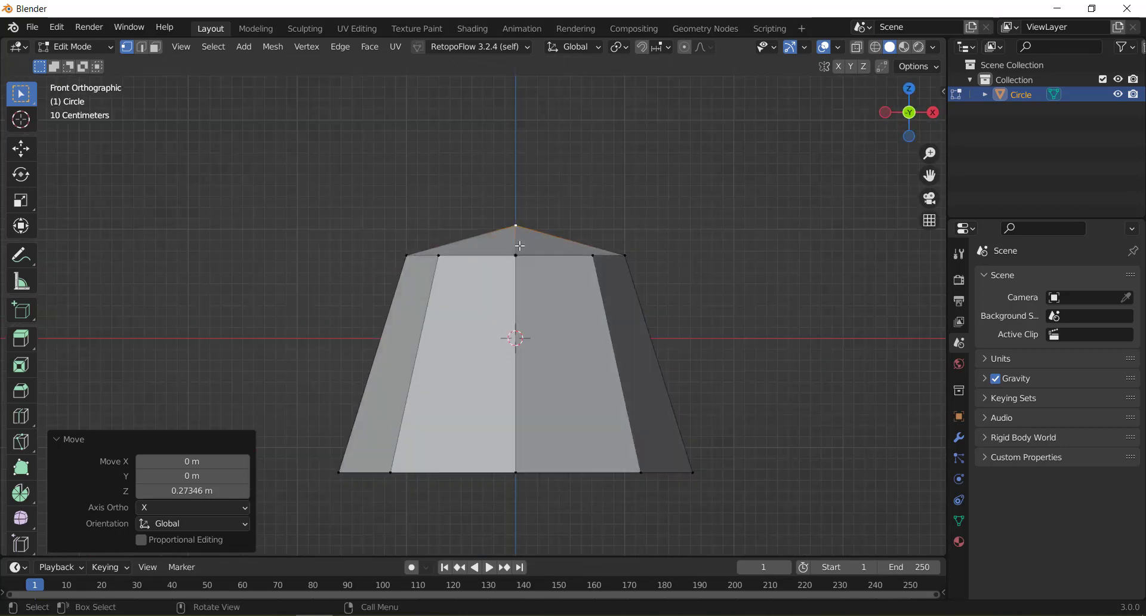
pyautogui.scroll(-3, 565, 279)
pyautogui.keyDown('shift'); pyautogui.scroll(-3, 566, 278); pyautogui.keyUp('shift')
pyautogui.scroll(2, 565, 278)
pyautogui.scroll(2, 551, 276)
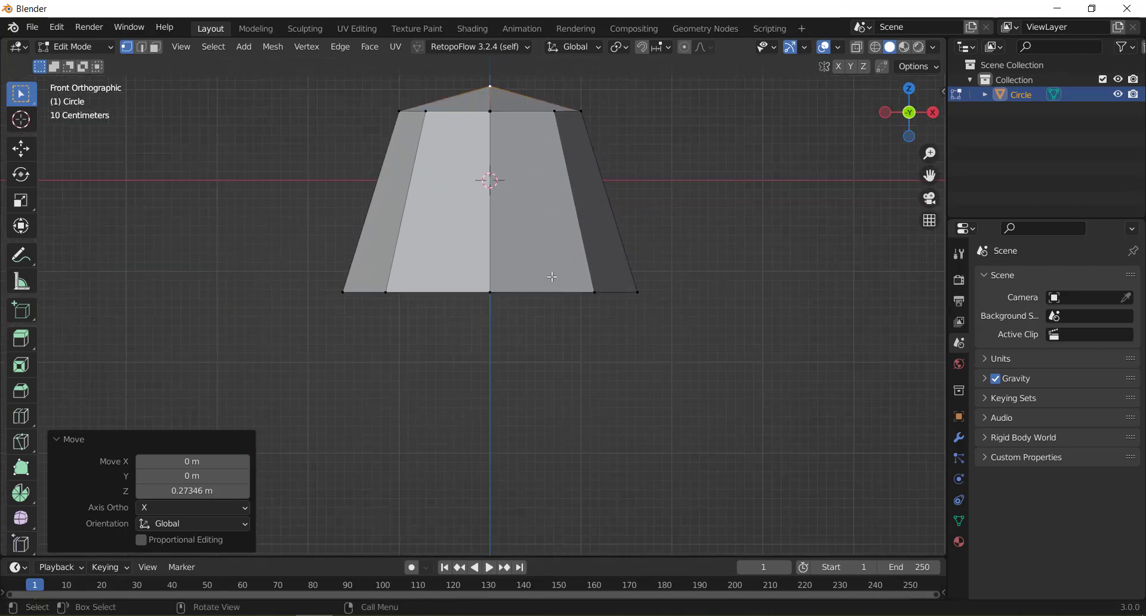
# In edge select mode, pick a single bottom rim edge and bring up the Separate menu.
pyautogui.click(142, 47)
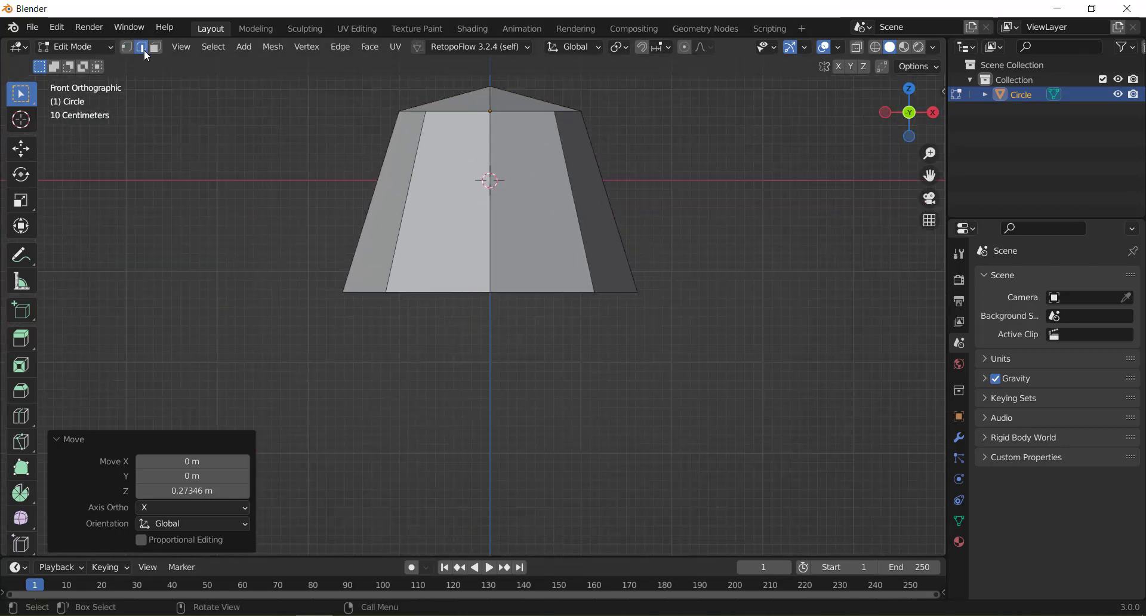
pyautogui.click(604, 313)
pyautogui.moveTo(604, 314)
pyautogui.mouseDown(button='middle')
pyautogui.moveTo(660, 328)
pyautogui.moveTo(647, 348)
pyautogui.mouseUp(button='middle')
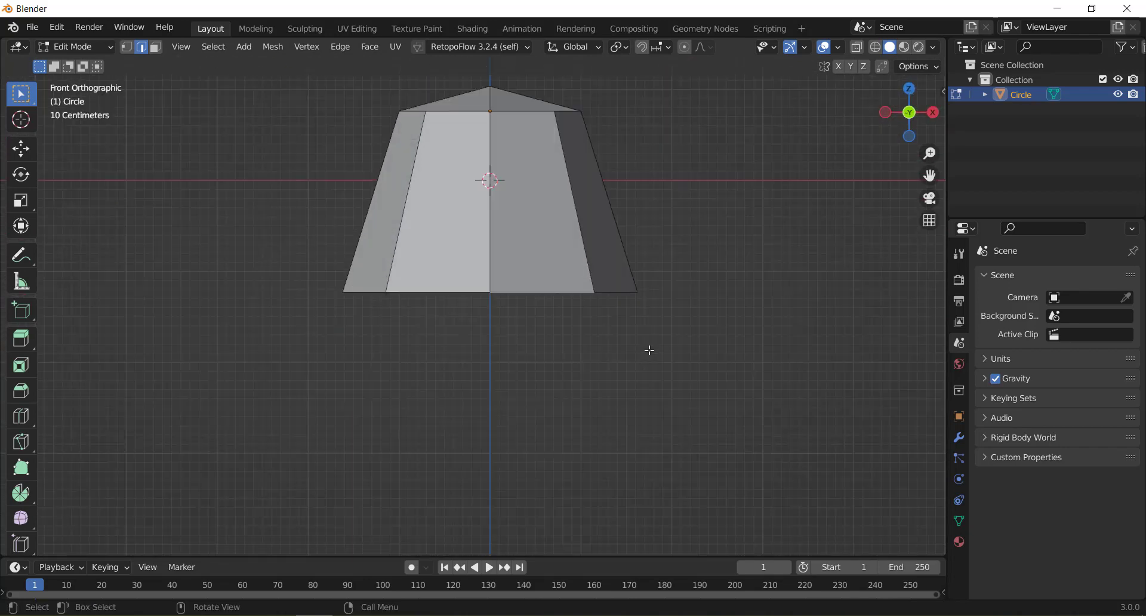
pyautogui.click(128, 47)
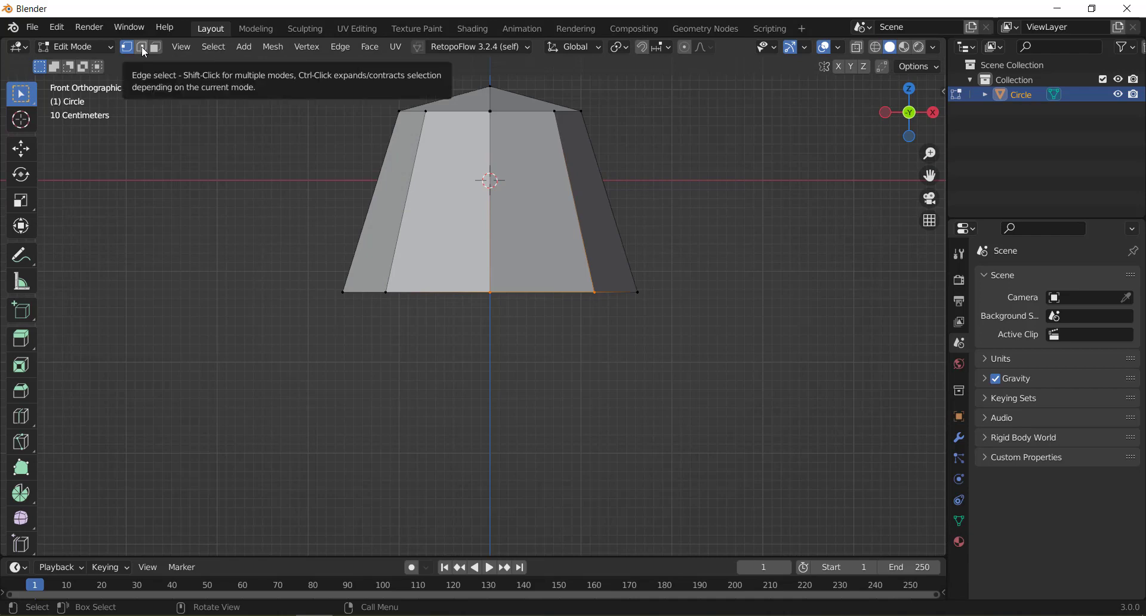
pyautogui.click(141, 46)
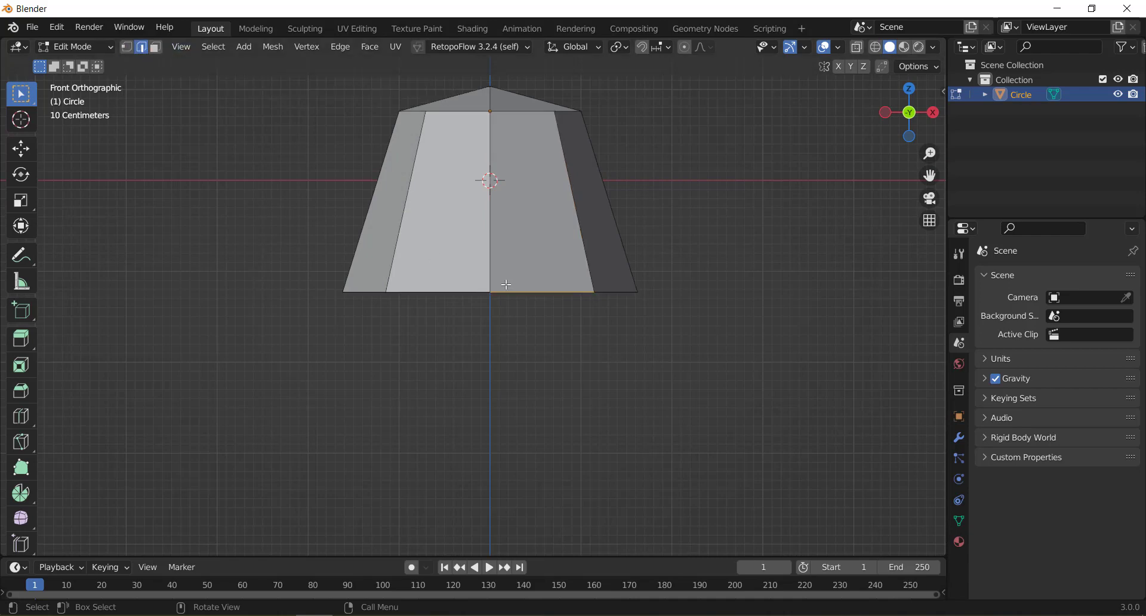
pyautogui.scroll(2, 506, 285)
pyautogui.moveTo(593, 282)
pyautogui.mouseDown(button='middle')
pyautogui.moveTo(601, 227)
pyautogui.moveTo(588, 234)
pyautogui.mouseUp(button='middle')
pyautogui.press('KP_1')
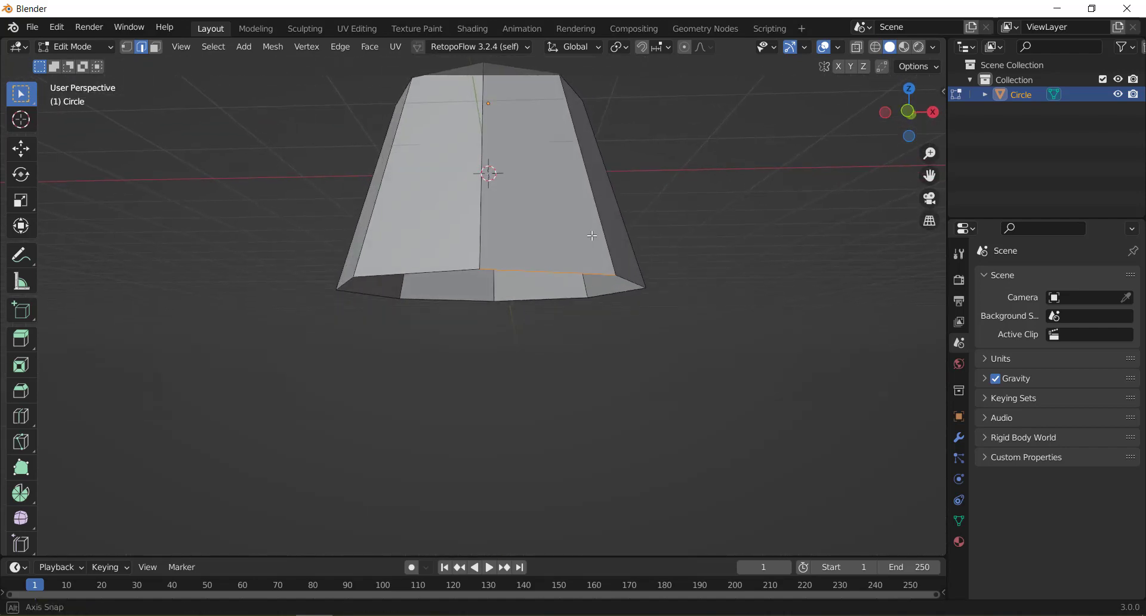
pyautogui.scroll(1, 587, 234)
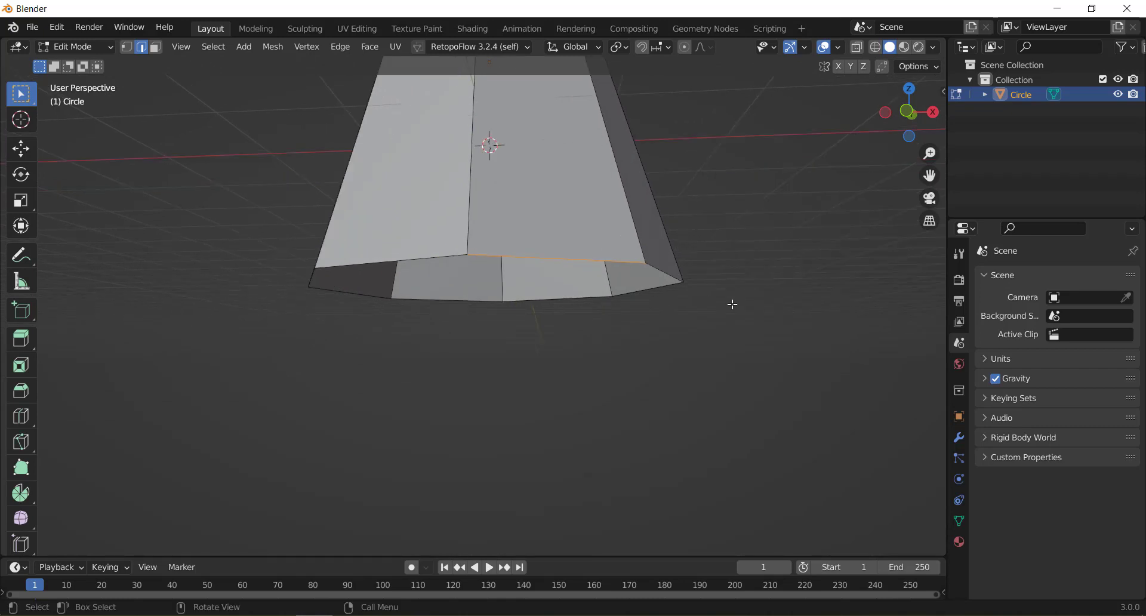
pyautogui.click(754, 306)
pyautogui.click(556, 260)
pyautogui.press('p')
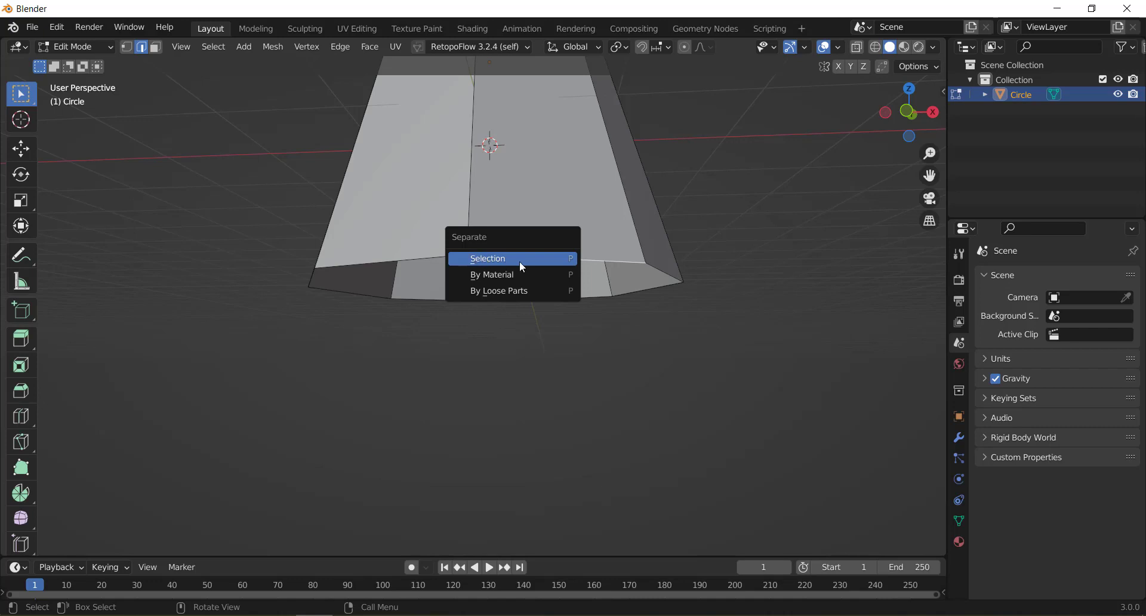
# Separate the selected rim edge into Circle.001 and try moving it along Z.
pyautogui.click(493, 259)
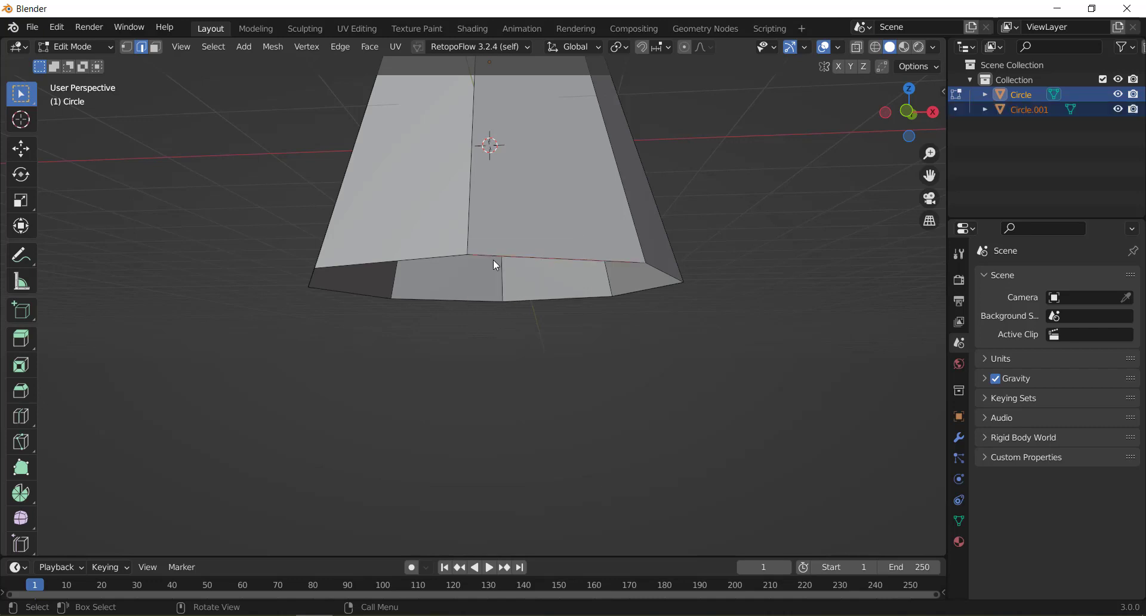
pyautogui.press('Tab')
pyautogui.click(1037, 119)
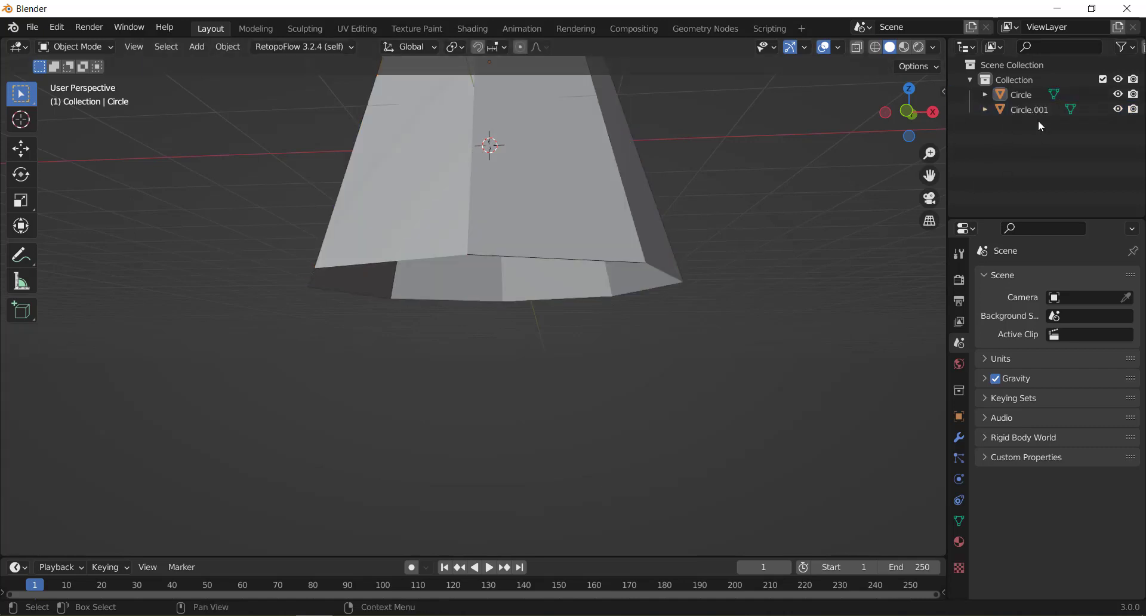
pyautogui.click(1038, 110)
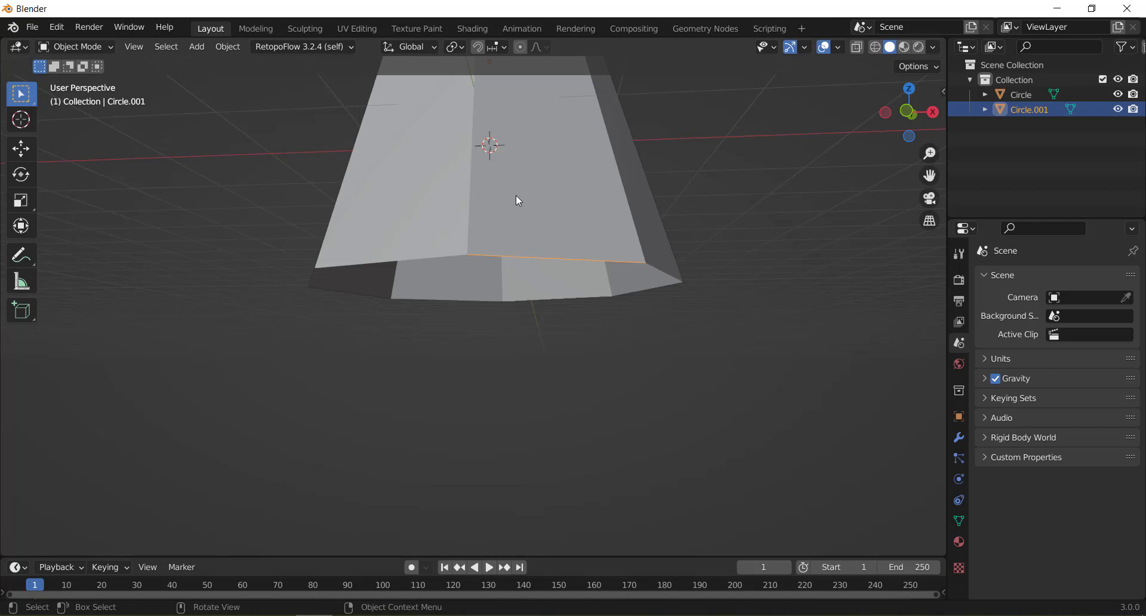
pyautogui.press('g')
pyautogui.press('z')
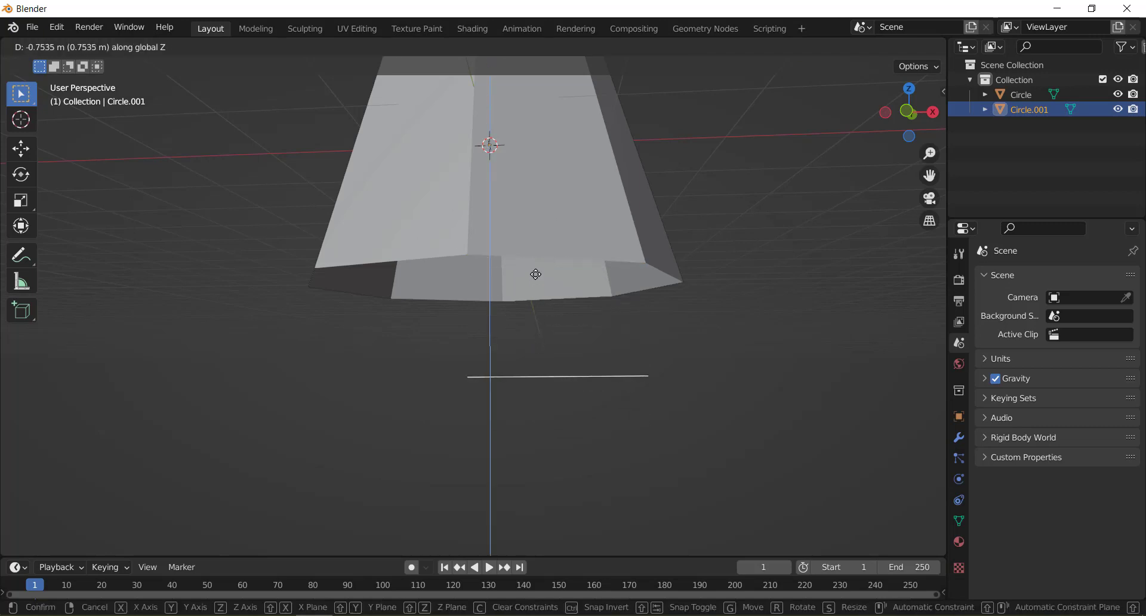
pyautogui.click(537, 281)
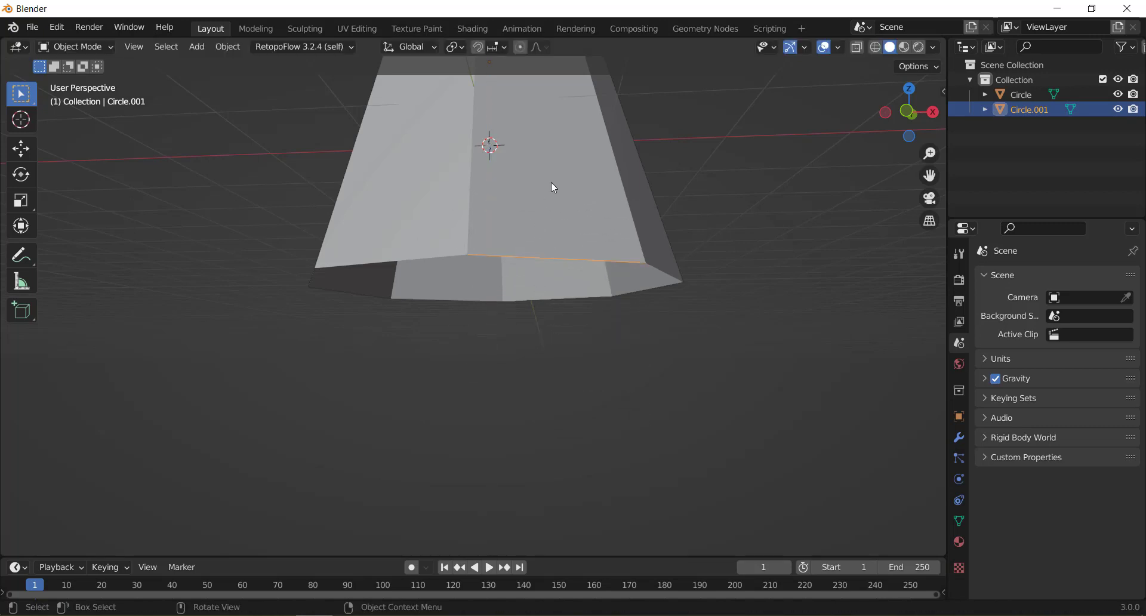
# Reselect Circle, toggle Edit Mode, and test-move Circle.001 vertically, cancelling the move.
pyautogui.click(525, 212)
pyautogui.press('Tab')
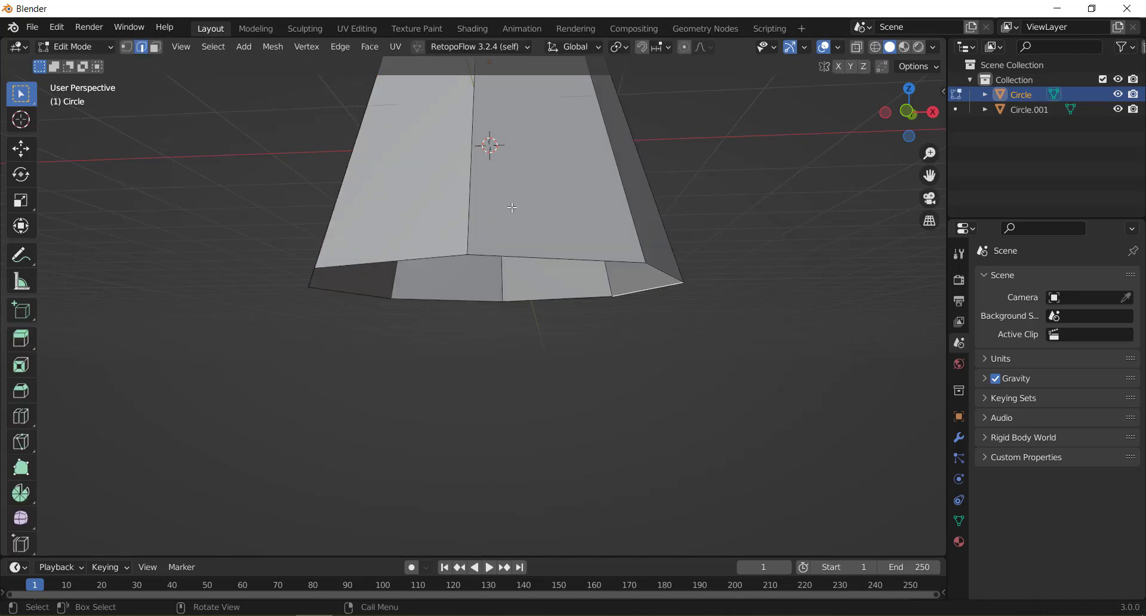
pyautogui.press('Tab')
pyautogui.click(539, 259)
pyautogui.press('g')
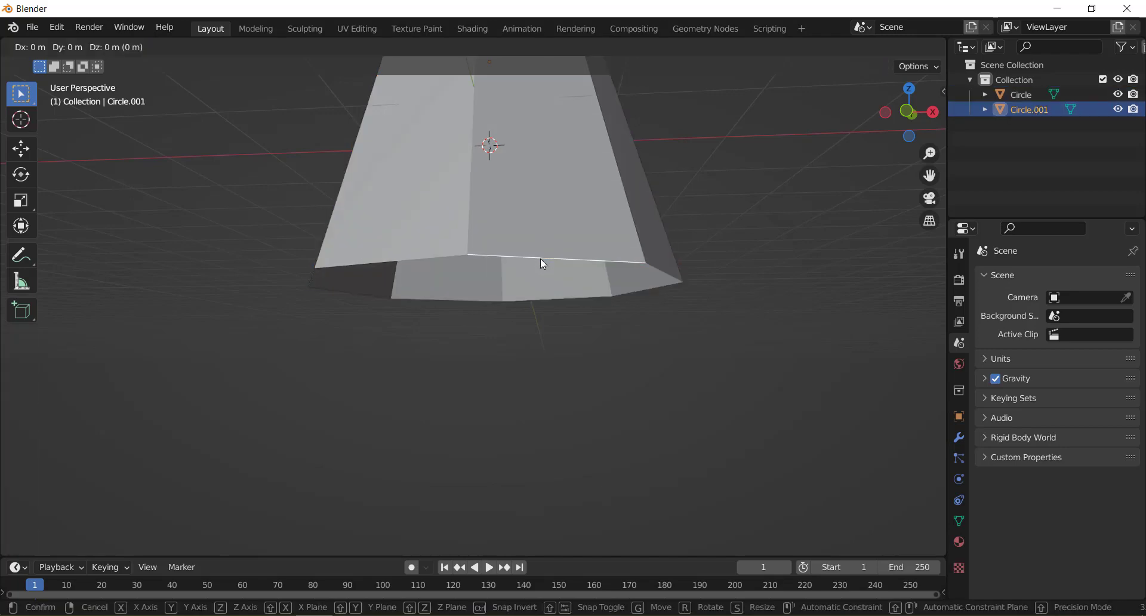
pyautogui.press('z')
pyautogui.rightClick(530, 366)
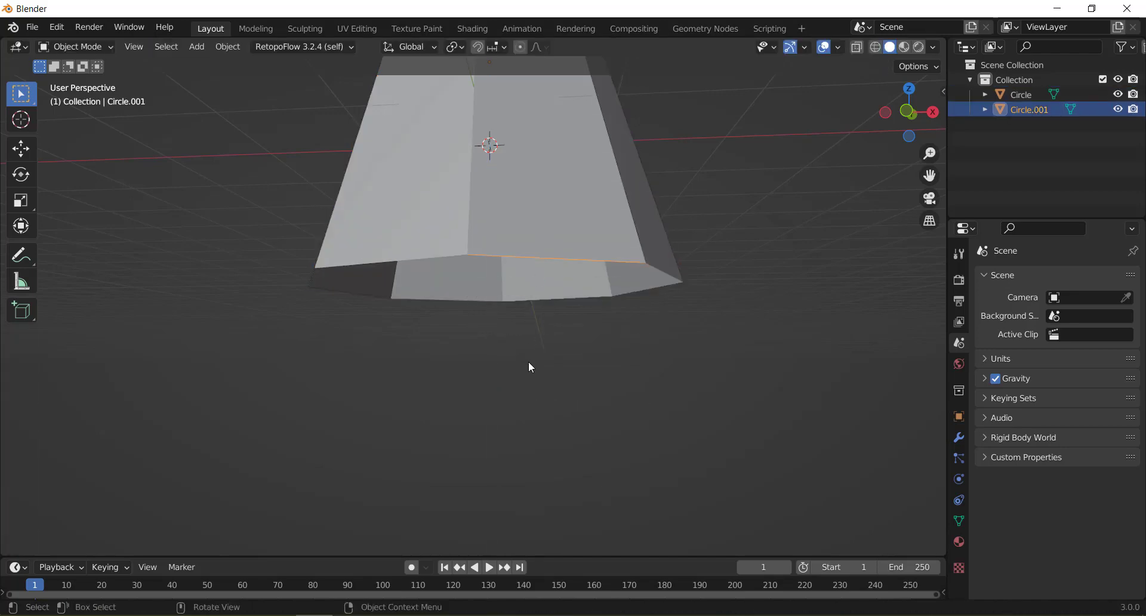
# In Circle's Edit Mode, separate the next rim edge on the right as Circle.002.
pyautogui.click(601, 179)
pyautogui.press('Tab')
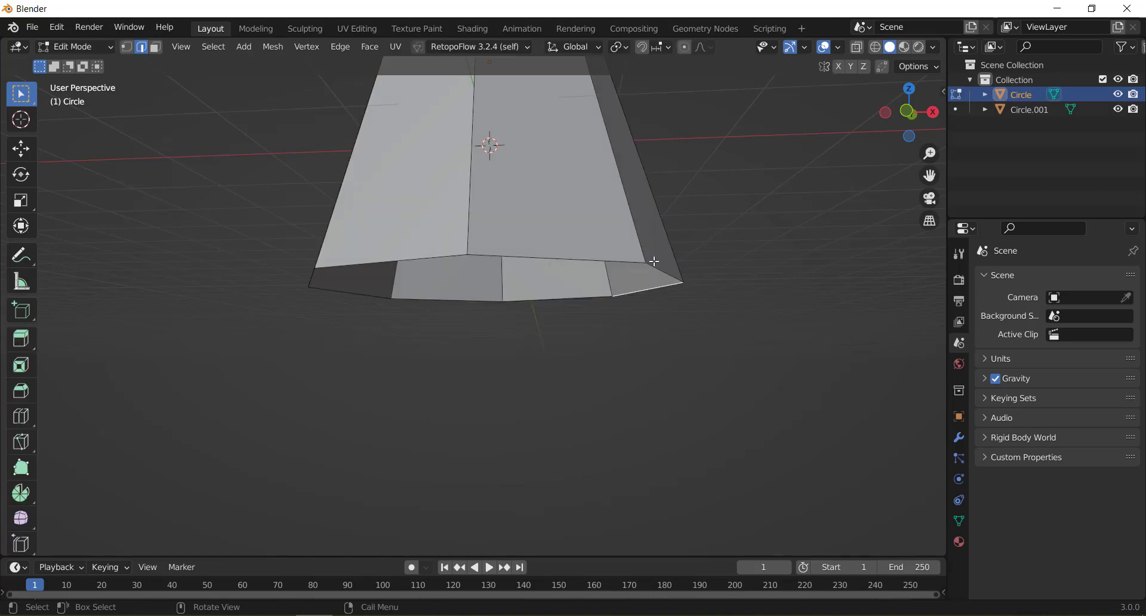
pyautogui.click(656, 268)
pyautogui.press('p')
pyautogui.click(657, 275)
# Separate three more bottom rim edges as Circle.003, Circle.004 and Circle.005.
pyautogui.press('p')
pyautogui.click(609, 294)
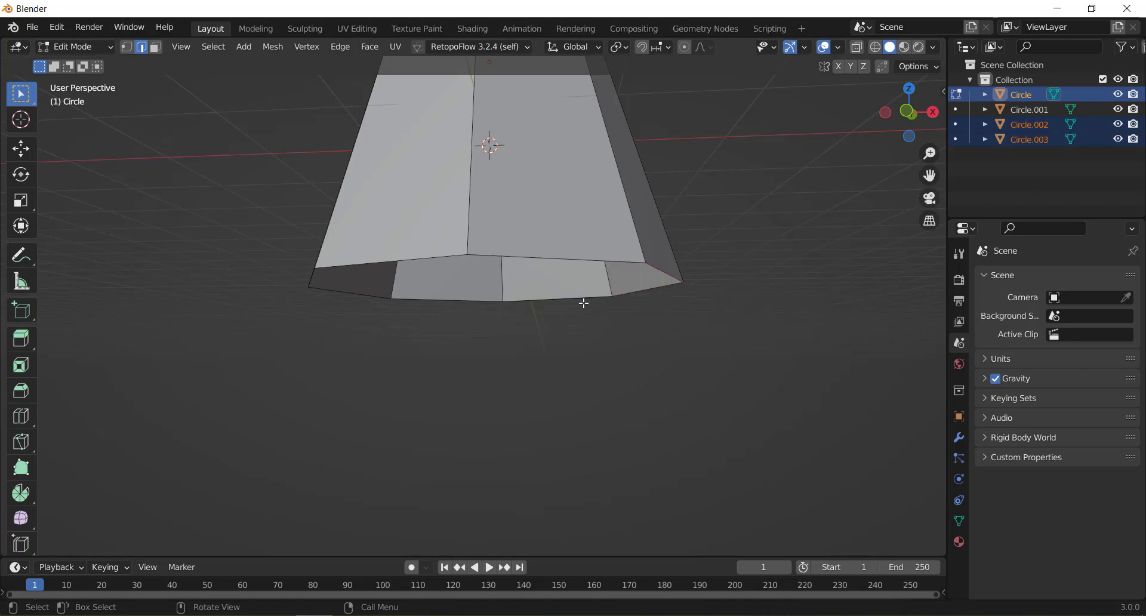
pyautogui.click(561, 299)
pyautogui.press('p')
pyautogui.click(560, 299)
pyautogui.click(467, 298)
pyautogui.press('p')
pyautogui.click(467, 296)
# Separate the remaining rim edges as Circle.006–Circle.008, then return to Object Mode and deselect.
pyautogui.click(352, 288)
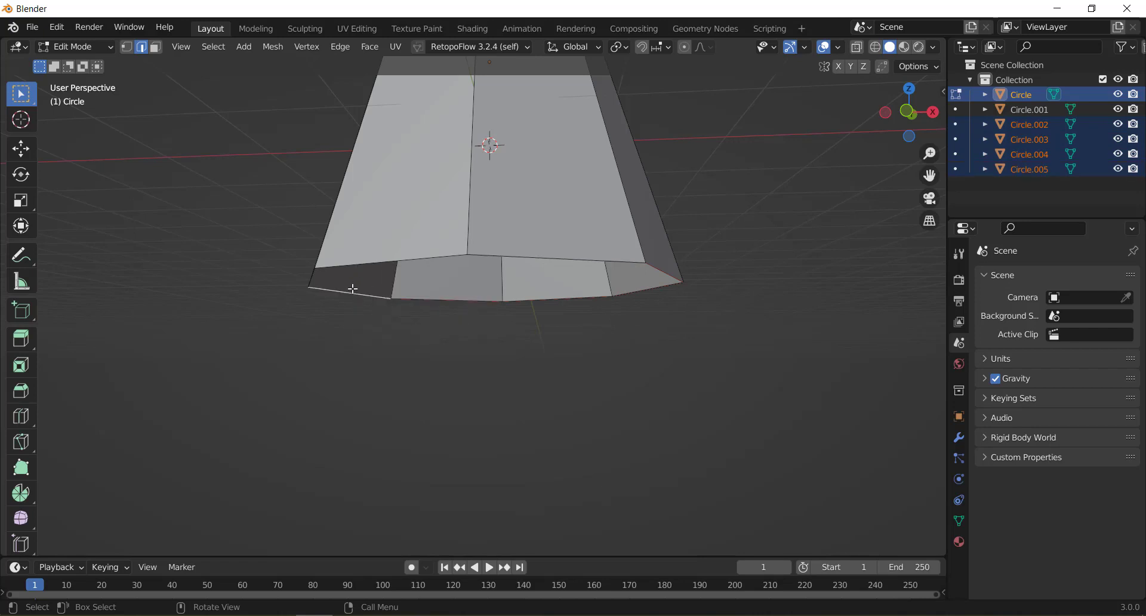
pyautogui.press('p')
pyautogui.click(351, 289)
pyautogui.press('p')
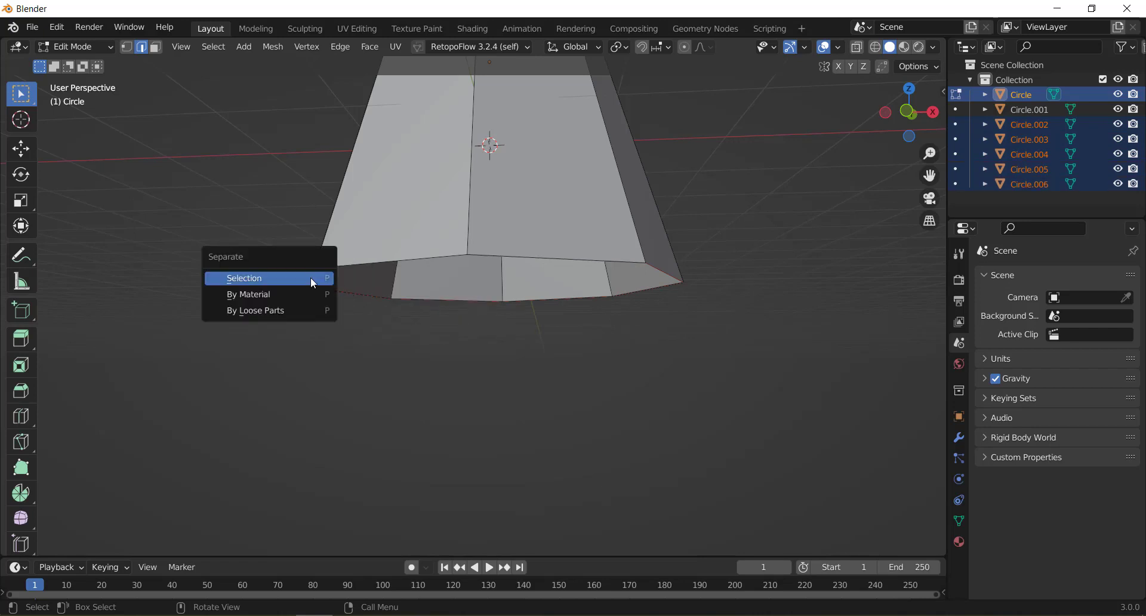
pyautogui.click(312, 278)
pyautogui.click(400, 262)
pyautogui.press('p')
pyautogui.click(404, 265)
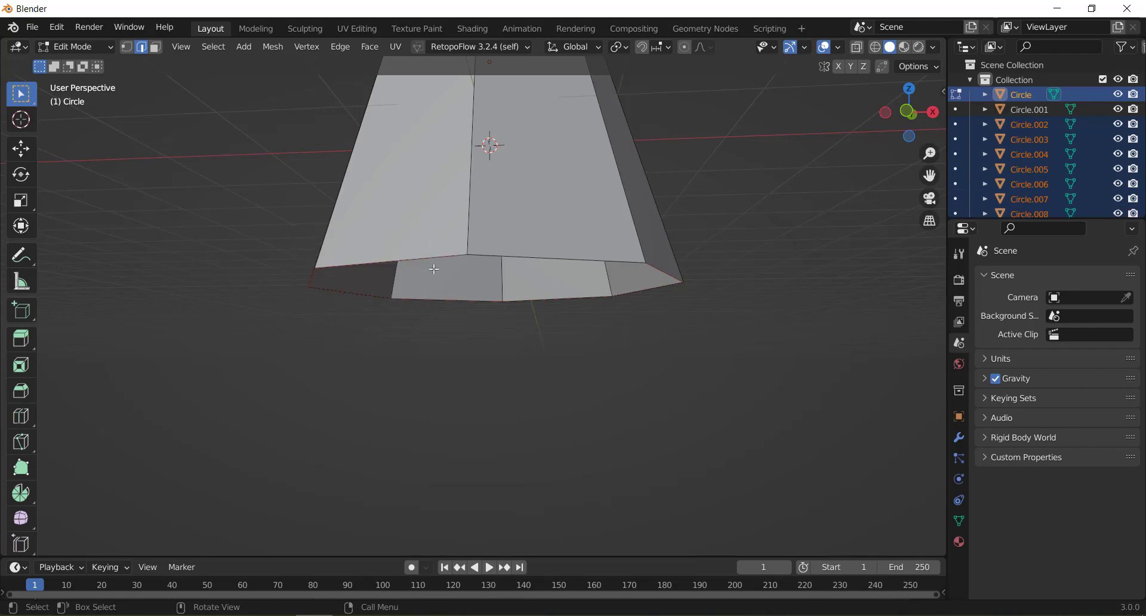
pyautogui.press('Tab')
pyautogui.click(666, 333)
pyautogui.scroll(-1, 1051, 145)
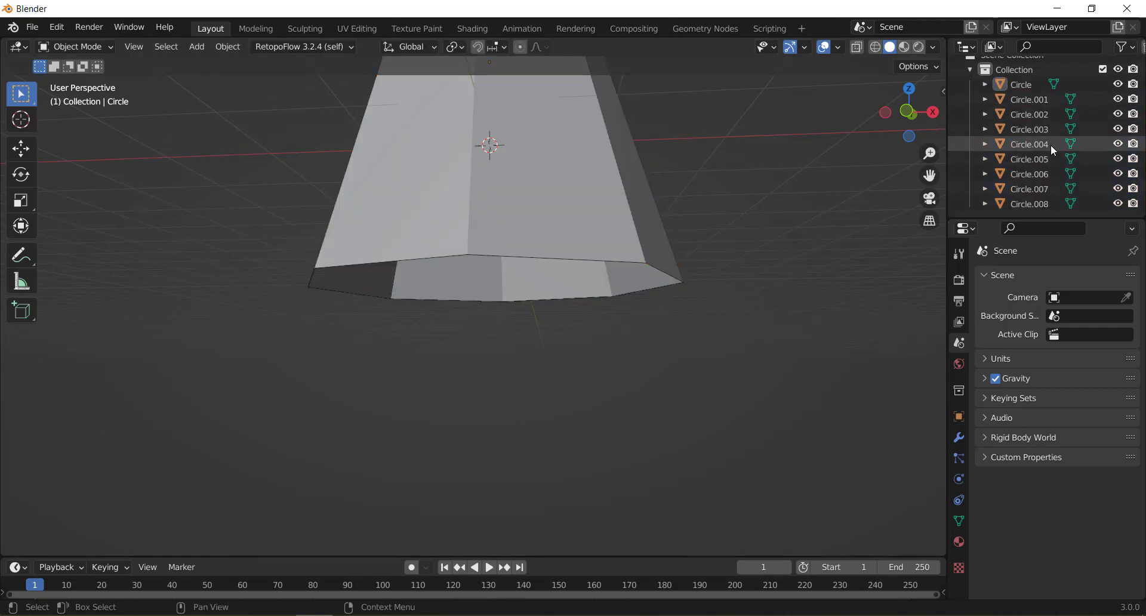
pyautogui.scroll(1, 1043, 160)
pyautogui.click(1030, 109)
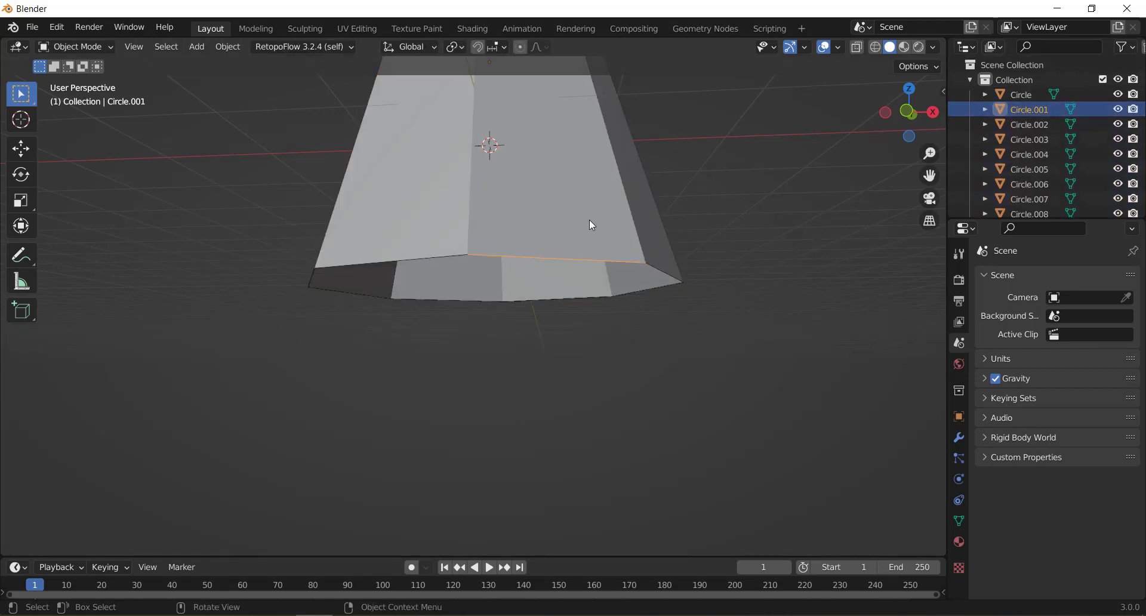
pyautogui.press('KP_1')
pyautogui.keyDown('shift'); pyautogui.scroll(3, 567, 334); pyautogui.keyUp('shift')
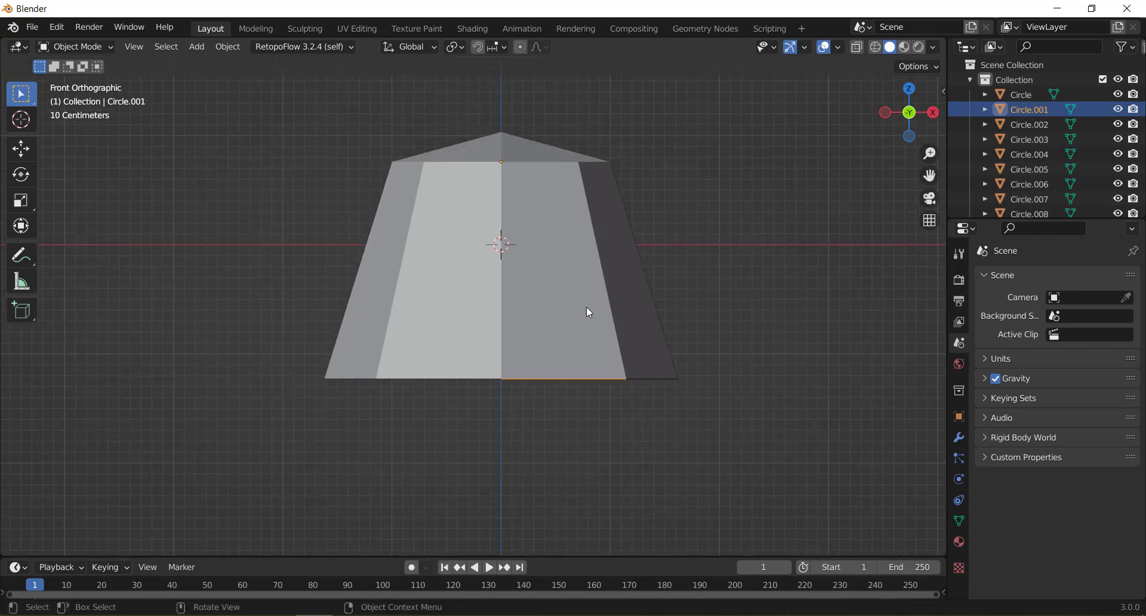
pyautogui.scroll(-2, 579, 375)
pyautogui.keyDown('shift'); pyautogui.moveTo(568, 396); pyautogui.dragTo(546, 312, button='middle'); pyautogui.keyUp('shift')
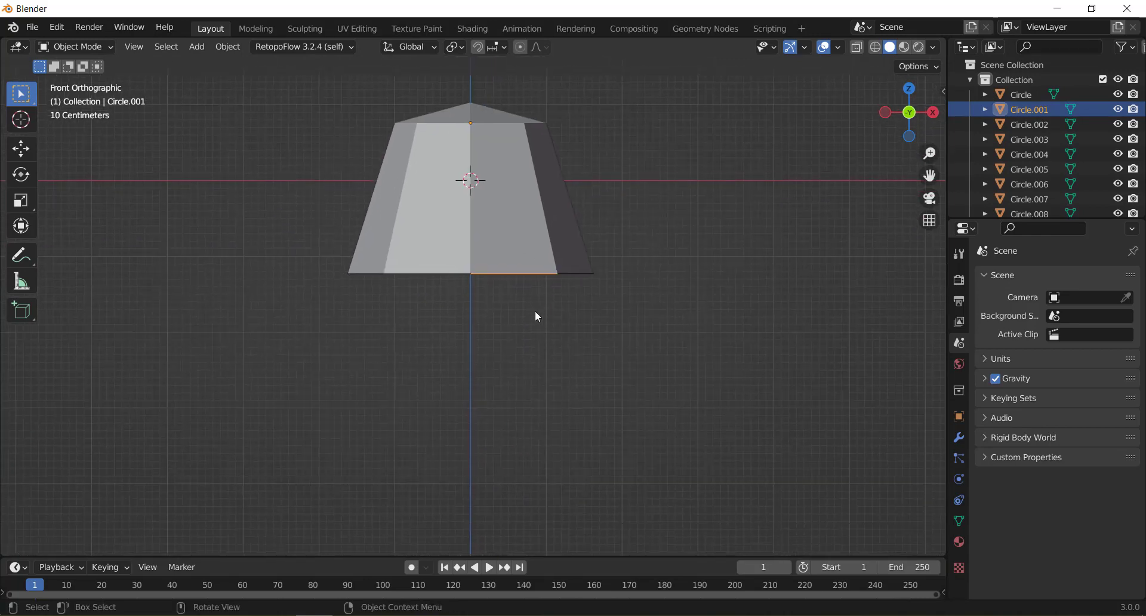
pyautogui.scroll(2, 536, 312)
pyautogui.keyDown('shift'); pyautogui.moveTo(513, 321); pyautogui.dragTo(534, 437, button='middle'); pyautogui.keyUp('shift')
pyautogui.scroll(-2, 482, 307)
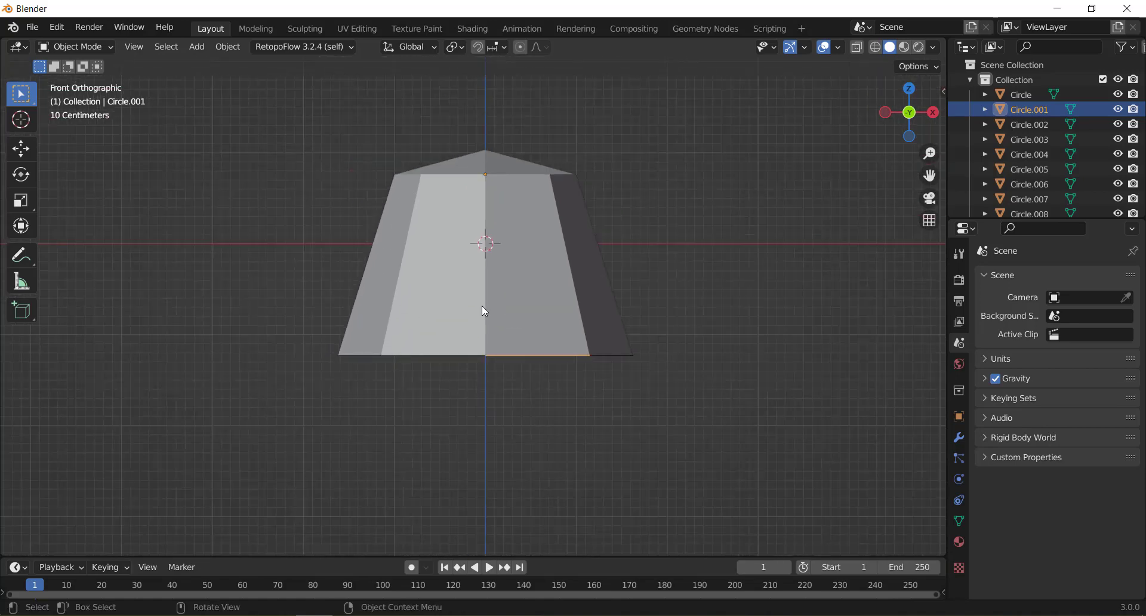
pyautogui.moveTo(539, 377); pyautogui.dragTo(493, 303, button='middle')
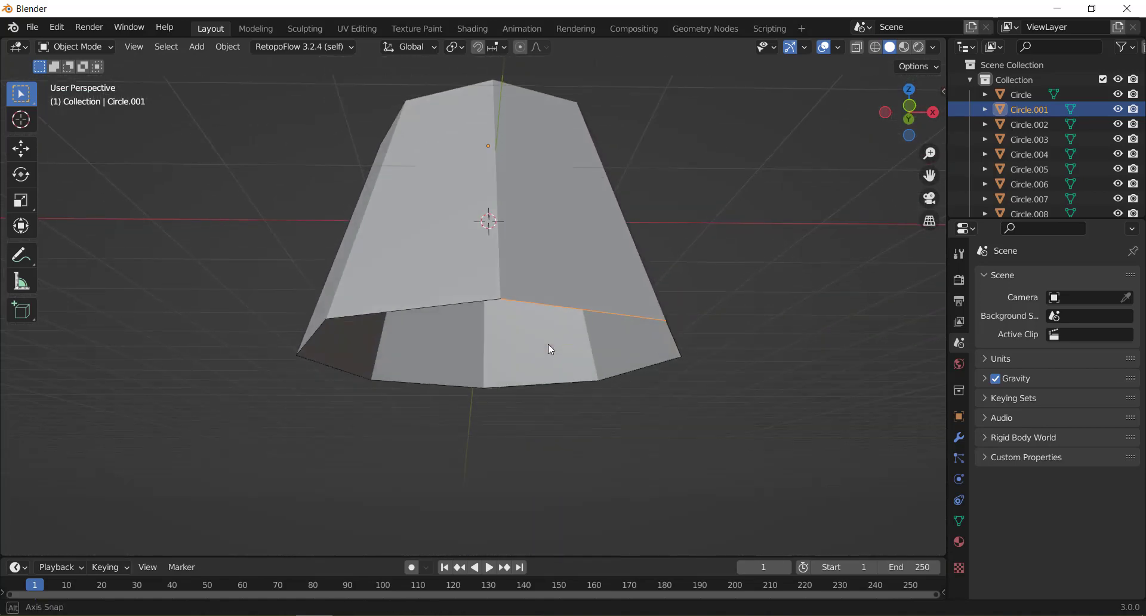
pyautogui.click(501, 296)
pyautogui.press('Tab')
pyautogui.press('Tab')
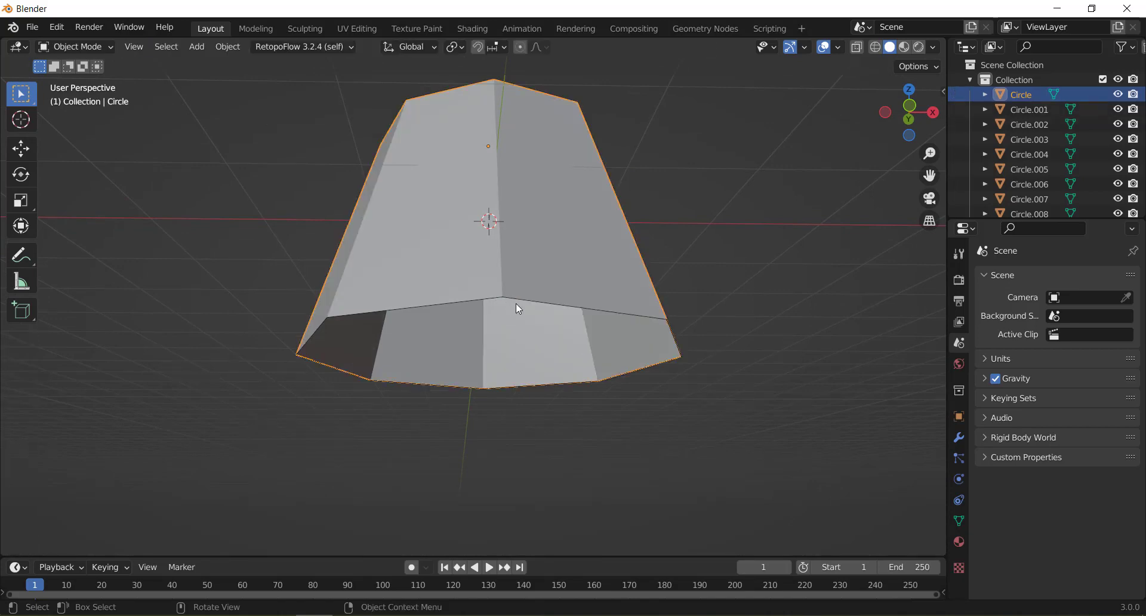
pyautogui.press('KP_1')
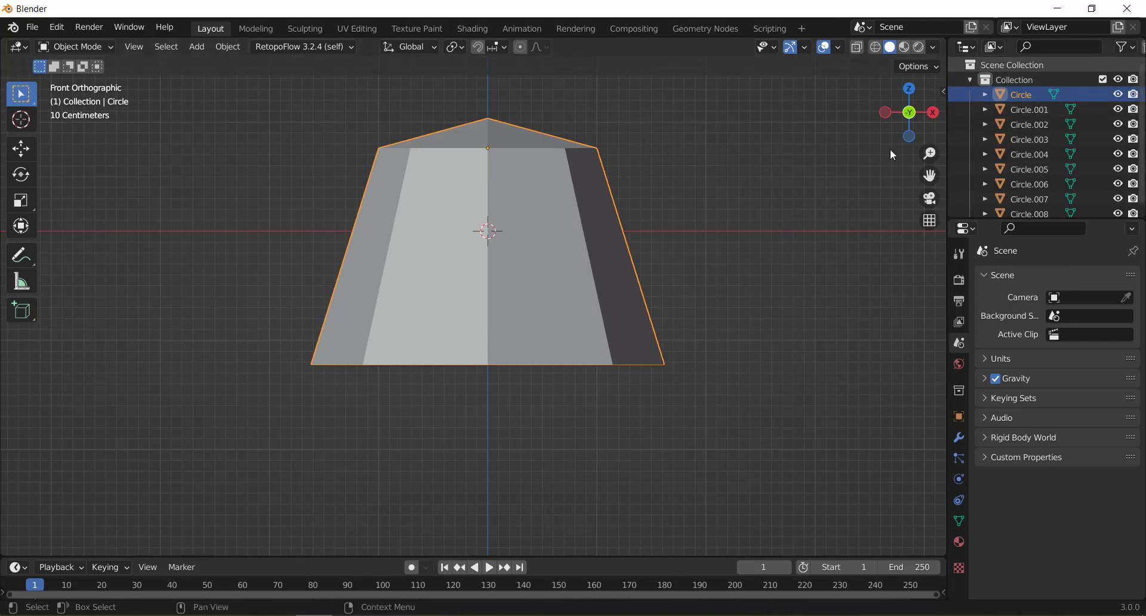
# Turn on the Selectable toggle in the outliner's Filter options.
pyautogui.click(1132, 51)
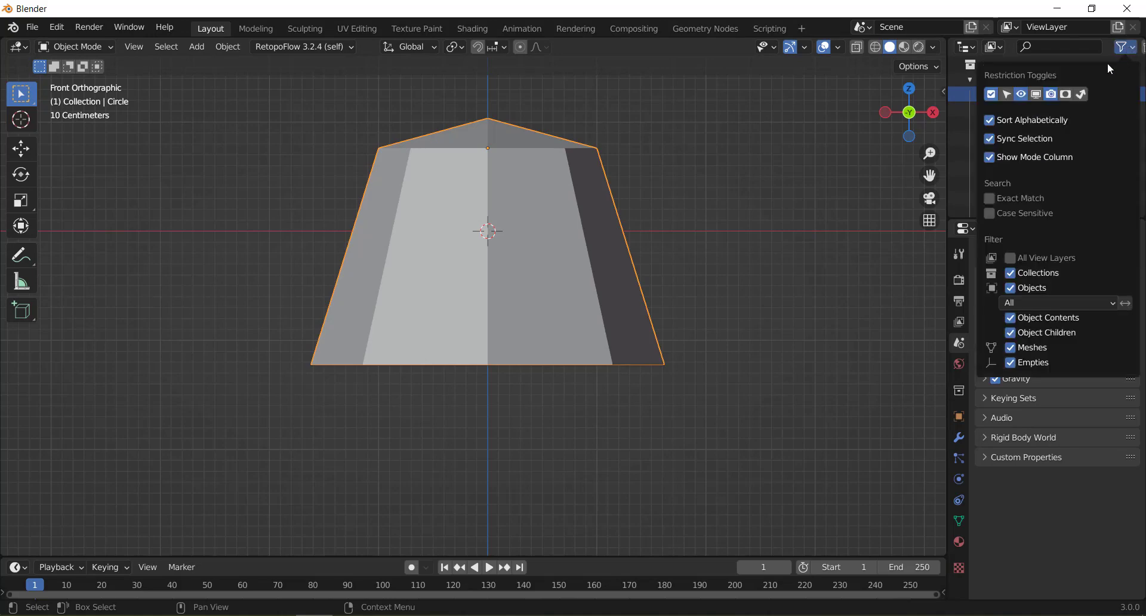
pyautogui.click(1007, 94)
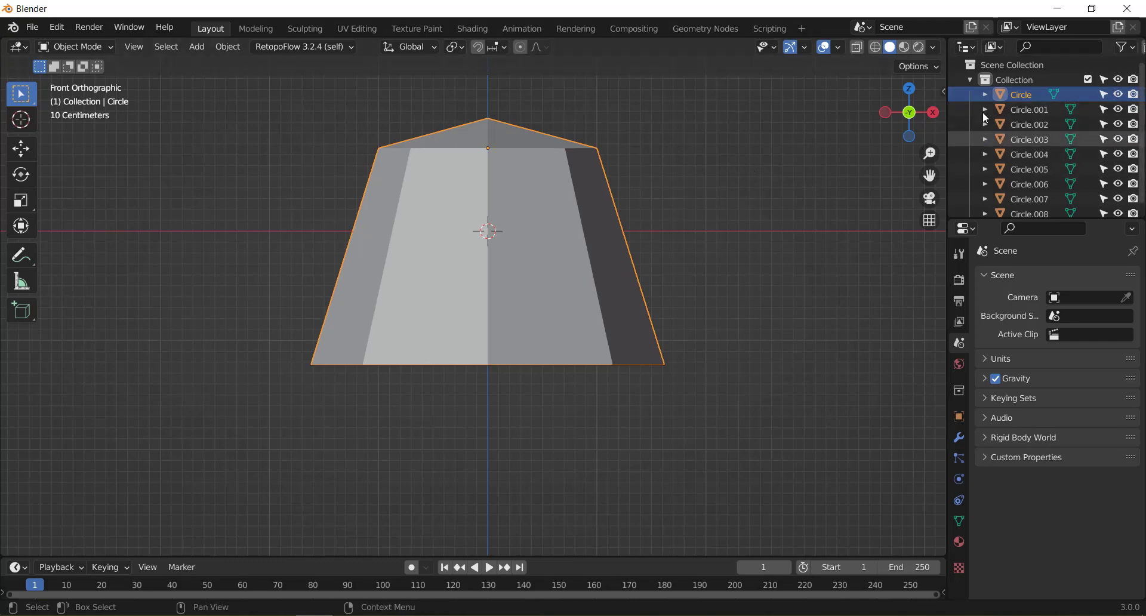
pyautogui.scroll(-2, 622, 256)
# Test-move the Circle object, then disable its selectability in the outliner.
pyautogui.press('g')
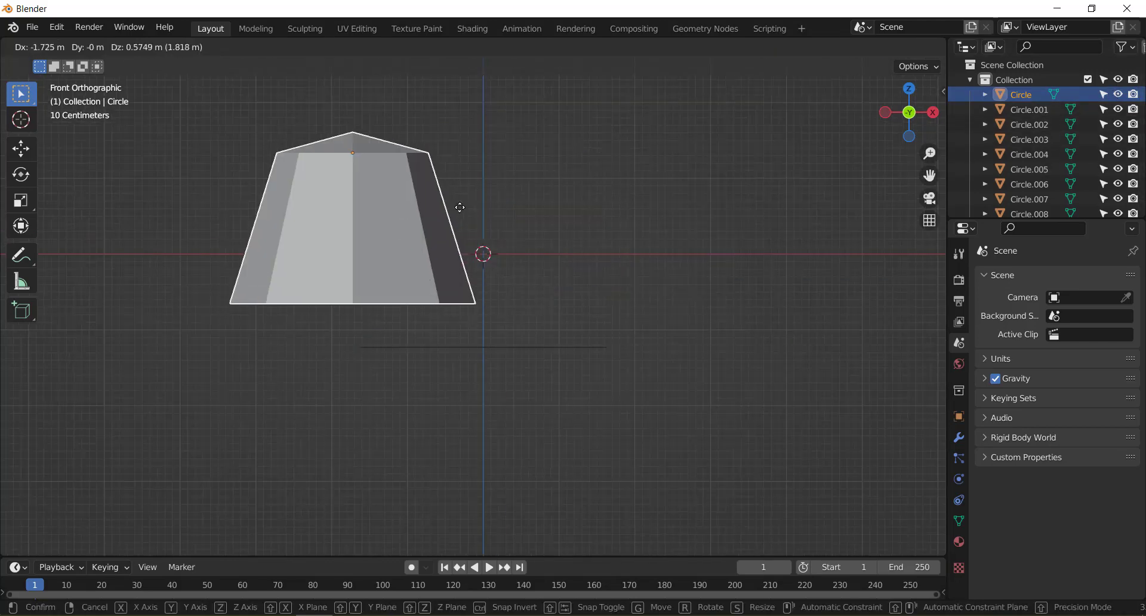
pyautogui.press('Escape')
pyautogui.hotkey('alt', 'a')
pyautogui.click(536, 225)
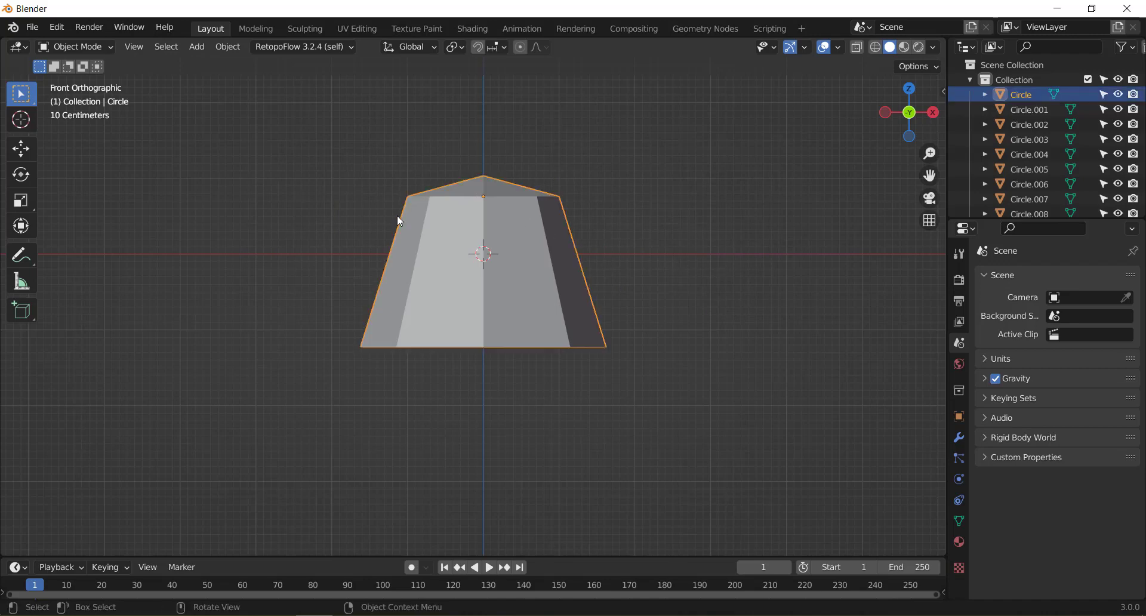
pyautogui.press('g')
pyautogui.press('Escape')
pyautogui.click(1104, 96)
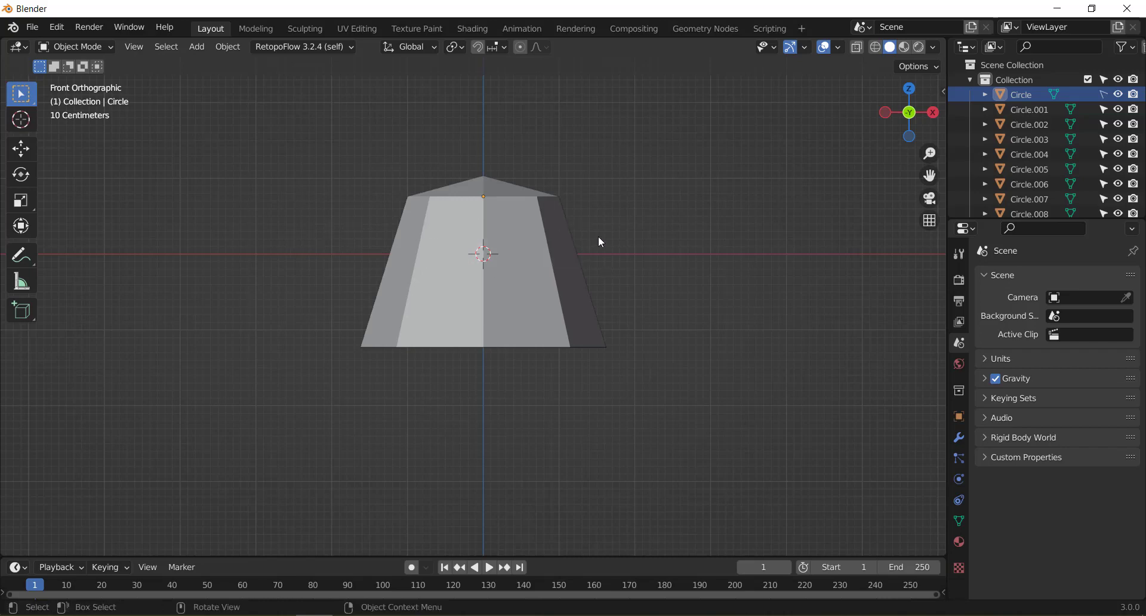
pyautogui.scroll(2, 550, 303)
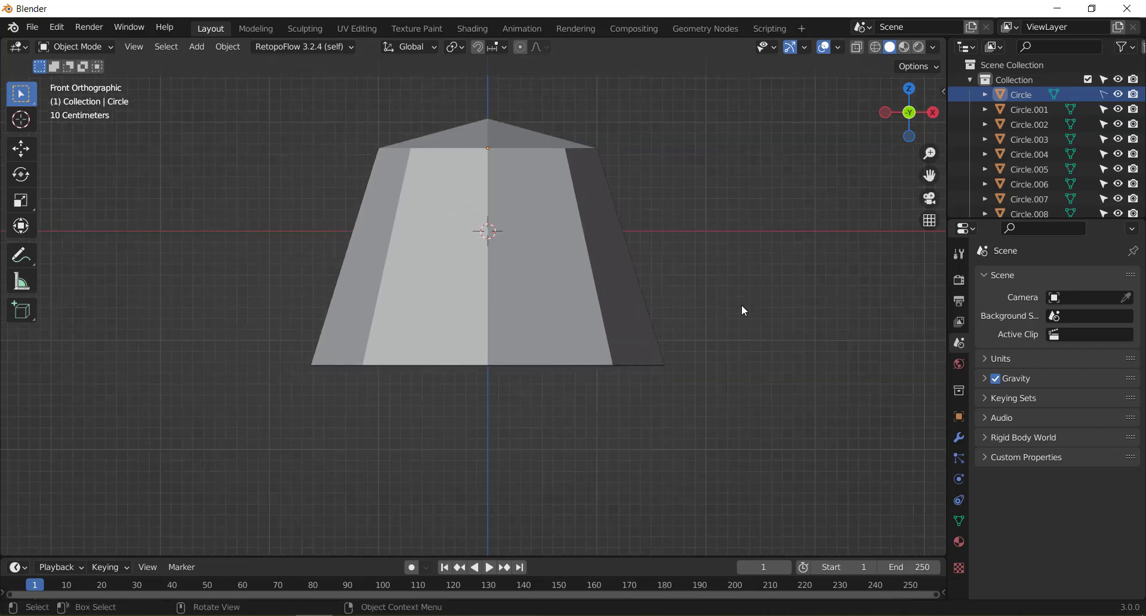
# Select all separated edge objects with Circle.001 active and enter Edit Mode in vertex select.
pyautogui.moveTo(755, 296); pyautogui.dragTo(156, 419)
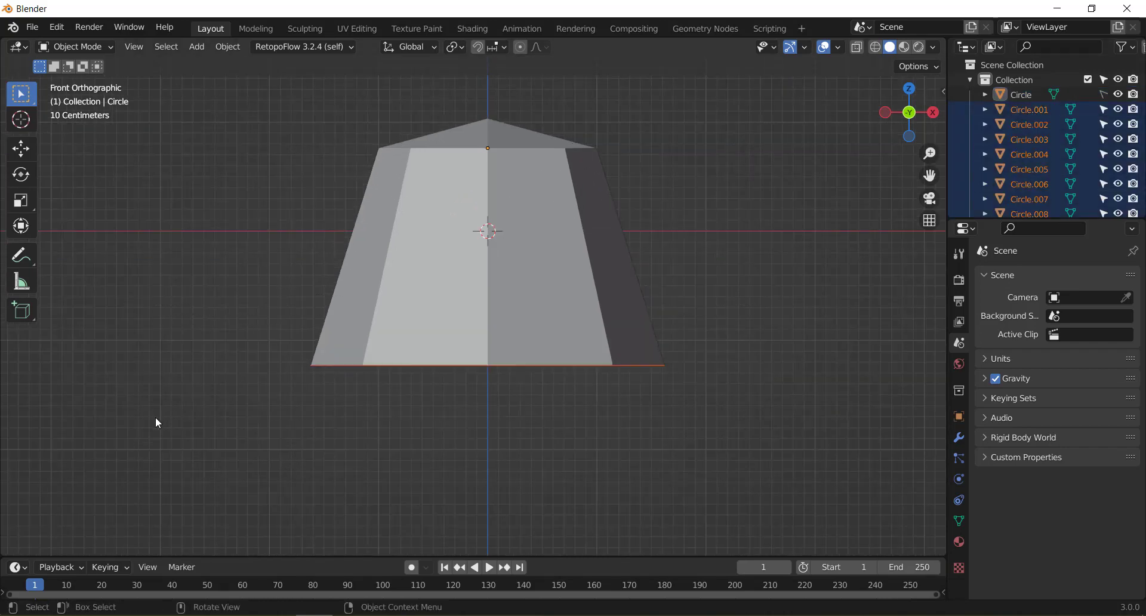
pyautogui.scroll(-1, 1065, 152)
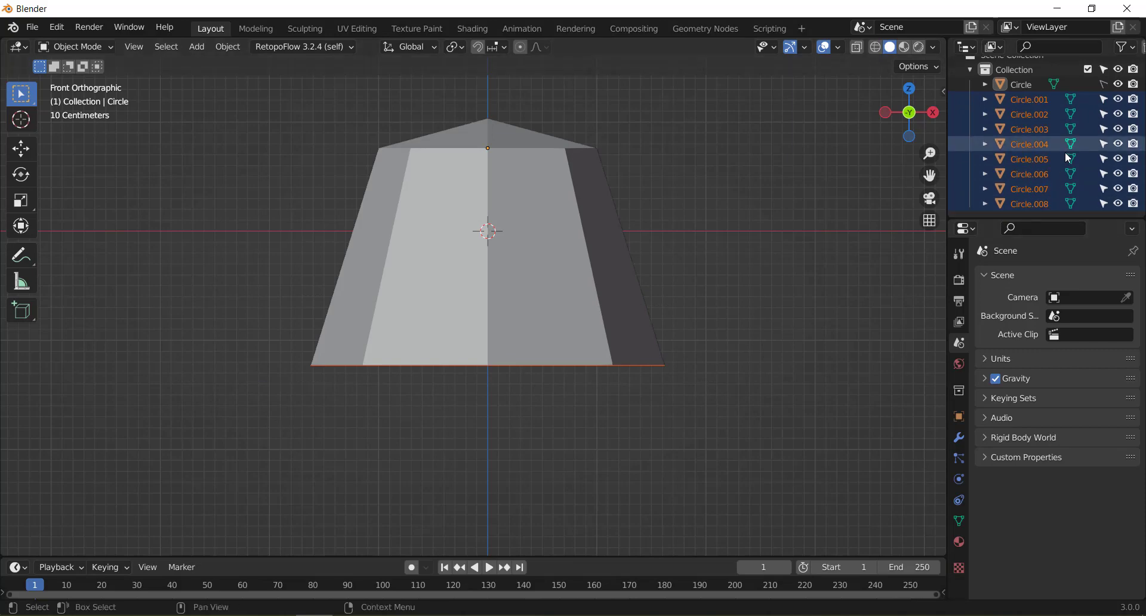
pyautogui.keyDown('ctrl'); pyautogui.click(1038, 109); pyautogui.keyUp('ctrl')
pyautogui.moveTo(595, 375)
pyautogui.mouseDown(button='middle')
pyautogui.moveTo(608, 304)
pyautogui.moveTo(565, 368)
pyautogui.mouseUp(button='middle')
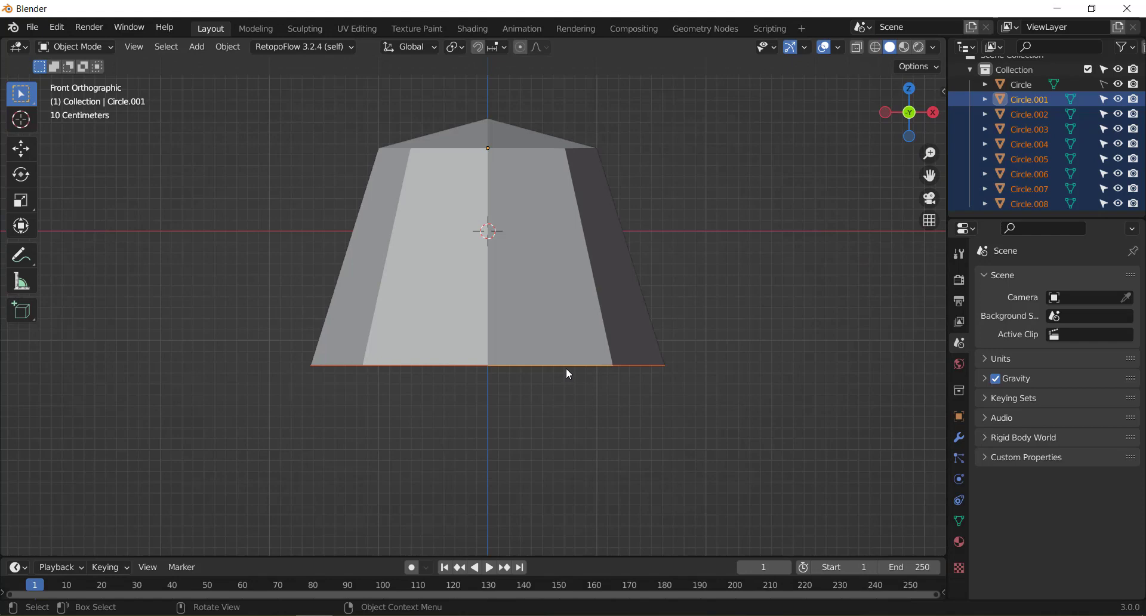
pyautogui.click(102, 48)
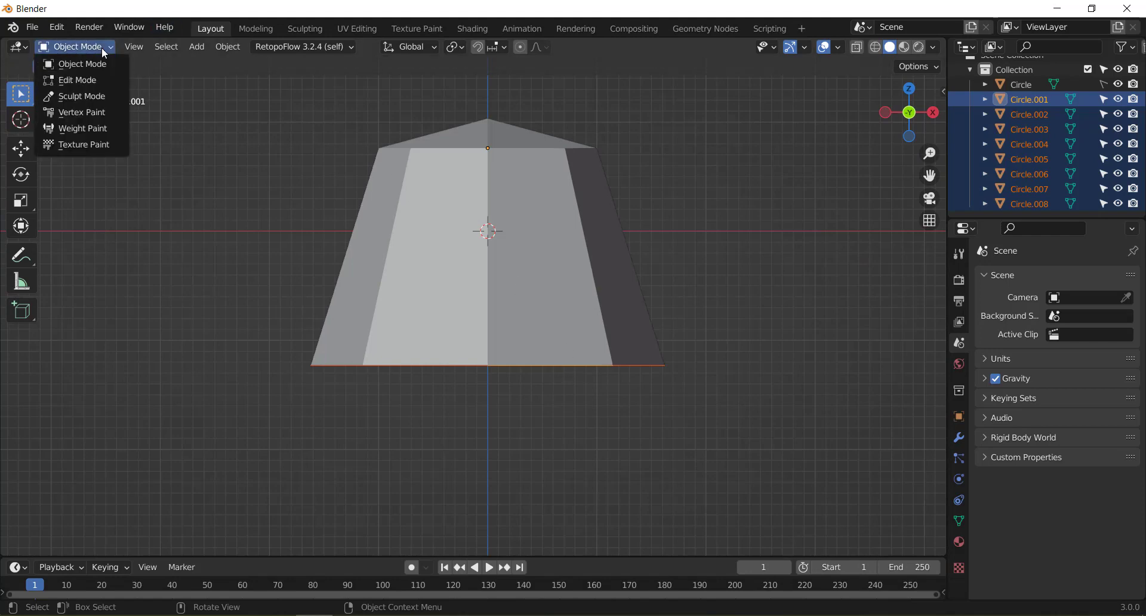
pyautogui.click(76, 73)
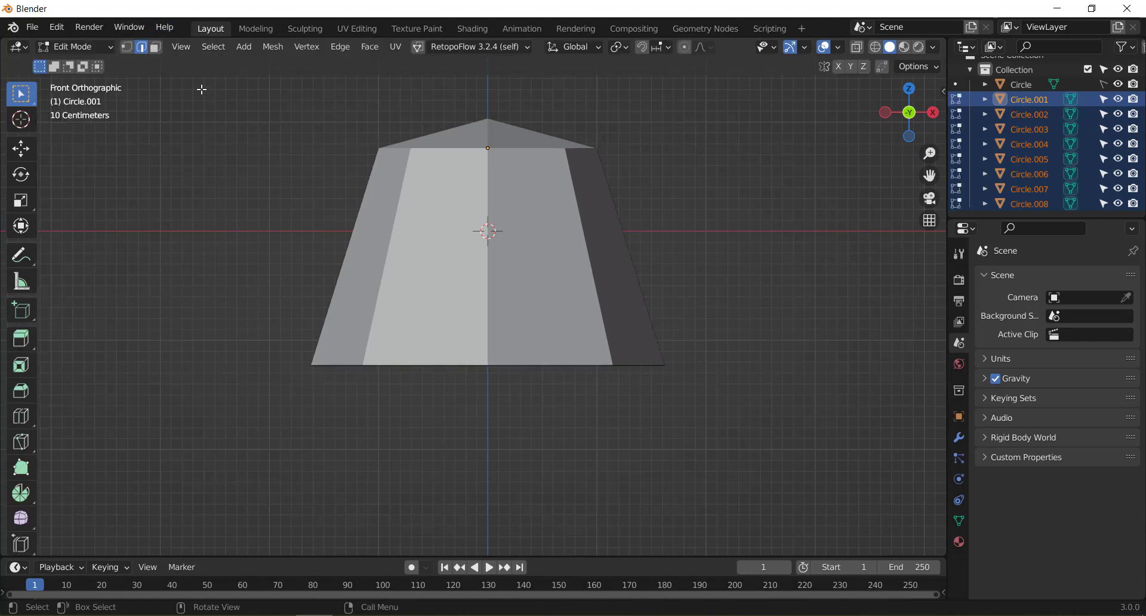
pyautogui.click(129, 48)
# Box-select the bottom rim vertices and extrude them about 1.55 m down along Z.
pyautogui.keyDown('alt'); pyautogui.keyDown('shift'); pyautogui.click(713, 380); pyautogui.keyUp('shift'); pyautogui.keyUp('alt')
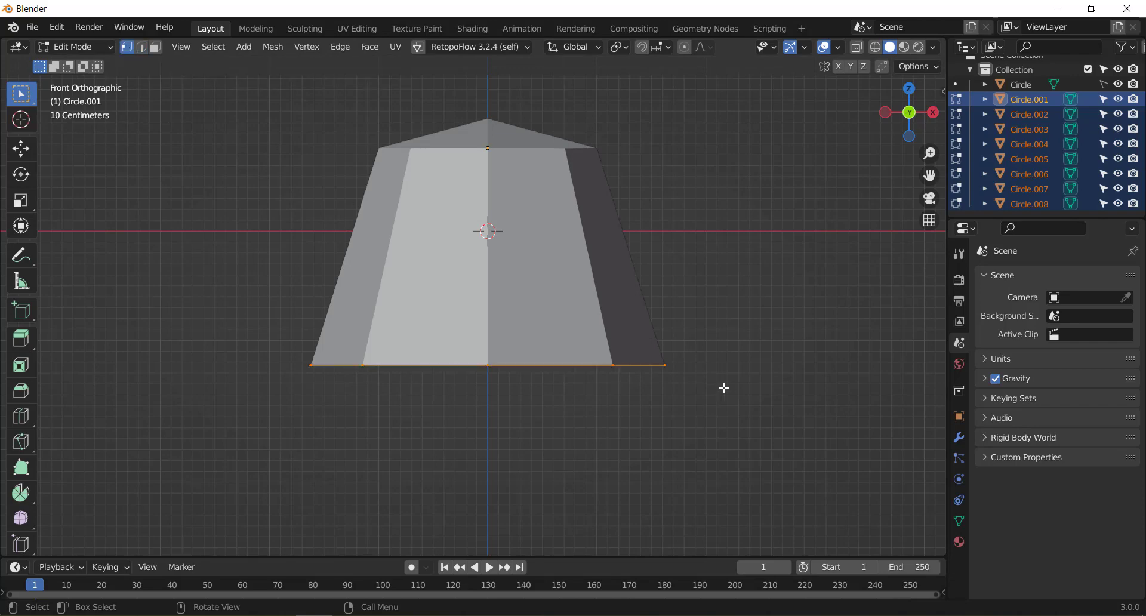
pyautogui.moveTo(724, 388)
pyautogui.mouseDown(button='middle')
pyautogui.moveTo(717, 316)
pyautogui.moveTo(738, 296)
pyautogui.mouseUp(button='middle')
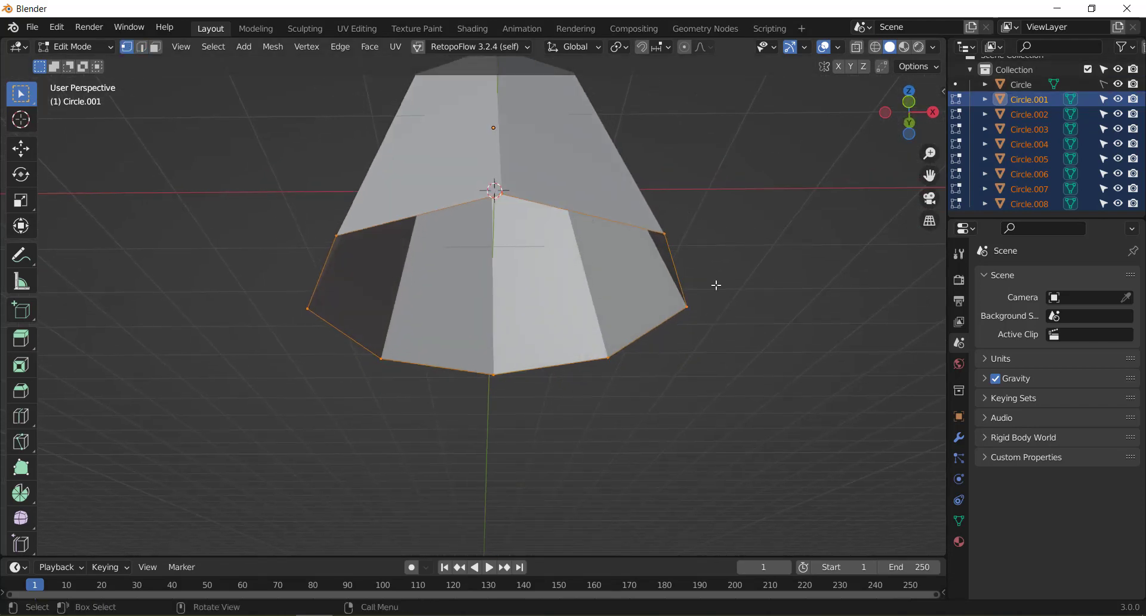
pyautogui.scroll(-2, 716, 283)
pyautogui.moveTo(664, 334)
pyautogui.mouseDown(button='middle')
pyautogui.moveTo(626, 357)
pyautogui.moveTo(623, 380)
pyautogui.mouseUp(button='middle')
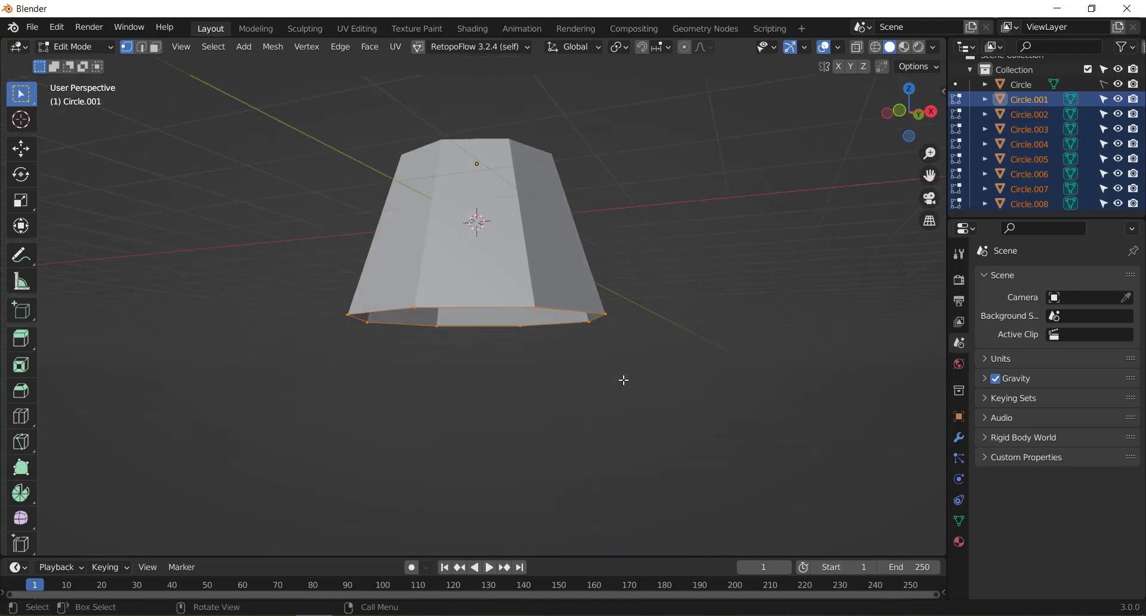
pyautogui.press('KP_1')
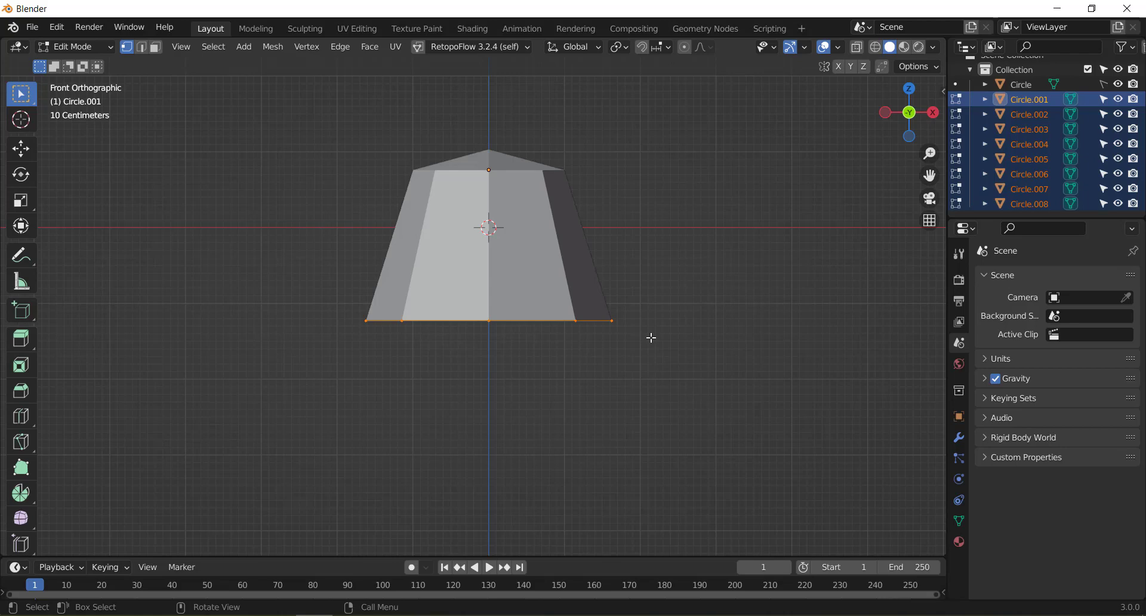
pyautogui.press('e')
pyautogui.press('z')
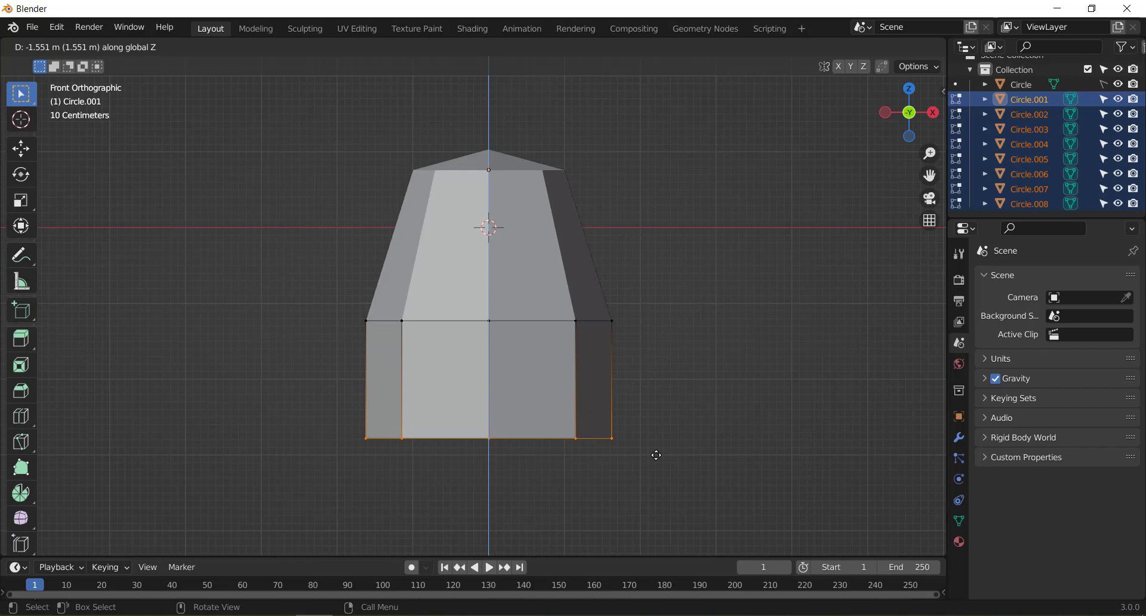
pyautogui.click(656, 455)
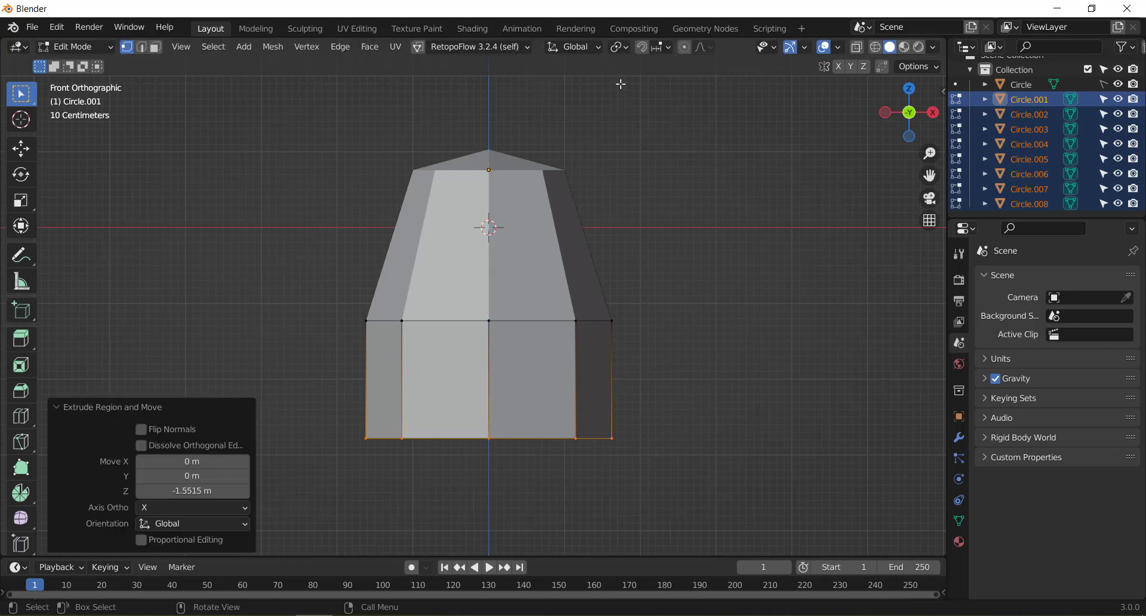
# Scale the new bottom rim outward to 1.34 and inspect the flared band.
pyautogui.press('s')
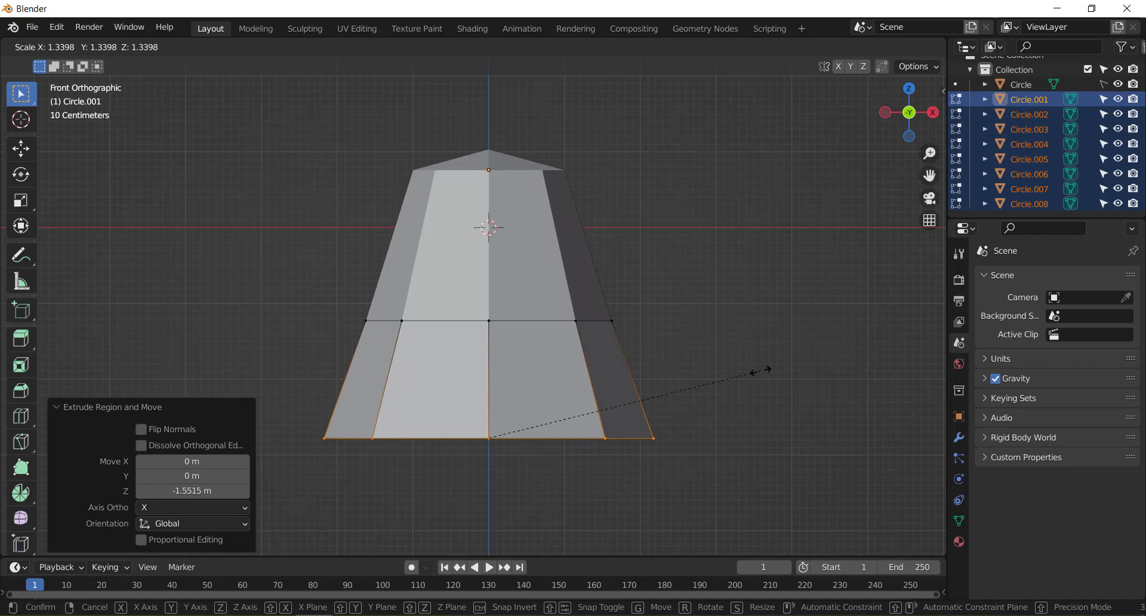
pyautogui.click(761, 371)
pyautogui.moveTo(775, 363)
pyautogui.mouseDown(button='middle')
pyautogui.moveTo(682, 317)
pyautogui.moveTo(505, 336)
pyautogui.moveTo(717, 356)
pyautogui.moveTo(772, 348)
pyautogui.moveTo(750, 347)
pyautogui.mouseUp(button='middle')
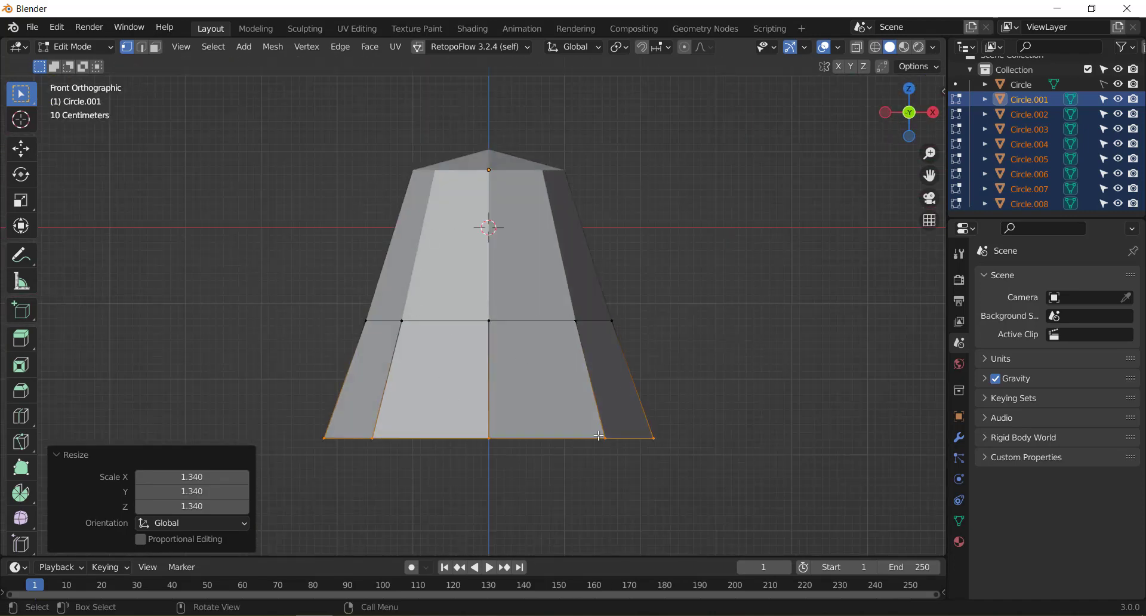
pyautogui.moveTo(567, 447)
pyautogui.mouseDown(button='middle')
pyautogui.moveTo(555, 466)
pyautogui.moveTo(453, 319)
pyautogui.mouseUp(button='middle')
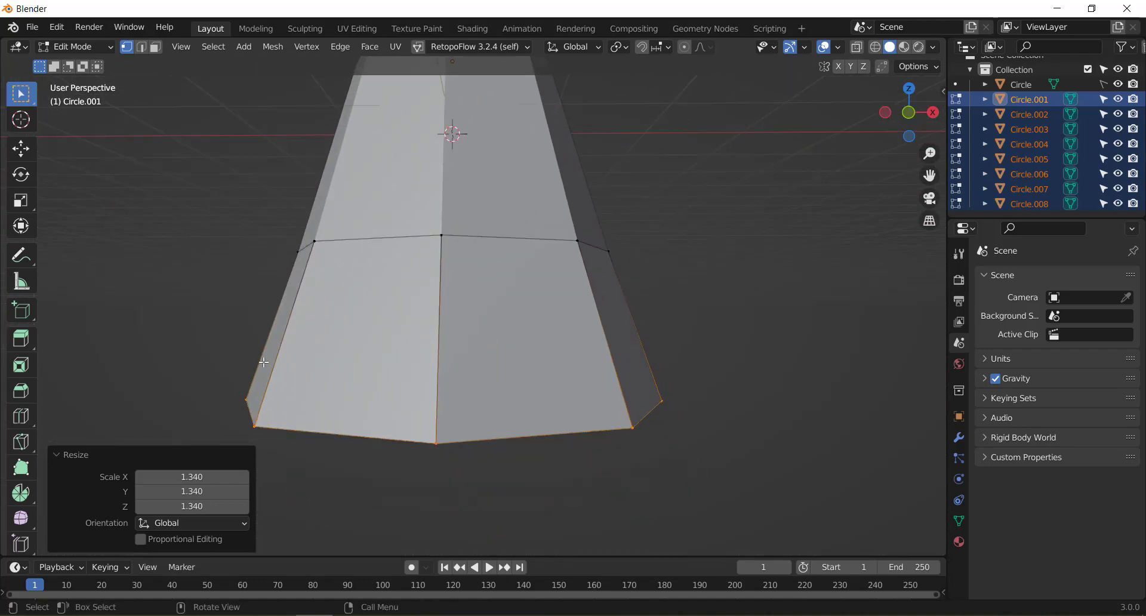
pyautogui.press('KP_1')
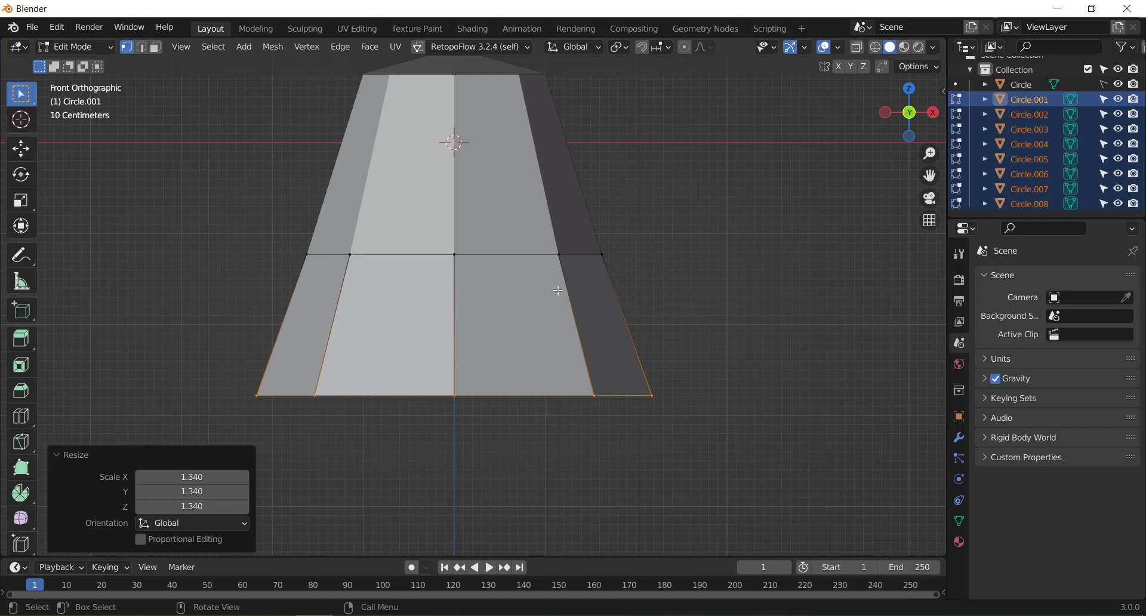
pyautogui.keyDown('shift'); pyautogui.moveTo(622, 310); pyautogui.dragTo(719, 349, button='middle'); pyautogui.keyUp('shift')
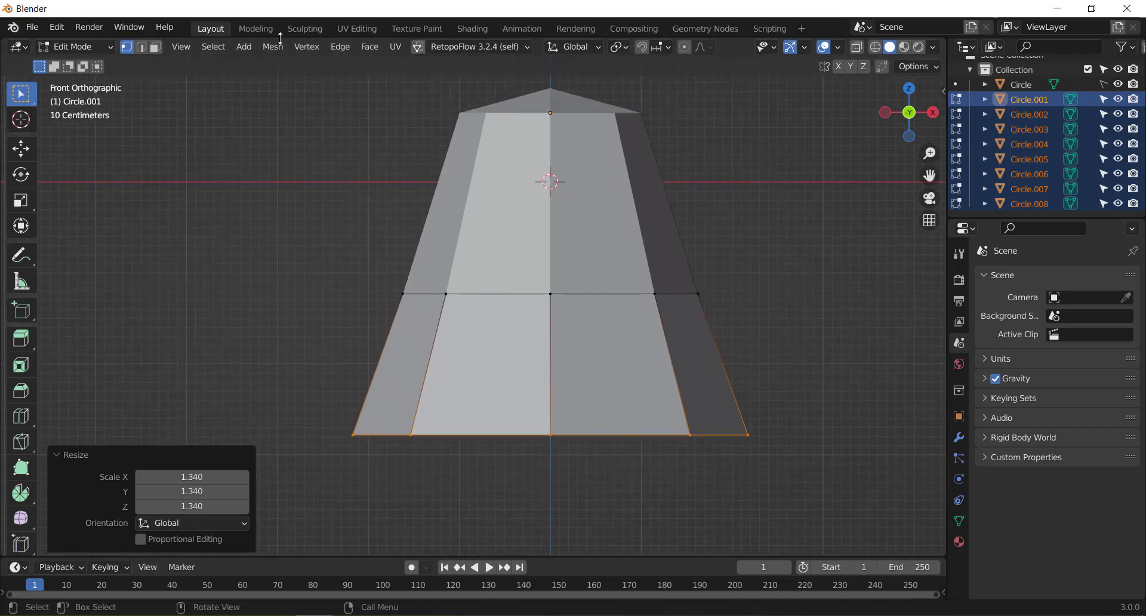
# Check the Pivot Point options and test-move and scale the rim, leaving its width unchanged.
pyautogui.click(627, 46)
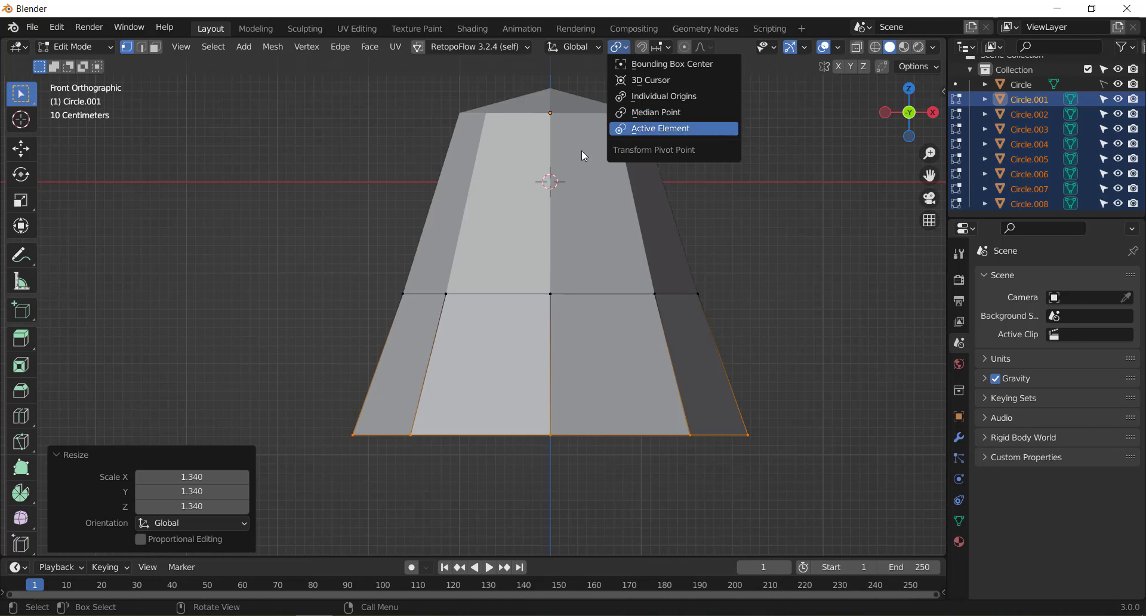
pyautogui.click(679, 111)
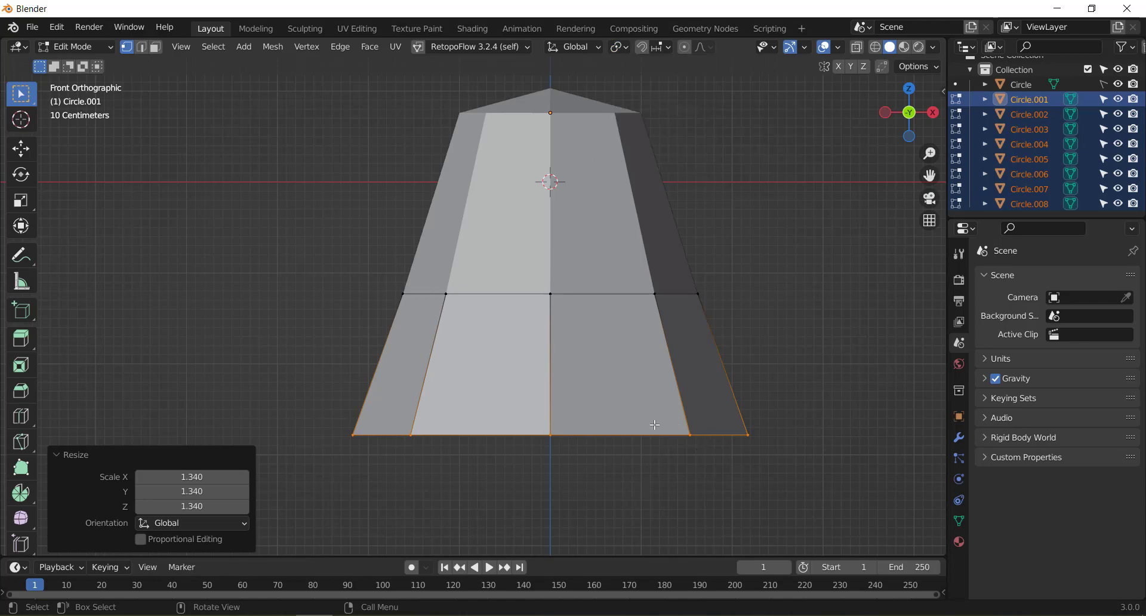
pyautogui.press('g')
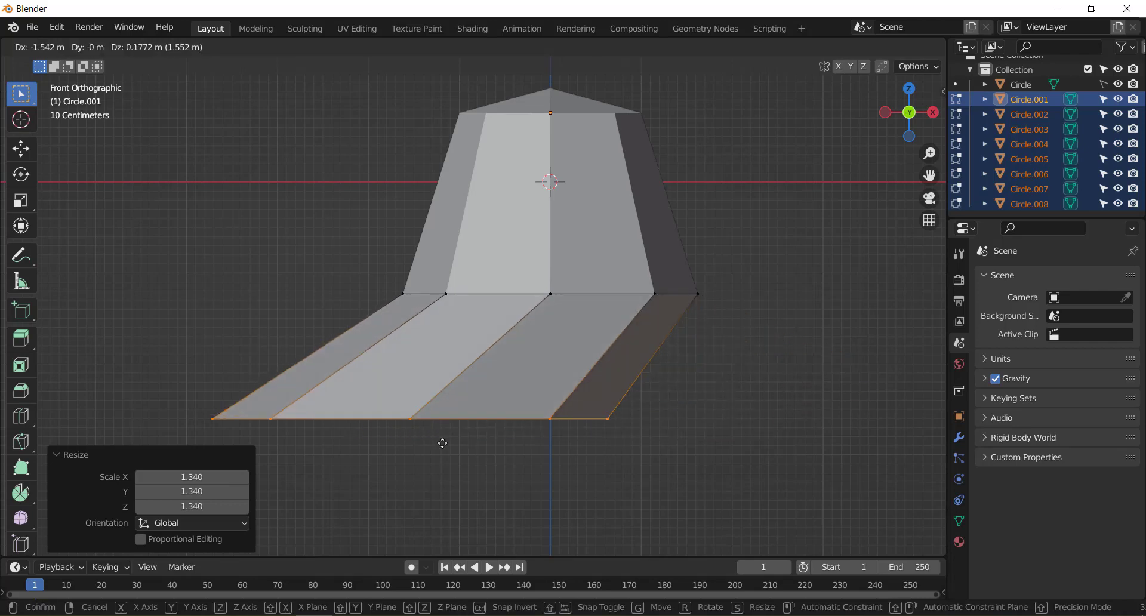
pyautogui.click(558, 407)
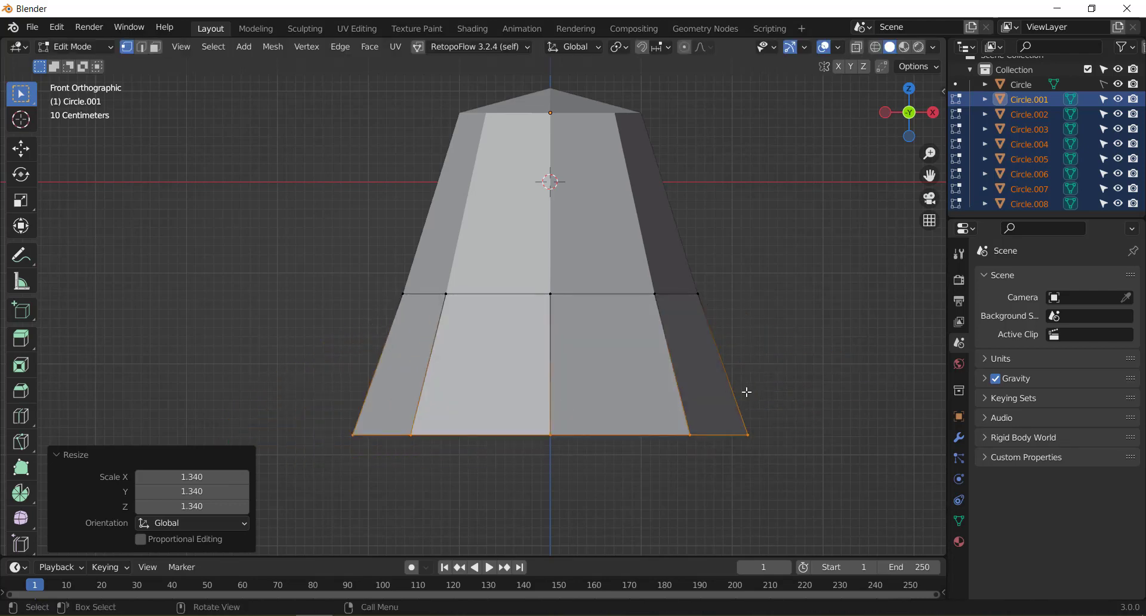
pyautogui.press('s')
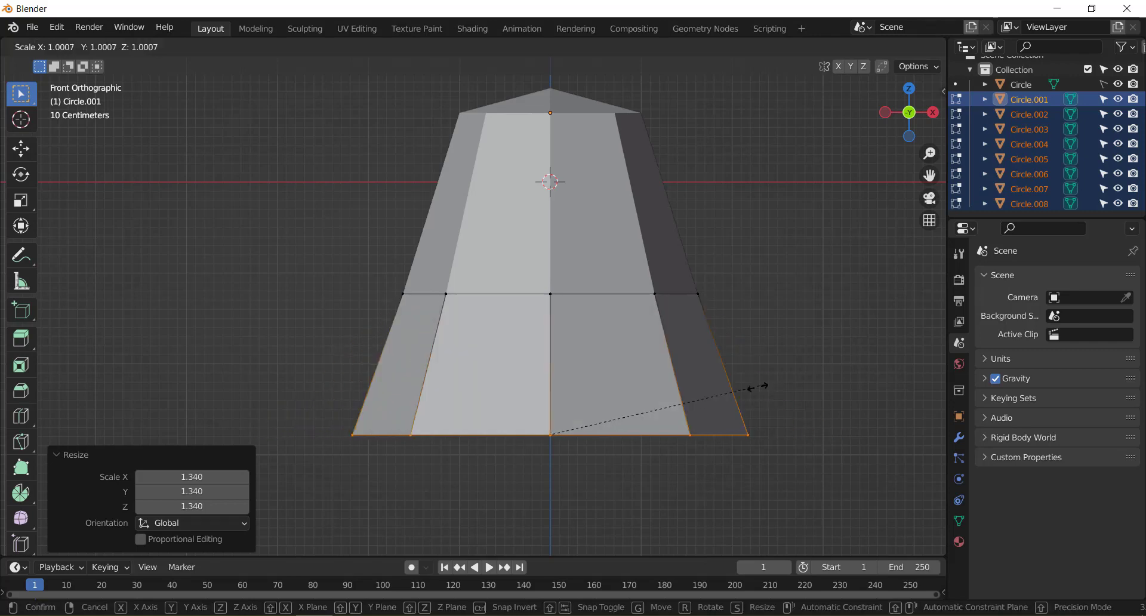
pyautogui.press('Escape')
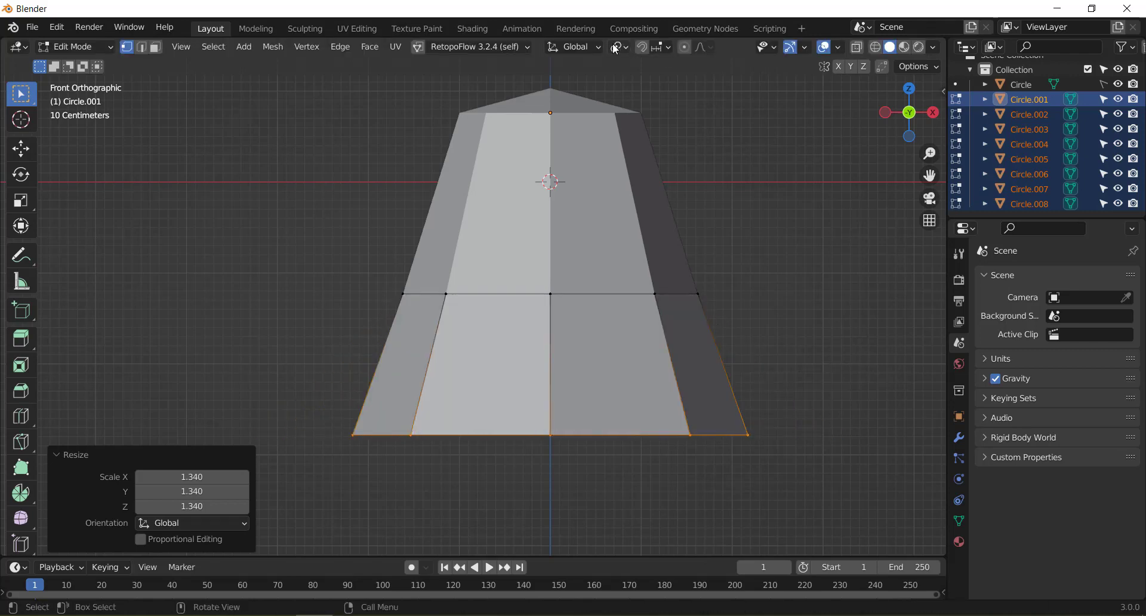
pyautogui.click(623, 47)
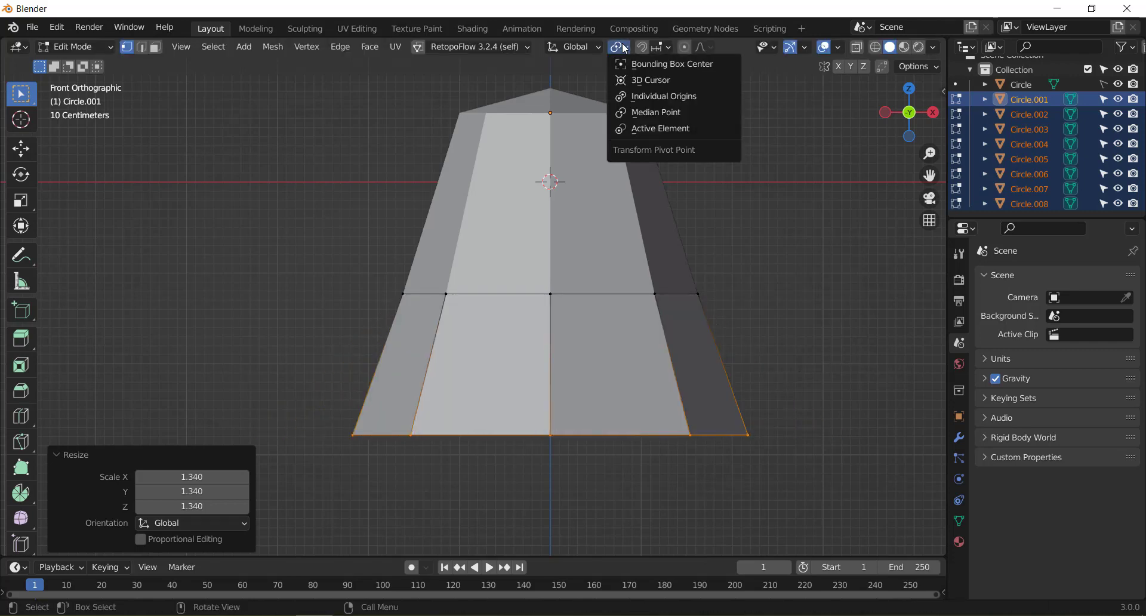
# Set the Pivot Point to Individual Origins and try scaling the lower panels.
pyautogui.click(674, 102)
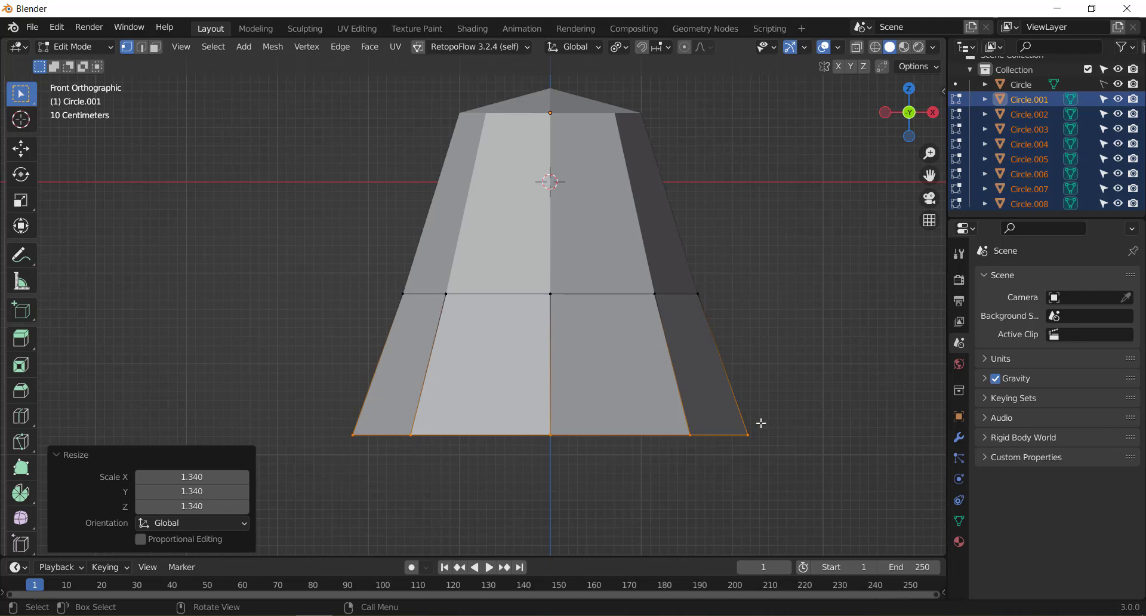
pyautogui.press('s')
pyautogui.press('Escape')
pyautogui.press('s')
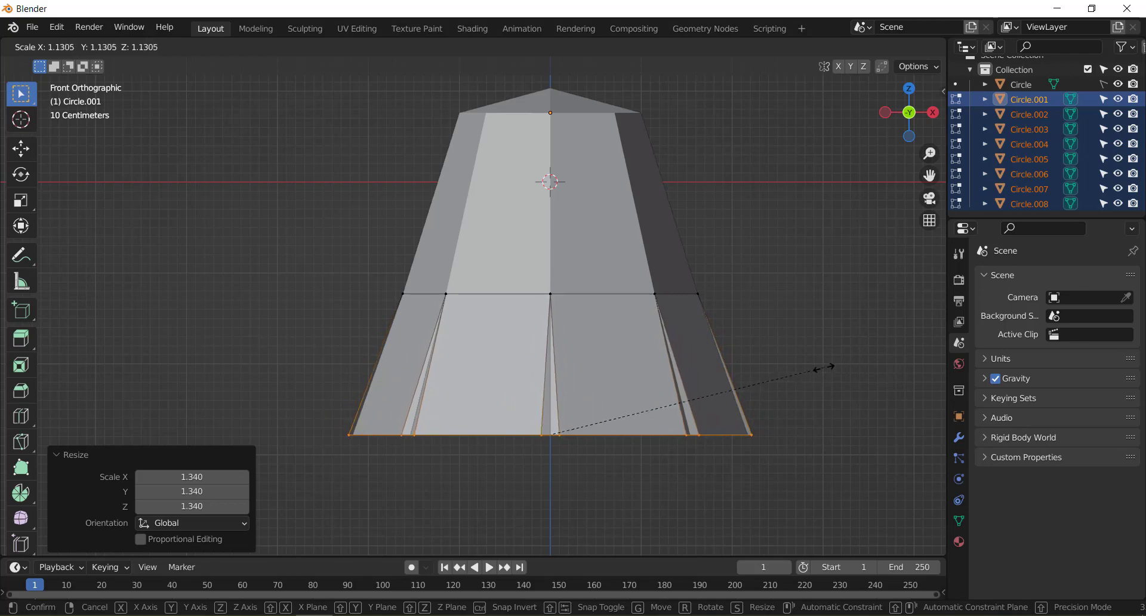
pyautogui.press('Escape')
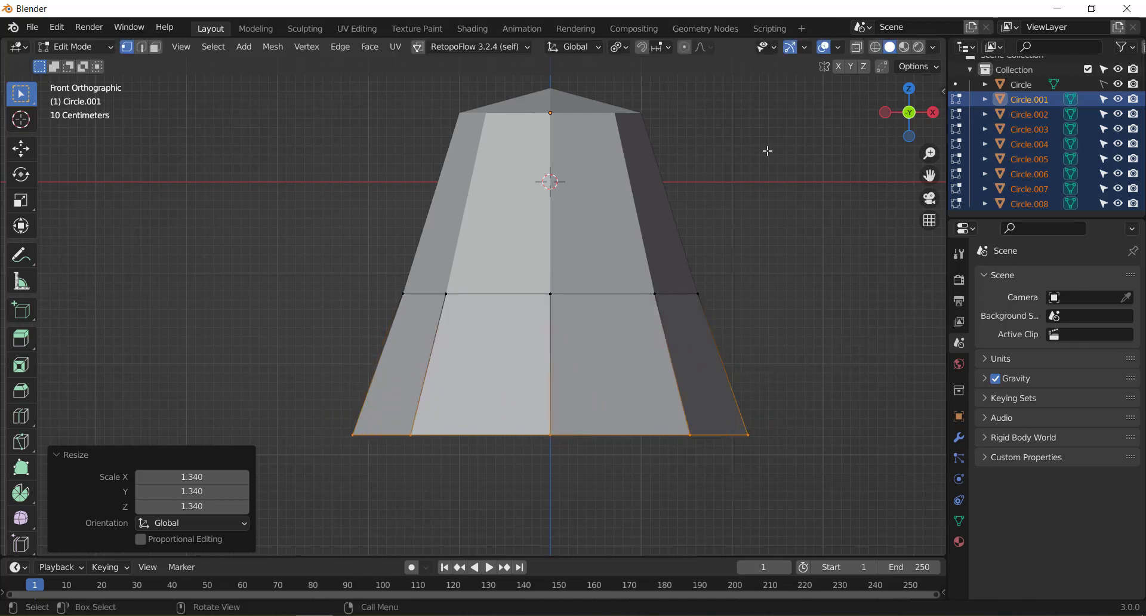
pyautogui.click(626, 46)
# Shrink the lower panels to 0.916, then again to 0.939, and return to Object Mode.
pyautogui.press('s')
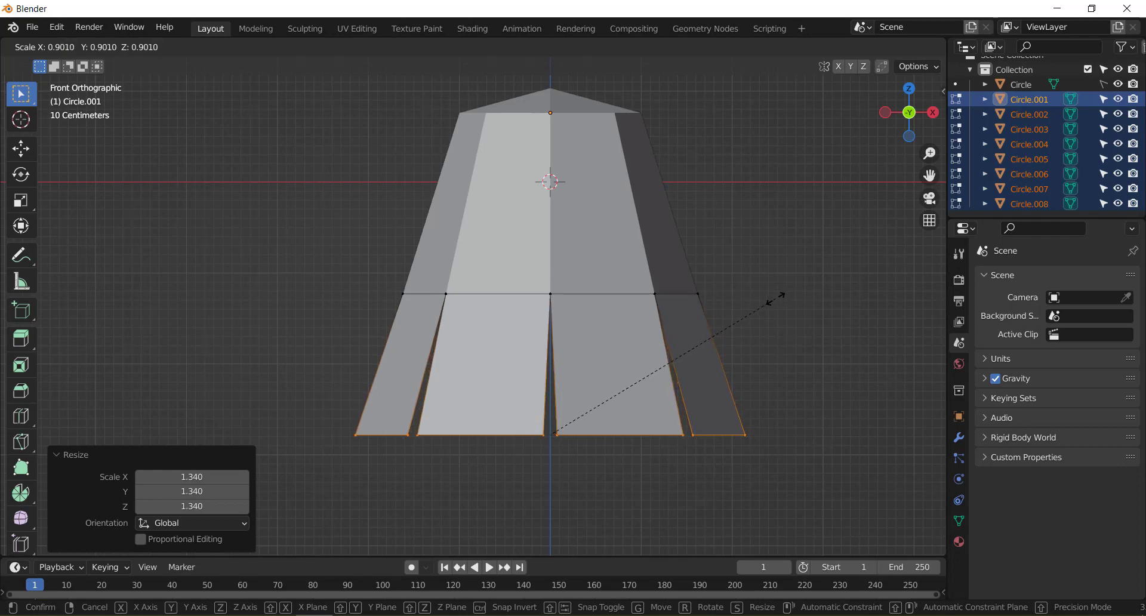
pyautogui.click(779, 298)
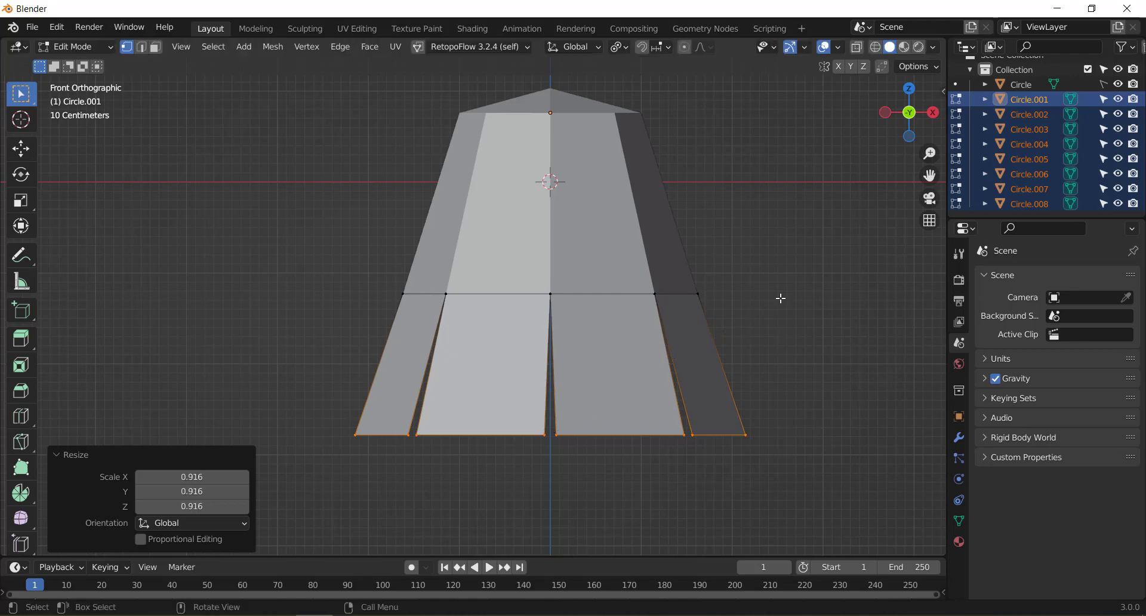
pyautogui.moveTo(781, 299)
pyautogui.mouseDown(button='middle')
pyautogui.moveTo(768, 337)
pyautogui.moveTo(639, 235)
pyautogui.moveTo(645, 328)
pyautogui.moveTo(726, 326)
pyautogui.mouseUp(button='middle')
pyautogui.press('KP_1')
pyautogui.press('s')
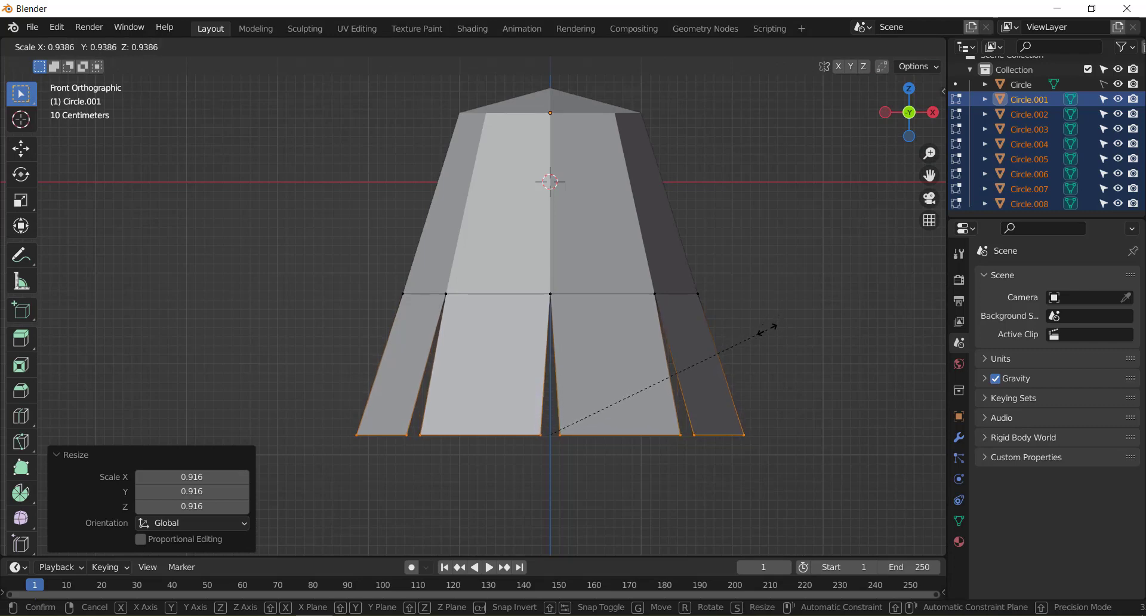
pyautogui.click(767, 329)
pyautogui.moveTo(767, 329)
pyautogui.mouseDown(button='middle')
pyautogui.moveTo(736, 214)
pyautogui.moveTo(734, 319)
pyautogui.moveTo(675, 347)
pyautogui.mouseUp(button='middle')
pyautogui.press('Tab')
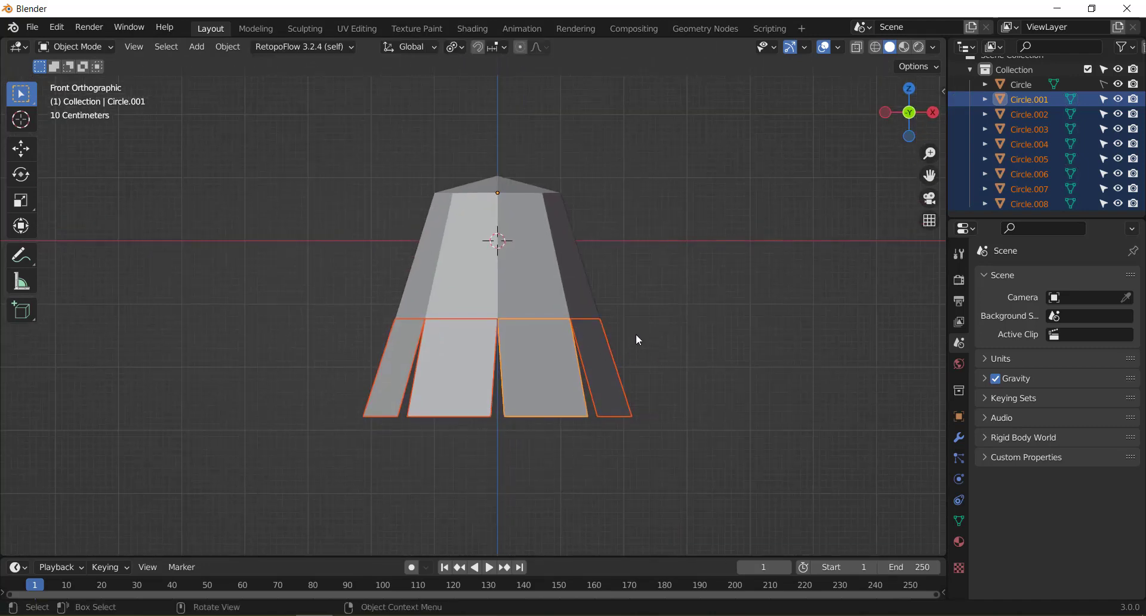
# Join Circle.001–Circle.008 into the Circle mesh with Ctrl+J and enter Edit Mode.
pyautogui.click(637, 335)
pyautogui.scroll(1, 391, 332)
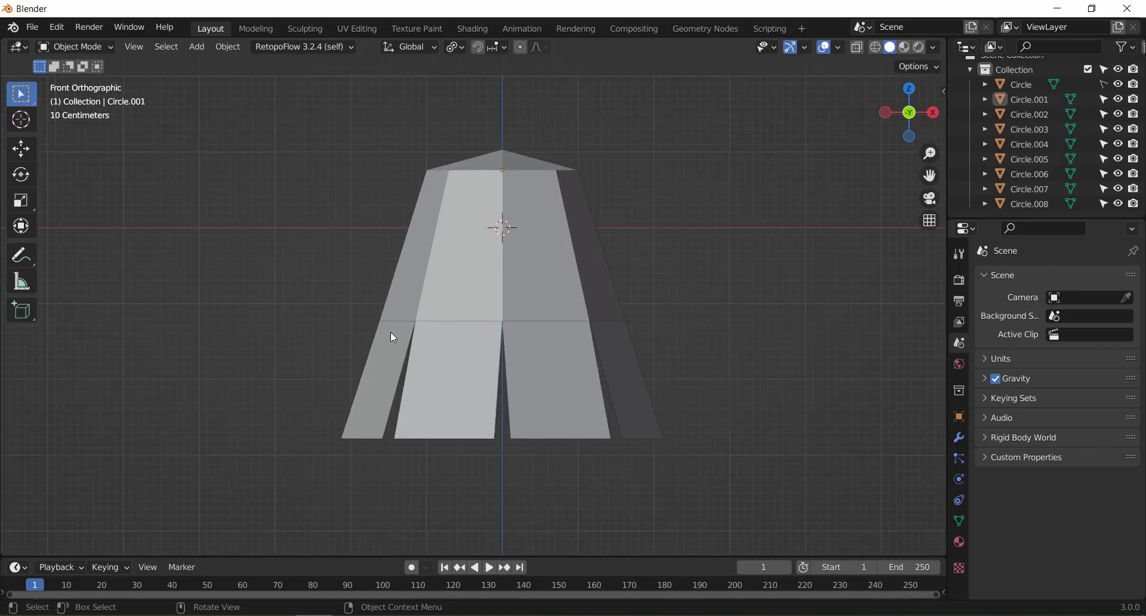
pyautogui.click(1018, 85)
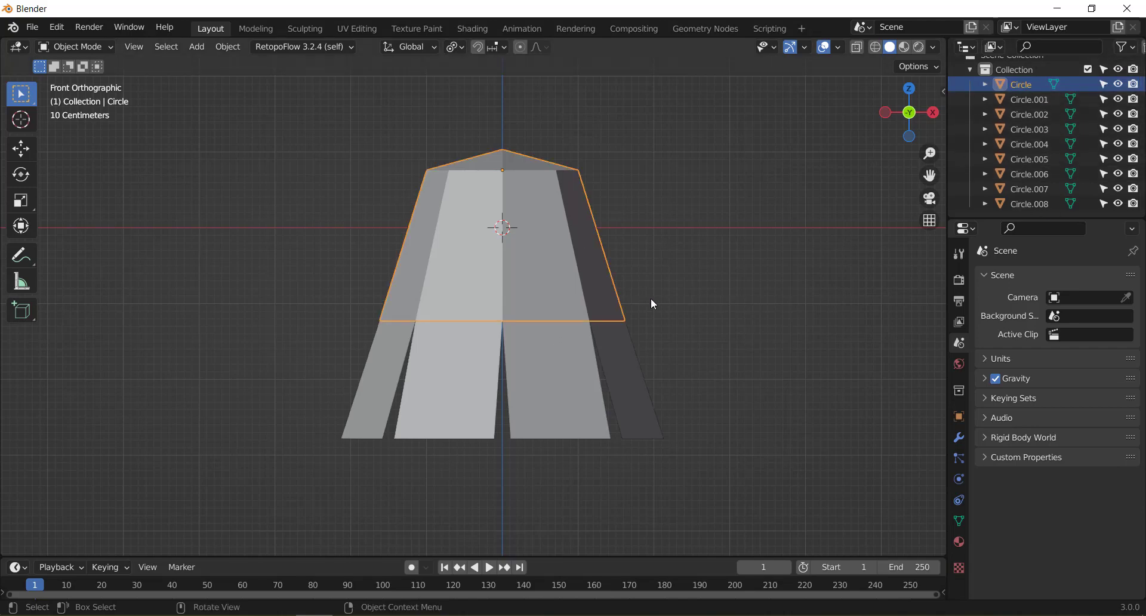
pyautogui.press('a')
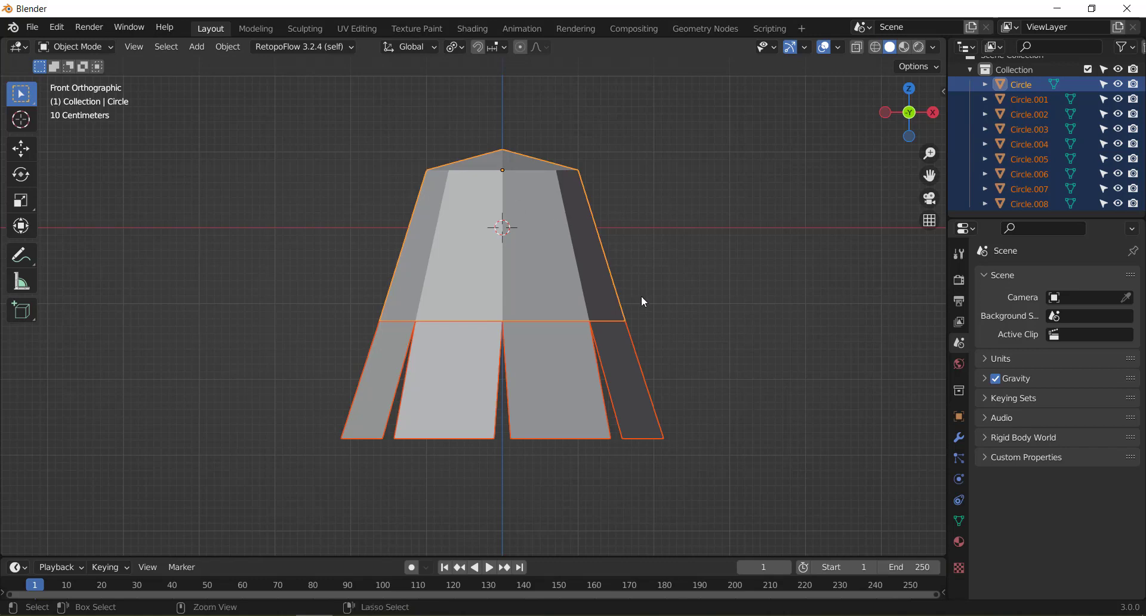
pyautogui.hotkey('ctrl', 'j')
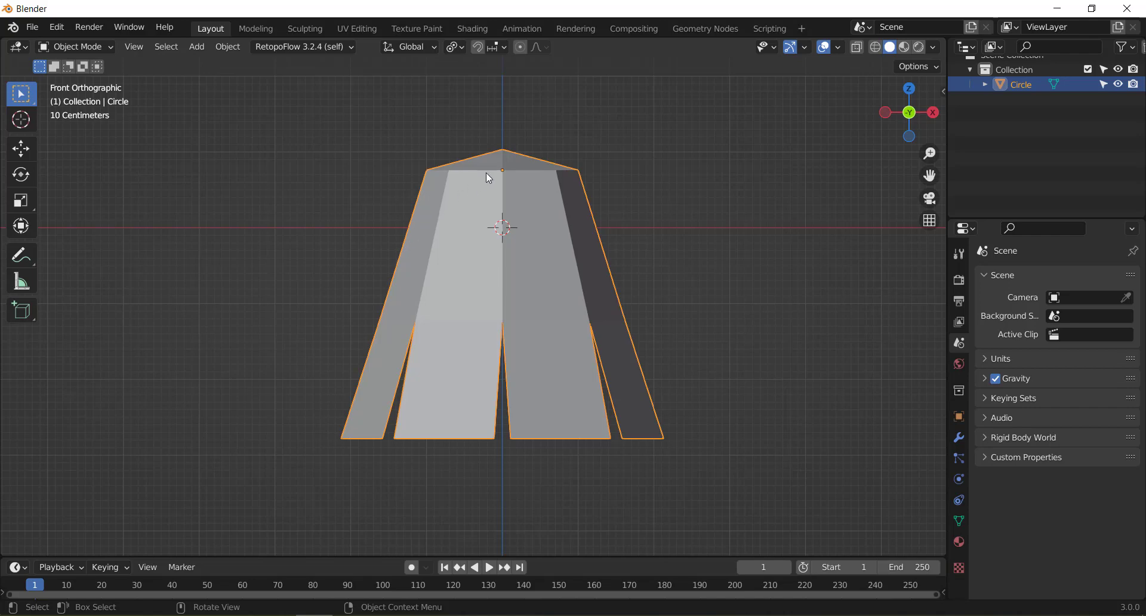
pyautogui.scroll(1, 1050, 97)
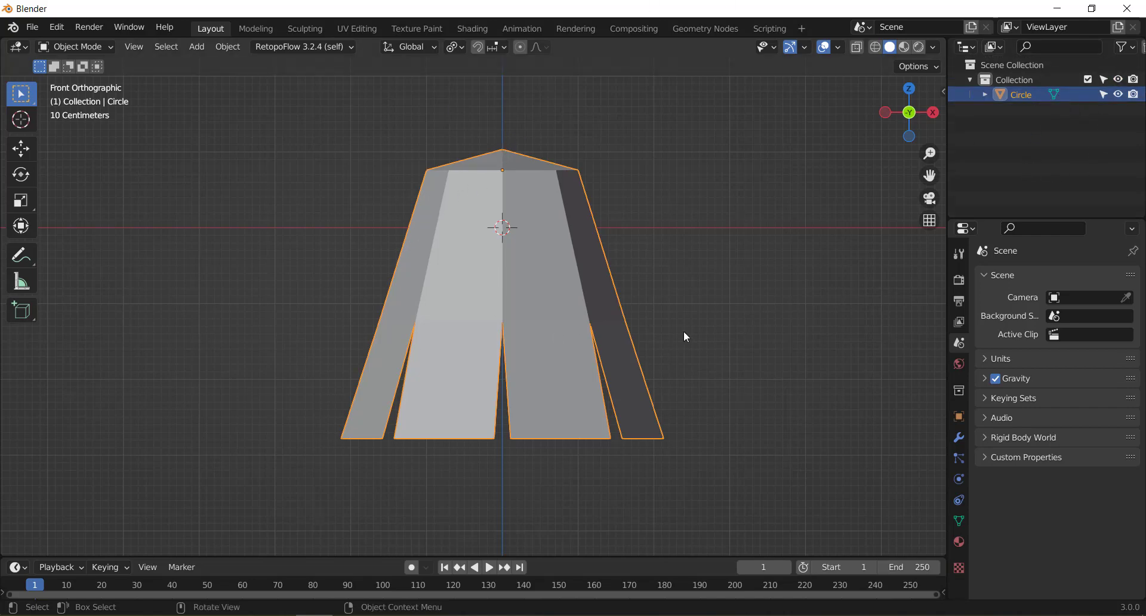
pyautogui.press('Tab')
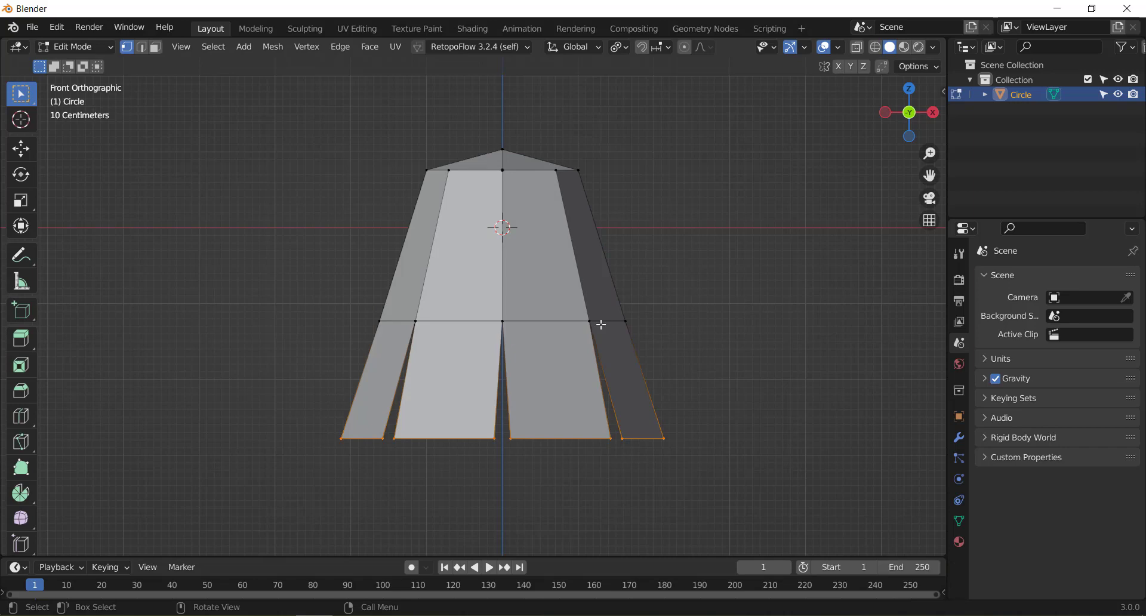
# Zoom in and test-move the seam vertices, cancelling each move.
pyautogui.scroll(3, 600, 324)
pyautogui.scroll(2, 627, 335)
pyautogui.scroll(1, 664, 301)
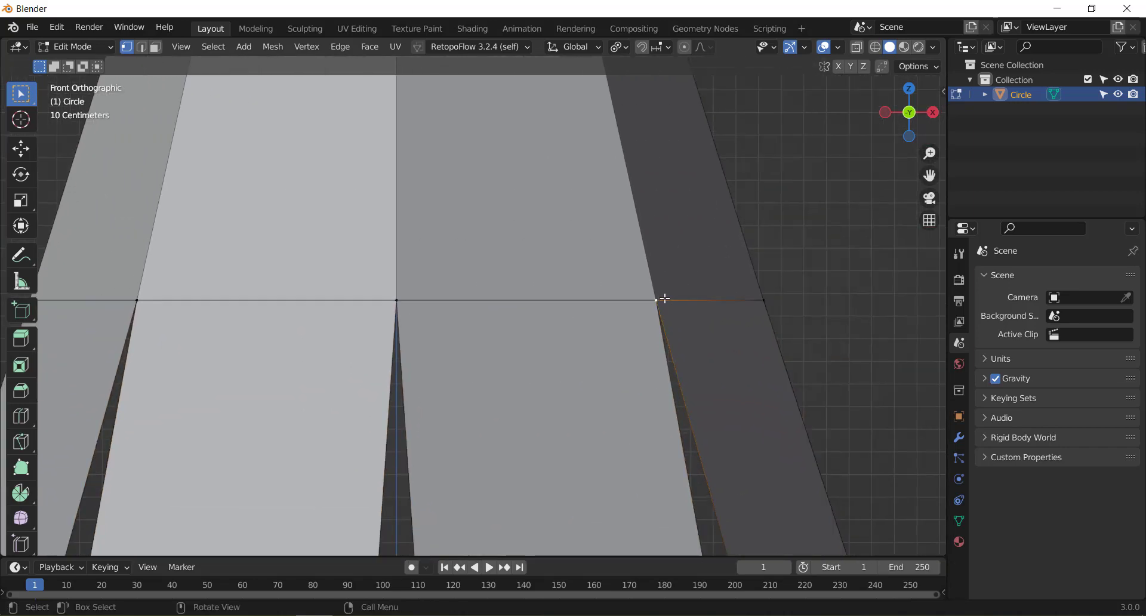
pyautogui.press('g')
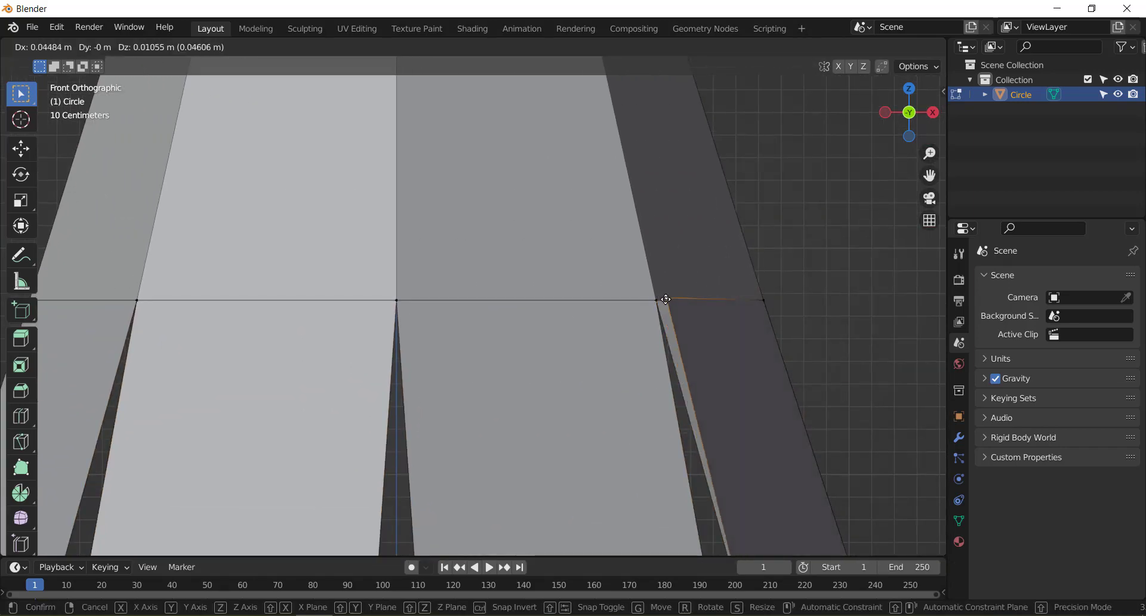
pyautogui.rightClick(665, 298)
pyautogui.click(396, 299)
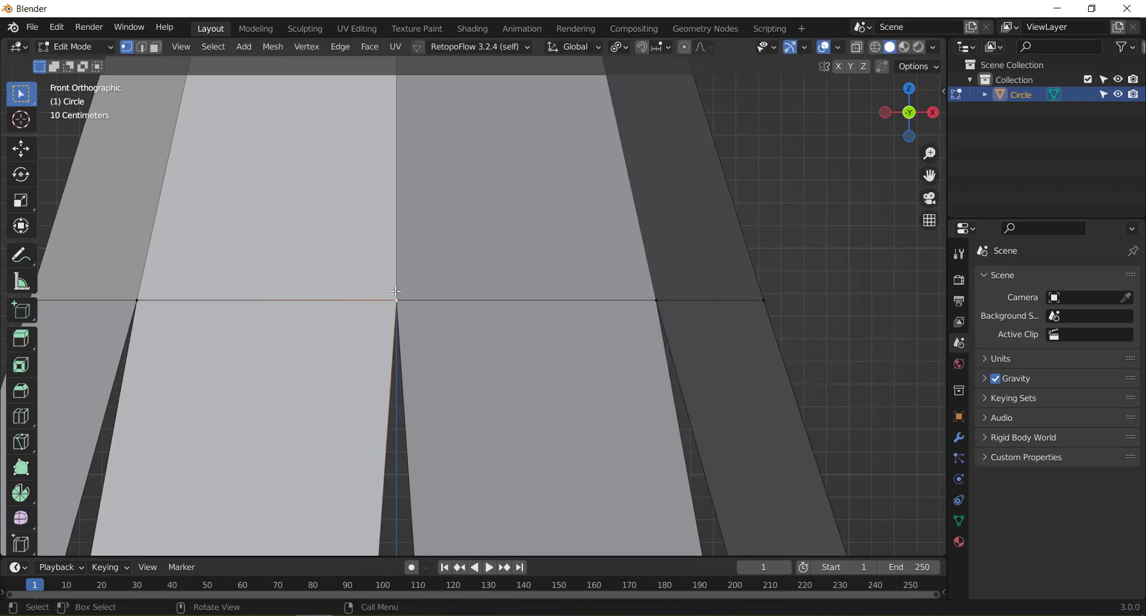
pyautogui.press('g')
pyautogui.rightClick(398, 299)
pyautogui.press('g')
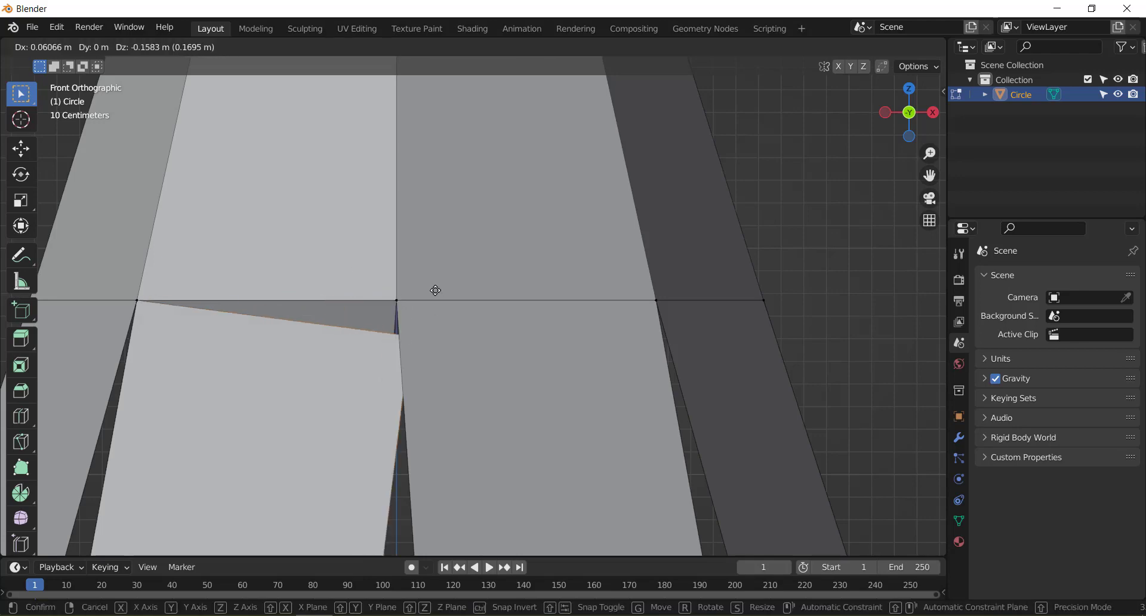
pyautogui.rightClick(353, 380)
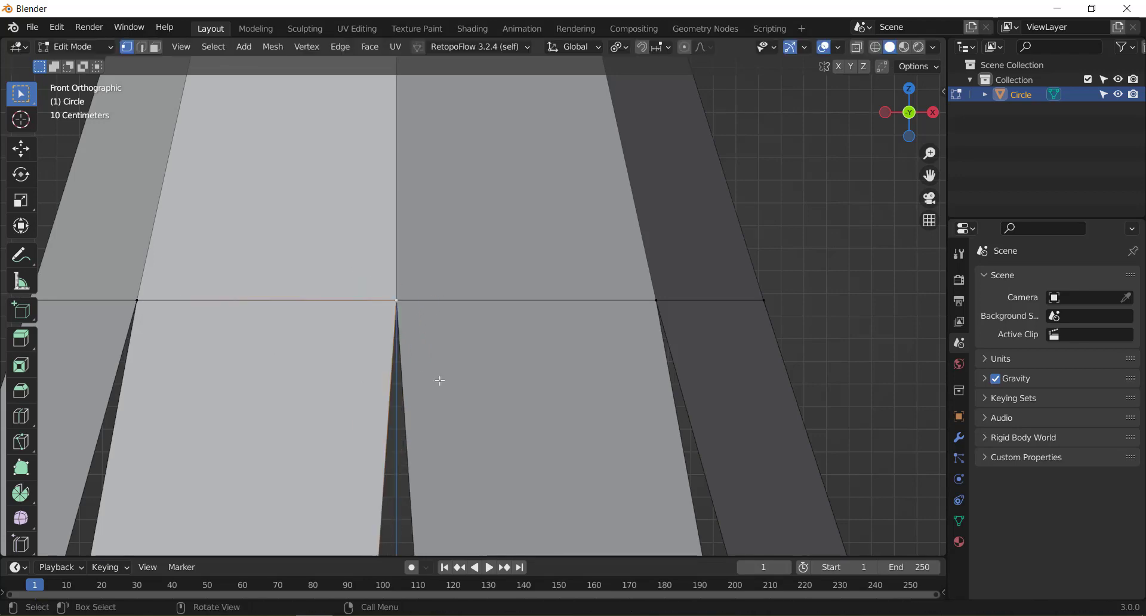
pyautogui.scroll(-8, 440, 378)
# Select every vertex of the tier and bring up the vertex context menu.
pyautogui.press('a')
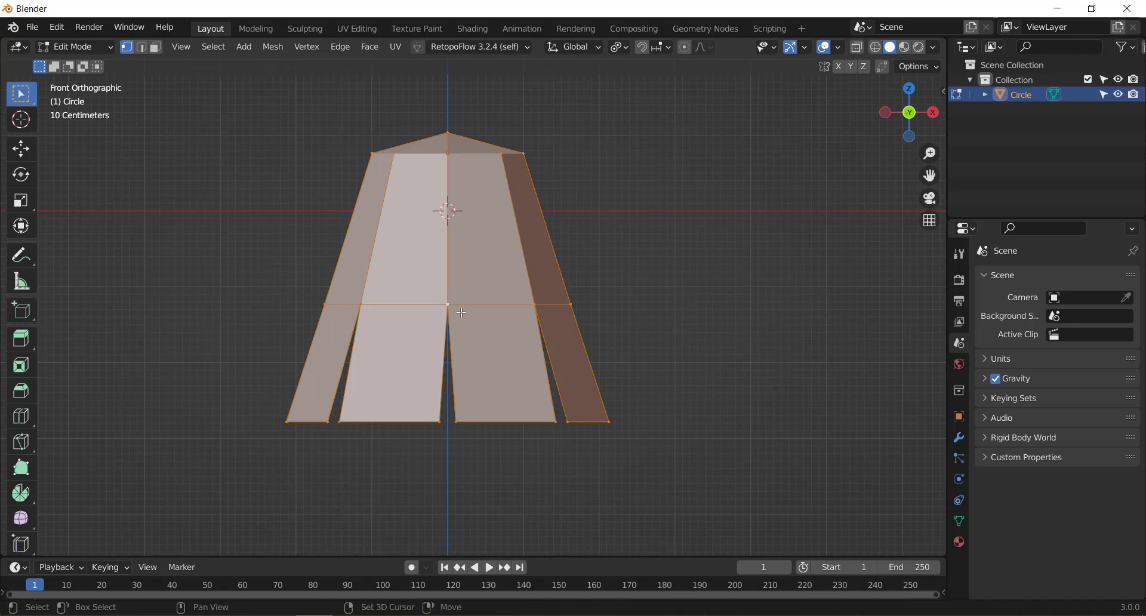
pyautogui.keyDown('shift'); pyautogui.moveTo(465, 312); pyautogui.dragTo(565, 417, button='middle'); pyautogui.keyUp('shift')
pyautogui.scroll(1, 510, 352)
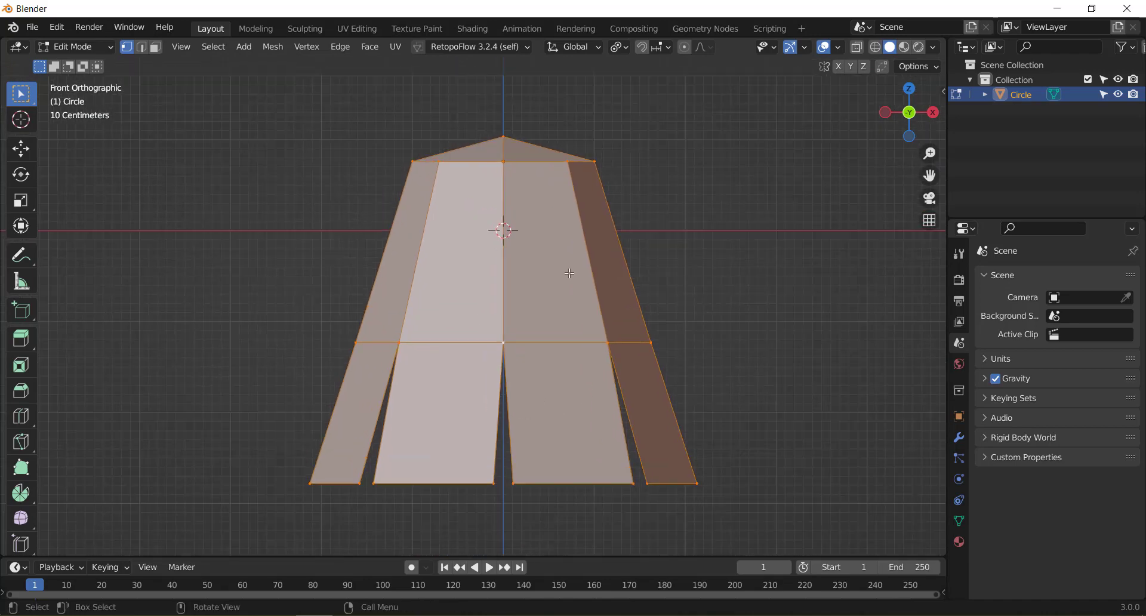
pyautogui.keyDown('shift'); pyautogui.moveTo(704, 357); pyautogui.dragTo(678, 338, button='middle'); pyautogui.keyUp('shift')
pyautogui.hotkey('alt', 'a')
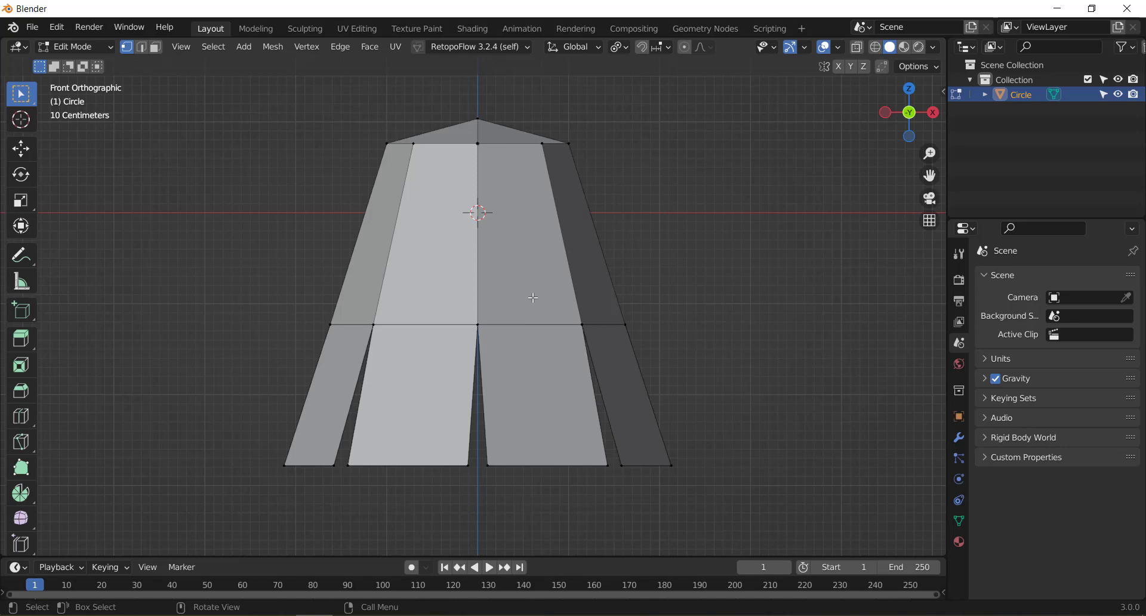
pyautogui.press('a')
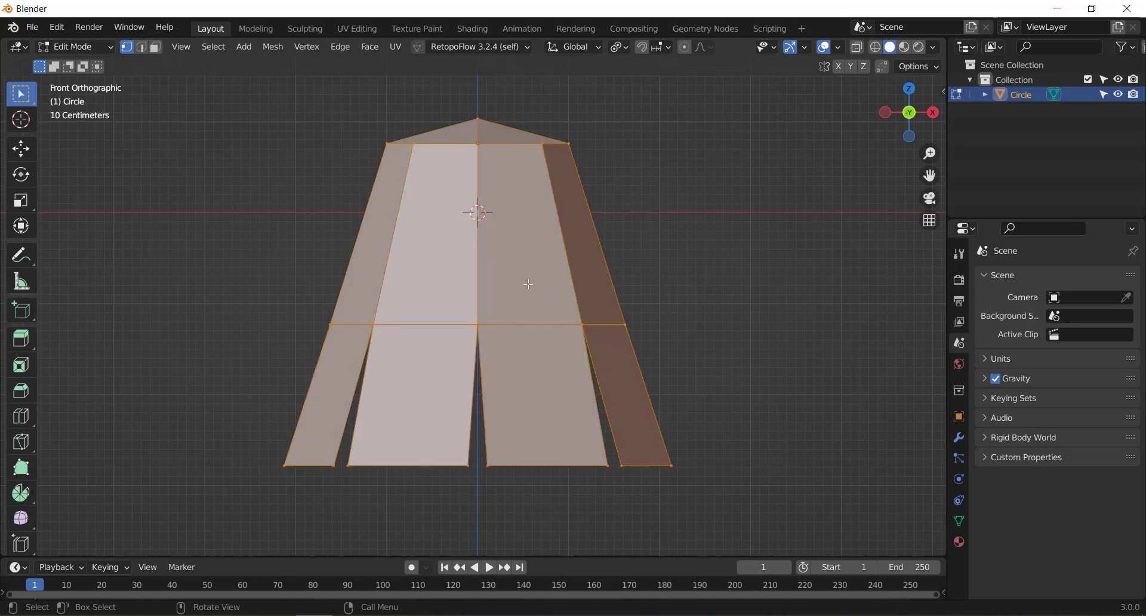
pyautogui.rightClick(572, 300)
pyautogui.moveTo(501, 537)
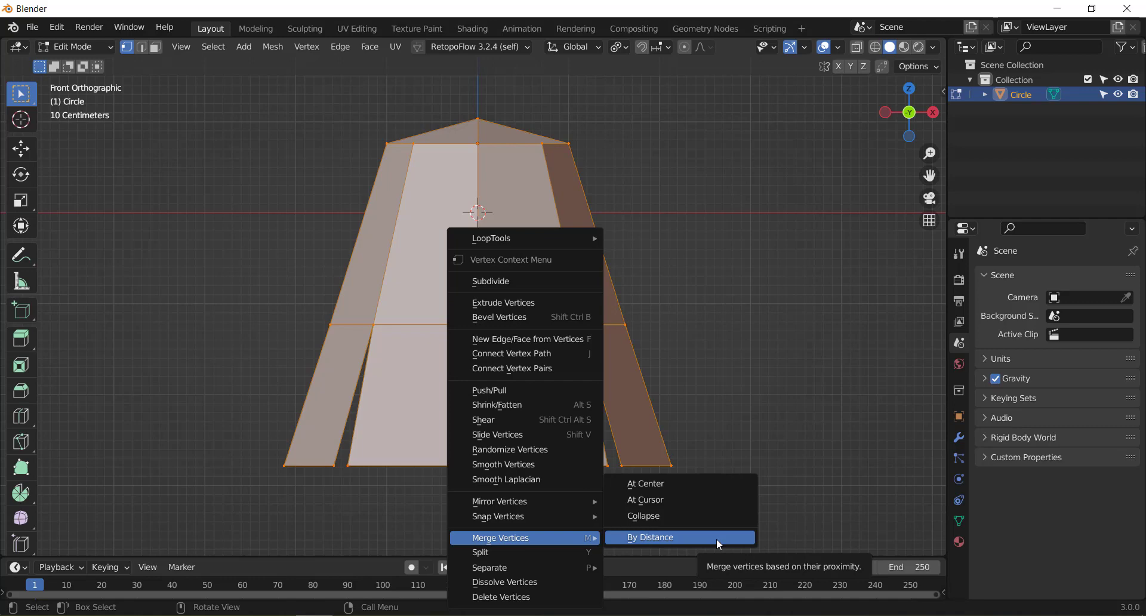
# Merge Vertices By Distance to remove 16 duplicates, then move the centre vertex onto the seam.
pyautogui.click(717, 538)
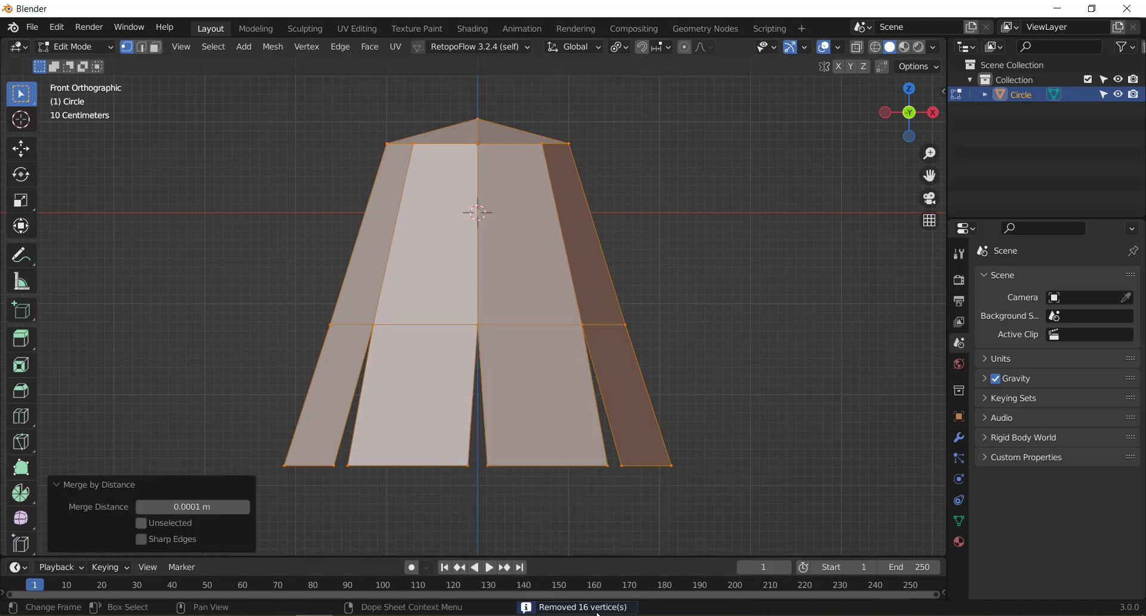
pyautogui.hotkey('alt', 'a')
pyautogui.scroll(5, 709, 249)
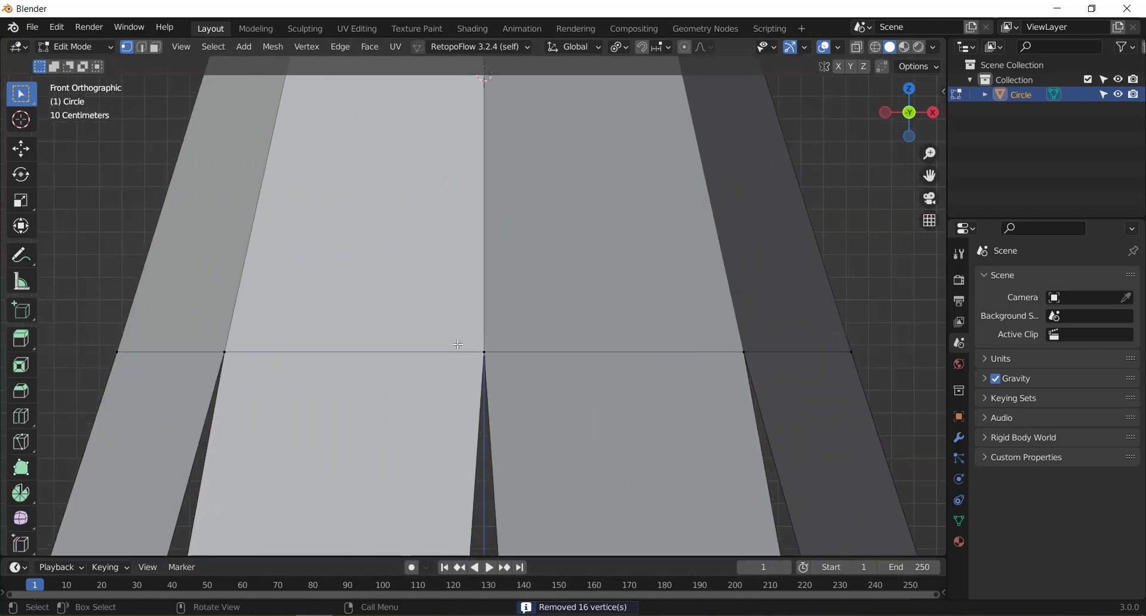
pyautogui.click(488, 353)
pyautogui.press('g')
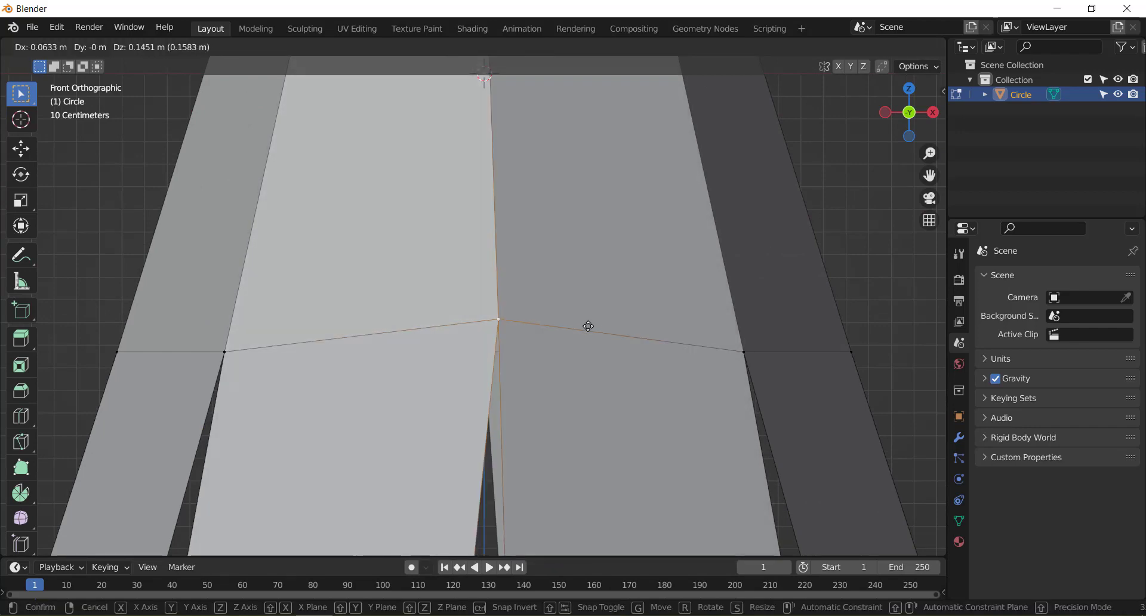
pyautogui.click(525, 332)
pyautogui.scroll(-4, 525, 358)
pyautogui.scroll(-1, 528, 376)
# Return to Object Mode, check the tier from several angles, and open the Modifier Properties.
pyautogui.press('Tab')
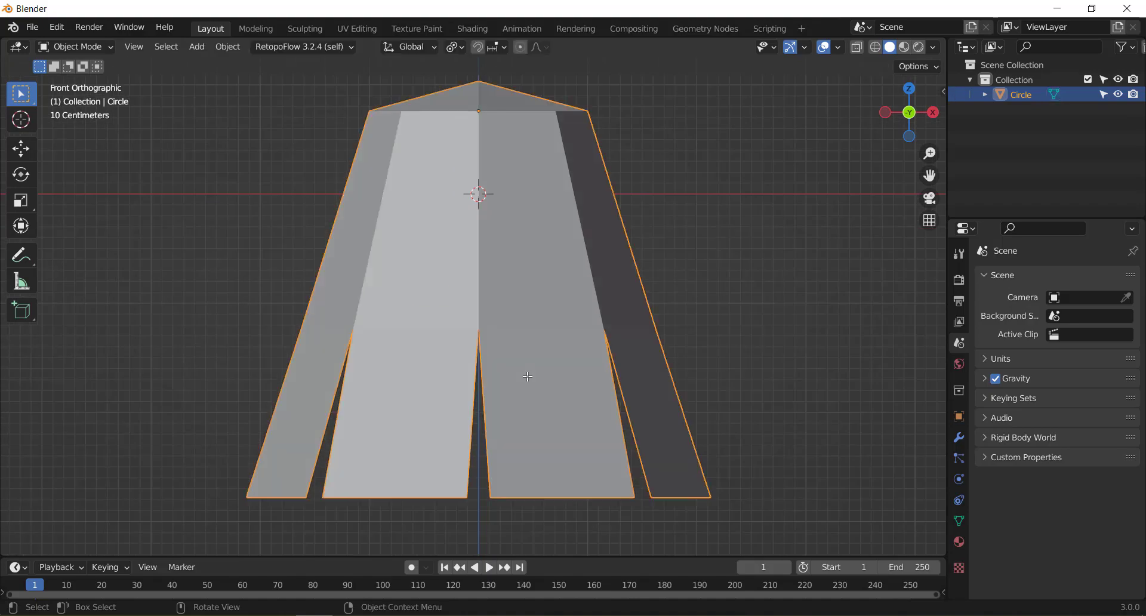
pyautogui.scroll(-1, 728, 337)
pyautogui.moveTo(728, 338)
pyautogui.mouseDown(button='middle')
pyautogui.moveTo(607, 311)
pyautogui.moveTo(435, 209)
pyautogui.moveTo(617, 212)
pyautogui.moveTo(604, 357)
pyautogui.moveTo(567, 355)
pyautogui.mouseUp(button='middle')
pyautogui.press('KP_1')
pyautogui.scroll(2, 565, 349)
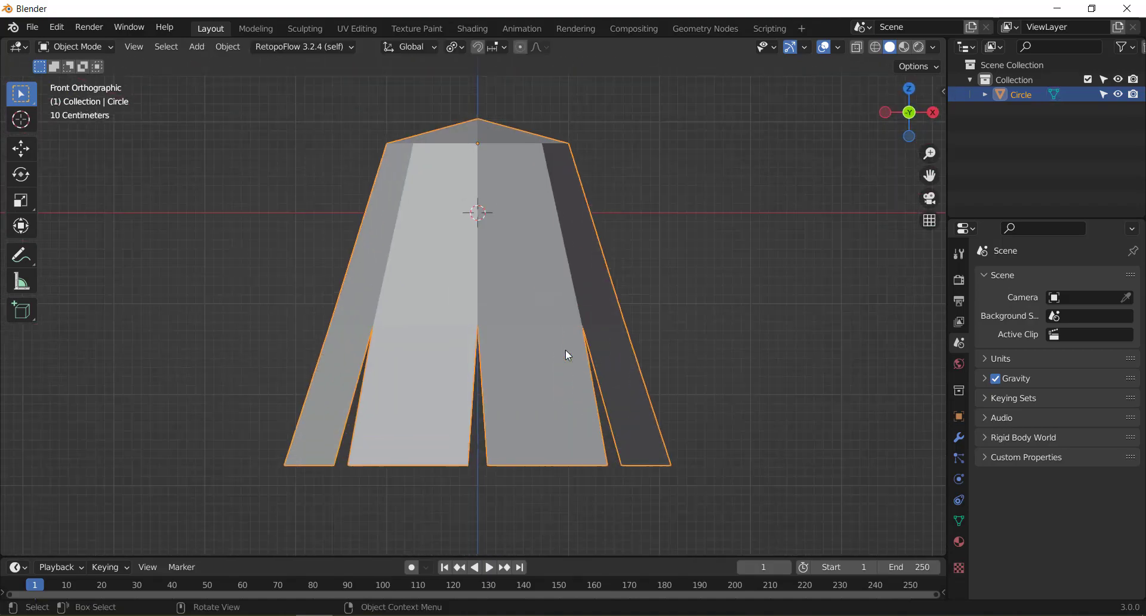
pyautogui.scroll(-3, 565, 349)
pyautogui.scroll(2, 566, 349)
pyautogui.scroll(1, 579, 358)
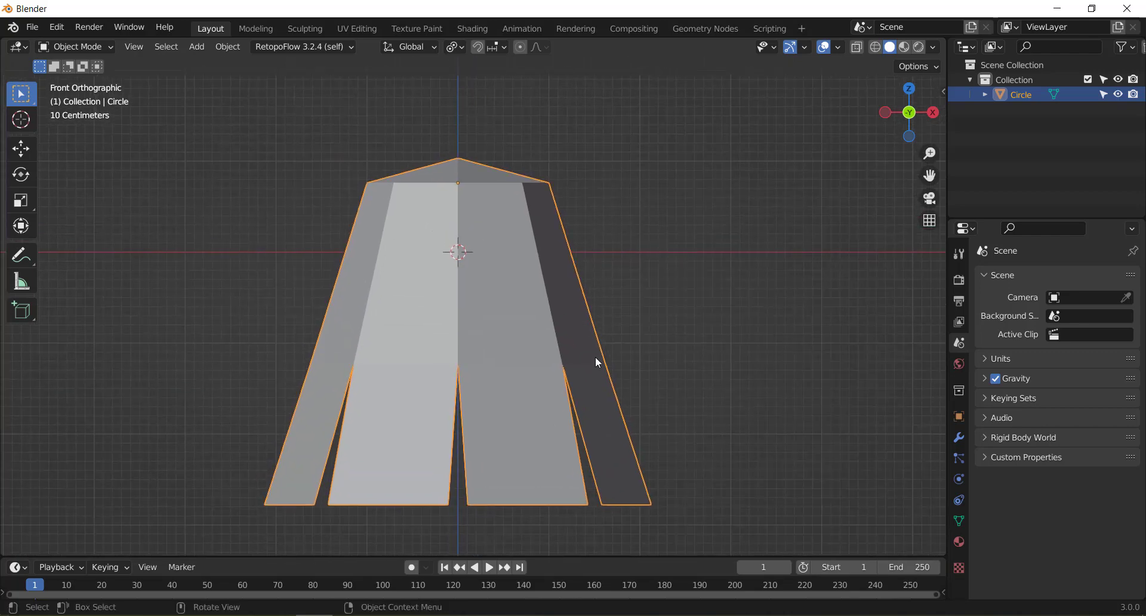
pyautogui.moveTo(596, 361); pyautogui.dragTo(635, 358, button='middle')
pyautogui.press('KP_1')
pyautogui.scroll(-2, 635, 359)
pyautogui.scroll(1, 635, 359)
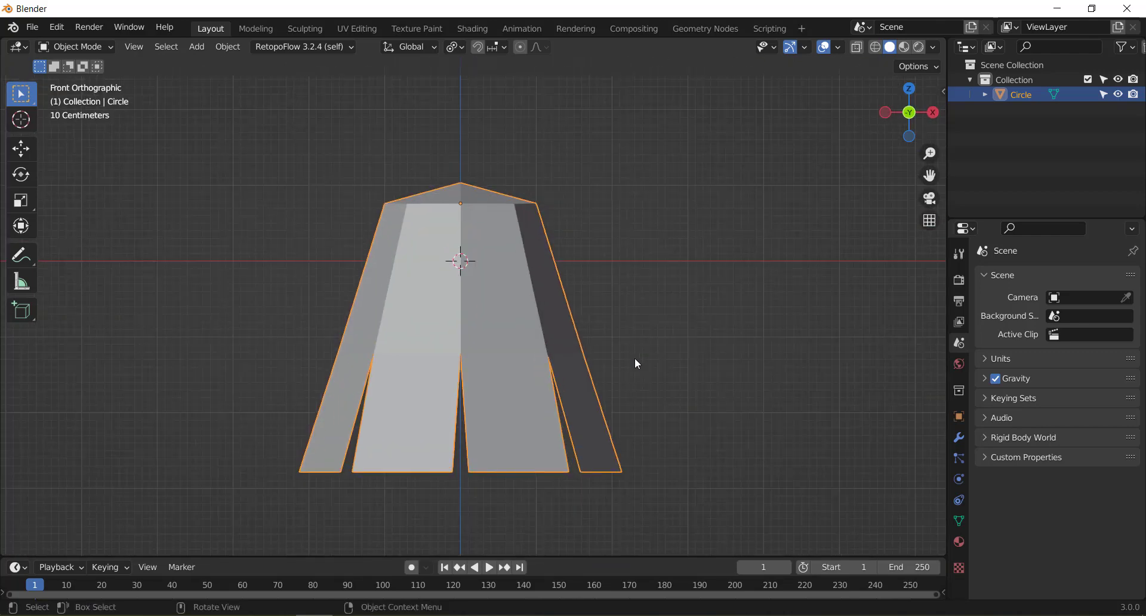
pyautogui.click(958, 438)
pyautogui.keyDown('shift'); pyautogui.moveTo(617, 313); pyautogui.dragTo(607, 267, button='middle'); pyautogui.keyUp('shift')
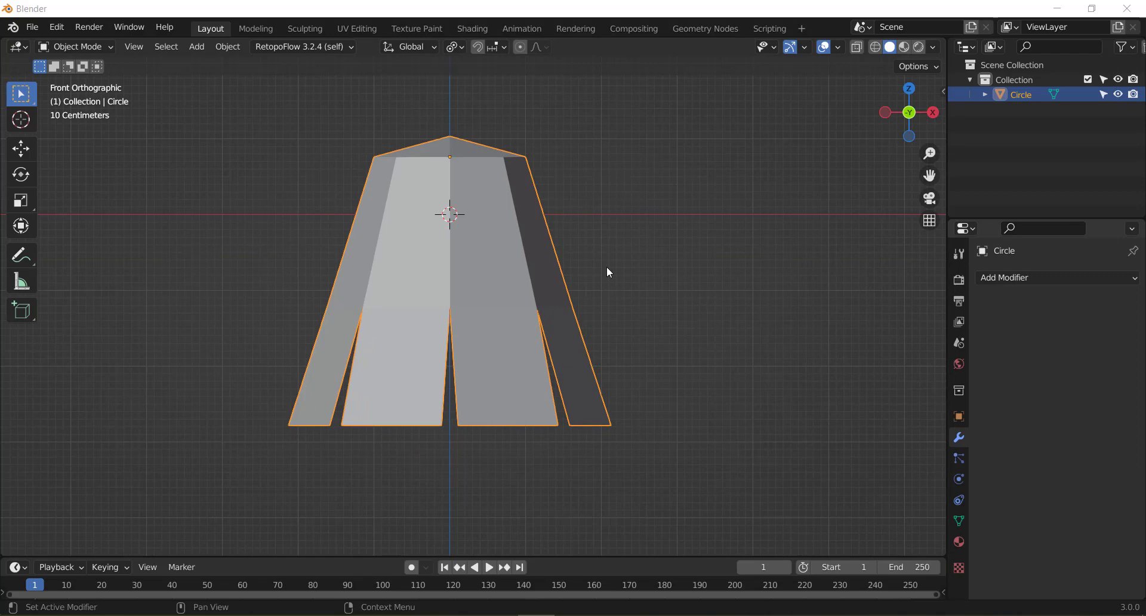
# Reselect the Circle tier and add a Solidify modifier to it.
pyautogui.click(634, 341)
pyautogui.click(461, 281)
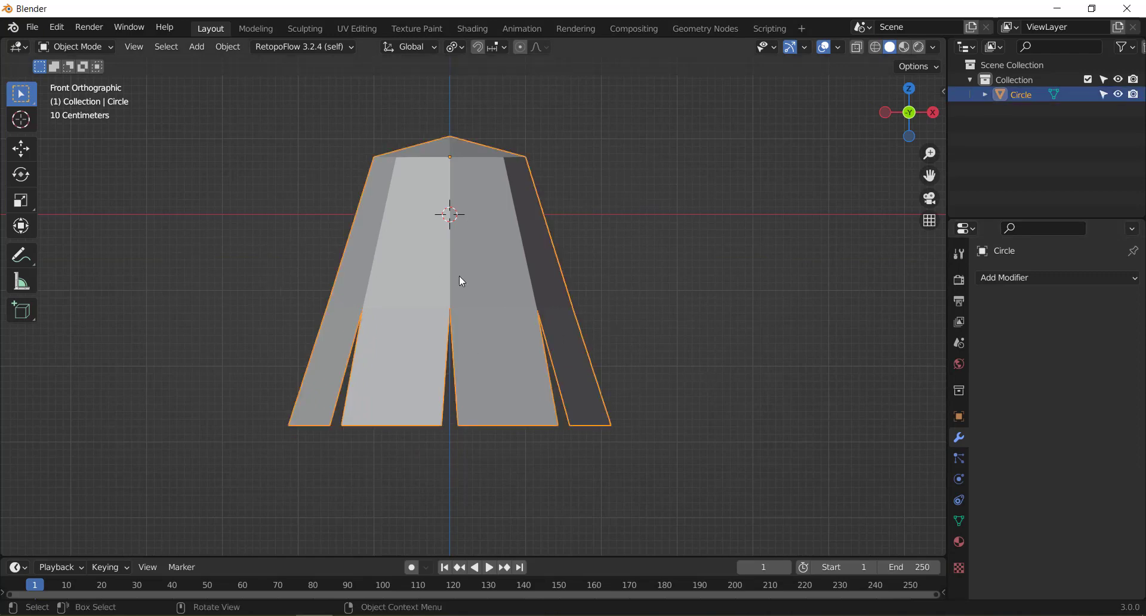
pyautogui.click(610, 306)
pyautogui.click(544, 280)
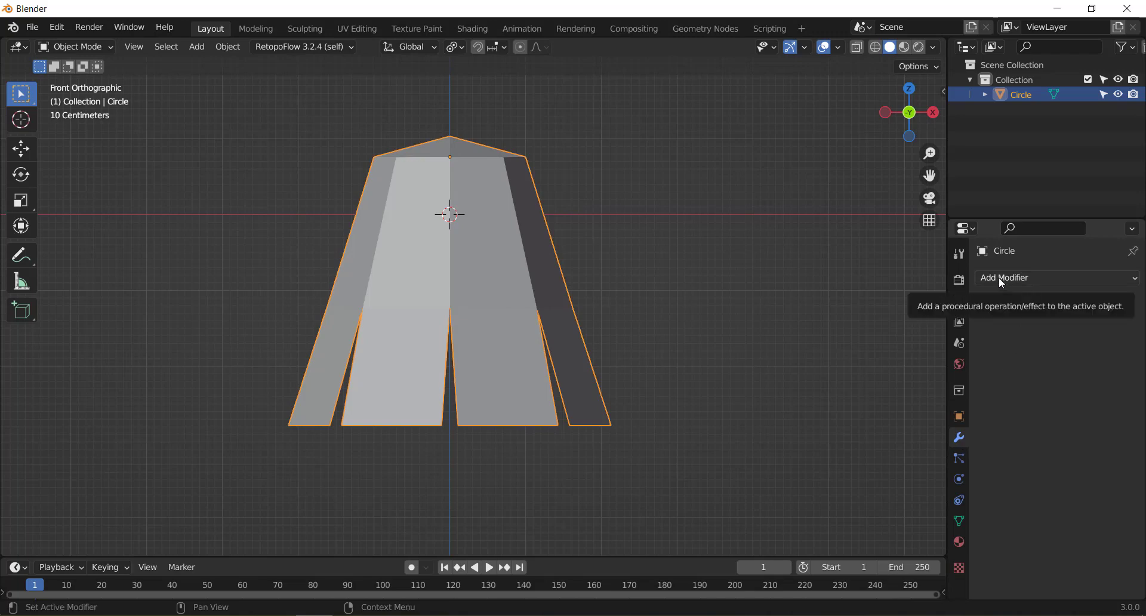
pyautogui.click(1025, 274)
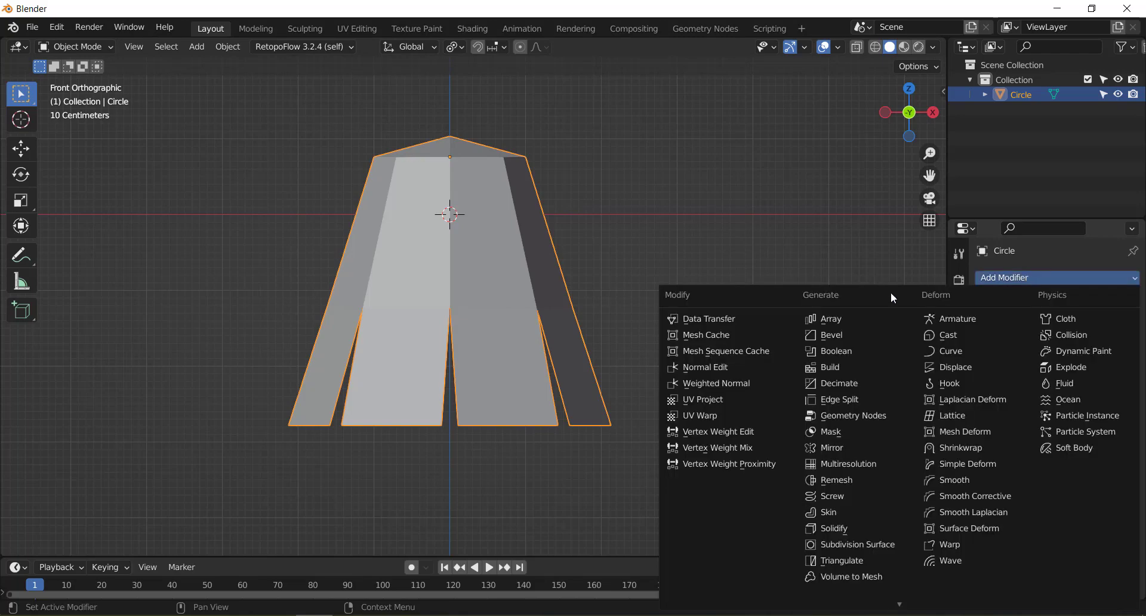
pyautogui.click(832, 530)
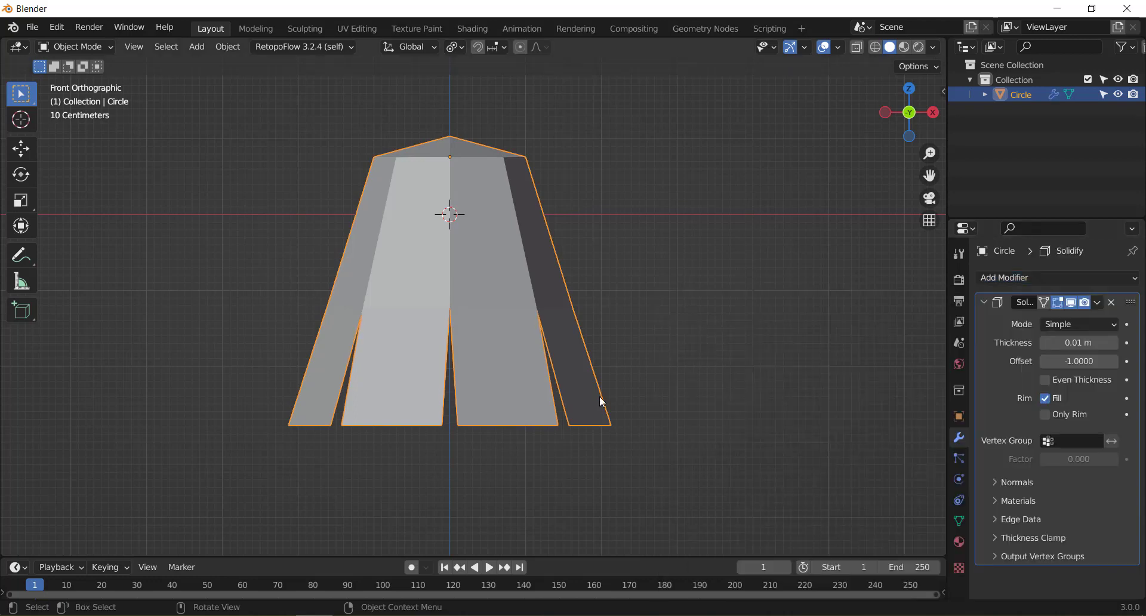
pyautogui.moveTo(601, 401)
pyautogui.mouseDown(button='middle')
pyautogui.moveTo(575, 358)
pyautogui.moveTo(717, 410)
pyautogui.moveTo(646, 375)
pyautogui.moveTo(645, 387)
pyautogui.mouseUp(button='middle')
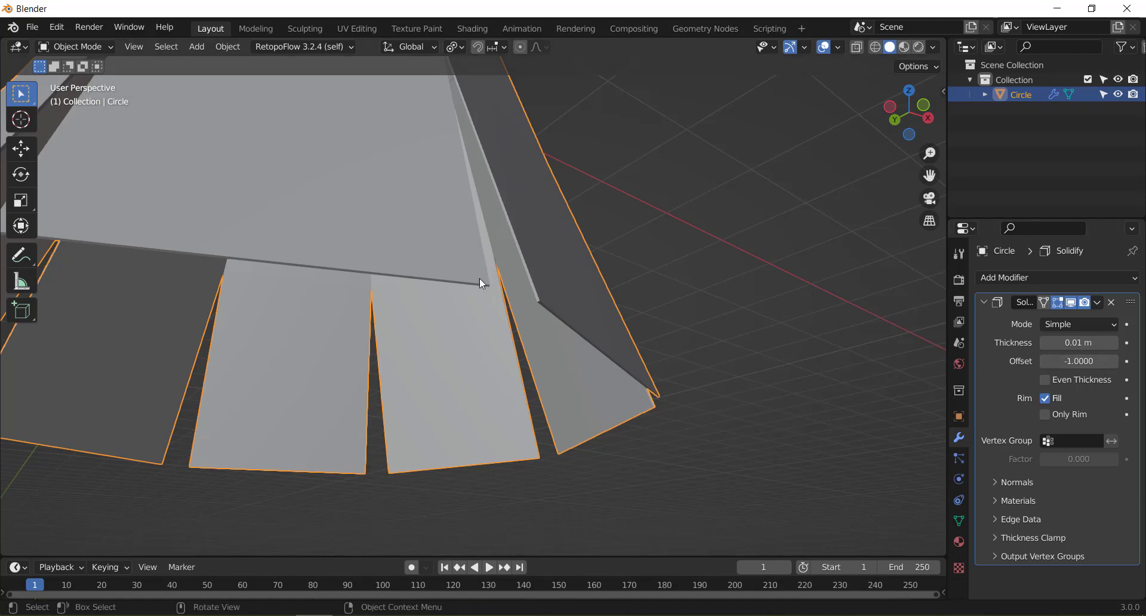
# Nudge a corner vertex of the top panel in Edit Mode, then return to Object Mode.
pyautogui.press('Tab')
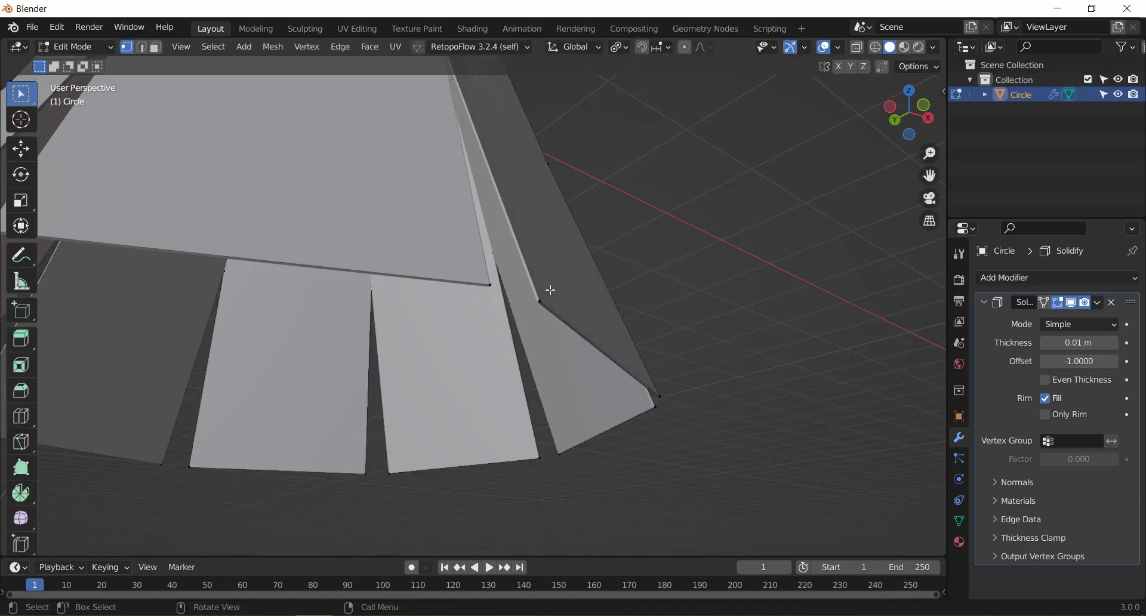
pyautogui.press('Tab')
pyautogui.press('Tab')
pyautogui.moveTo(521, 294); pyautogui.dragTo(657, 269, button='middle')
pyautogui.click(733, 210)
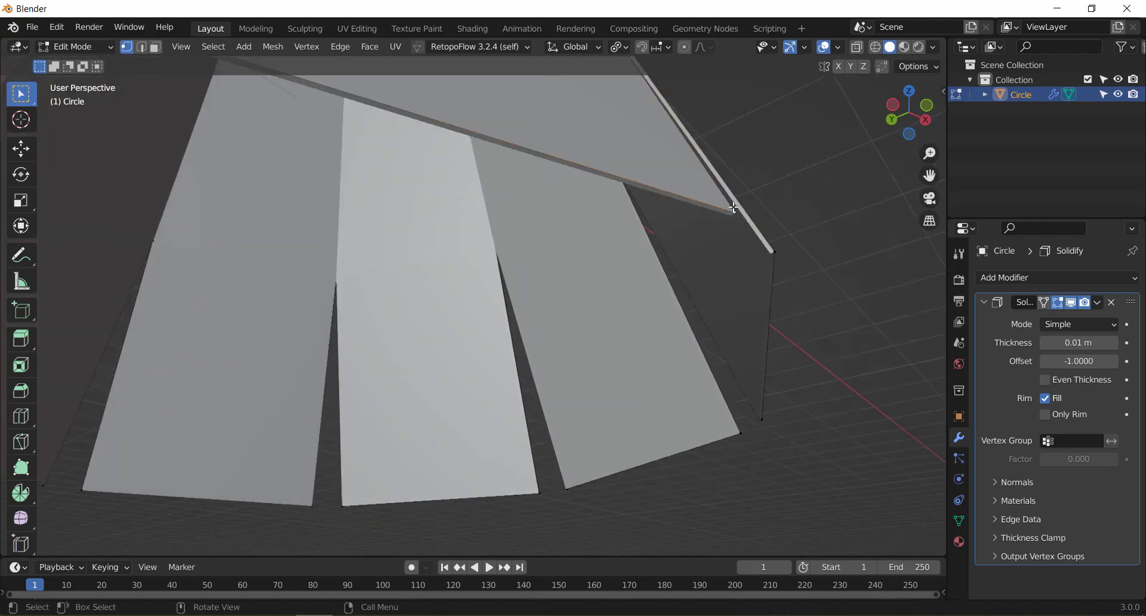
pyautogui.press('g')
pyautogui.click(758, 175)
pyautogui.press('Tab')
pyautogui.moveTo(732, 338); pyautogui.dragTo(835, 310, button='middle')
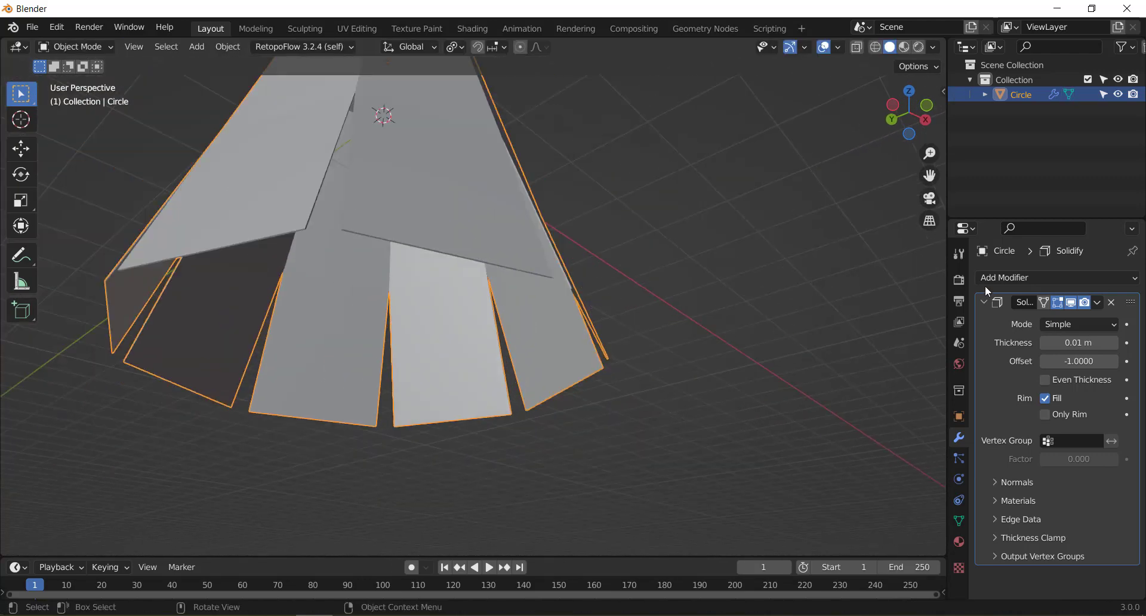
pyautogui.scroll(2, 665, 335)
pyautogui.scroll(2, 667, 341)
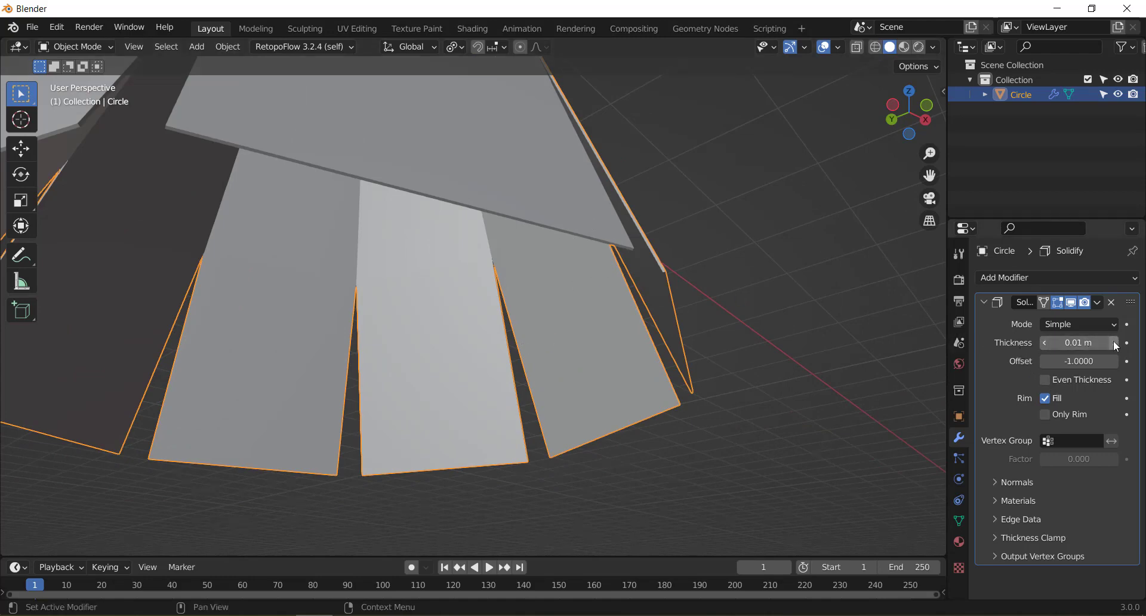
# Raise the Solidify thickness to 0.16 m and apply the modifier with Ctrl+A.
pyautogui.moveTo(1113, 344); pyautogui.dragTo(1134, 342)
pyautogui.moveTo(736, 289)
pyautogui.mouseDown(button='middle')
pyautogui.moveTo(661, 315)
pyautogui.moveTo(691, 294)
pyautogui.mouseUp(button='middle')
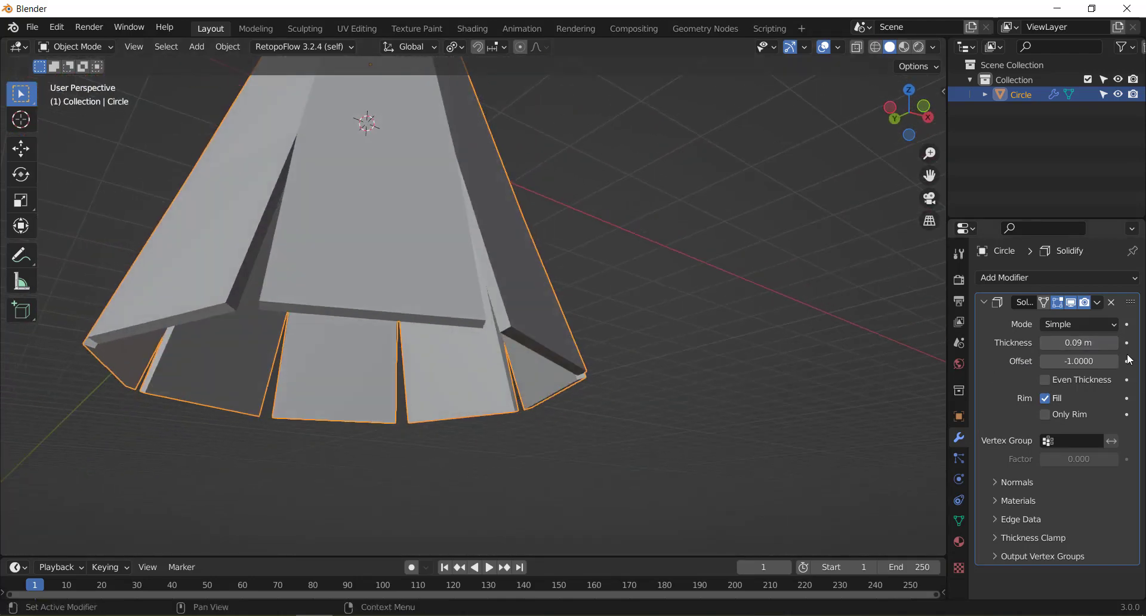
pyautogui.moveTo(1113, 343); pyautogui.dragTo(1134, 344)
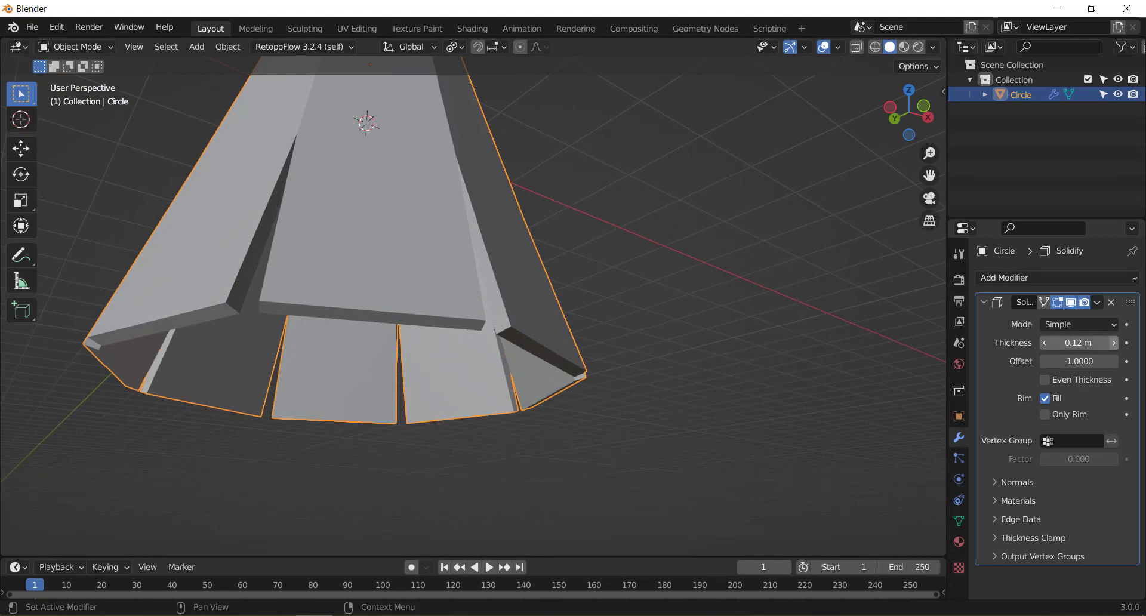
pyautogui.moveTo(822, 303); pyautogui.dragTo(718, 282, button='middle')
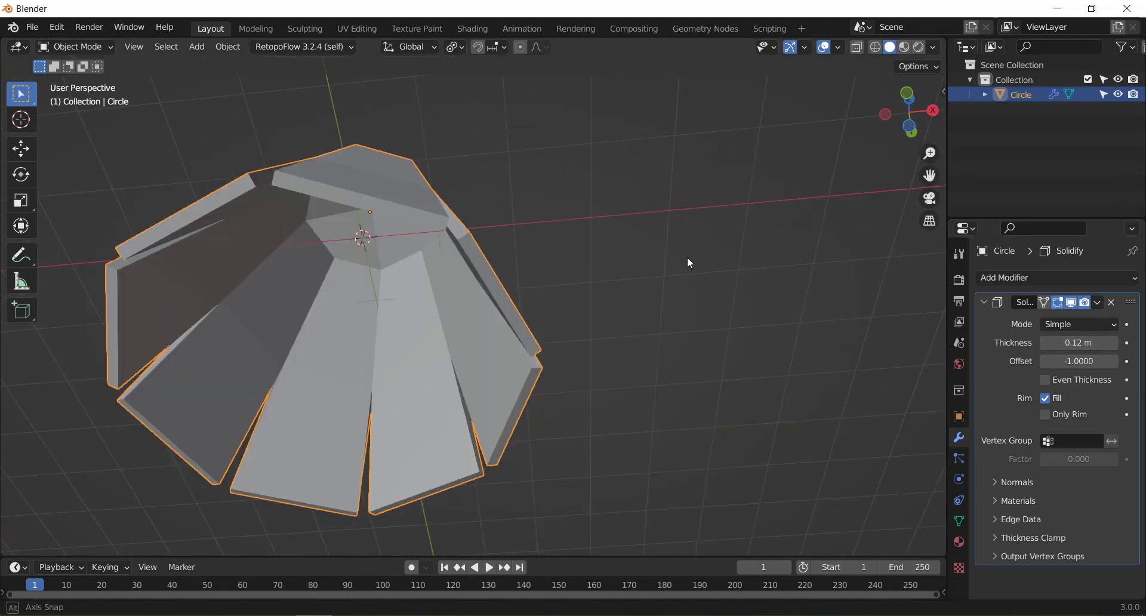
pyautogui.moveTo(1078, 342); pyautogui.dragTo(1104, 342)
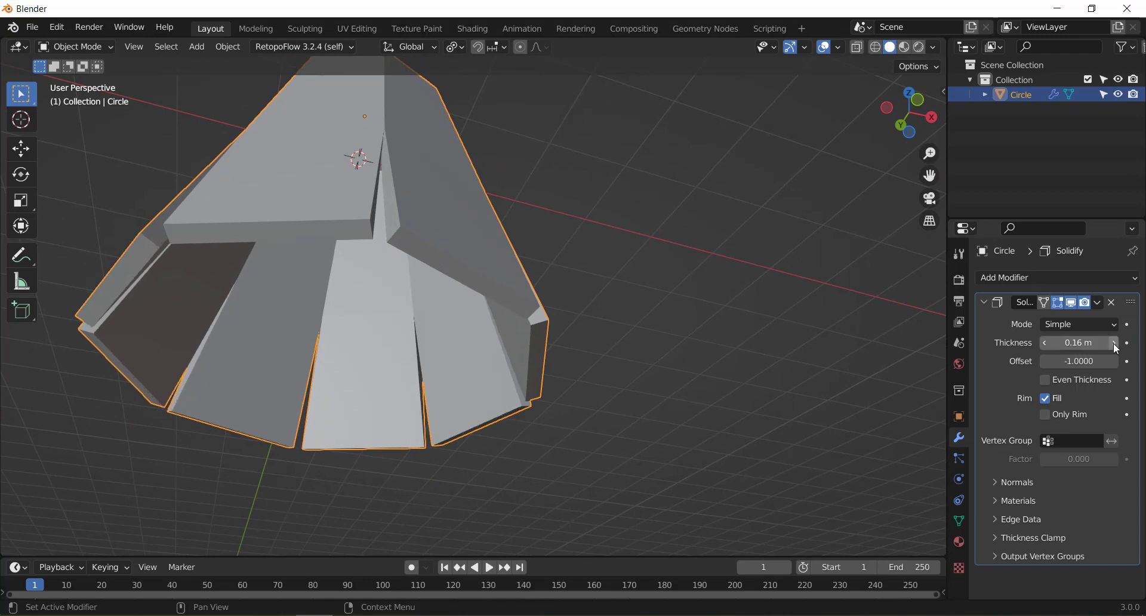
pyautogui.moveTo(695, 288)
pyautogui.mouseDown(button='middle')
pyautogui.moveTo(587, 310)
pyautogui.moveTo(640, 337)
pyautogui.moveTo(779, 322)
pyautogui.moveTo(793, 276)
pyautogui.moveTo(637, 299)
pyautogui.moveTo(691, 338)
pyautogui.moveTo(568, 365)
pyautogui.moveTo(578, 309)
pyautogui.moveTo(499, 324)
pyautogui.mouseUp(button='middle')
pyautogui.scroll(-5, 542, 345)
pyautogui.scroll(5, 583, 361)
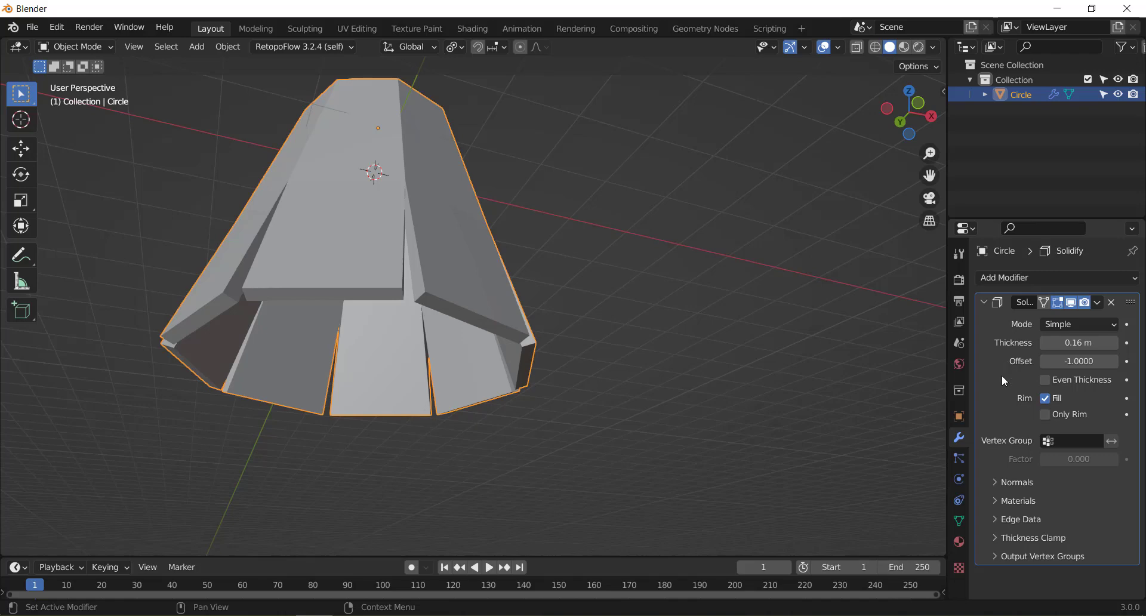
pyautogui.hotkey('ctrl', 'a')
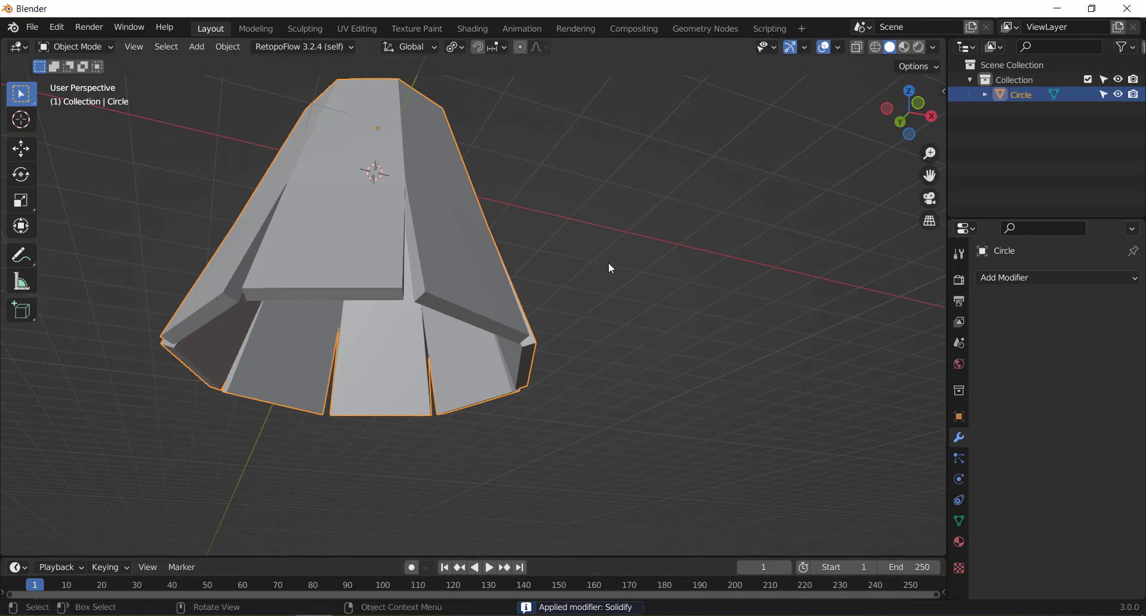
pyautogui.moveTo(476, 281)
pyautogui.mouseDown(button='middle')
pyautogui.moveTo(453, 316)
pyautogui.moveTo(506, 295)
pyautogui.moveTo(573, 298)
pyautogui.mouseUp(button='middle')
pyautogui.scroll(3, 440, 319)
pyautogui.press('Tab')
pyautogui.moveTo(567, 342); pyautogui.dragTo(541, 305, button='middle')
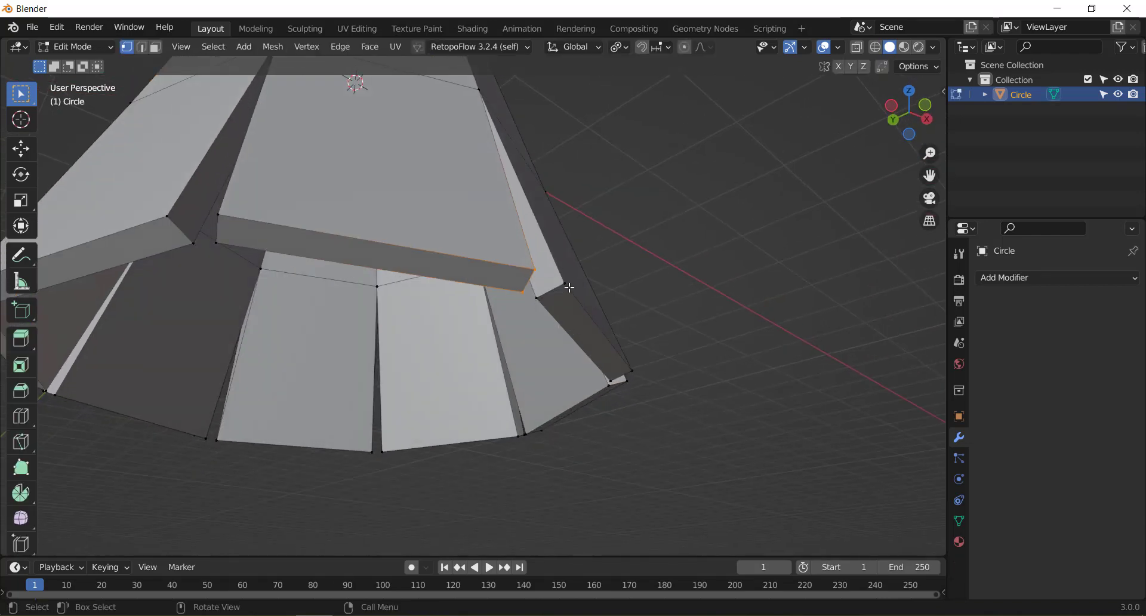
pyautogui.click(218, 216)
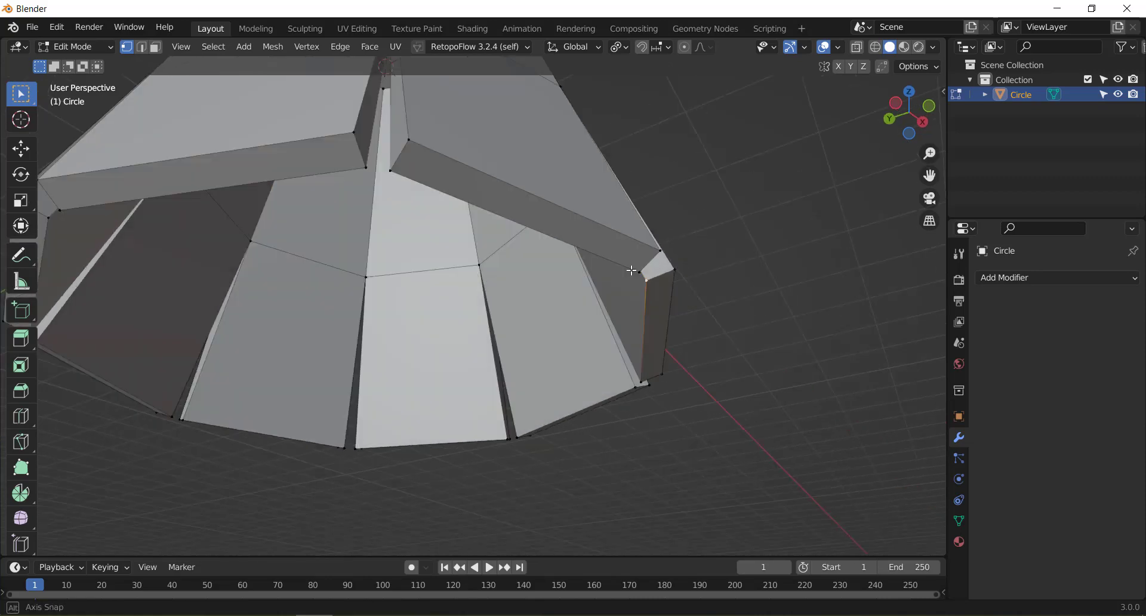
pyautogui.moveTo(573, 289)
pyautogui.mouseDown(button='middle')
pyautogui.moveTo(692, 285)
pyautogui.moveTo(550, 286)
pyautogui.moveTo(473, 230)
pyautogui.moveTo(352, 243)
pyautogui.moveTo(487, 290)
pyautogui.moveTo(468, 314)
pyautogui.mouseUp(button='middle')
pyautogui.scroll(-5, 448, 300)
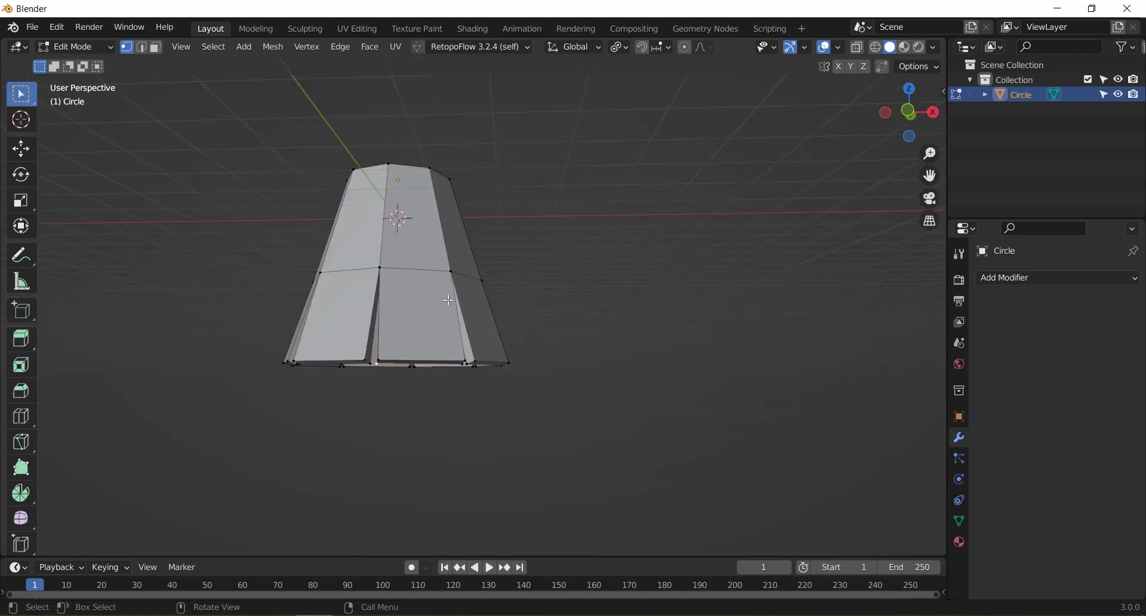
pyautogui.press('KP_1')
pyautogui.scroll(3, 449, 300)
pyautogui.press('Tab')
pyautogui.scroll(2, 441, 300)
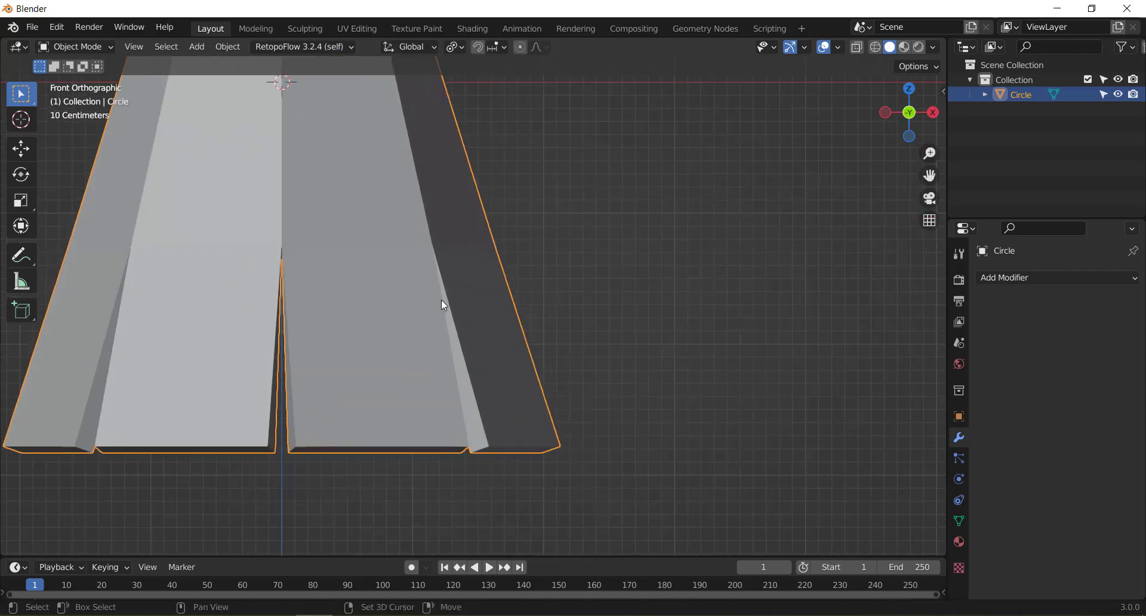
pyautogui.moveTo(442, 300)
pyautogui.keyDown('shift'); pyautogui.mouseDown(button='middle')
pyautogui.moveTo(591, 299)
pyautogui.moveTo(601, 346)
pyautogui.mouseUp(button='middle'); pyautogui.keyUp('shift')
pyautogui.scroll(1, 573, 316)
pyautogui.scroll(-1, 573, 316)
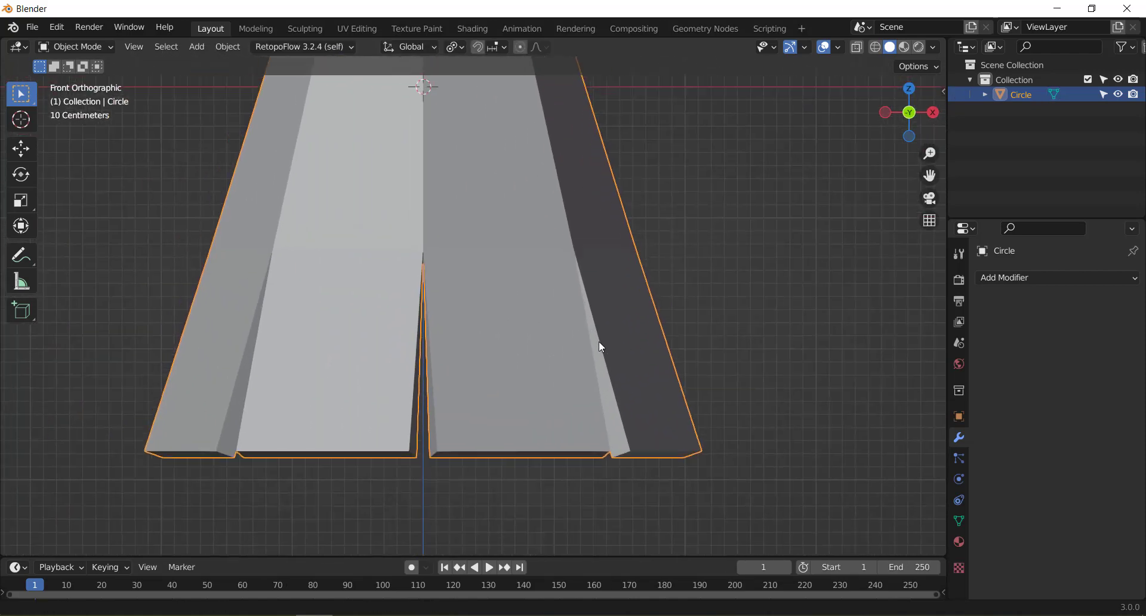
pyautogui.scroll(-1, 574, 309)
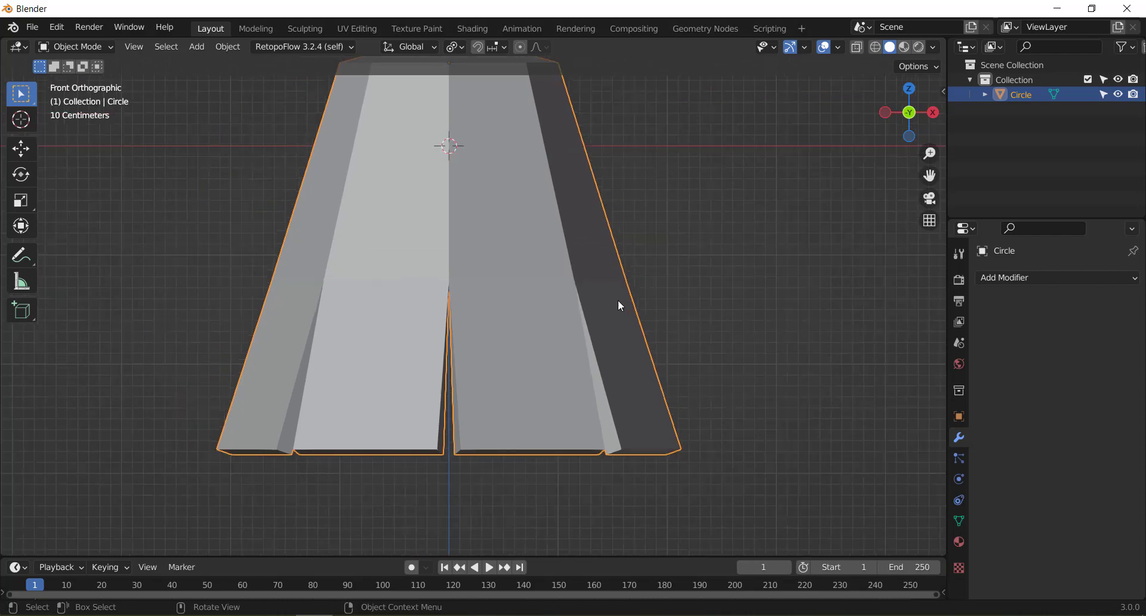
# Add a Subdivision Surface modifier, compare it on and off, and set viewport levels to 2.
pyautogui.click(1021, 284)
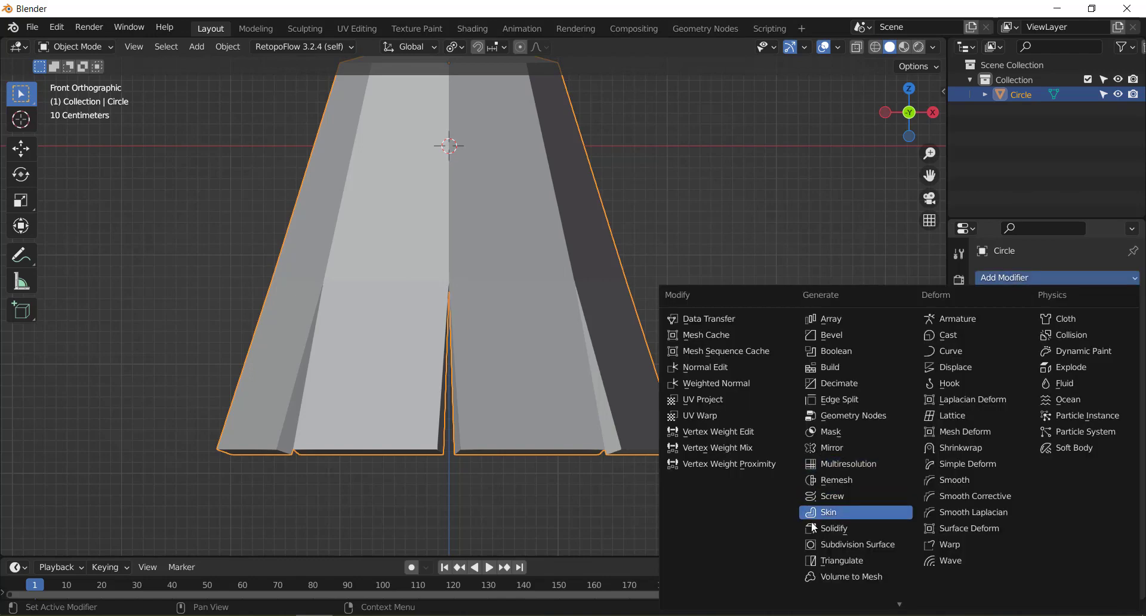
pyautogui.click(865, 545)
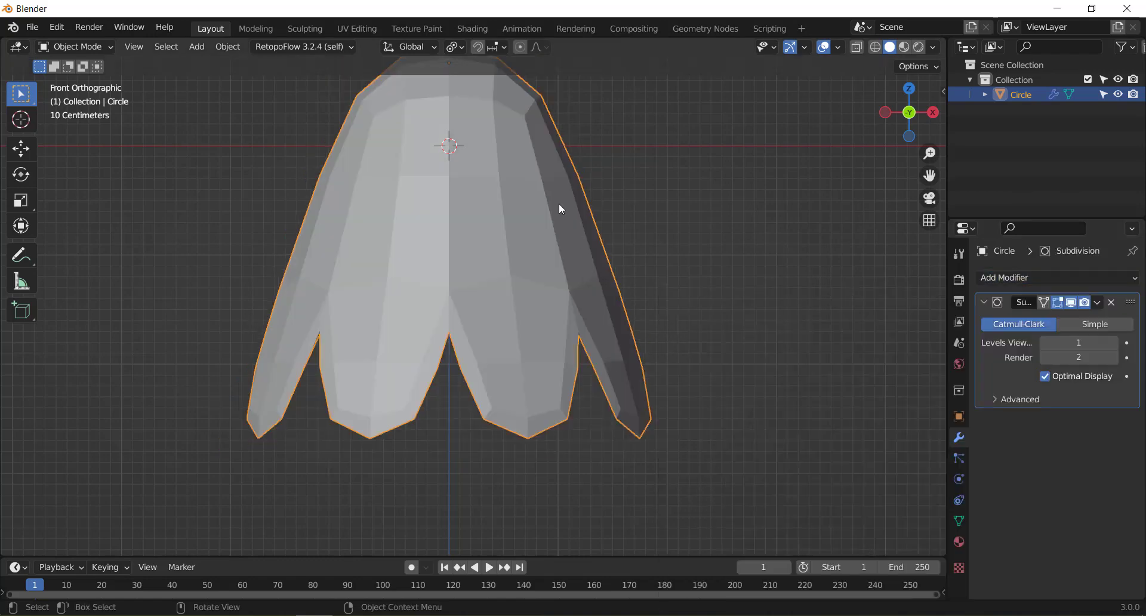
pyautogui.scroll(-2, 399, 300)
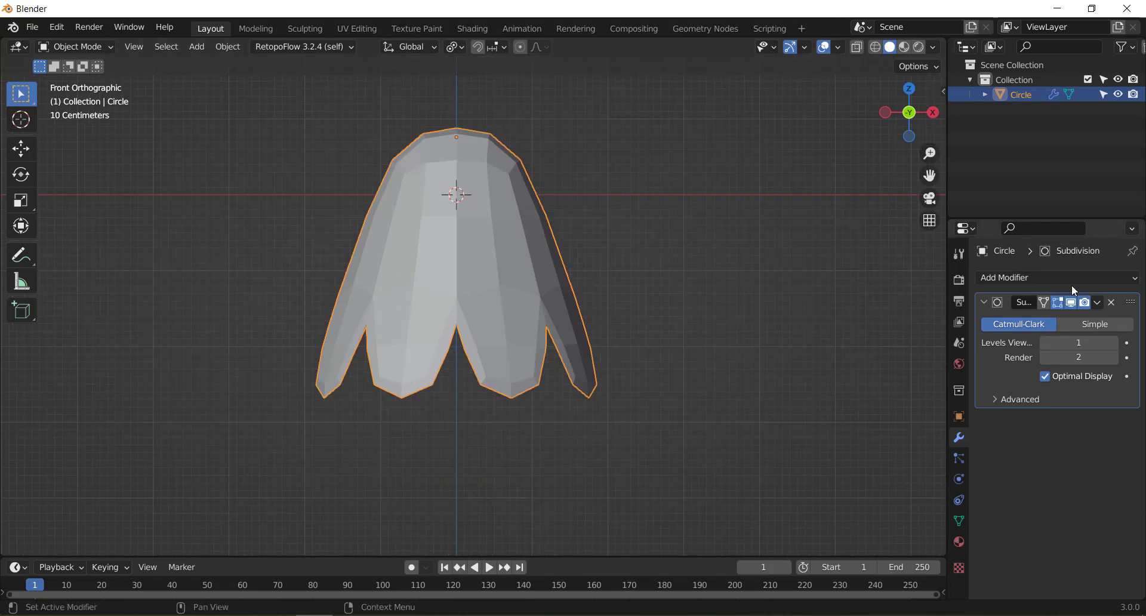
pyautogui.click(1072, 302)
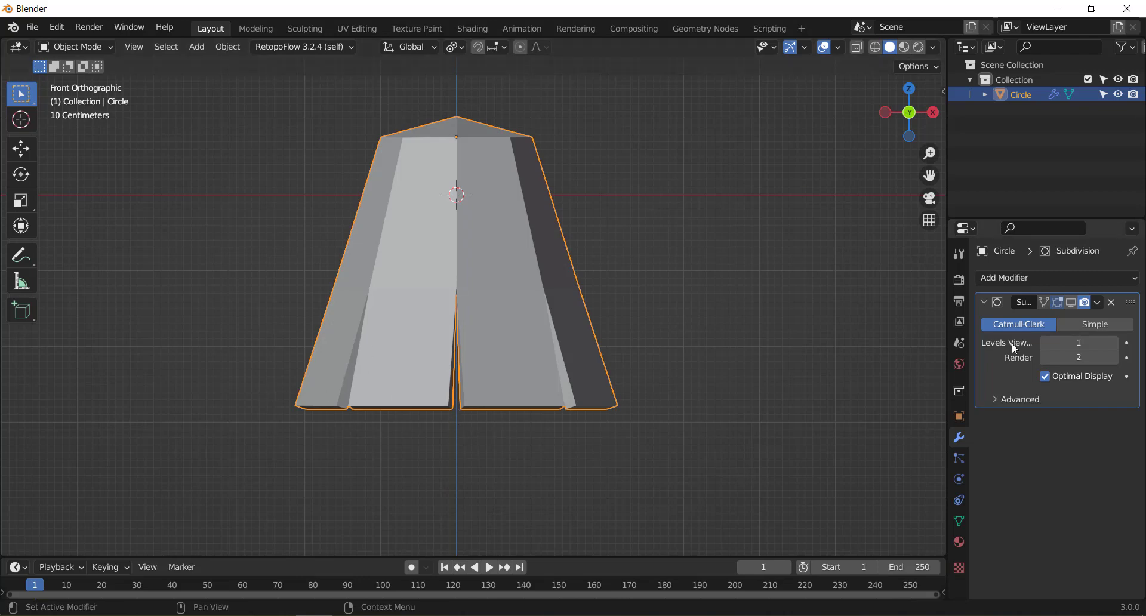
pyautogui.click(1071, 303)
pyautogui.scroll(1, 552, 367)
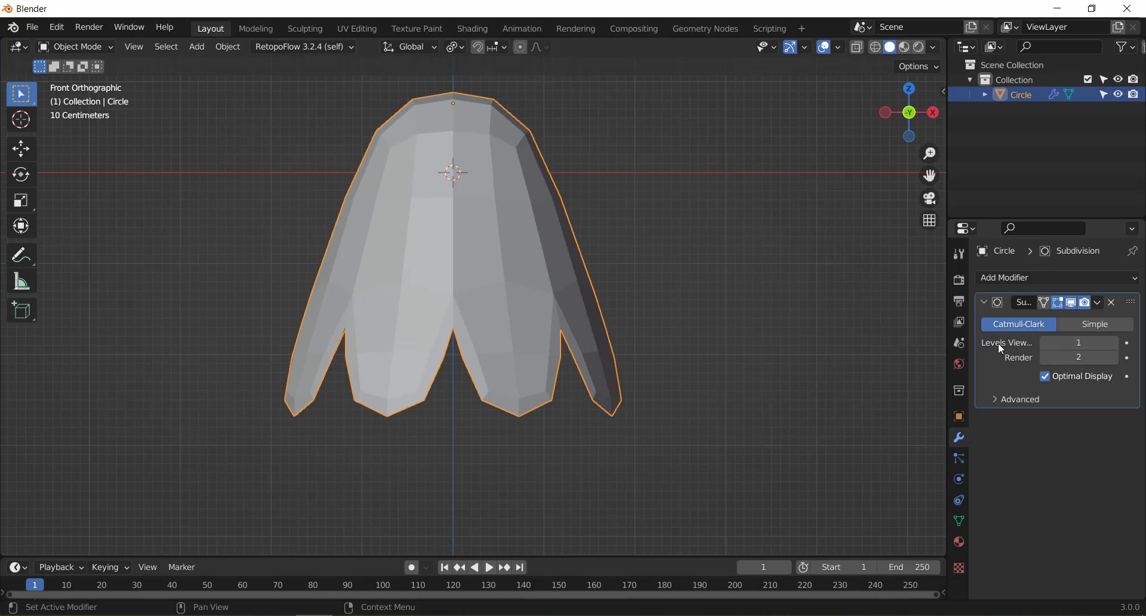
pyautogui.hotkey('ctrl', '2')
pyautogui.moveTo(561, 263); pyautogui.dragTo(505, 265, button='middle')
pyautogui.scroll(2, 503, 267)
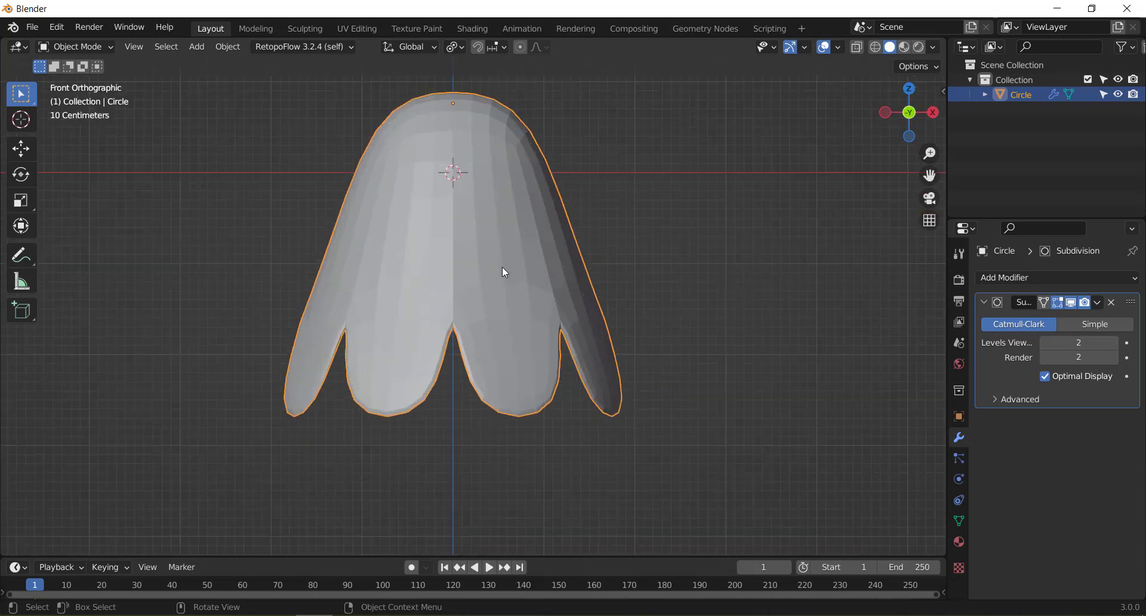
pyautogui.scroll(1, 503, 266)
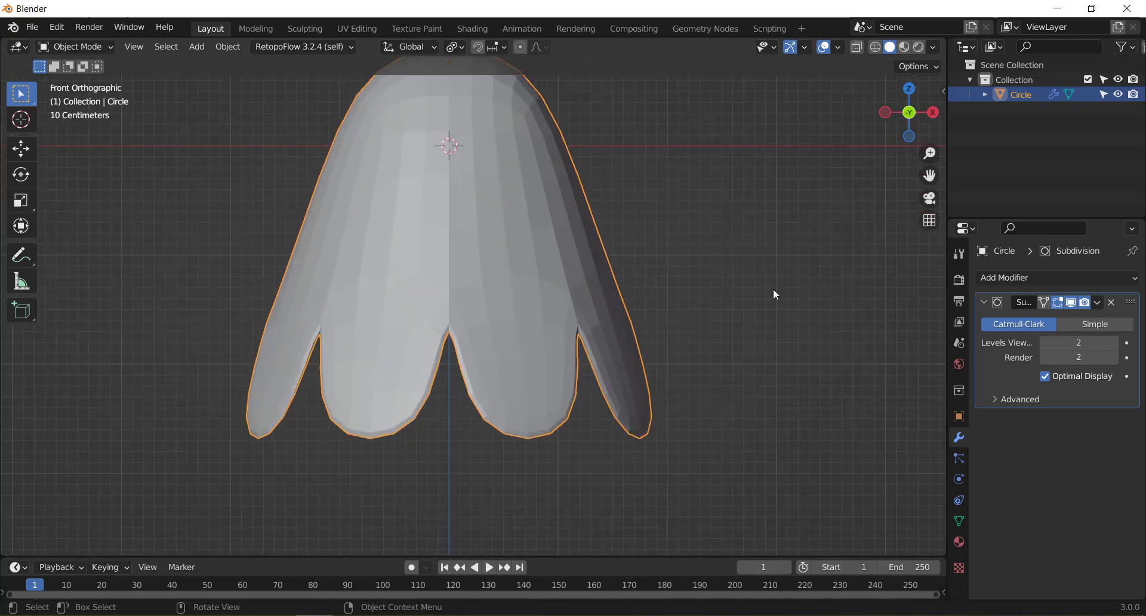
pyautogui.click(1054, 280)
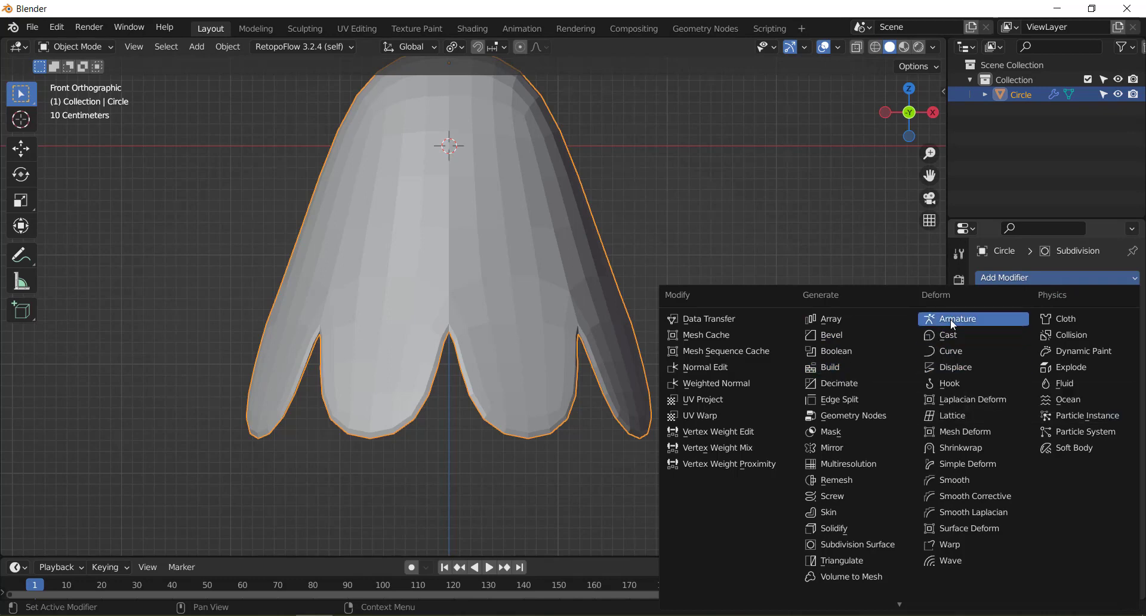
# Add a Displace modifier to the tier and view the result from the front.
pyautogui.click(948, 367)
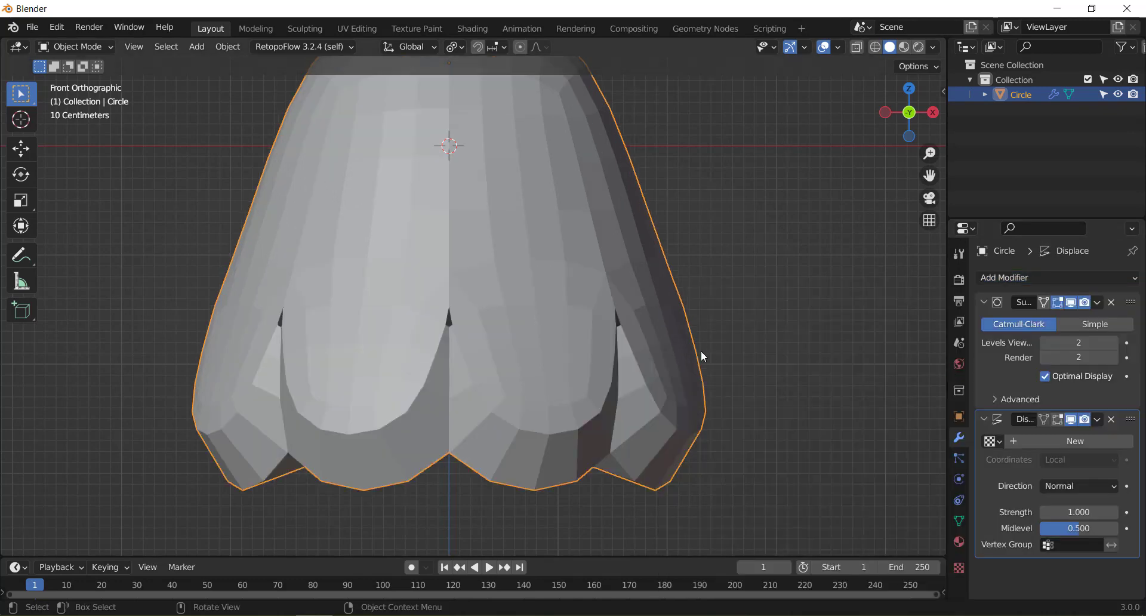
pyautogui.scroll(-4, 697, 349)
pyautogui.moveTo(669, 347)
pyautogui.mouseDown(button='middle')
pyautogui.moveTo(637, 343)
pyautogui.moveTo(646, 350)
pyautogui.mouseUp(button='middle')
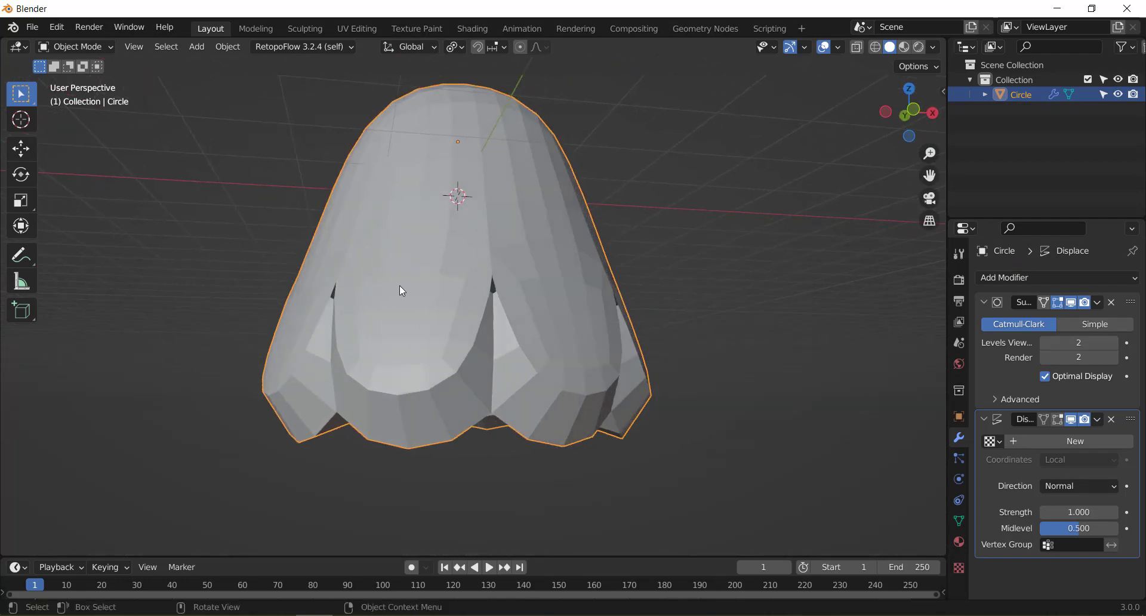
pyautogui.scroll(-2, 369, 350)
pyautogui.moveTo(562, 330); pyautogui.dragTo(525, 338, button='middle')
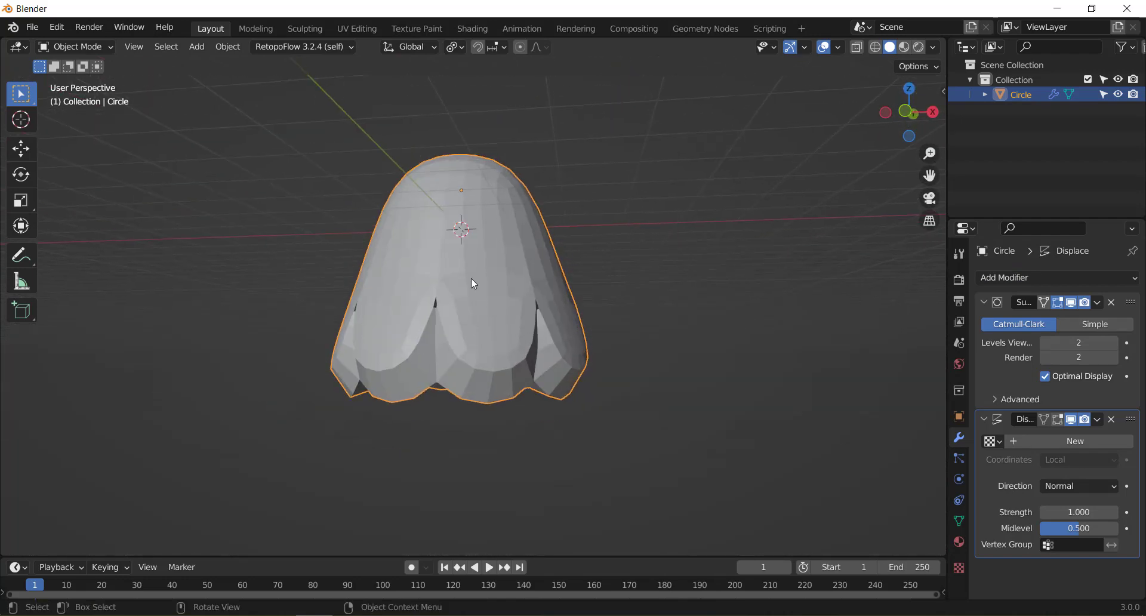
pyautogui.moveTo(471, 278); pyautogui.dragTo(507, 290, button='middle')
pyautogui.press('KP_1')
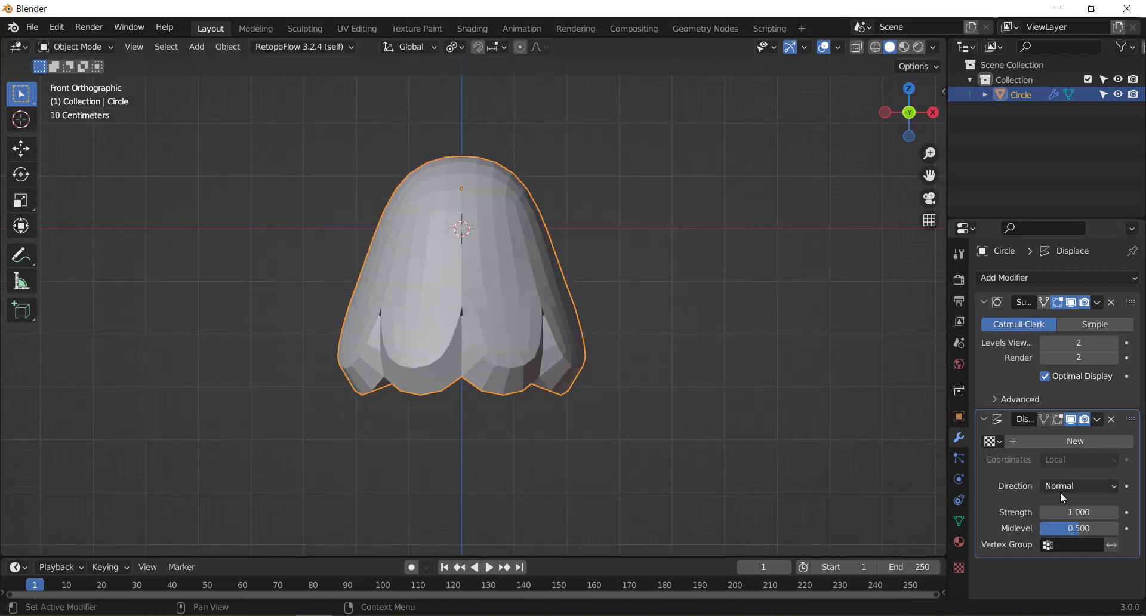
# Lower the Displace strength to 0.5.
pyautogui.click(1077, 512)
pyautogui.write('.5')
pyautogui.press('Return')
pyautogui.moveTo(600, 360)
pyautogui.mouseDown(button='middle')
pyautogui.moveTo(589, 339)
pyautogui.moveTo(631, 311)
pyautogui.moveTo(600, 231)
pyautogui.moveTo(504, 220)
pyautogui.moveTo(536, 321)
pyautogui.mouseUp(button='middle')
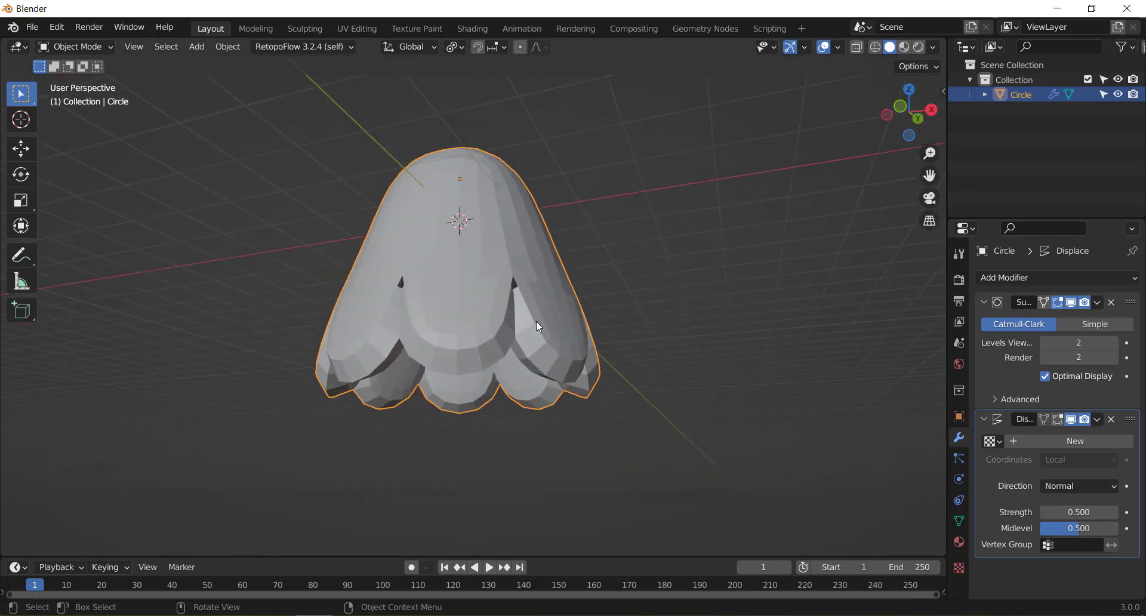
pyautogui.press('KP_1')
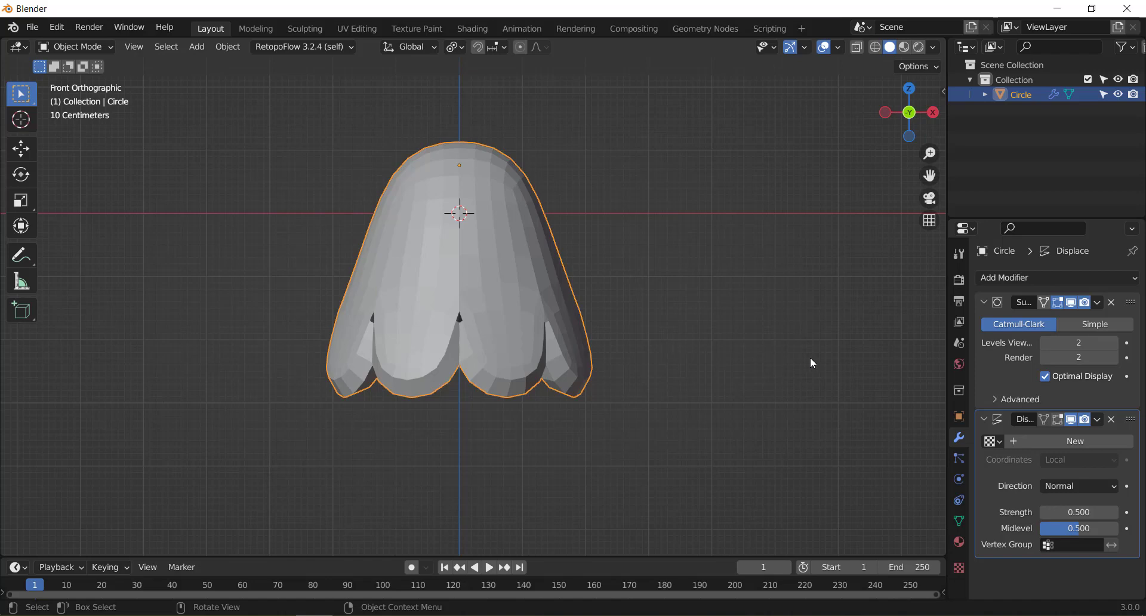
pyautogui.click(1021, 283)
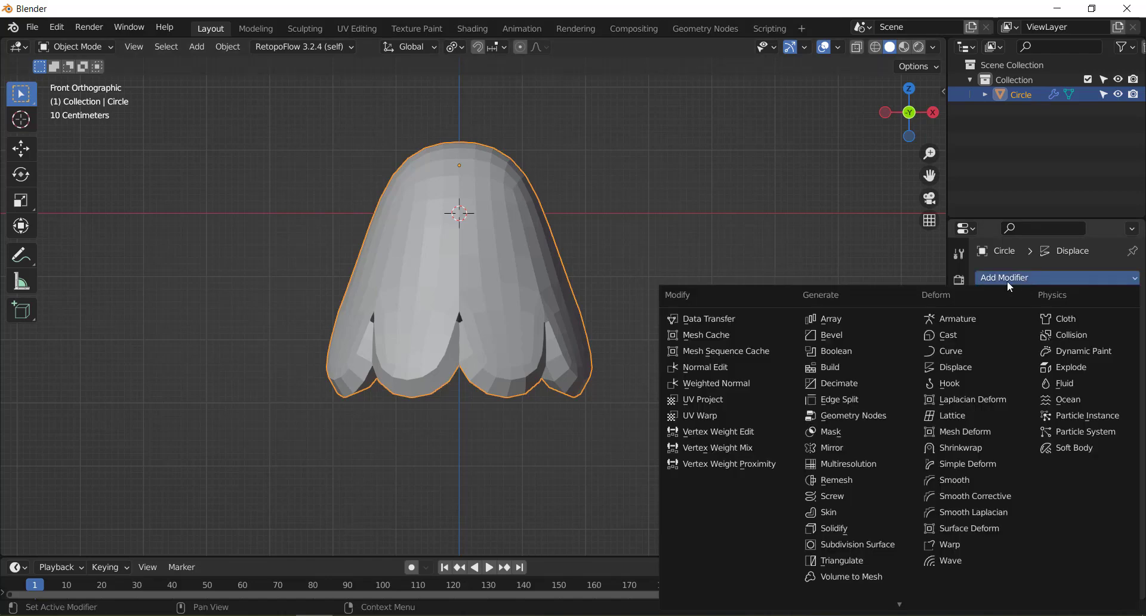
# Add a second Subdivision Surface modifier after the Displace modifier.
pyautogui.click(837, 549)
pyautogui.scroll(-3, 1030, 561)
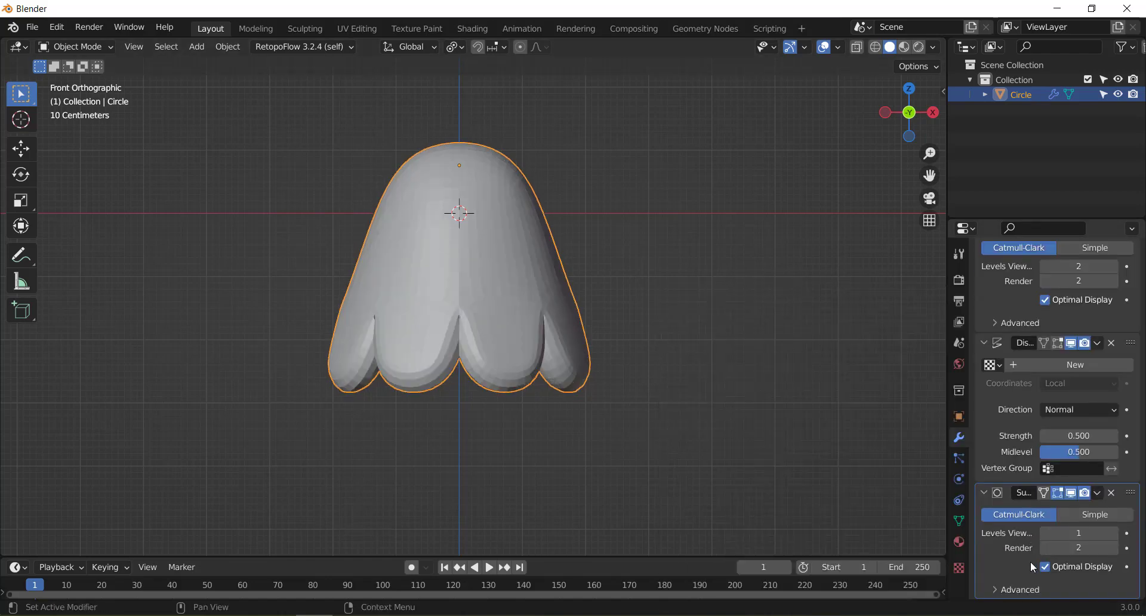
pyautogui.scroll(3, 546, 402)
pyautogui.scroll(-3, 461, 313)
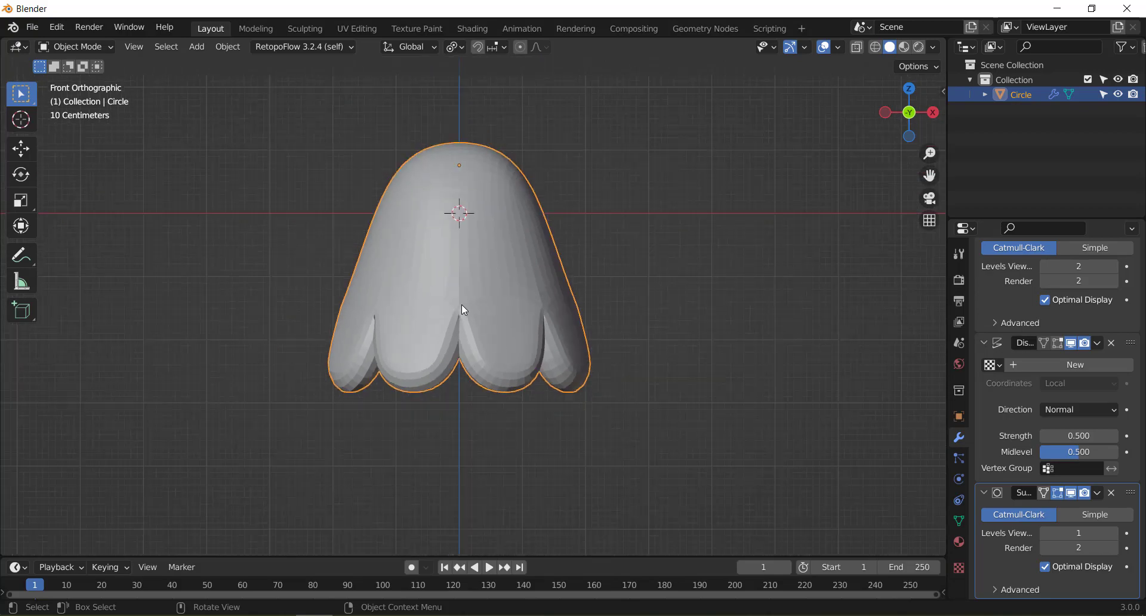
pyautogui.scroll(-3, 461, 305)
pyautogui.scroll(2, 490, 367)
pyautogui.scroll(3, 506, 349)
pyautogui.moveTo(504, 353)
pyautogui.mouseDown(button='middle')
pyautogui.moveTo(557, 235)
pyautogui.moveTo(635, 259)
pyautogui.moveTo(484, 348)
pyautogui.mouseUp(button='middle')
pyautogui.scroll(-3, 511, 338)
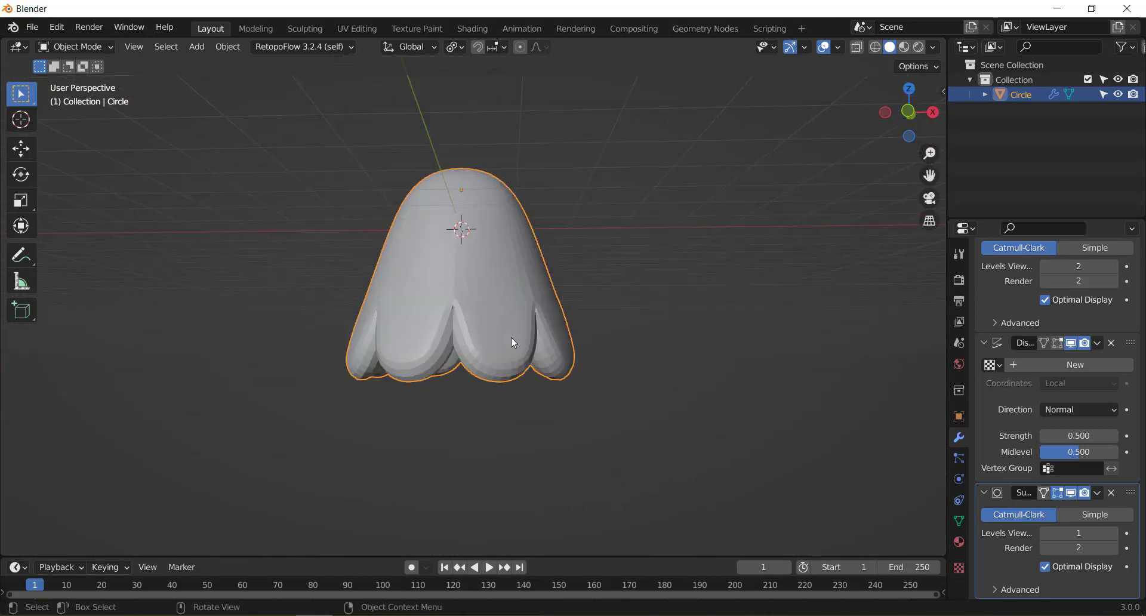
# Set the Displace strength to 0.4.
pyautogui.click(1077, 435)
pyautogui.write('.4')
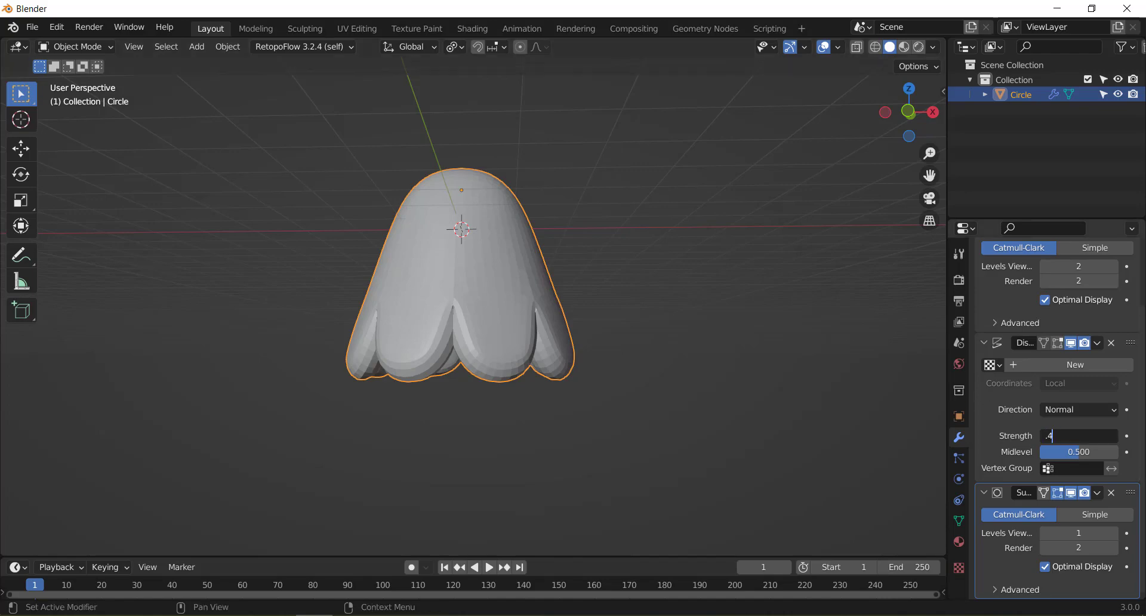
pyautogui.press('Return')
pyautogui.moveTo(464, 252)
pyautogui.mouseDown(button='middle')
pyautogui.moveTo(510, 167)
pyautogui.moveTo(505, 186)
pyautogui.mouseUp(button='middle')
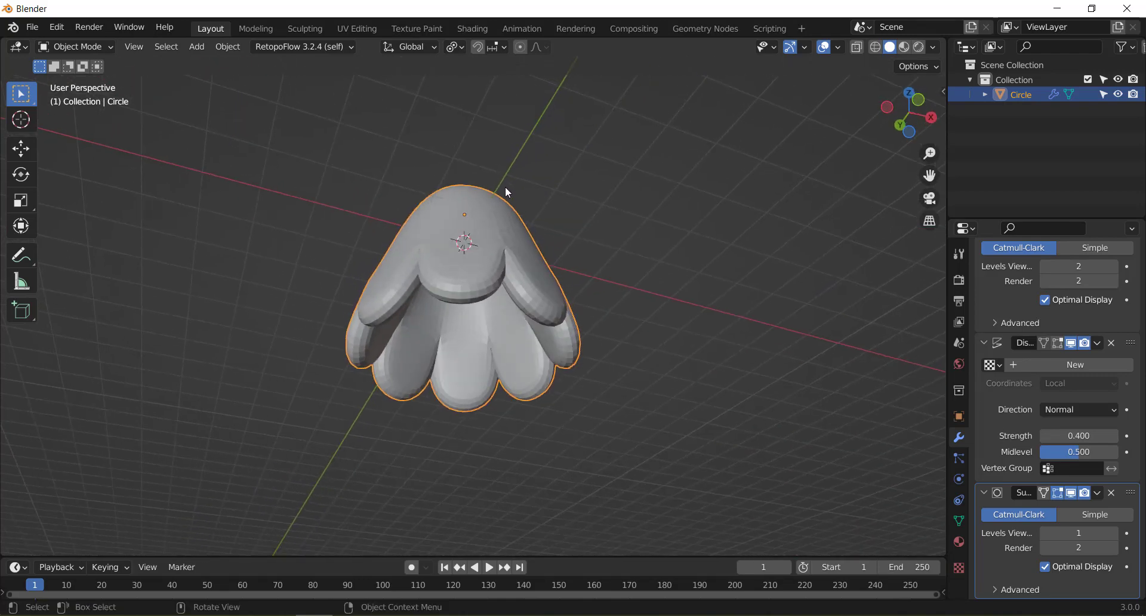
pyautogui.scroll(3, 501, 269)
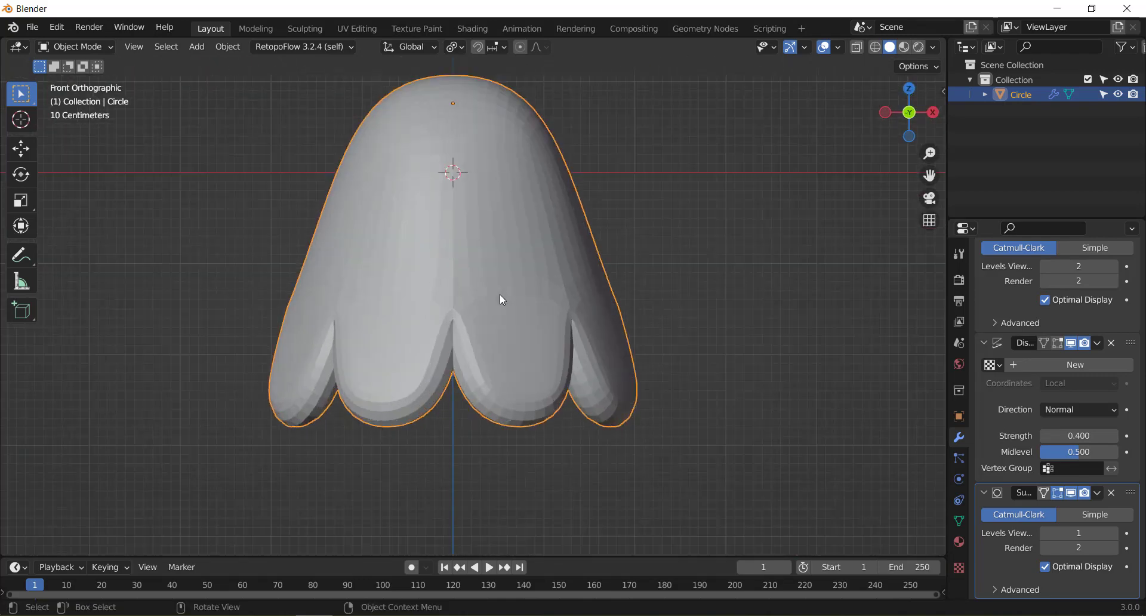
# Apply Shade Smooth to the tier and reselect it.
pyautogui.rightClick(490, 229)
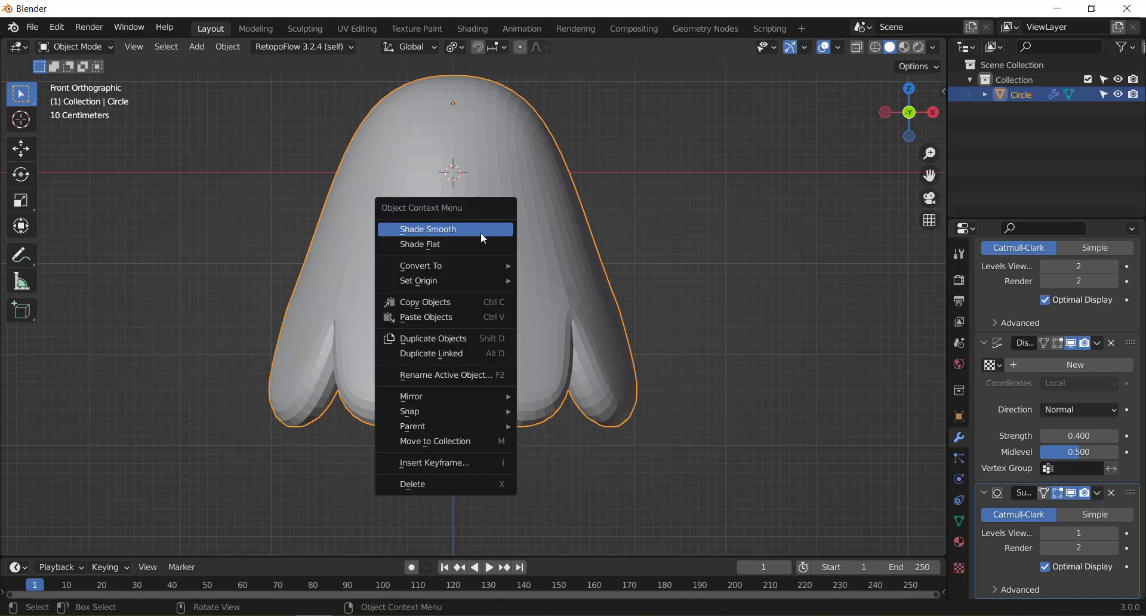
pyautogui.click(422, 229)
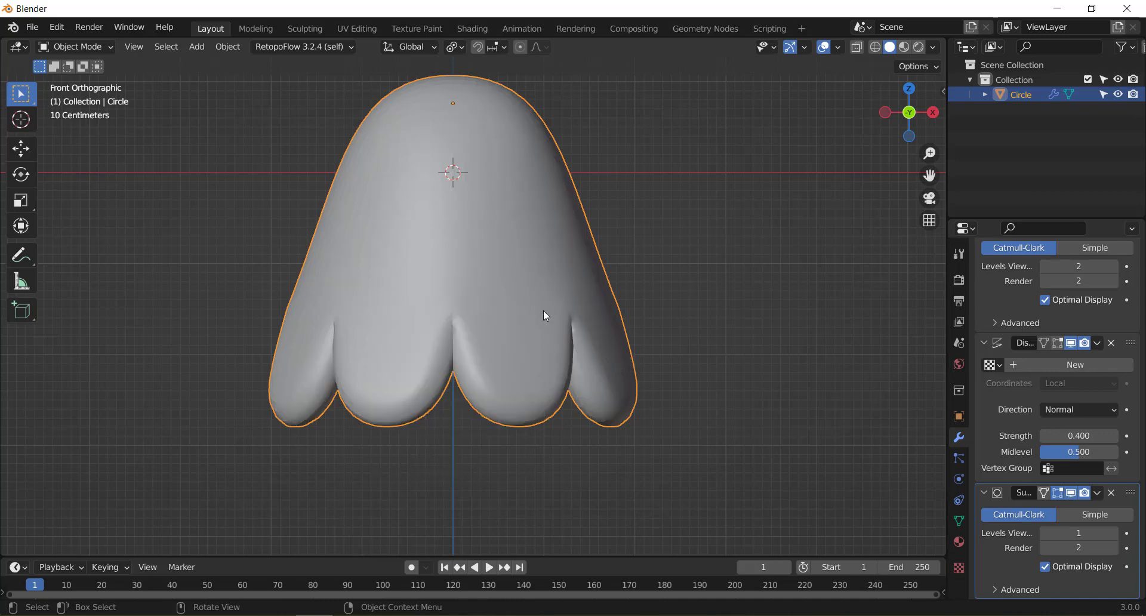
pyautogui.scroll(-3, 556, 322)
pyautogui.scroll(-3, 560, 321)
pyautogui.scroll(4, 575, 320)
pyautogui.hotkey('alt', 'a')
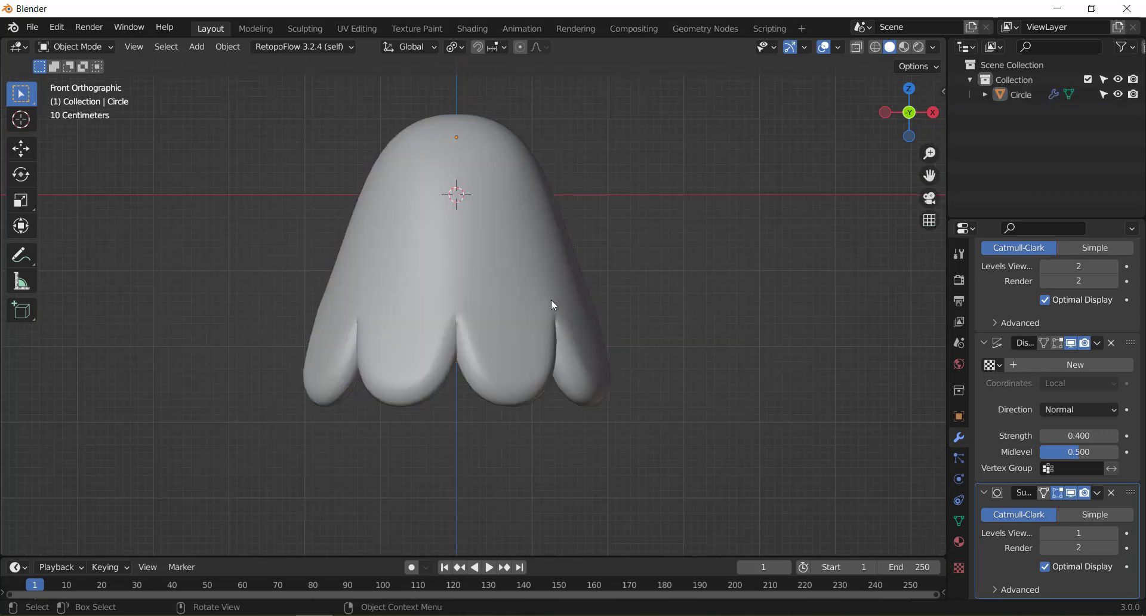
pyautogui.click(551, 299)
# In front view, scale the tier along Z to about 0.81.
pyautogui.moveTo(503, 317)
pyautogui.mouseDown(button='middle')
pyautogui.moveTo(392, 160)
pyautogui.moveTo(578, 291)
pyautogui.moveTo(471, 333)
pyautogui.mouseUp(button='middle')
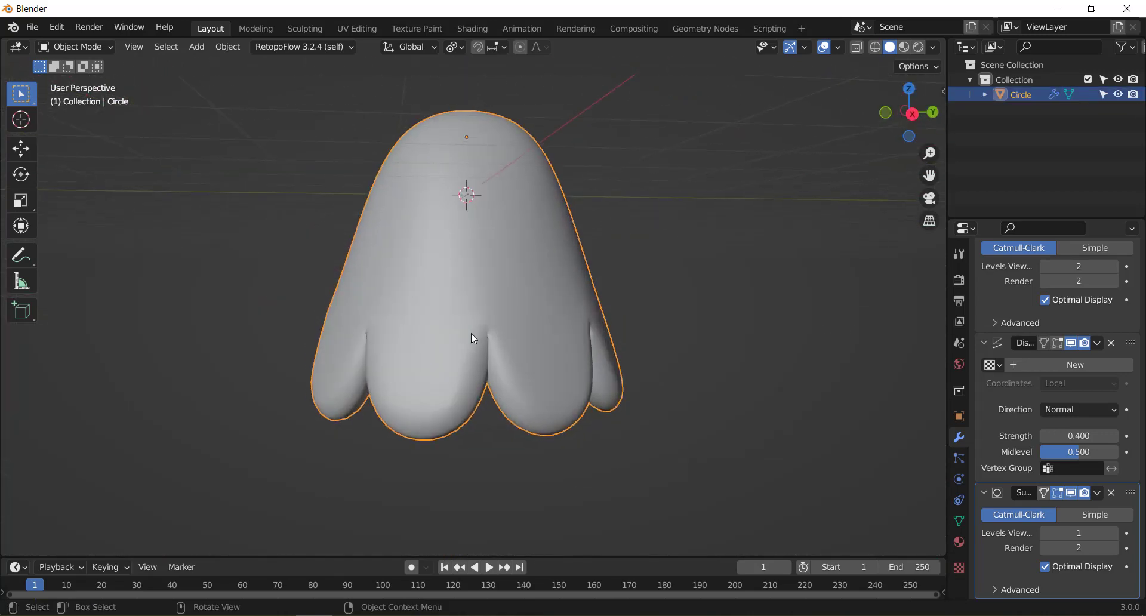
pyautogui.press('KP_1')
pyautogui.scroll(2, 506, 369)
pyautogui.scroll(1, 665, 309)
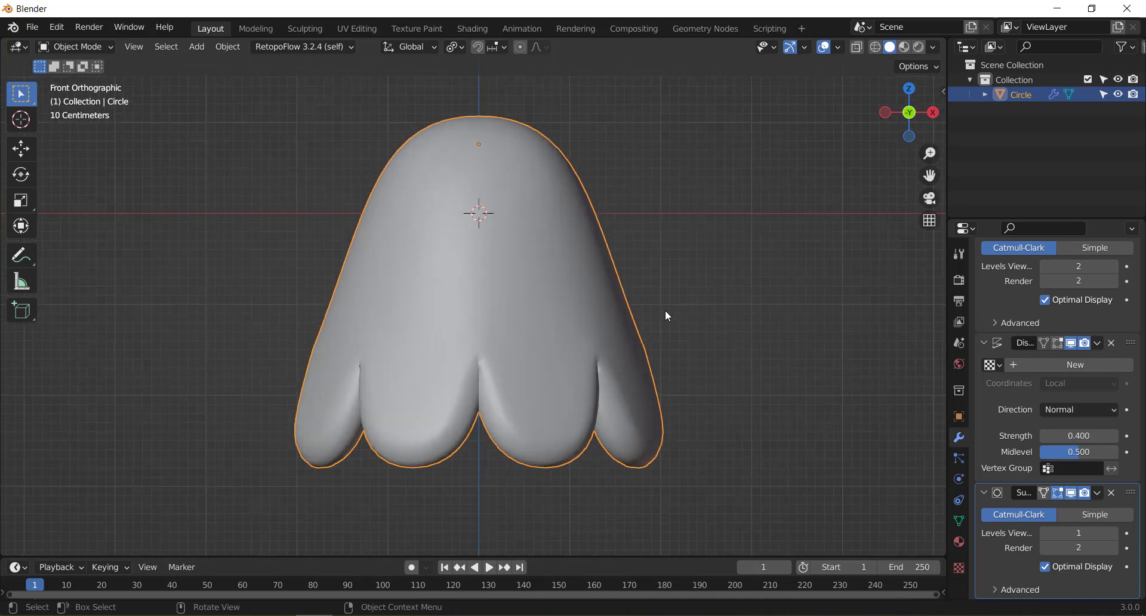
pyautogui.scroll(-2, 666, 311)
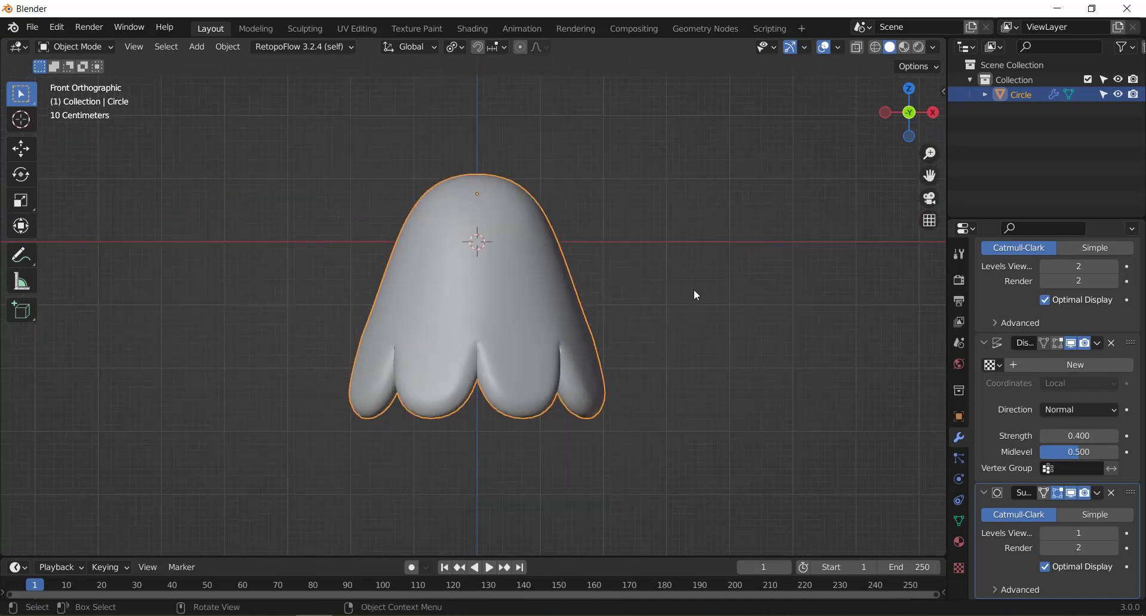
pyautogui.press('s')
pyautogui.press('z')
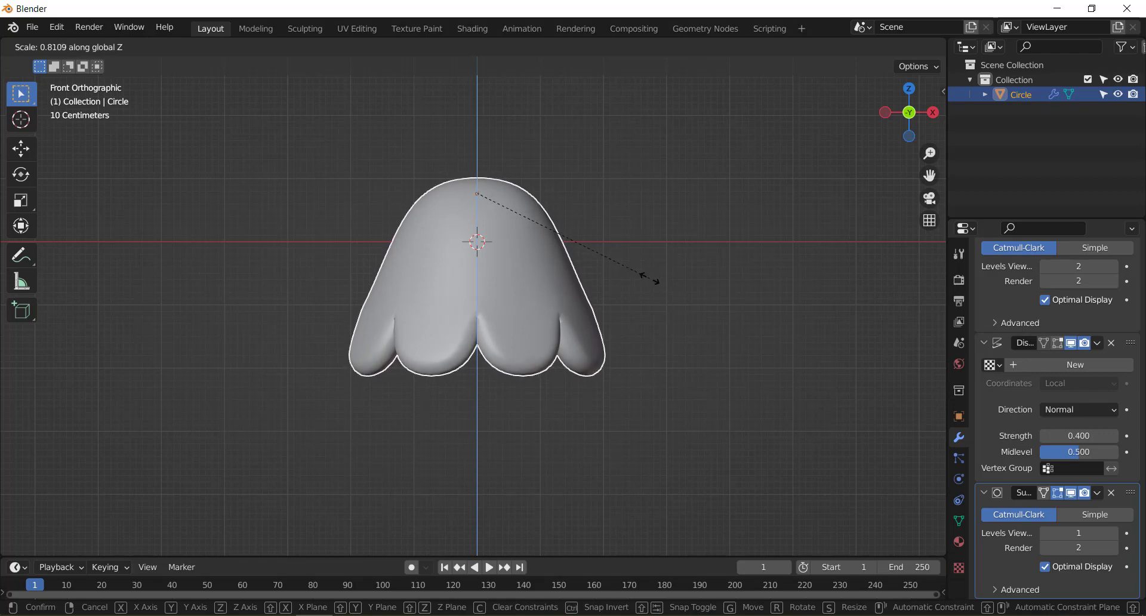
pyautogui.click(650, 277)
pyautogui.scroll(-1, 649, 284)
pyautogui.scroll(-2, 639, 308)
pyautogui.keyDown('shift'); pyautogui.scroll(2, 626, 346); pyautogui.keyUp('shift')
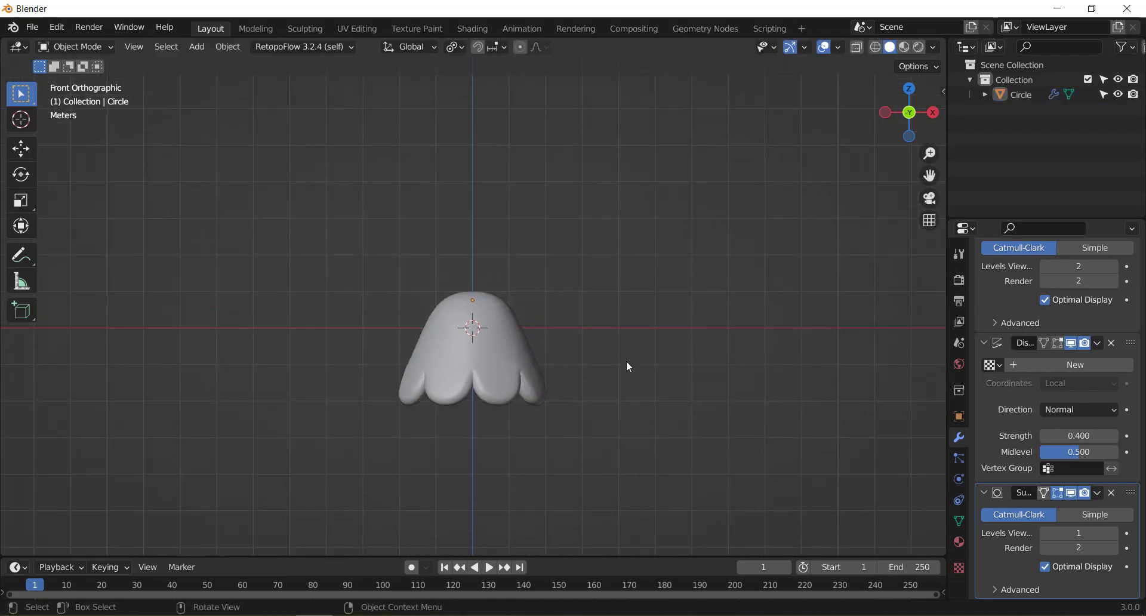
pyautogui.scroll(2, 615, 362)
pyautogui.scroll(1, 594, 366)
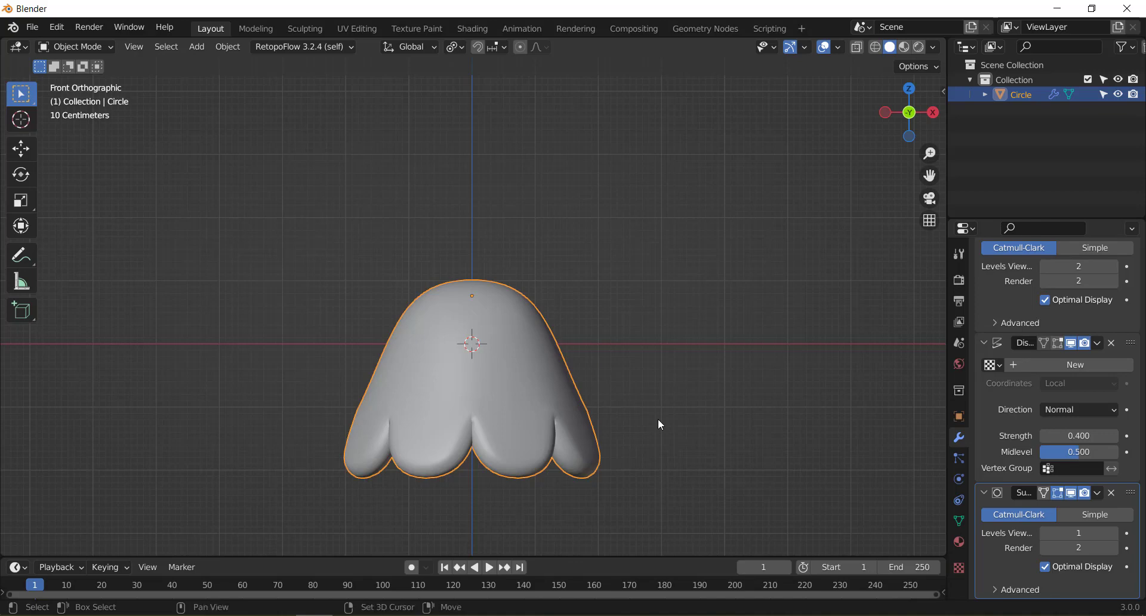
# Duplicate the tier upward as a second tier, resize it to 1.042 and seat it on the first.
pyautogui.hotkey('shift', 'd')
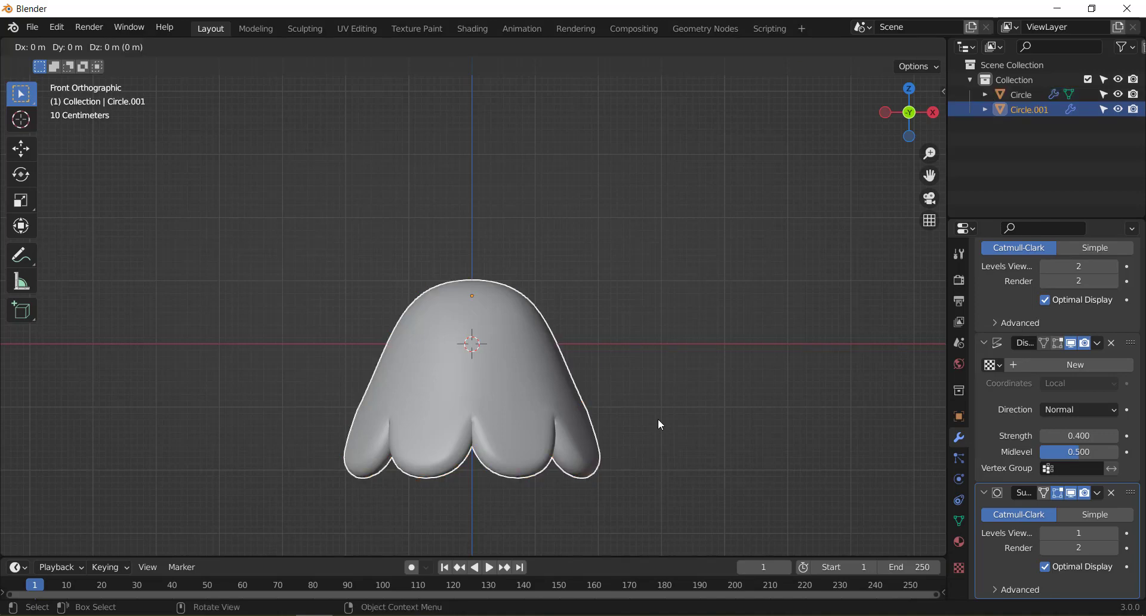
pyautogui.press('z')
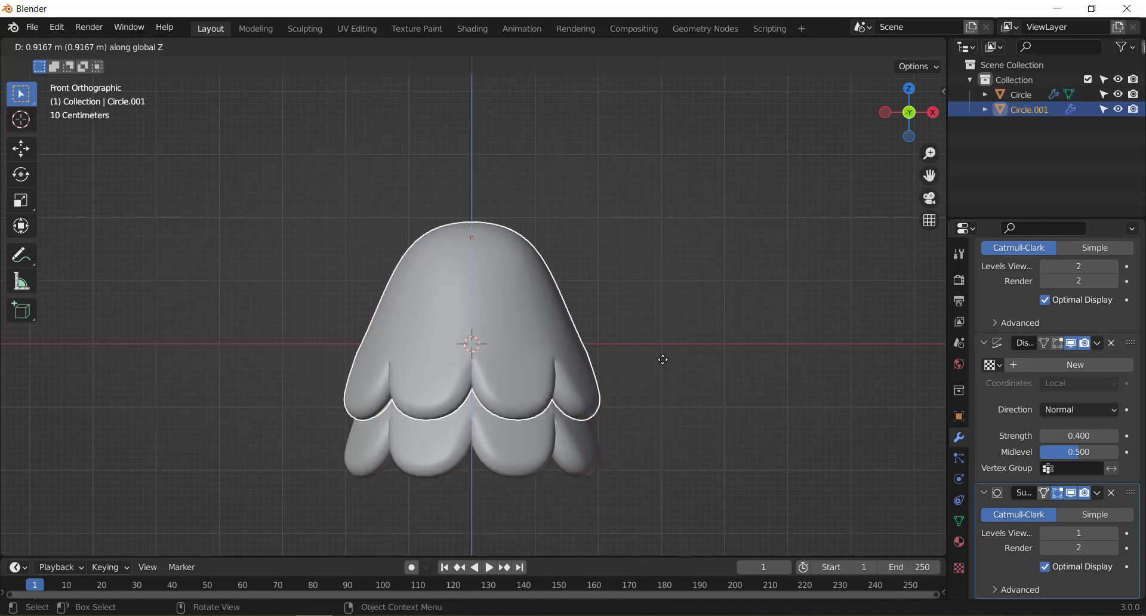
pyautogui.click(686, 333)
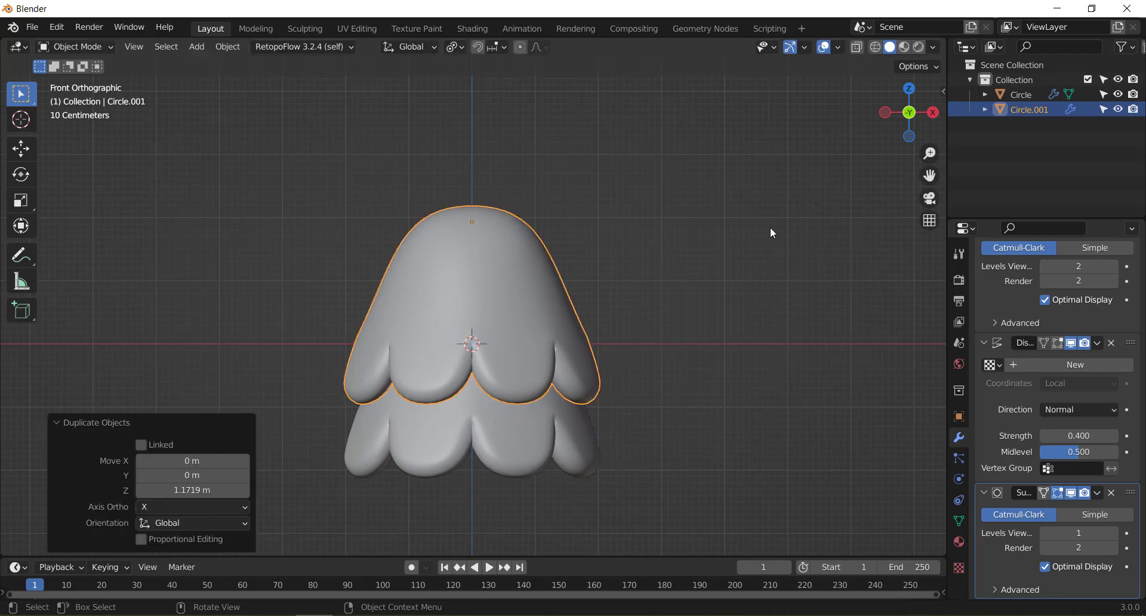
pyautogui.press('s')
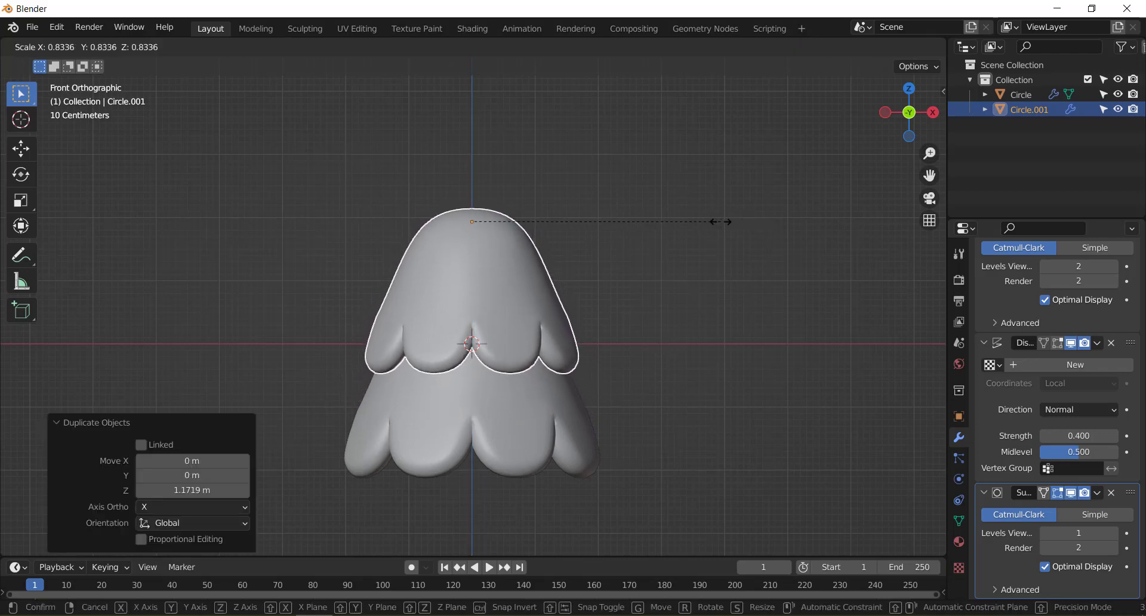
pyautogui.click(721, 221)
pyautogui.press('g')
pyautogui.press('z')
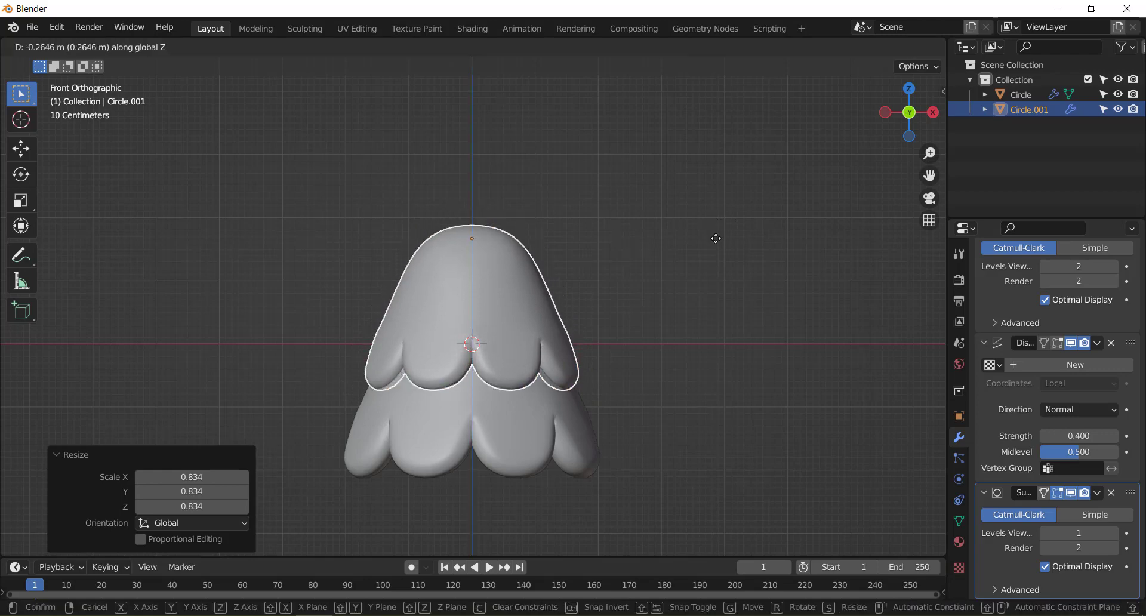
pyautogui.click(715, 238)
pyautogui.press('s')
pyautogui.click(726, 237)
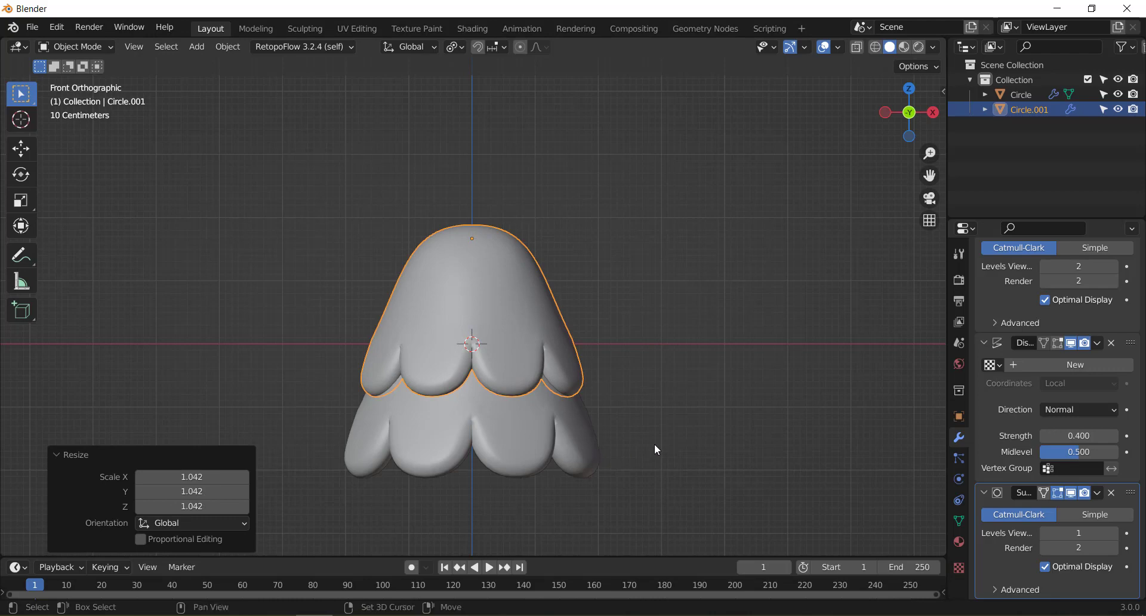
# Duplicate a third tier, shrink it to 0.823 and lower it onto the second.
pyautogui.hotkey('shift', 'd')
pyautogui.press('z')
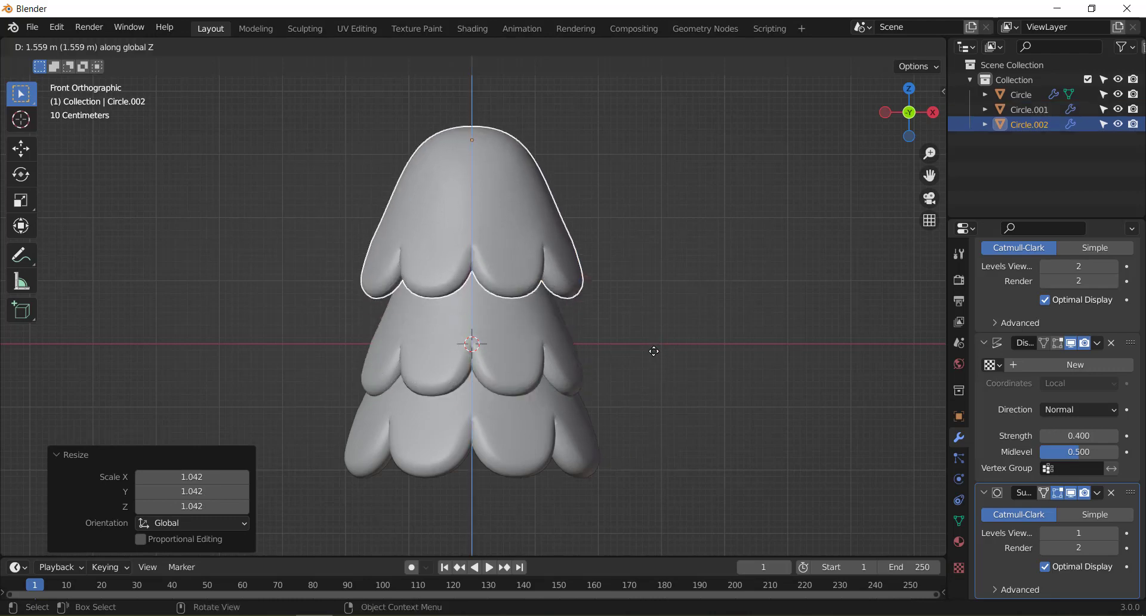
pyautogui.click(653, 371)
pyautogui.press('s')
pyautogui.click(710, 274)
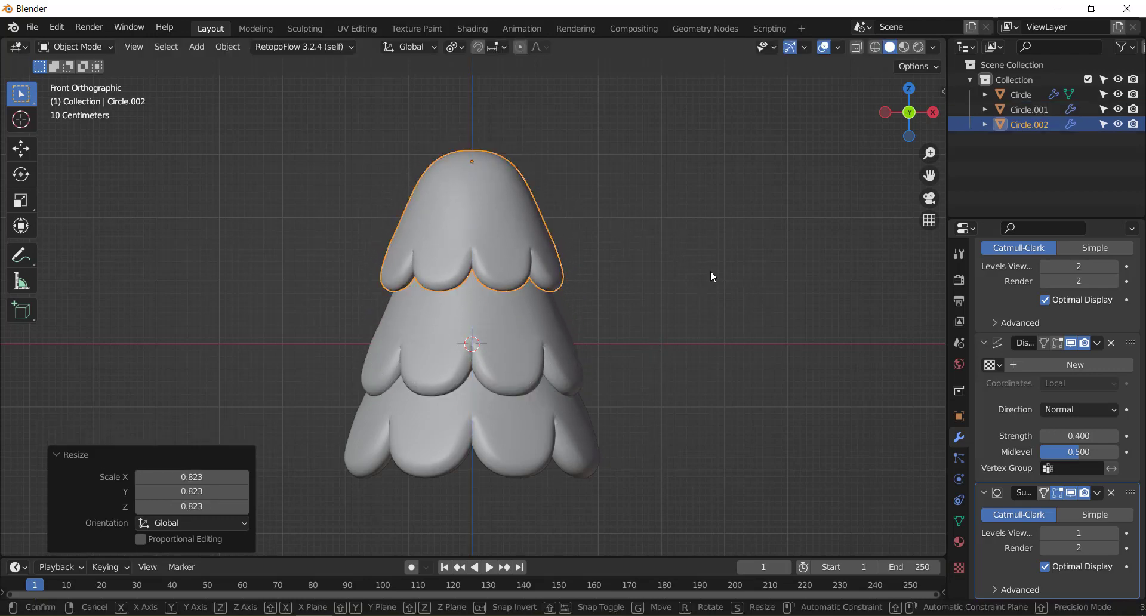
pyautogui.press('g')
pyautogui.press('z')
pyautogui.click(710, 292)
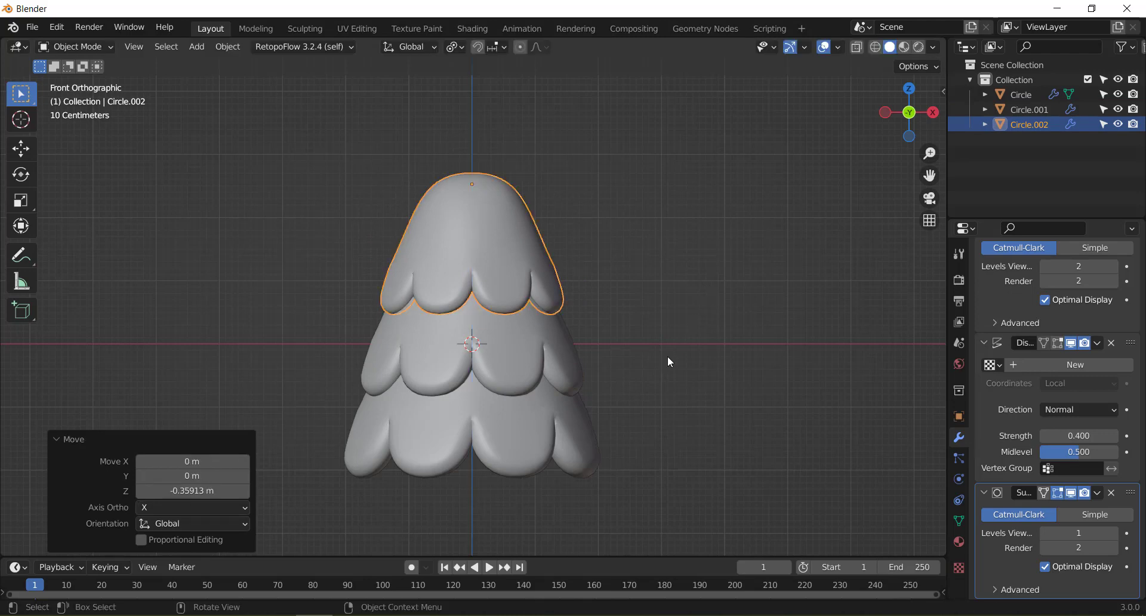
pyautogui.keyDown('shift'); pyautogui.moveTo(668, 355); pyautogui.dragTo(682, 403, button='middle'); pyautogui.keyUp('shift')
# Duplicate a fourth tier, shrink it to 0.815 and lower it onto the third.
pyautogui.hotkey('shift', 'd')
pyautogui.press('z')
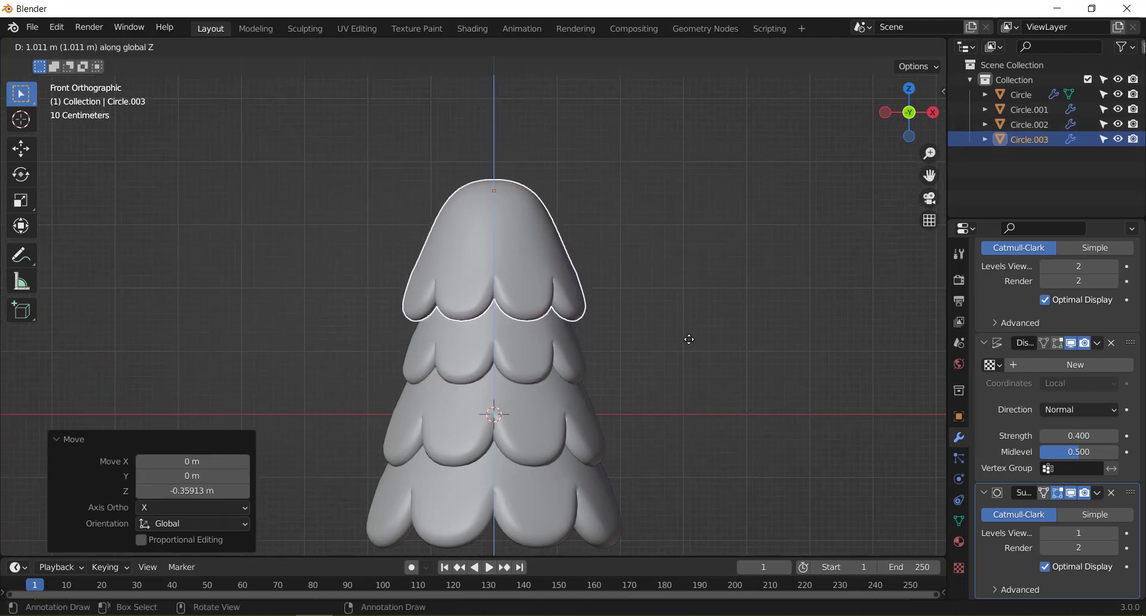
pyautogui.click(689, 339)
pyautogui.press('s')
pyautogui.click(704, 306)
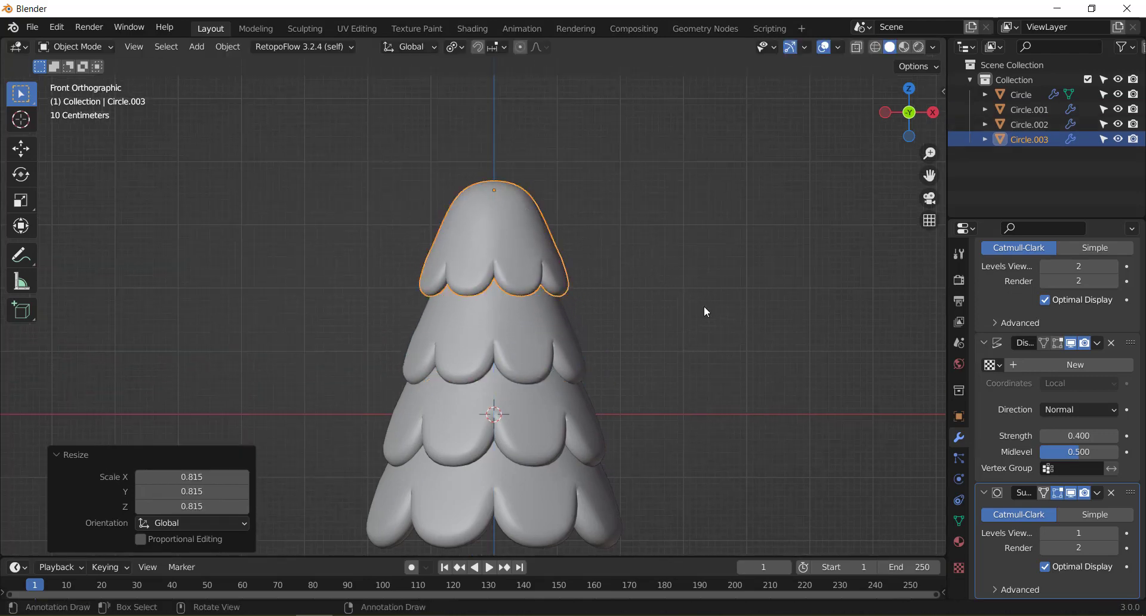
pyautogui.press('g')
pyautogui.press('z')
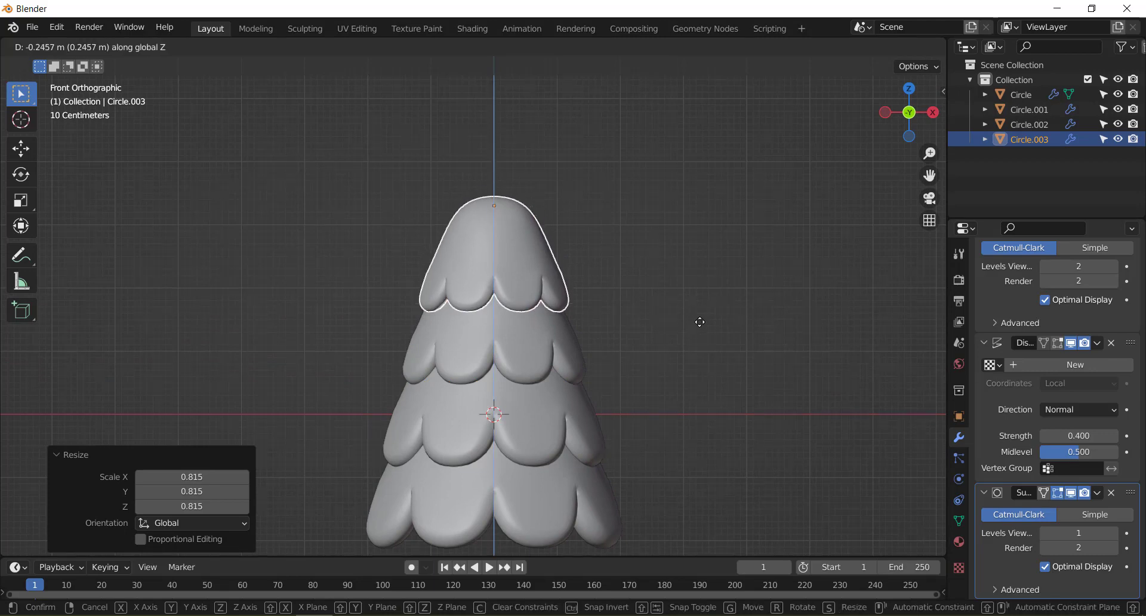
pyautogui.click(700, 321)
# Duplicate a fifth tier on top, shrink it and lower it onto the fourth.
pyautogui.hotkey('shift', 'd')
pyautogui.press('z')
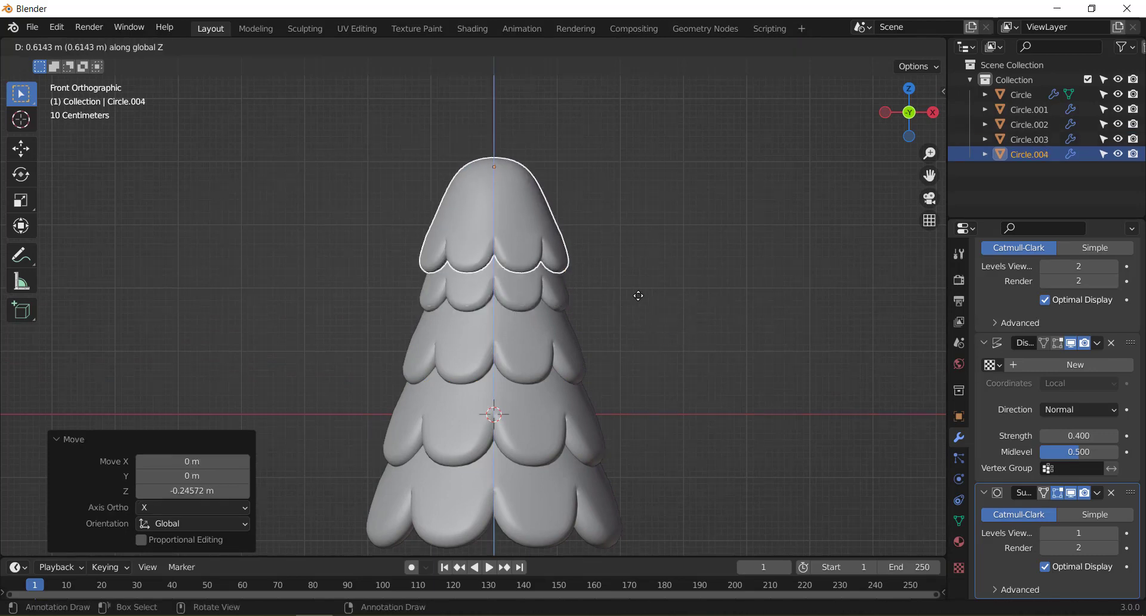
pyautogui.click(638, 287)
pyautogui.press('s')
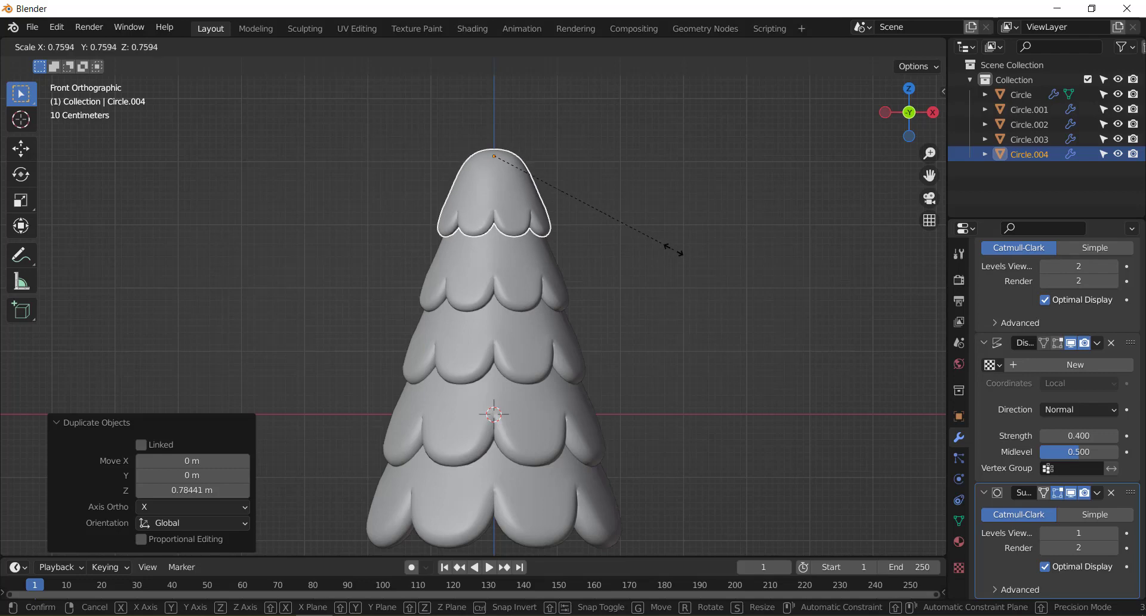
pyautogui.click(656, 238)
pyautogui.press('g')
pyautogui.press('z')
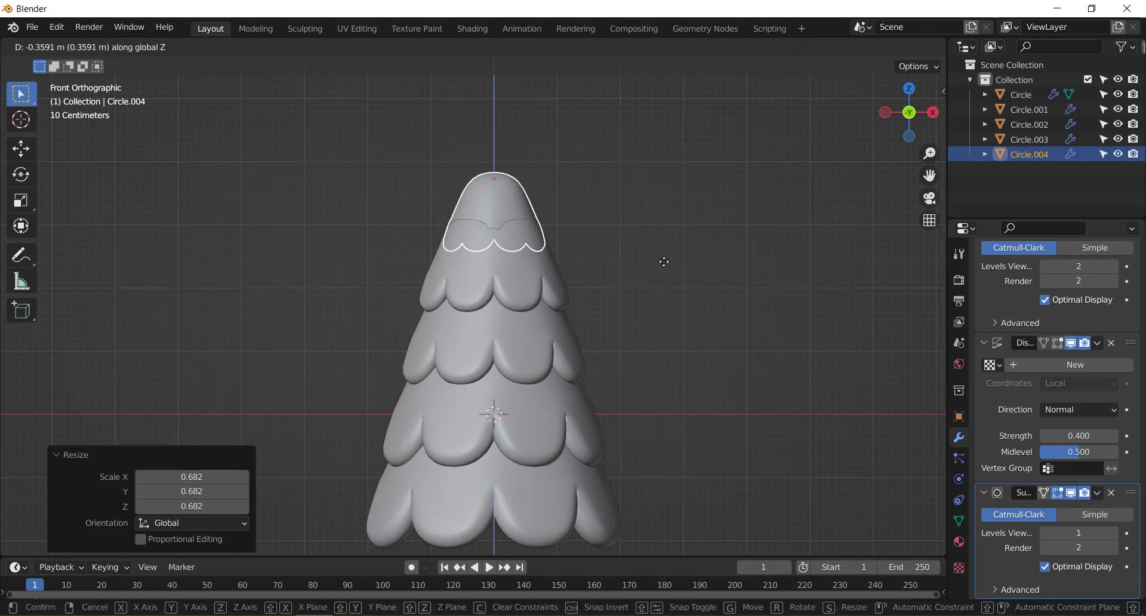
pyautogui.click(664, 259)
# Enlarge the fifth tier slightly, adjust its height, then deselect everything.
pyautogui.press('s')
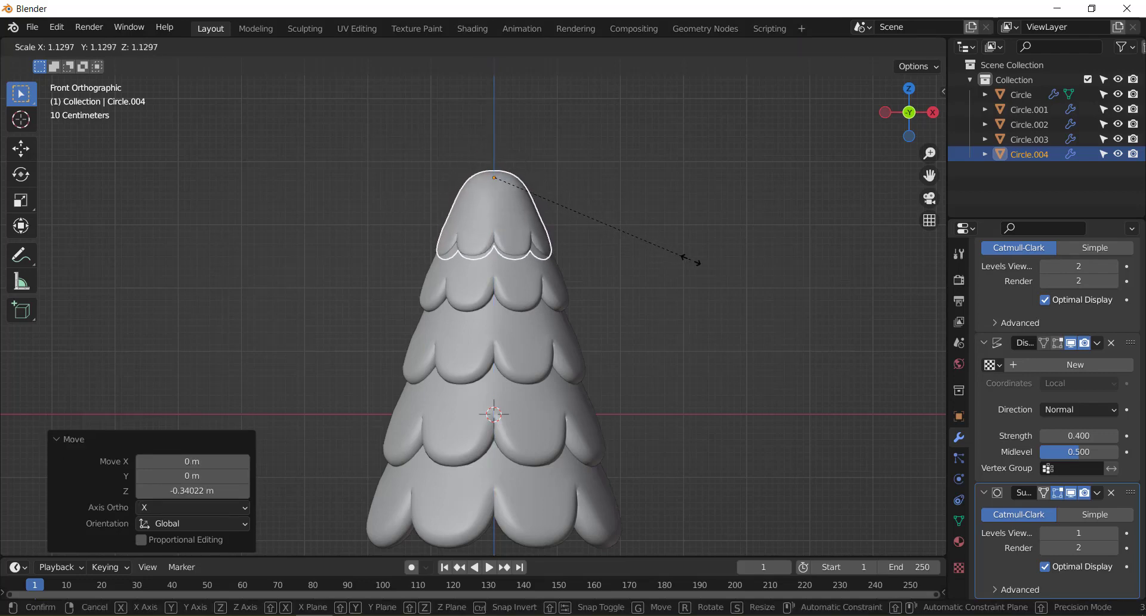
pyautogui.click(686, 258)
pyautogui.press('g')
pyautogui.press('z')
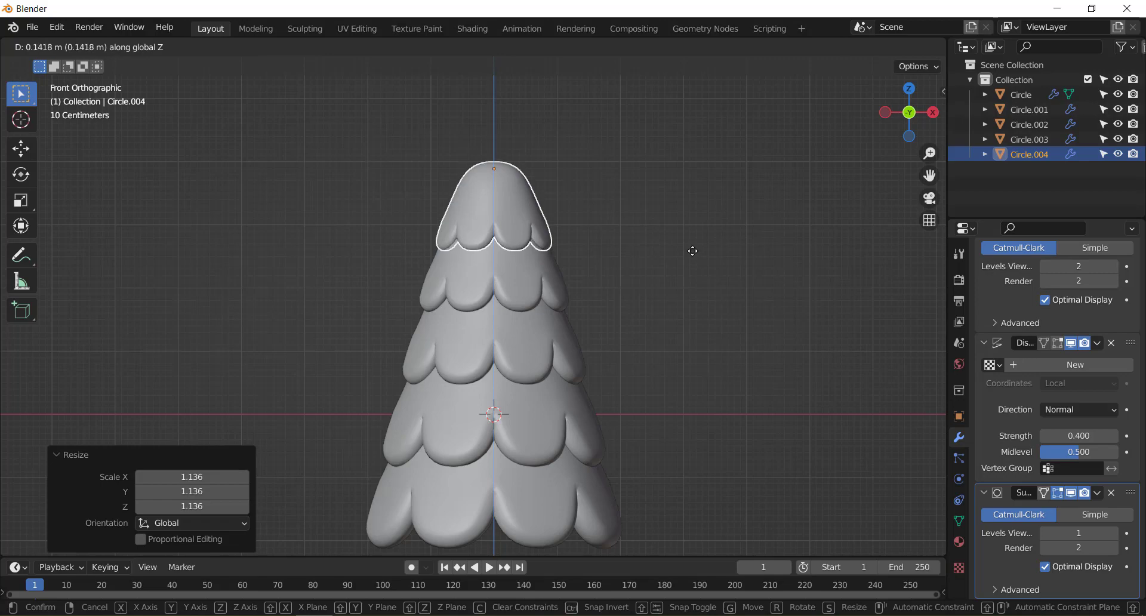
pyautogui.click(692, 250)
pyautogui.click(701, 325)
pyautogui.moveTo(701, 324)
pyautogui.mouseDown(button='middle')
pyautogui.moveTo(510, 350)
pyautogui.moveTo(337, 327)
pyautogui.moveTo(541, 206)
pyautogui.moveTo(585, 392)
pyautogui.moveTo(373, 362)
pyautogui.moveTo(639, 341)
pyautogui.moveTo(519, 349)
pyautogui.moveTo(553, 352)
pyautogui.mouseUp(button='middle')
# Frame the five-tier tree in front view and open the Shift+A Add menu.
pyautogui.press('KP_1')
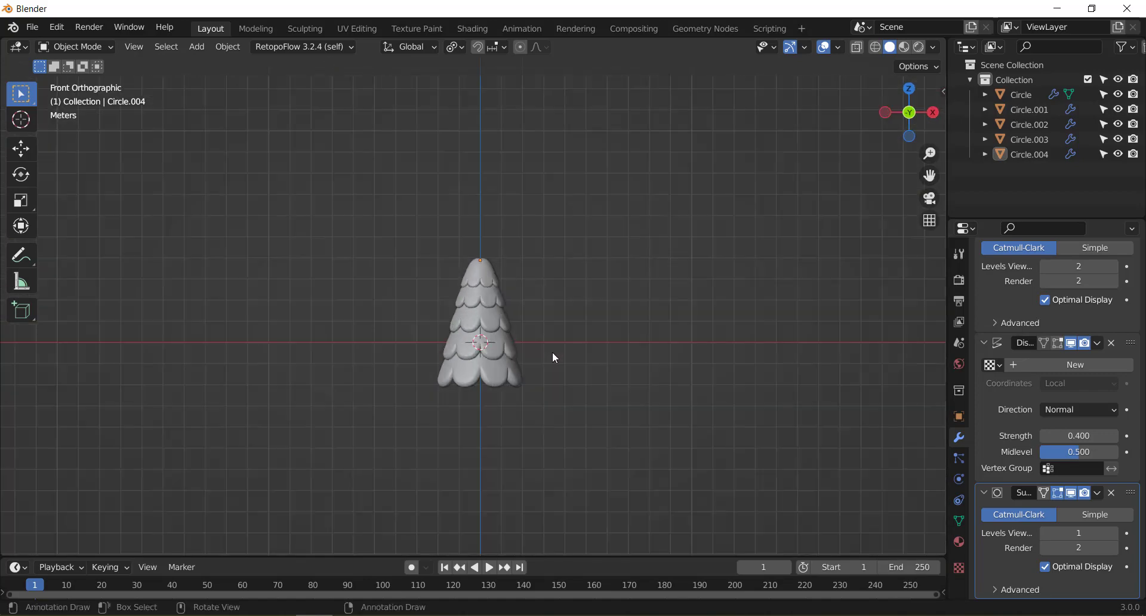
pyautogui.scroll(4, 554, 357)
pyautogui.scroll(2, 567, 364)
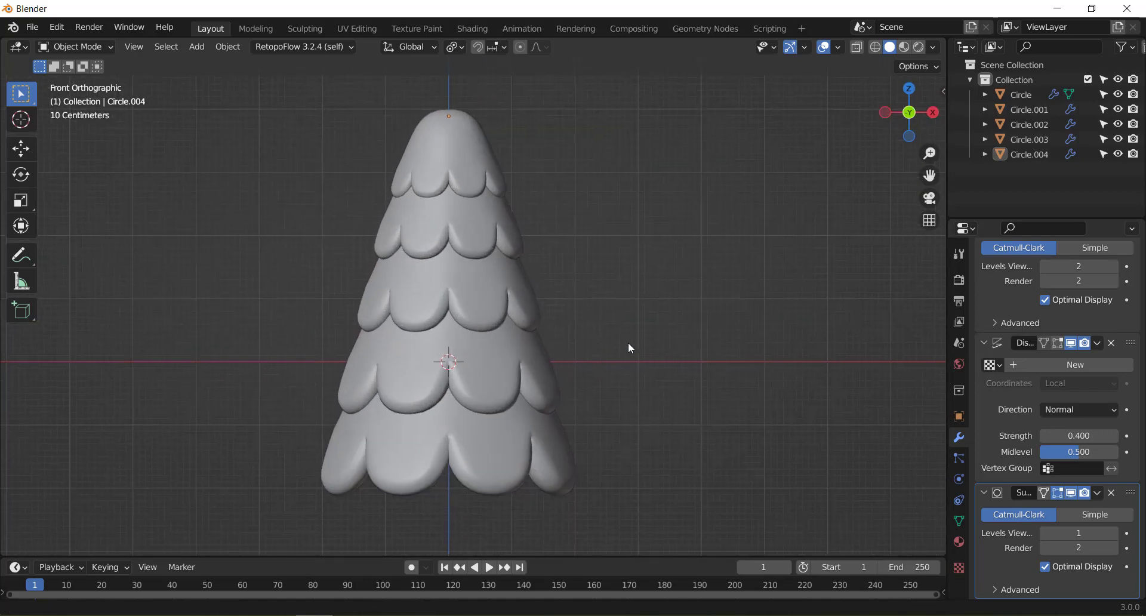
pyautogui.keyDown('shift'); pyautogui.moveTo(628, 342); pyautogui.dragTo(647, 339, button='middle'); pyautogui.keyUp('shift')
pyautogui.scroll(-3, 597, 376)
pyautogui.scroll(1, 553, 416)
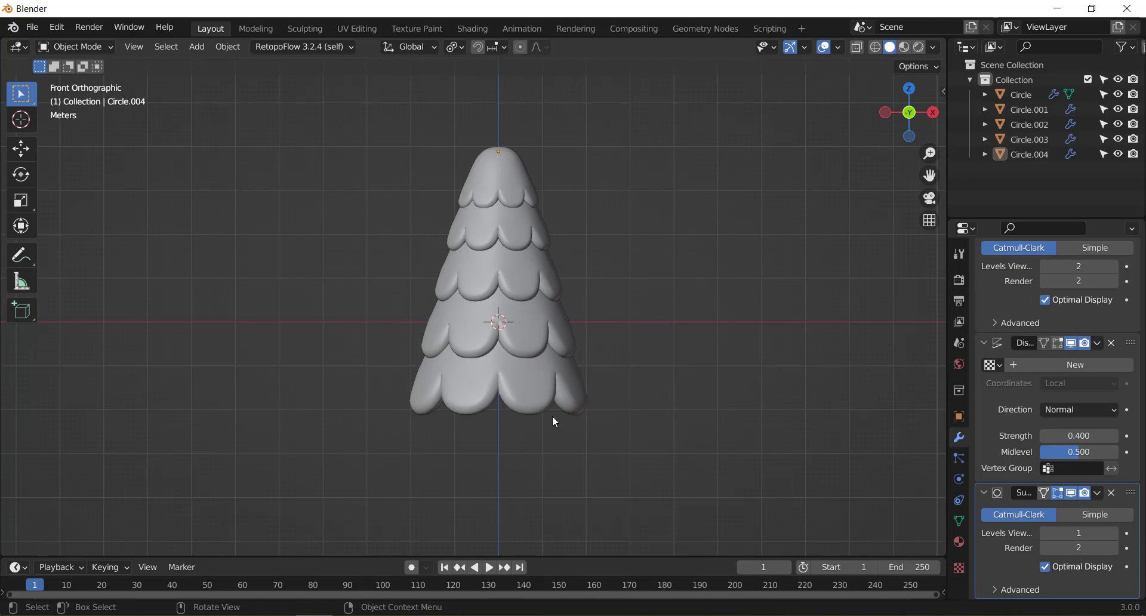
pyautogui.hotkey('shift', 'a')
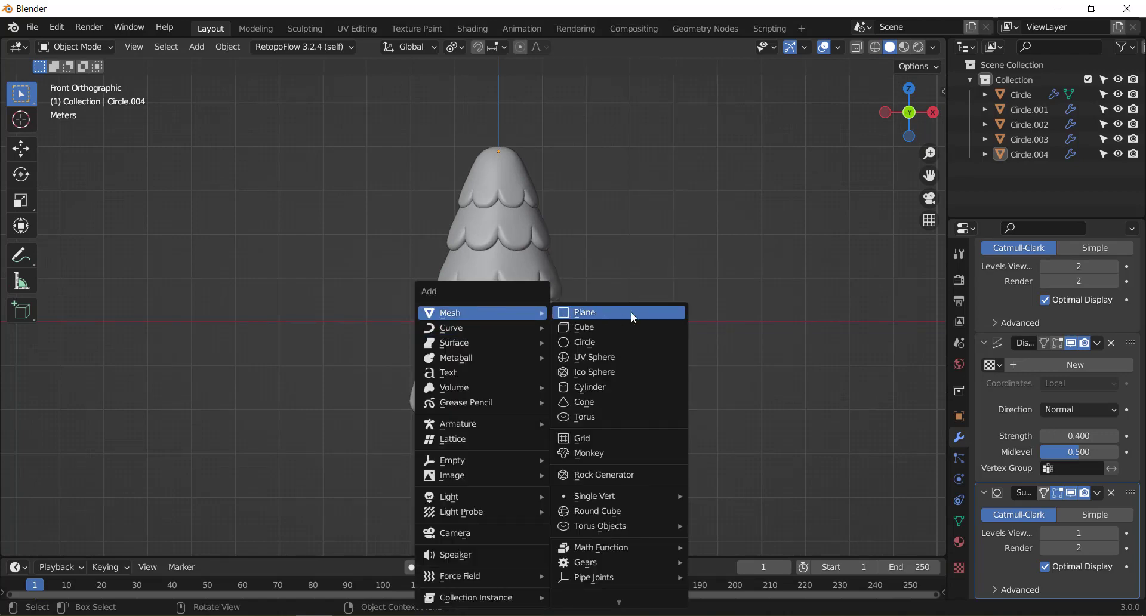
# Add a cylinder, move it down along Z beneath the tree, and scale it smaller.
pyautogui.click(603, 388)
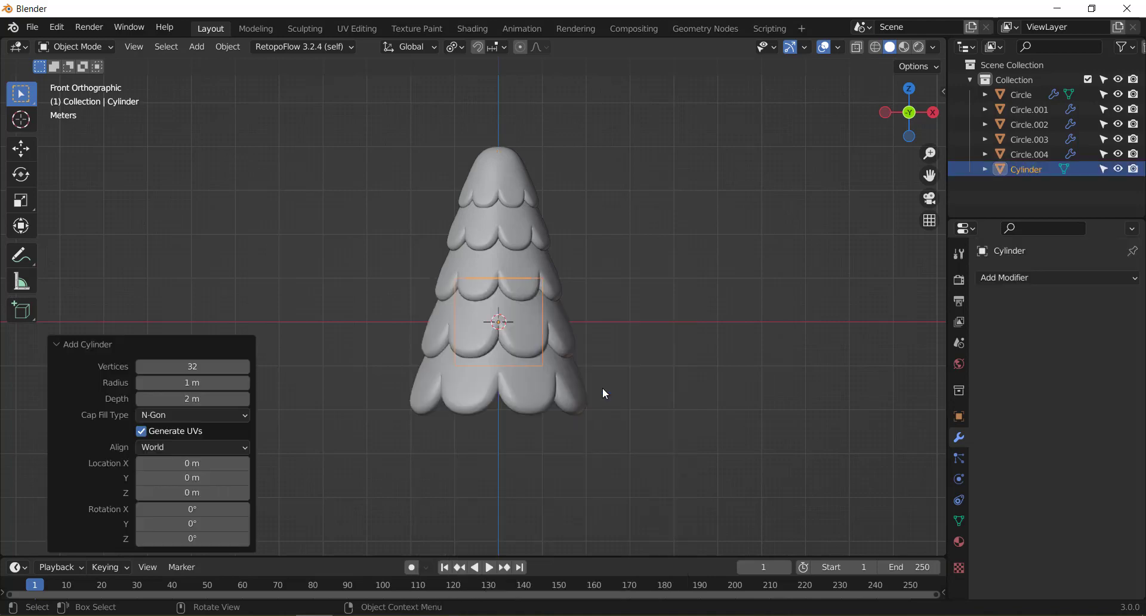
pyautogui.press('g')
pyautogui.press('z')
pyautogui.click(601, 437)
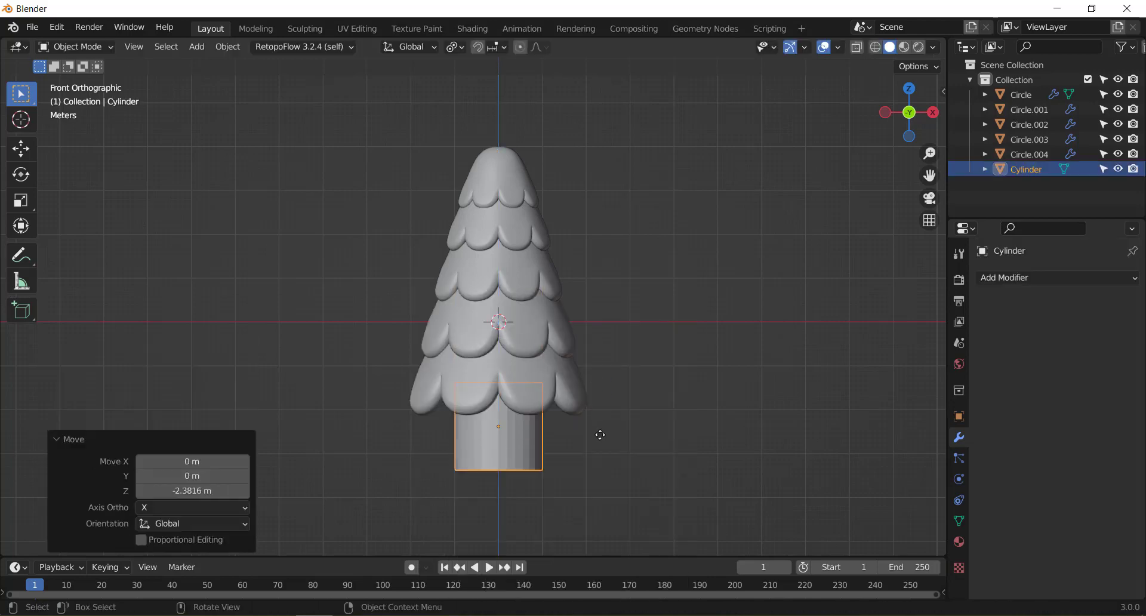
pyautogui.keyDown('ctrl'); pyautogui.scroll(-2, 560, 461); pyautogui.keyUp('ctrl')
pyautogui.scroll(3, 573, 458)
pyautogui.keyDown('shift'); pyautogui.moveTo(586, 457); pyautogui.dragTo(593, 392, button='middle'); pyautogui.keyUp('shift')
pyautogui.press('s')
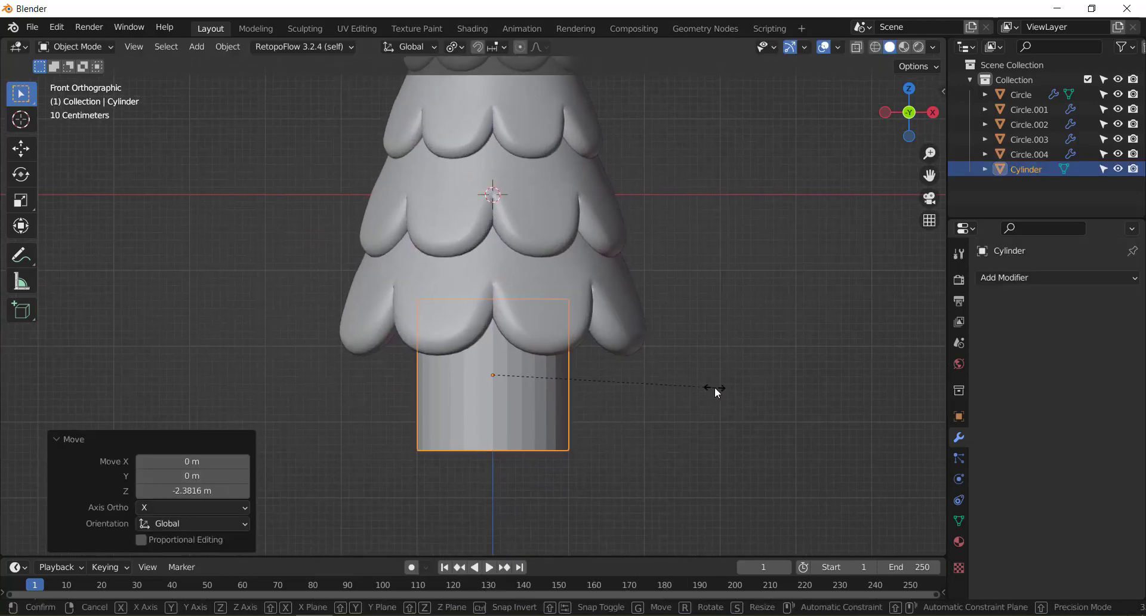
pyautogui.click(615, 386)
# In Edit Mode, stretch the cylinder taller along Z and raise it under the bottom tier.
pyautogui.press('Tab')
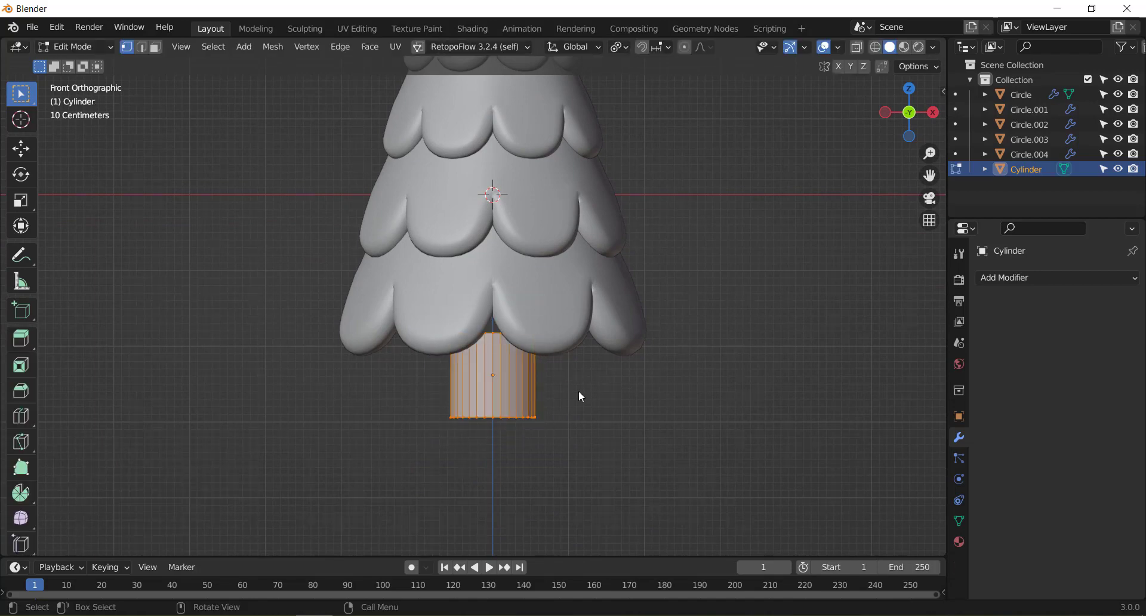
pyautogui.press('s')
pyautogui.press('z')
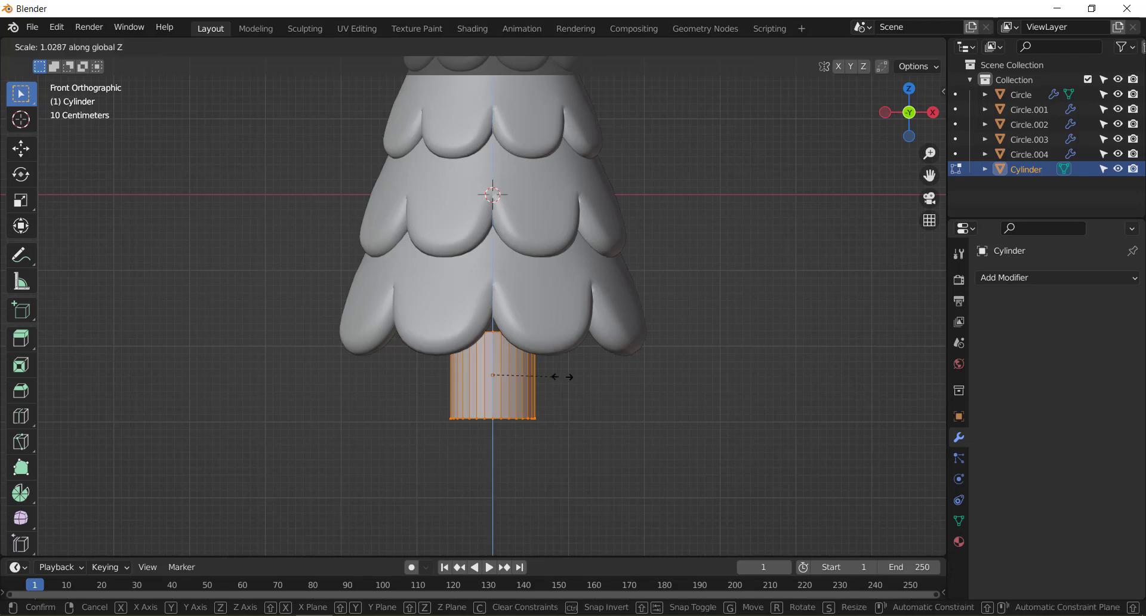
pyautogui.click(613, 380)
pyautogui.press('g')
pyautogui.press('z')
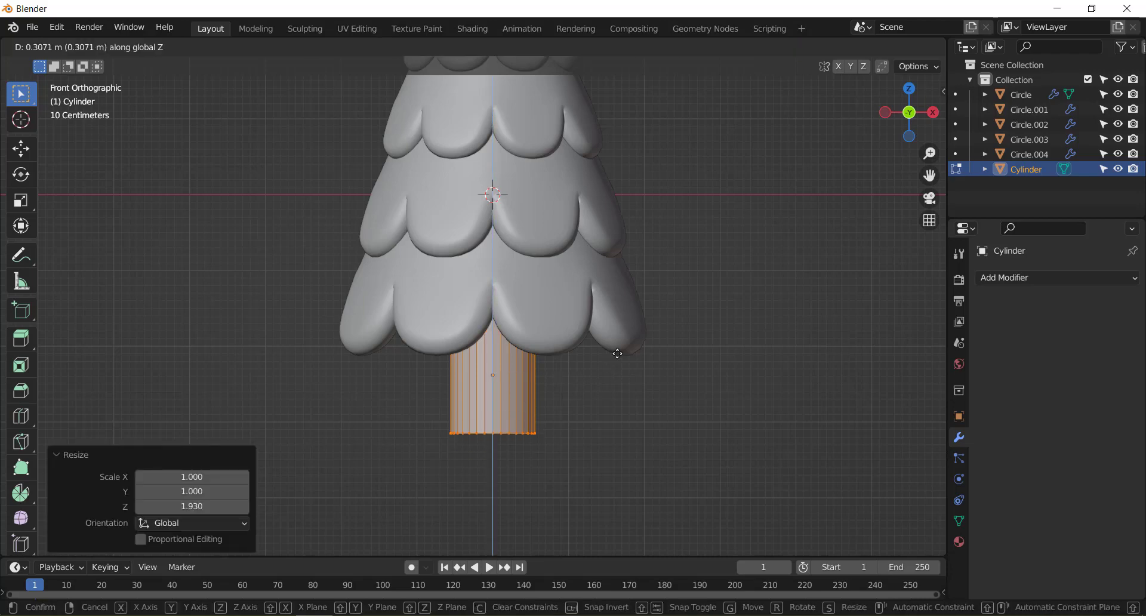
pyautogui.click(620, 344)
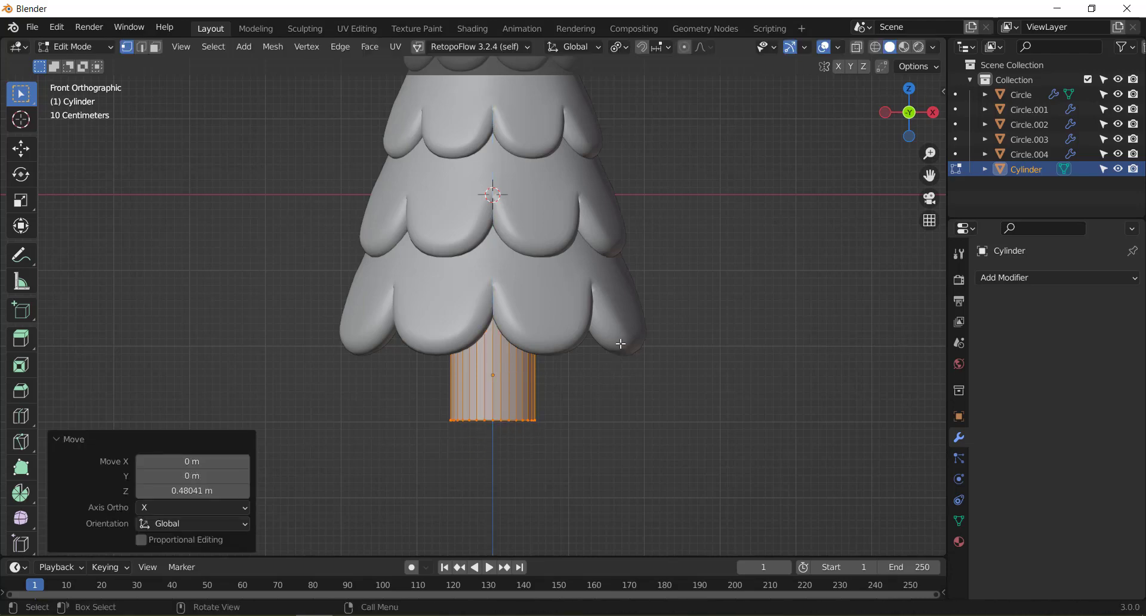
pyautogui.press('Tab')
# In wireframe view, box-select the trunk's top ring and scale it to 0.69.
pyautogui.click(663, 393)
pyautogui.press('z')
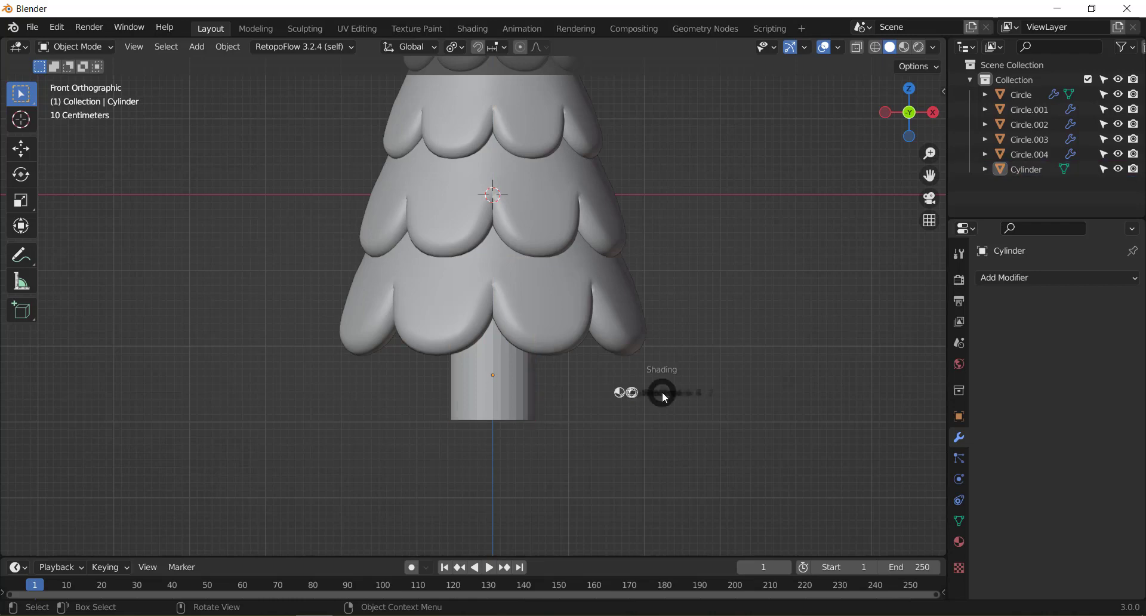
pyautogui.press('z')
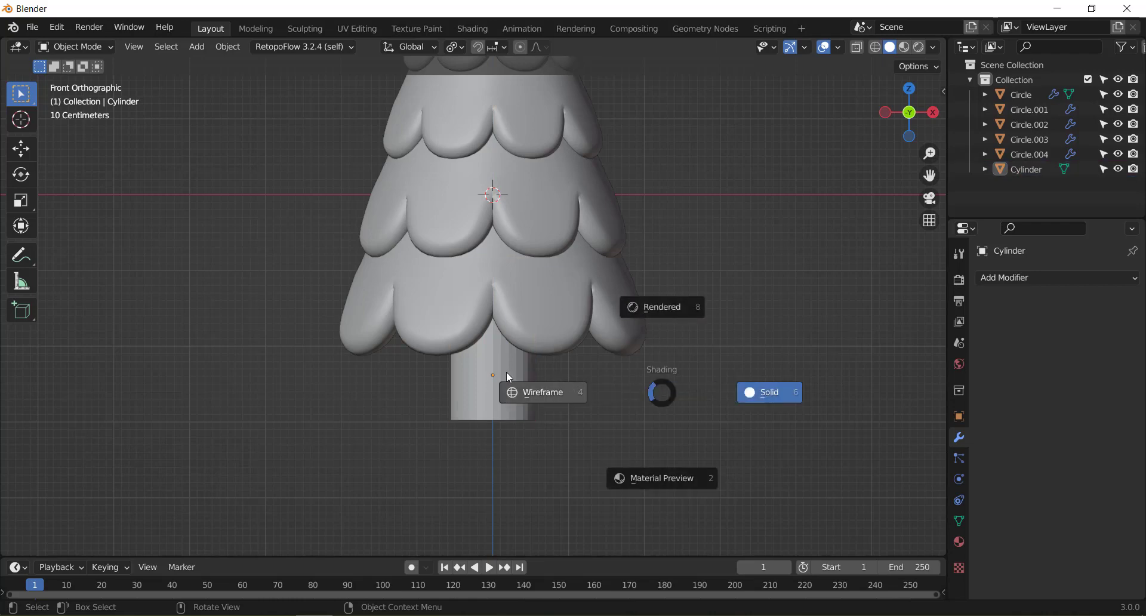
pyautogui.click(523, 401)
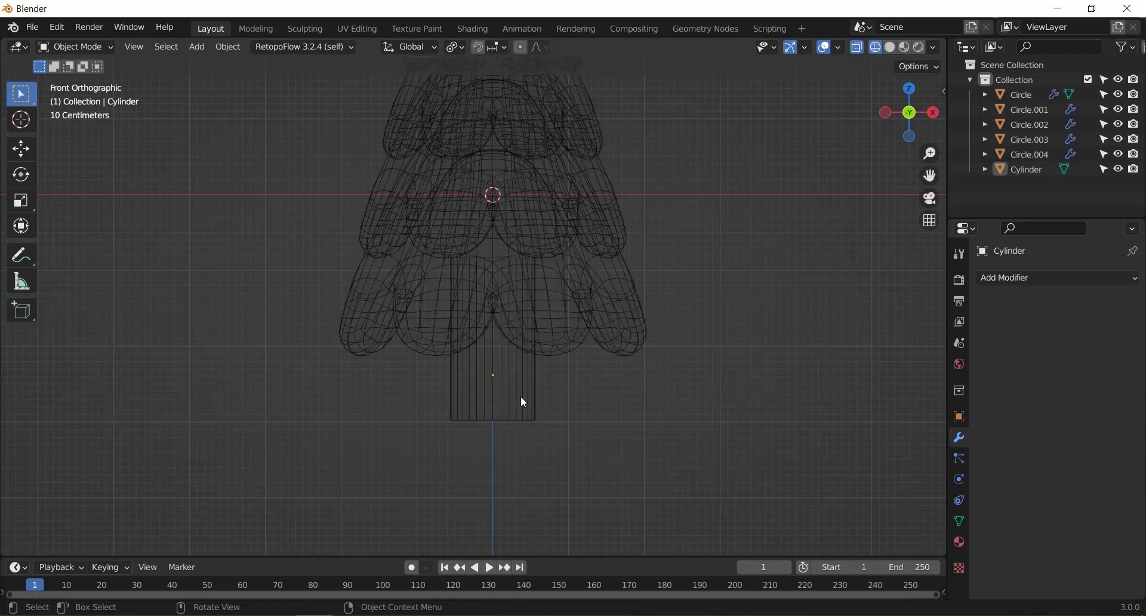
pyautogui.click(523, 401)
pyautogui.press('Tab')
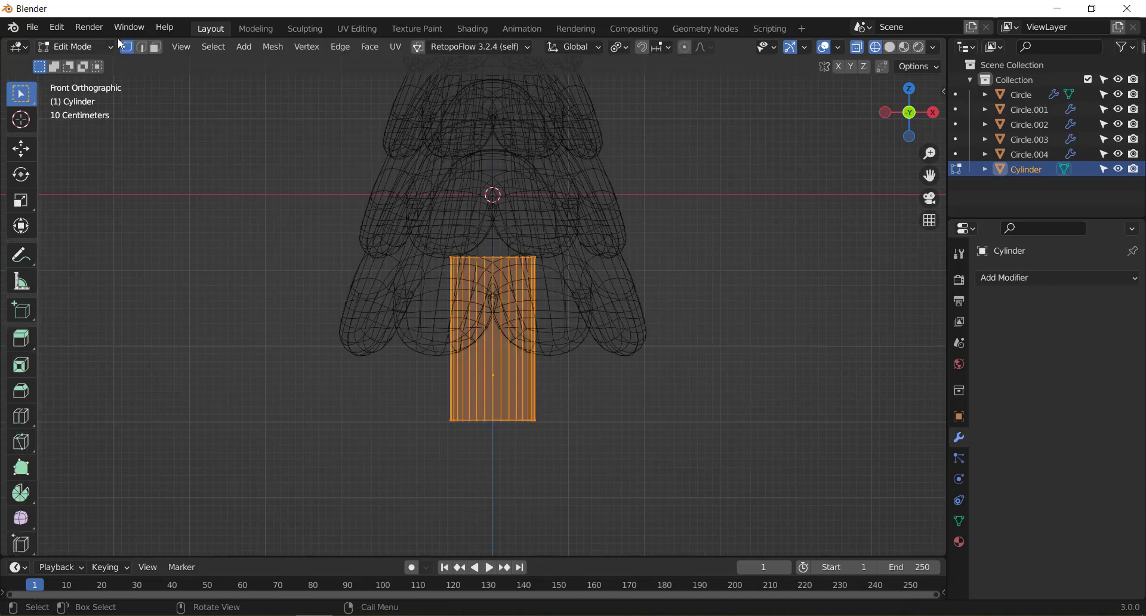
pyautogui.click(324, 207)
pyautogui.moveTo(324, 207); pyautogui.dragTo(540, 263)
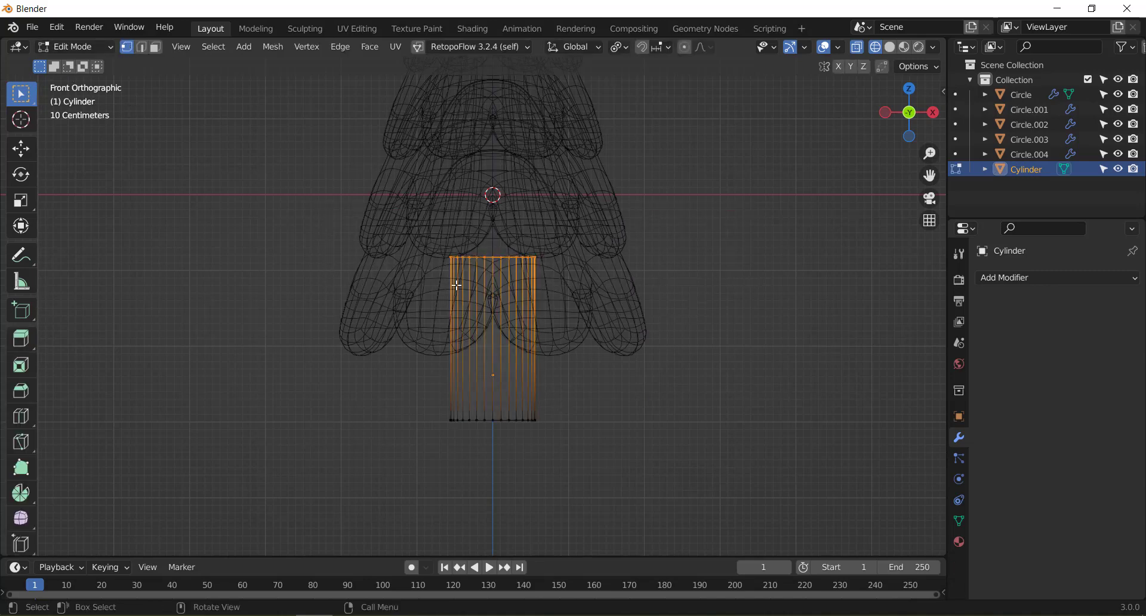
pyautogui.press('s')
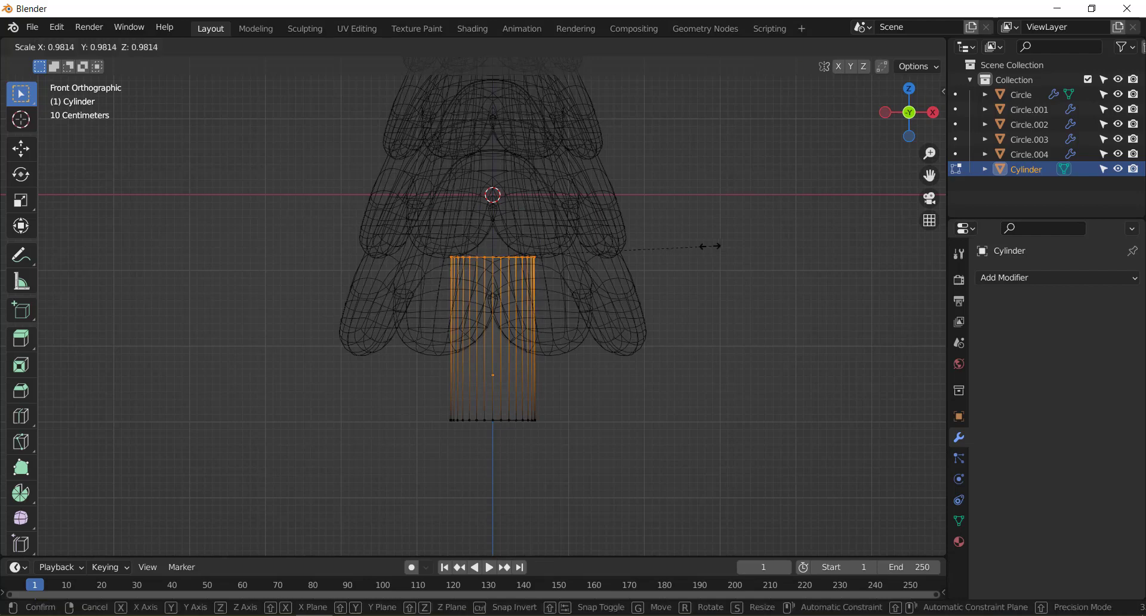
pyautogui.click(646, 247)
pyautogui.press('Tab')
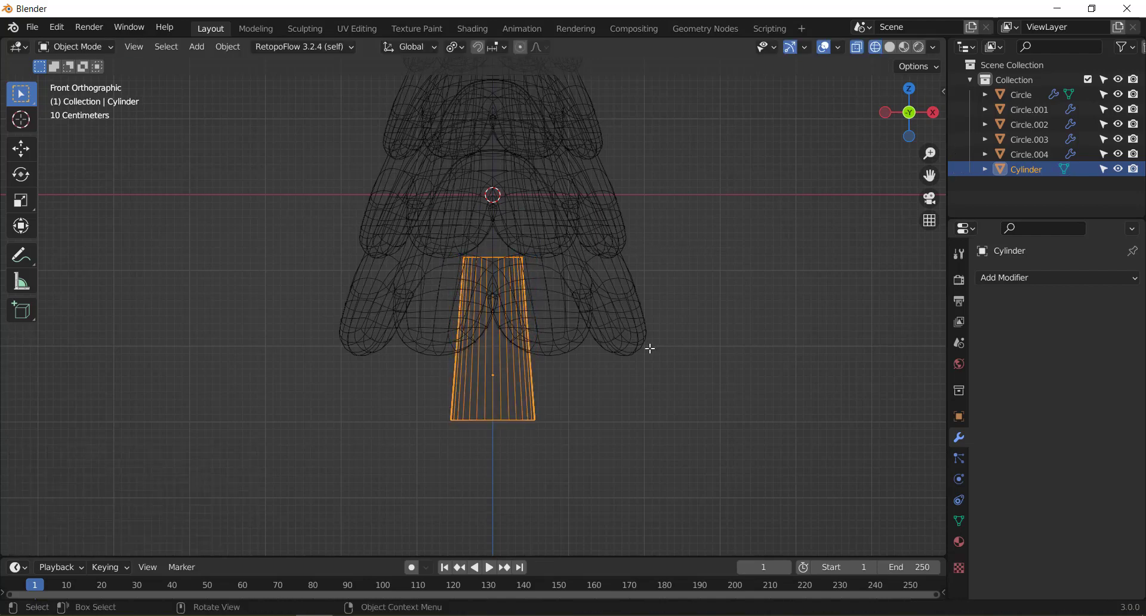
# Switch the viewport to Material Preview shading and bring up the trunk's context menu.
pyautogui.press('z')
pyautogui.click(657, 441)
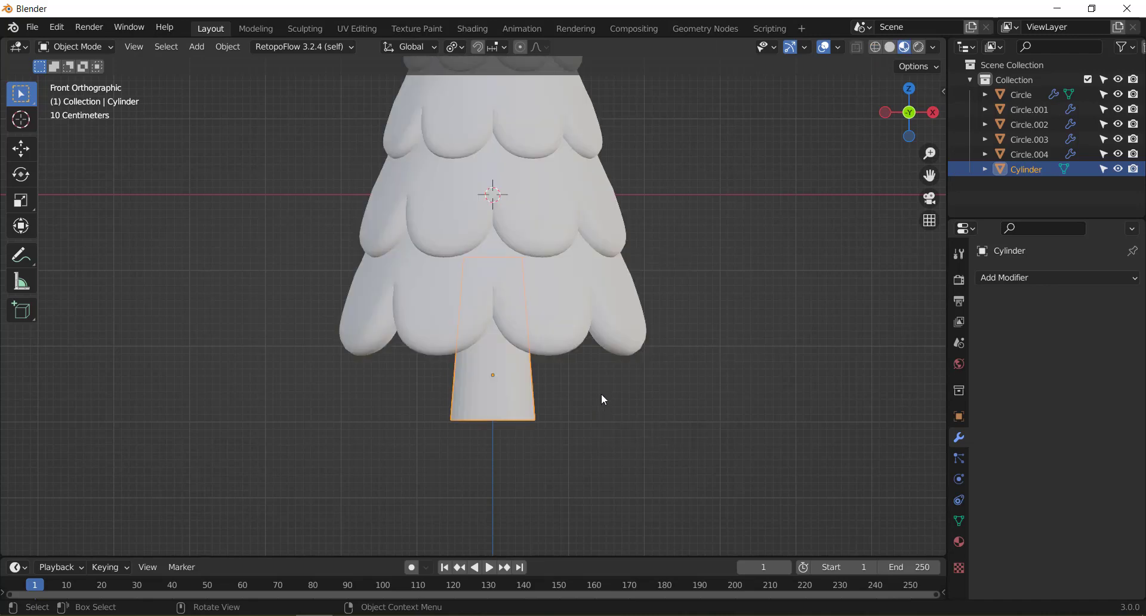
pyautogui.scroll(-5, 603, 398)
pyautogui.rightClick(454, 342)
# Shade the trunk smooth and raise its top ring 1.426 m along Z inside the tiers.
pyautogui.click(453, 341)
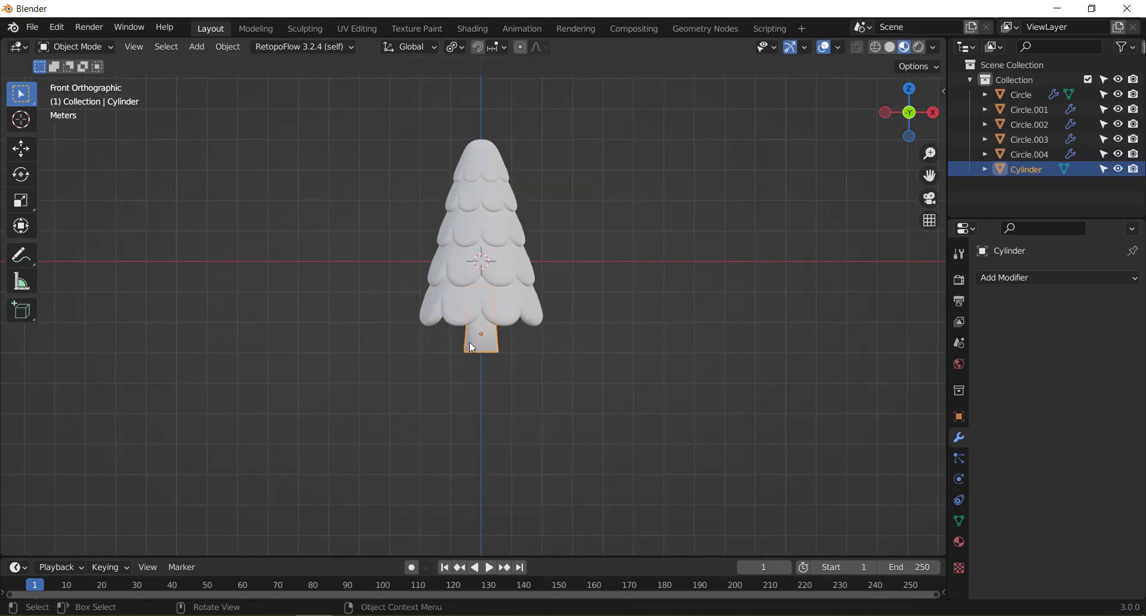
pyautogui.scroll(4, 472, 346)
pyautogui.moveTo(525, 346)
pyautogui.mouseDown(button='middle')
pyautogui.moveTo(571, 314)
pyautogui.moveTo(564, 275)
pyautogui.moveTo(517, 309)
pyautogui.moveTo(453, 253)
pyautogui.moveTo(501, 281)
pyautogui.moveTo(532, 234)
pyautogui.moveTo(522, 185)
pyautogui.mouseUp(button='middle')
pyautogui.press('Tab')
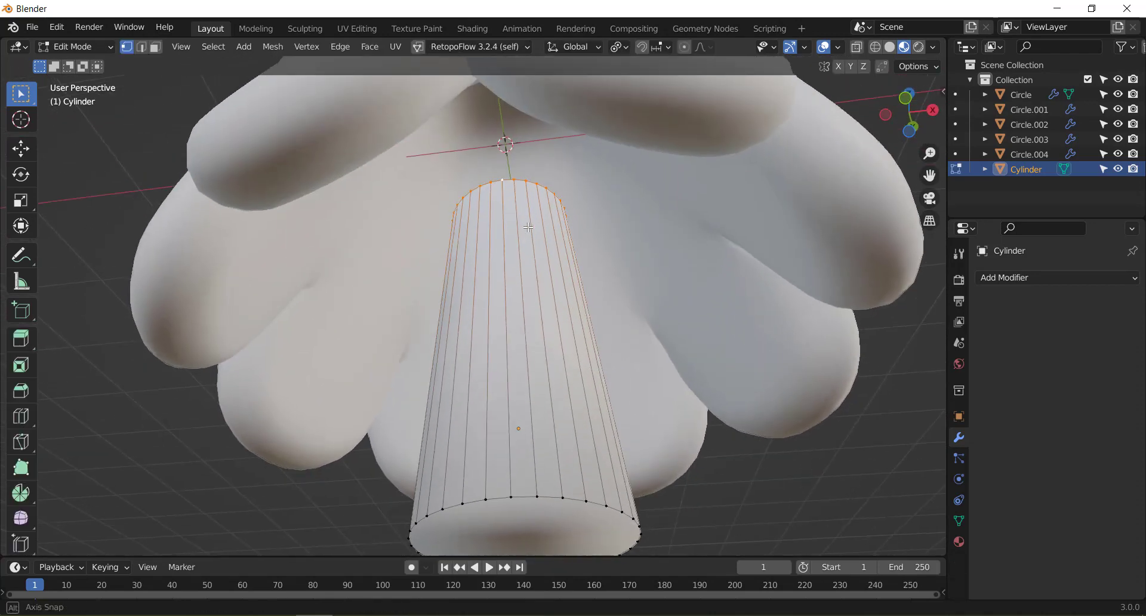
pyautogui.press('g')
pyautogui.press('z')
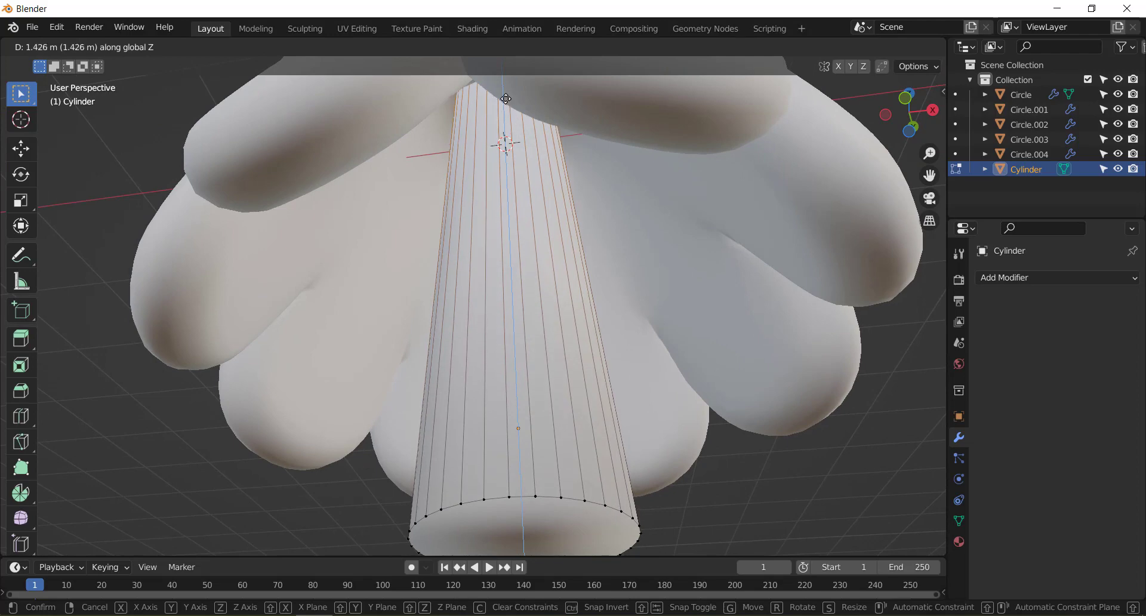
pyautogui.click(506, 143)
# Return to Object Mode and frame the whole tree in front orthographic view.
pyautogui.scroll(-6, 511, 236)
pyautogui.press('Tab')
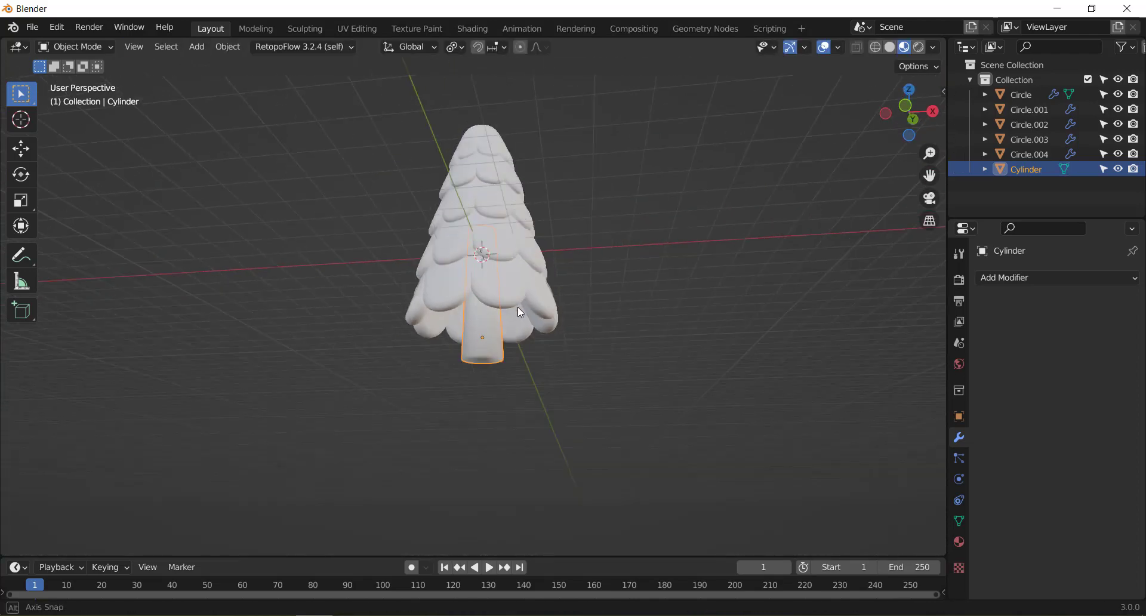
pyautogui.press('KP_1')
pyautogui.press('KP_5')
pyautogui.click(648, 275)
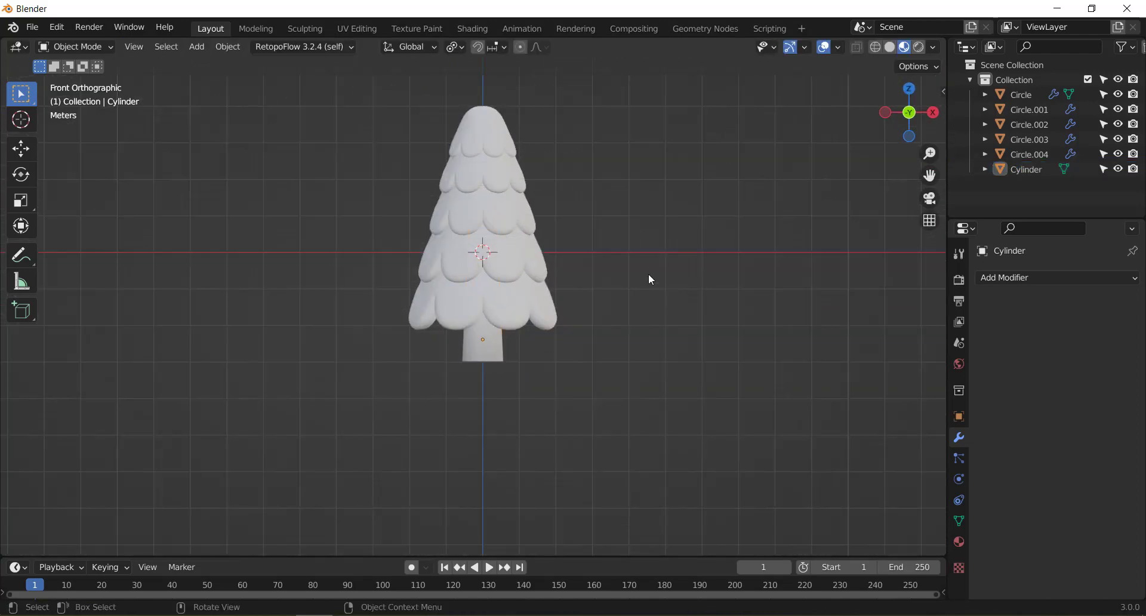
pyautogui.scroll(2, 563, 299)
pyautogui.keyDown('shift'); pyautogui.moveTo(561, 341); pyautogui.dragTo(561, 442, button='middle'); pyautogui.keyUp('shift')
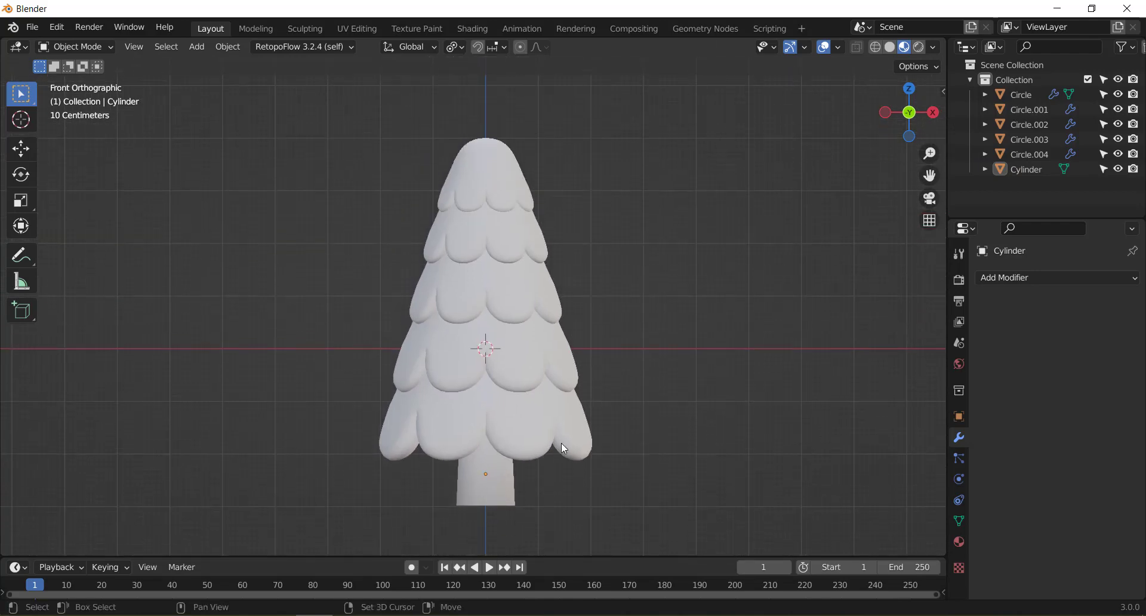
# Select each tier from Circle to Circle.004 to review its modifiers, then reselect Circle.
pyautogui.click(507, 413)
pyautogui.click(507, 352)
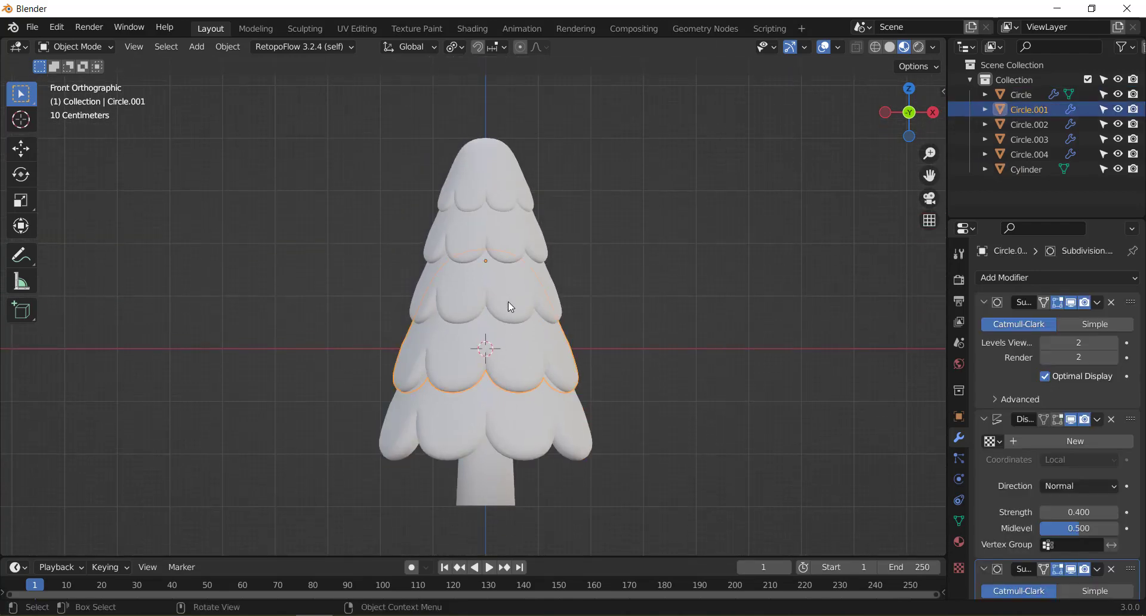
pyautogui.click(506, 286)
pyautogui.click(507, 236)
pyautogui.click(498, 178)
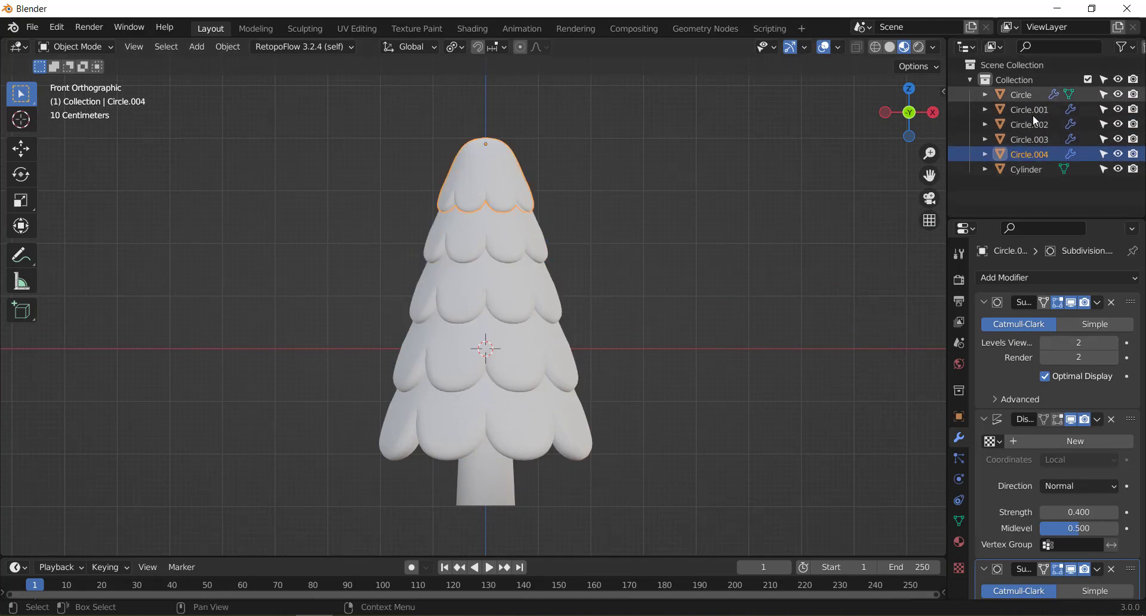
pyautogui.click(642, 423)
pyautogui.click(527, 427)
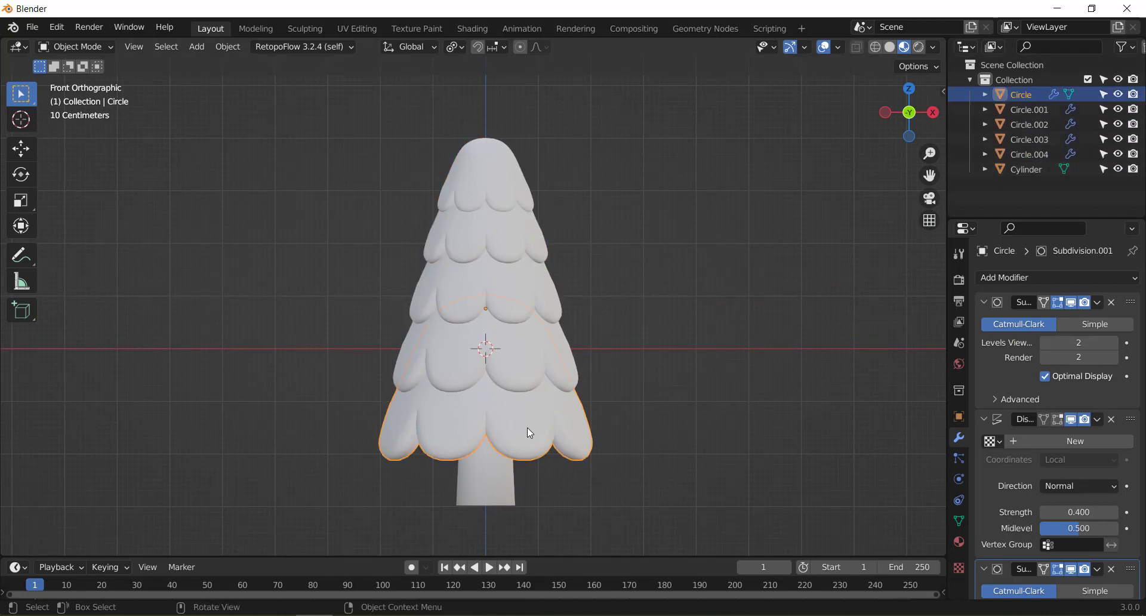
# Collapse the bottom tier's Displace and second Subdivision modifier panels.
pyautogui.scroll(1, 635, 463)
pyautogui.scroll(1, 635, 463)
pyautogui.press('Tab')
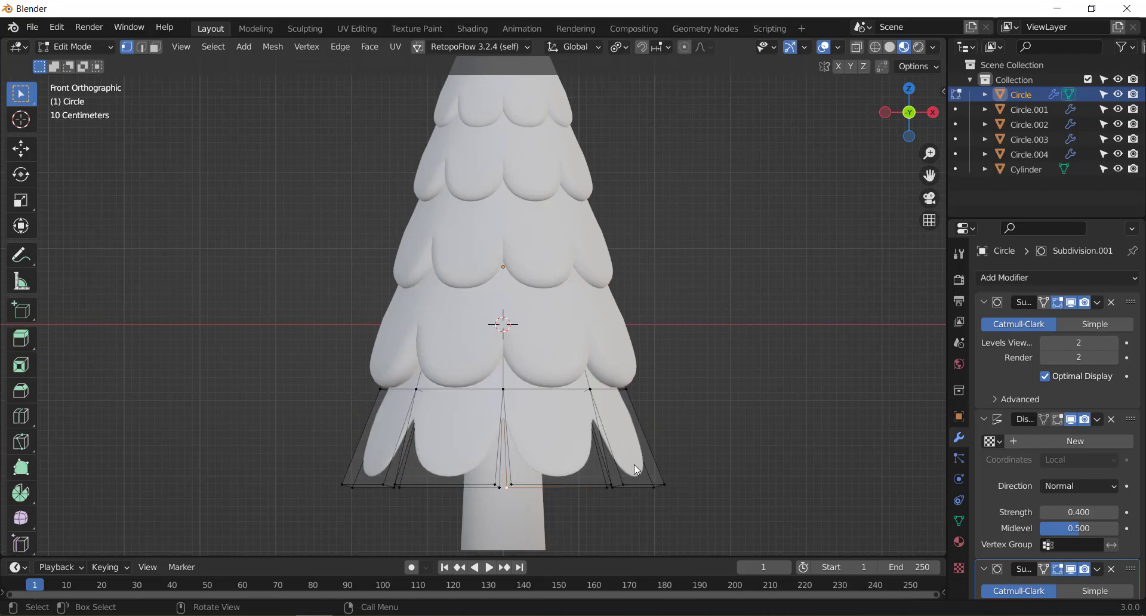
pyautogui.press('Tab')
pyautogui.click(983, 419)
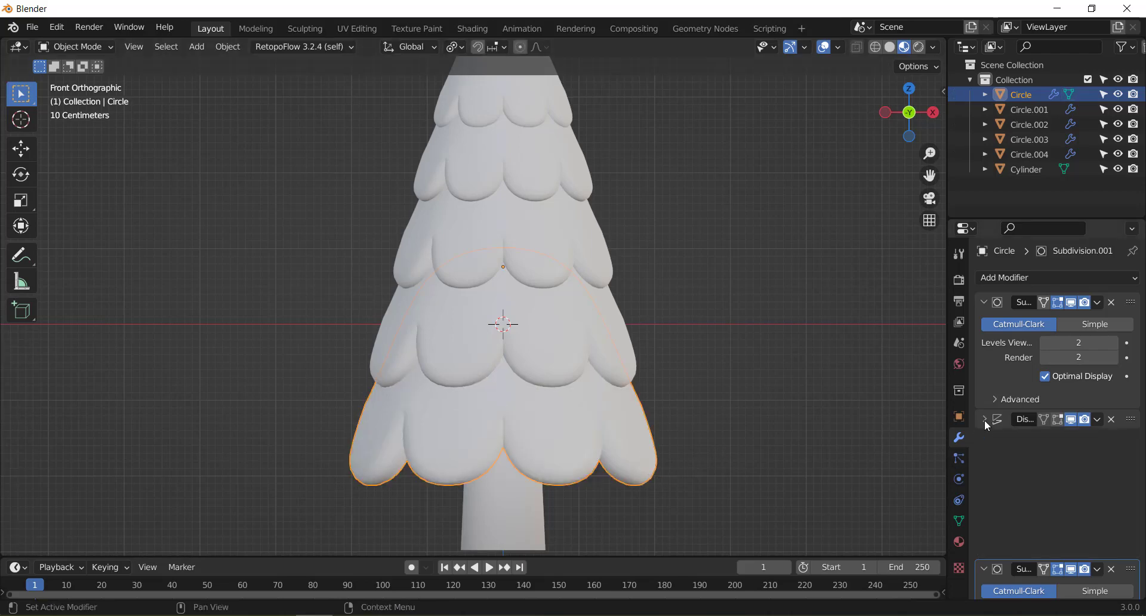
pyautogui.click(984, 439)
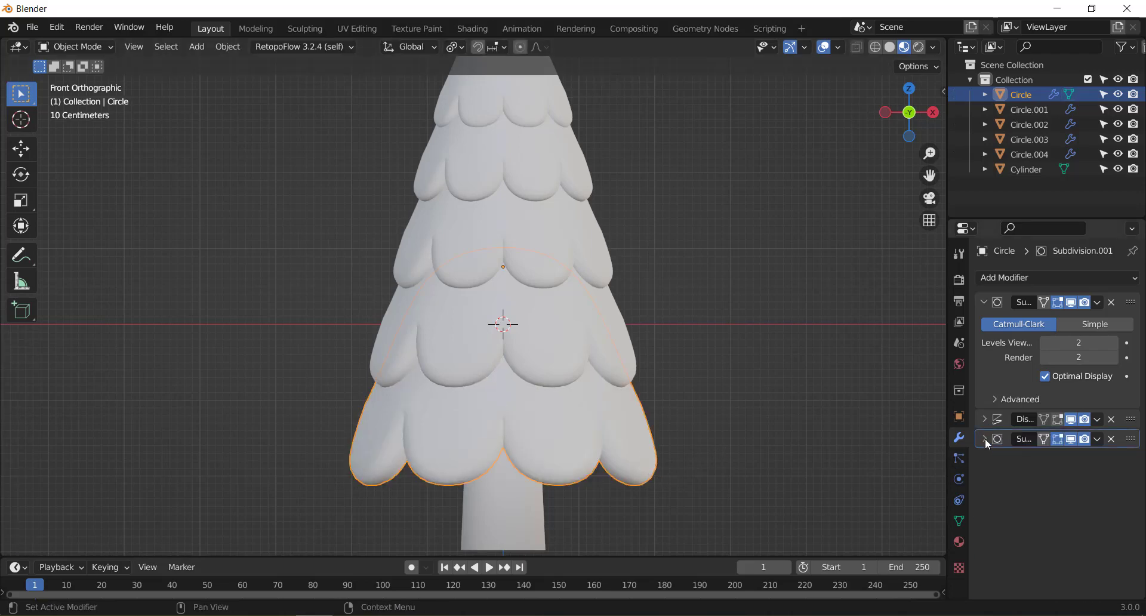
pyautogui.click(682, 444)
pyautogui.hotkey('ctrl', 'z')
pyautogui.press('Tab')
pyautogui.press('Tab')
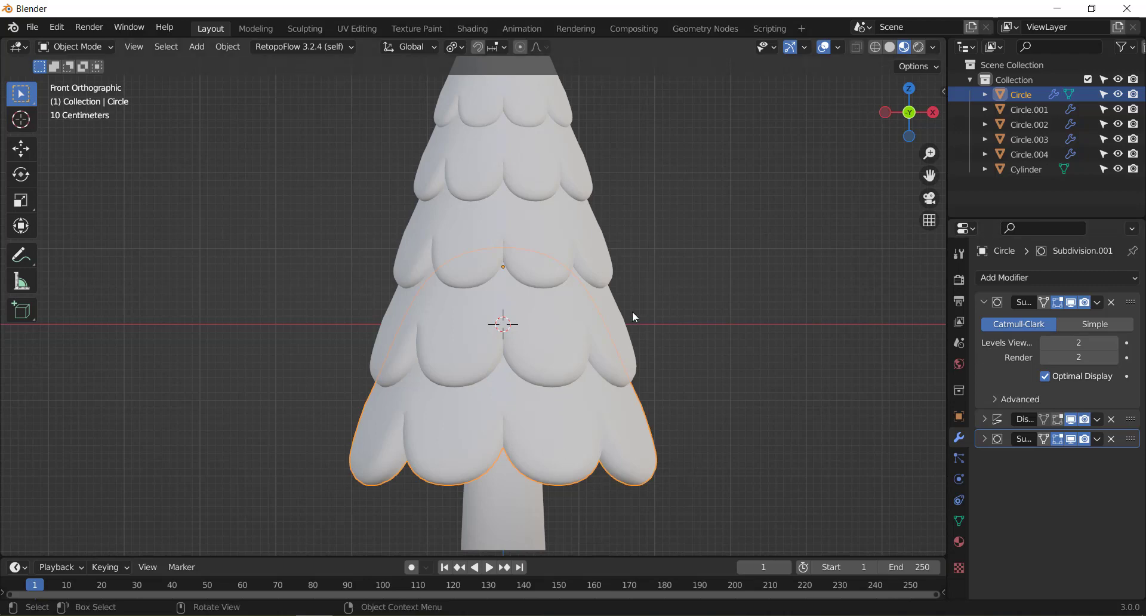
pyautogui.click(817, 381)
pyautogui.click(565, 433)
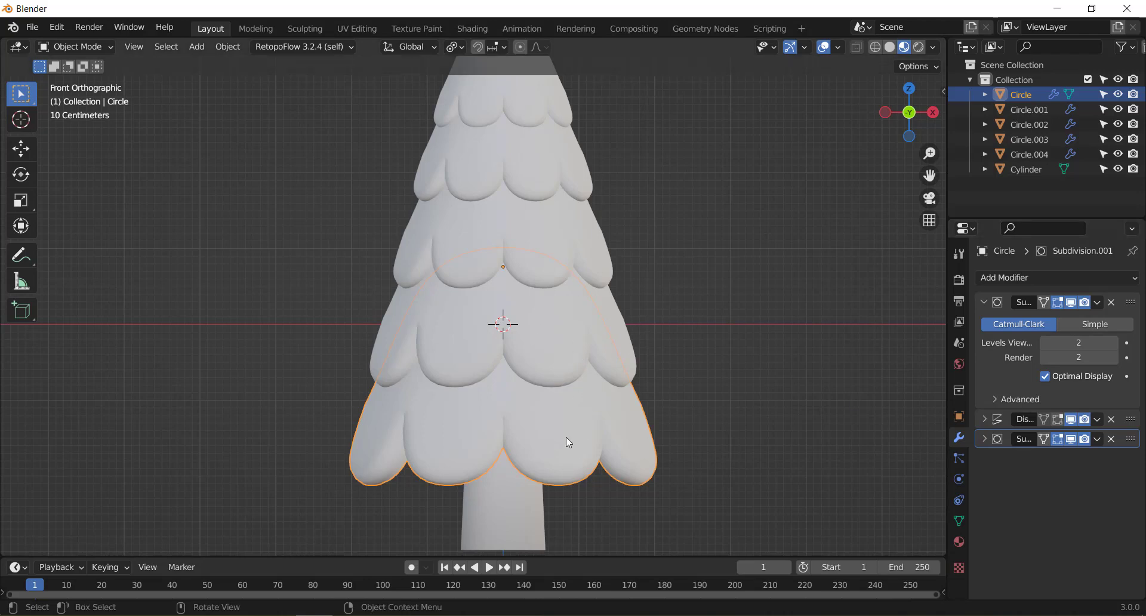
# Apply the Subdivision and Displace modifiers on the bottom canopy tier Circle and check its mesh.
pyautogui.click(991, 358)
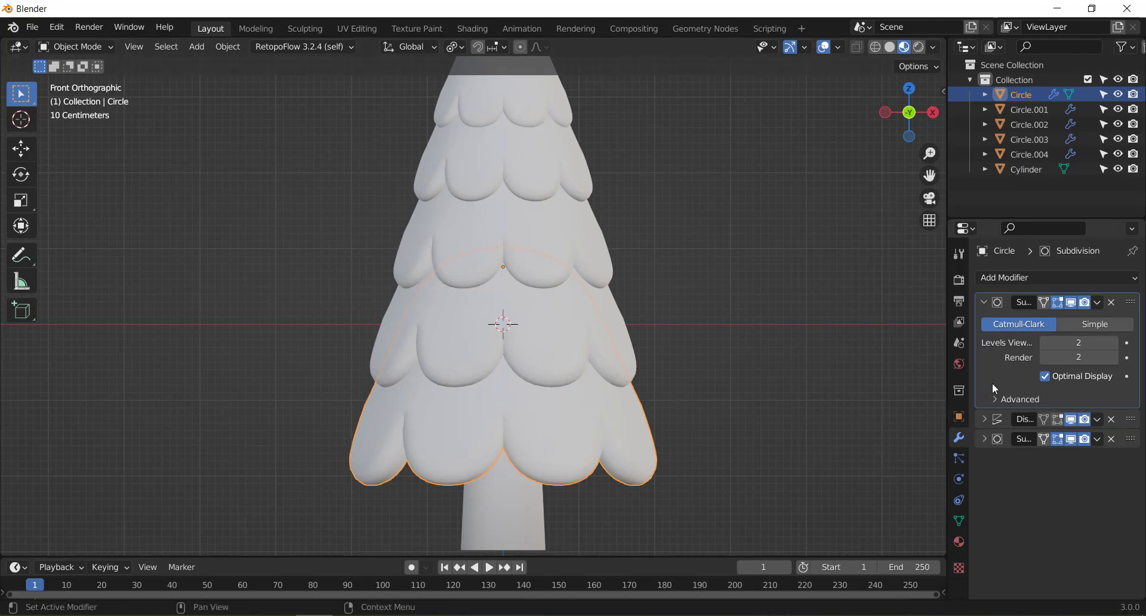
pyautogui.hotkey('ctrl', 'a')
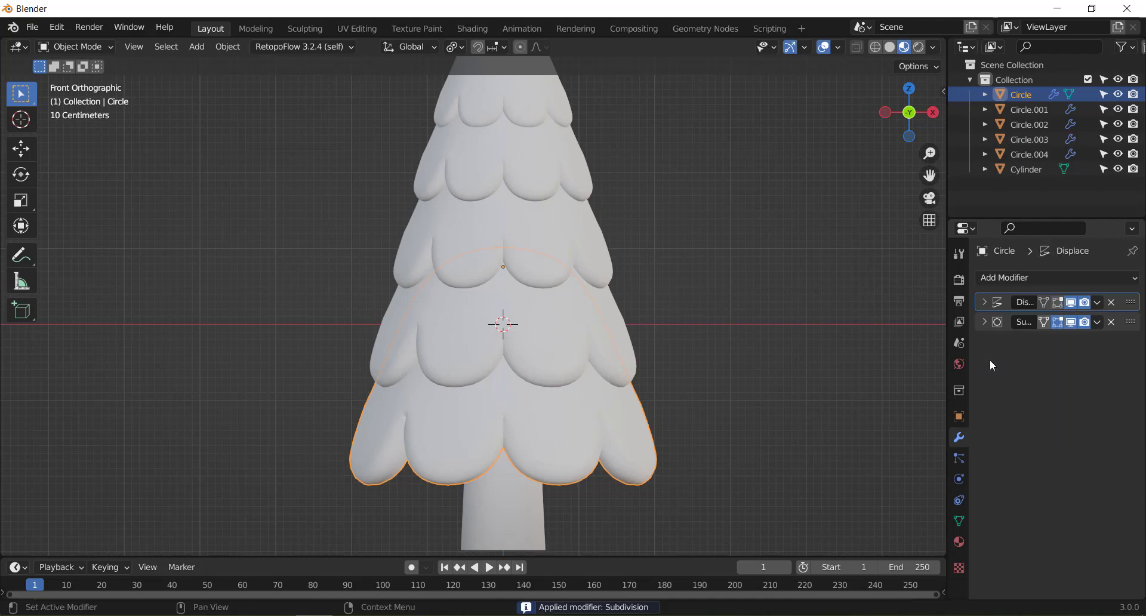
pyautogui.hotkey('ctrl', 'a')
pyautogui.hotkey('ctrl', 'a')
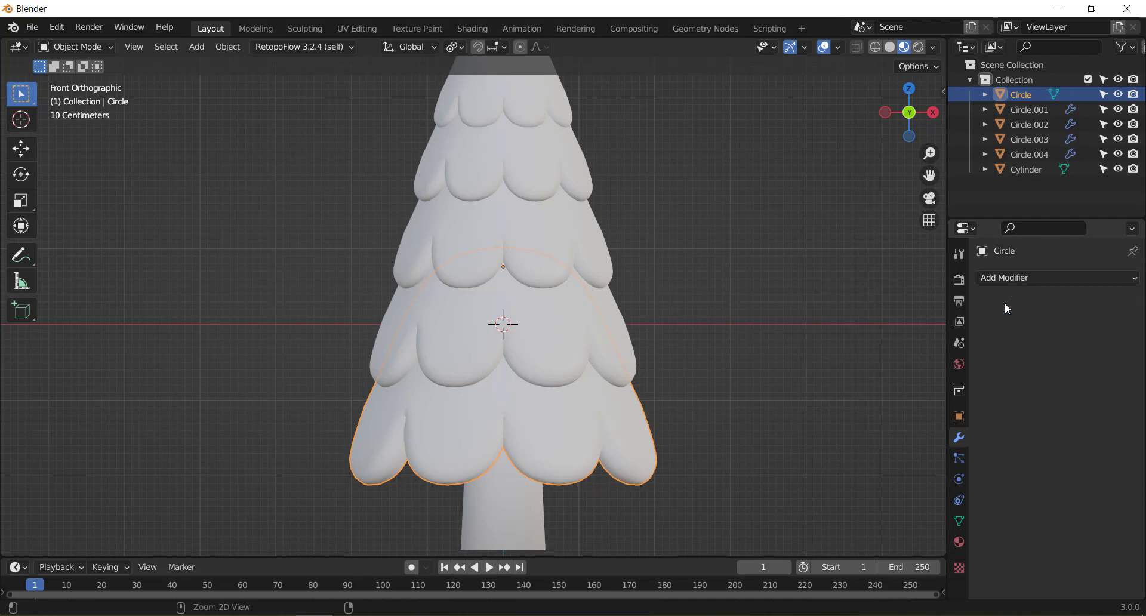
pyautogui.press('Tab')
pyautogui.press('Tab')
pyautogui.press('Tab')
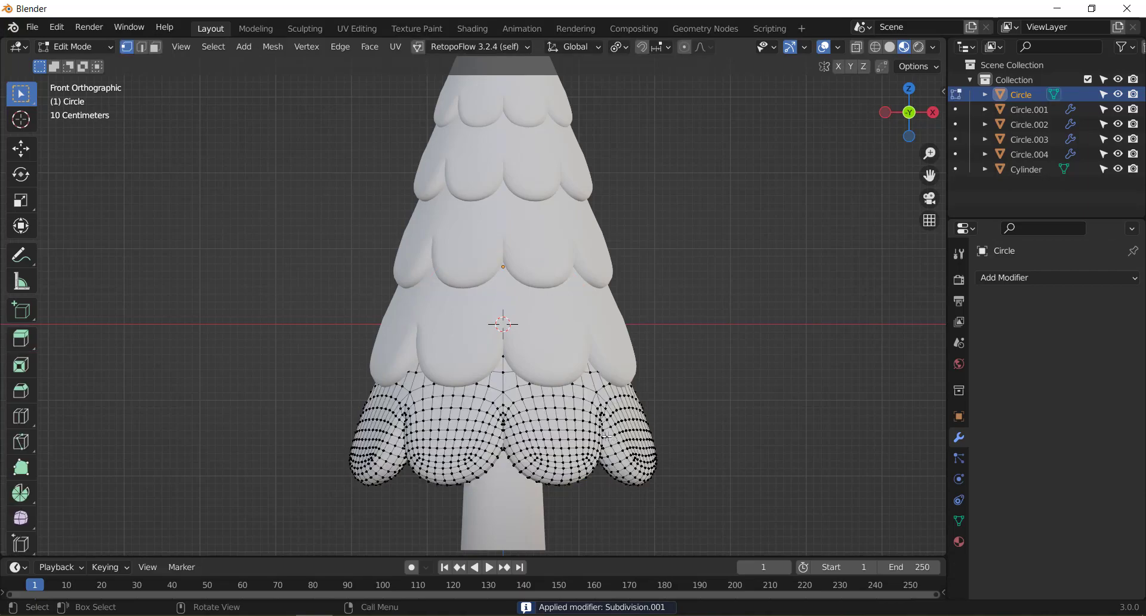
pyautogui.moveTo(610, 438)
pyautogui.mouseDown(button='middle')
pyautogui.moveTo(515, 378)
pyautogui.moveTo(508, 299)
pyautogui.moveTo(504, 320)
pyautogui.mouseUp(button='middle')
pyautogui.press('KP_1')
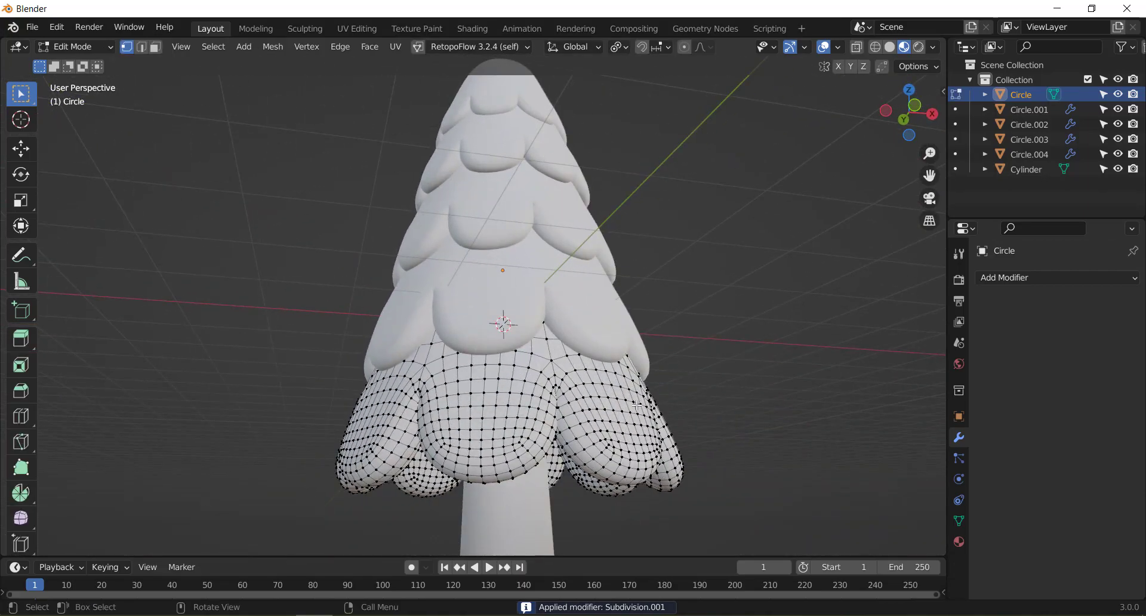
pyautogui.press('Tab')
pyautogui.press('Tab')
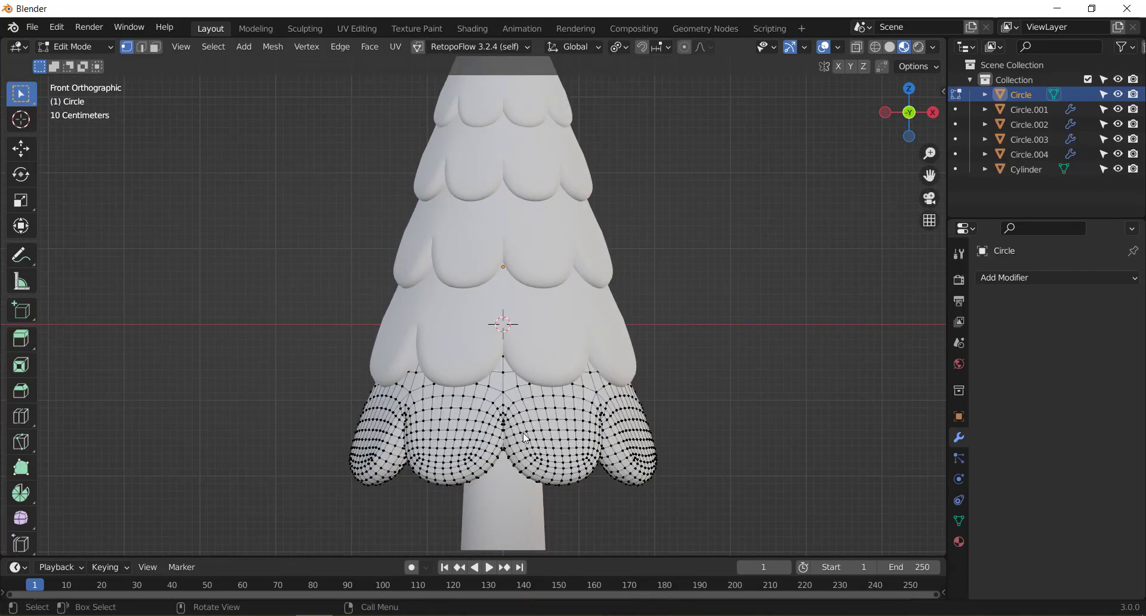
pyautogui.press('Tab')
# Apply the Subdivision and Displace modifiers on tiers Circle.001 through Circle.004.
pyautogui.click(567, 346)
pyautogui.hotkey('ctrl', 'a')
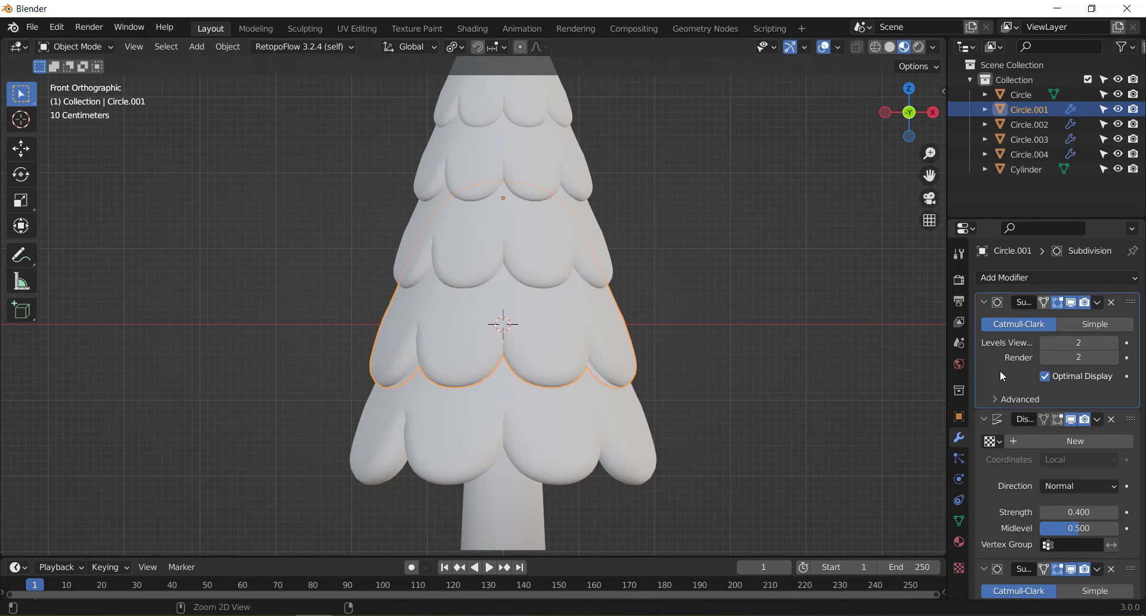
pyautogui.hotkey('ctrl', 'a')
pyautogui.hotkey('ctrl', 'a')
pyautogui.click(584, 248)
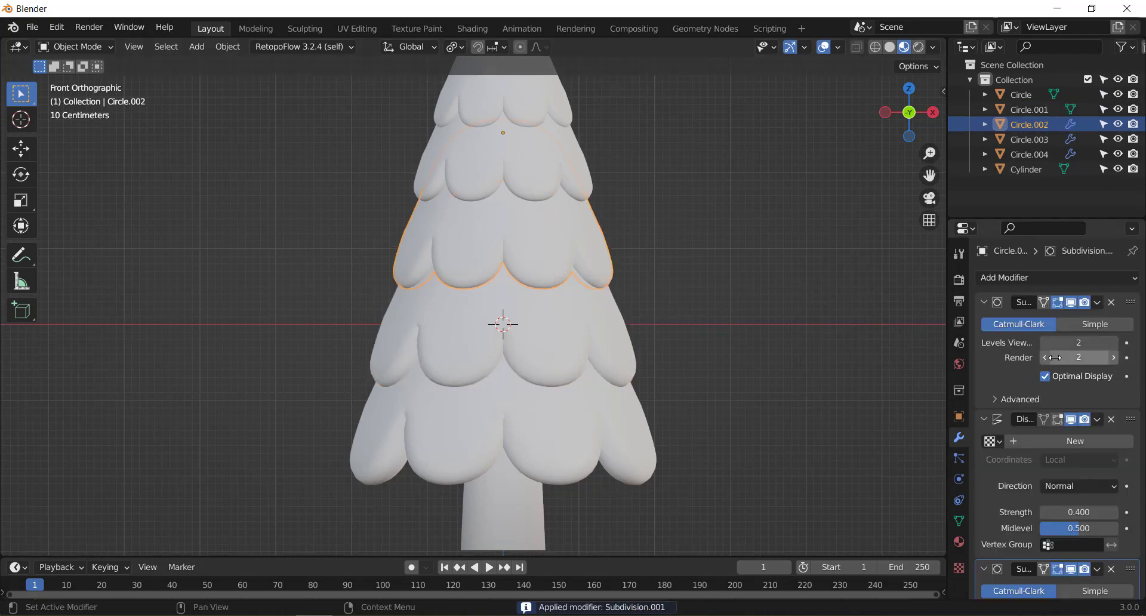
pyautogui.hotkey('ctrl', 'a')
pyautogui.hotkey('ctrl', 'a')
pyautogui.hotkey('ctrl', 'a')
pyautogui.click(545, 179)
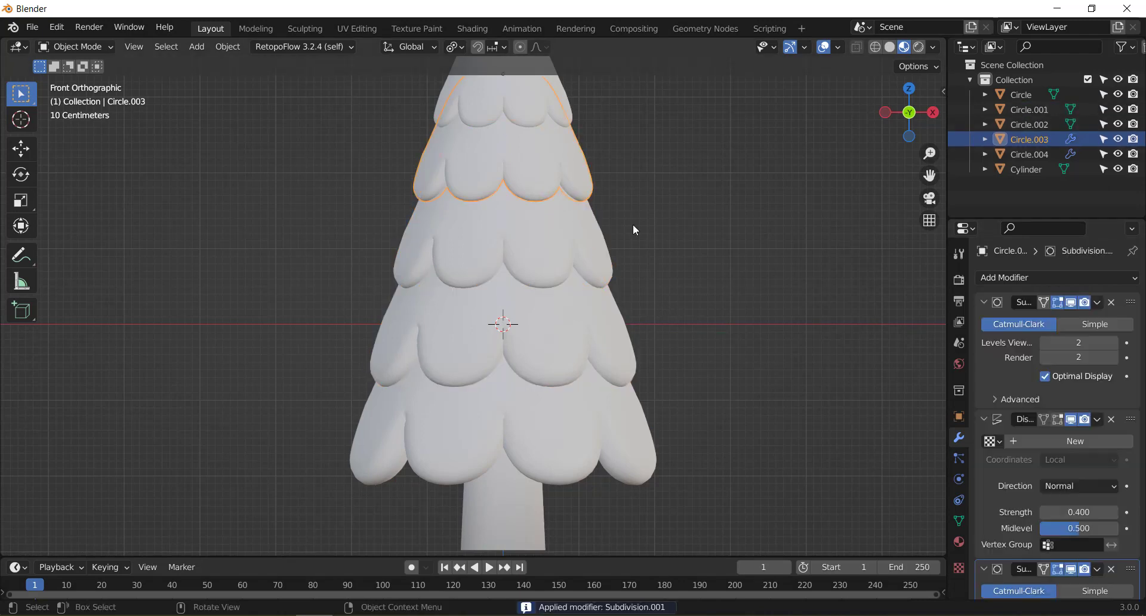
pyautogui.hotkey('ctrl', 'a')
pyautogui.hotkey('ctrl', 'a')
pyautogui.hotkey('ctrl', 'a')
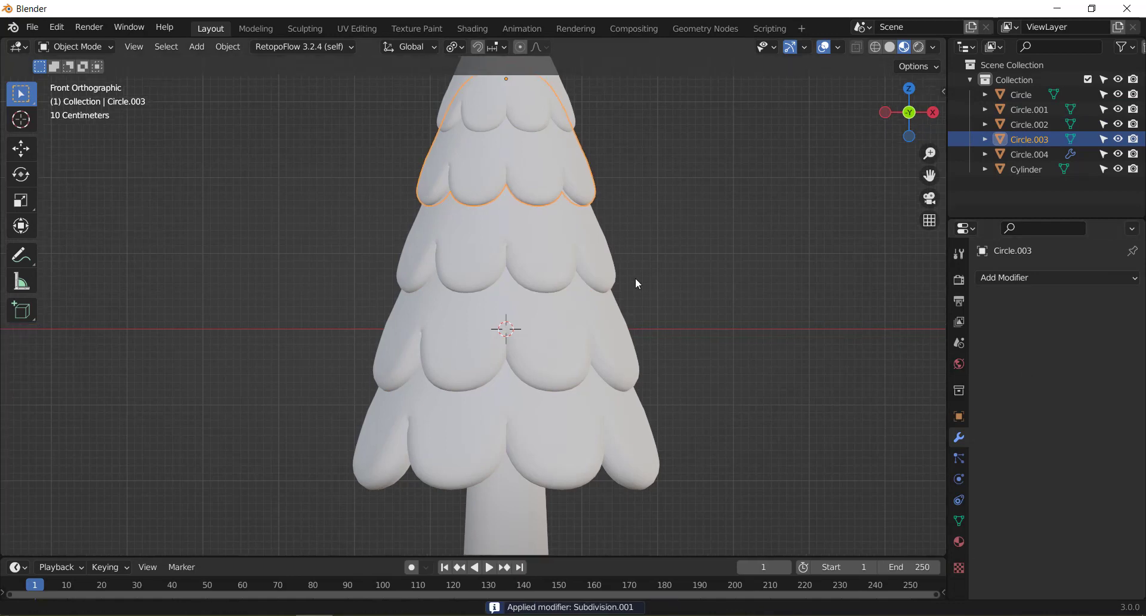
pyautogui.keyDown('shift'); pyautogui.moveTo(540, 106); pyautogui.dragTo(559, 184, button='middle'); pyautogui.keyUp('shift')
pyautogui.click(560, 184)
pyautogui.hotkey('ctrl', 'a')
pyautogui.hotkey('ctrl', 'a')
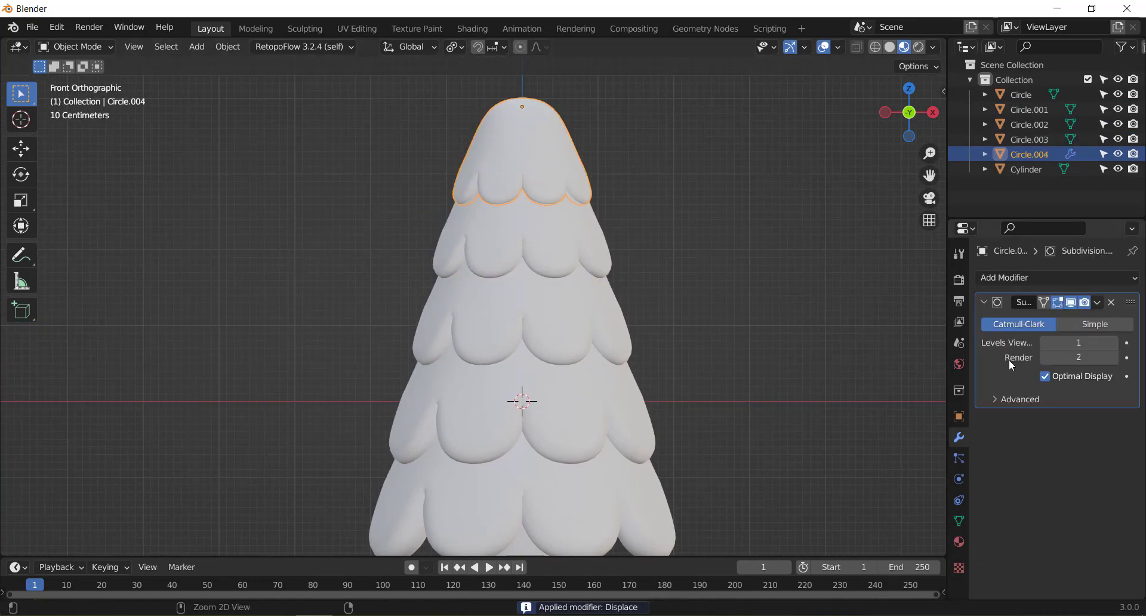
pyautogui.hotkey('ctrl', 'a')
# Add Circle.003, Circle.002, Circle.001 and Circle to the selection alongside Circle.004.
pyautogui.scroll(-4, 681, 351)
pyautogui.keyDown('shift'); pyautogui.click(495, 268); pyautogui.keyUp('shift')
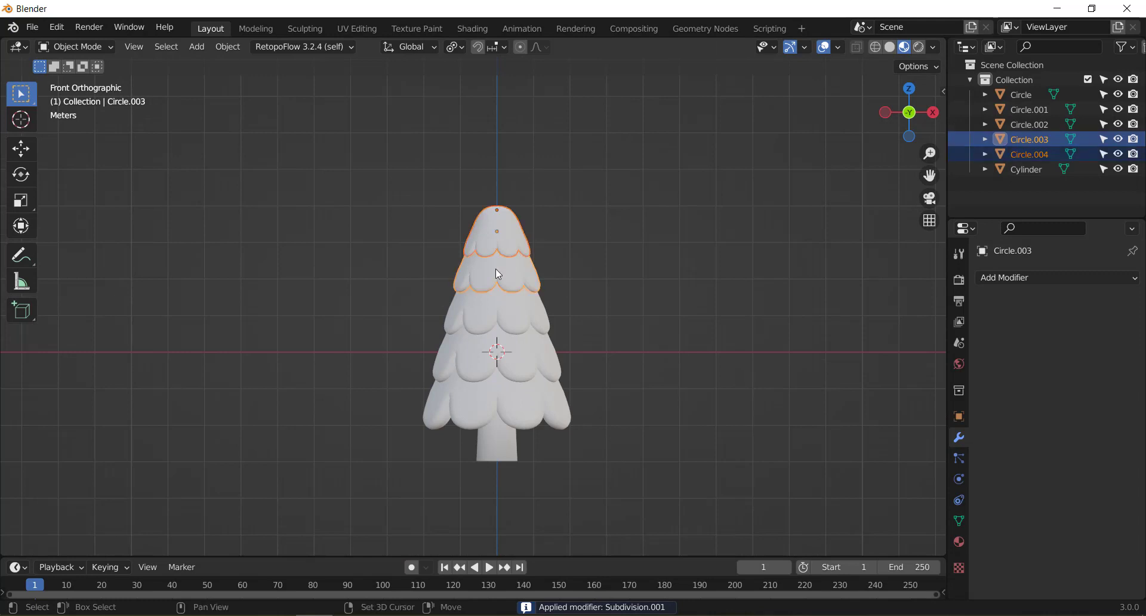
pyautogui.keyDown('shift'); pyautogui.click(519, 328); pyautogui.keyUp('shift')
pyautogui.keyDown('shift'); pyautogui.click(525, 381); pyautogui.keyUp('shift')
pyautogui.keyDown('shift'); pyautogui.click(527, 406); pyautogui.keyUp('shift')
pyautogui.scroll(2, 527, 402)
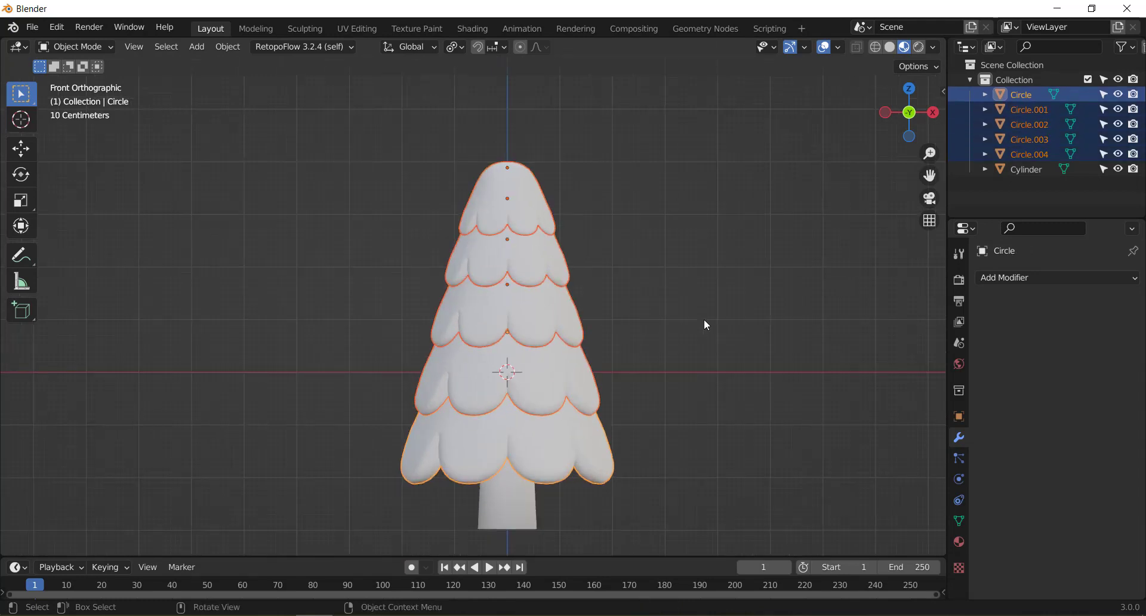
# Join the five canopy tiers into a single Circle object.
pyautogui.hotkey('ctrl', 'j')
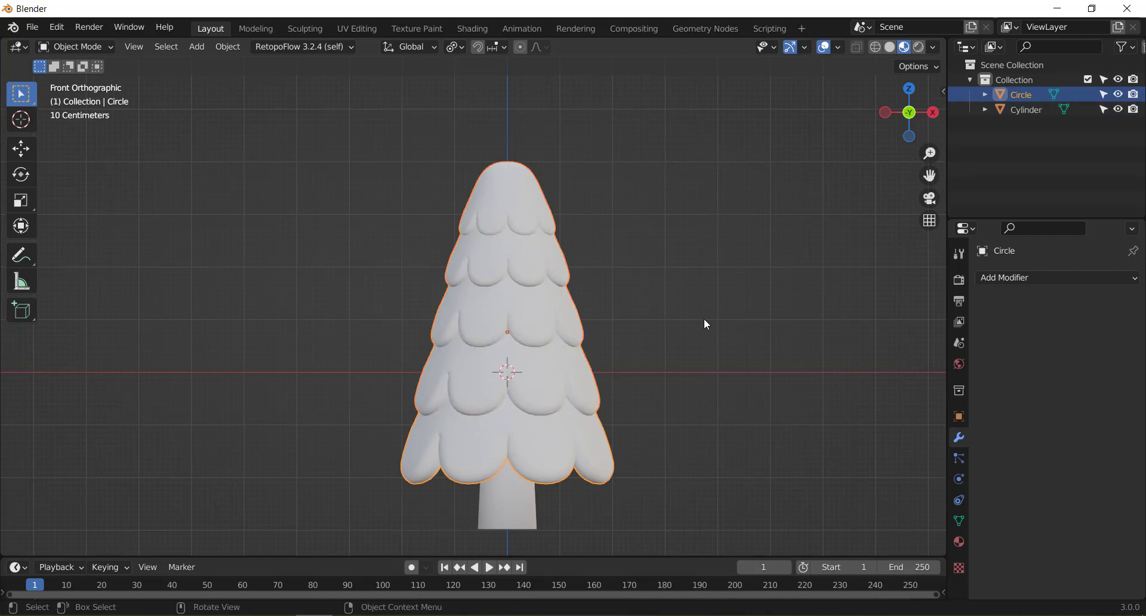
pyautogui.click(705, 319)
pyautogui.click(487, 338)
pyautogui.press('g')
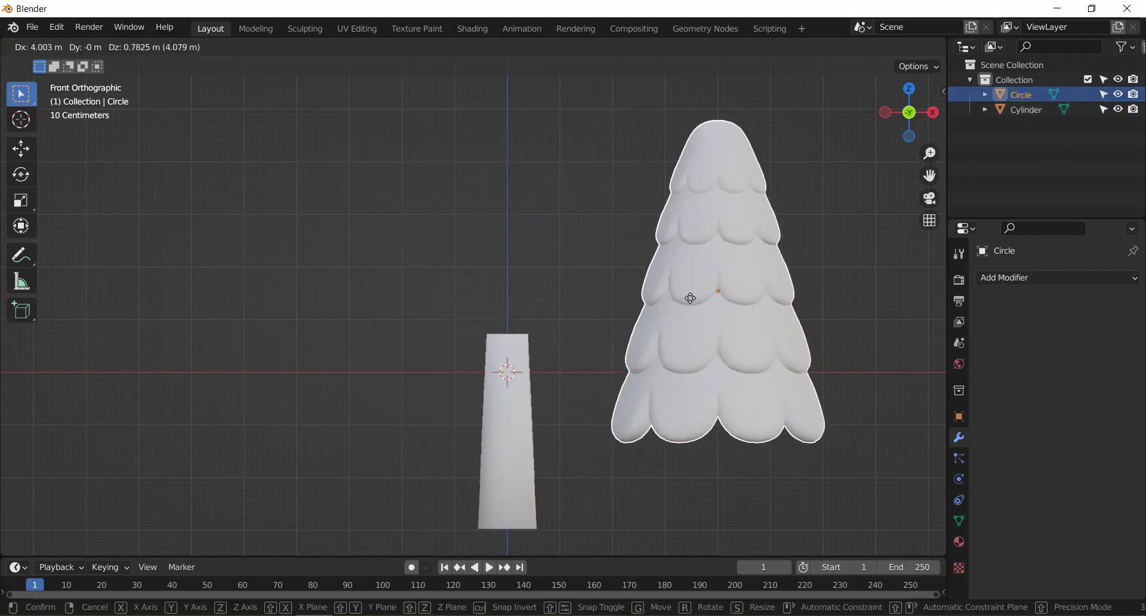
pyautogui.press('Escape')
pyautogui.scroll(-2, 536, 315)
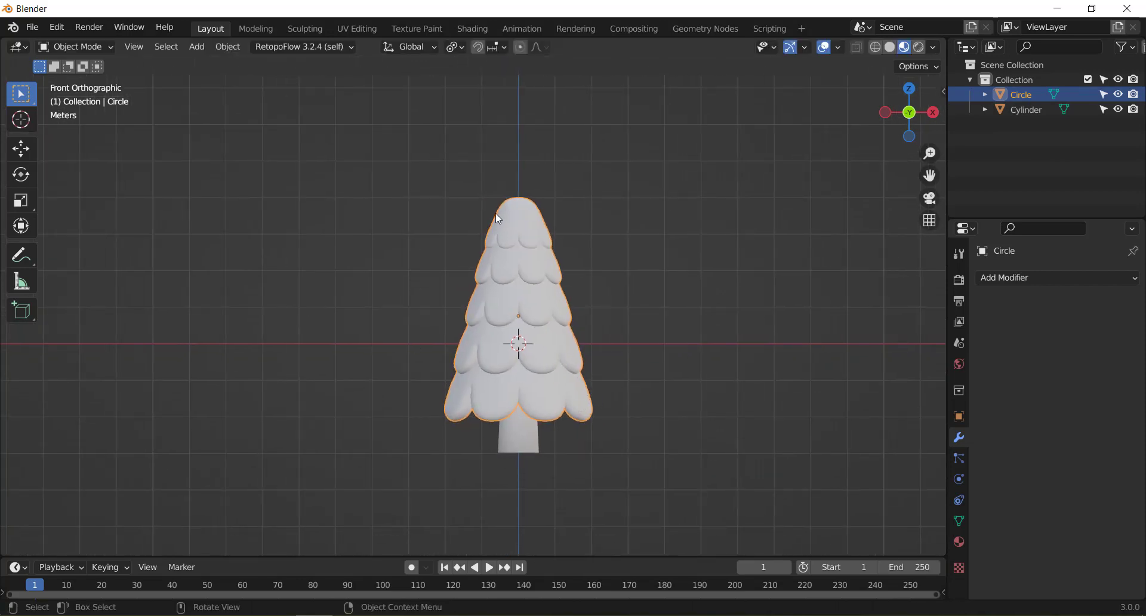
pyautogui.scroll(1, 545, 436)
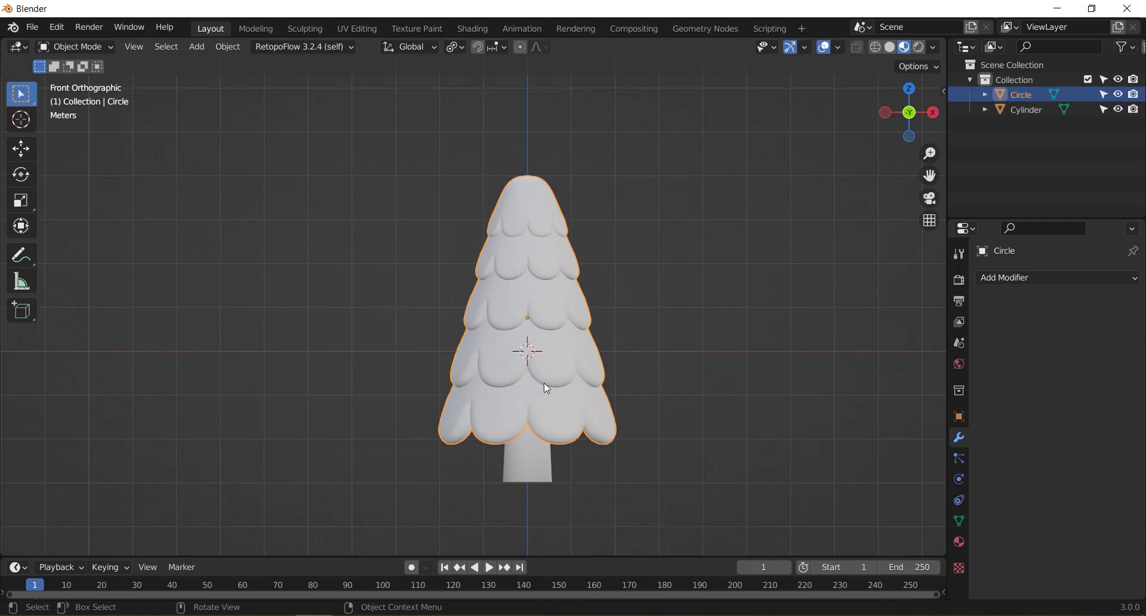
pyautogui.click(688, 342)
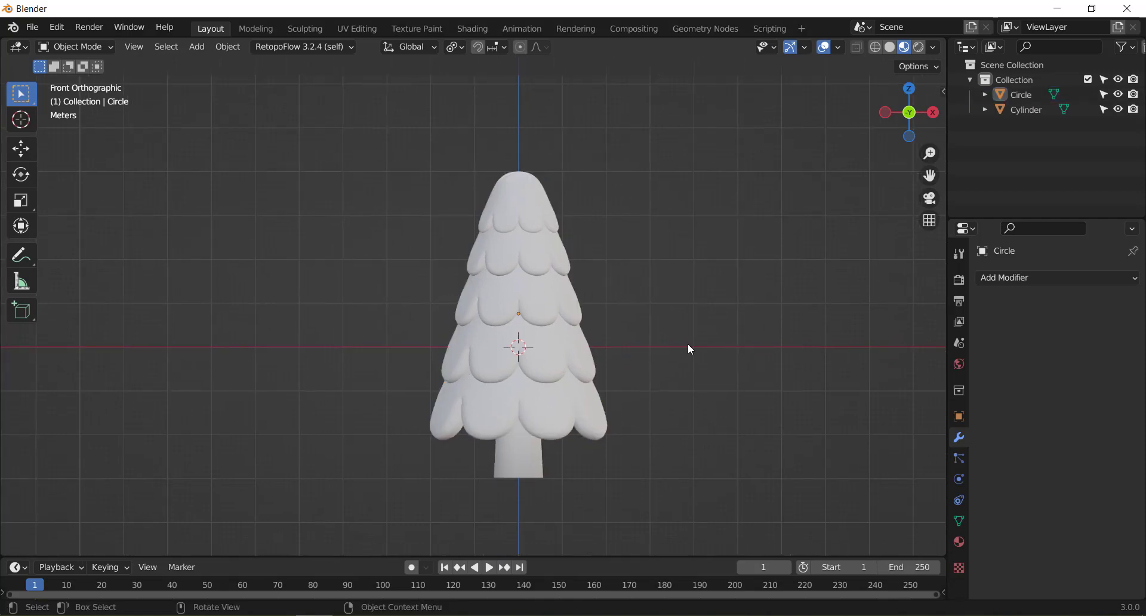
pyautogui.click(570, 359)
pyautogui.scroll(3, 662, 439)
pyautogui.scroll(-1, 681, 440)
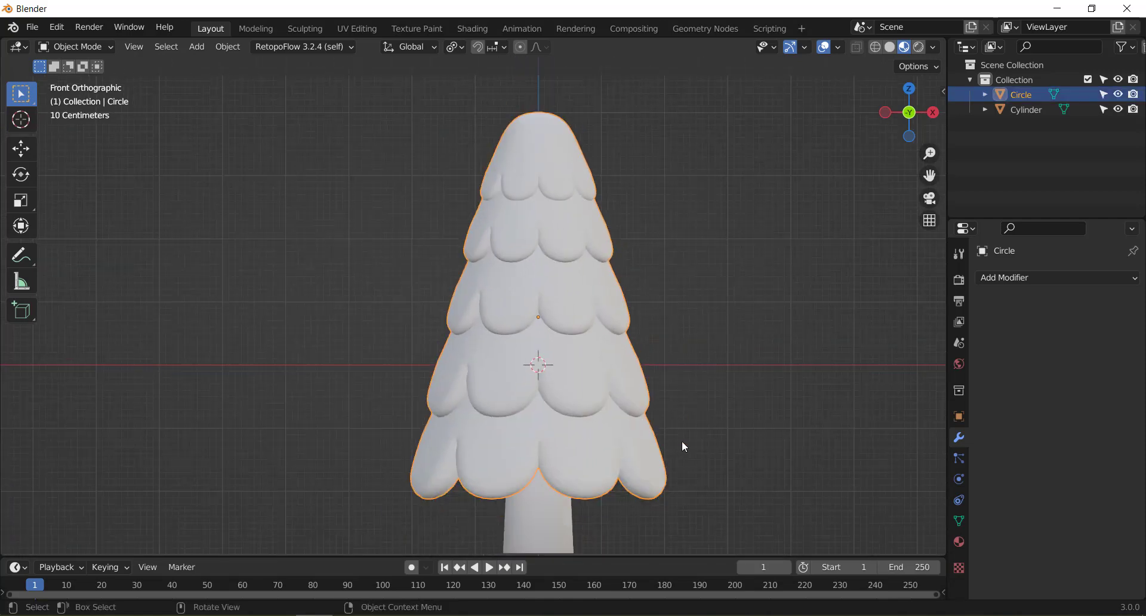
pyautogui.scroll(-1, 749, 381)
# Squash the canopy to 0.821 along Z and lower it vertically onto the trunk.
pyautogui.press('s')
pyautogui.press('z')
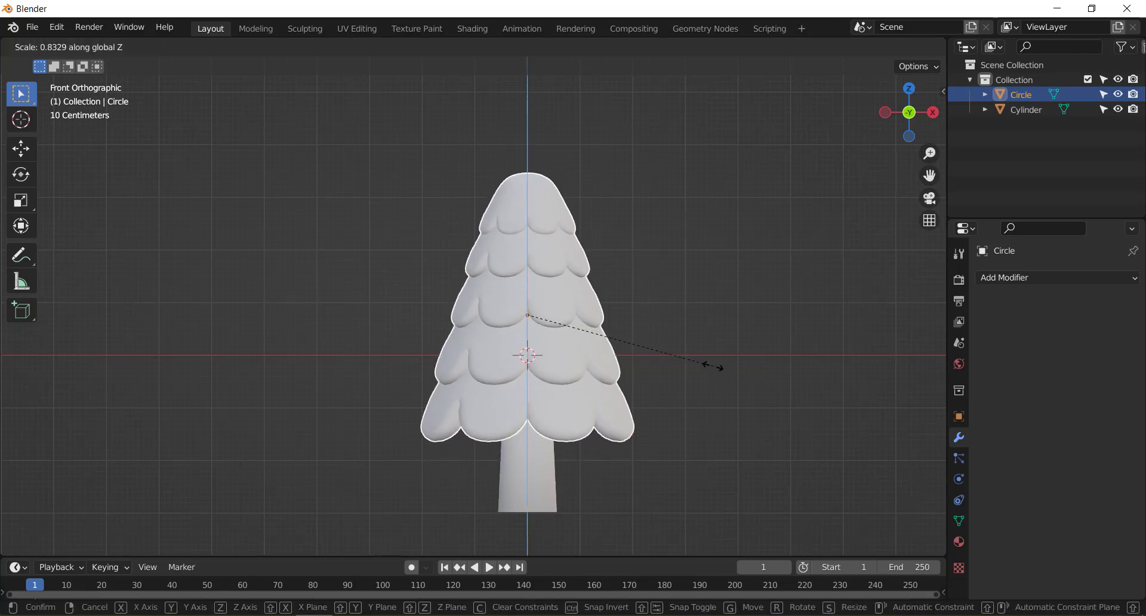
pyautogui.click(710, 364)
pyautogui.press('g')
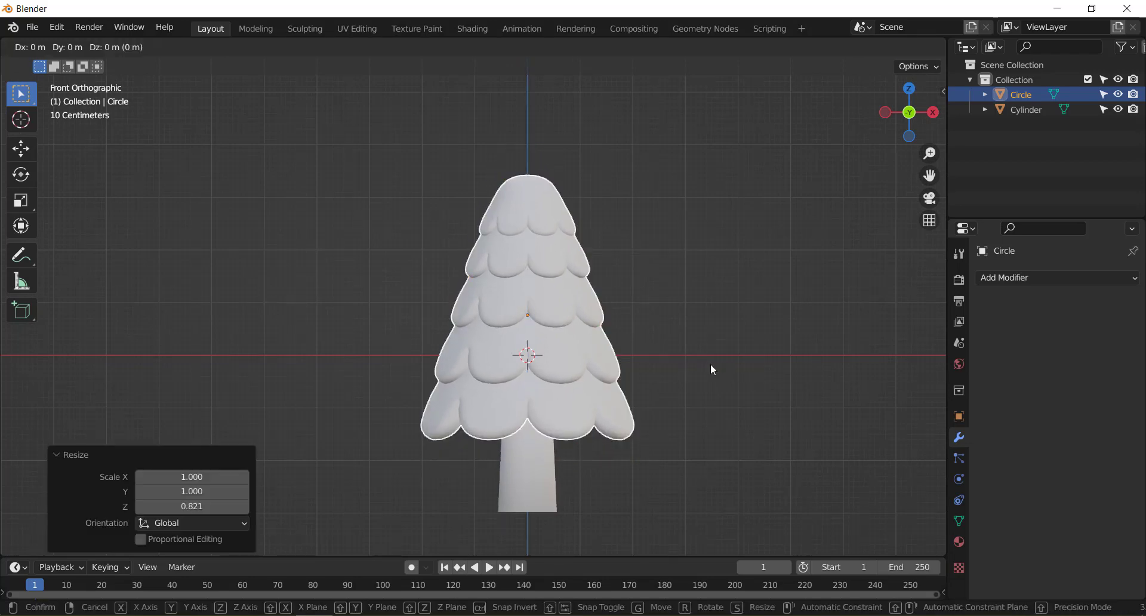
pyautogui.press('z')
pyautogui.click(699, 400)
# Inspect the joined canopy from the front, then select both the trunk and canopy.
pyautogui.press('Tab')
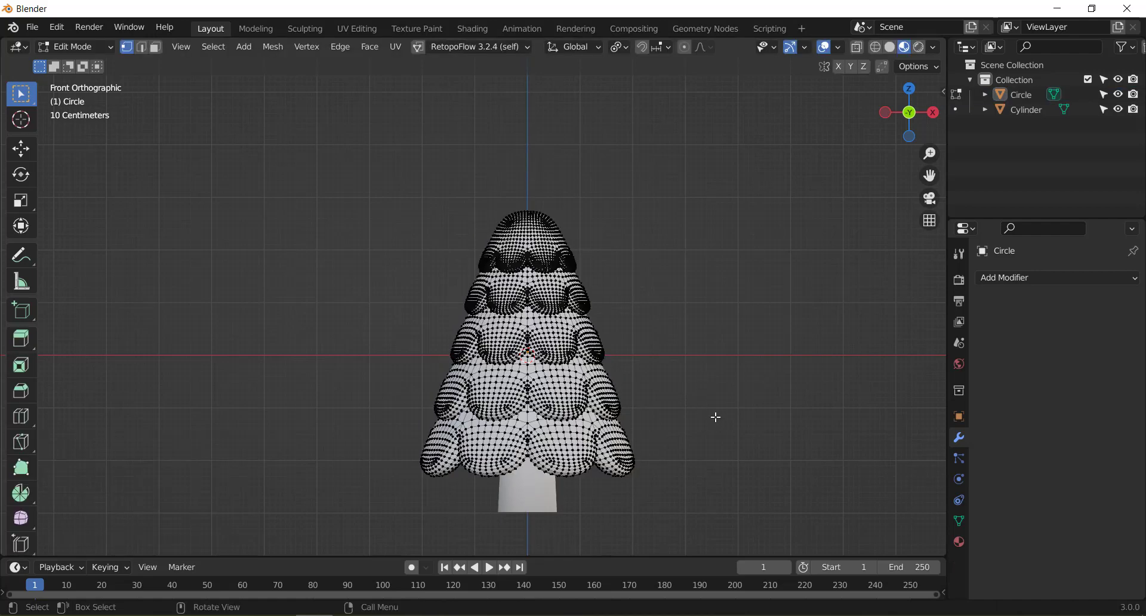
pyautogui.press('Tab')
pyautogui.moveTo(716, 418)
pyautogui.mouseDown(button='middle')
pyautogui.moveTo(562, 398)
pyautogui.moveTo(741, 318)
pyautogui.moveTo(722, 380)
pyautogui.moveTo(510, 389)
pyautogui.moveTo(603, 373)
pyautogui.mouseUp(button='middle')
pyautogui.press('KP_1')
pyautogui.scroll(-2, 723, 399)
pyautogui.click(463, 400)
pyautogui.keyDown('shift'); pyautogui.click(508, 380); pyautogui.keyUp('shift')
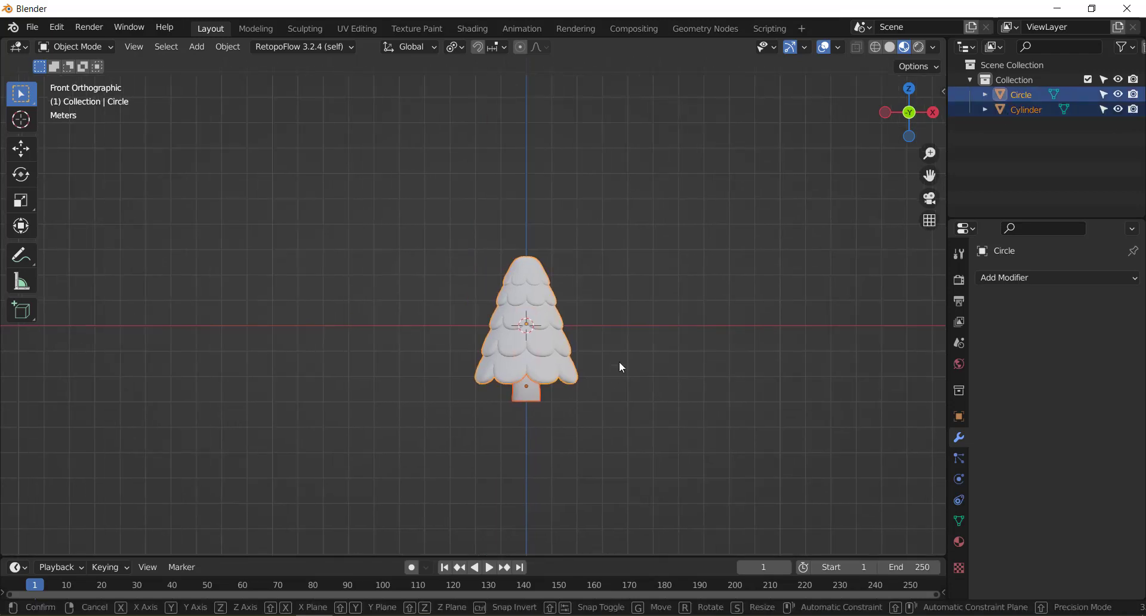
# Slide the whole tree left along X, then move it upward away from the origin.
pyautogui.press('g')
pyautogui.press('x')
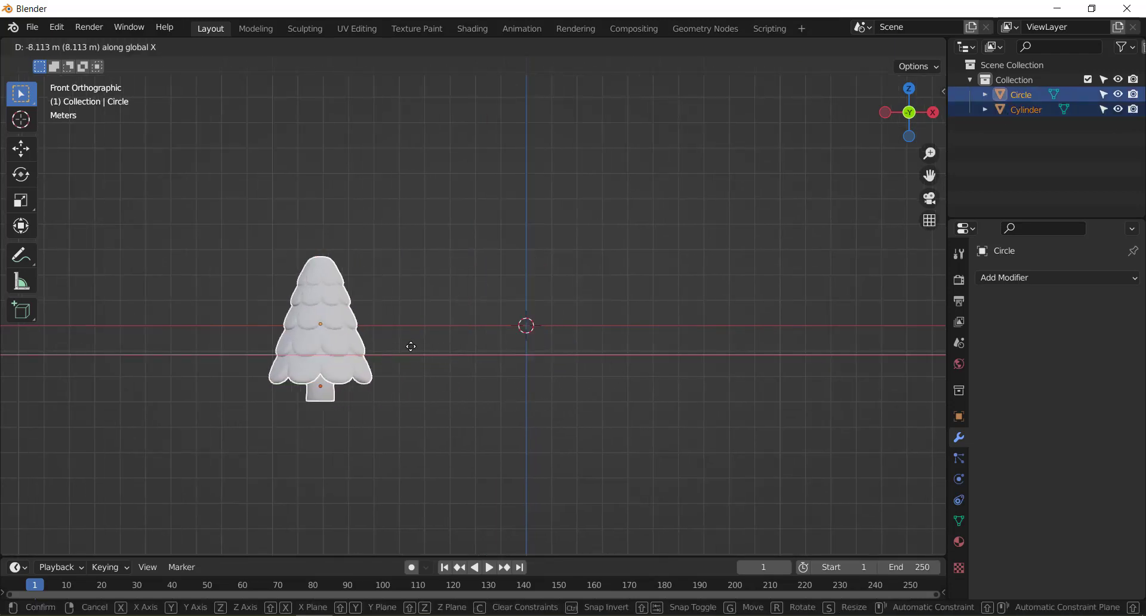
pyautogui.click(411, 344)
pyautogui.press('g')
pyautogui.rightClick(495, 249)
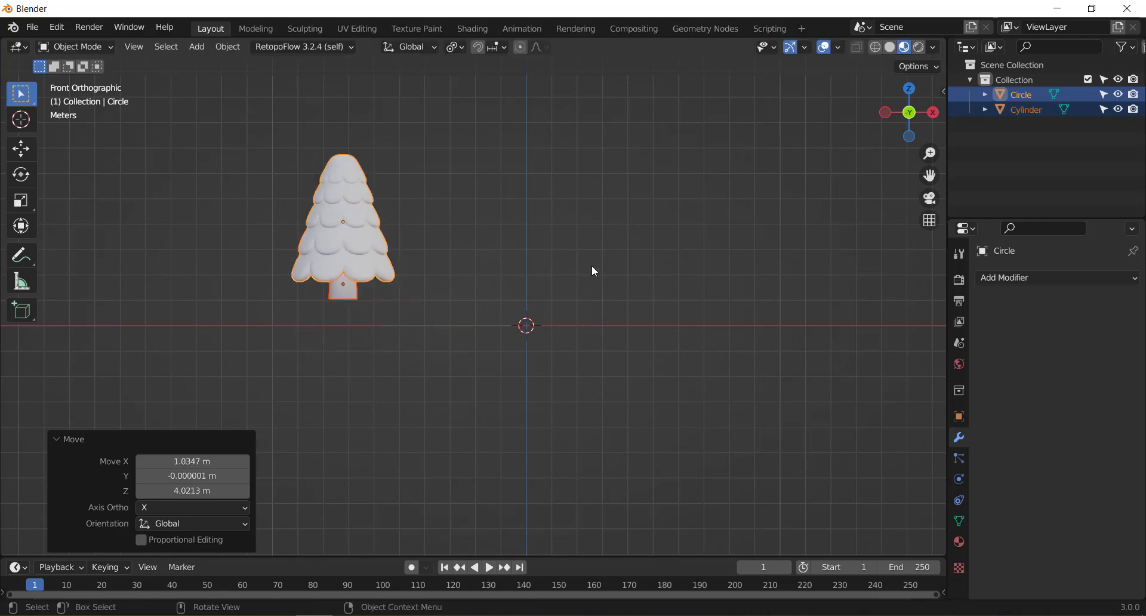
# Deselect the tree and reframe the view around its new position.
pyautogui.click(592, 265)
pyautogui.keyDown('shift'); pyautogui.moveTo(585, 299); pyautogui.dragTo(554, 320, button='middle'); pyautogui.keyUp('shift')
pyautogui.scroll(1, 573, 335)
pyautogui.keyDown('ctrl'); pyautogui.scroll(-2, 573, 348); pyautogui.keyUp('ctrl')
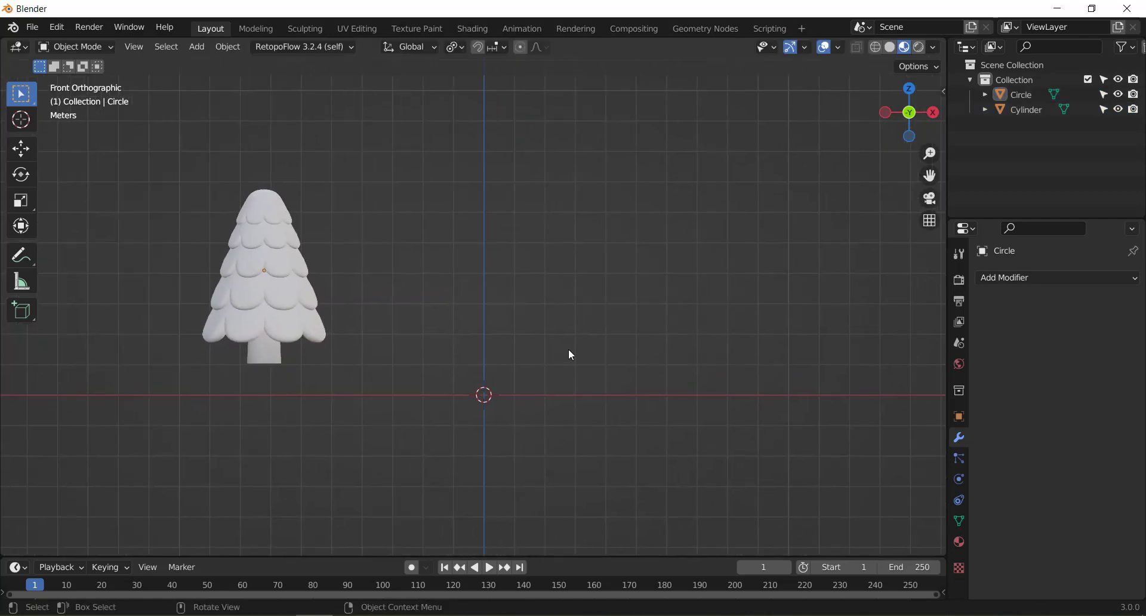
pyautogui.scroll(-2, 568, 348)
pyautogui.scroll(2, 568, 348)
pyautogui.scroll(-1, 567, 348)
pyautogui.scroll(-2, 528, 355)
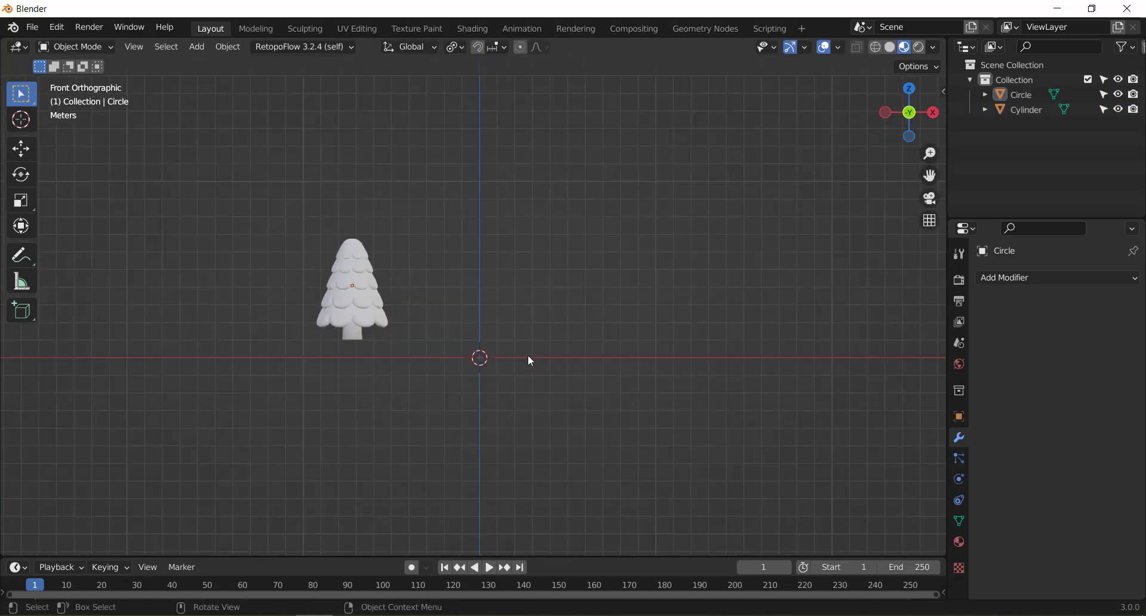
pyautogui.scroll(2, 532, 356)
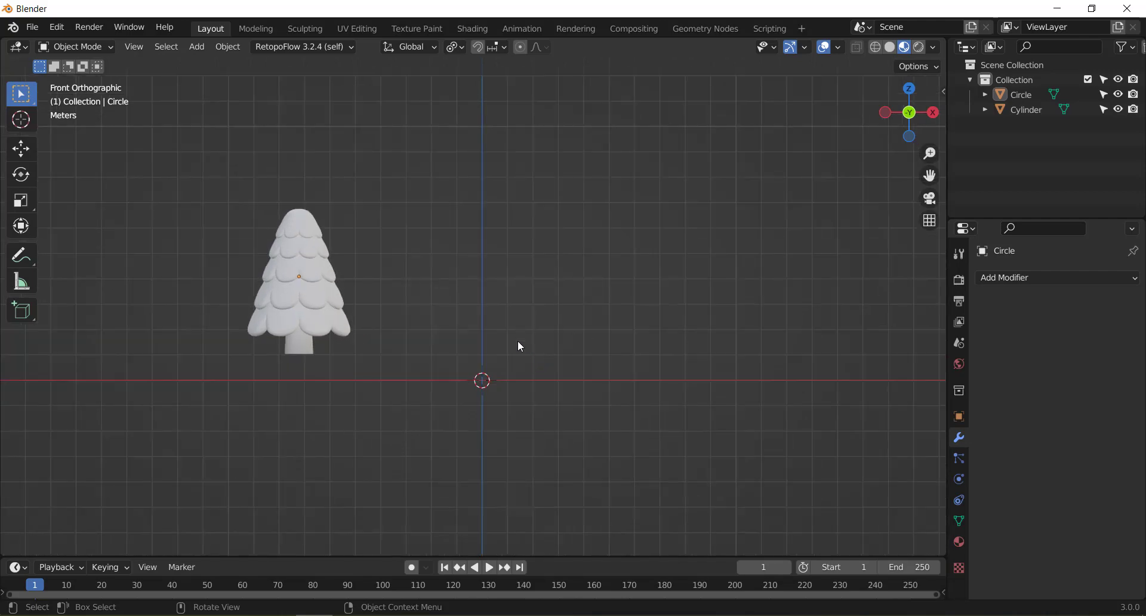
pyautogui.hotkey('shift', 'a')
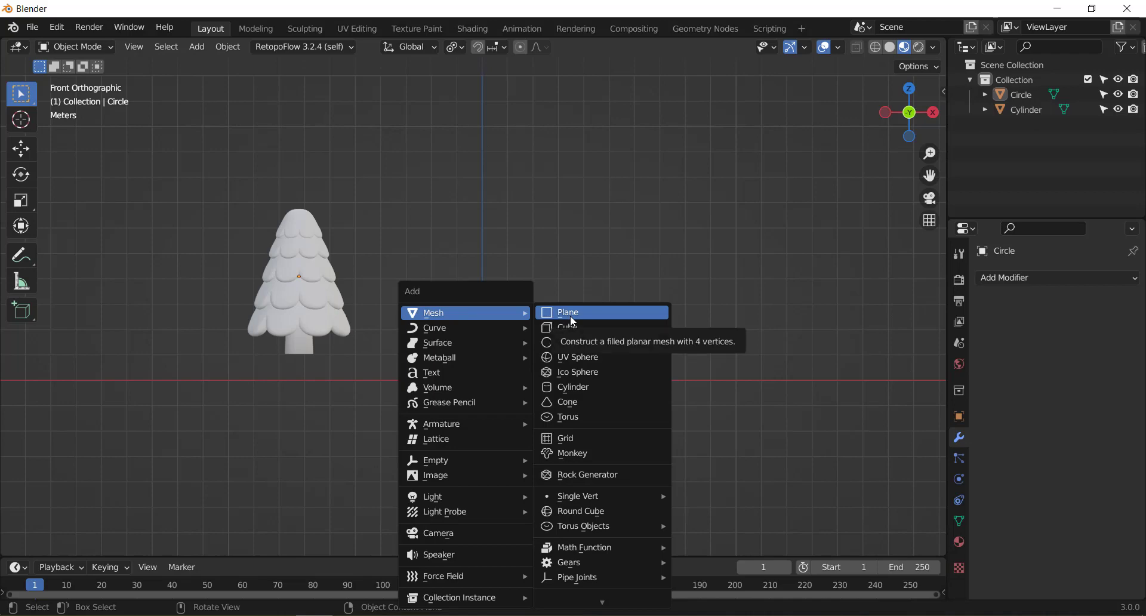
# Add a plane and enlarge it in three scale passes, including 2.579 and 1.121.
pyautogui.press('Escape')
pyautogui.moveTo(561, 297)
pyautogui.mouseDown(button='middle')
pyautogui.moveTo(478, 322)
pyautogui.moveTo(454, 272)
pyautogui.mouseUp(button='middle')
pyautogui.hotkey('shift', 'a')
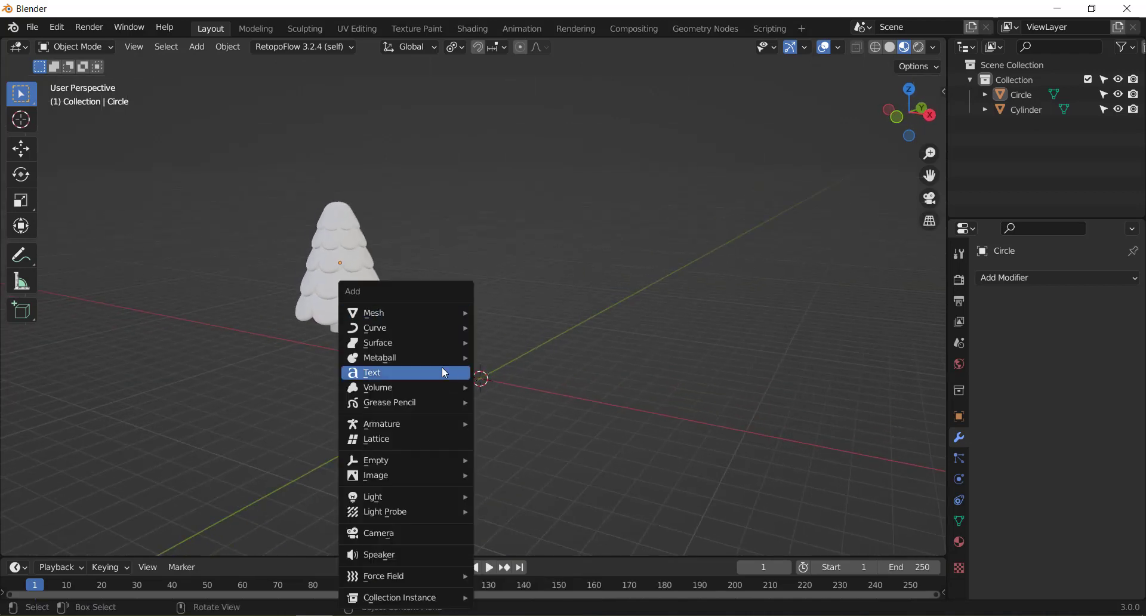
pyautogui.click(507, 313)
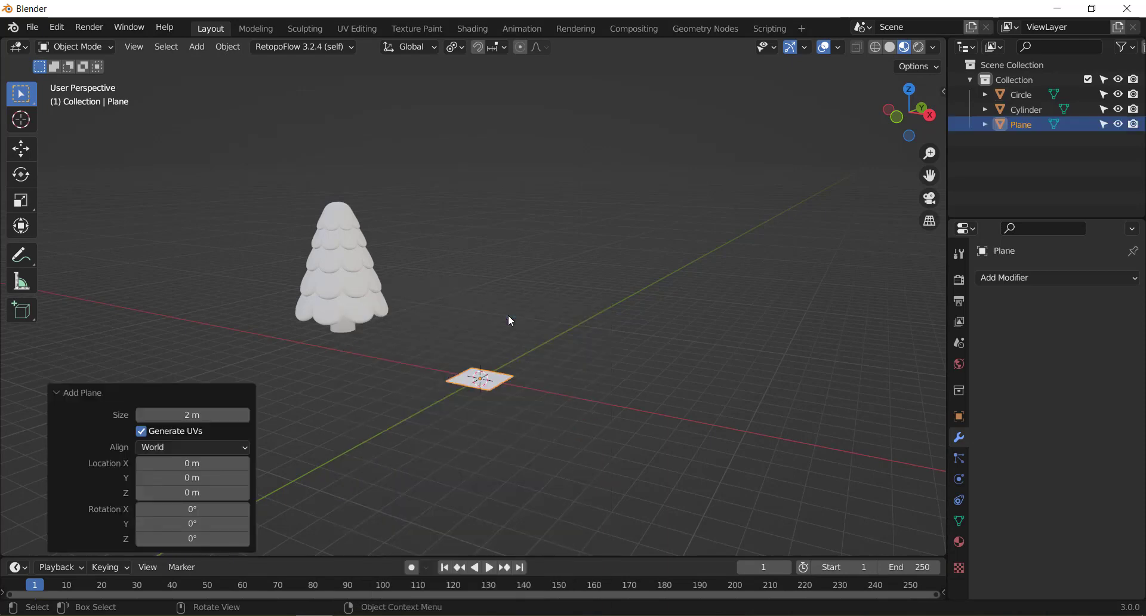
pyautogui.press('s')
pyautogui.click(871, 379)
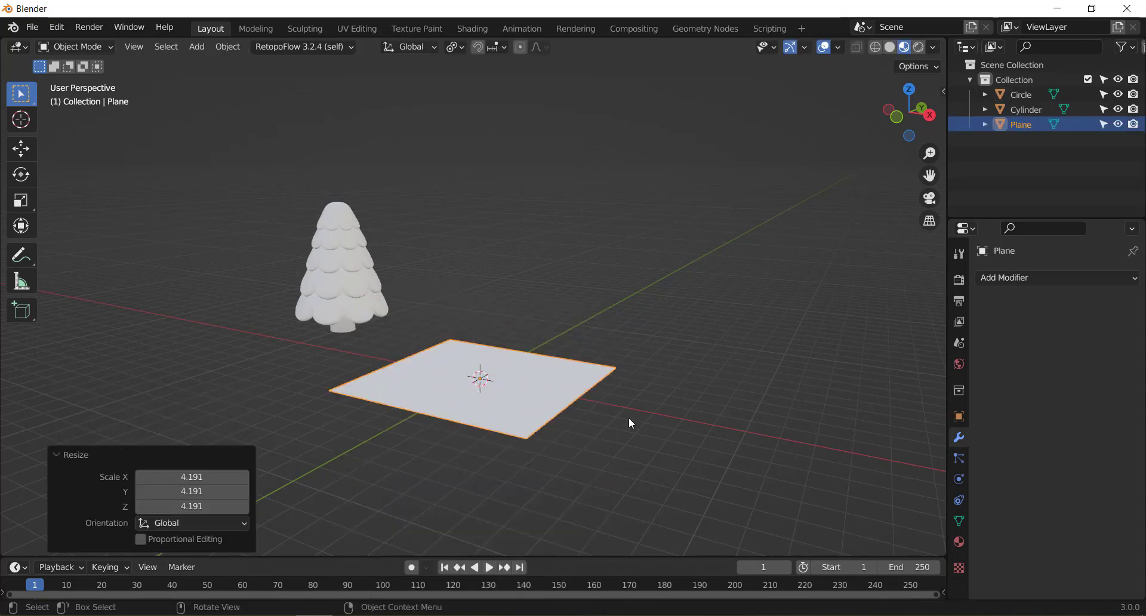
pyautogui.press('s')
pyautogui.click(873, 435)
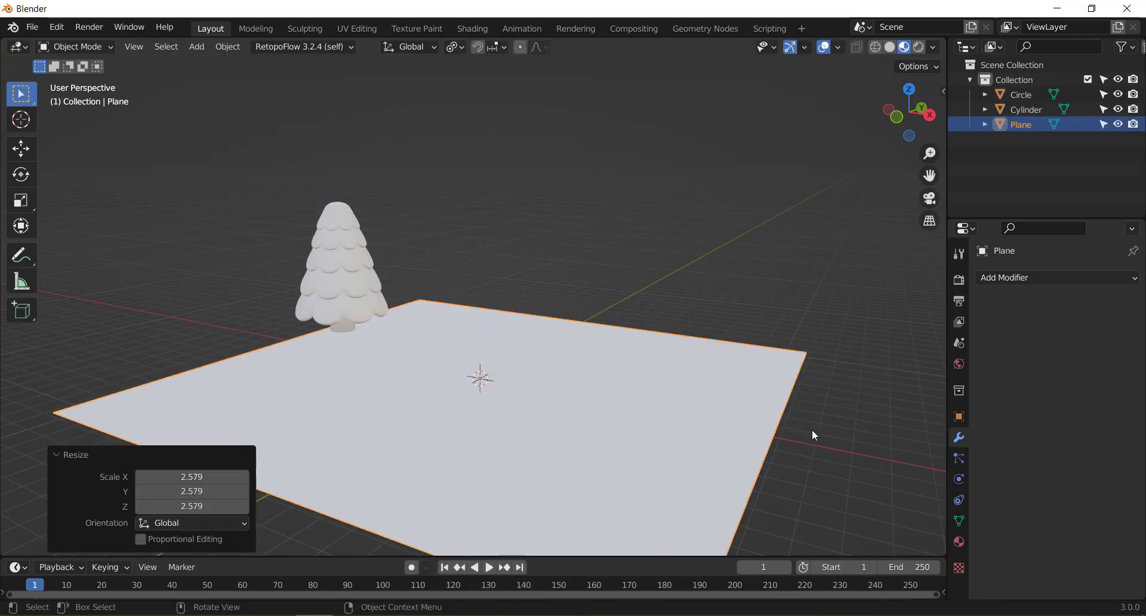
pyautogui.press('s')
pyautogui.click(832, 433)
# In Edit Mode on the plane, box-select the vertices of its back edge.
pyautogui.moveTo(832, 433); pyautogui.dragTo(660, 442, button='middle')
pyautogui.scroll(-3, 549, 396)
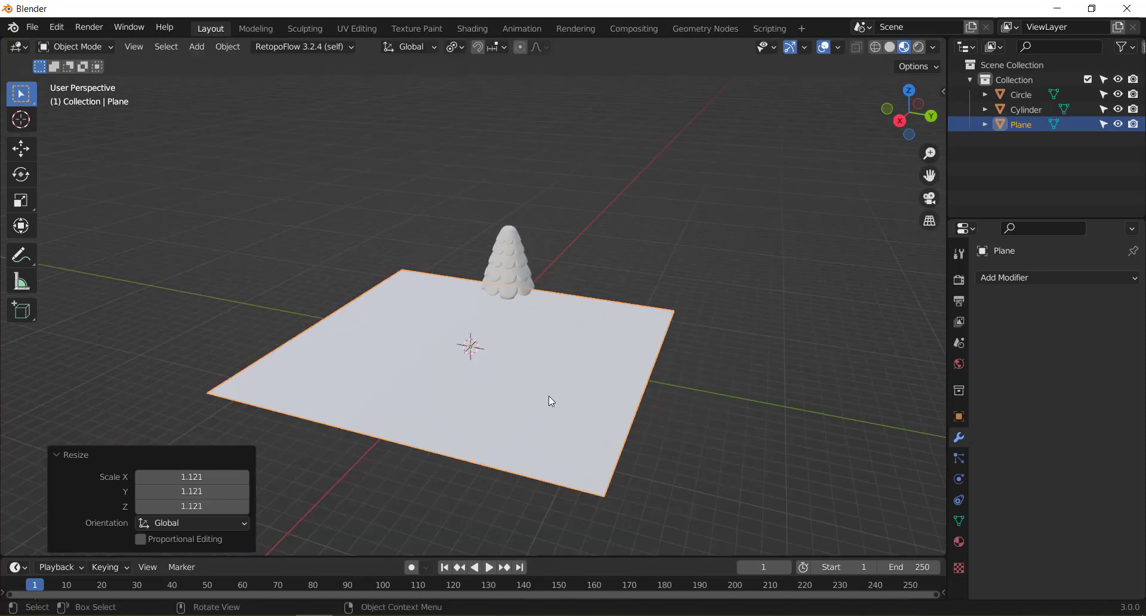
pyautogui.moveTo(549, 396); pyautogui.dragTo(572, 377, button='middle')
pyautogui.press('Tab')
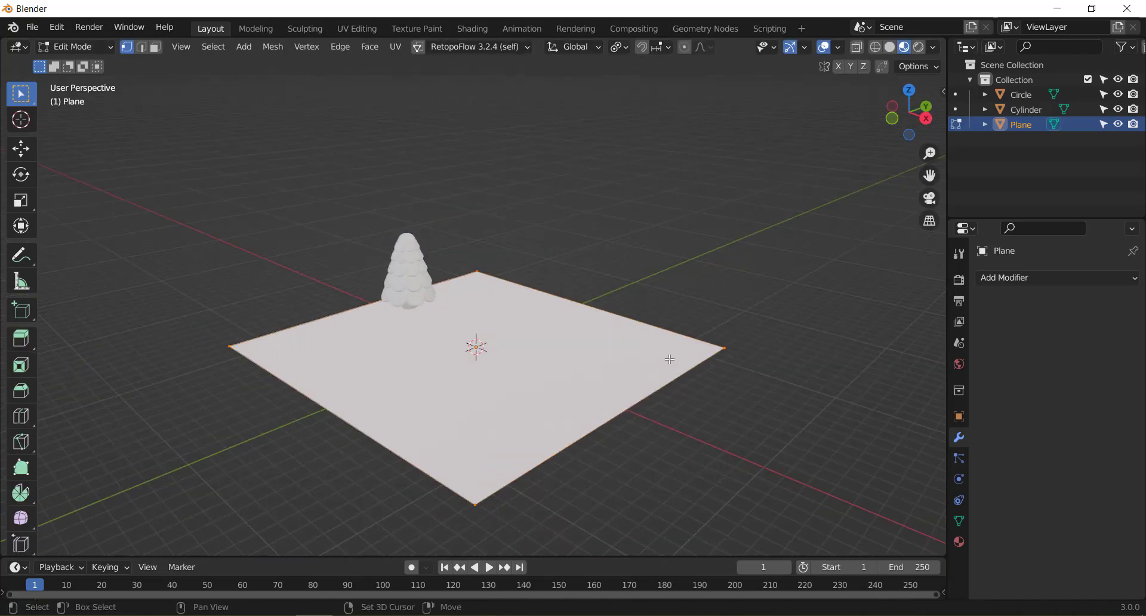
pyautogui.scroll(1, 571, 377)
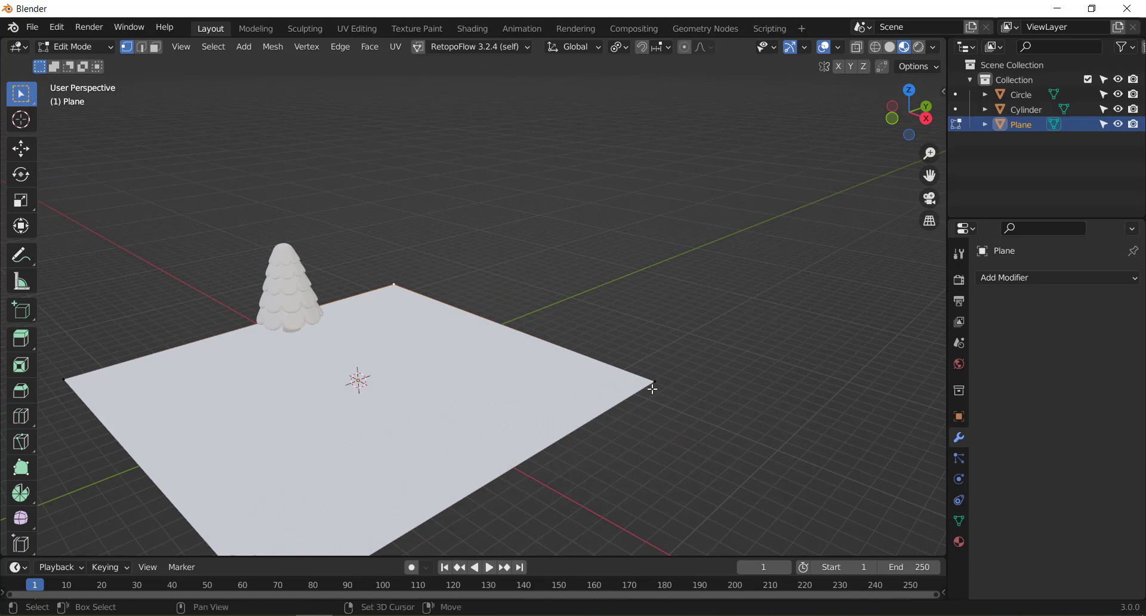
pyautogui.keyDown('shift'); pyautogui.moveTo(467, 331); pyautogui.dragTo(412, 337, button='middle'); pyautogui.keyUp('shift')
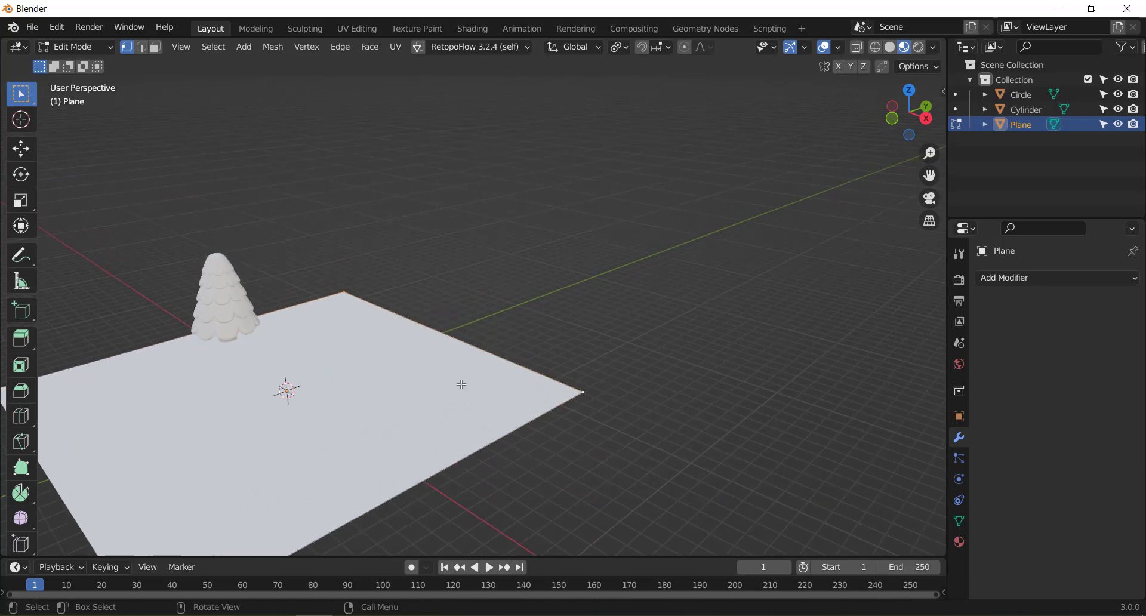
pyautogui.keyDown('shift'); pyautogui.moveTo(573, 412); pyautogui.dragTo(614, 366, button='middle'); pyautogui.keyUp('shift')
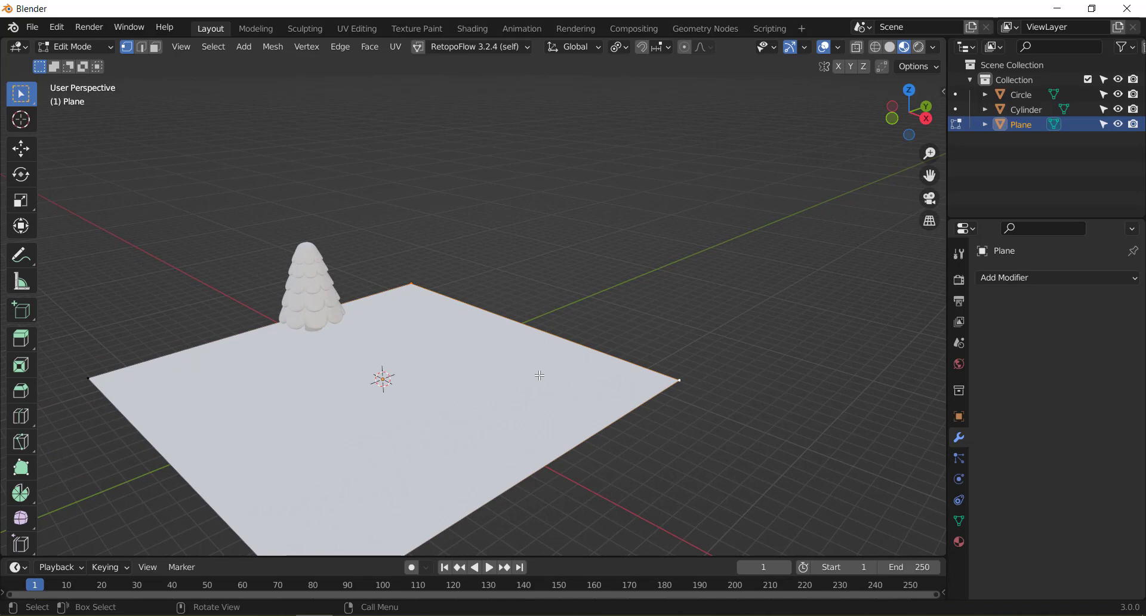
pyautogui.keyDown('shift'); pyautogui.moveTo(550, 341); pyautogui.dragTo(507, 384, button='middle'); pyautogui.keyUp('shift')
pyautogui.scroll(-1, 506, 384)
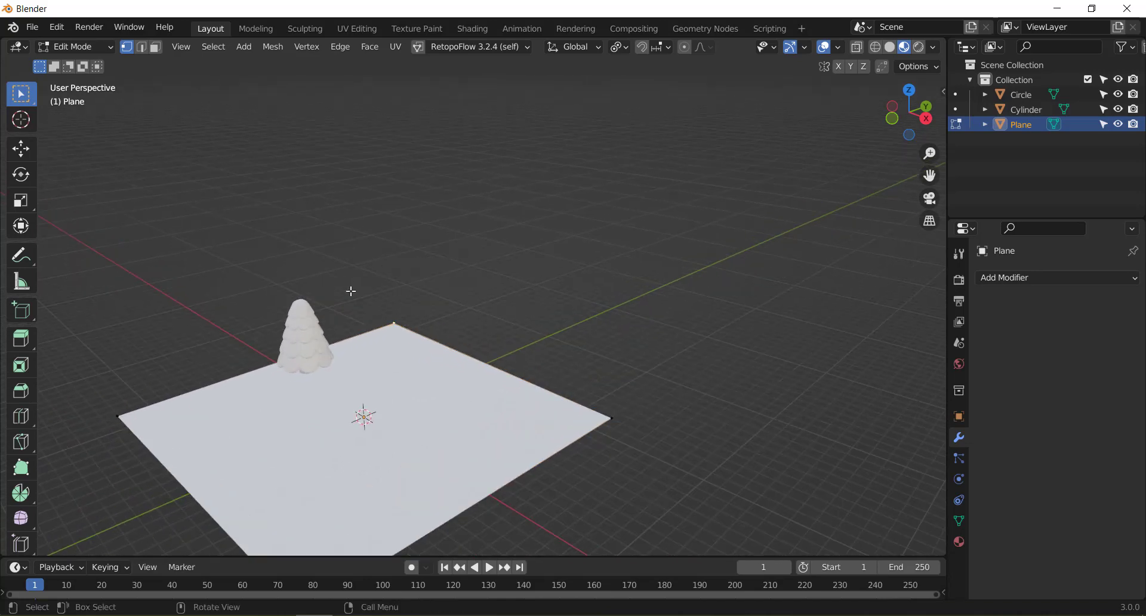
pyautogui.moveTo(325, 274); pyautogui.dragTo(706, 480)
# Extrude the plane's back edge straight up along Z about 17.7 m into a wall.
pyautogui.press('e')
pyautogui.press('z')
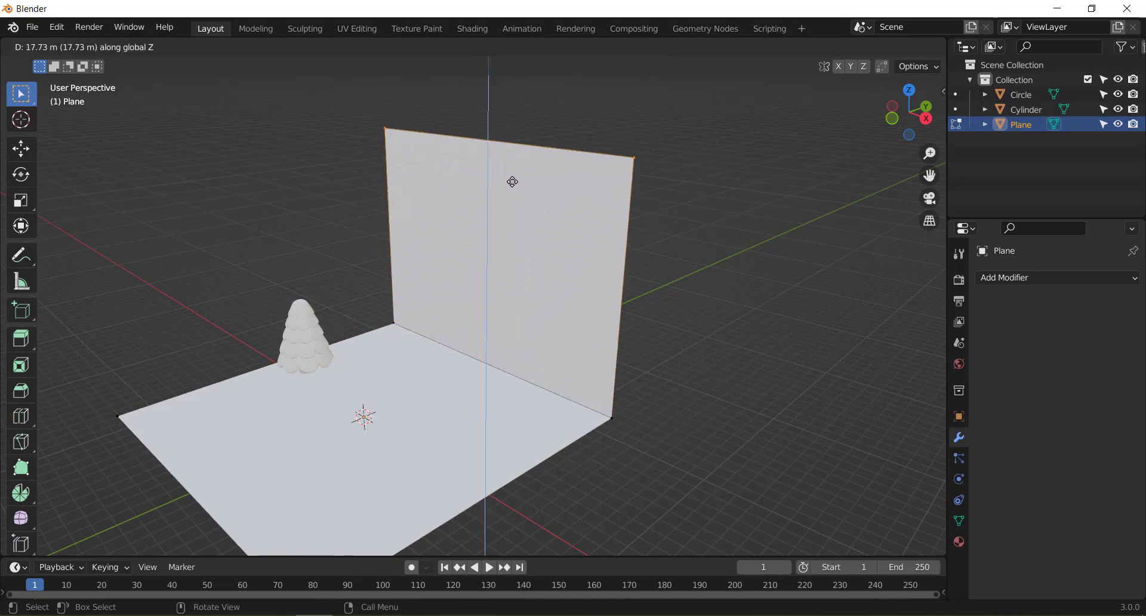
pyautogui.click(512, 181)
pyautogui.moveTo(512, 182); pyautogui.dragTo(273, 417, button='middle')
# Bevel the floor-to-wall corner edge into a 7-segment, 0.313 m curve.
pyautogui.click(359, 295)
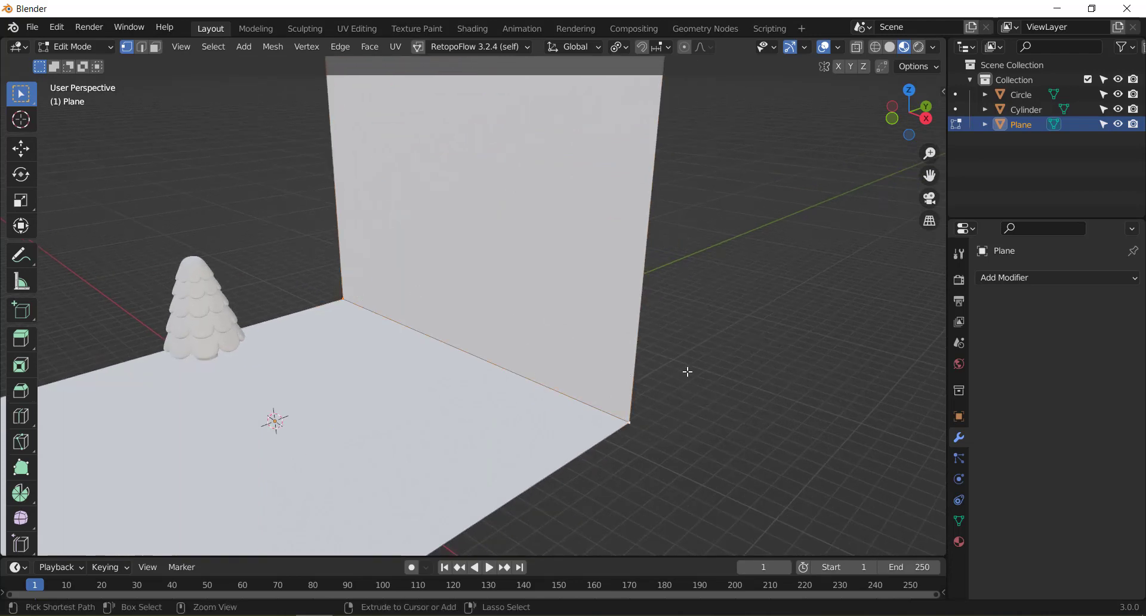
pyautogui.hotkey('ctrl', 'b')
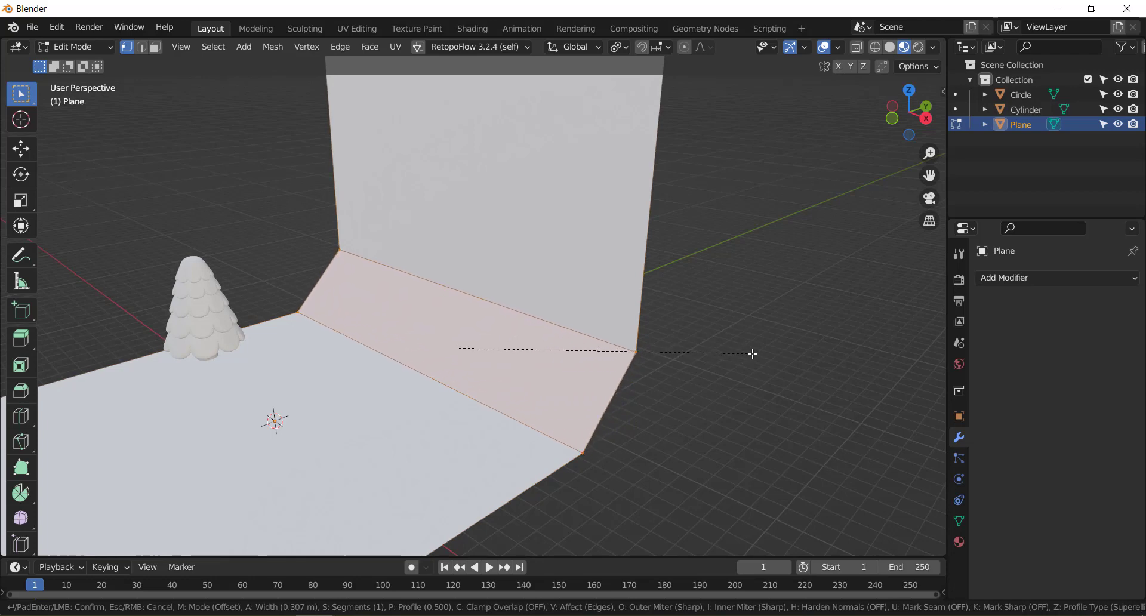
pyautogui.scroll(1, 752, 354)
pyautogui.scroll(1, 752, 353)
pyautogui.scroll(1, 753, 353)
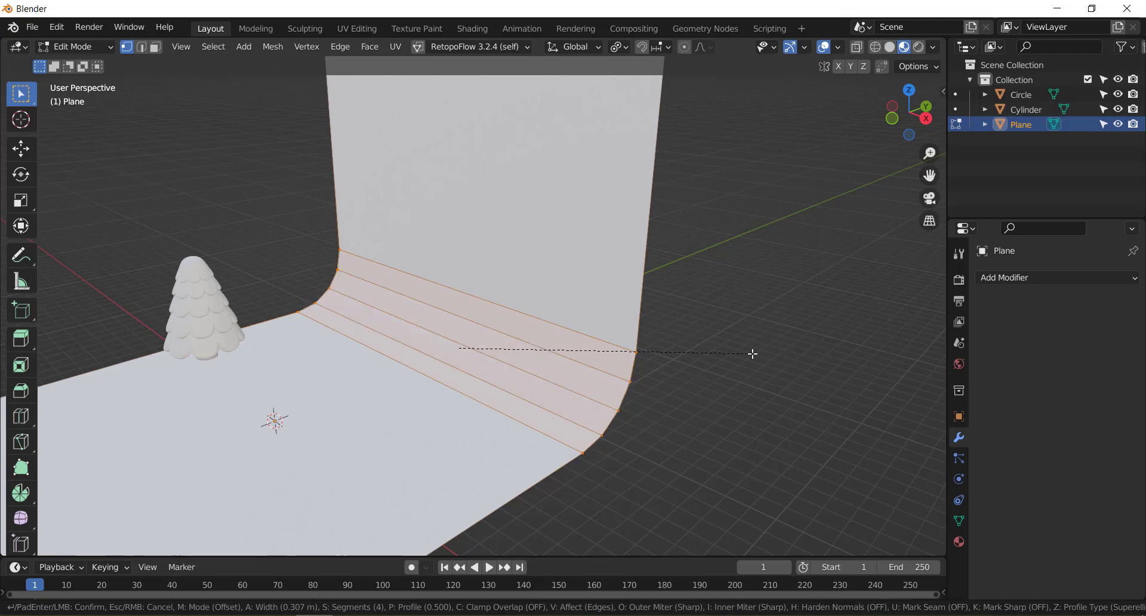
pyautogui.scroll(1, 753, 353)
pyautogui.scroll(1, 753, 353)
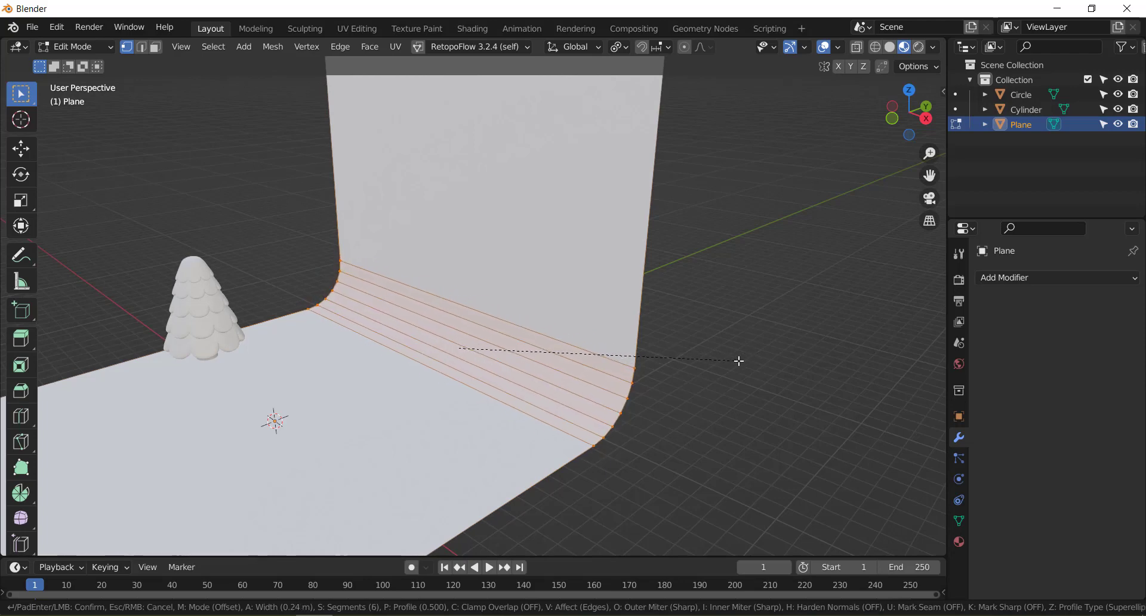
pyautogui.scroll(1, 736, 363)
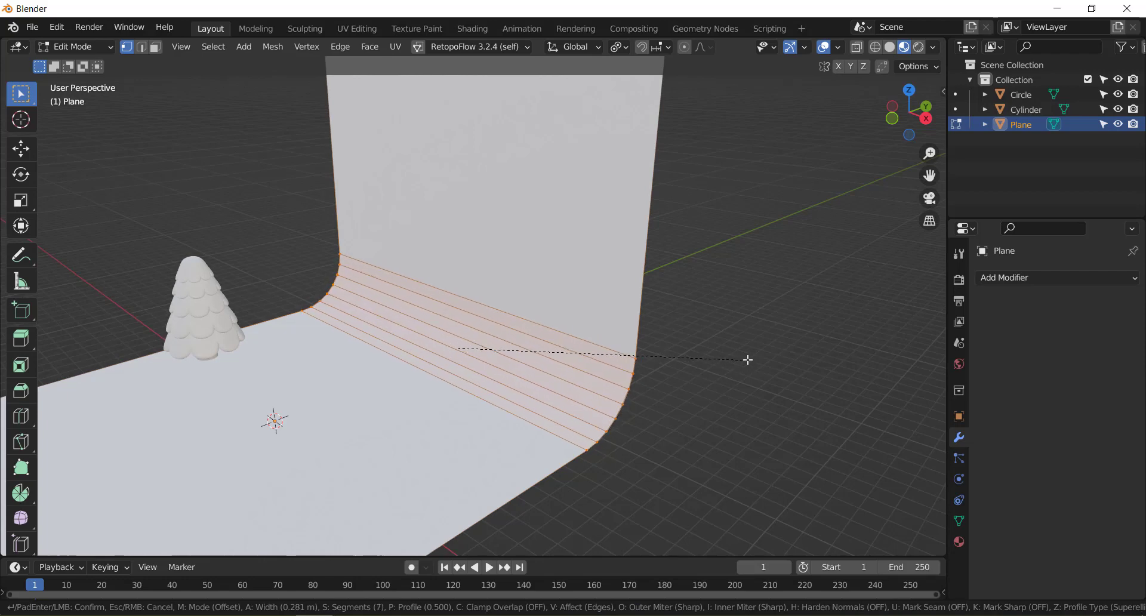
pyautogui.click(753, 355)
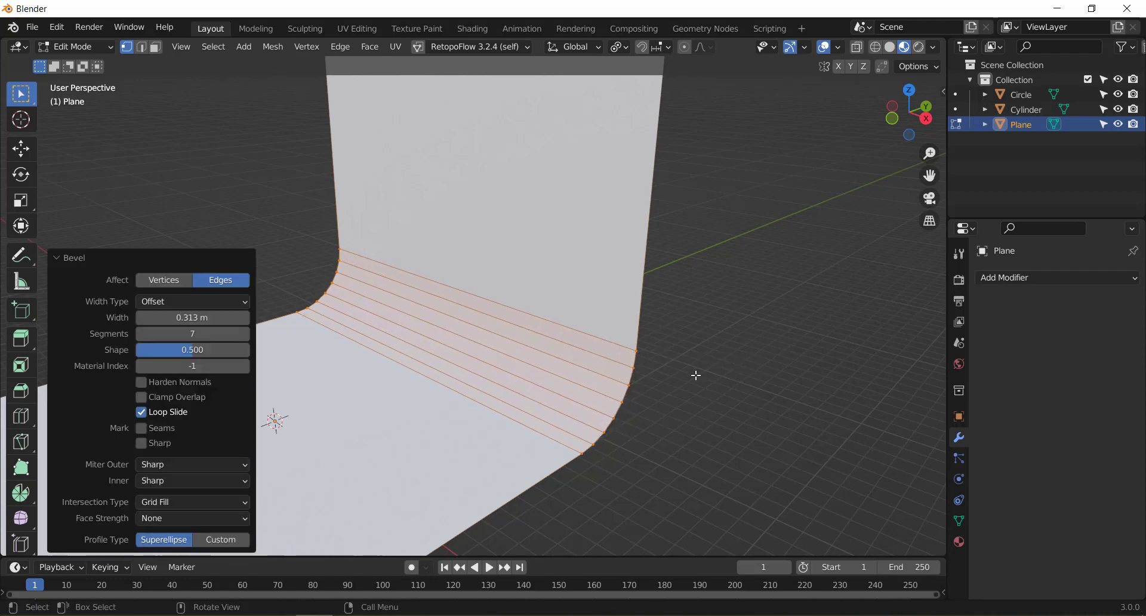
# Inspect the curved backdrop in Object Mode from the front and in perspective.
pyautogui.press('Tab')
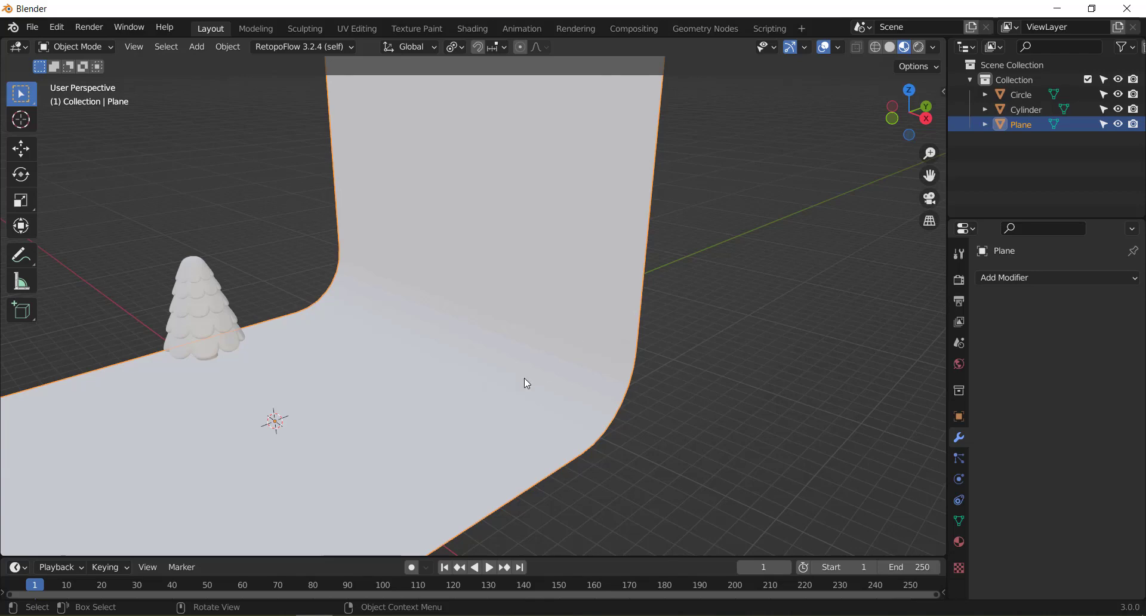
pyautogui.moveTo(524, 378); pyautogui.dragTo(628, 377, button='middle')
pyautogui.scroll(-3, 600, 367)
pyautogui.press('KP_1')
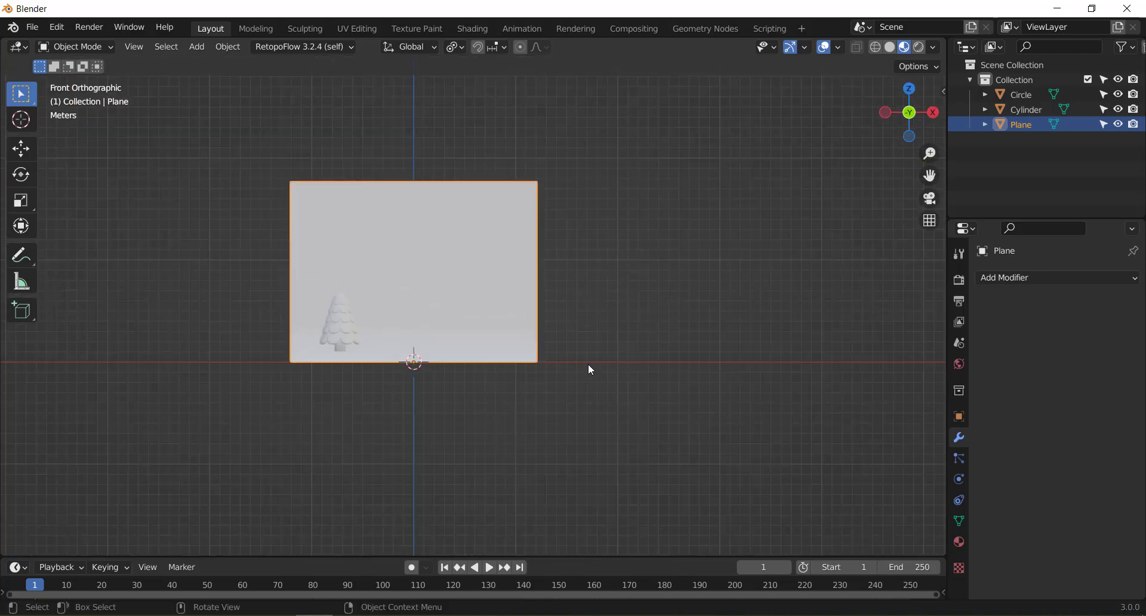
pyautogui.scroll(2, 537, 363)
pyautogui.moveTo(486, 363)
pyautogui.mouseDown(button='middle')
pyautogui.moveTo(454, 396)
pyautogui.moveTo(355, 391)
pyautogui.moveTo(538, 335)
pyautogui.mouseUp(button='middle')
pyautogui.scroll(-4, 355, 392)
pyautogui.scroll(-2, 352, 376)
pyautogui.scroll(1, 352, 376)
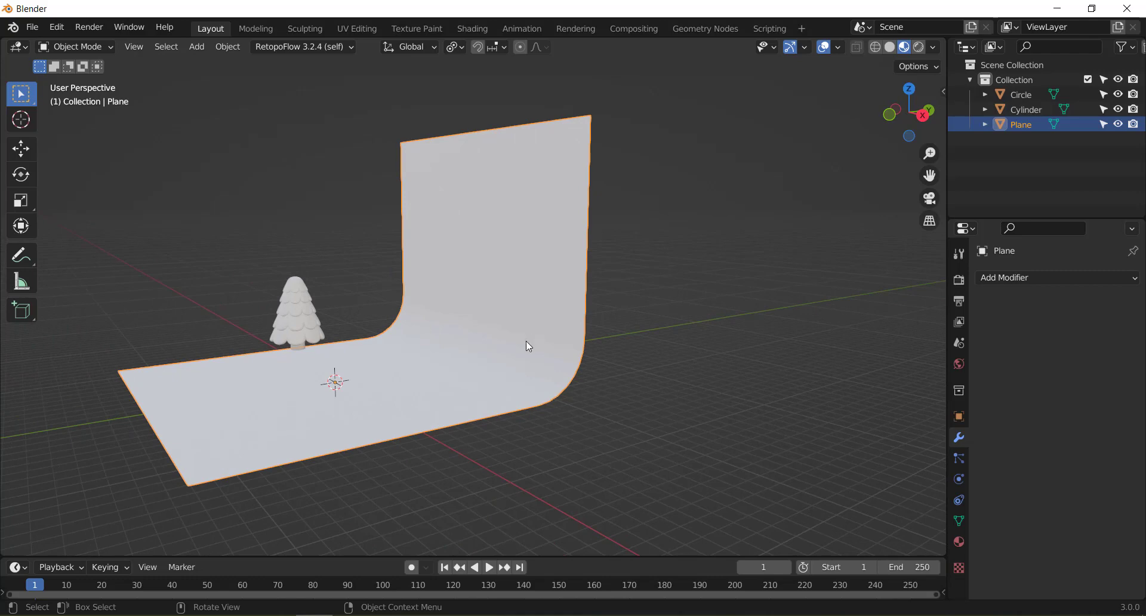
pyautogui.moveTo(300, 404)
pyautogui.mouseDown(button='middle')
pyautogui.moveTo(414, 356)
pyautogui.moveTo(332, 326)
pyautogui.mouseUp(button='middle')
# Extrude the floor's front edge straight down along Z by 13.495 m.
pyautogui.press('Tab')
pyautogui.click(310, 362)
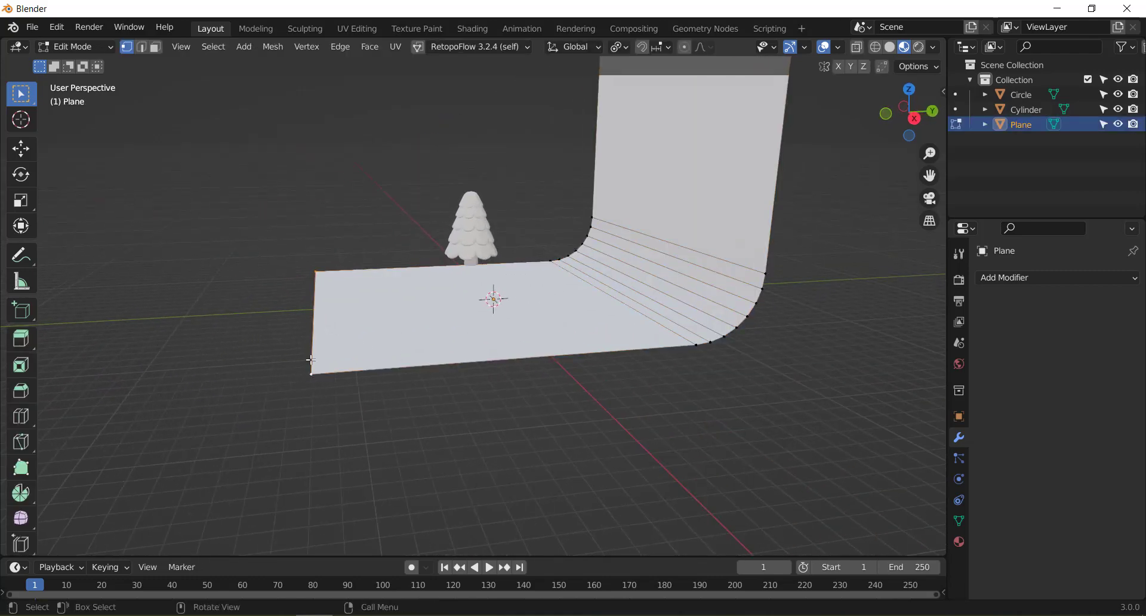
pyautogui.press('e')
pyautogui.press('z')
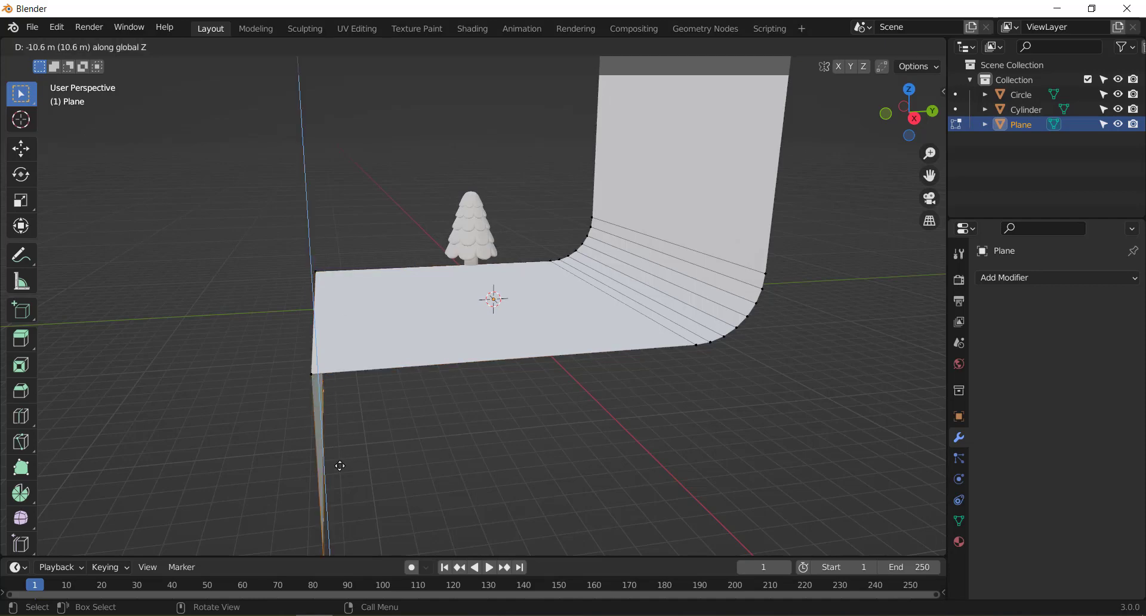
pyautogui.click(332, 486)
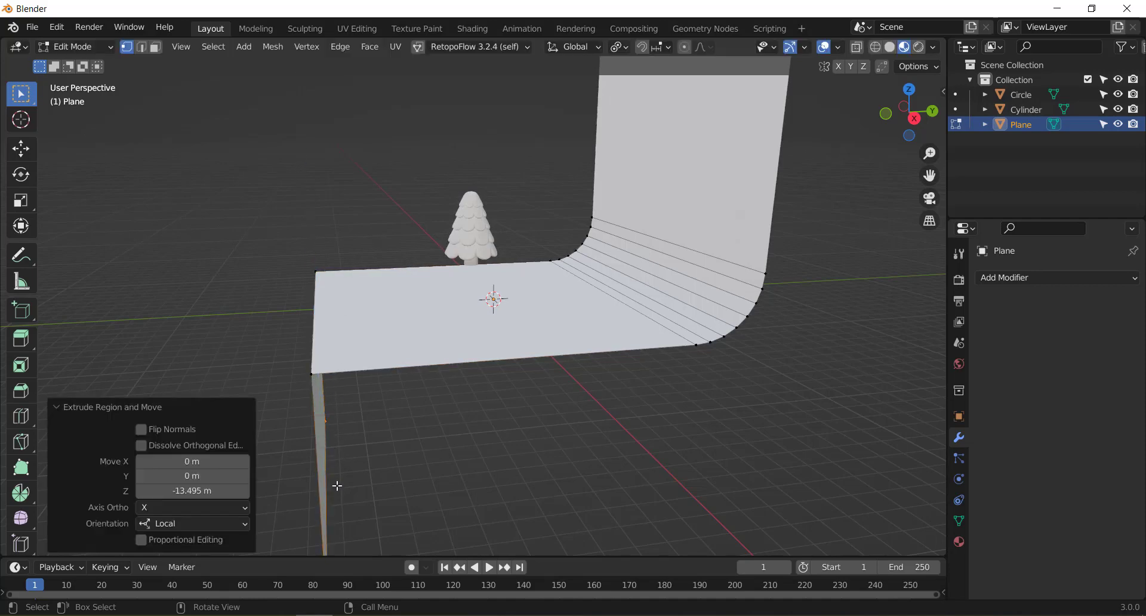
pyautogui.moveTo(332, 487); pyautogui.dragTo(412, 279, button='middle')
# Bevel the top front corner edge into a 0.328 m, 7-segment curve.
pyautogui.click(411, 278)
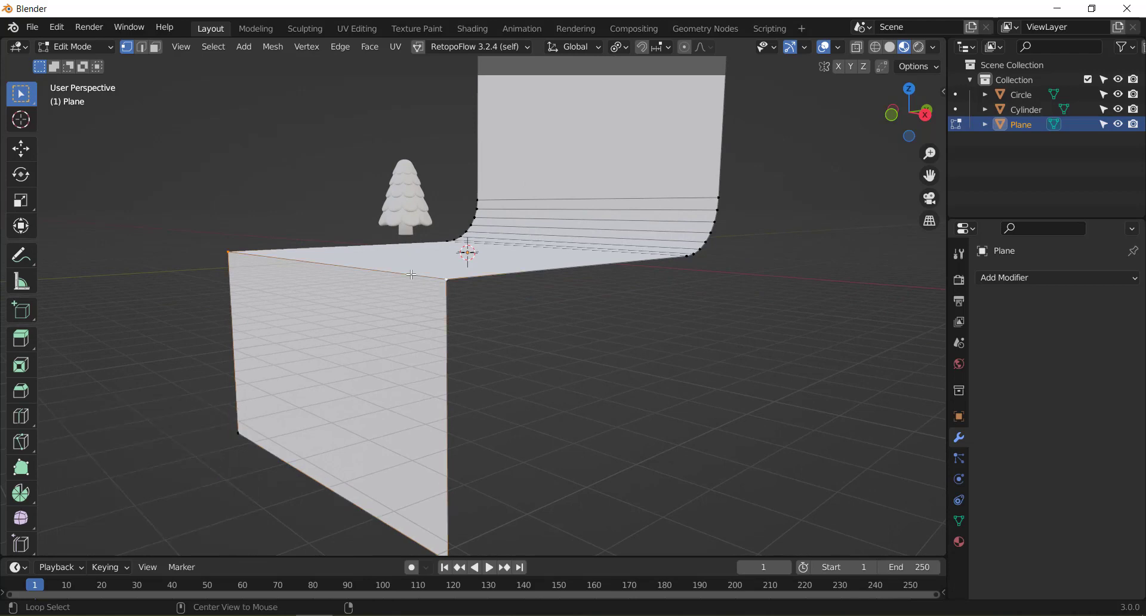
pyautogui.moveTo(471, 325); pyautogui.dragTo(521, 320, button='middle')
pyautogui.hotkey('ctrl', 'b')
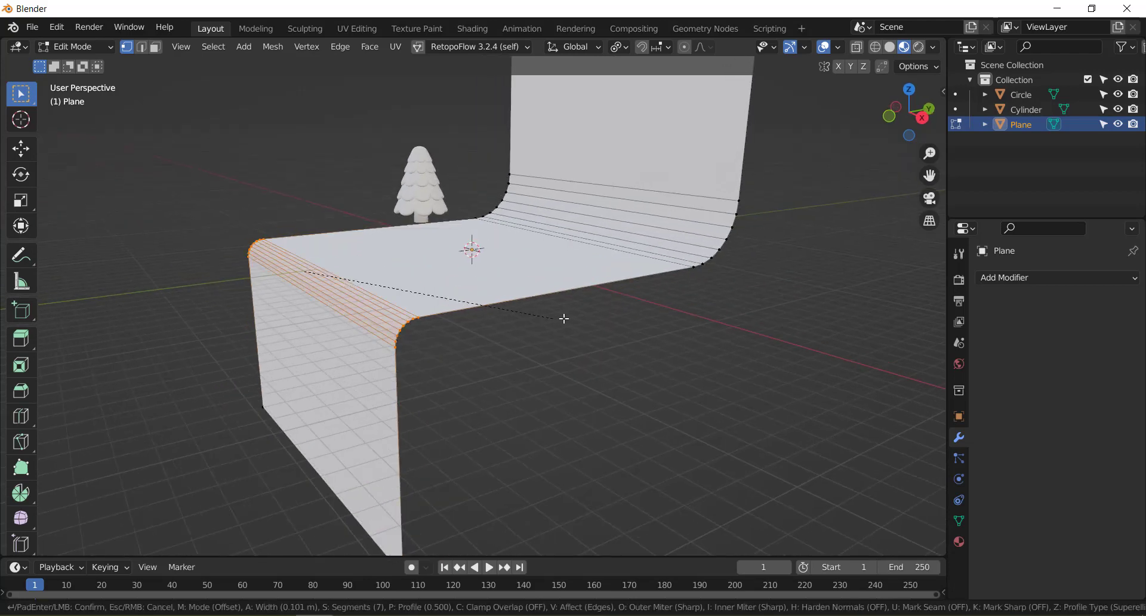
pyautogui.click(599, 316)
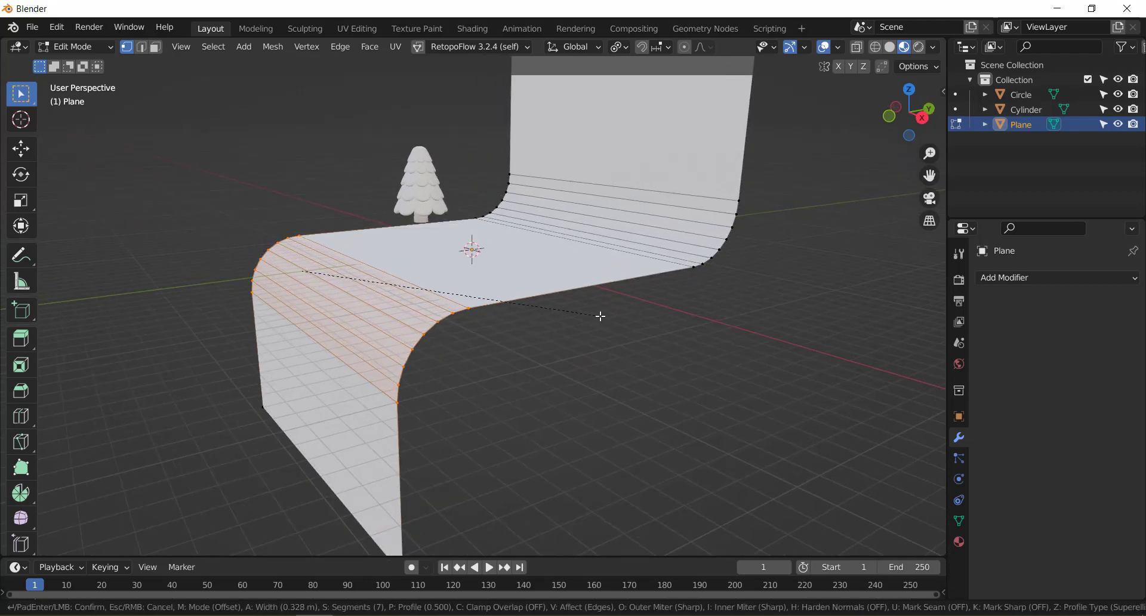
pyautogui.press('Tab')
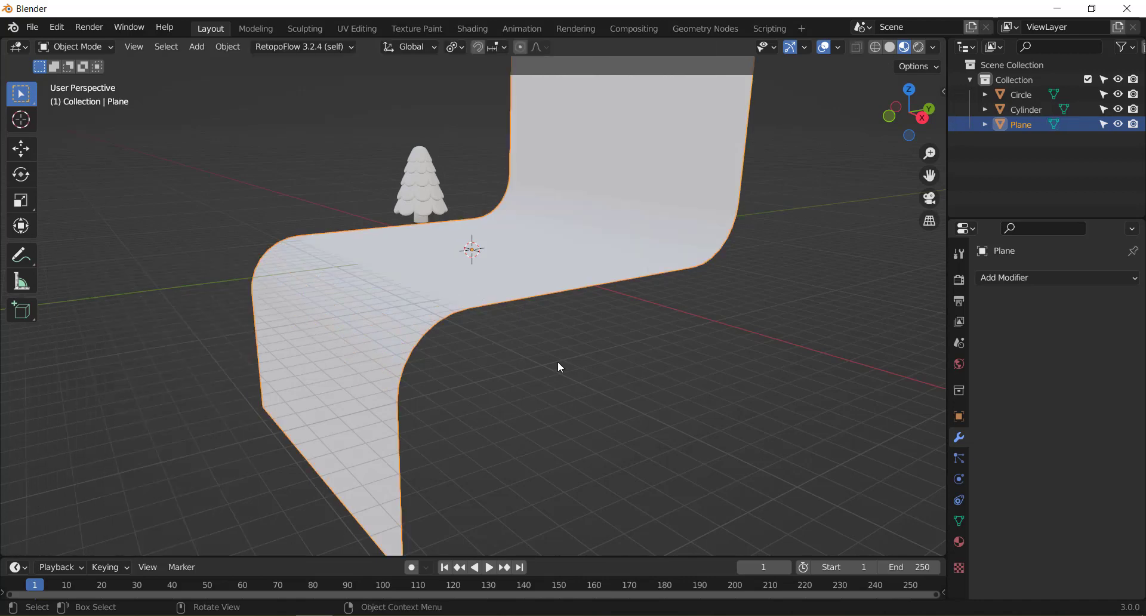
pyautogui.moveTo(558, 362); pyautogui.dragTo(665, 370, button='middle')
# View the scene from the front in Solid viewport shading.
pyautogui.press('KP_1')
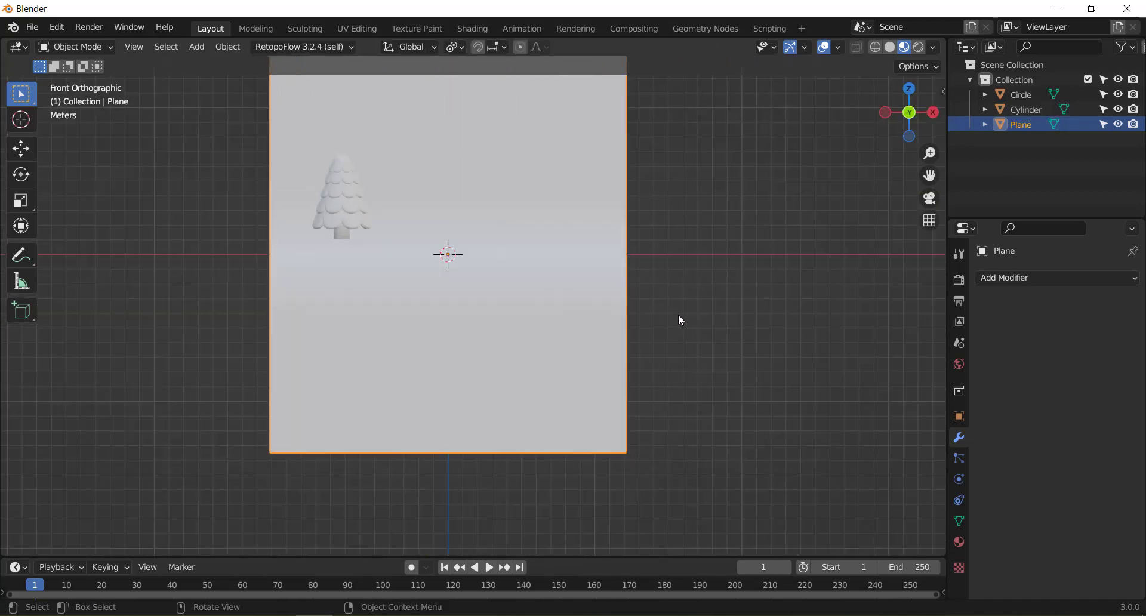
pyautogui.moveTo(678, 314)
pyautogui.mouseDown(button='middle')
pyautogui.moveTo(619, 300)
pyautogui.moveTo(657, 281)
pyautogui.moveTo(669, 287)
pyautogui.moveTo(673, 356)
pyautogui.moveTo(693, 332)
pyautogui.mouseUp(button='middle')
pyautogui.click(692, 331)
pyautogui.press('KP_1')
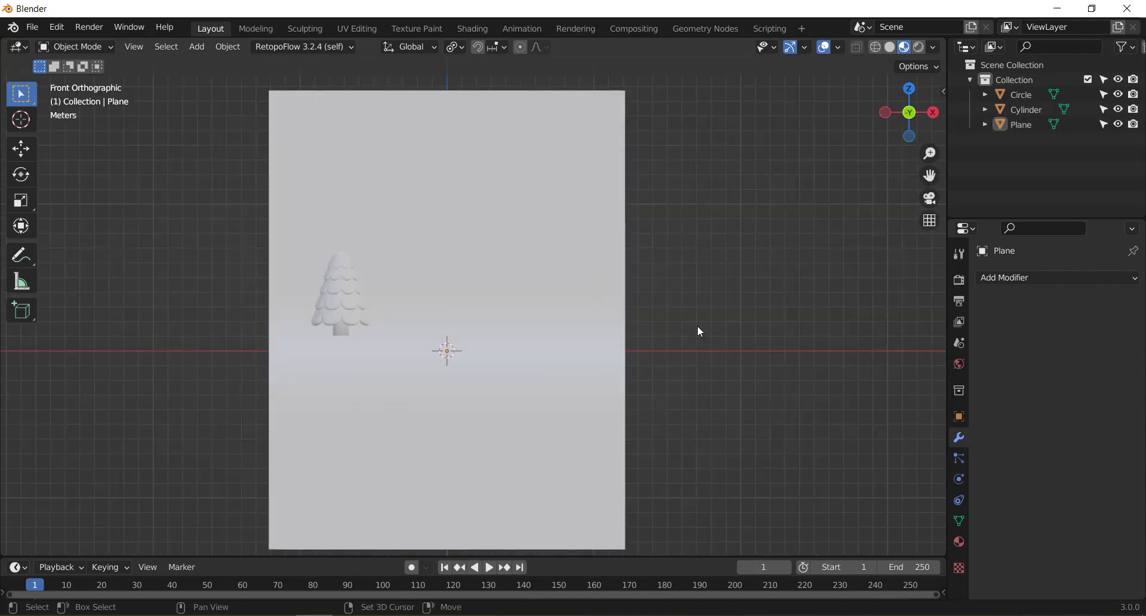
pyautogui.scroll(1, 558, 292)
pyautogui.scroll(3, 537, 310)
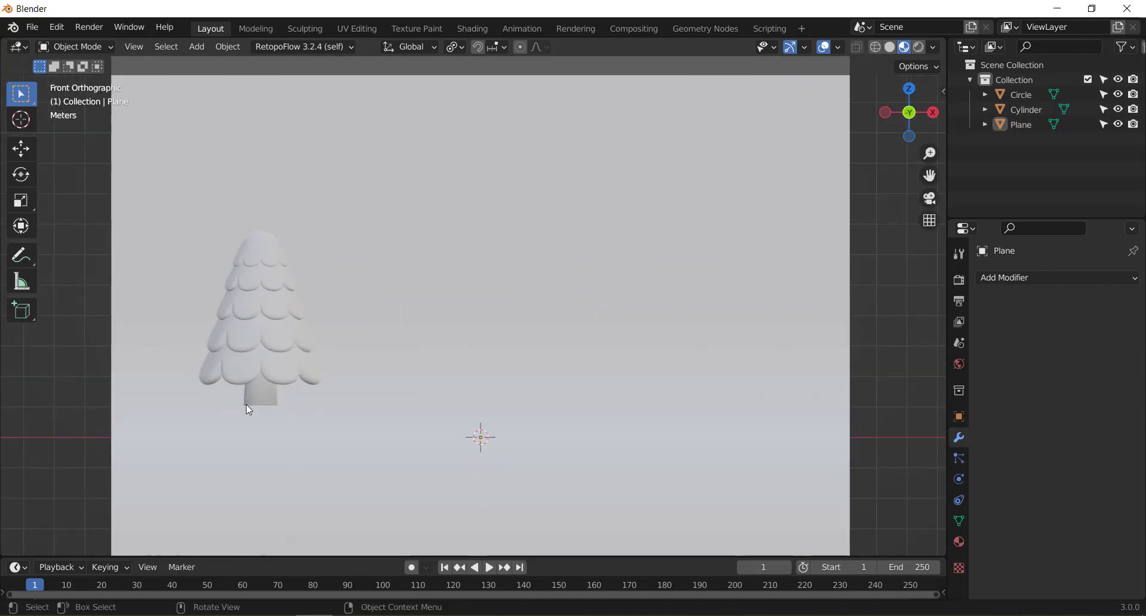
pyautogui.press('z')
pyautogui.click(775, 286)
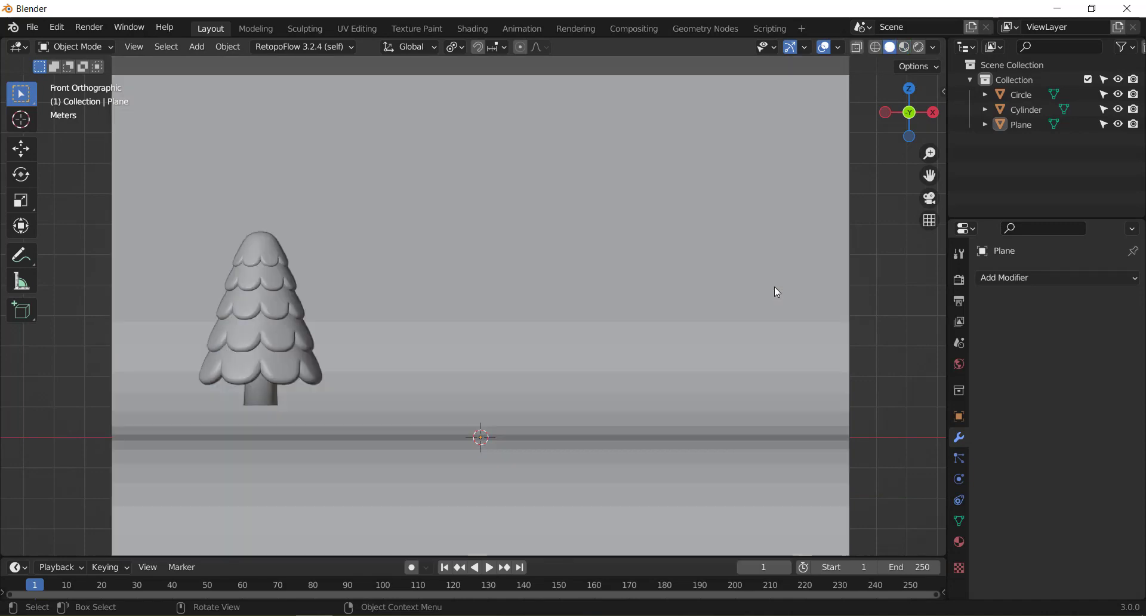
# Apply Shade Smooth to the curved backdrop plane.
pyautogui.click(792, 380)
pyautogui.scroll(-3, 793, 376)
pyautogui.scroll(-1, 792, 375)
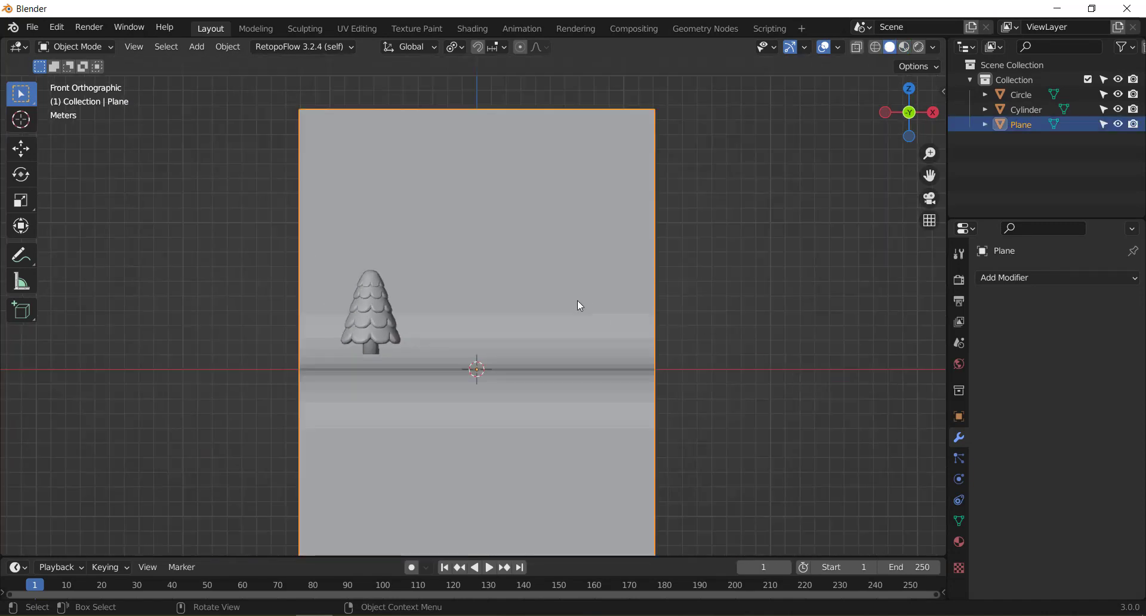
pyautogui.rightClick(576, 300)
pyautogui.click(573, 297)
# Deselect the backdrop and frame the scene in front view.
pyautogui.click(711, 294)
pyautogui.moveTo(711, 295)
pyautogui.mouseDown(button='middle')
pyautogui.moveTo(500, 312)
pyautogui.moveTo(763, 303)
pyautogui.moveTo(573, 320)
pyautogui.moveTo(696, 324)
pyautogui.moveTo(571, 335)
pyautogui.mouseUp(button='middle')
pyautogui.press('KP_1')
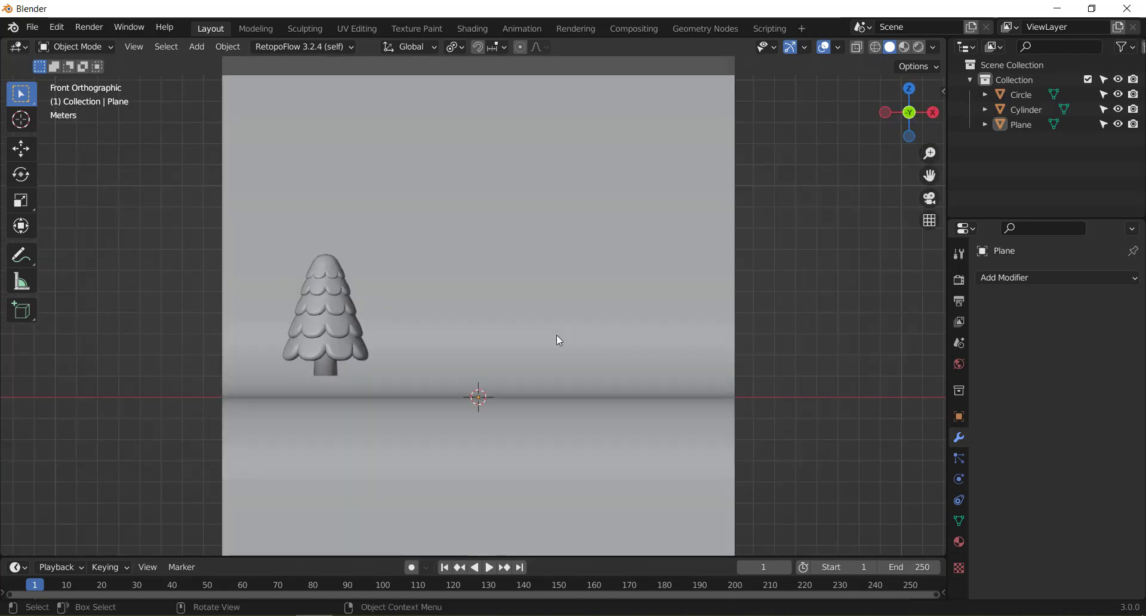
pyautogui.scroll(-2, 557, 335)
pyautogui.scroll(-1, 557, 336)
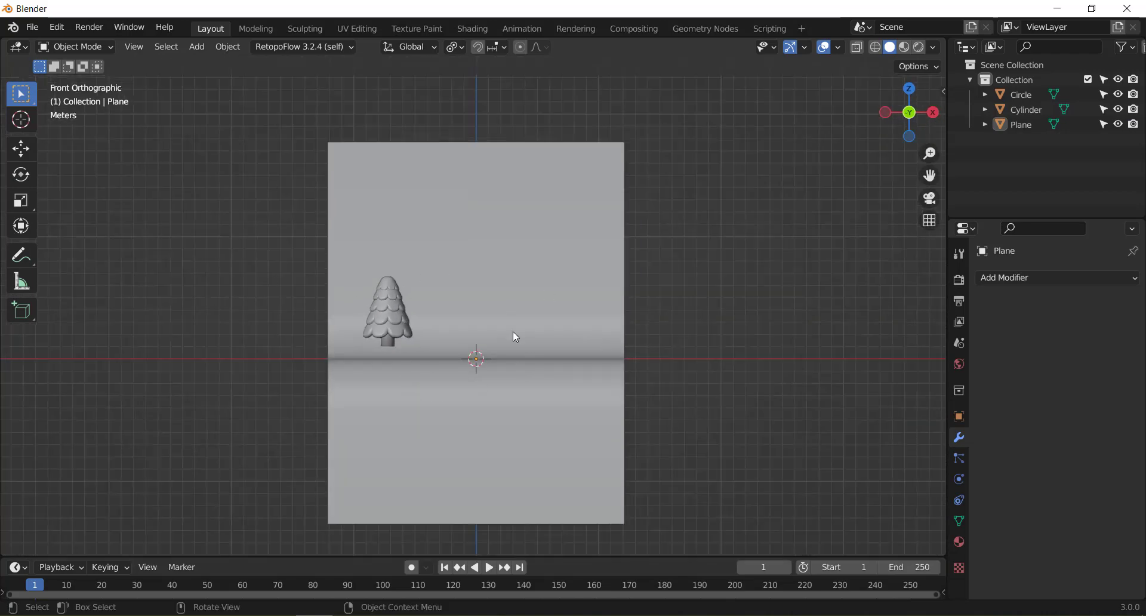
pyautogui.scroll(2, 477, 385)
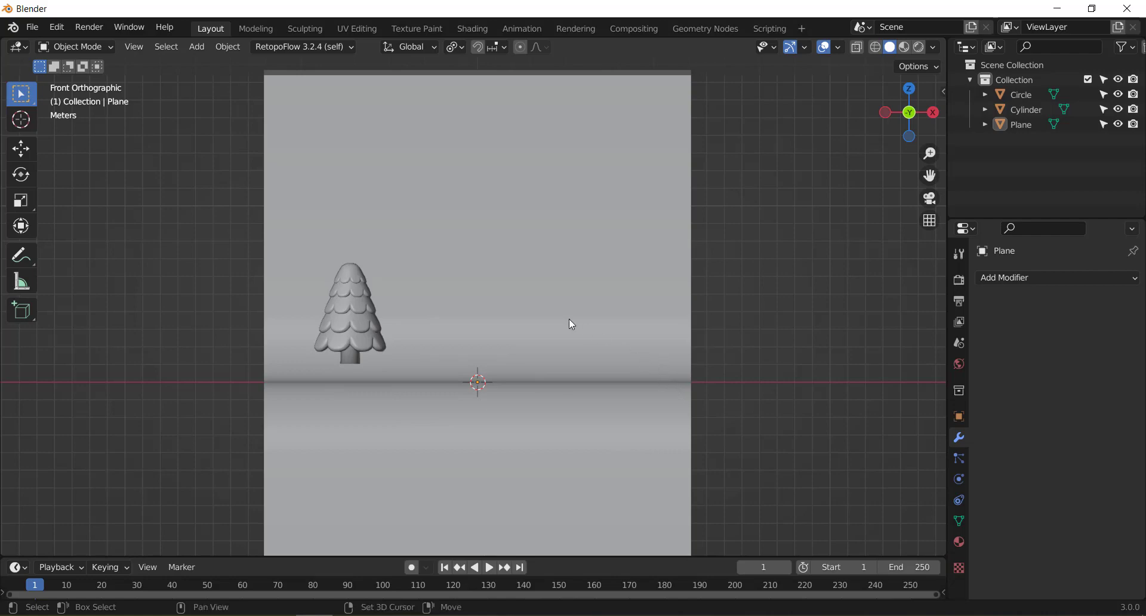
# Add a camera and align it to the front view, about 17.1 m out and 2.9 m up.
pyautogui.hotkey('shift', 'a')
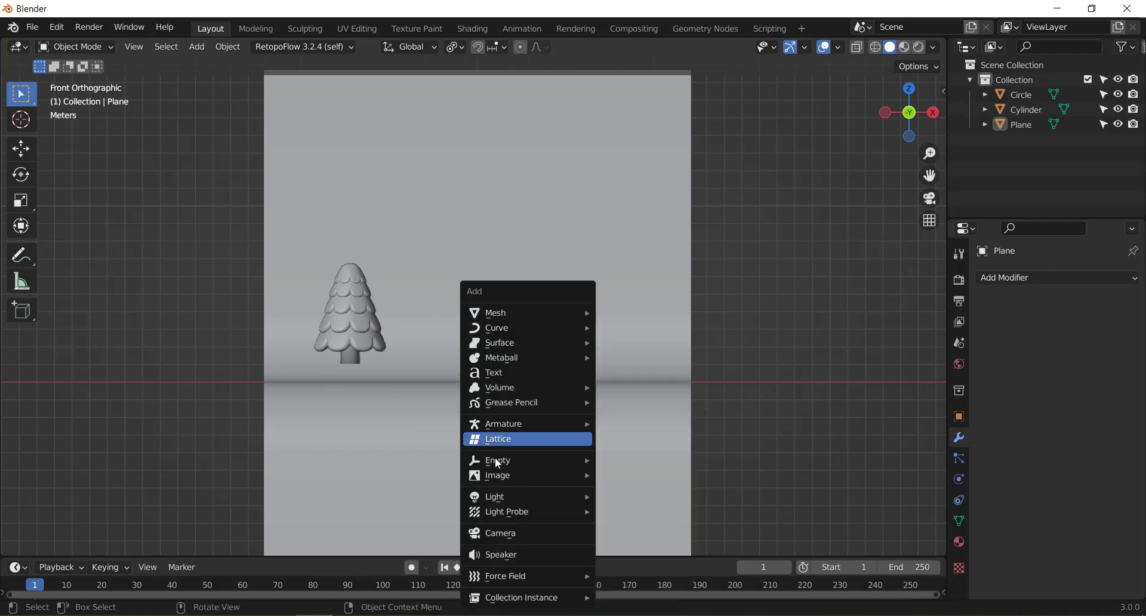
pyautogui.click(498, 533)
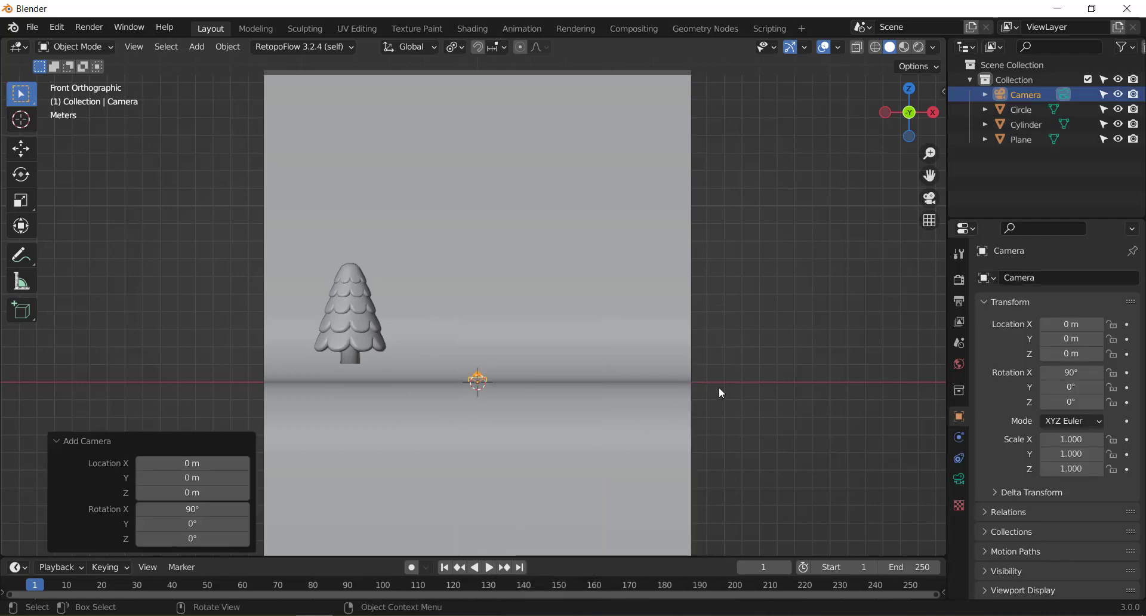
pyautogui.scroll(2, 539, 356)
pyautogui.scroll(1, 539, 356)
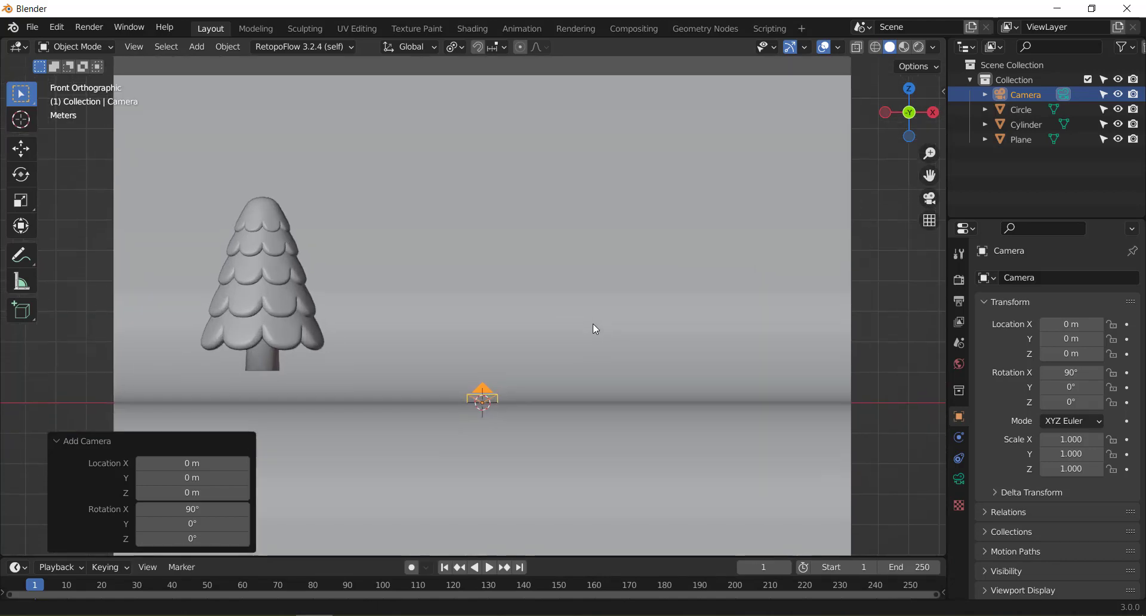
pyautogui.scroll(1, 581, 322)
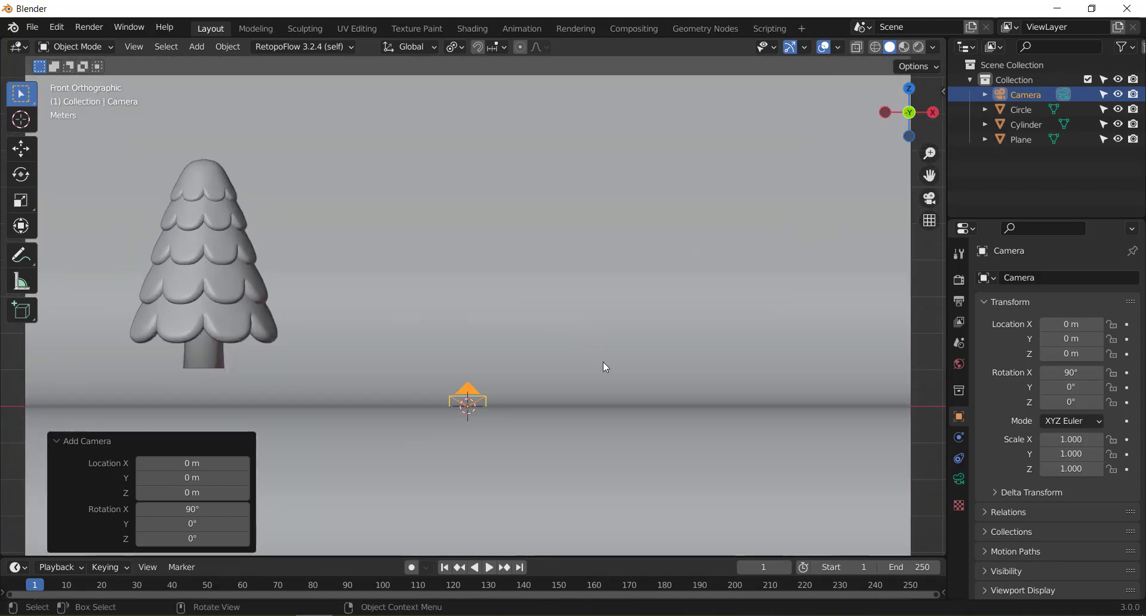
pyautogui.keyDown('shift'); pyautogui.scroll(2, 635, 376); pyautogui.keyUp('shift')
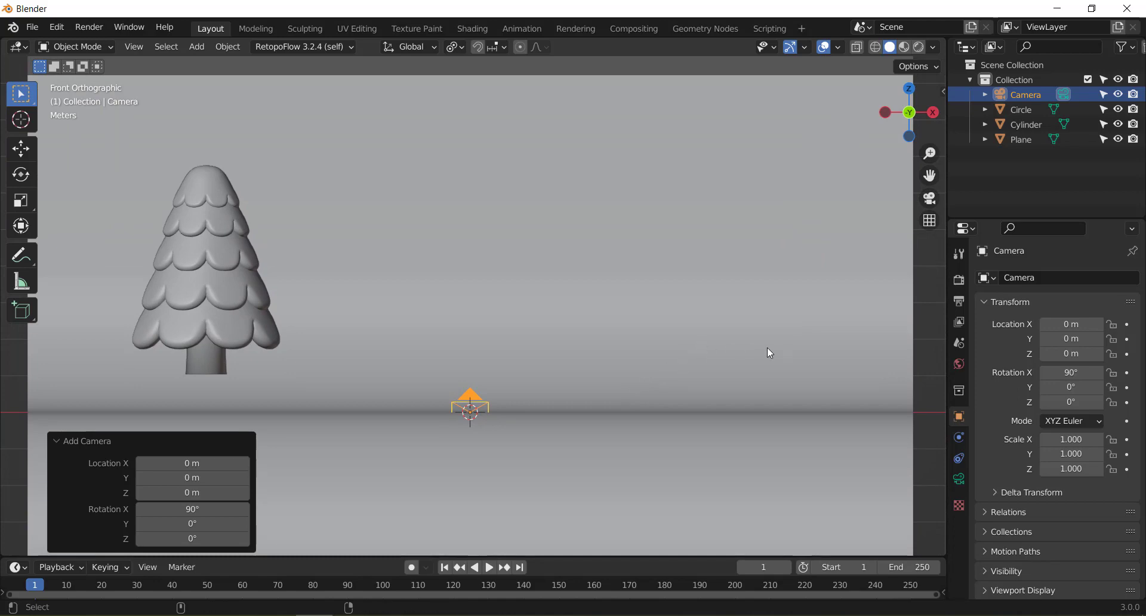
pyautogui.press('ctrl+alt+KP_0')
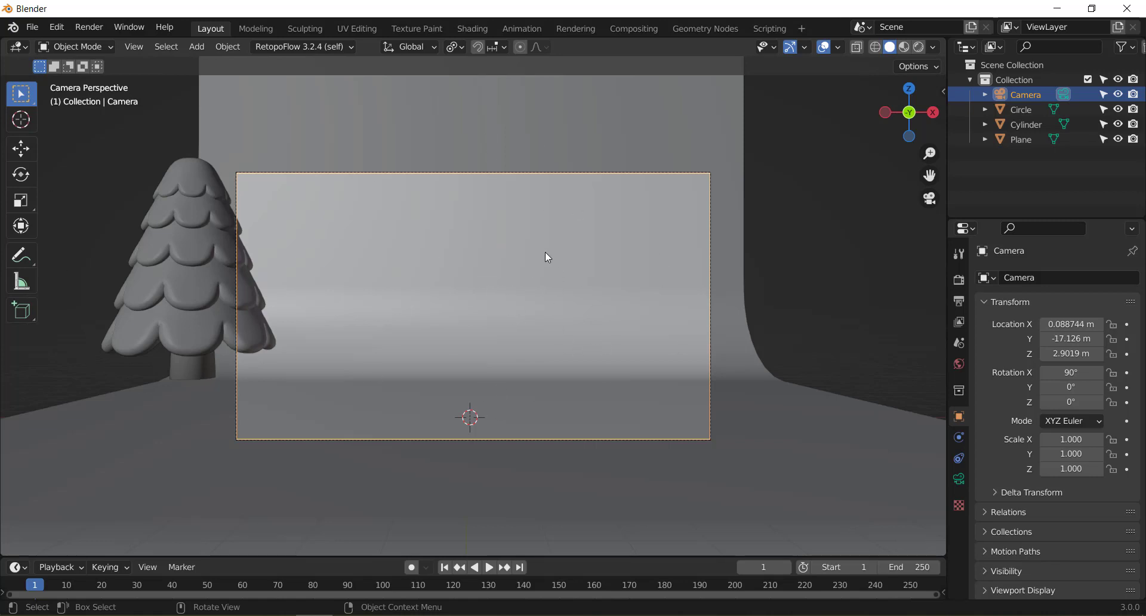
pyautogui.moveTo(546, 253); pyautogui.dragTo(545, 271, button='middle')
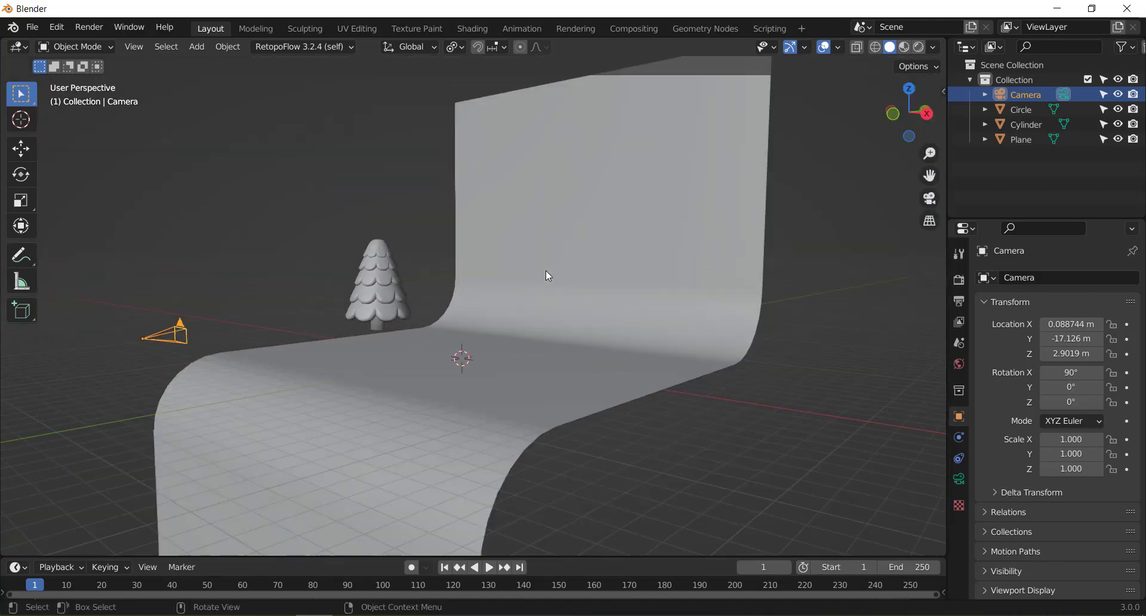
# In camera view, select trunk and foliage and move the tree into the frame's left side.
pyautogui.press('KP_0')
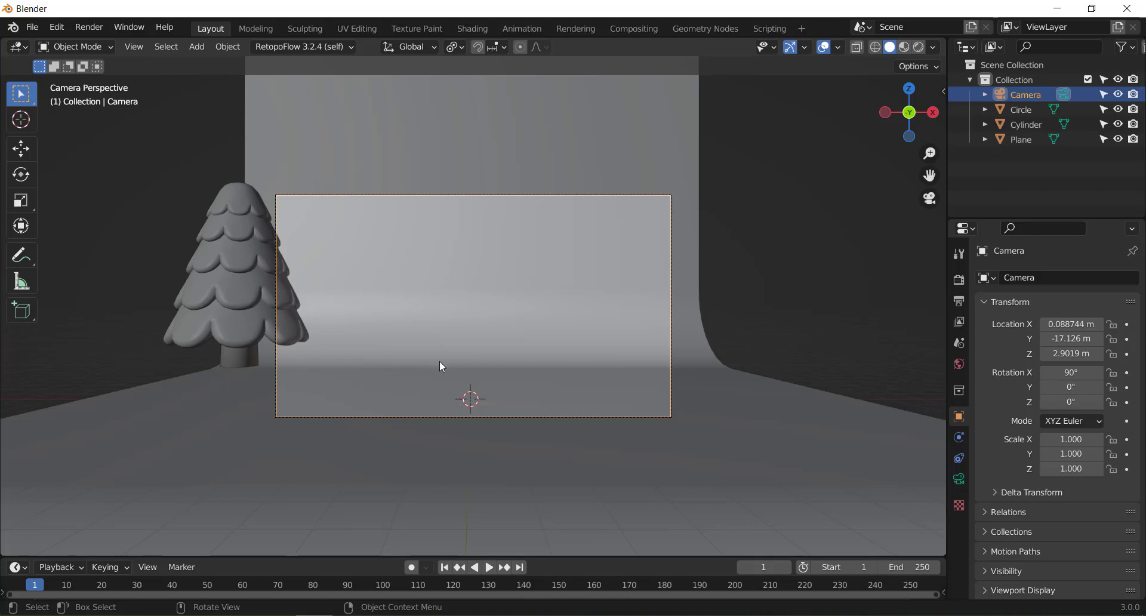
pyautogui.click(234, 357)
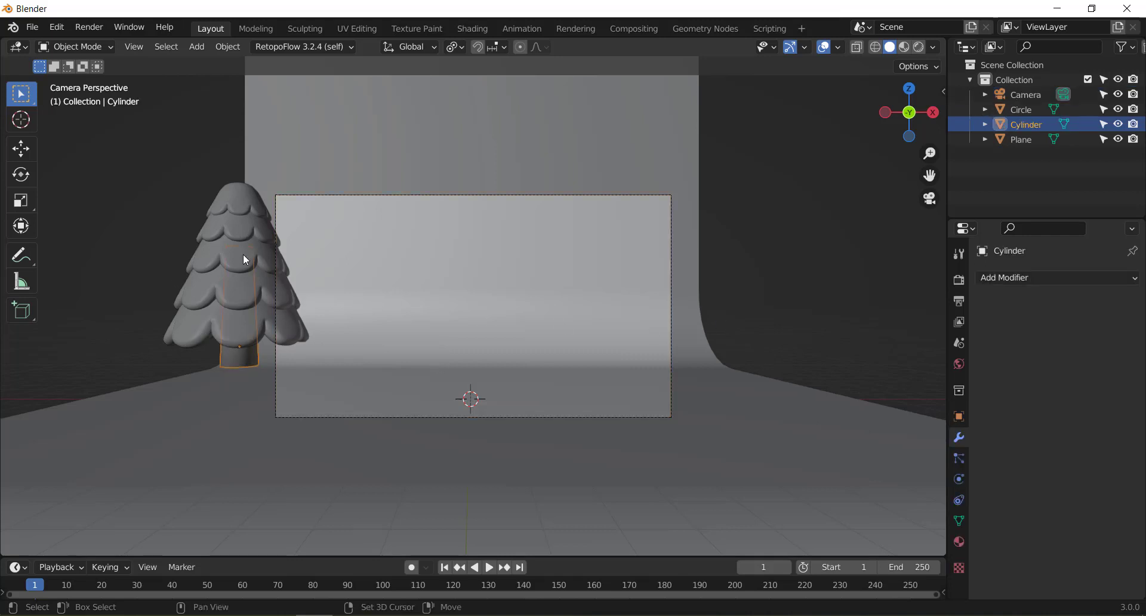
pyautogui.keyDown('shift'); pyautogui.click(243, 253); pyautogui.keyUp('shift')
pyautogui.press('g')
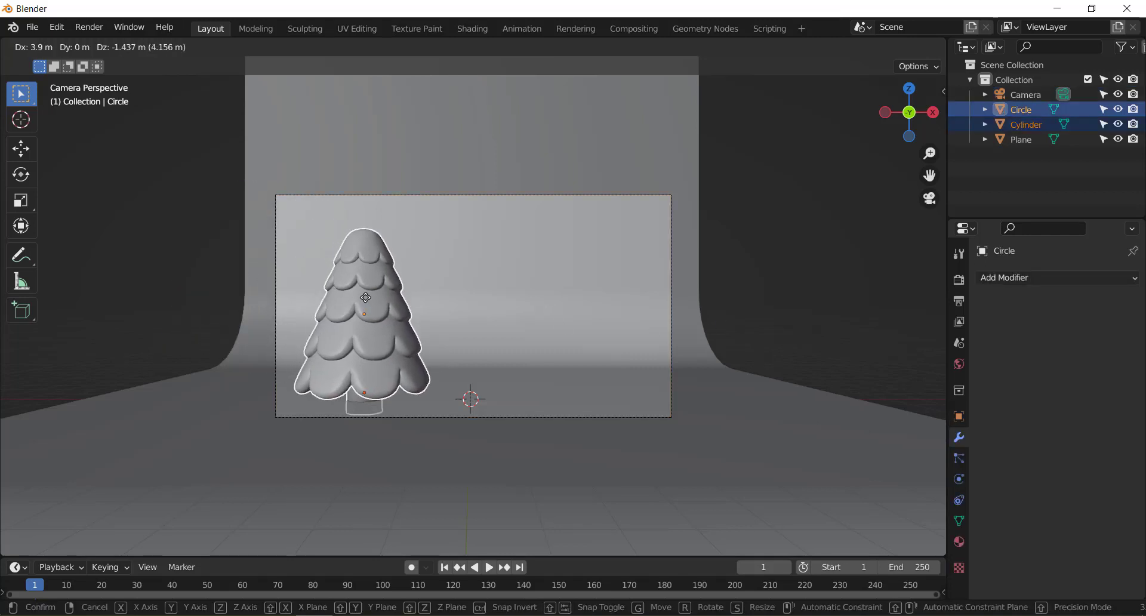
pyautogui.click(357, 297)
# Check the tree's placement from front and orbit views, then recentre the camera frame.
pyautogui.press('KP_1')
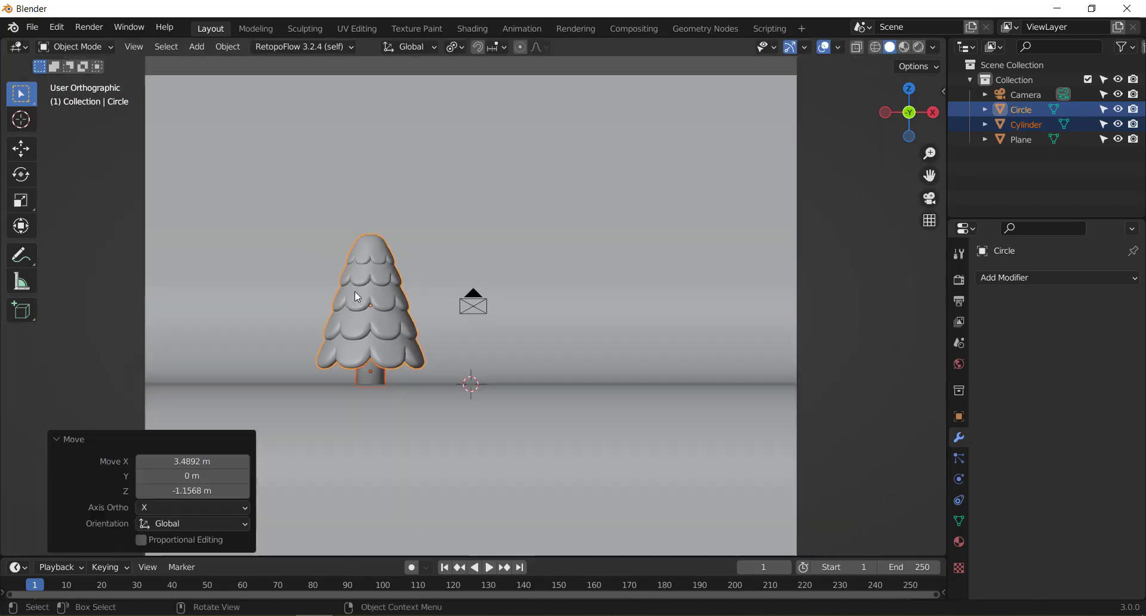
pyautogui.press('KP_5')
pyautogui.press('KP_0')
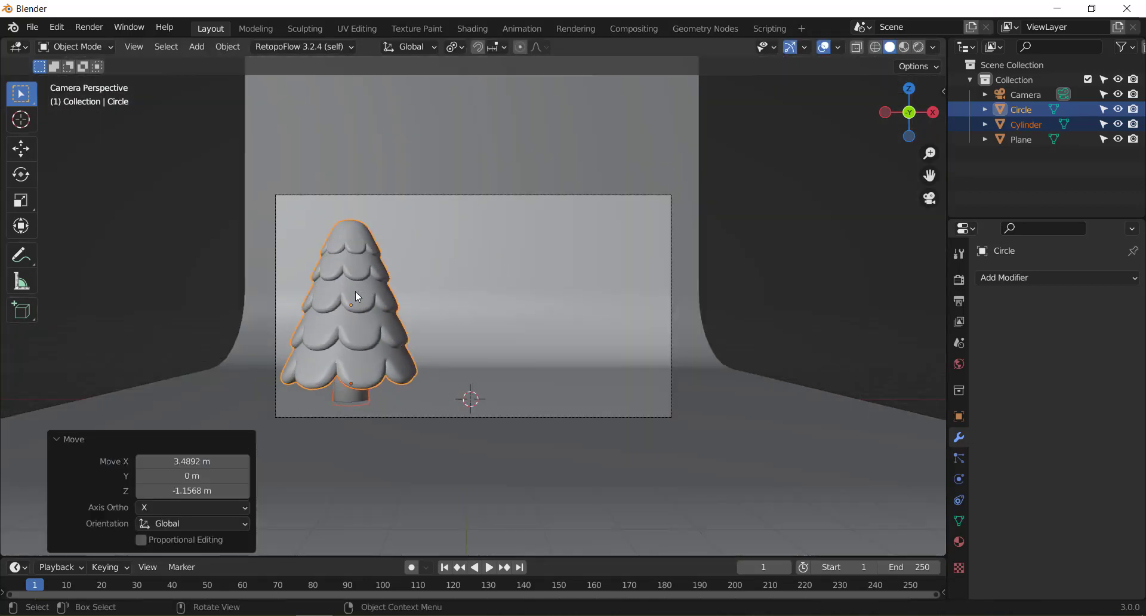
pyautogui.press('KP_0')
pyautogui.moveTo(574, 287)
pyautogui.mouseDown(button='middle')
pyautogui.moveTo(370, 319)
pyautogui.moveTo(491, 289)
pyautogui.moveTo(436, 296)
pyautogui.moveTo(500, 346)
pyautogui.mouseUp(button='middle')
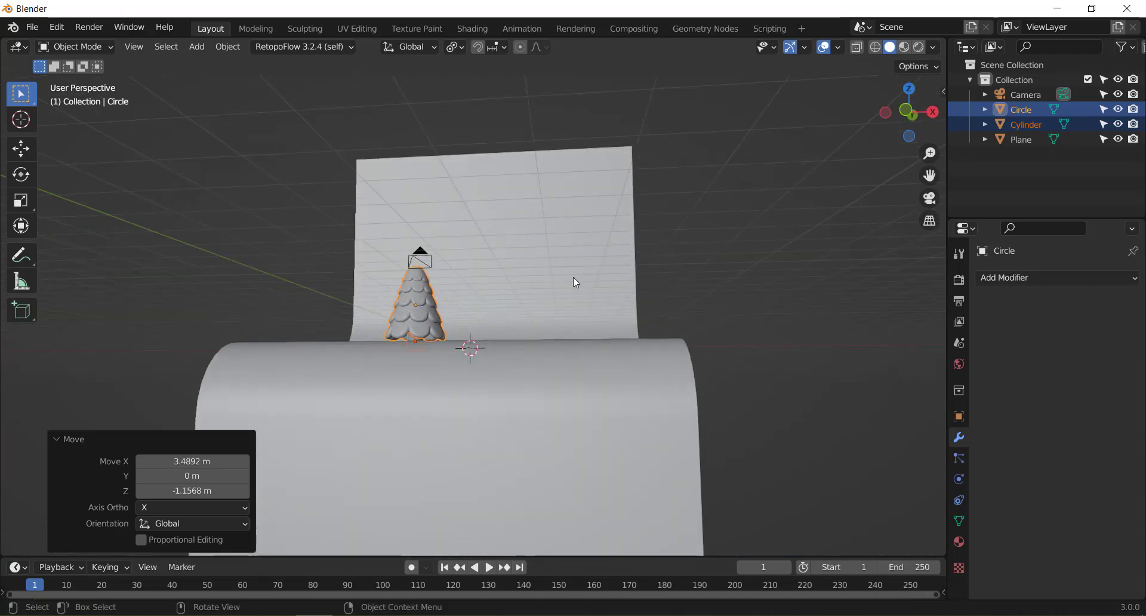
pyautogui.scroll(2, 575, 282)
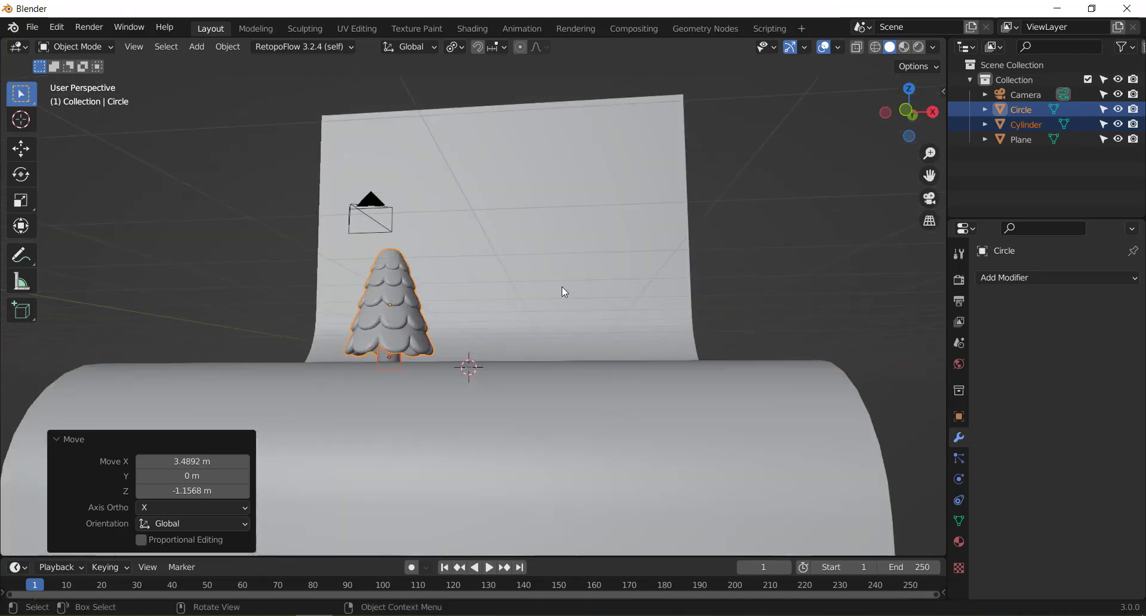
pyautogui.press('KP_0')
pyautogui.scroll(4, 403, 362)
pyautogui.scroll(3, 402, 363)
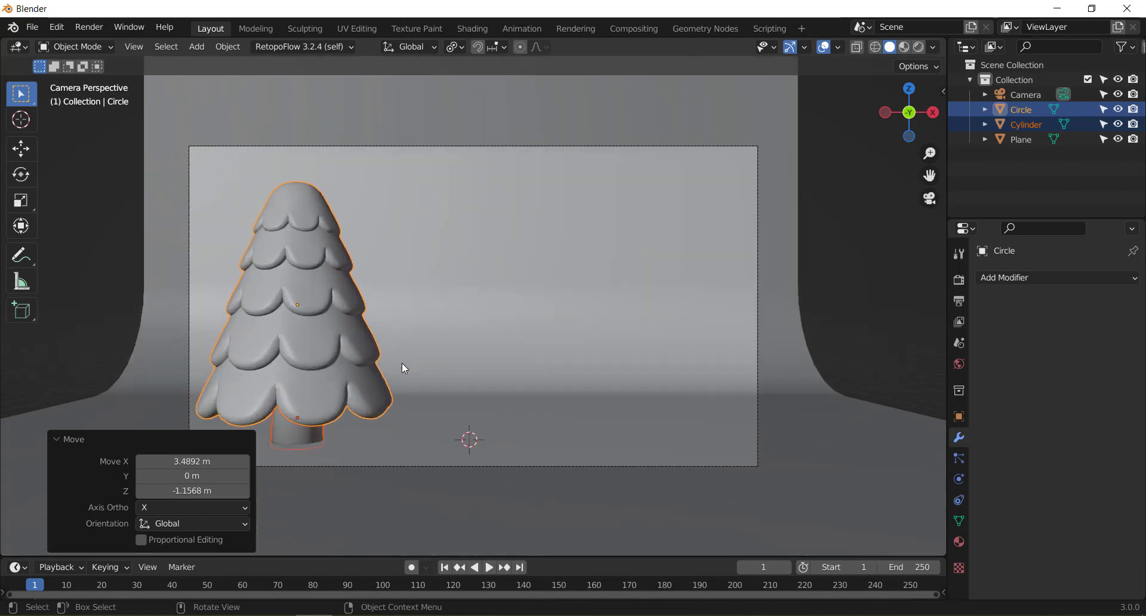
pyautogui.keyDown('shift'); pyautogui.moveTo(402, 363); pyautogui.dragTo(529, 351, button='middle'); pyautogui.keyUp('shift')
pyautogui.scroll(-2, 530, 353)
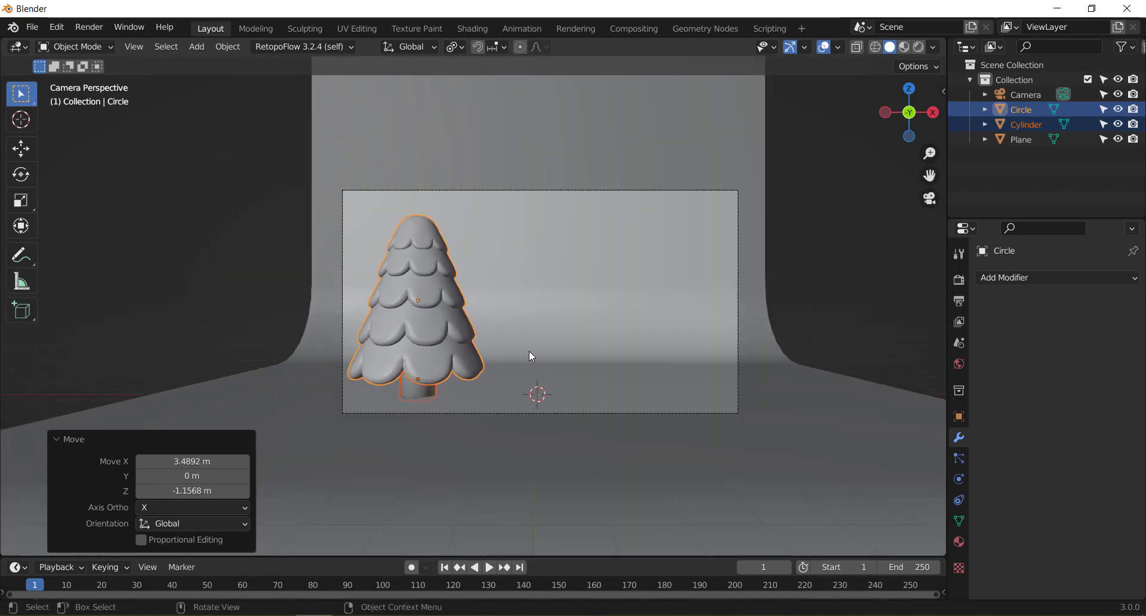
pyautogui.scroll(2, 534, 364)
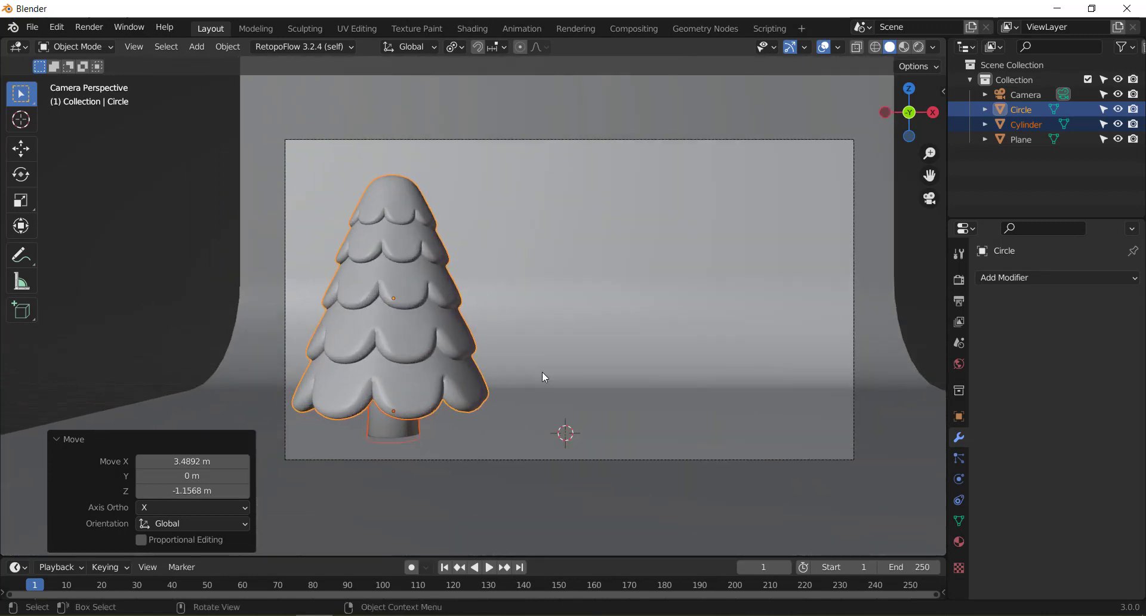
pyautogui.keyDown('shift'); pyautogui.moveTo(544, 376); pyautogui.dragTo(503, 377, button='middle'); pyautogui.keyUp('shift')
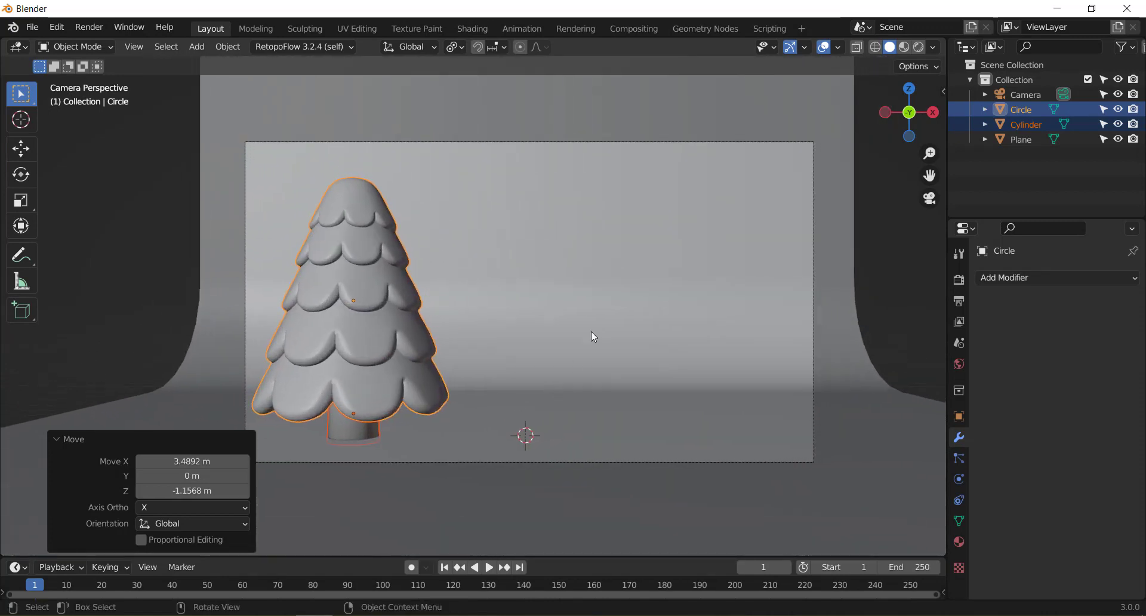
# Change the transform pivot point and scale the pine tree down to about 0.638.
pyautogui.press('s')
pyautogui.rightClick(547, 252)
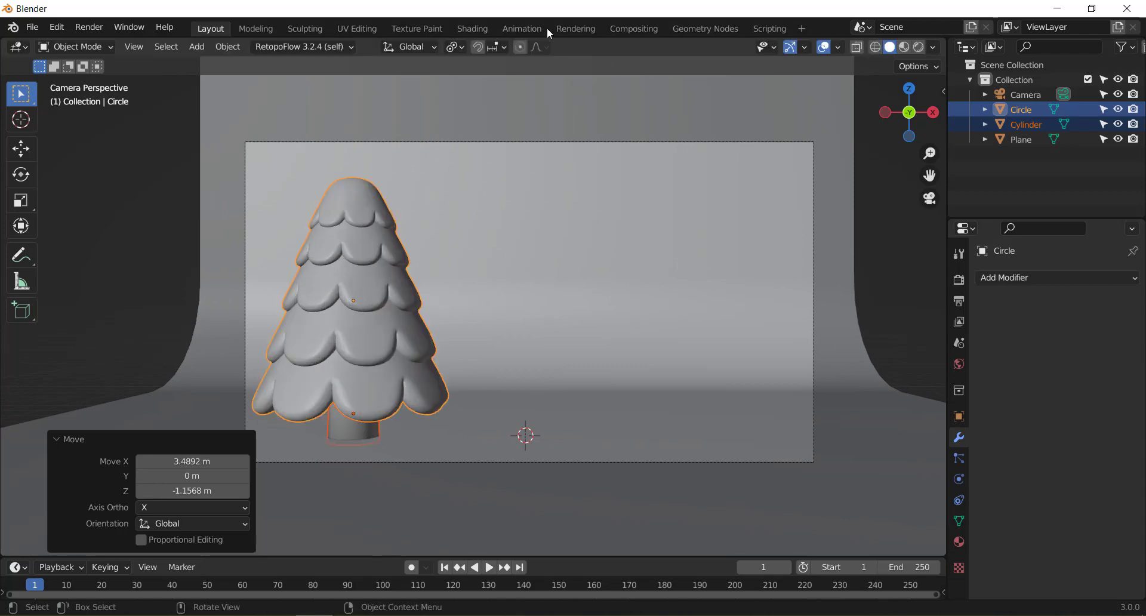
pyautogui.click(454, 47)
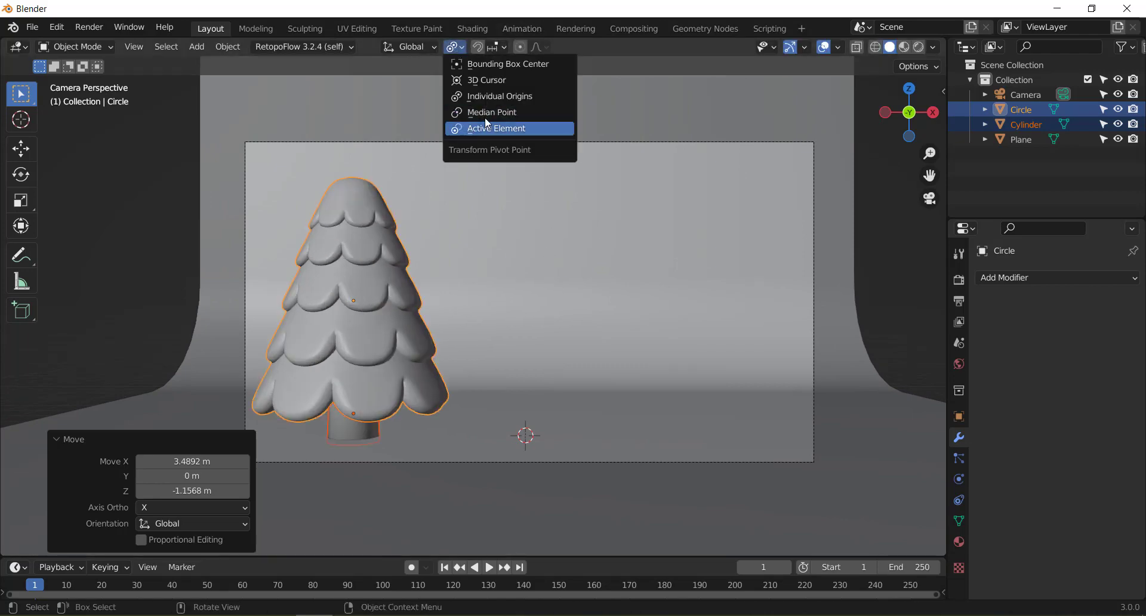
pyautogui.click(491, 113)
pyautogui.press('s')
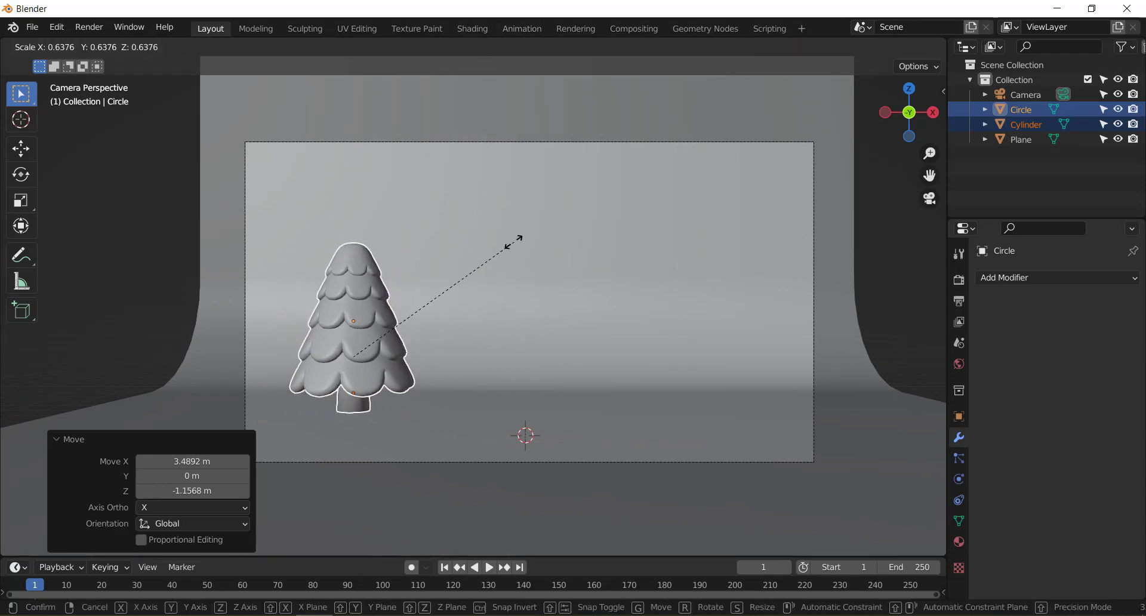
pyautogui.click(515, 240)
# Lower the tree 0.699 m on Z so it rests on the ground.
pyautogui.press('g')
pyautogui.press('z')
pyautogui.click(514, 278)
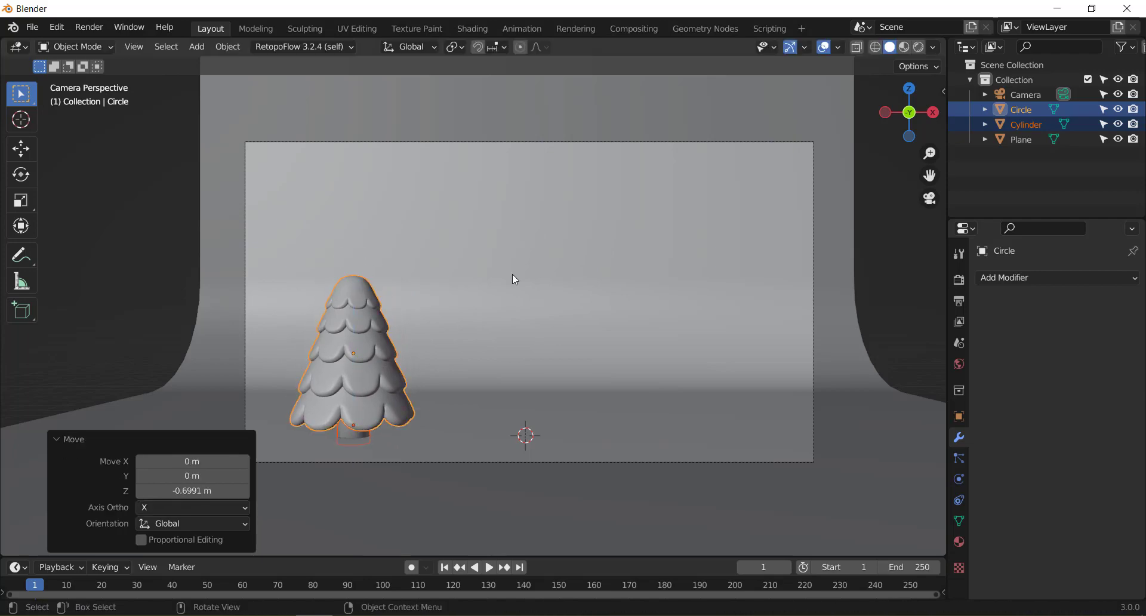
pyautogui.moveTo(549, 302)
pyautogui.mouseDown(button='middle')
pyautogui.moveTo(546, 288)
pyautogui.moveTo(537, 308)
pyautogui.moveTo(513, 318)
pyautogui.mouseUp(button='middle')
pyautogui.scroll(-3, 542, 298)
# Widen the curved backdrop plane to 1.796 times along X.
pyautogui.press('KP_0')
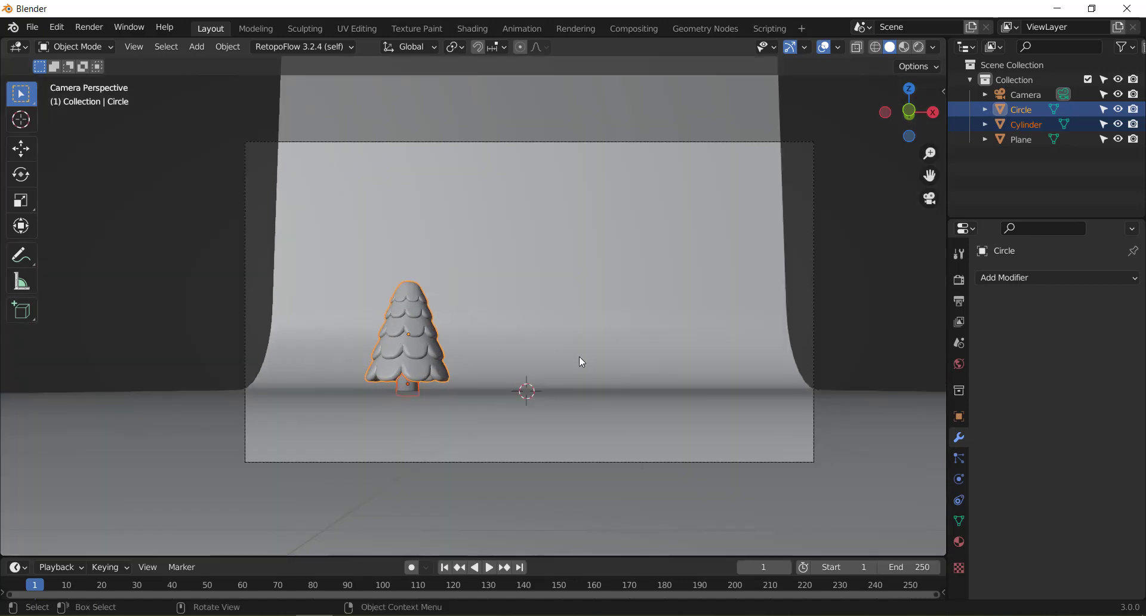
pyautogui.keyDown('shift'); pyautogui.moveTo(524, 359); pyautogui.dragTo(529, 268, button='middle'); pyautogui.keyUp('shift')
pyautogui.click(530, 398)
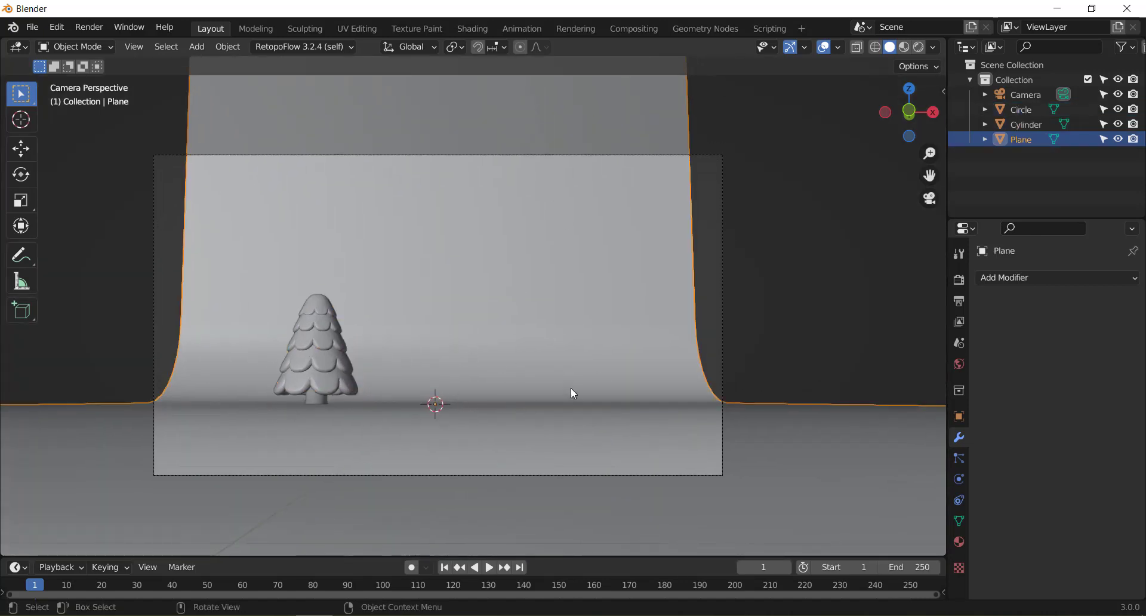
pyautogui.press('s')
pyautogui.press('x')
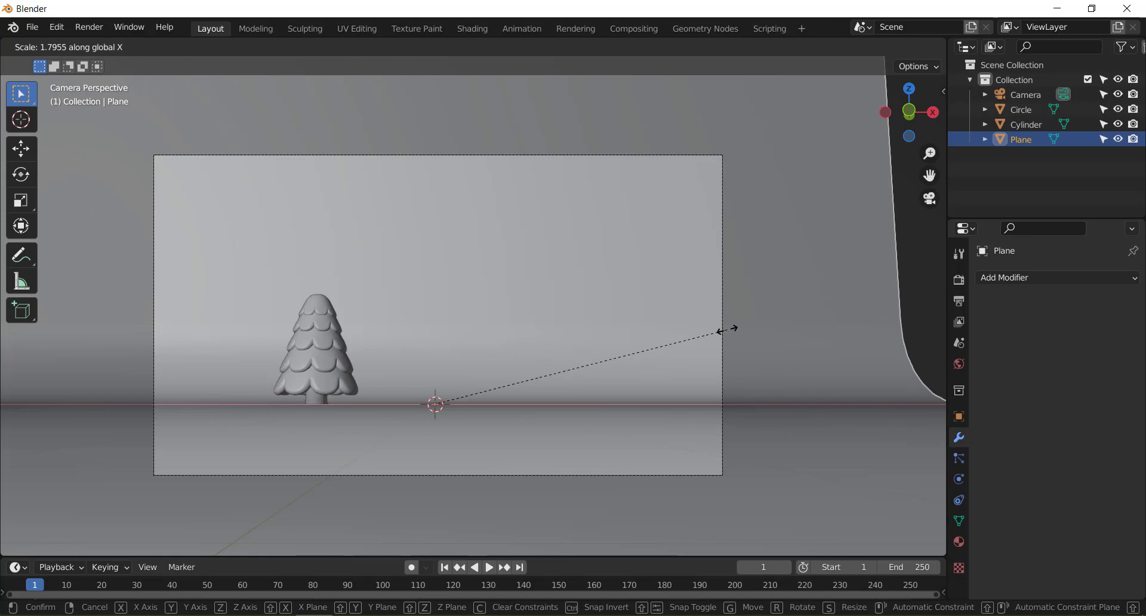
pyautogui.click(734, 328)
pyautogui.scroll(4, 544, 318)
pyautogui.scroll(-3, 525, 319)
pyautogui.scroll(-1, 523, 324)
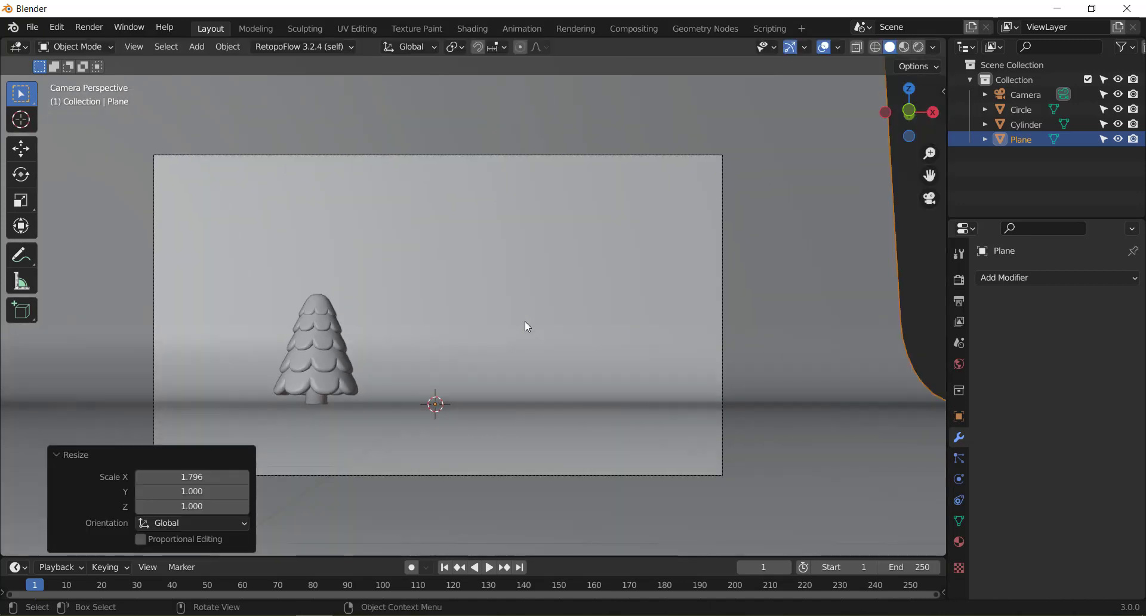
pyautogui.keyDown('shift'); pyautogui.scroll(1, 524, 334); pyautogui.keyUp('shift')
pyautogui.keyDown('shift'); pyautogui.scroll(1, 524, 349); pyautogui.keyUp('shift')
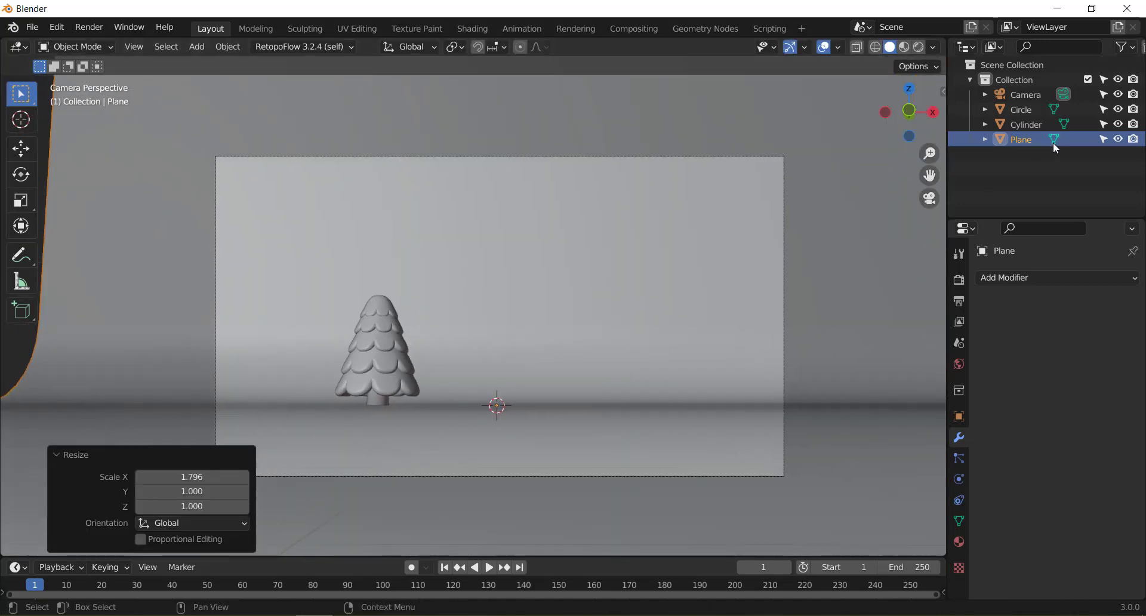
# Enlarge the pine tree by 1.105 and shift it left of centre, slightly up.
pyautogui.click(1023, 125)
pyautogui.keyDown('shift'); pyautogui.click(1027, 109); pyautogui.keyUp('shift')
pyautogui.press('s')
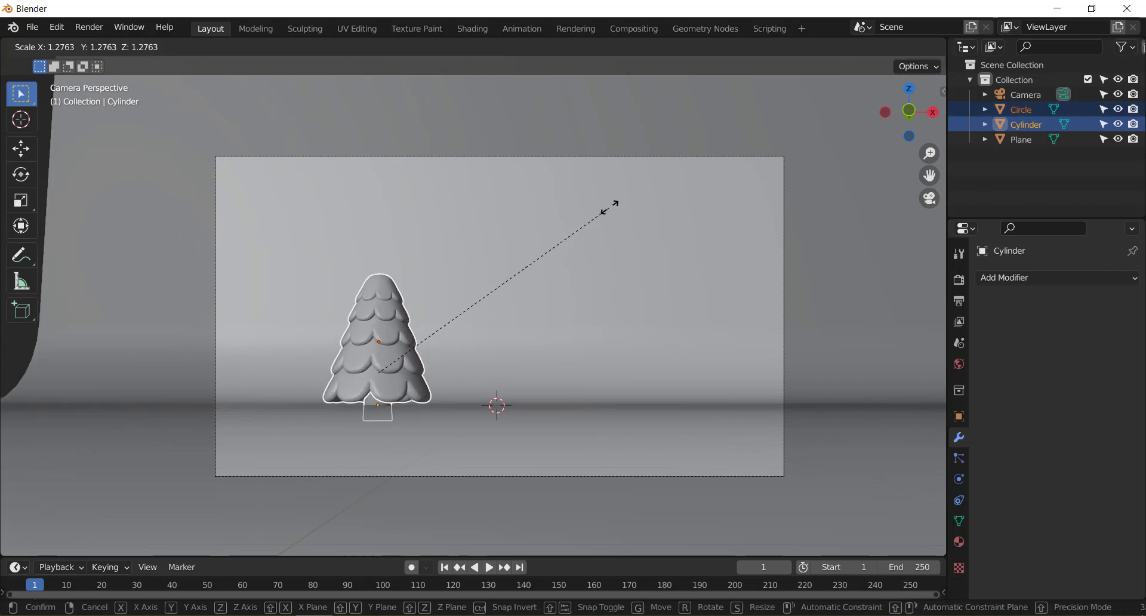
pyautogui.click(650, 191)
pyautogui.press('g')
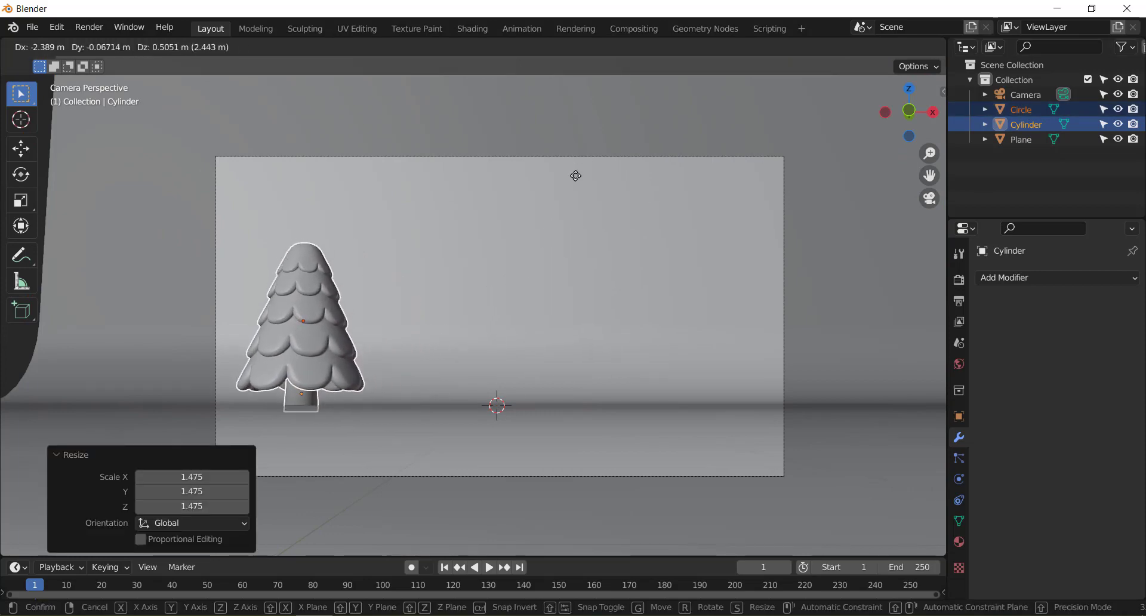
pyautogui.click(576, 176)
pyautogui.press('s')
pyautogui.click(495, 242)
pyautogui.press('g')
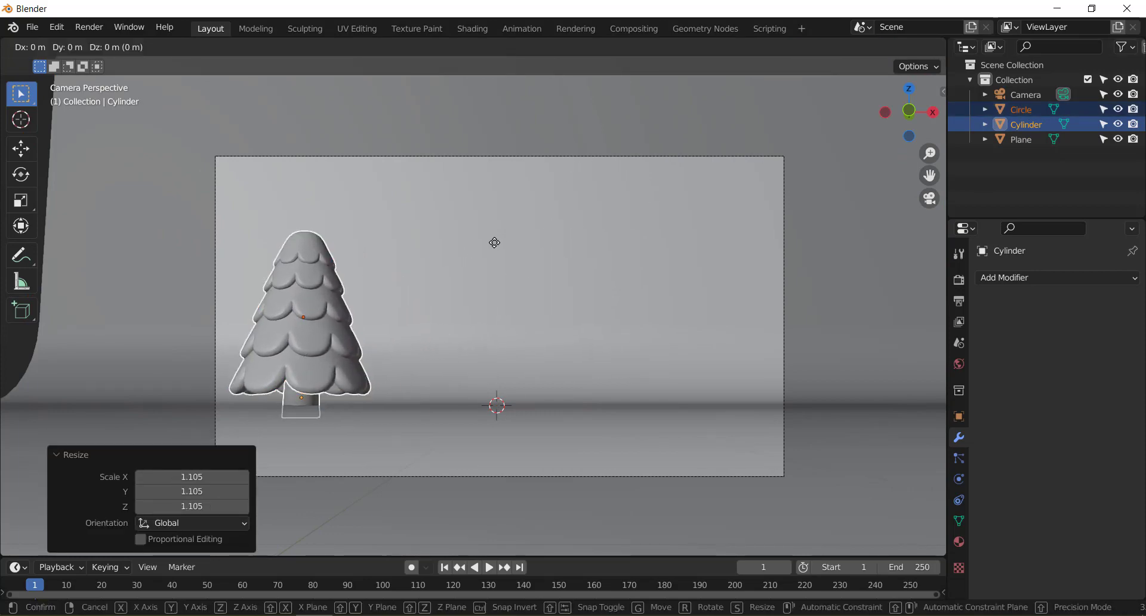
pyautogui.click(501, 238)
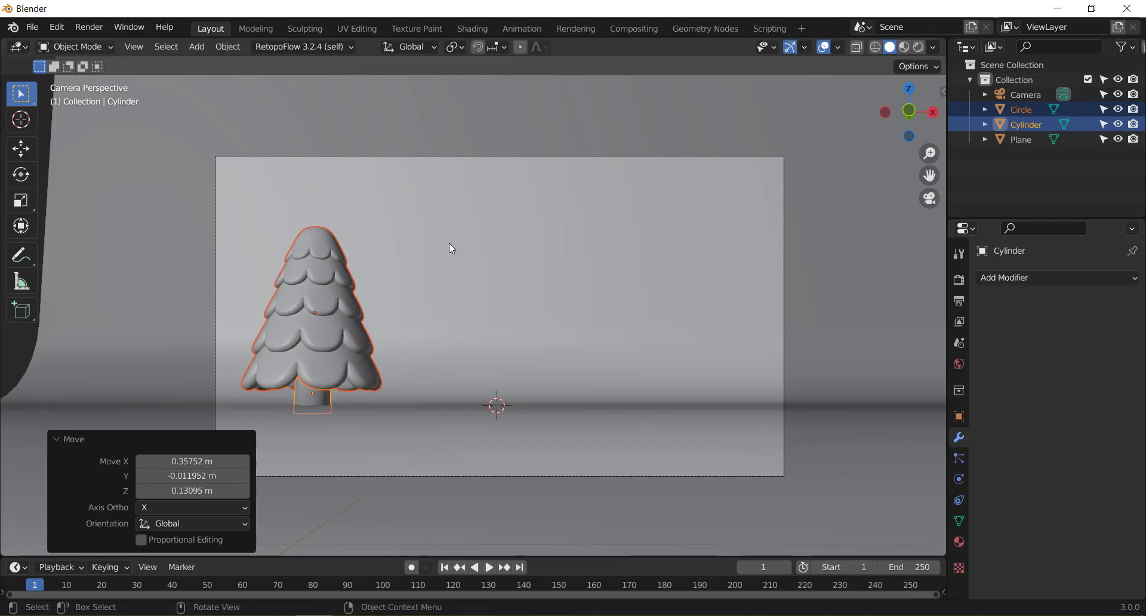
# Select the backdrop briefly, then reselect the tree trunk.
pyautogui.click(467, 256)
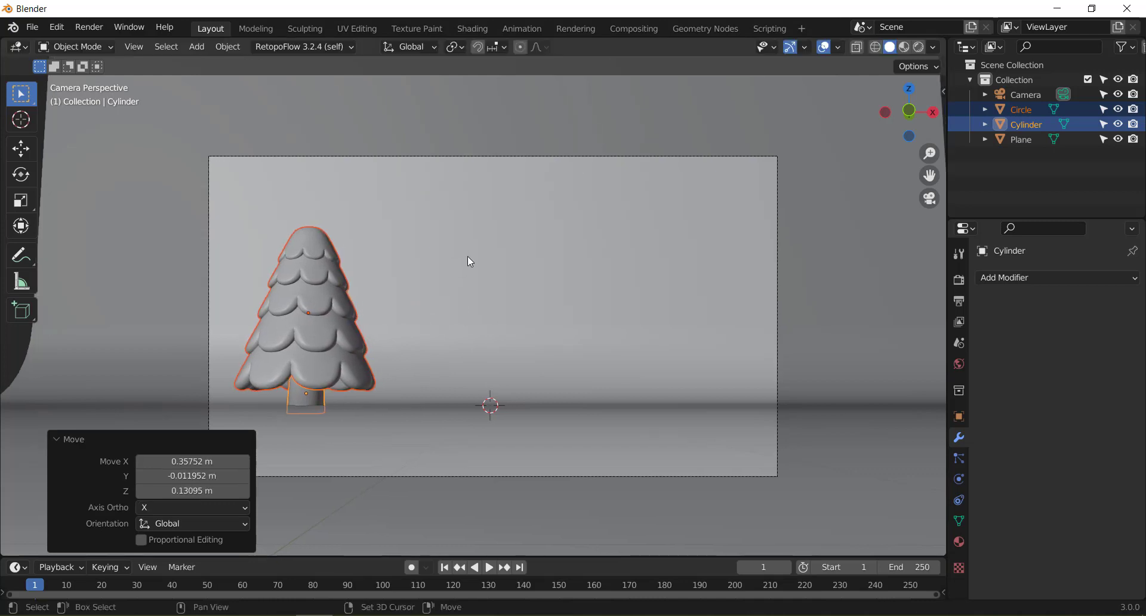
pyautogui.click(321, 403)
pyautogui.scroll(1, 342, 364)
pyautogui.scroll(-1, 341, 364)
# Join the trunk into the foliage and duplicate the tree to the right along X.
pyautogui.keyDown('shift'); pyautogui.click(336, 371); pyautogui.keyUp('shift')
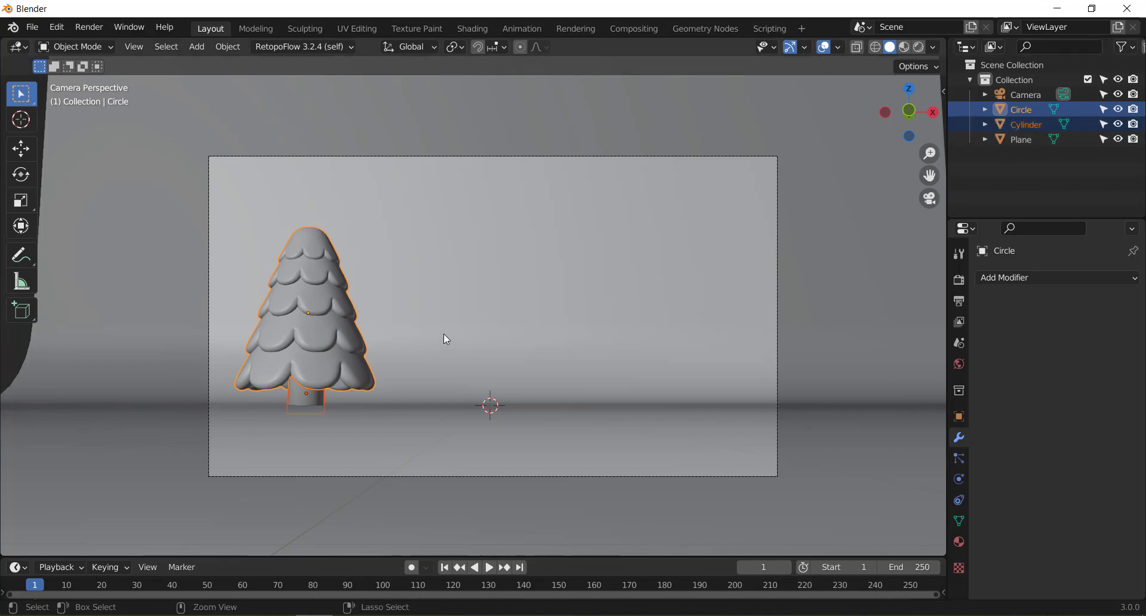
pyautogui.hotkey('ctrl', 'j')
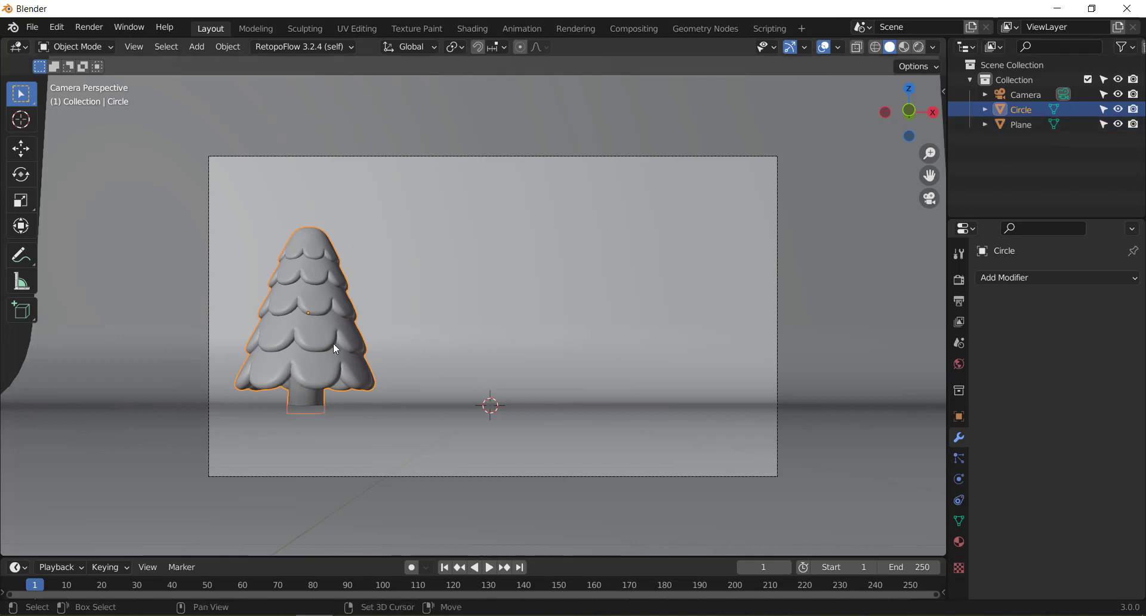
pyautogui.hotkey('shift', 'd')
pyautogui.press('x')
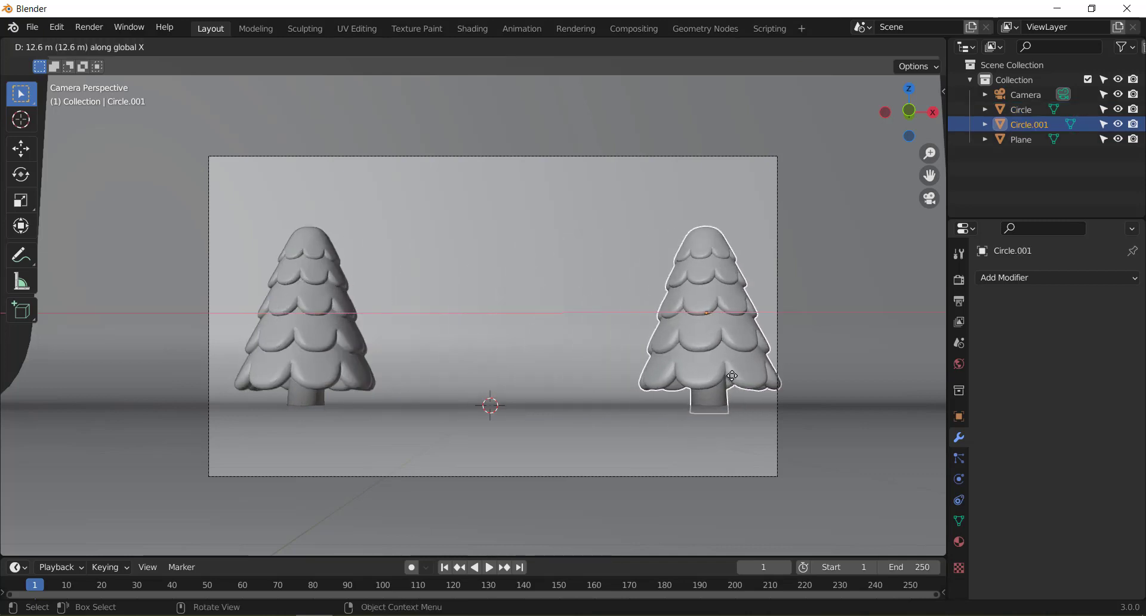
pyautogui.press('Return')
# Shrink the copy to 0.673 and lower it onto the ground.
pyautogui.press('s')
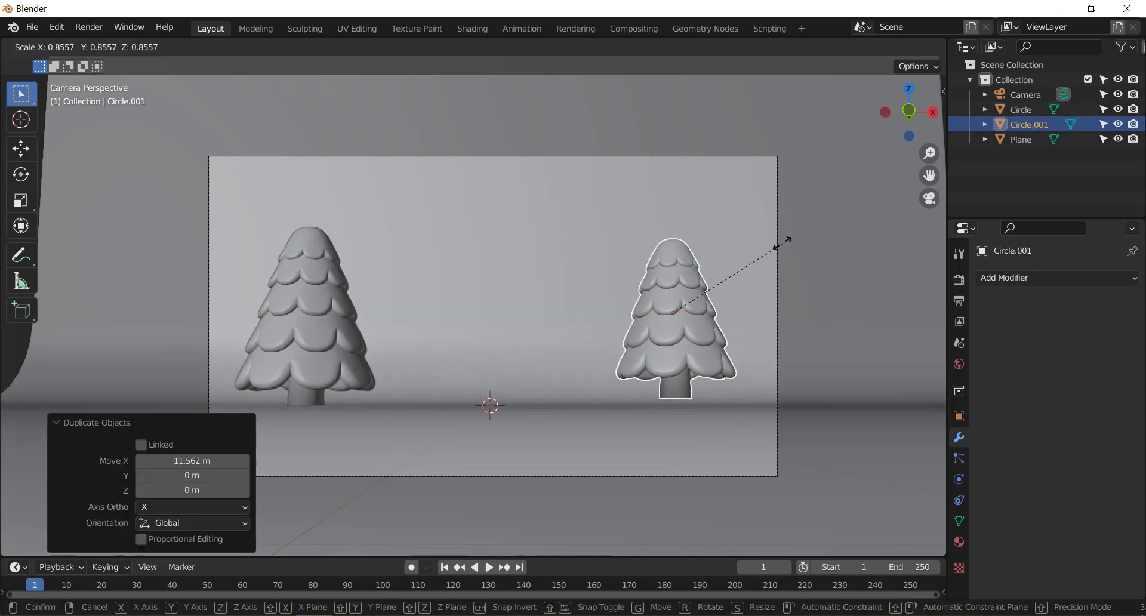
pyautogui.click(752, 247)
pyautogui.press('g')
pyautogui.press('z')
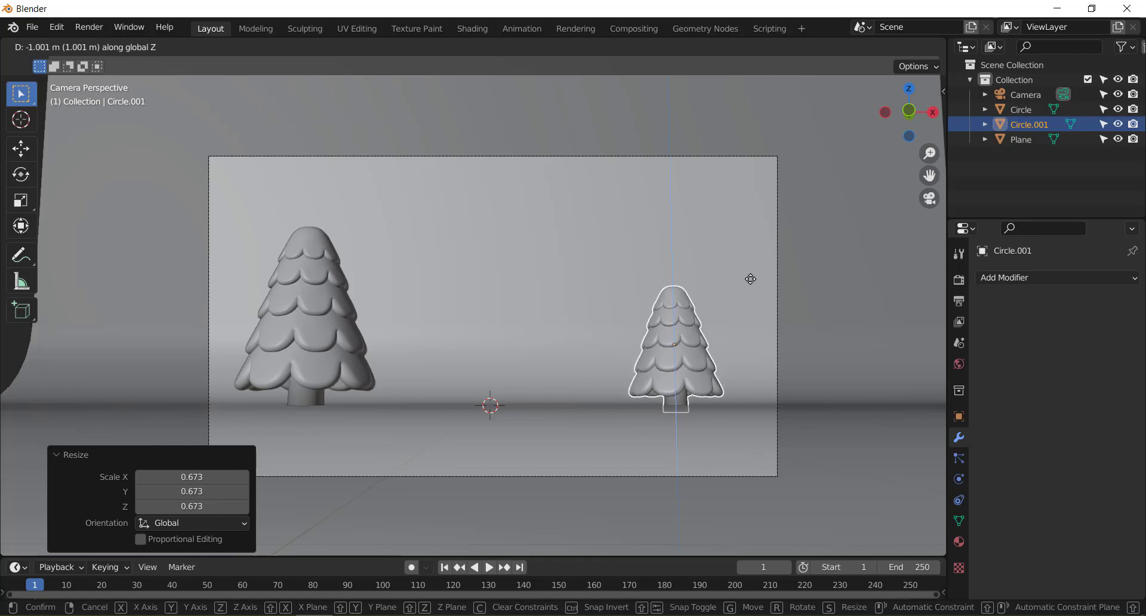
pyautogui.click(751, 279)
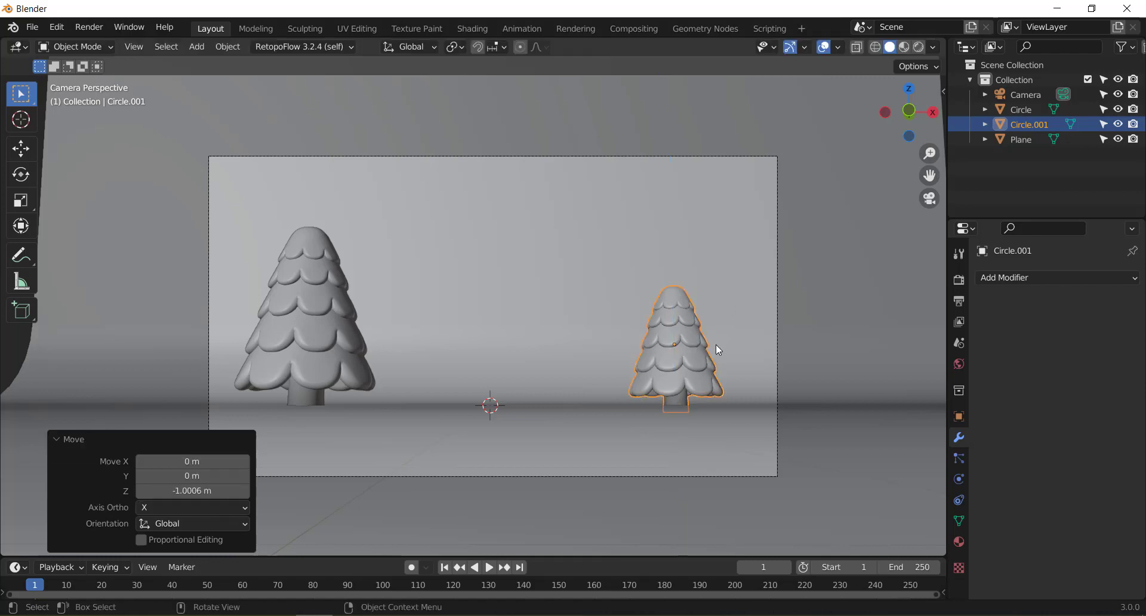
# Push the copy 3.877 m back along Y, then select the original left tree.
pyautogui.moveTo(715, 345)
pyautogui.mouseDown(button='middle')
pyautogui.moveTo(553, 404)
pyautogui.moveTo(481, 392)
pyautogui.mouseUp(button='middle')
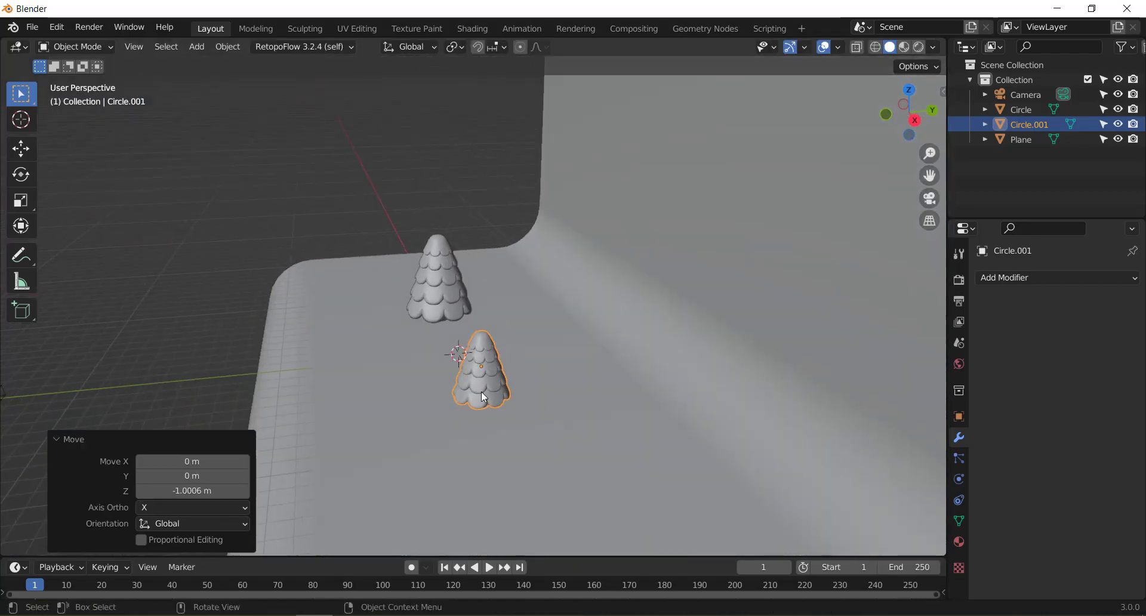
pyautogui.press('g')
pyautogui.press('y')
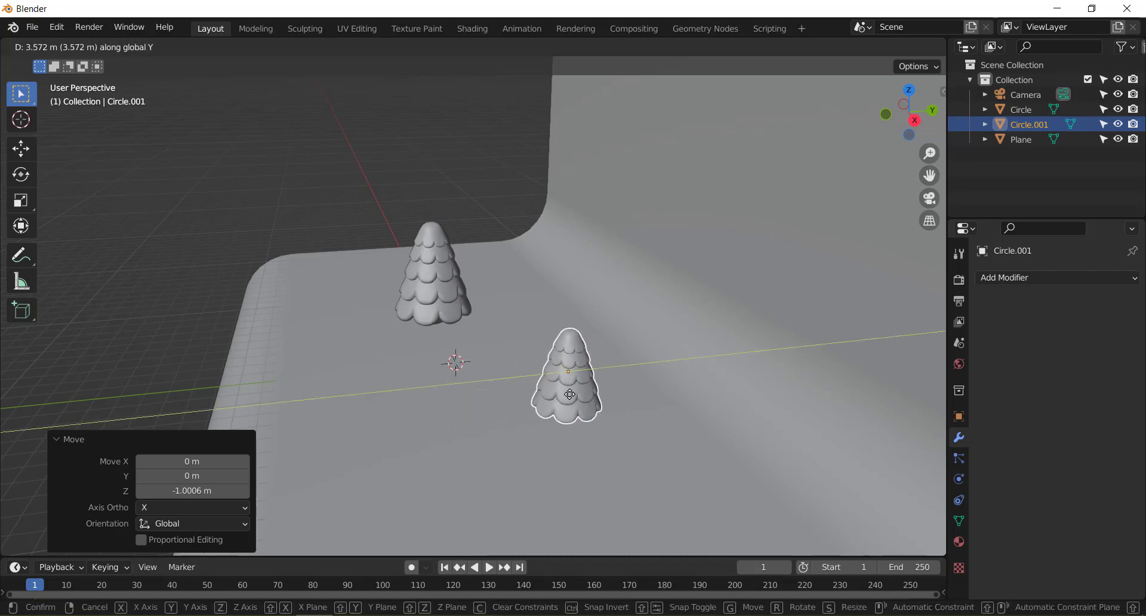
pyautogui.click(572, 395)
pyautogui.moveTo(572, 395)
pyautogui.mouseDown(button='middle')
pyautogui.moveTo(589, 369)
pyautogui.moveTo(438, 316)
pyautogui.mouseUp(button='middle')
pyautogui.moveTo(499, 339)
pyautogui.mouseDown(button='middle')
pyautogui.moveTo(423, 358)
pyautogui.moveTo(371, 313)
pyautogui.mouseUp(button='middle')
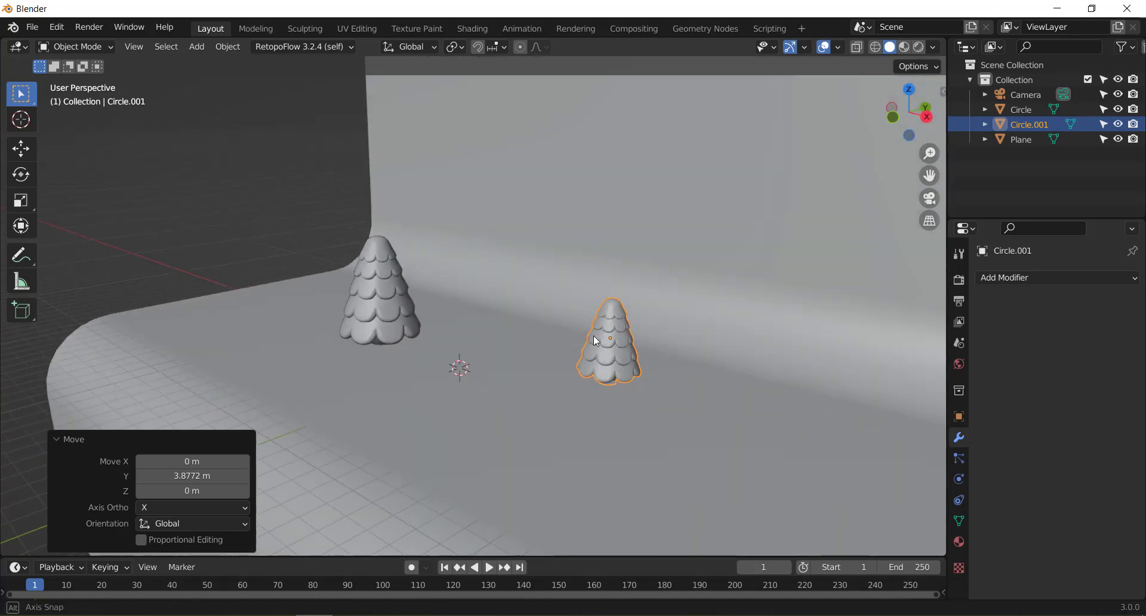
pyautogui.click(371, 313)
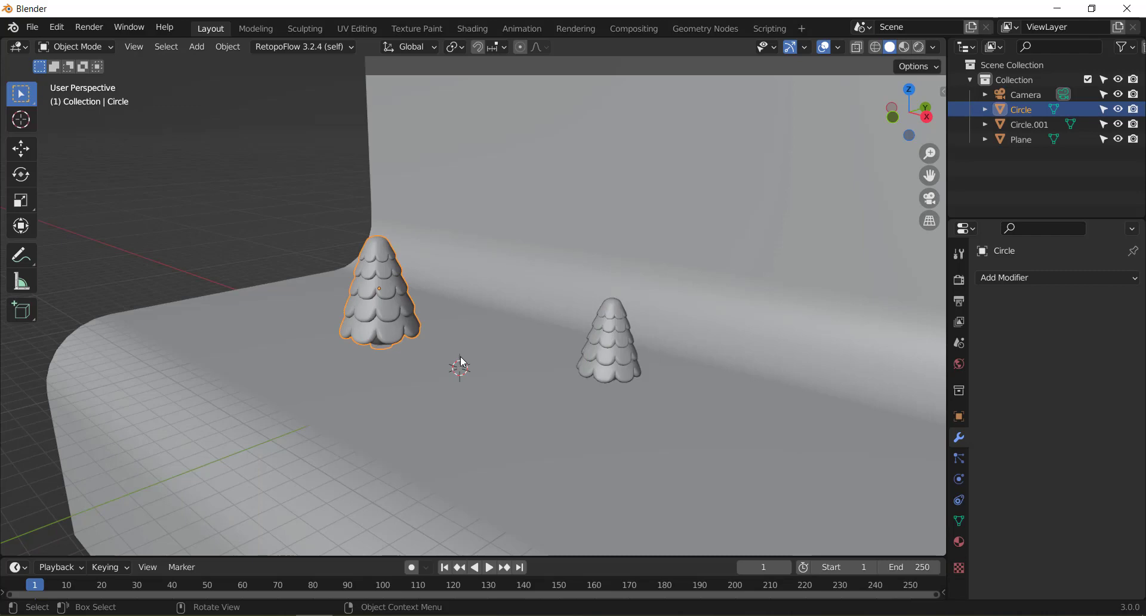
# Duplicate the left tree to the middle along X and push it 8.27 m back on Y.
pyautogui.press('KP_1')
pyautogui.hotkey('shift', 'd')
pyautogui.press('x')
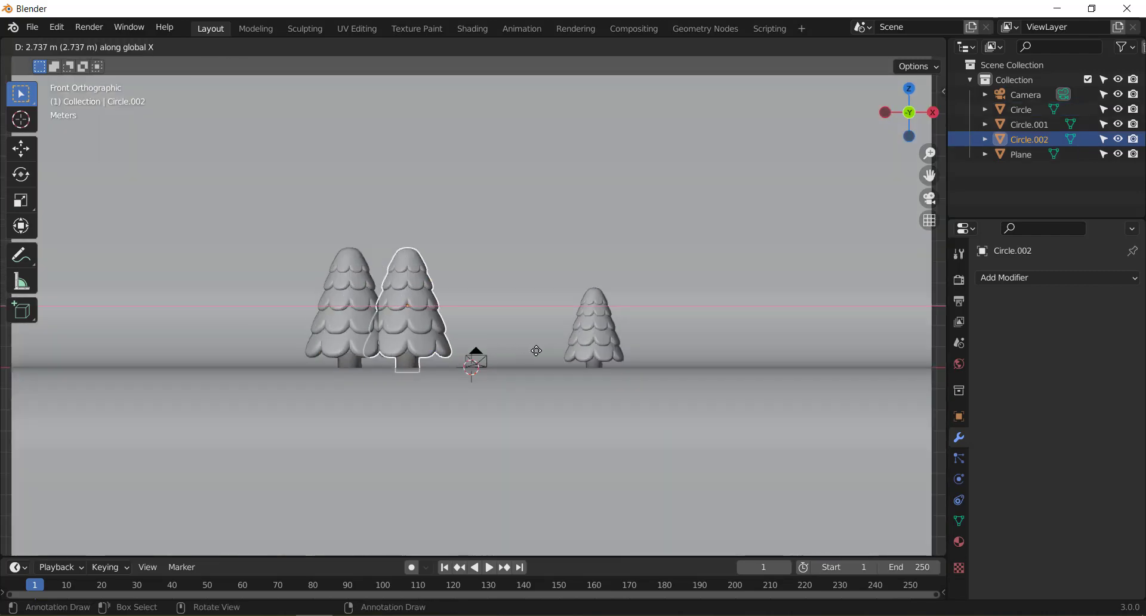
pyautogui.click(554, 357)
pyautogui.moveTo(555, 356); pyautogui.dragTo(494, 347, button='middle')
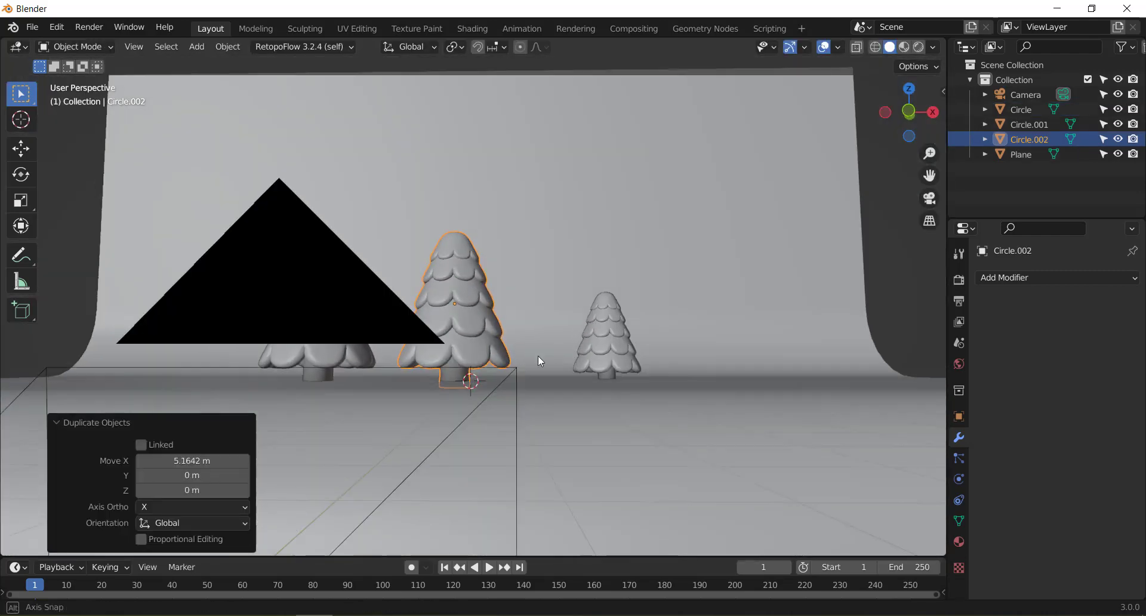
pyautogui.press('g')
pyautogui.press('y')
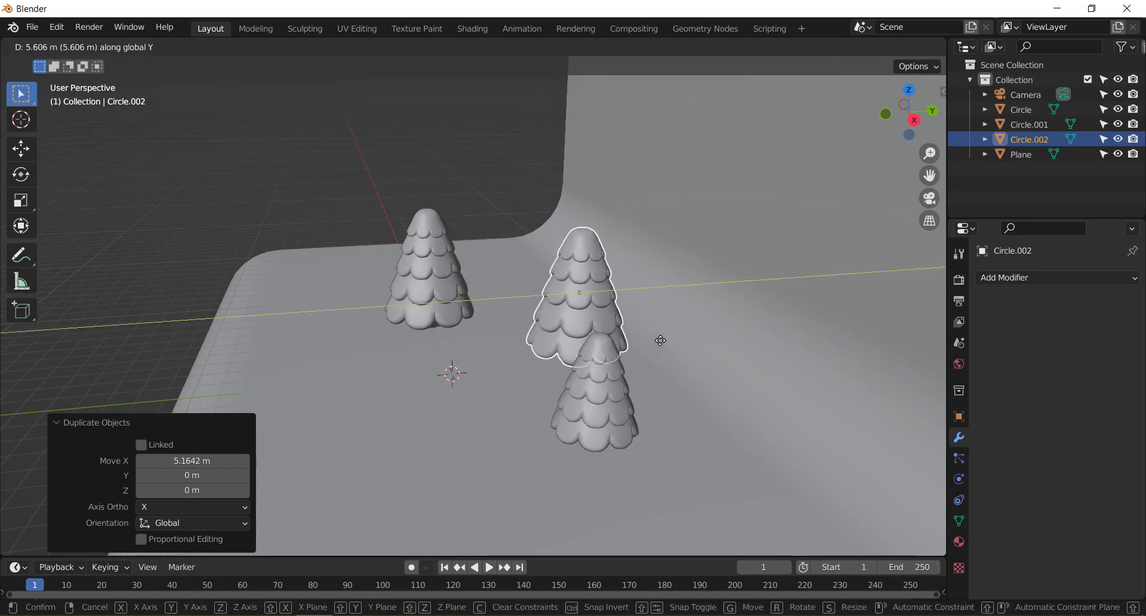
pyautogui.click(699, 328)
# Shrink the middle tree to 0.785 and lower it 0.682 m onto the ground.
pyautogui.press('KP_1')
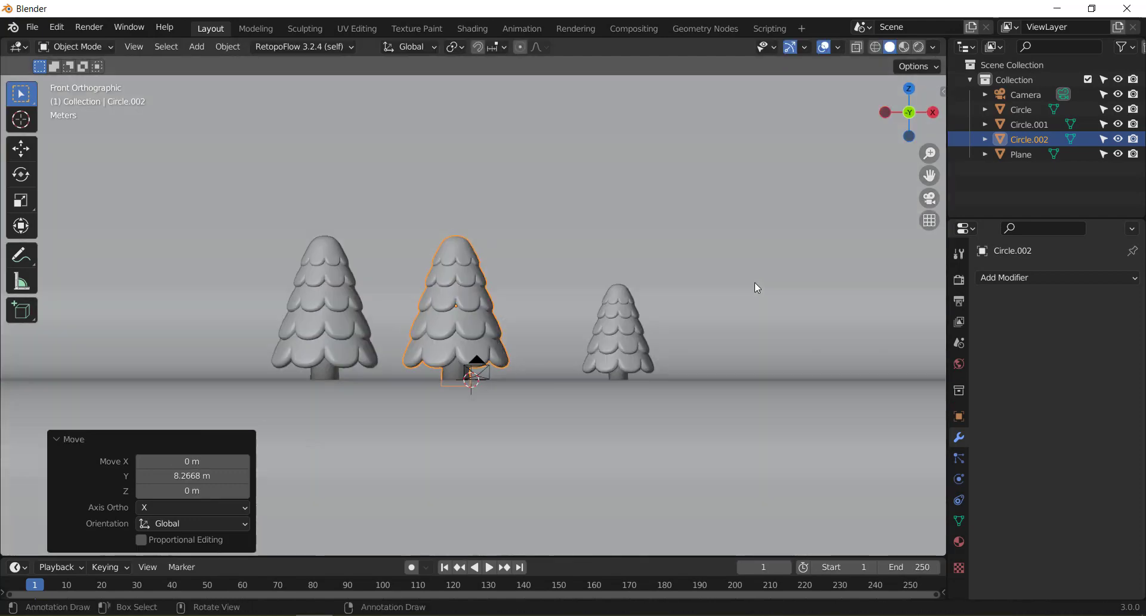
pyautogui.press('s')
pyautogui.click(648, 263)
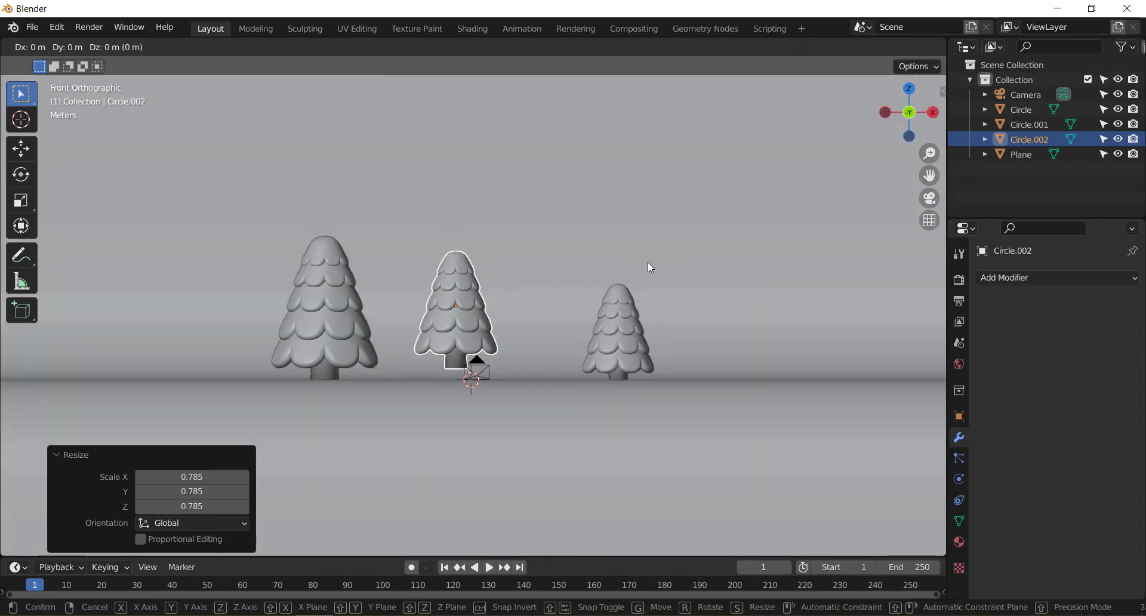
pyautogui.press('g')
pyautogui.press('z')
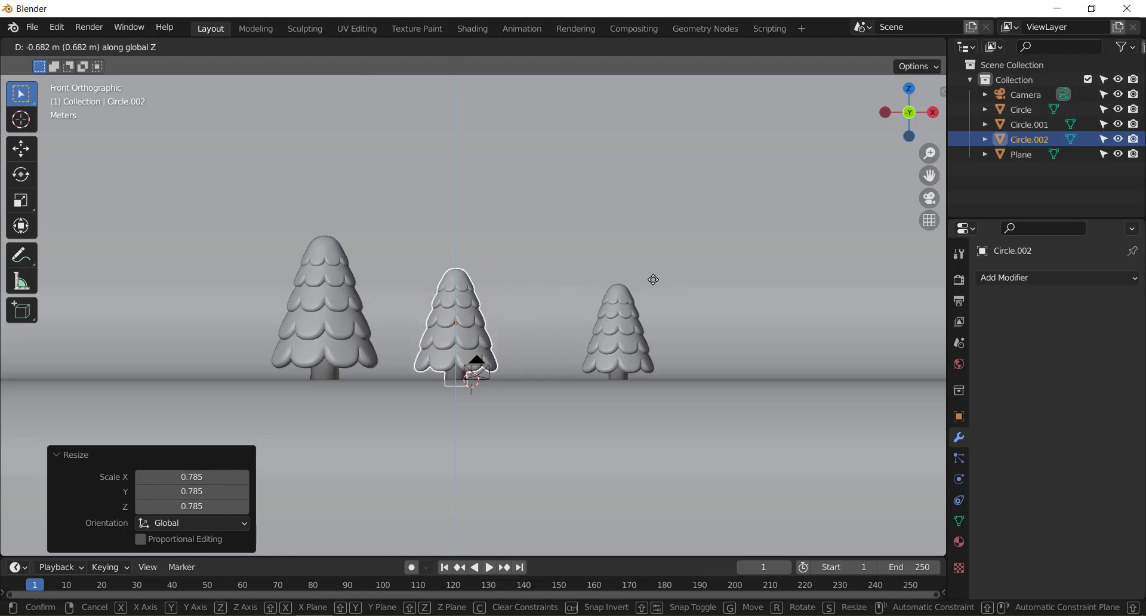
pyautogui.click(653, 281)
pyautogui.moveTo(653, 281)
pyautogui.mouseDown(button='middle')
pyautogui.moveTo(343, 290)
pyautogui.moveTo(489, 371)
pyautogui.mouseUp(button='middle')
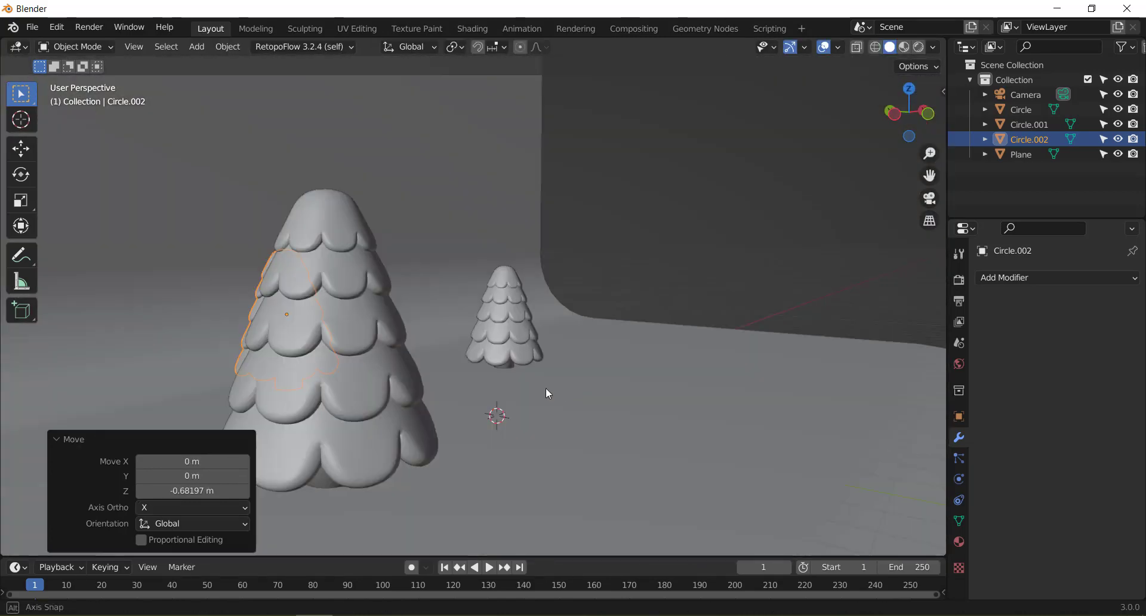
pyautogui.press('KP_1')
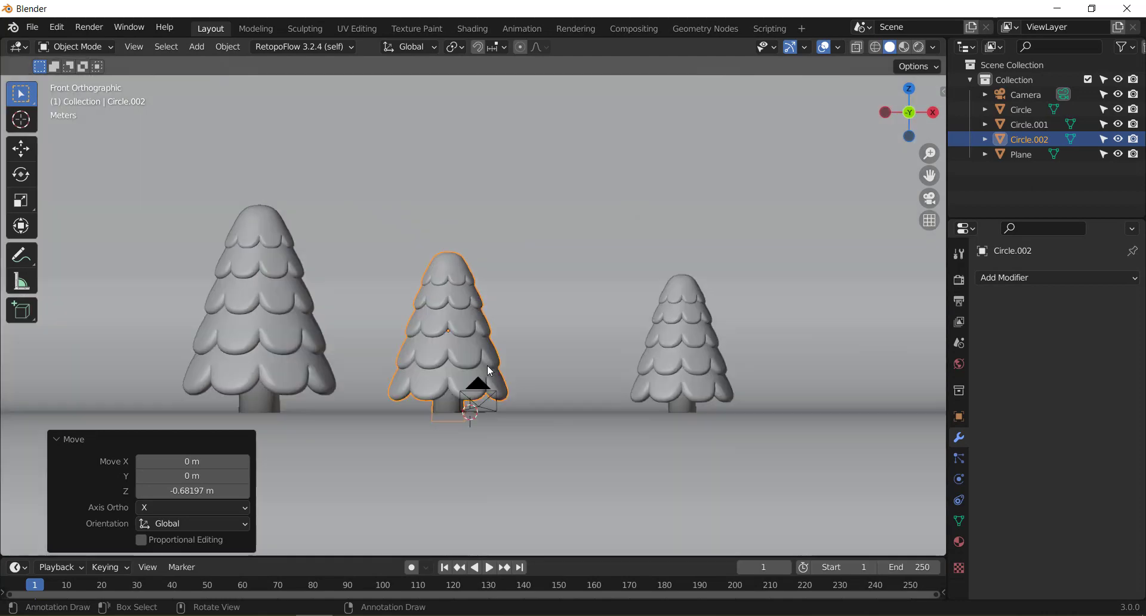
pyautogui.scroll(-2, 490, 371)
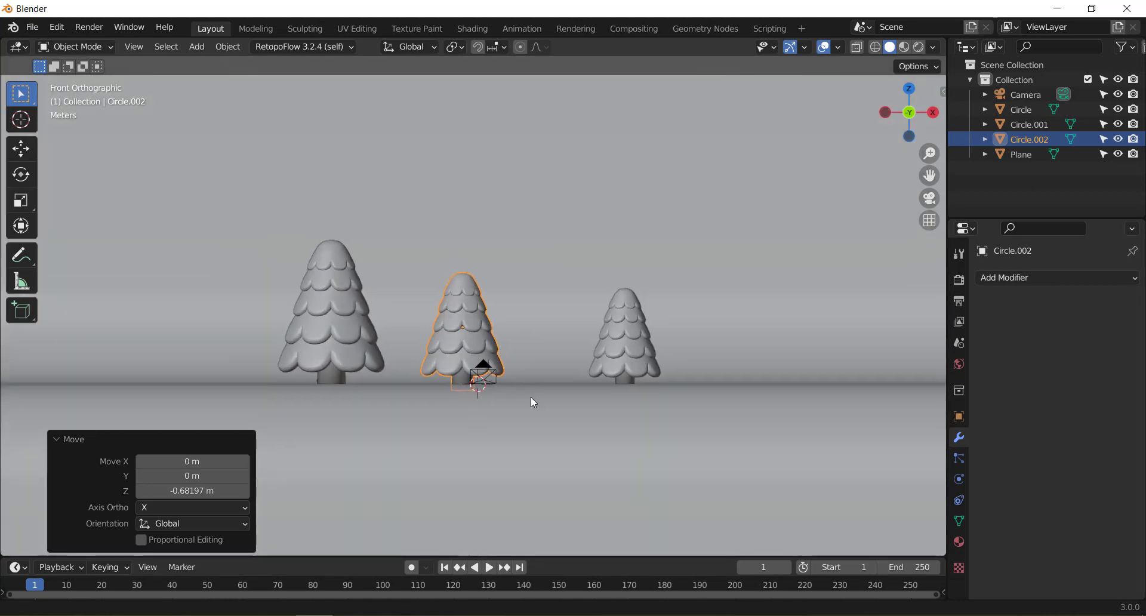
pyautogui.keyDown('shift'); pyautogui.moveTo(531, 396); pyautogui.dragTo(539, 422, button='middle'); pyautogui.keyUp('shift')
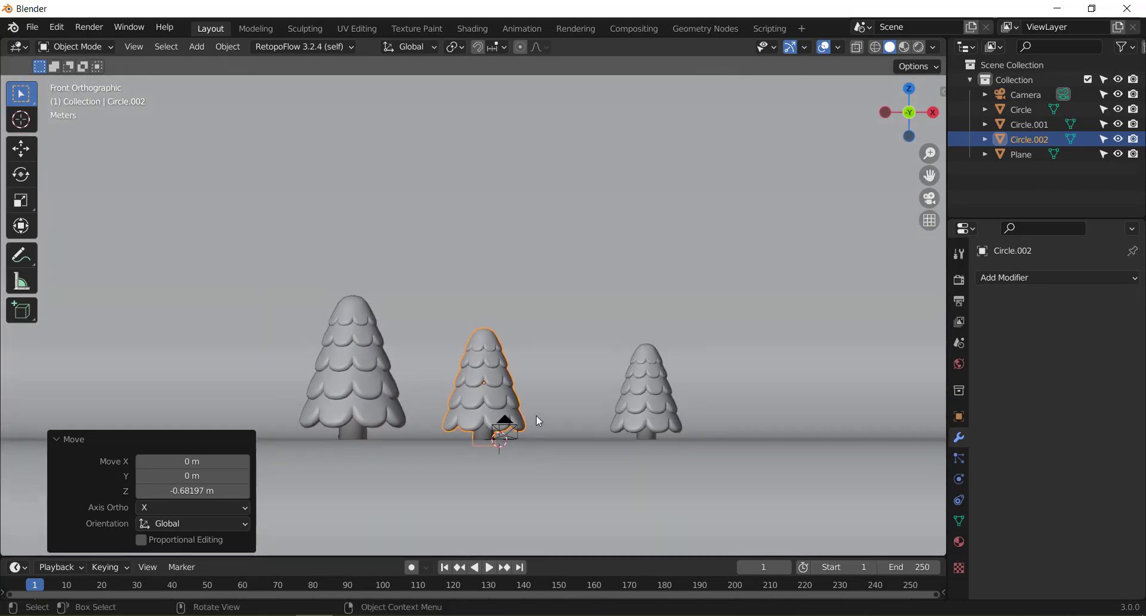
pyautogui.click(538, 382)
pyautogui.press('KP_0')
pyautogui.press('KP_1')
pyautogui.keyDown('shift'); pyautogui.moveTo(480, 413); pyautogui.dragTo(468, 380, button='middle'); pyautogui.keyUp('shift')
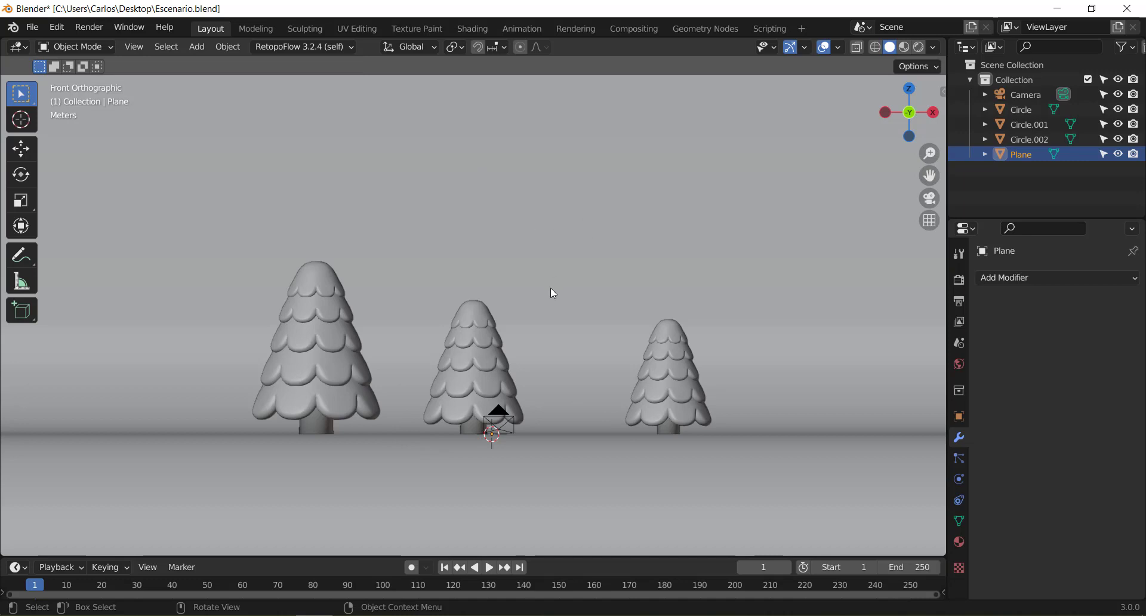
pyautogui.click(460, 385)
pyautogui.click(373, 388)
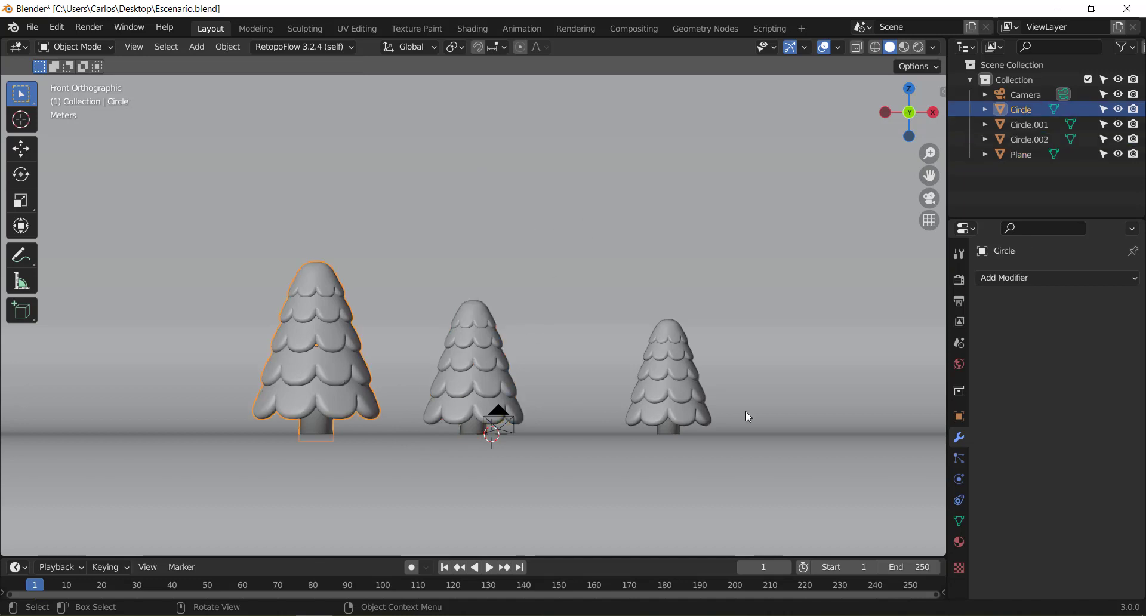
pyautogui.click(678, 367)
pyautogui.scroll(1, 550, 333)
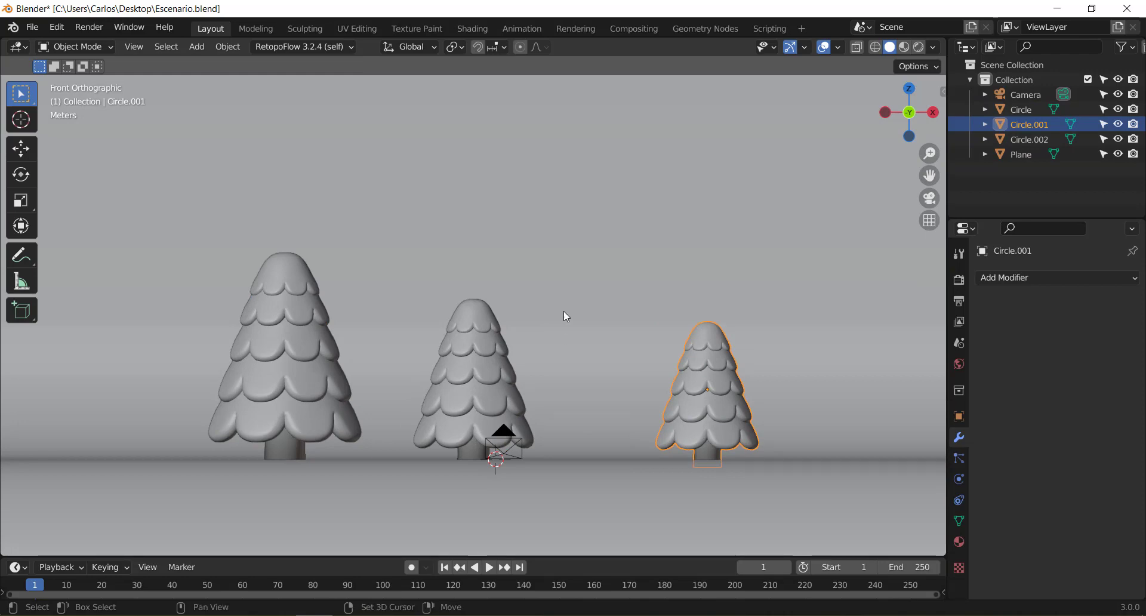
pyautogui.hotkey('shift', 'a')
# Search the Preferences add-ons for 'extra' to confirm both Extra Objects add-ons are enabled.
pyautogui.click(53, 33)
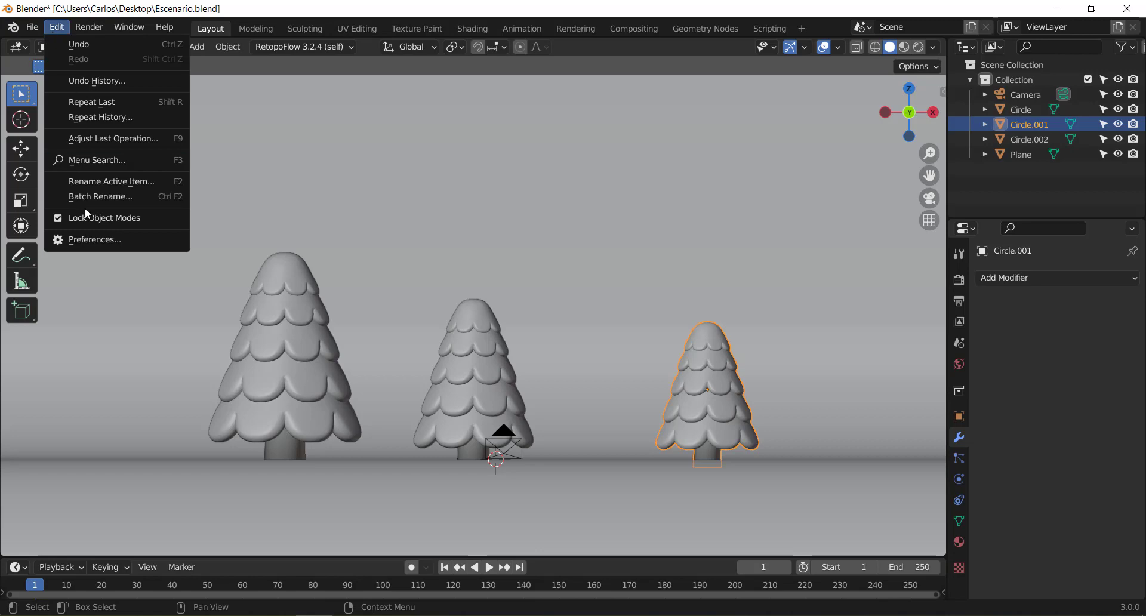
pyautogui.click(90, 241)
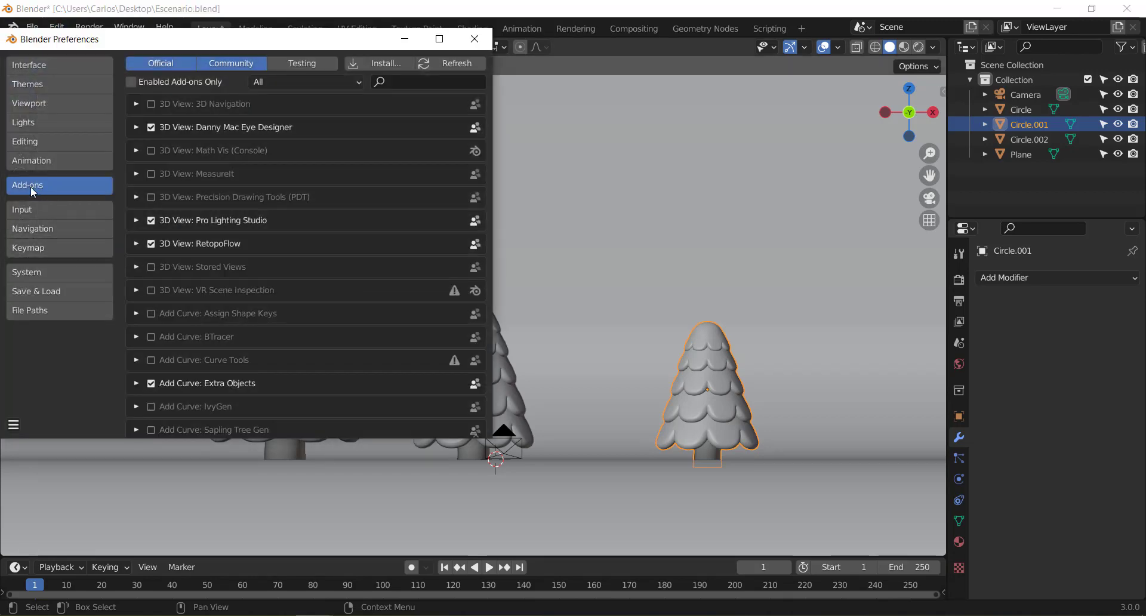
pyautogui.scroll(-7, 302, 304)
pyautogui.scroll(7, 303, 305)
pyautogui.click(438, 83)
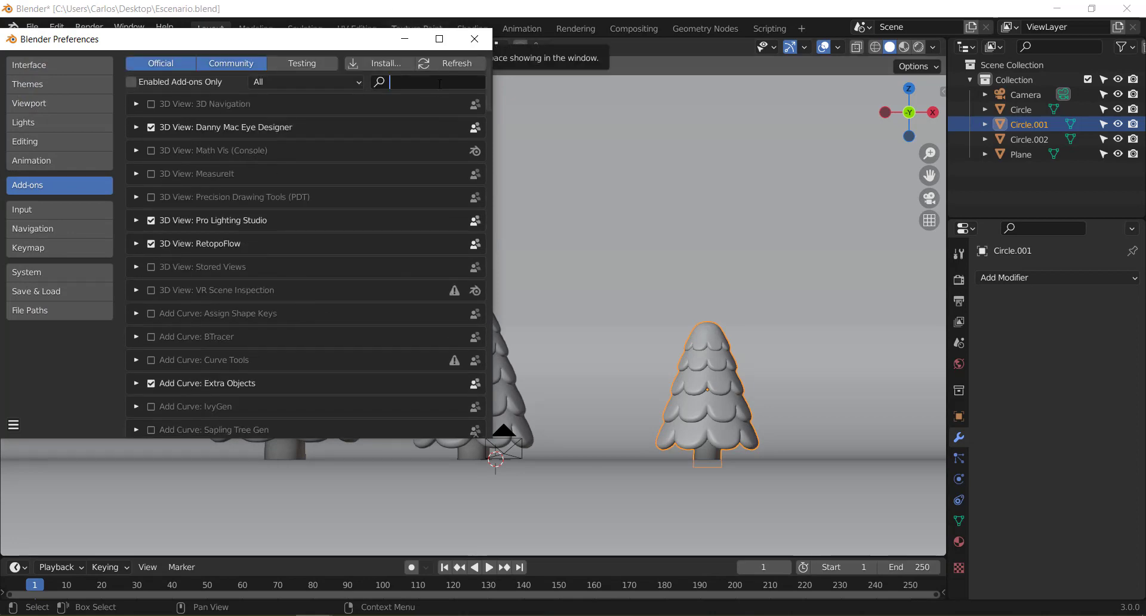
pyautogui.write('tool')
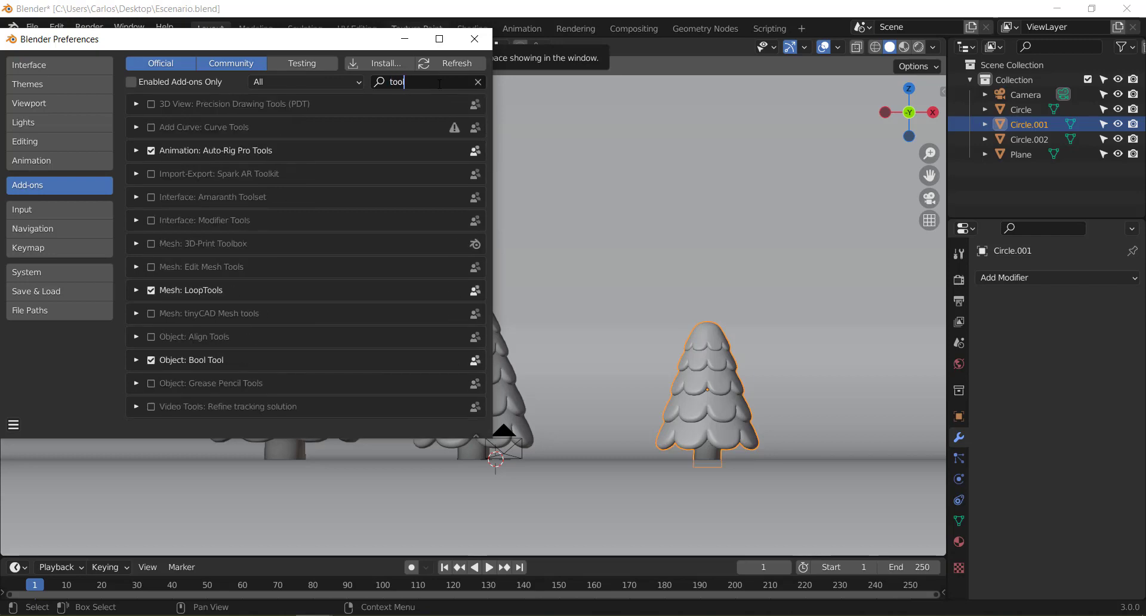
pyautogui.write('s')
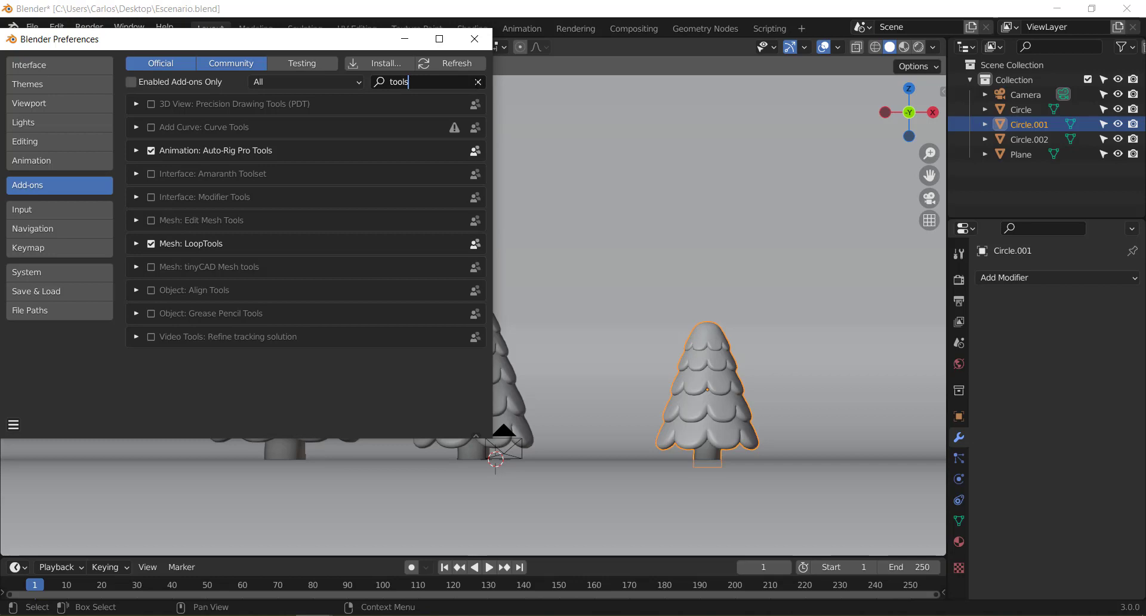
pyautogui.hotkey('ctrl', 'BackSpace')
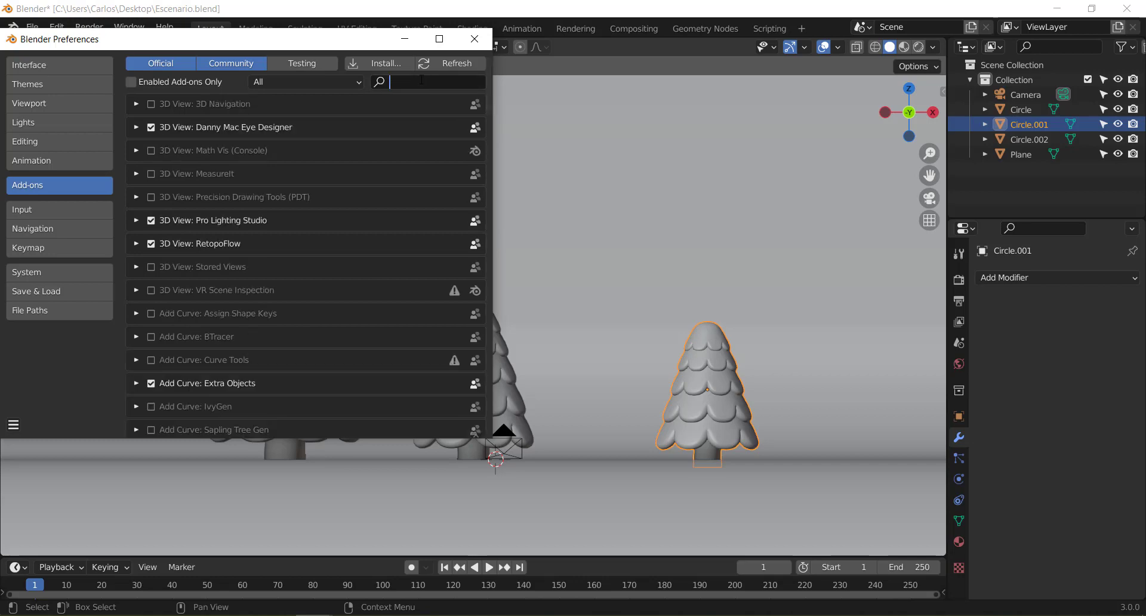
pyautogui.write('extra')
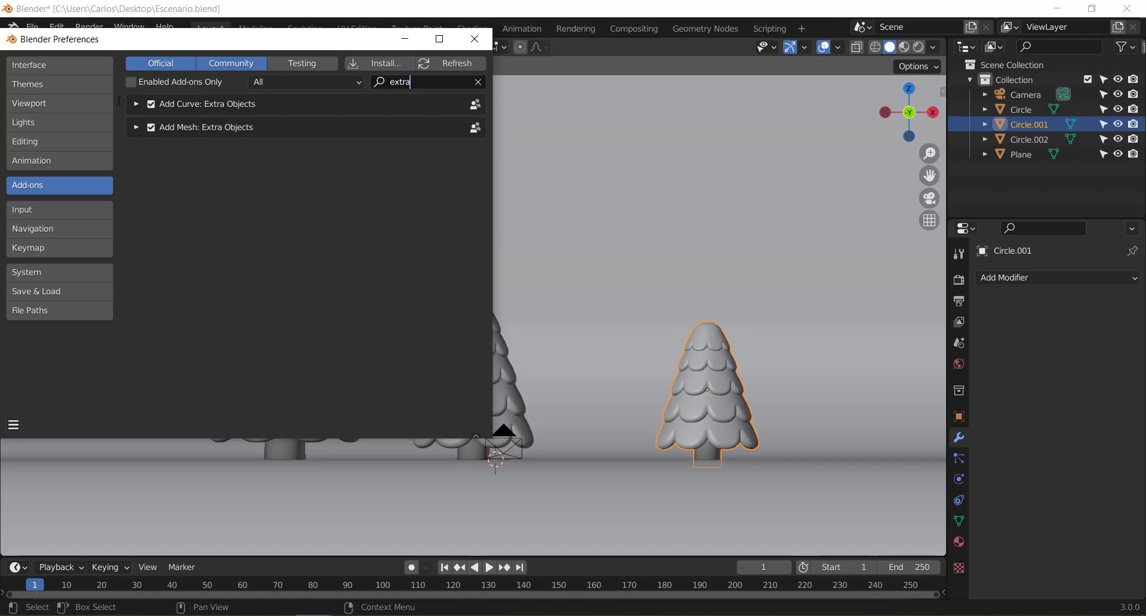
pyautogui.click(474, 39)
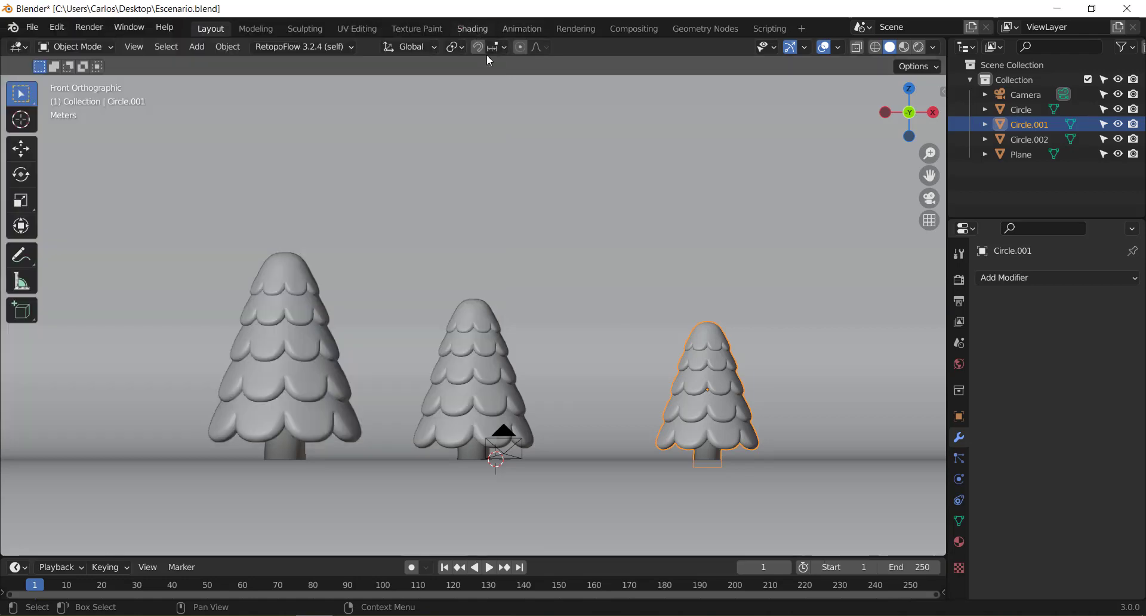
# Pan the view so the trees sit higher and bring up the Add menu.
pyautogui.scroll(1, 511, 356)
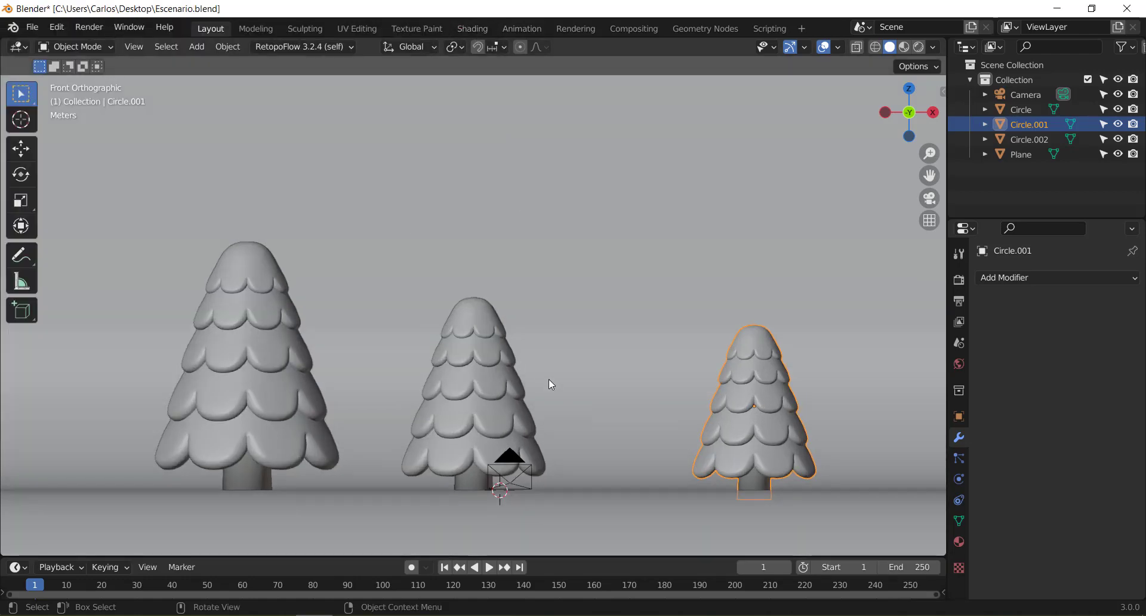
pyautogui.keyDown('shift'); pyautogui.moveTo(578, 379); pyautogui.dragTo(578, 345, button='middle'); pyautogui.keyUp('shift')
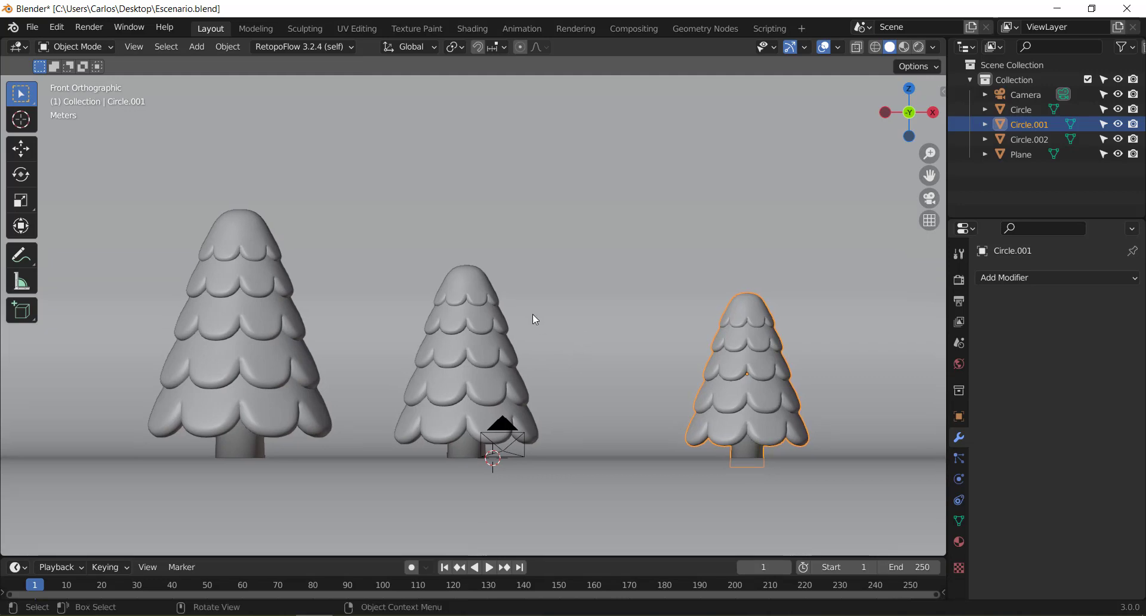
pyautogui.hotkey('shift', 'a')
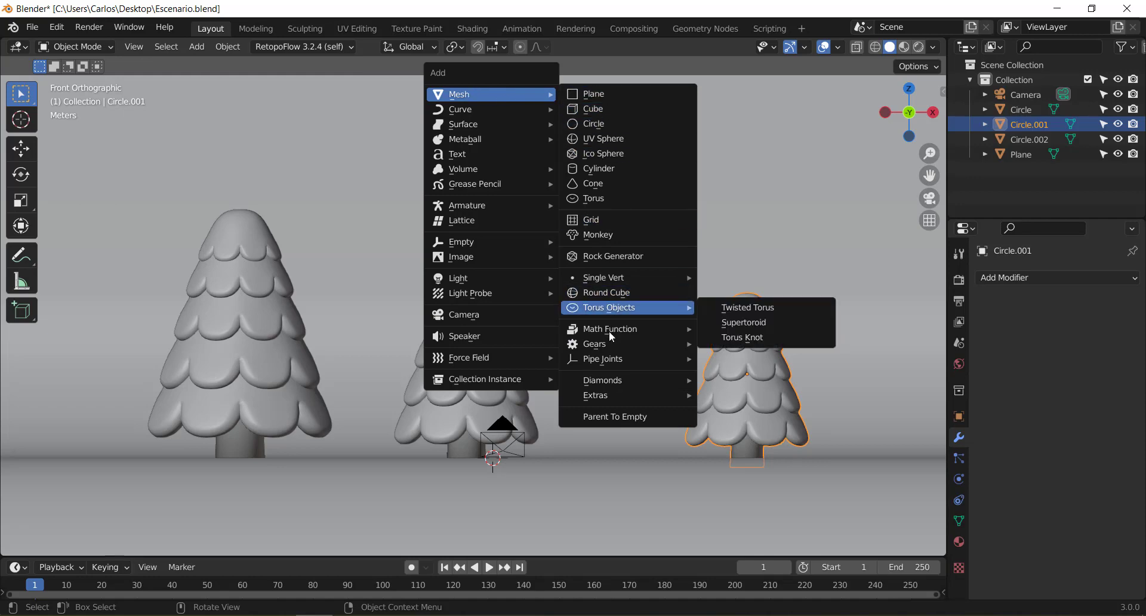
# Add a Round Cube and apply the Quadsphere preset.
pyautogui.click(615, 301)
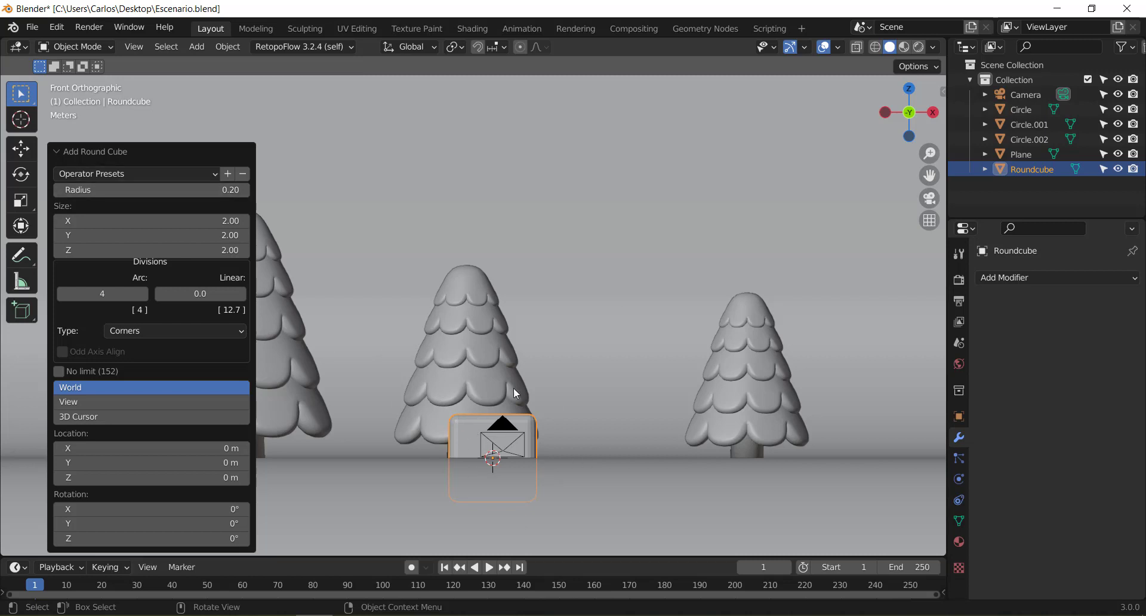
pyautogui.click(141, 174)
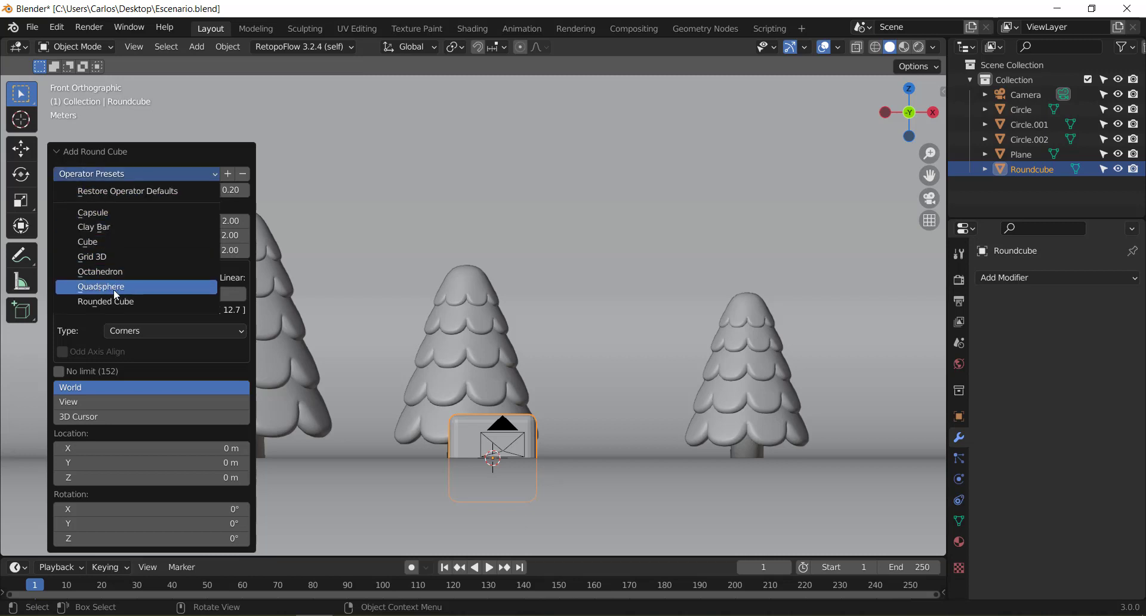
pyautogui.click(105, 287)
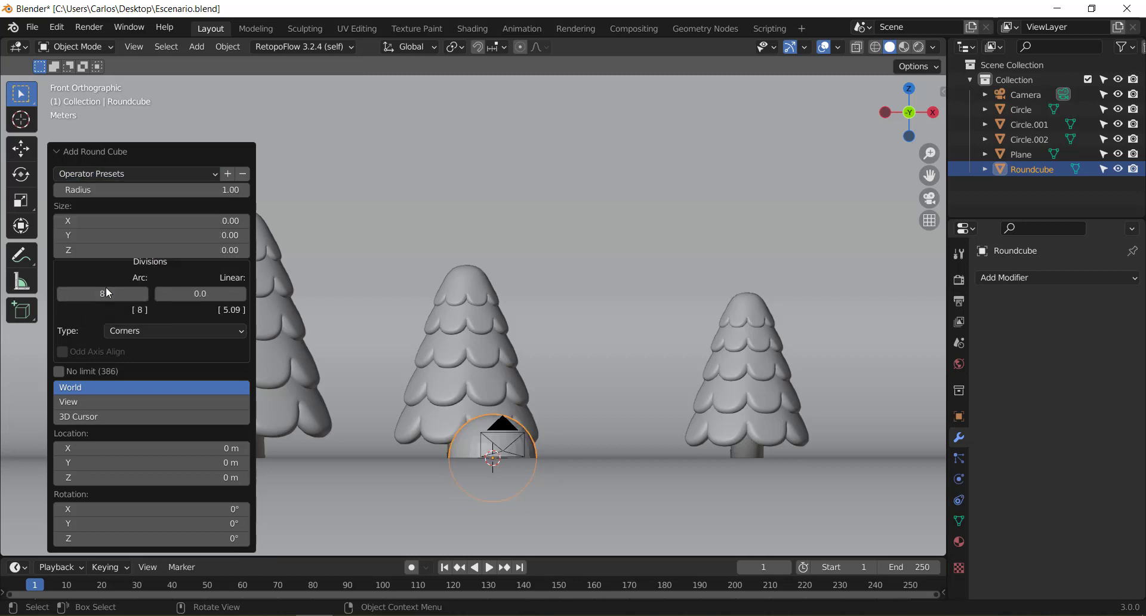
pyautogui.scroll(2, 618, 440)
pyautogui.keyDown('shift'); pyautogui.moveTo(618, 446); pyautogui.dragTo(562, 305, button='middle'); pyautogui.keyUp('shift')
pyautogui.scroll(5, 563, 304)
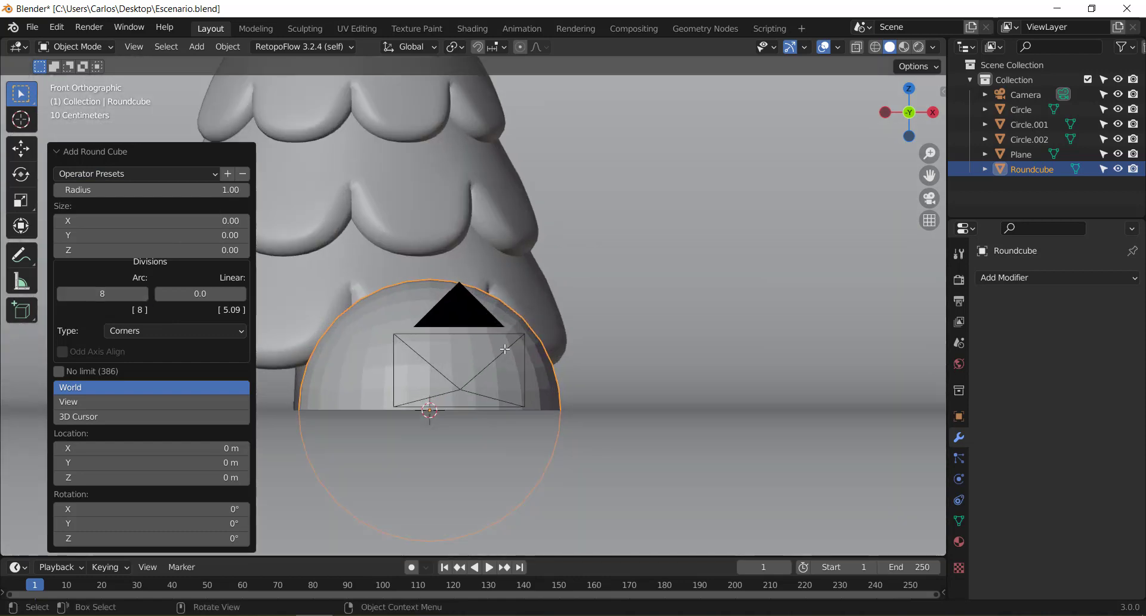
# In Edit Mode, raise the quadsphere mesh 1.4176 m on Z, then return to Object Mode.
pyautogui.press('Tab')
pyautogui.scroll(-4, 535, 357)
pyautogui.press('g')
pyautogui.press('z')
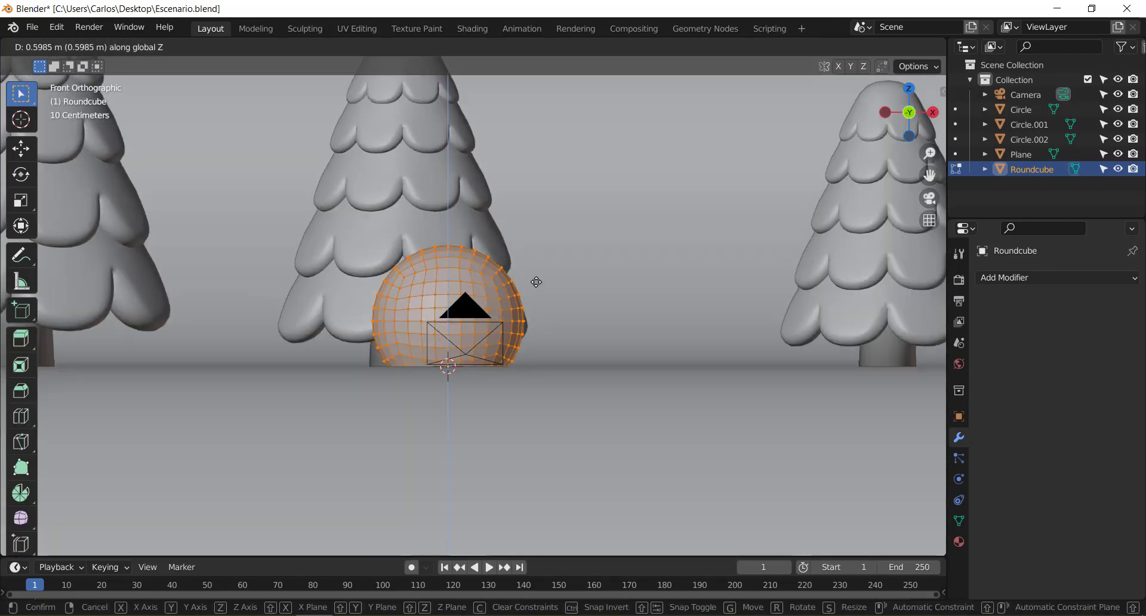
pyautogui.click(538, 256)
pyautogui.moveTo(537, 257)
pyautogui.mouseDown(button='middle')
pyautogui.moveTo(660, 274)
pyautogui.moveTo(468, 223)
pyautogui.moveTo(375, 247)
pyautogui.moveTo(440, 250)
pyautogui.mouseUp(button='middle')
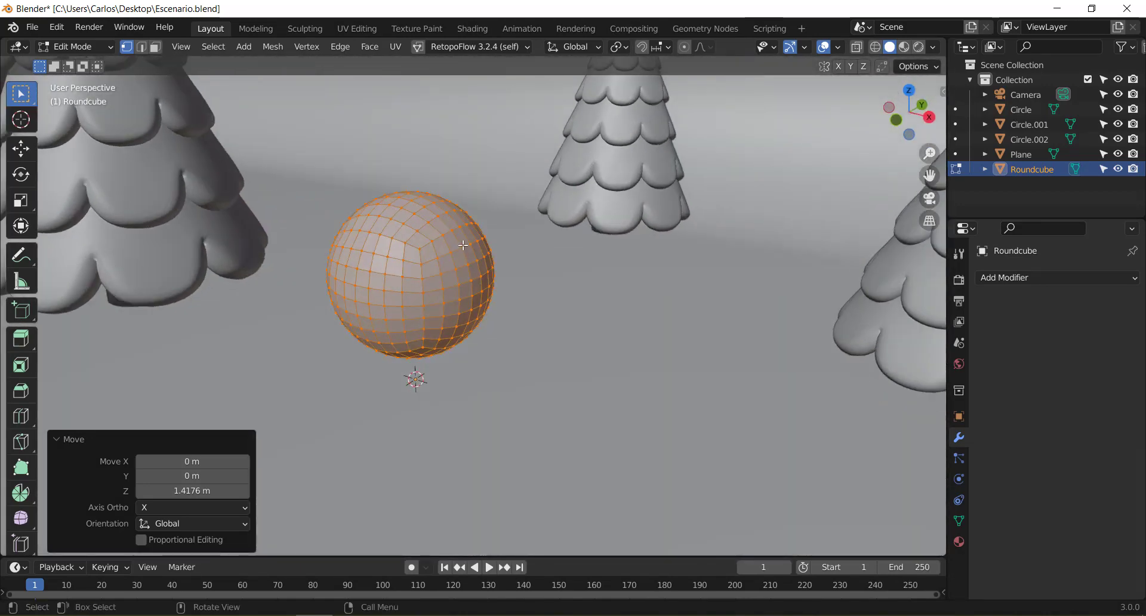
pyautogui.press('KP_1')
pyautogui.press('Tab')
pyautogui.hotkey('shift', 'a')
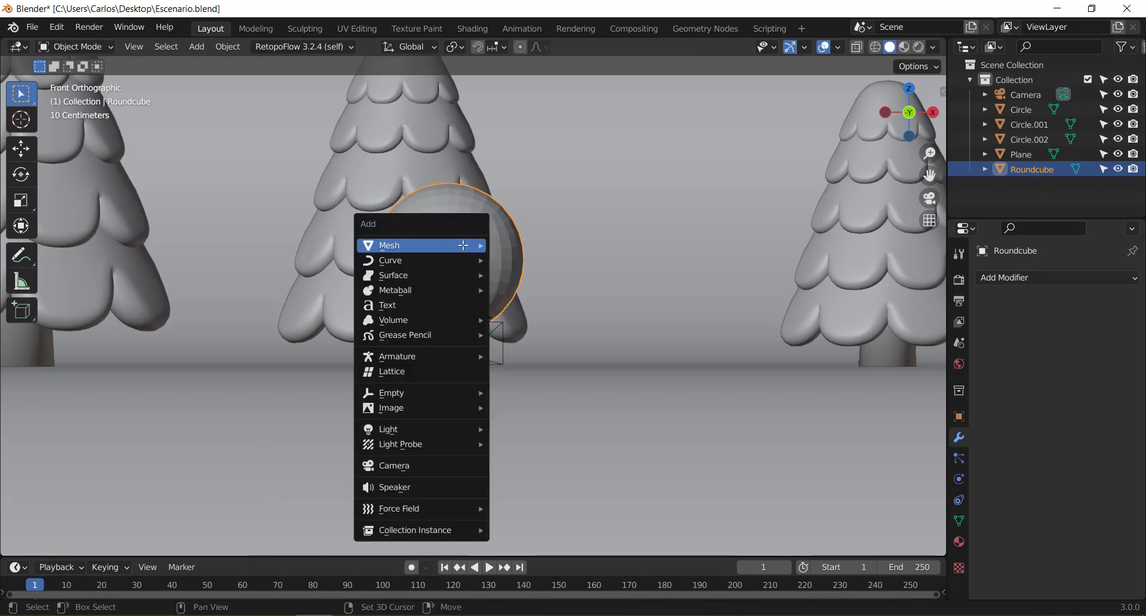
pyautogui.click(534, 290)
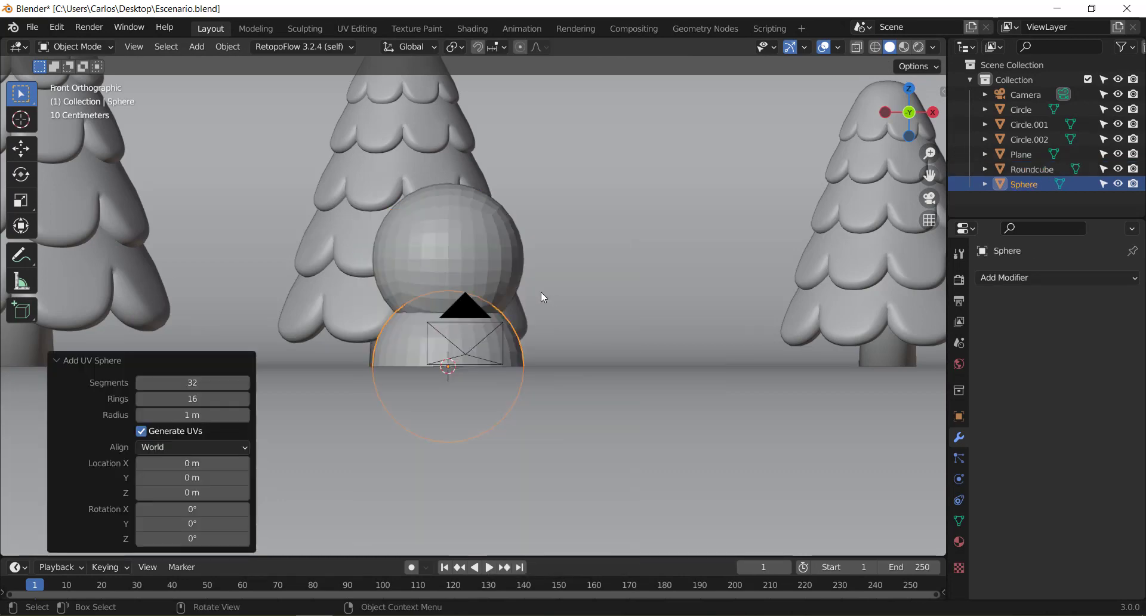
pyautogui.press('g')
pyautogui.click(656, 167)
pyautogui.press('Tab')
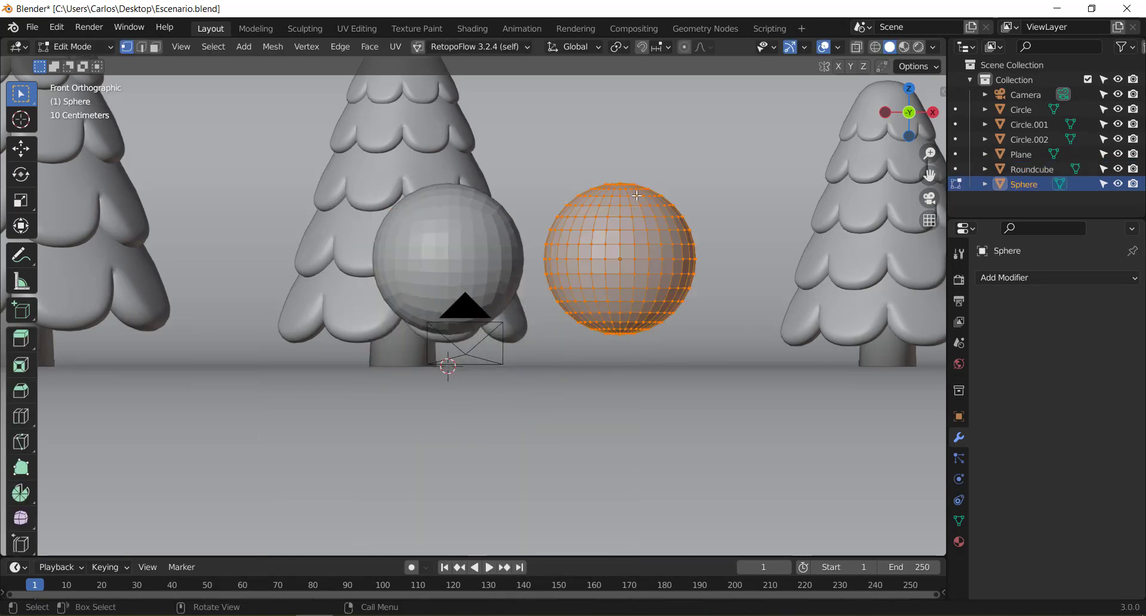
pyautogui.moveTo(656, 168); pyautogui.dragTo(642, 305, button='middle')
pyautogui.scroll(2, 642, 305)
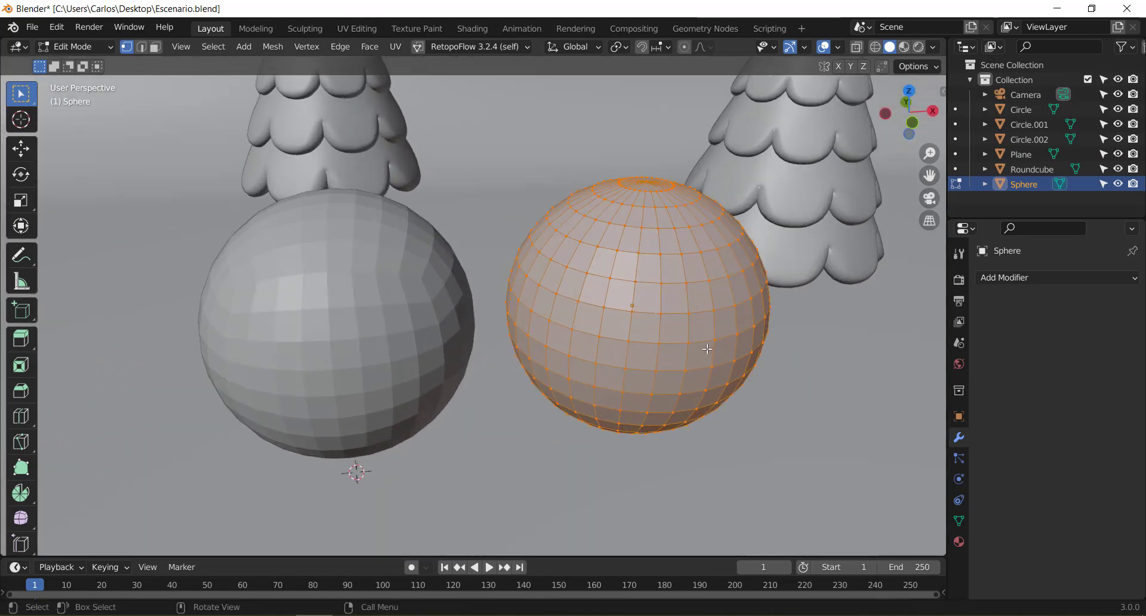
pyautogui.press('Tab')
pyautogui.click(405, 326)
pyautogui.press('Tab')
pyautogui.moveTo(405, 298)
pyautogui.mouseDown(button='middle')
pyautogui.moveTo(326, 328)
pyautogui.moveTo(355, 468)
pyautogui.moveTo(534, 425)
pyautogui.moveTo(478, 243)
pyautogui.moveTo(422, 249)
pyautogui.mouseUp(button='middle')
pyautogui.press('Tab')
pyautogui.click(687, 267)
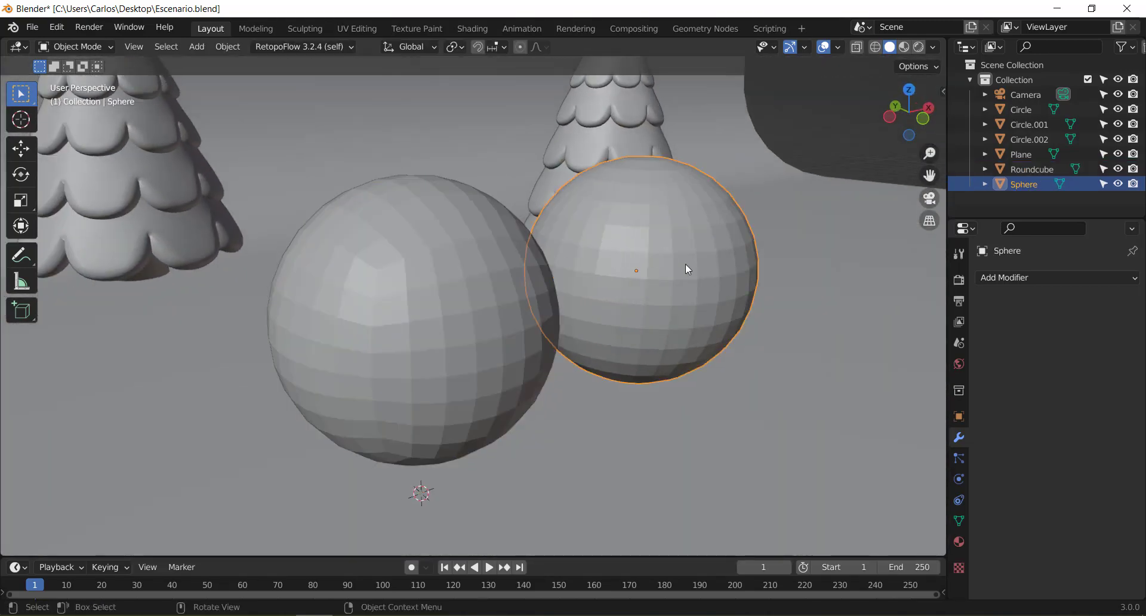
pyautogui.press('s')
pyautogui.press('y')
pyautogui.click(701, 250)
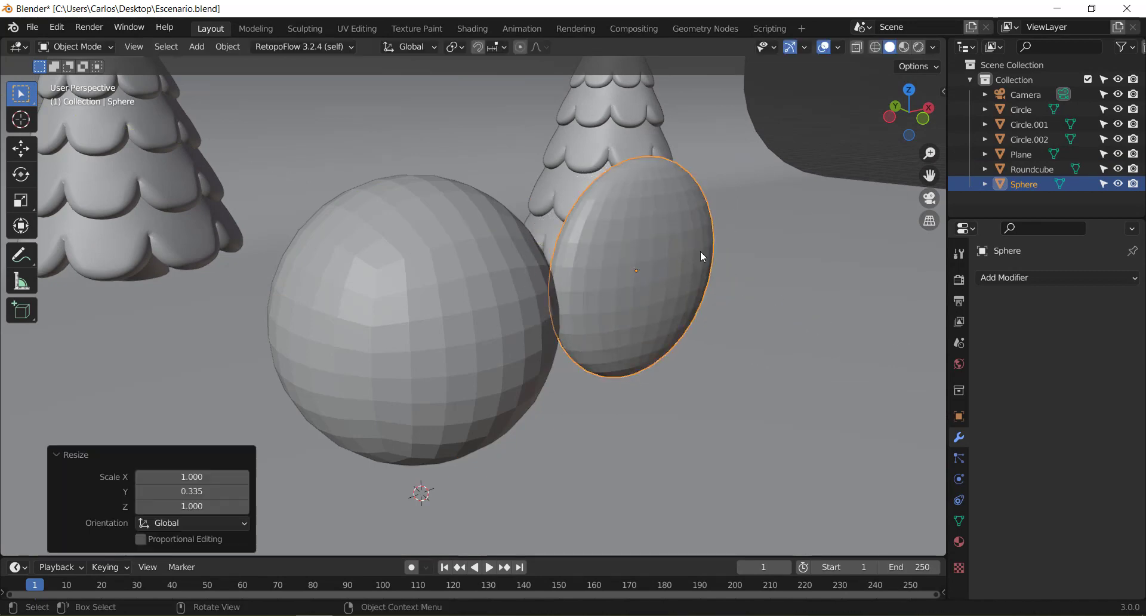
pyautogui.moveTo(700, 251)
pyautogui.mouseDown(button='middle')
pyautogui.moveTo(617, 231)
pyautogui.moveTo(576, 271)
pyautogui.moveTo(643, 256)
pyautogui.moveTo(626, 262)
pyautogui.mouseUp(button='middle')
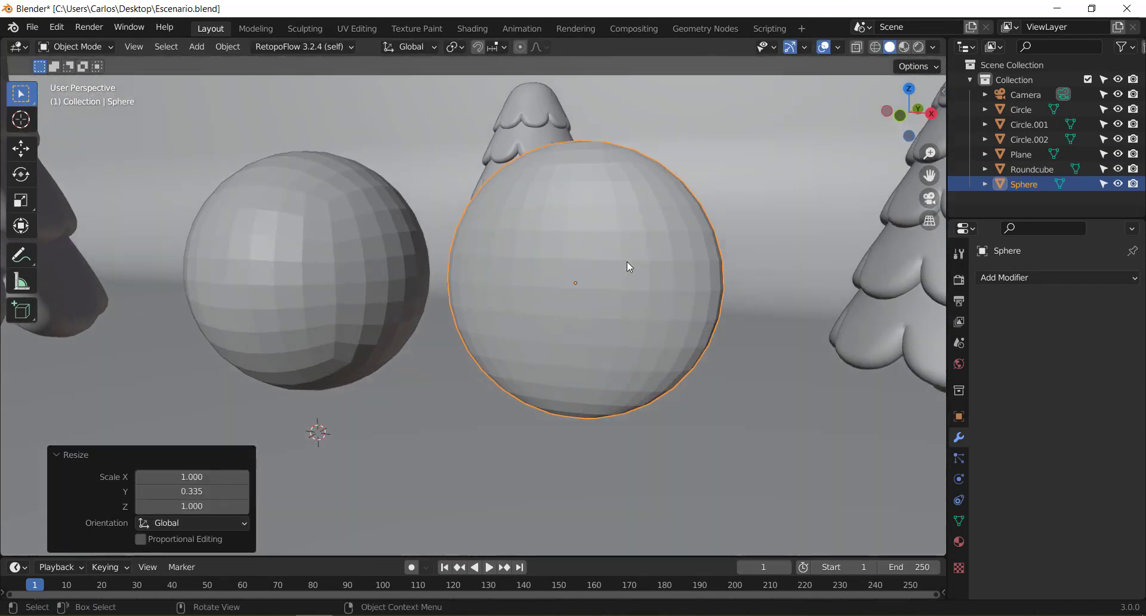
pyautogui.press('KP_1')
pyautogui.press('Delete')
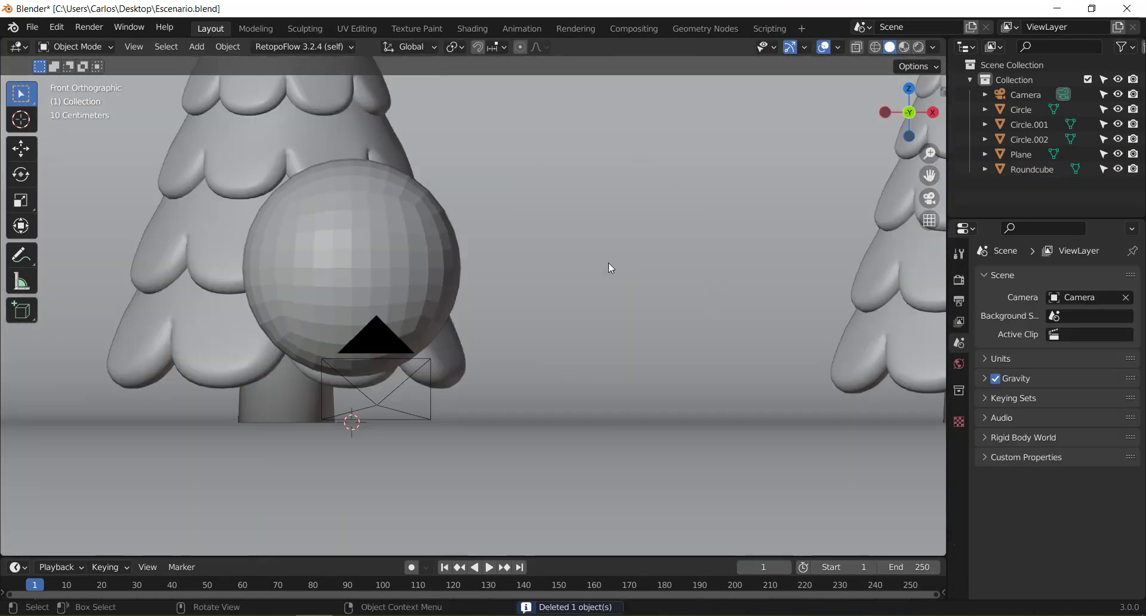
pyautogui.click(382, 253)
pyautogui.moveTo(457, 251)
pyautogui.keyDown('shift'); pyautogui.mouseDown(button='middle')
pyautogui.moveTo(522, 284)
pyautogui.moveTo(479, 311)
pyautogui.mouseUp(button='middle'); pyautogui.keyUp('shift')
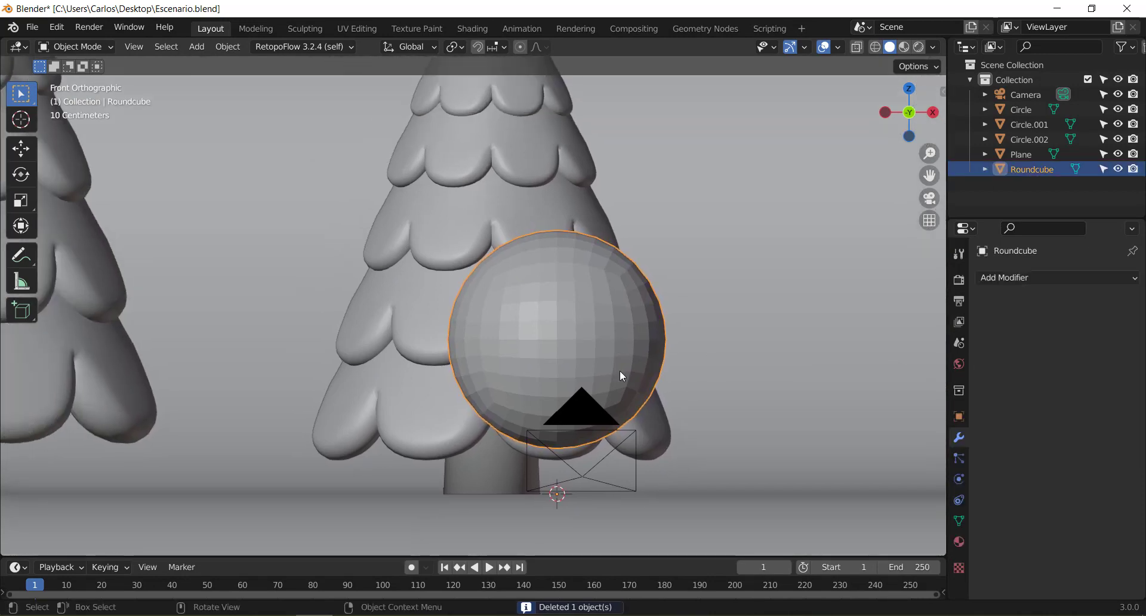
# Apply Shade Smooth to the Roundcube quadsphere in front of the middle tree.
pyautogui.rightClick(636, 303)
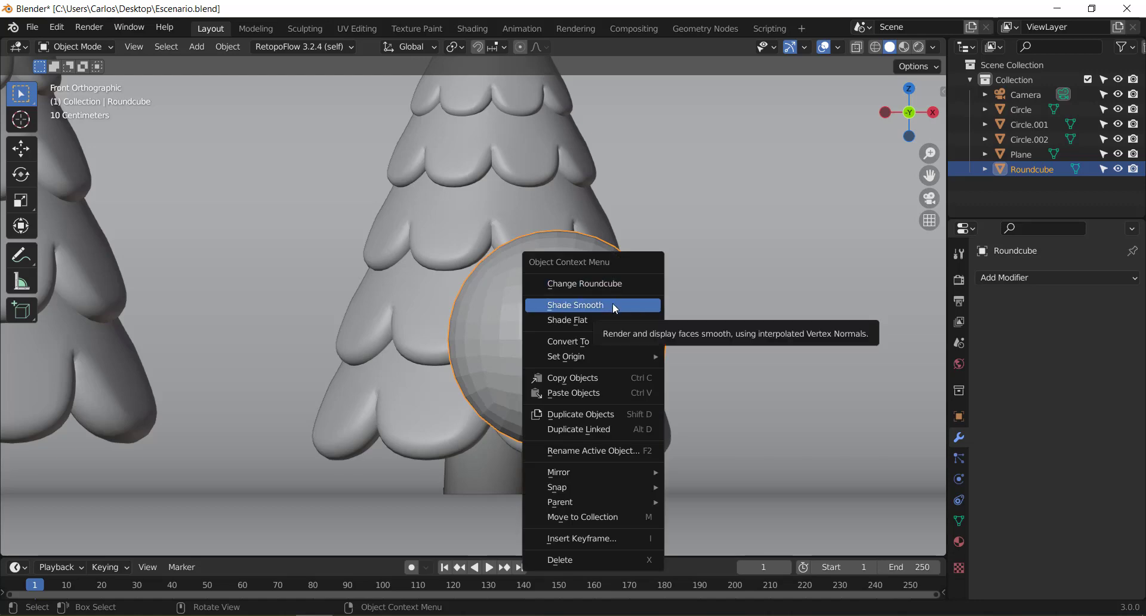
pyautogui.press('Escape')
pyautogui.scroll(-3, 623, 264)
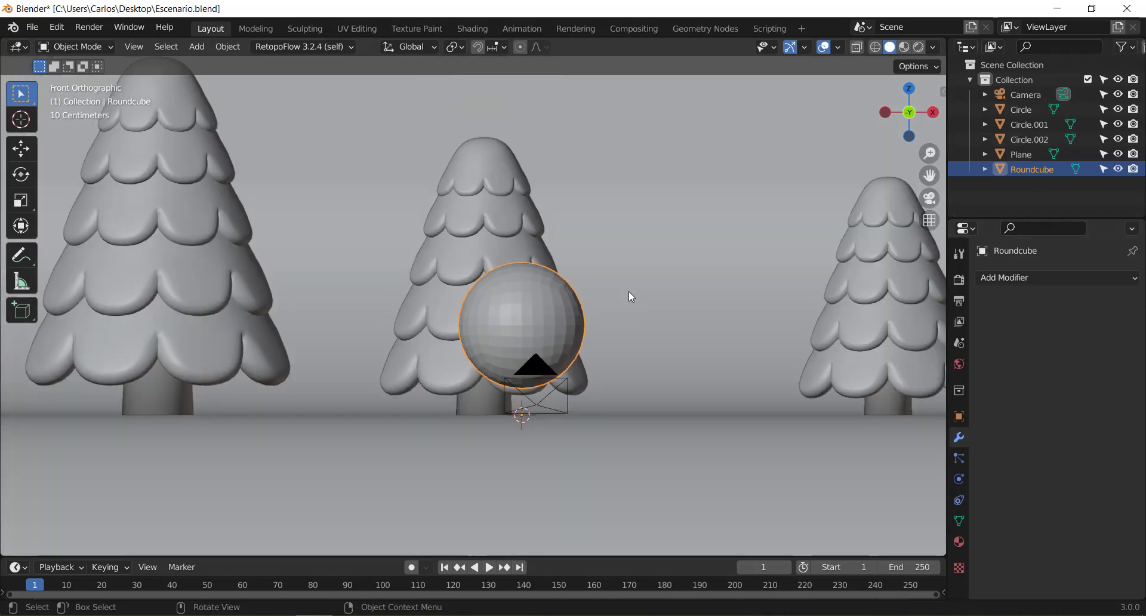
pyautogui.press('KP_0')
pyautogui.scroll(1, 582, 370)
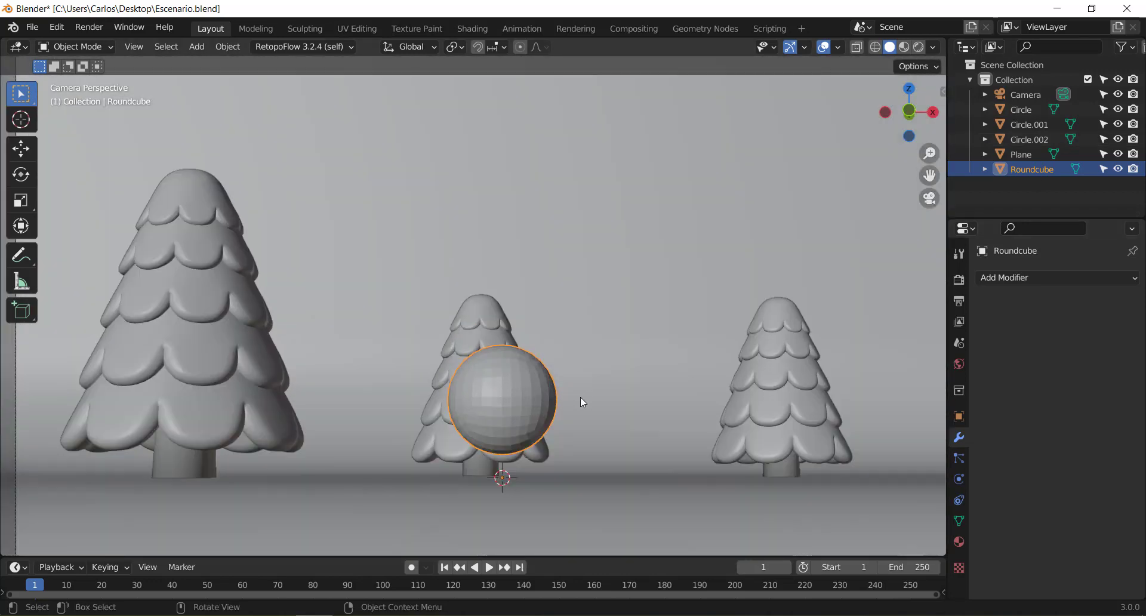
pyautogui.scroll(-2, 607, 389)
pyautogui.moveTo(608, 389); pyautogui.dragTo(501, 421, button='middle')
pyautogui.scroll(3, 457, 400)
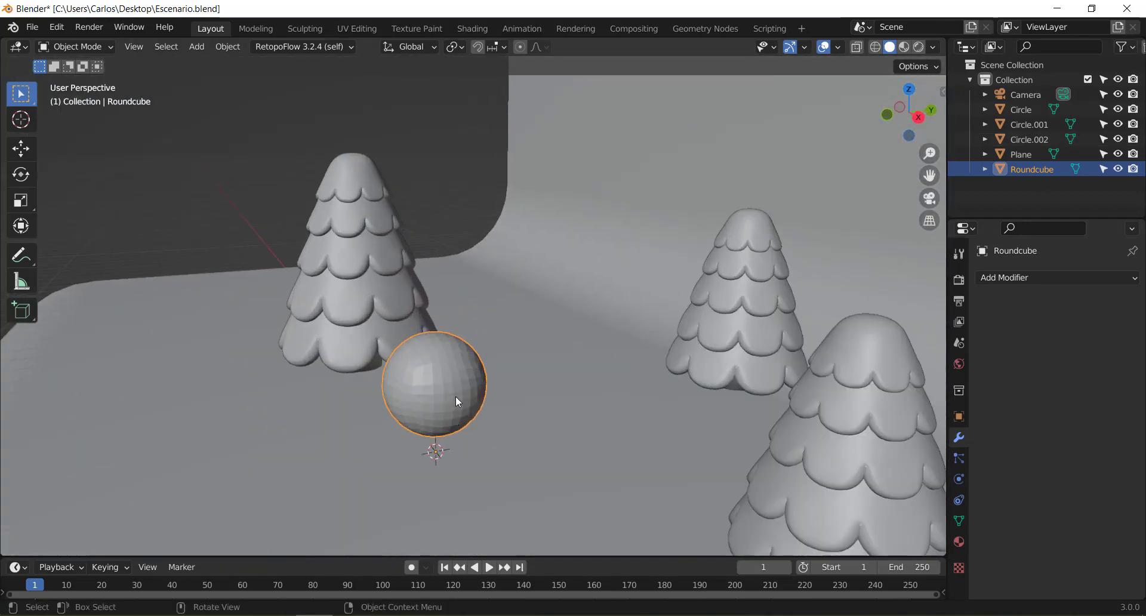
pyautogui.rightClick(434, 369)
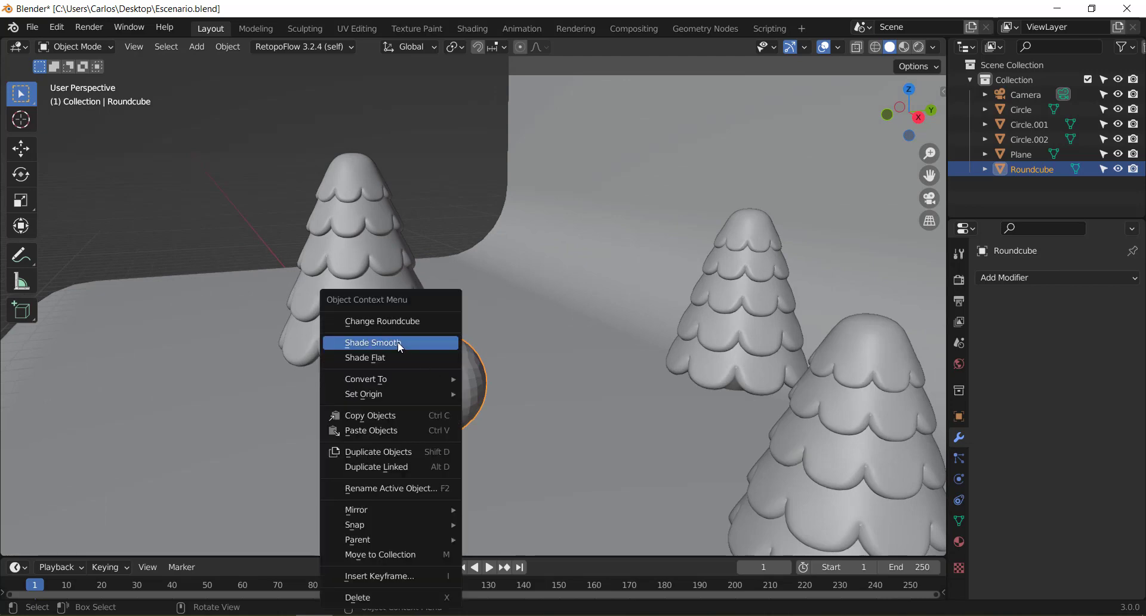
pyautogui.click(366, 342)
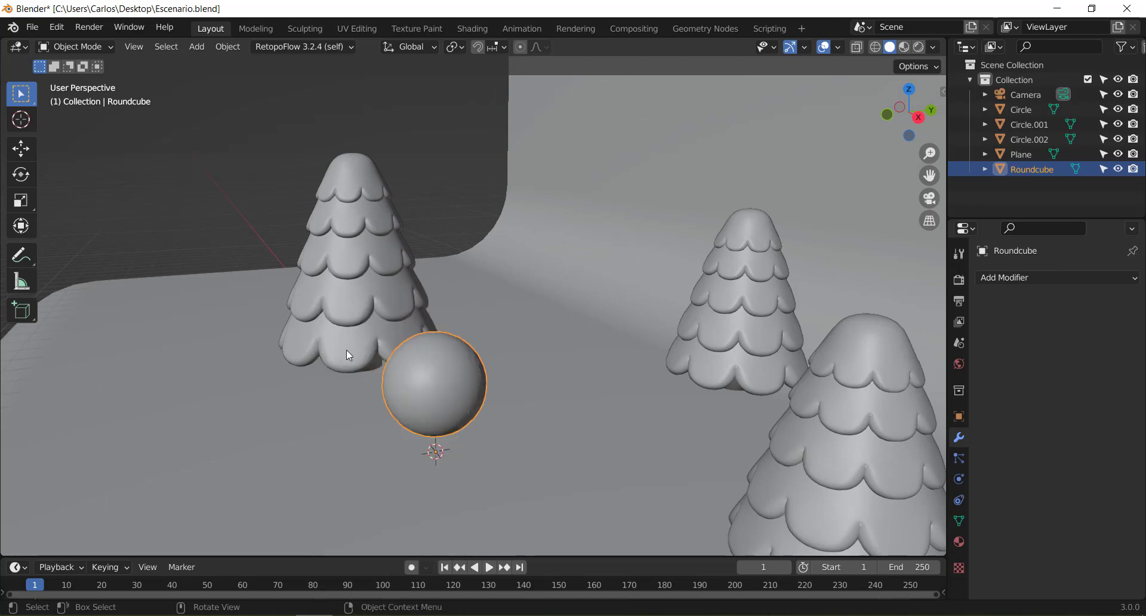
pyautogui.scroll(2, 463, 322)
pyautogui.scroll(1, 461, 348)
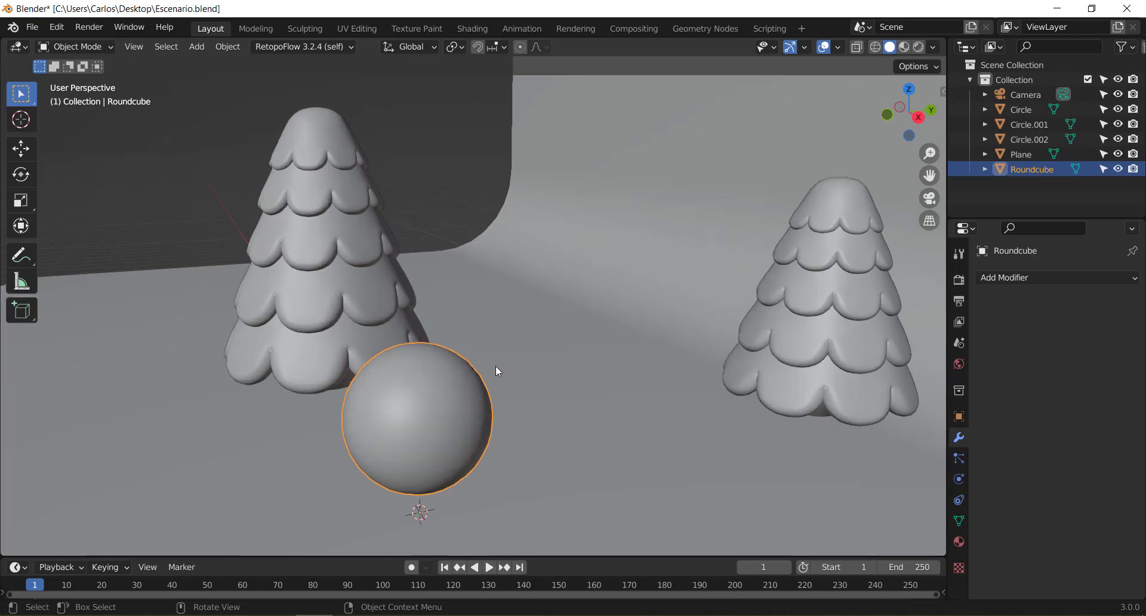
pyautogui.moveTo(495, 367); pyautogui.dragTo(471, 373, button='middle')
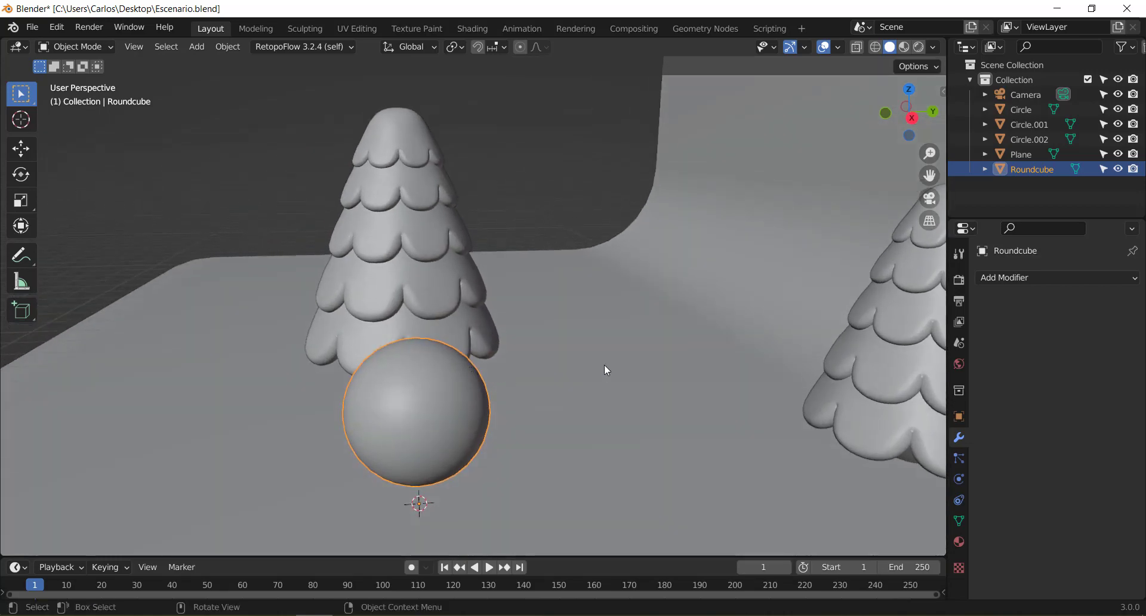
# Squash the sphere along Y, then scale it back along Y to restore its round shape.
pyautogui.press('s')
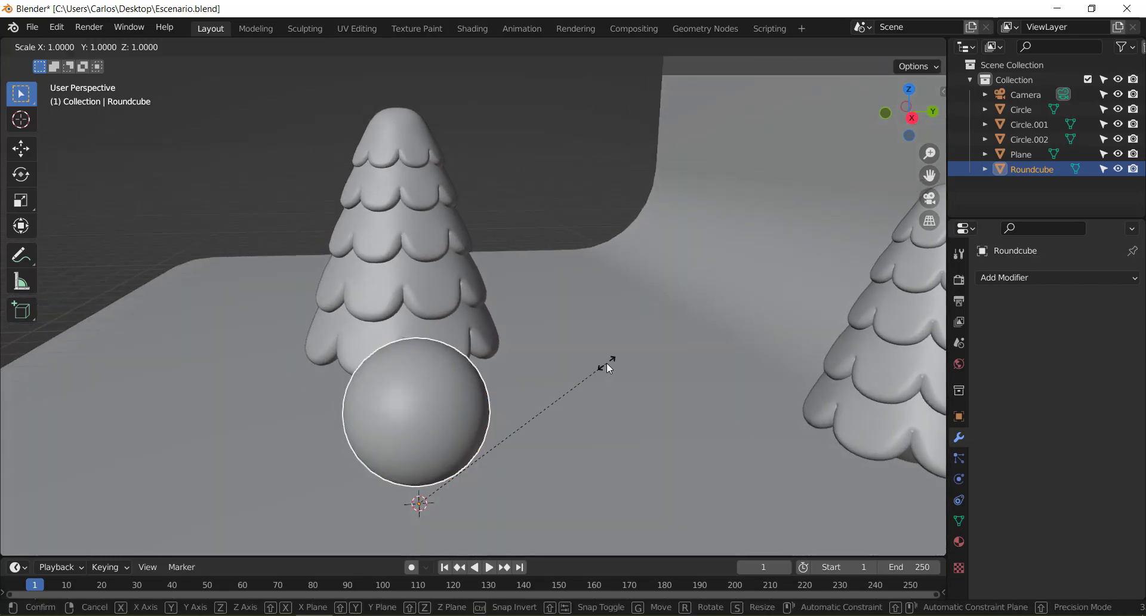
pyautogui.press('y')
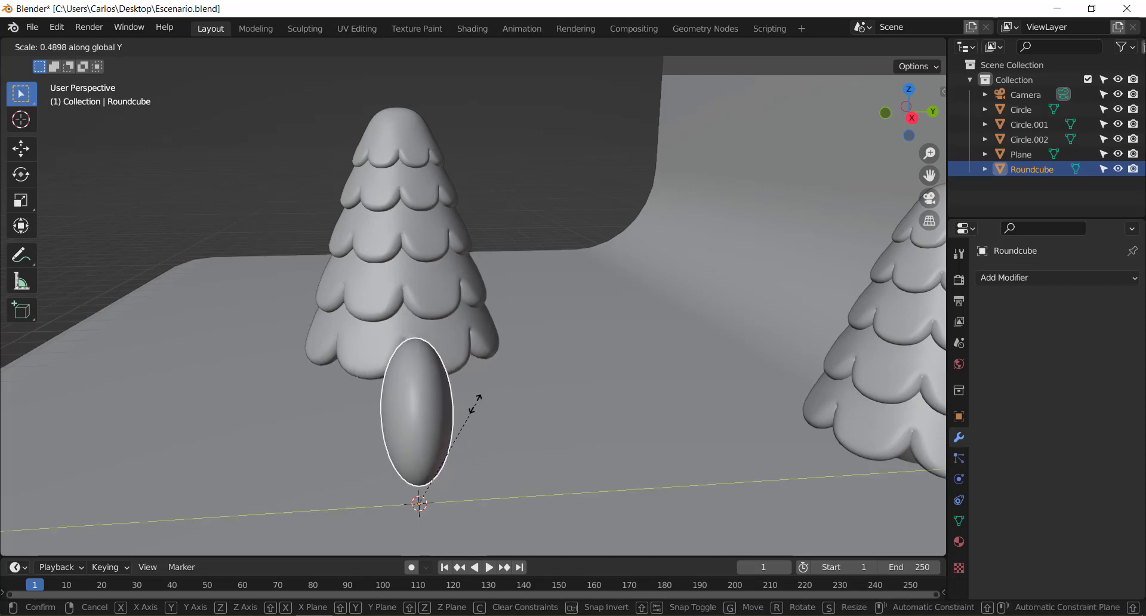
pyautogui.click(443, 456)
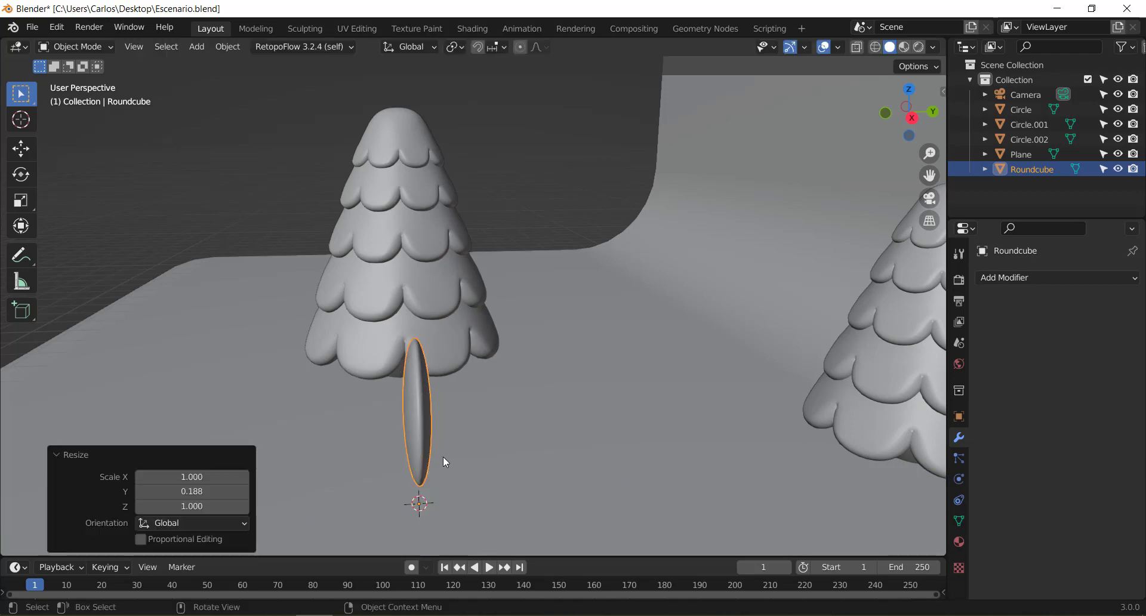
pyautogui.moveTo(443, 456)
pyautogui.mouseDown(button='middle')
pyautogui.moveTo(589, 379)
pyautogui.moveTo(763, 373)
pyautogui.moveTo(637, 396)
pyautogui.moveTo(428, 401)
pyautogui.moveTo(477, 388)
pyautogui.mouseUp(button='middle')
pyautogui.press('s')
pyautogui.press('y')
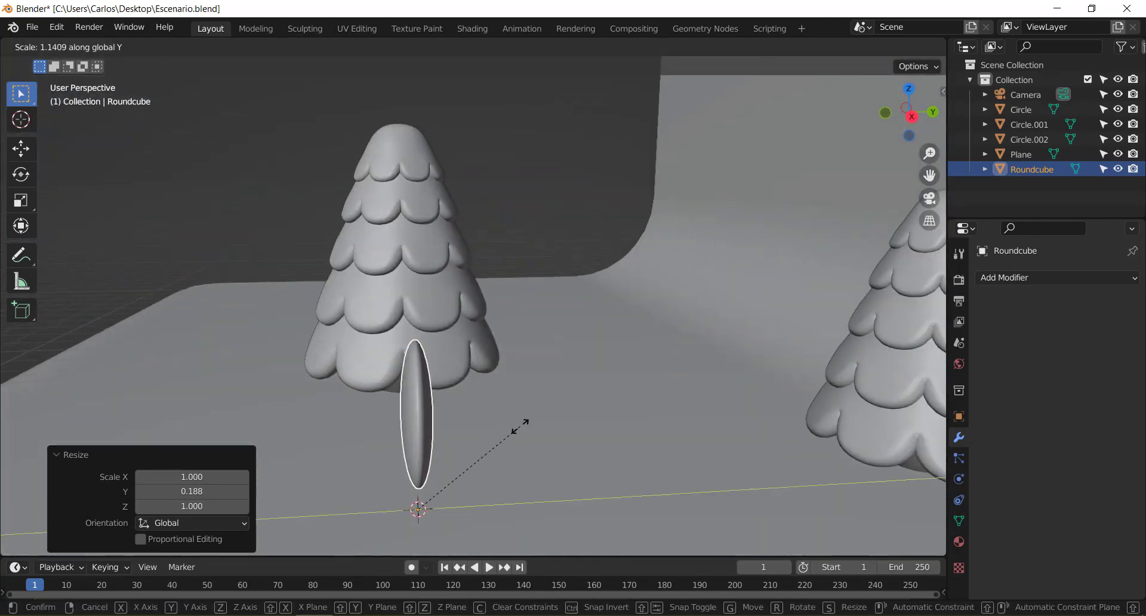
pyautogui.click(523, 415)
# In camera view, move the sphere further left and lower beside the large tree.
pyautogui.press('KP_1')
pyautogui.scroll(-3, 524, 413)
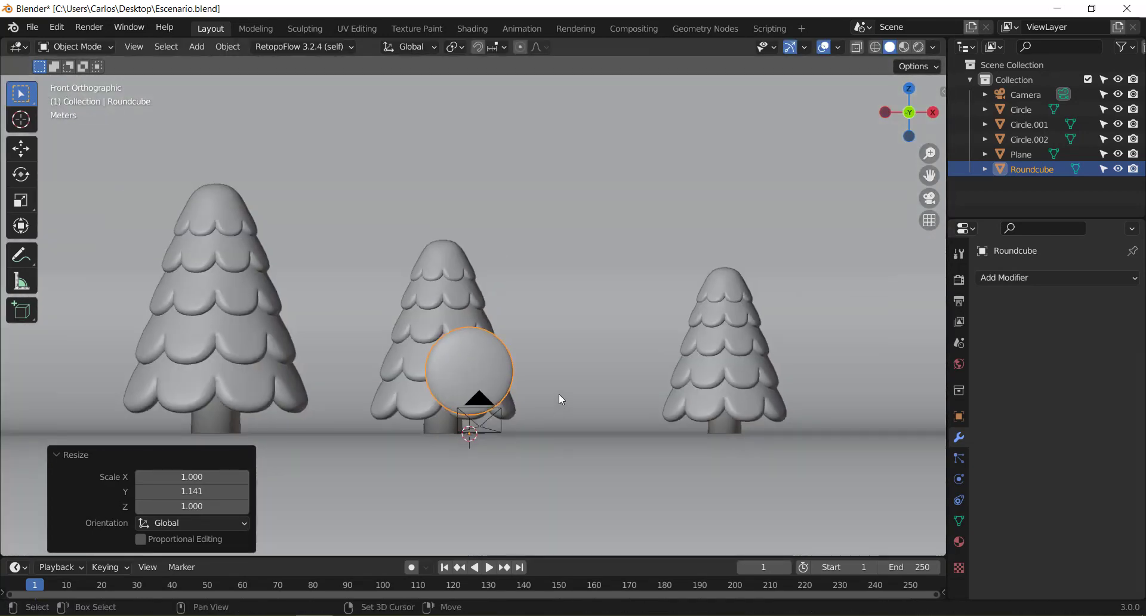
pyautogui.keyDown('shift'); pyautogui.moveTo(558, 394); pyautogui.dragTo(615, 356, button='middle'); pyautogui.keyUp('shift')
pyautogui.press('KP_0')
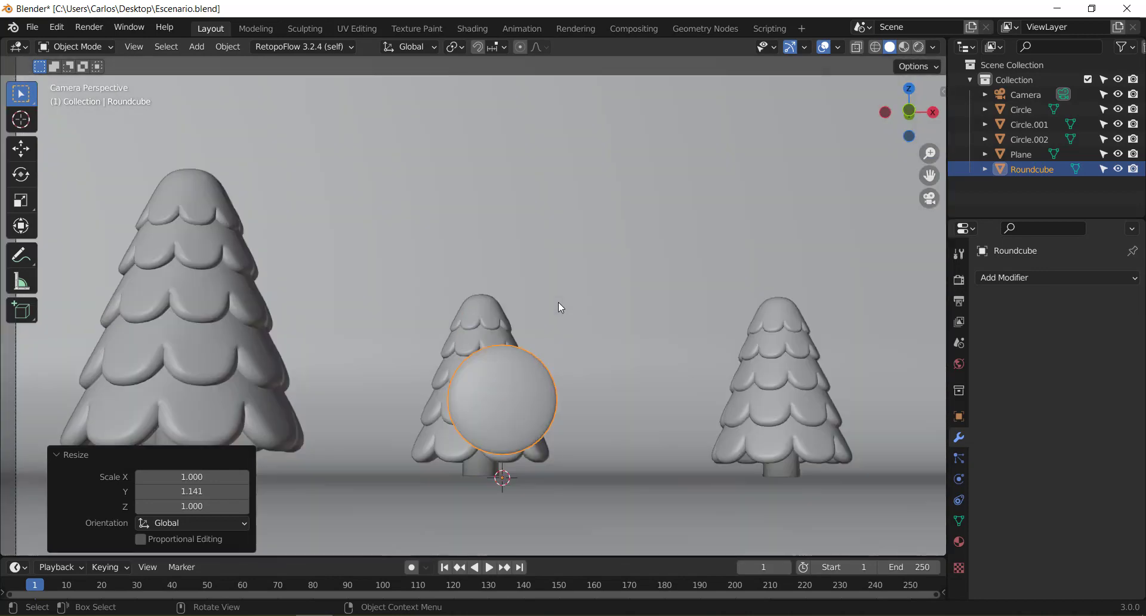
pyautogui.press('g')
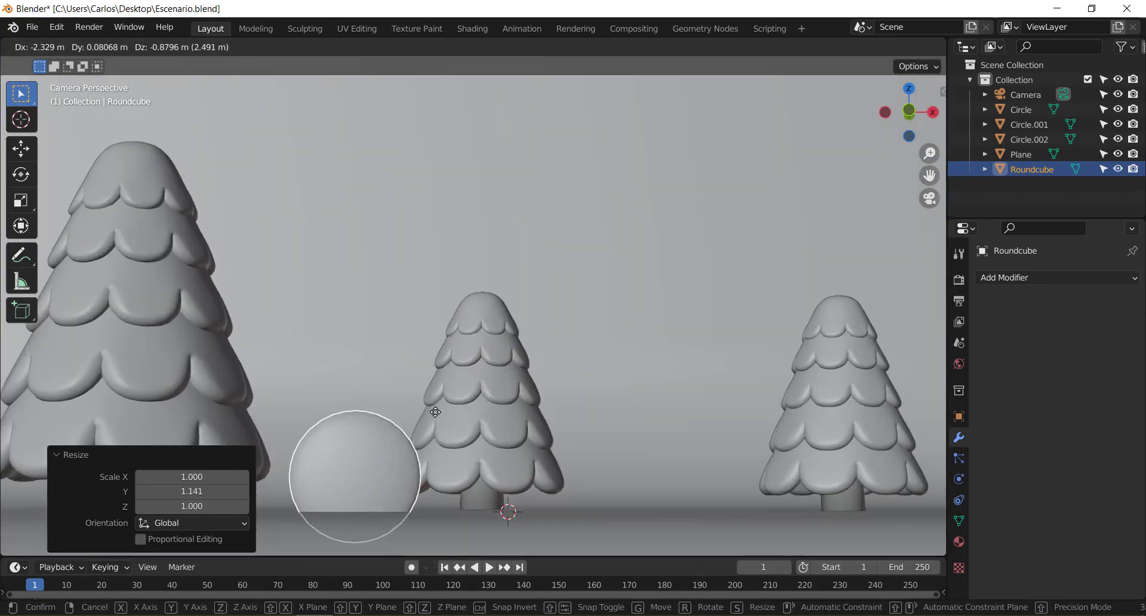
pyautogui.click(412, 400)
pyautogui.keyDown('shift'); pyautogui.moveTo(498, 427); pyautogui.dragTo(520, 319, button='middle'); pyautogui.keyUp('shift')
# Scale the sphere up by 1.749, then resize it by 0.855.
pyautogui.press('s')
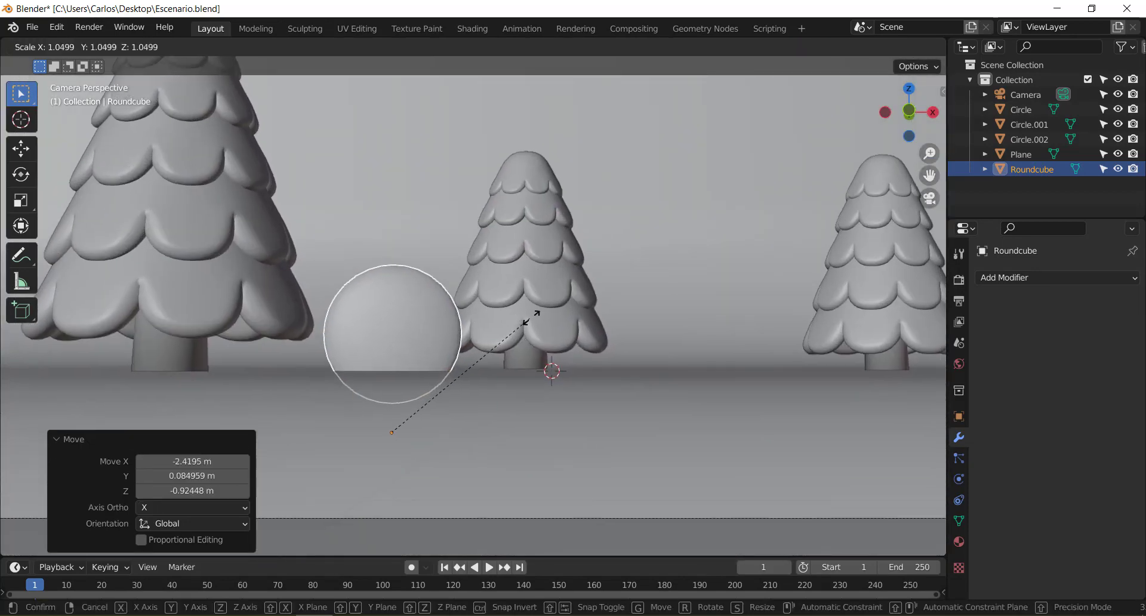
pyautogui.click(642, 284)
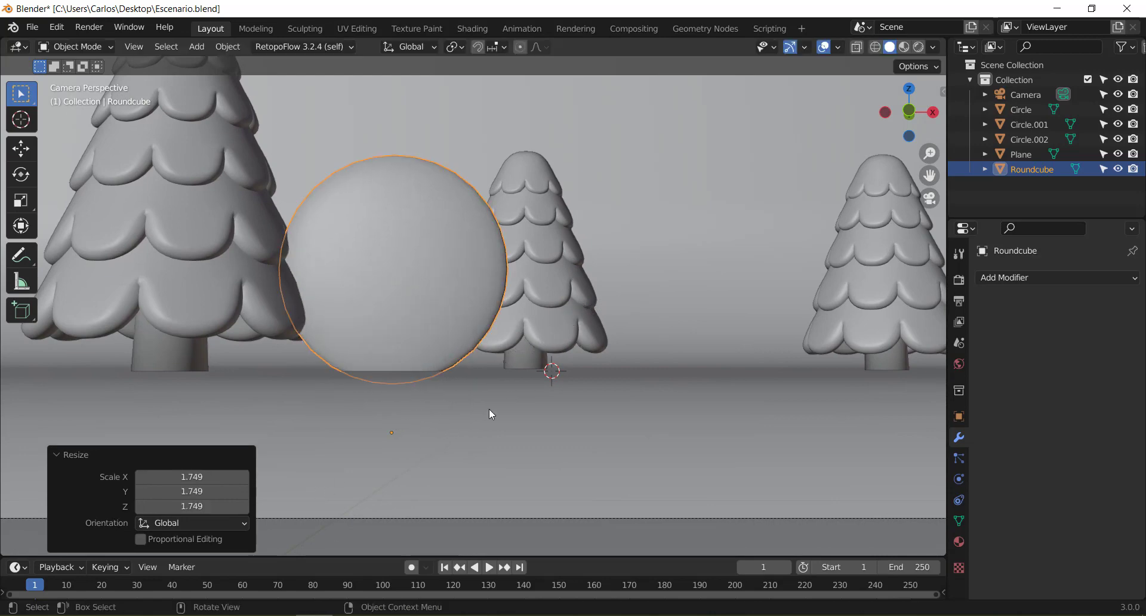
pyautogui.press('s')
pyautogui.click(477, 394)
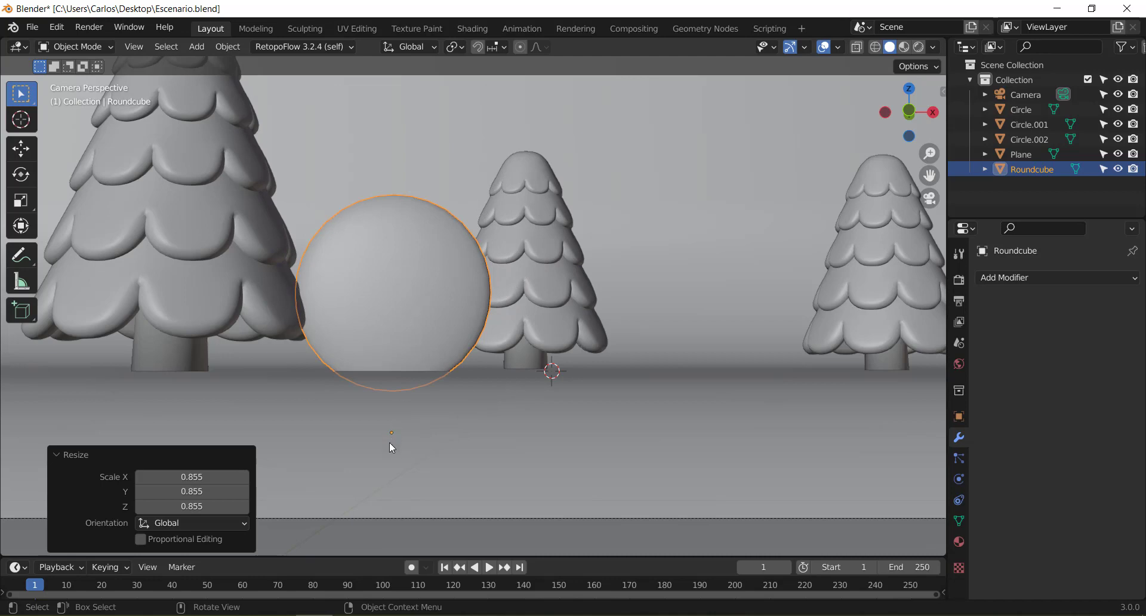
pyautogui.press('g')
pyautogui.press('Escape')
# Set the sphere's origin to its geometry.
pyautogui.rightClick(424, 278)
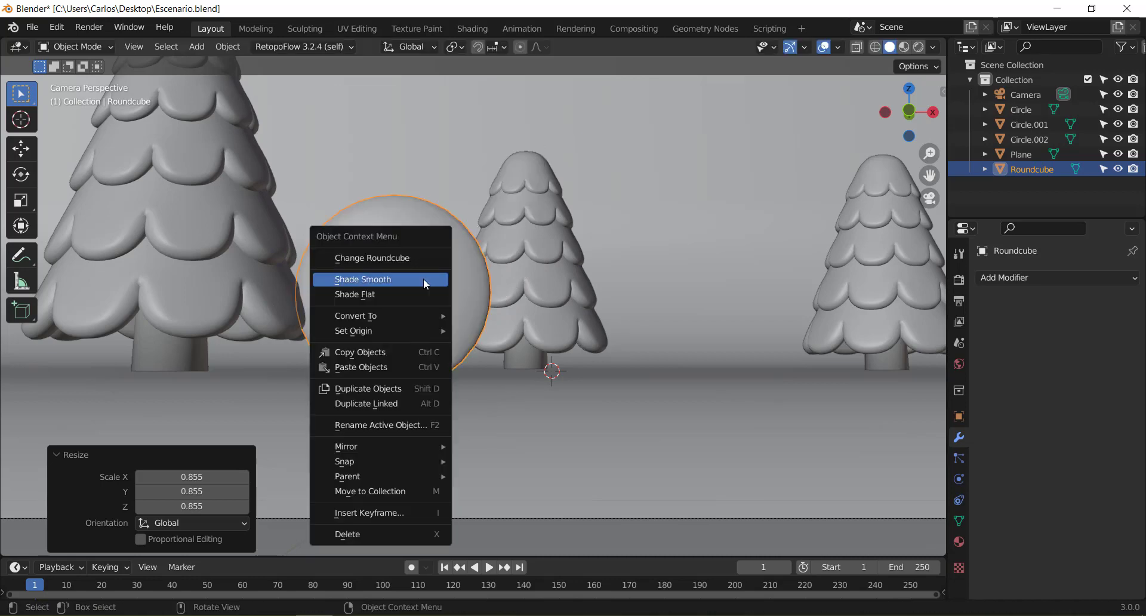
pyautogui.moveTo(381, 331)
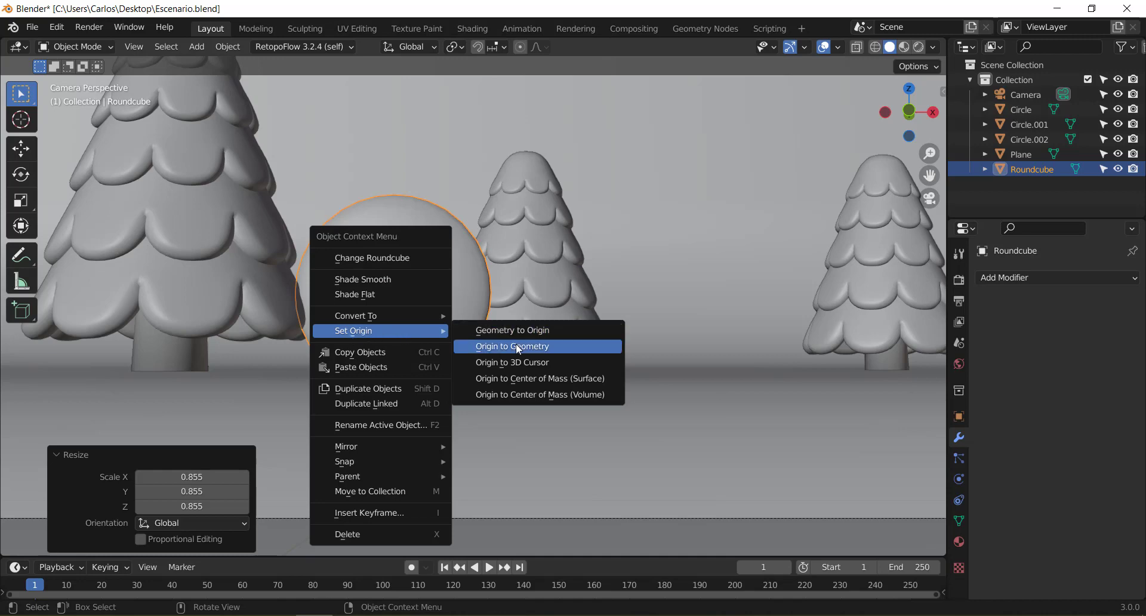
pyautogui.click(516, 348)
pyautogui.scroll(-2, 525, 362)
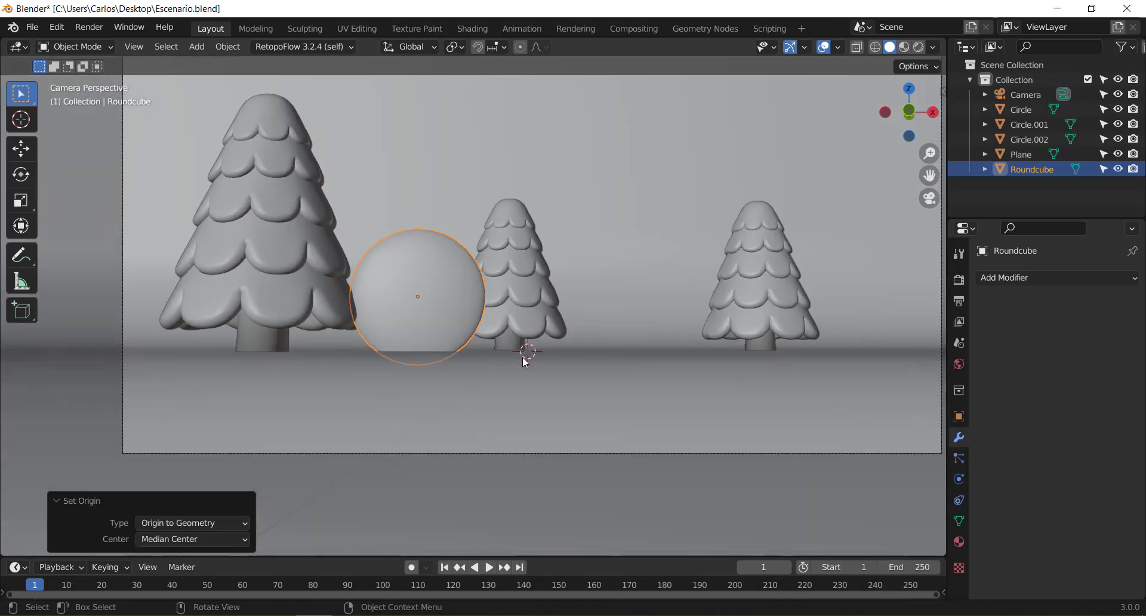
pyautogui.keyDown('shift'); pyautogui.scroll(2, 542, 334); pyautogui.keyUp('shift')
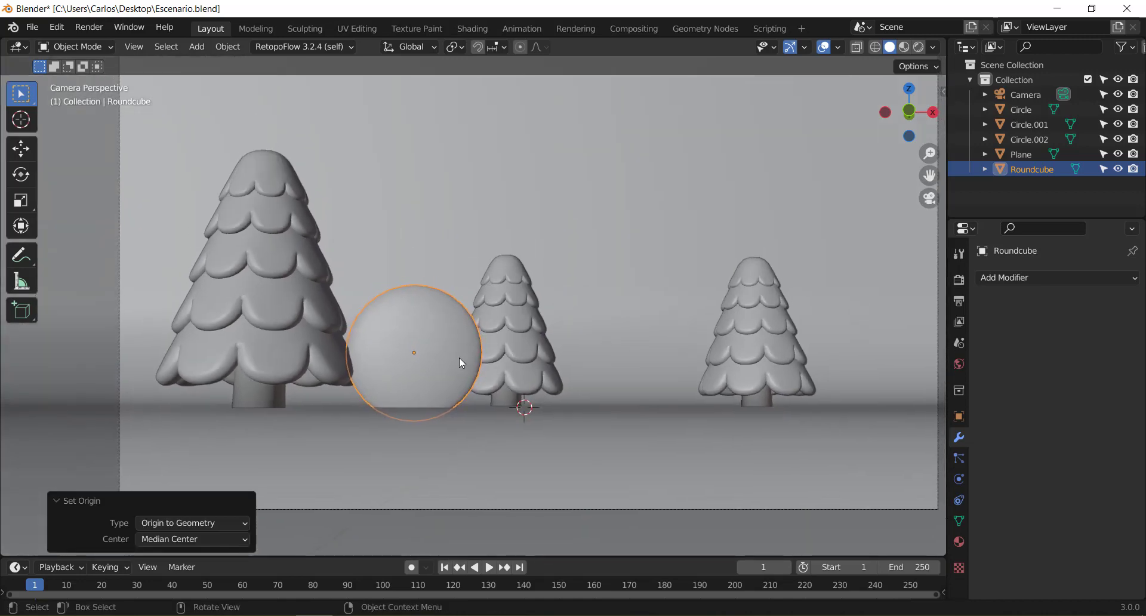
# Move the sphere left, enlarge it by 1.939, and flatten it along Z into a mound.
pyautogui.press('g')
pyautogui.click(481, 347)
pyautogui.press('s')
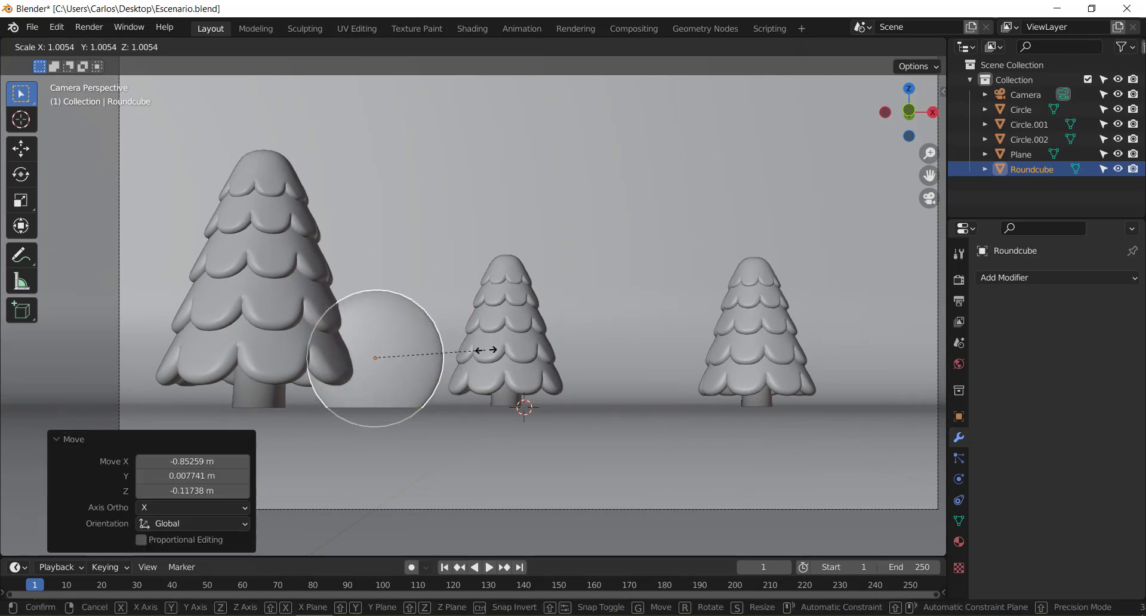
pyautogui.click(586, 335)
pyautogui.press('s')
pyautogui.press('z')
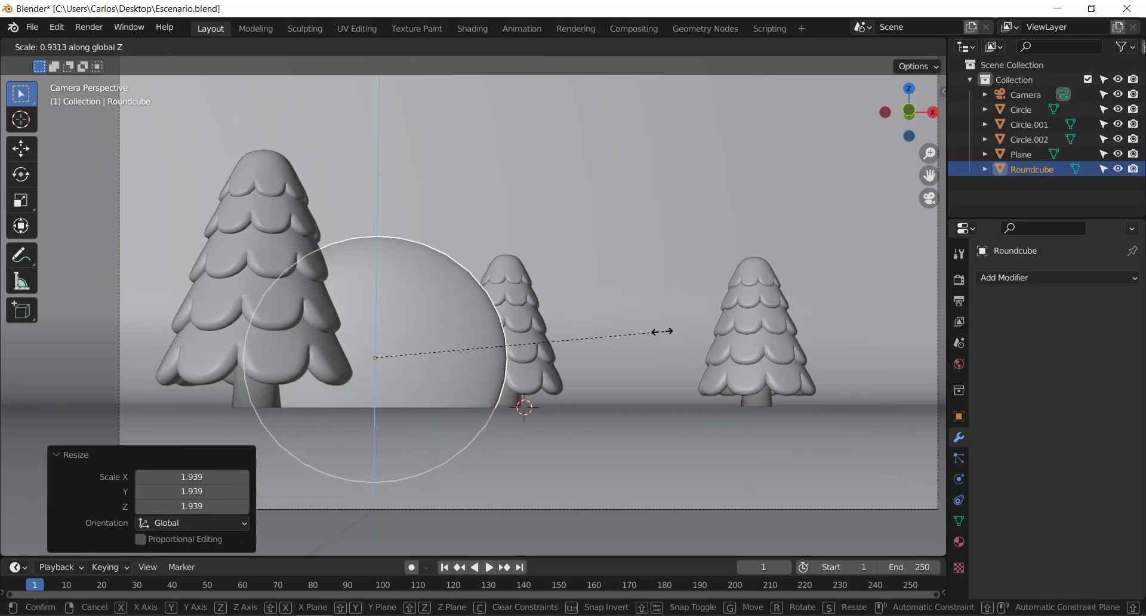
pyautogui.click(619, 336)
# Shift the mound further left, then select the large tree on the left.
pyautogui.press('Tab')
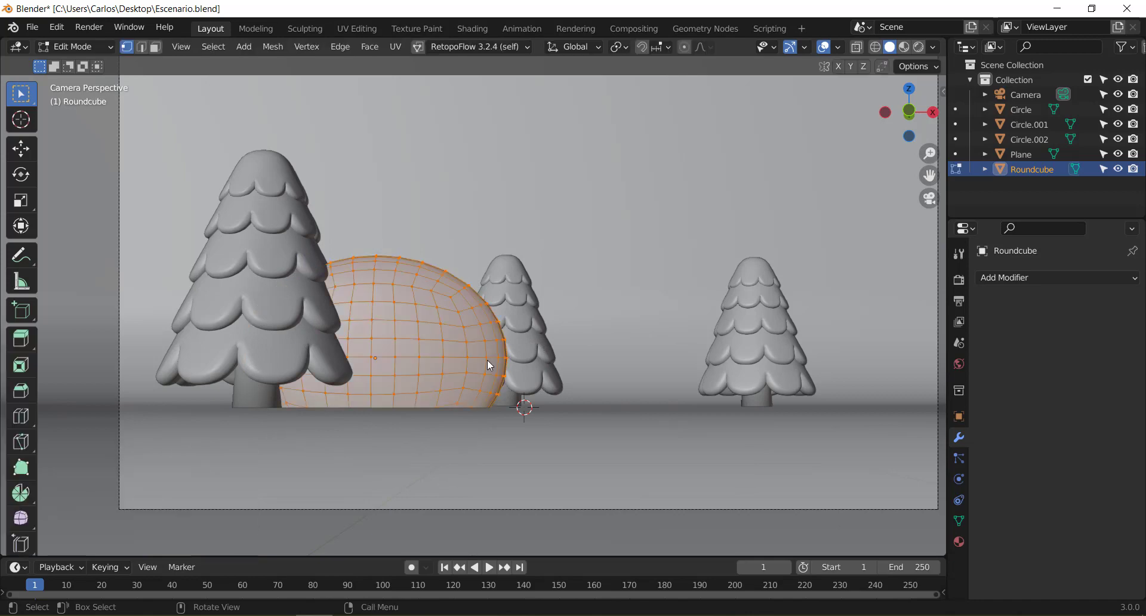
pyautogui.press('g')
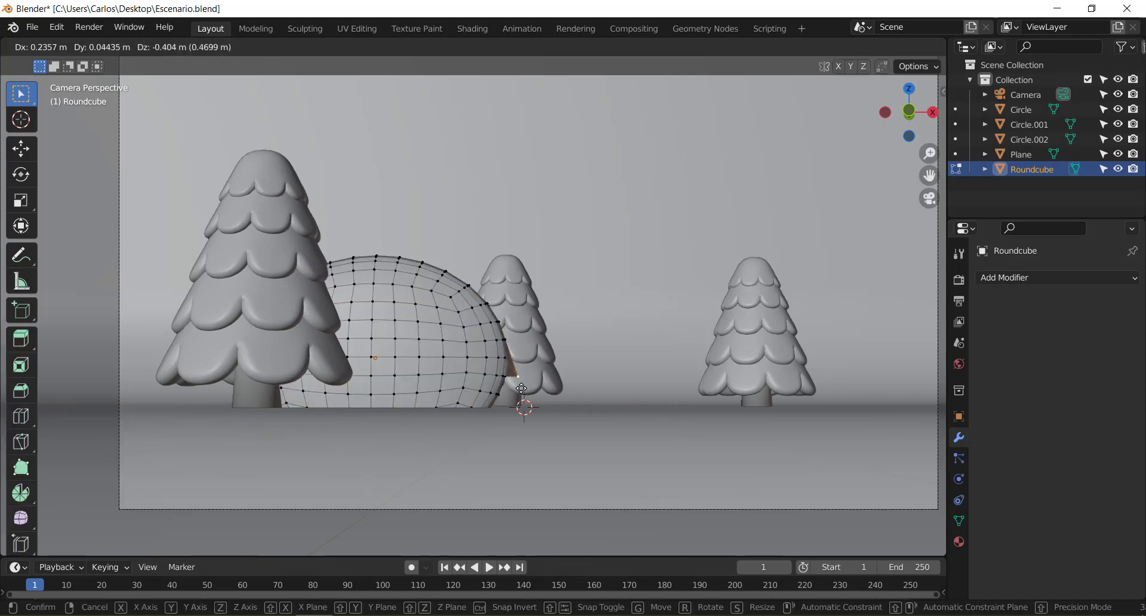
pyautogui.press('Escape')
pyautogui.press('Tab')
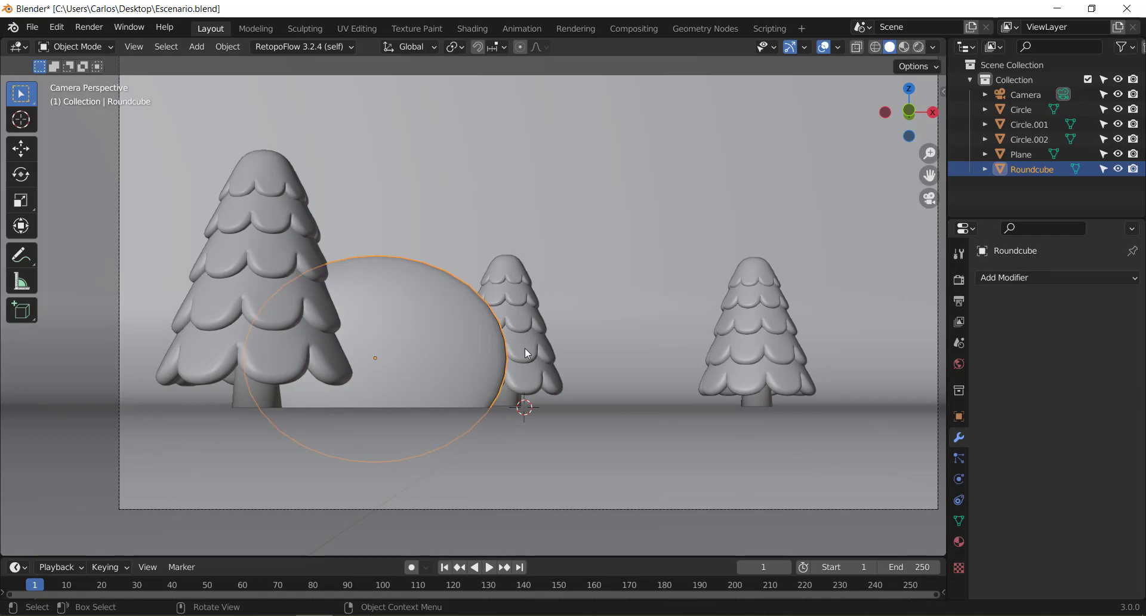
pyautogui.scroll(-2, 442, 346)
pyautogui.press('g')
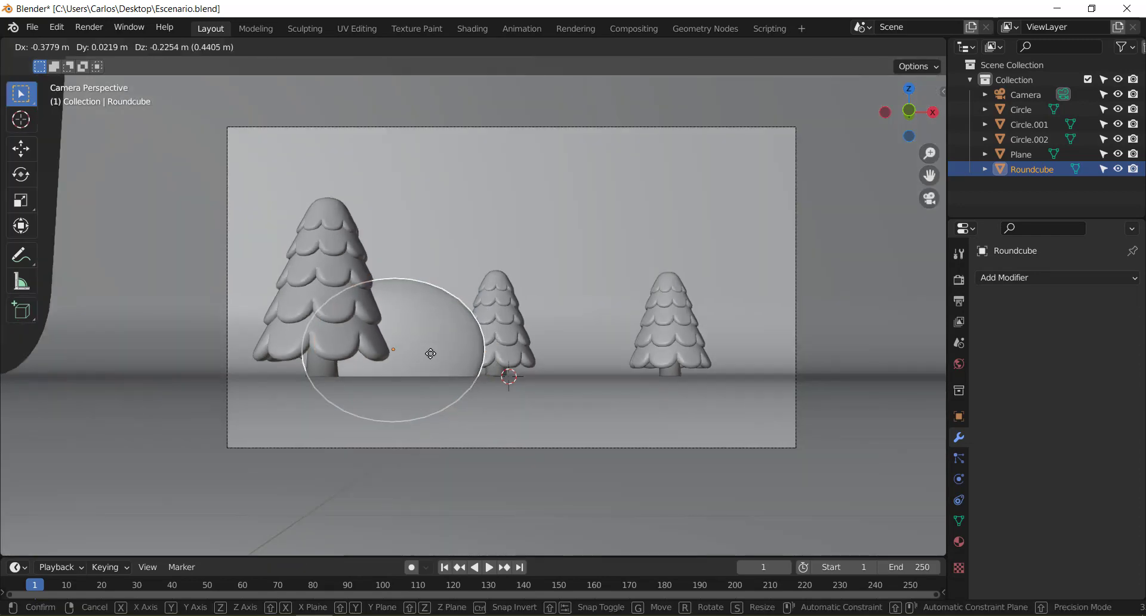
pyautogui.click(427, 349)
pyautogui.click(310, 277)
# Move the large tree left along X and push the mound 2.9808 m back on Y.
pyautogui.press('g')
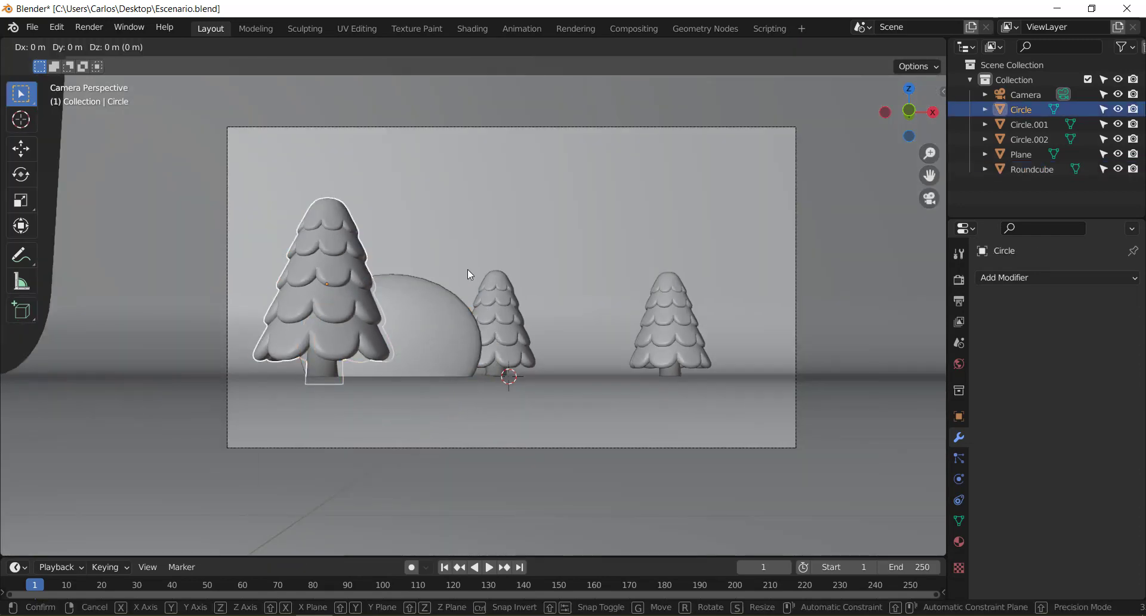
pyautogui.press('x')
pyautogui.click(437, 311)
pyautogui.click(436, 311)
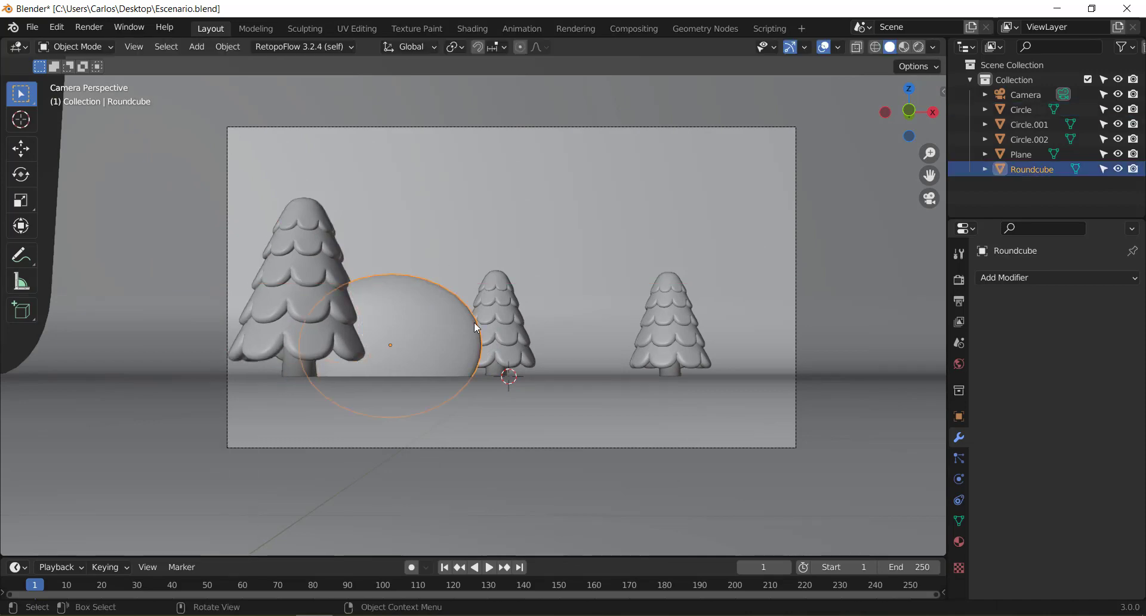
pyautogui.moveTo(473, 323); pyautogui.dragTo(399, 352, button='middle')
pyautogui.press('g')
pyautogui.press('y')
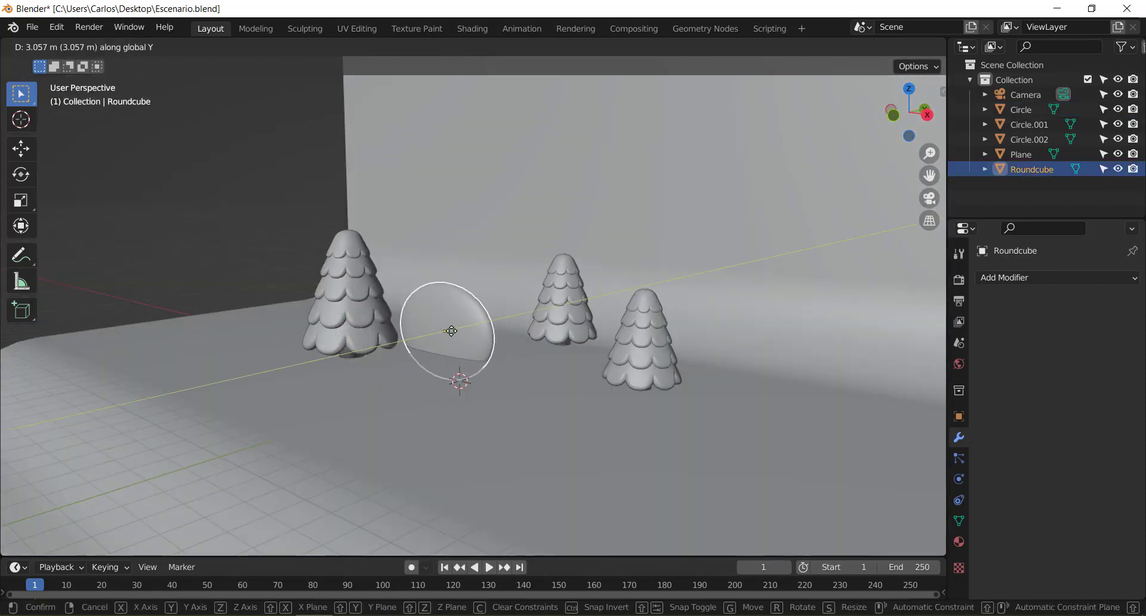
pyautogui.click(478, 332)
# Reposition the middle and front pine trees along Y, bringing Circle.002 forward 1.7127 m.
pyautogui.moveTo(479, 332)
pyautogui.mouseDown(button='middle')
pyautogui.moveTo(471, 357)
pyautogui.moveTo(555, 347)
pyautogui.mouseUp(button='middle')
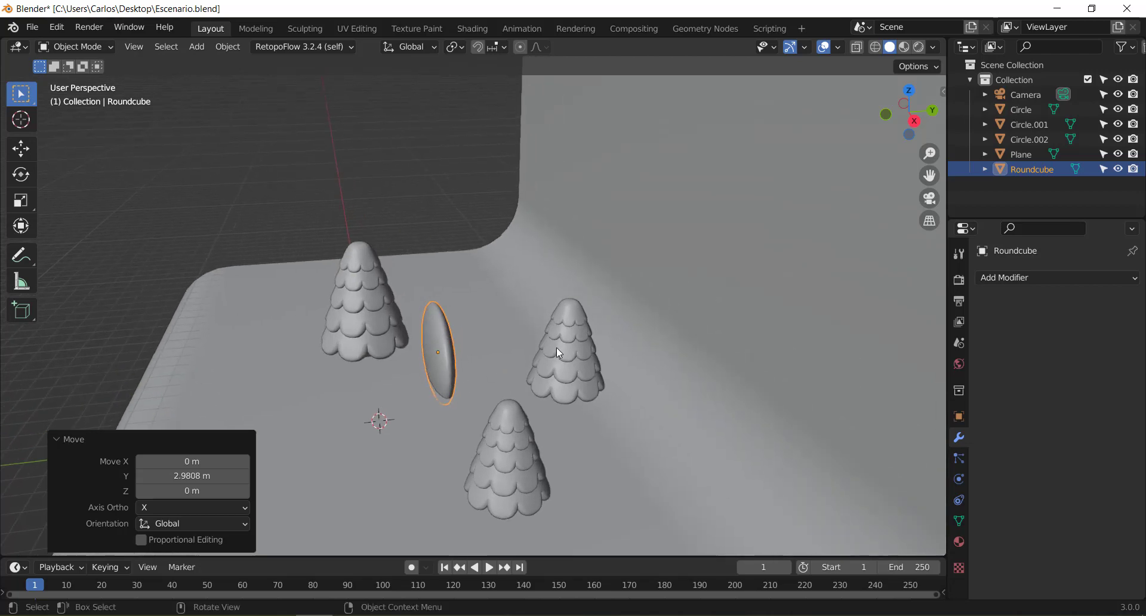
pyautogui.click(555, 348)
pyautogui.press('g')
pyautogui.press('y')
pyautogui.click(516, 347)
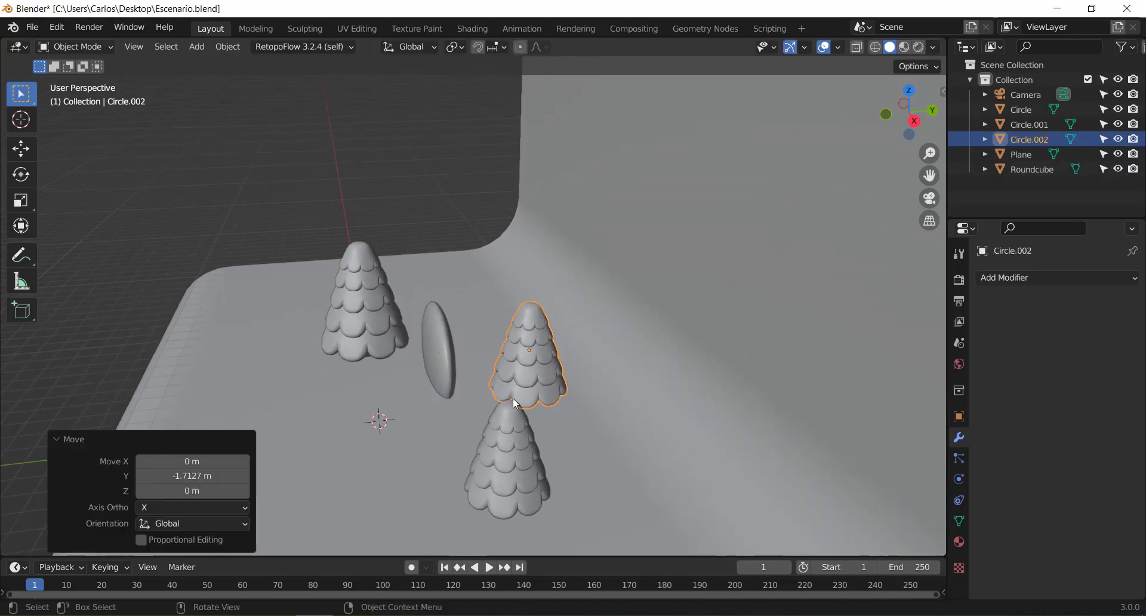
pyautogui.click(510, 440)
pyautogui.press('g')
pyautogui.press('y')
pyautogui.click(483, 427)
# Select the mound and enter Edit Mode in camera view.
pyautogui.click(439, 349)
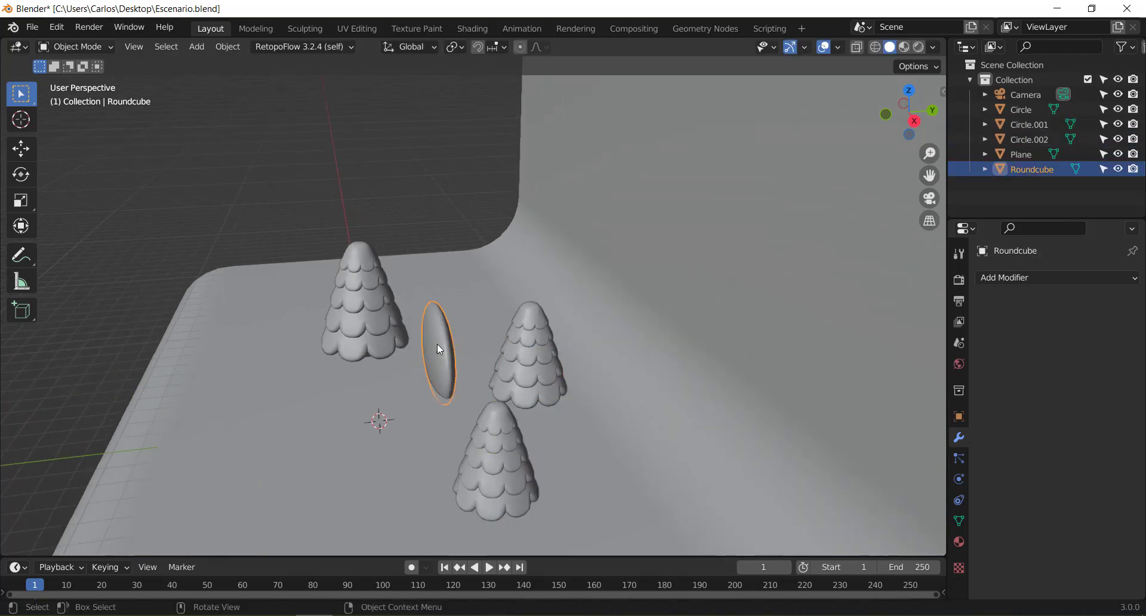
pyautogui.press('KP_0')
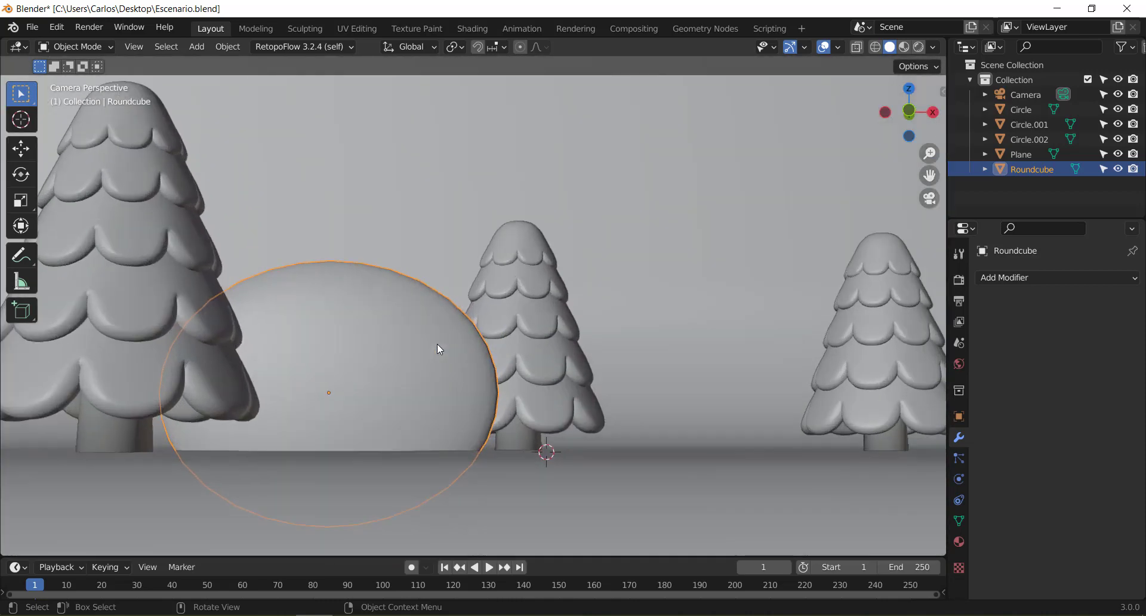
pyautogui.press('Tab')
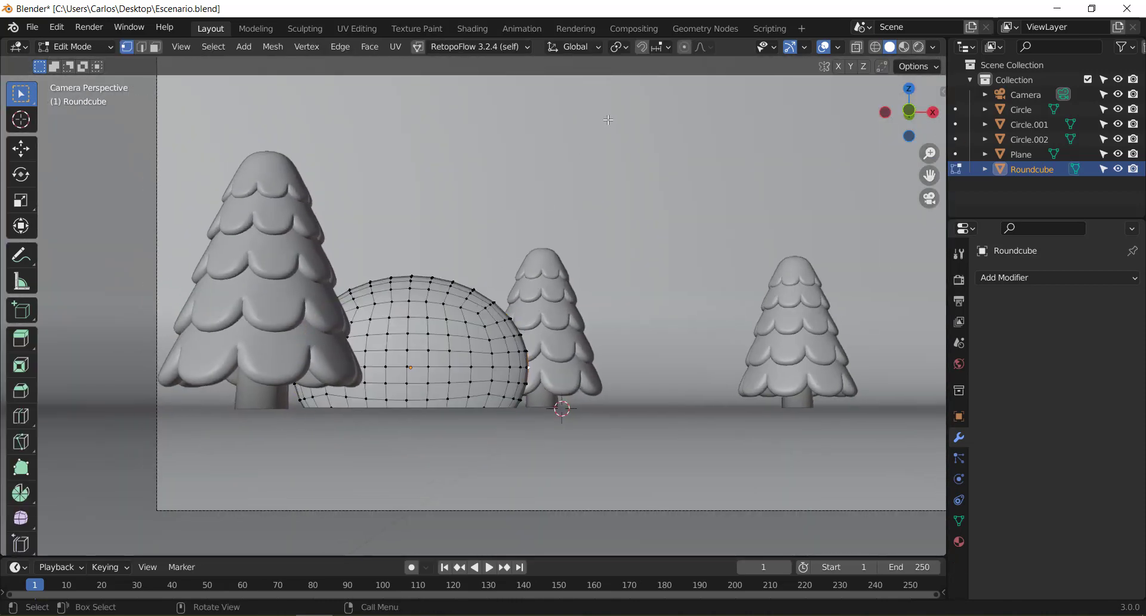
# Turn on proportional editing and stretch the mound with an enlarged falloff radius.
pyautogui.click(685, 53)
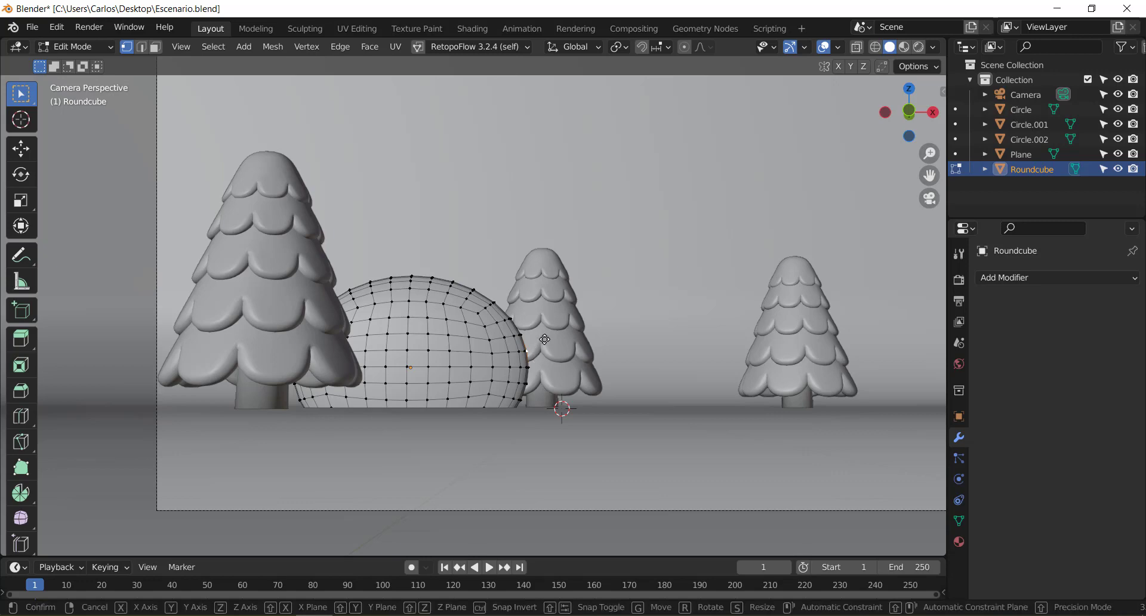
pyautogui.press('g')
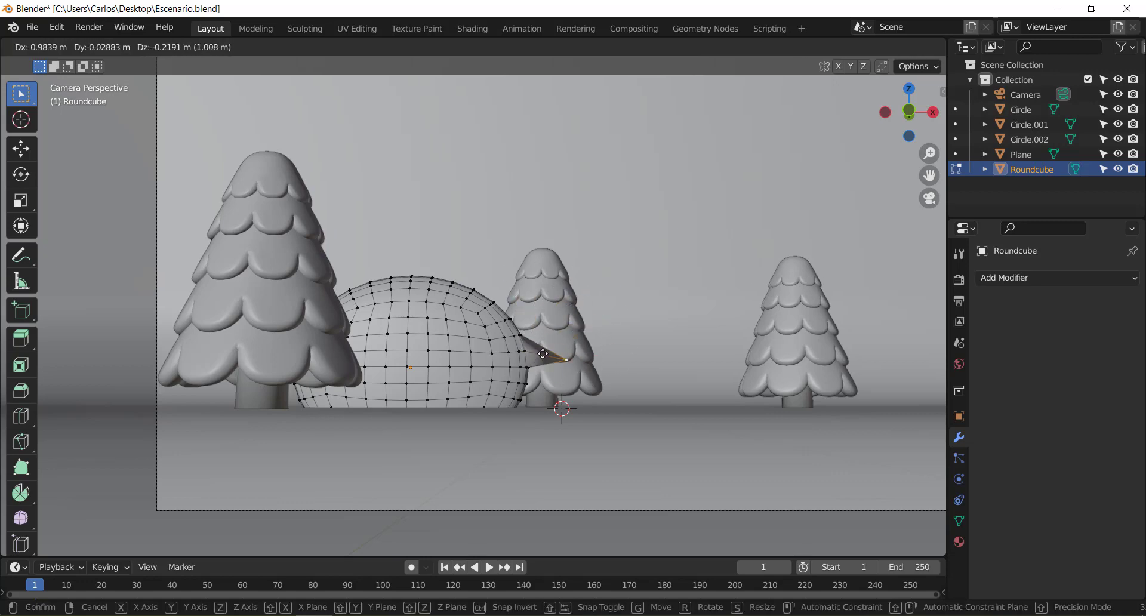
pyautogui.press('Escape')
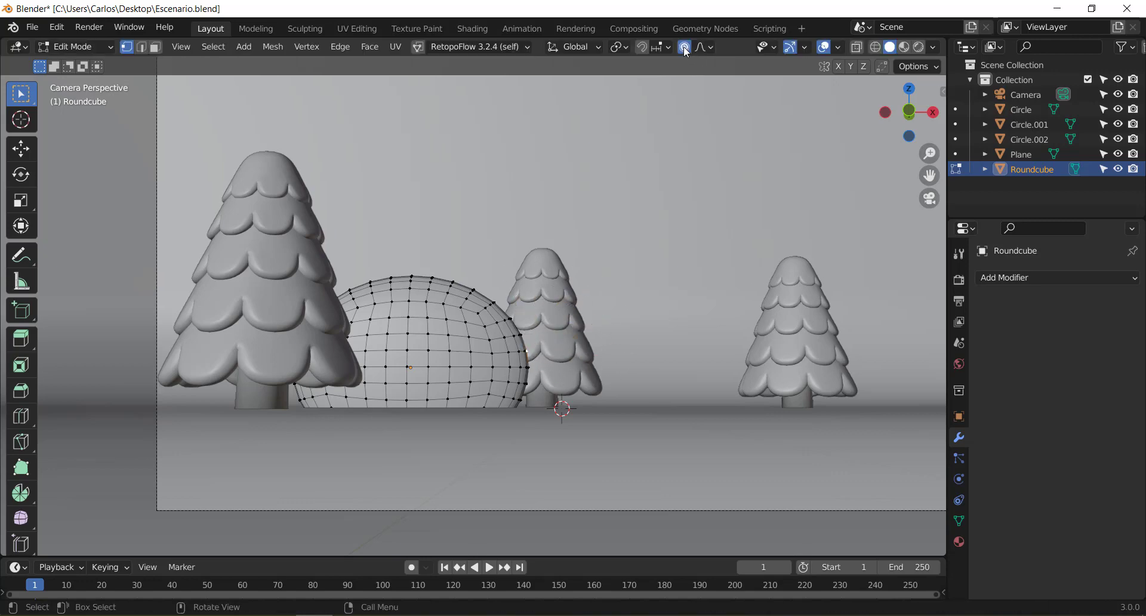
pyautogui.press('g')
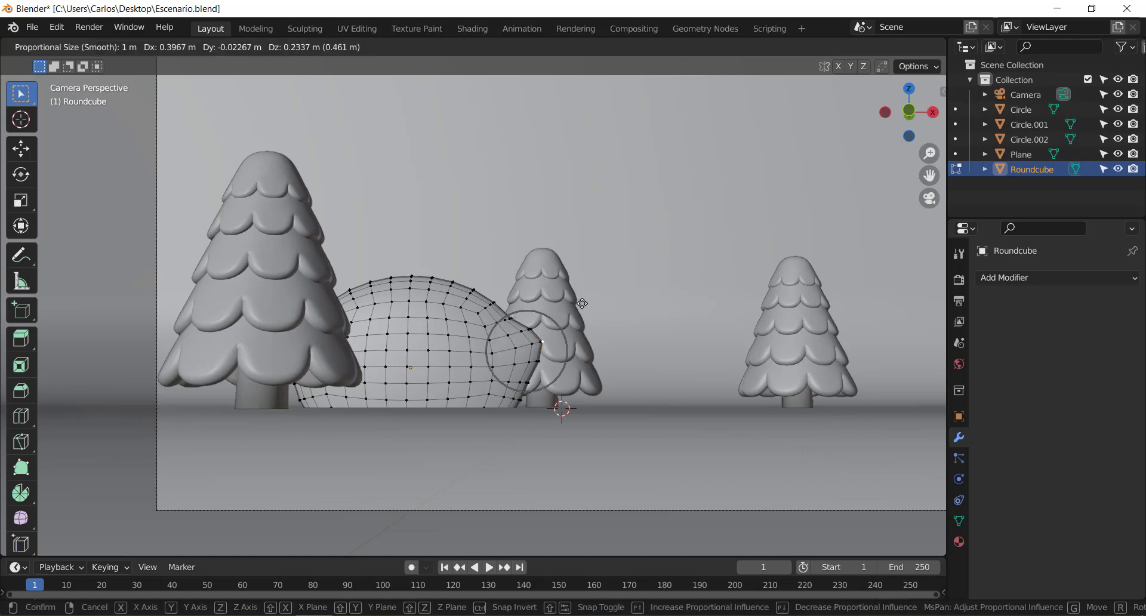
pyautogui.scroll(-5, 622, 337)
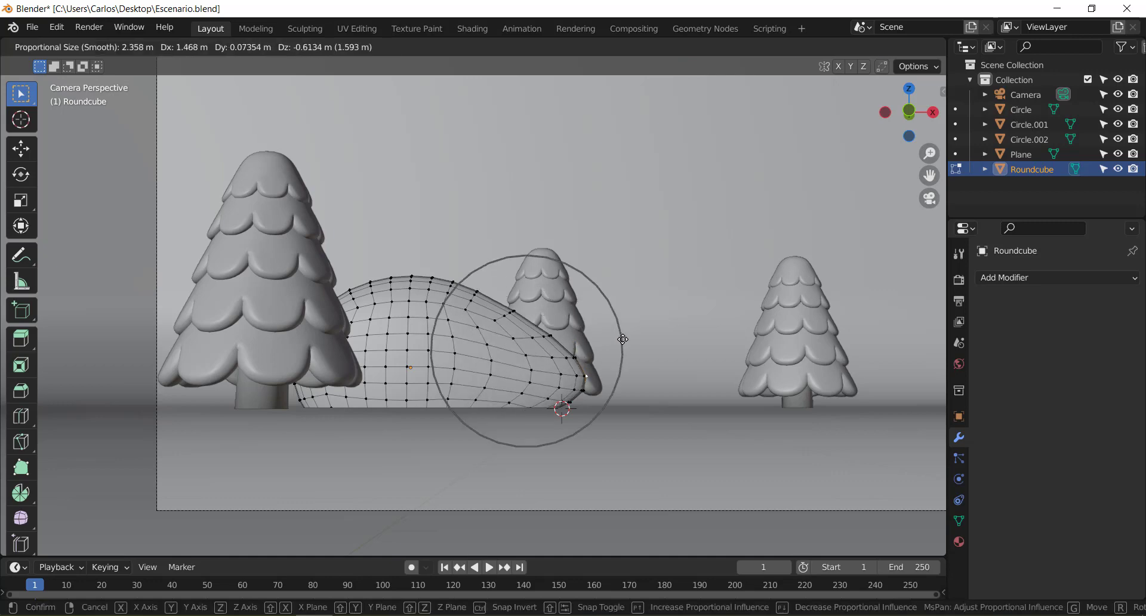
pyautogui.scroll(-2, 622, 335)
pyautogui.scroll(-3, 597, 338)
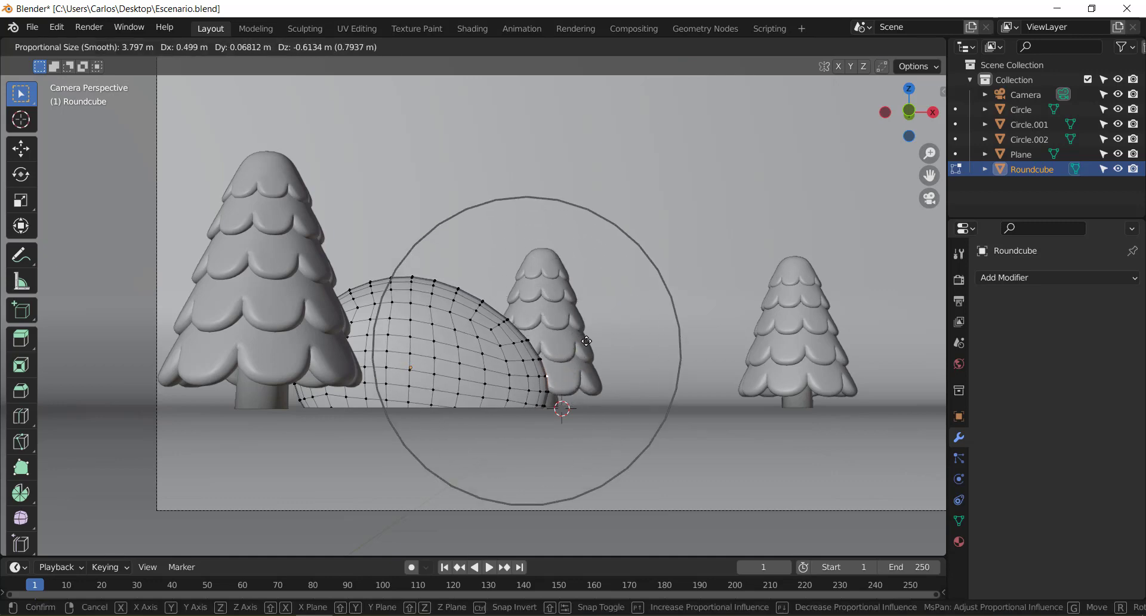
pyautogui.click(590, 344)
# Make three more soft-falloff vertex moves to shape the sloping hill, then return to Object Mode.
pyautogui.keyDown('shift'); pyautogui.moveTo(387, 397); pyautogui.dragTo(401, 343, button='middle'); pyautogui.keyUp('shift')
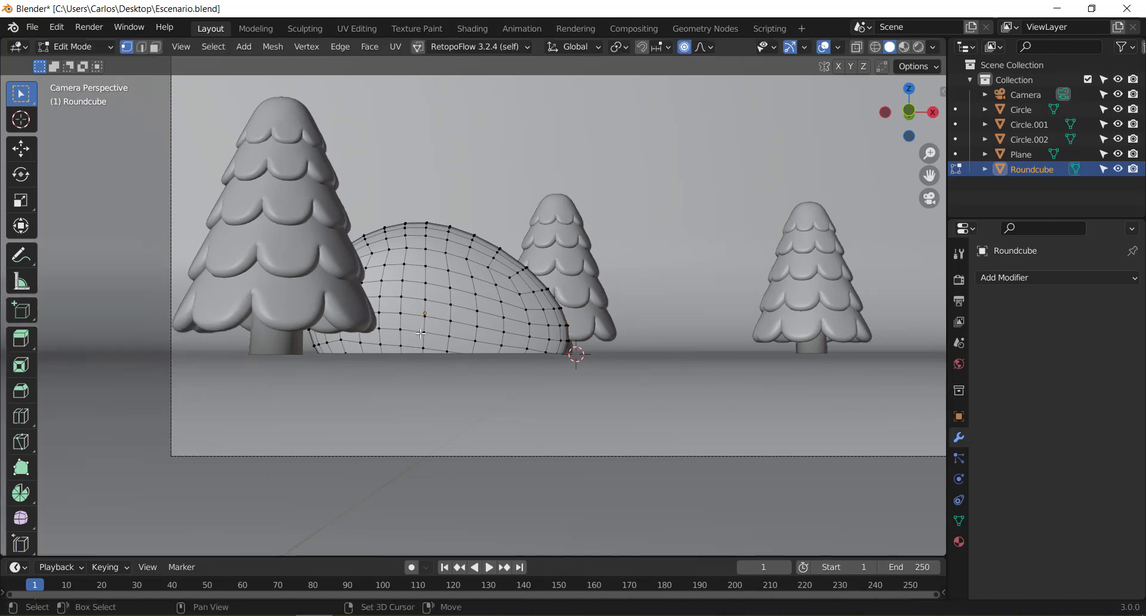
pyautogui.press('g')
pyautogui.click(325, 256)
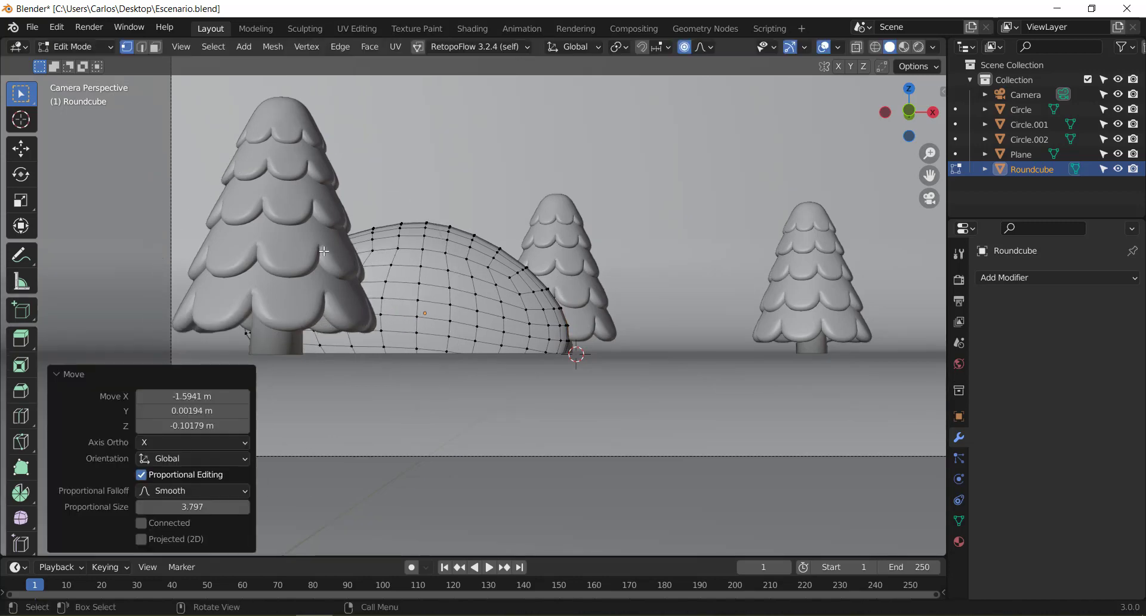
pyautogui.press('g')
pyautogui.click(340, 222)
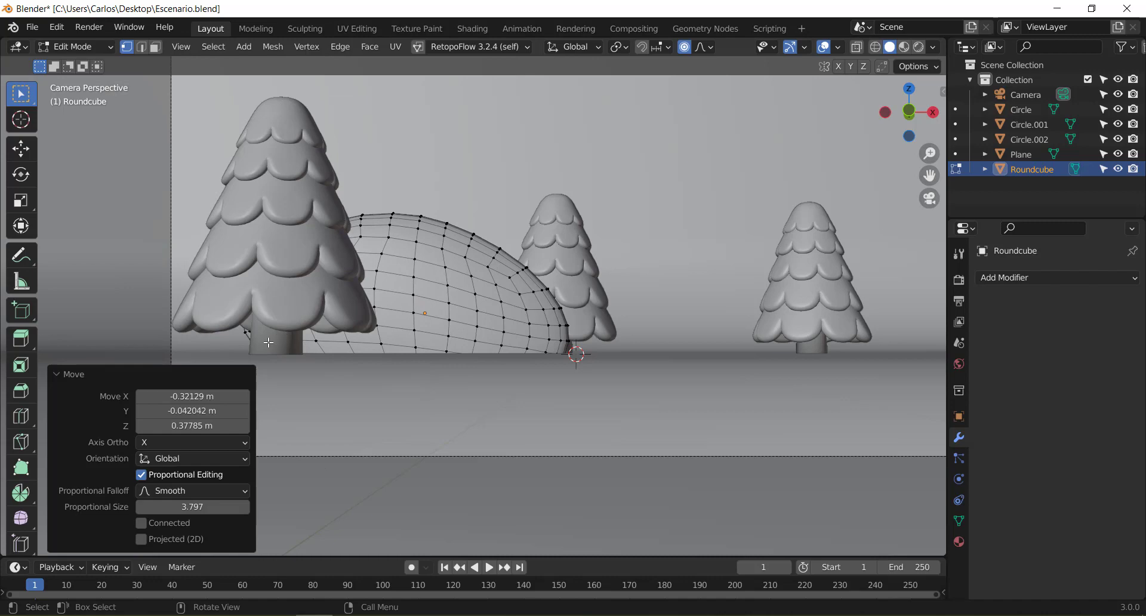
pyautogui.press('g')
pyautogui.click(256, 365)
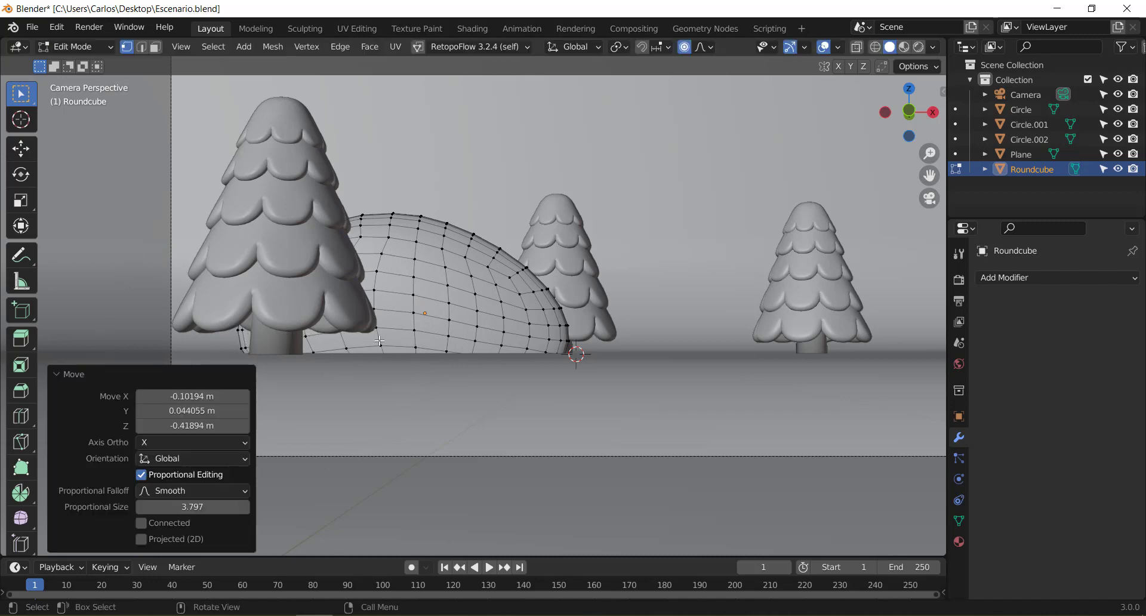
pyautogui.scroll(-2, 456, 331)
pyautogui.press('Tab')
pyautogui.scroll(-2, 433, 271)
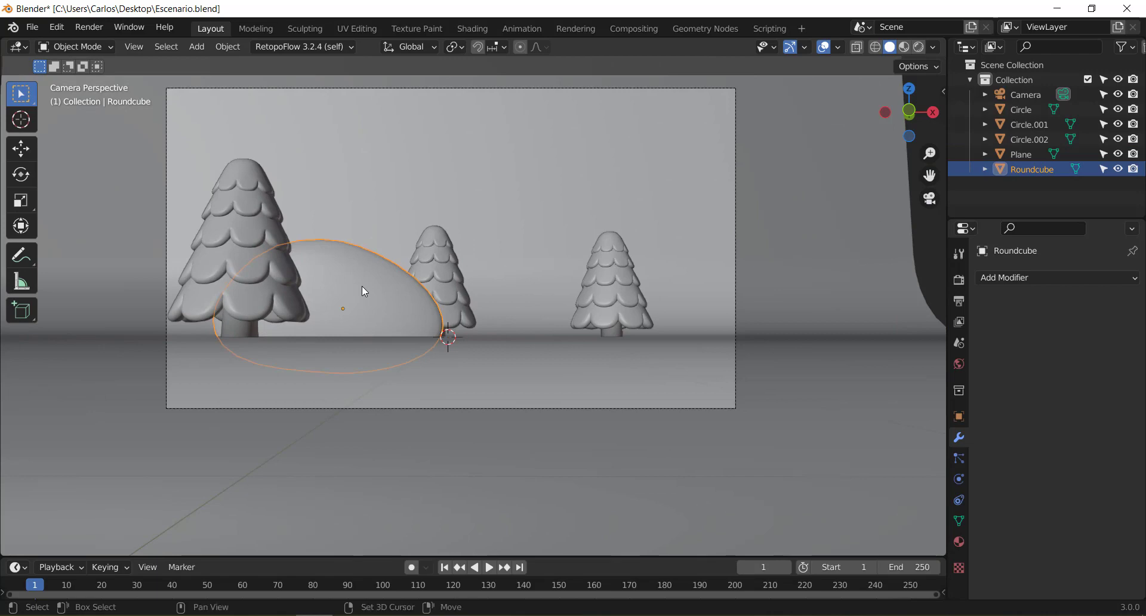
# Duplicate the hill to the right along X and set the copy's depth on Y.
pyautogui.hotkey('shift', 'd')
pyautogui.press('x')
pyautogui.click(592, 292)
pyautogui.moveTo(592, 291); pyautogui.dragTo(452, 339, button='middle')
pyautogui.press('g')
pyautogui.press('y')
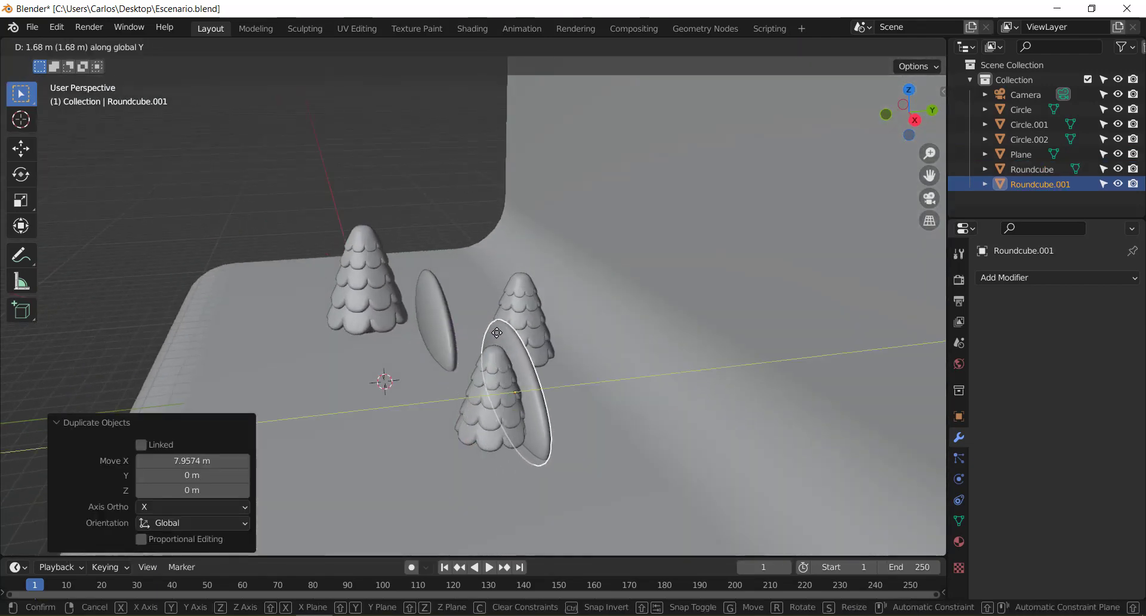
pyautogui.click(504, 327)
# Move the back tree and the duplicate hill to new positions along Y.
pyautogui.click(531, 271)
pyautogui.click(520, 298)
pyautogui.press('g')
pyautogui.press('y')
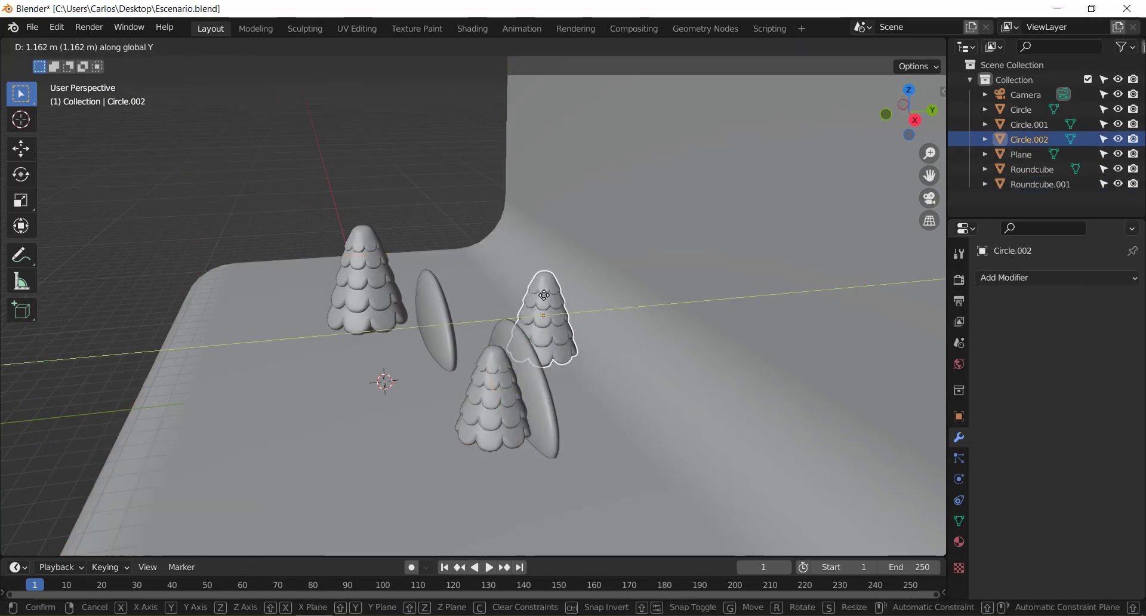
pyautogui.click(549, 301)
pyautogui.click(528, 388)
pyautogui.moveTo(561, 389); pyautogui.dragTo(548, 388, button='middle')
pyautogui.press('g')
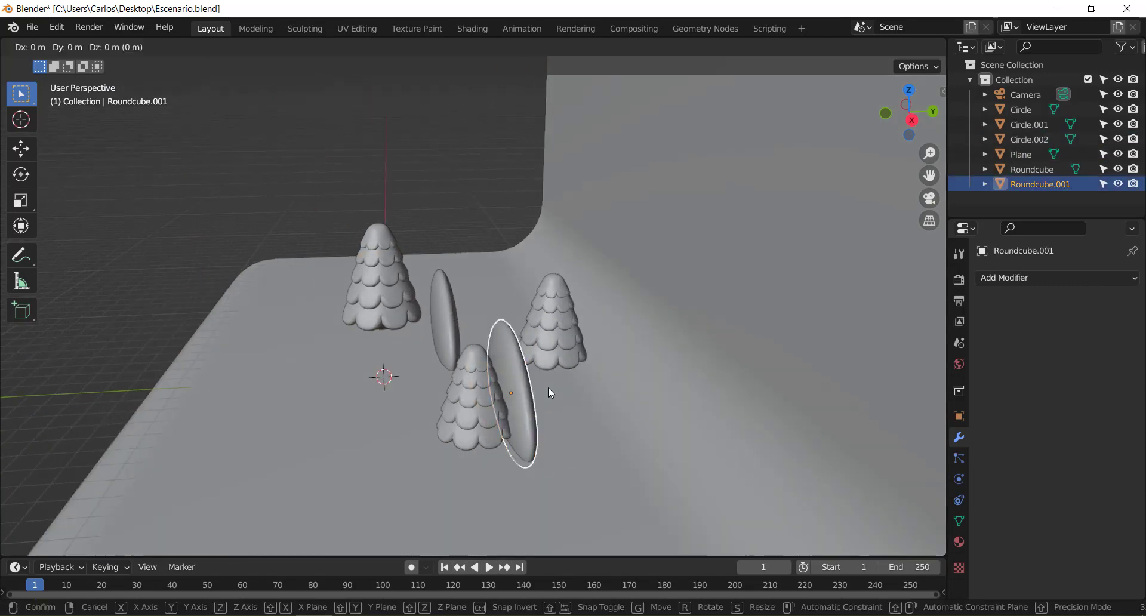
pyautogui.press('y')
pyautogui.click(562, 386)
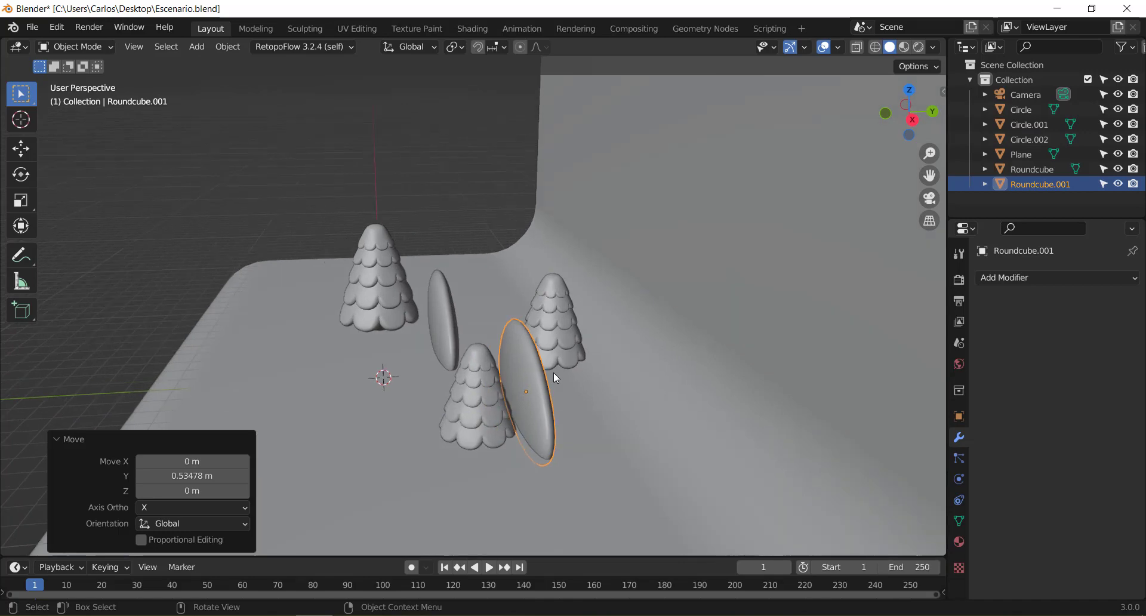
# In camera view, nudge the left hill slightly right along X.
pyautogui.press('KP_0')
pyautogui.scroll(2, 553, 373)
pyautogui.scroll(1, 453, 317)
pyautogui.scroll(-2, 451, 313)
pyautogui.click(391, 285)
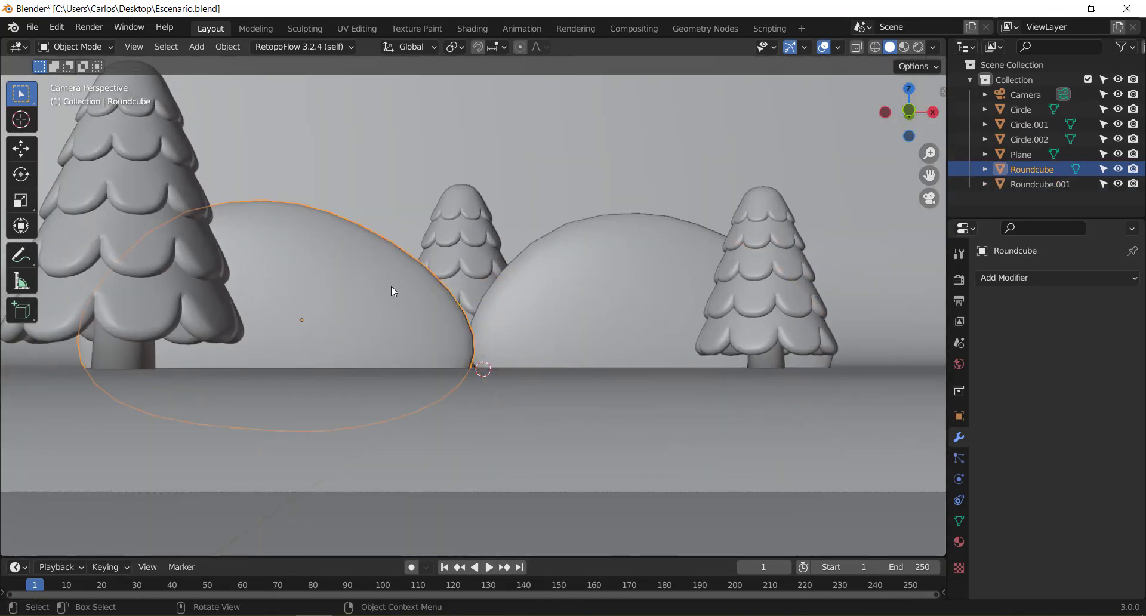
pyautogui.scroll(-2, 399, 291)
pyautogui.press('g')
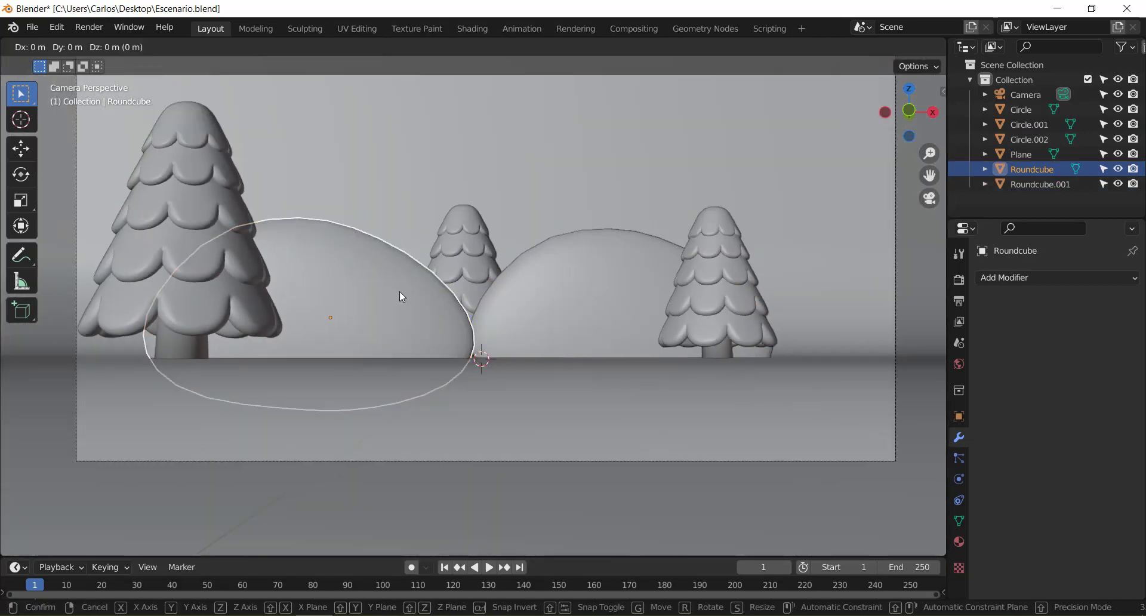
pyautogui.press('x')
pyautogui.click(406, 292)
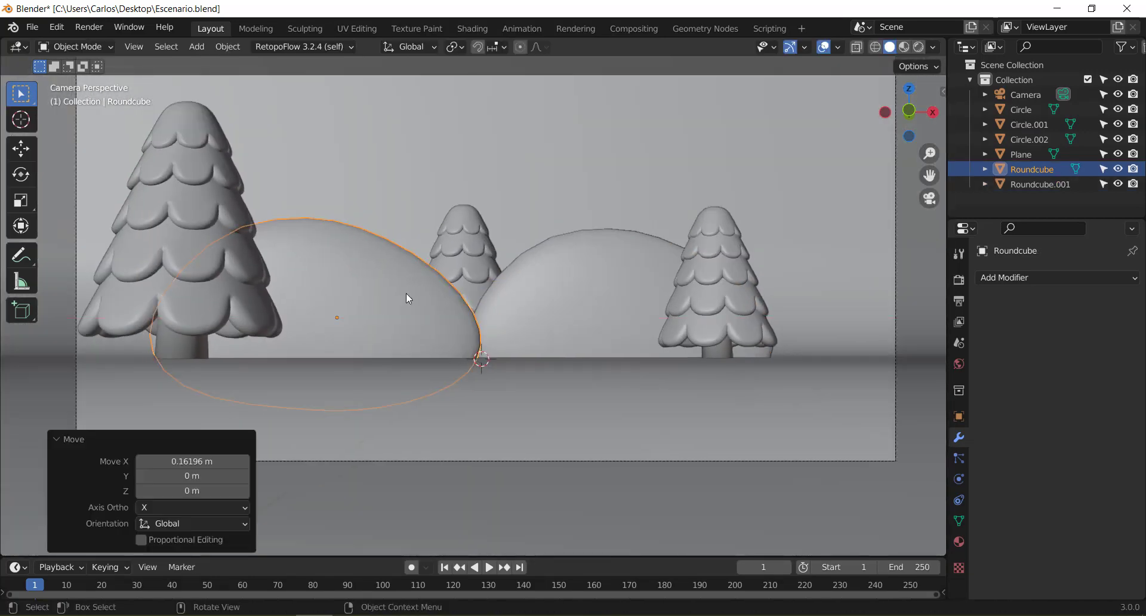
# Enlarge the middle pine tree, raise it along Z, and adjust its depth on Y.
pyautogui.click(474, 245)
pyautogui.keyDown('shift'); pyautogui.moveTo(492, 275); pyautogui.dragTo(560, 241, button='middle'); pyautogui.keyUp('shift')
pyautogui.press('s')
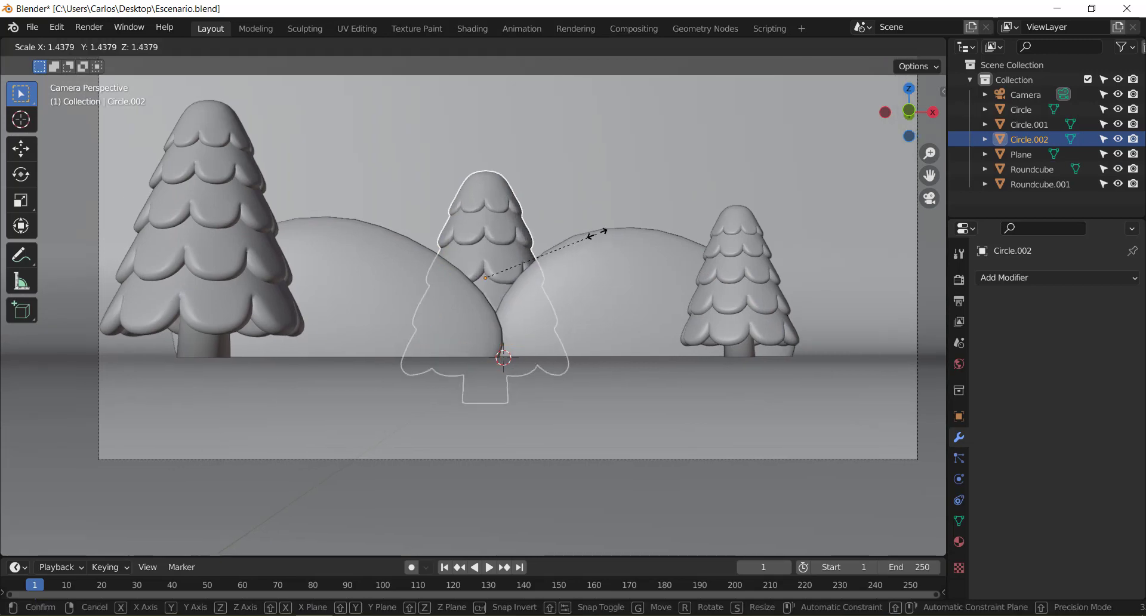
pyautogui.click(597, 233)
pyautogui.press('g')
pyautogui.press('z')
pyautogui.click(595, 187)
pyautogui.moveTo(595, 186)
pyautogui.mouseDown(button='middle')
pyautogui.moveTo(563, 230)
pyautogui.moveTo(474, 262)
pyautogui.moveTo(529, 264)
pyautogui.mouseUp(button='middle')
pyautogui.press('g')
pyautogui.press('y')
pyautogui.click(582, 170)
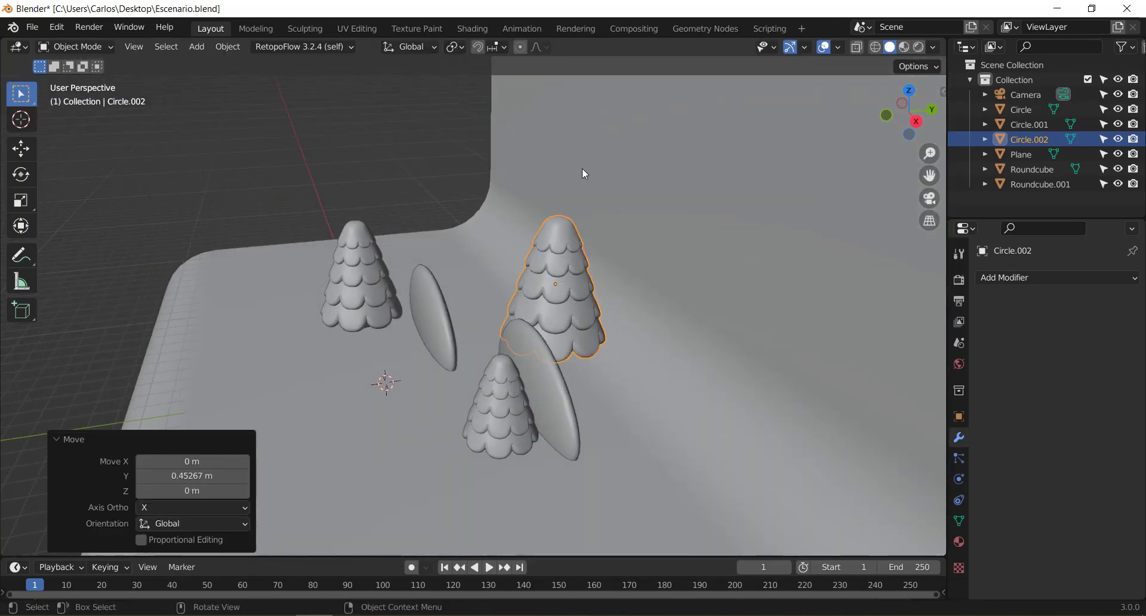
# Move the backdrop plane along Y, then check the hills in camera view.
pyautogui.click(503, 340)
pyautogui.press('g')
pyautogui.press('y')
pyautogui.click(517, 335)
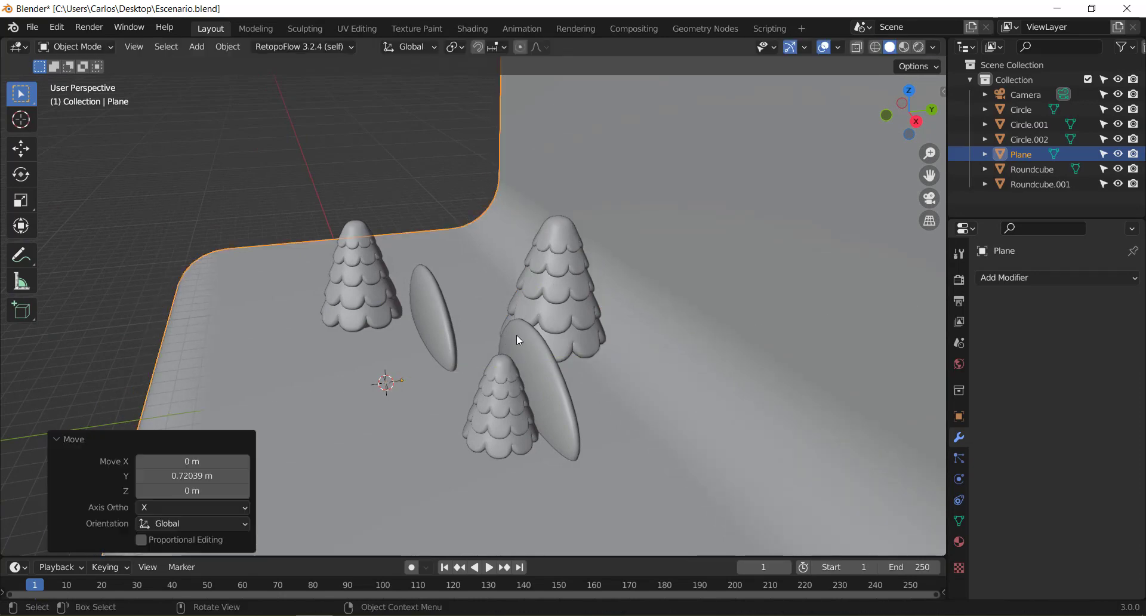
pyautogui.moveTo(517, 335); pyautogui.dragTo(503, 348, button='middle')
pyautogui.press('KP_0')
pyautogui.click(508, 323)
pyautogui.click(553, 318)
pyautogui.click(503, 349)
pyautogui.rightClick(471, 310)
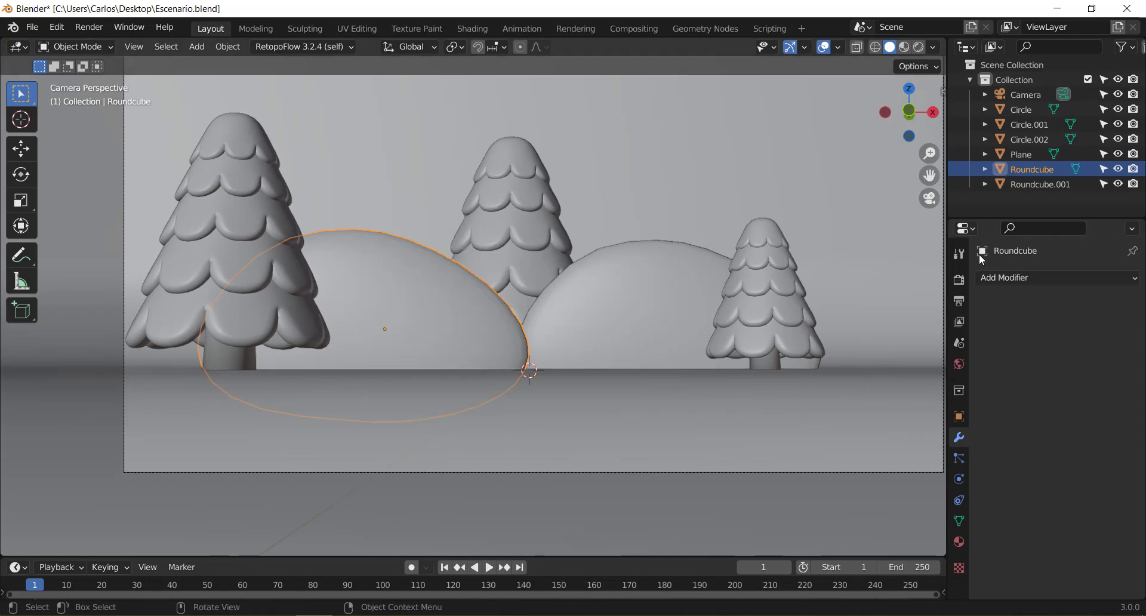
# Add a Subdivision Surface modifier to both the left and right hills.
pyautogui.click(1005, 278)
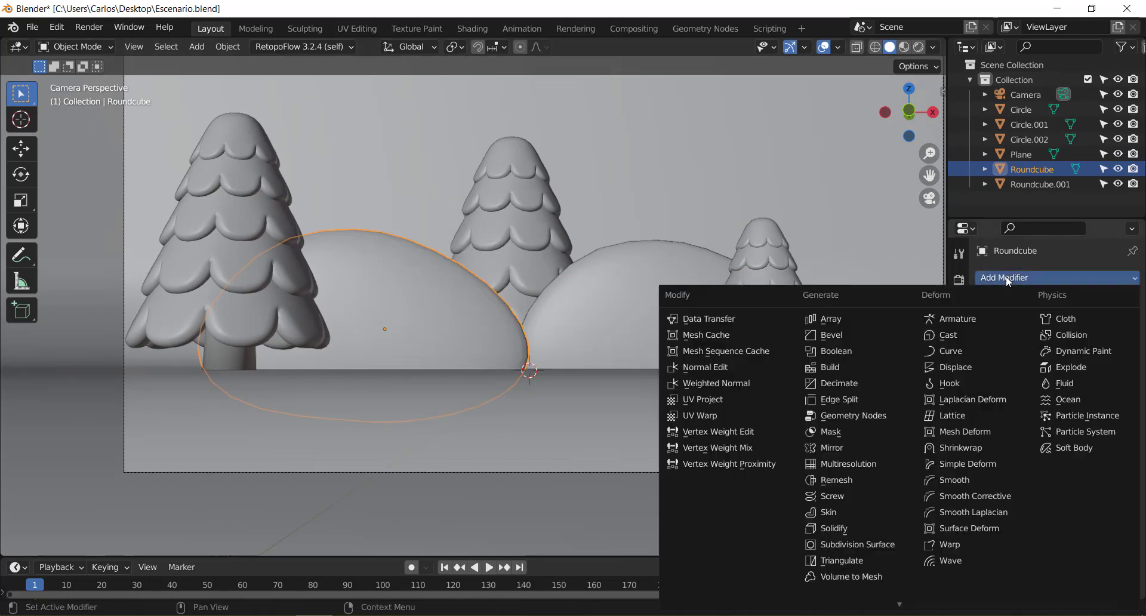
pyautogui.click(854, 545)
pyautogui.click(648, 350)
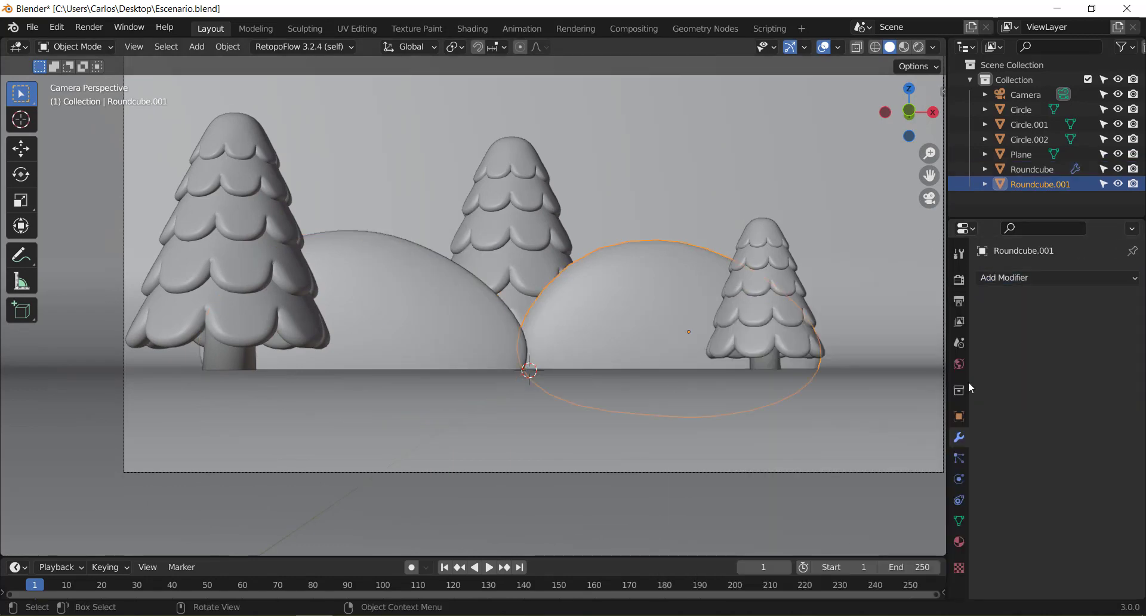
pyautogui.click(1015, 278)
pyautogui.click(843, 545)
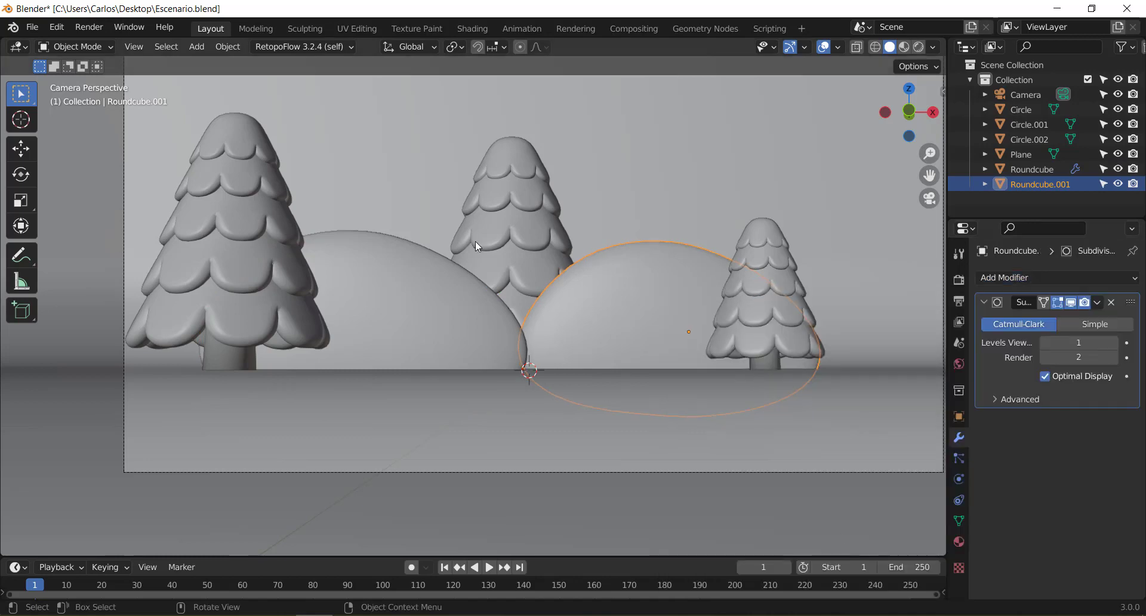
# Move the right hill a little to the left along X.
pyautogui.keyDown('shift'); pyautogui.moveTo(611, 266); pyautogui.dragTo(574, 362, button='middle'); pyautogui.keyUp('shift')
pyautogui.scroll(-3, 572, 352)
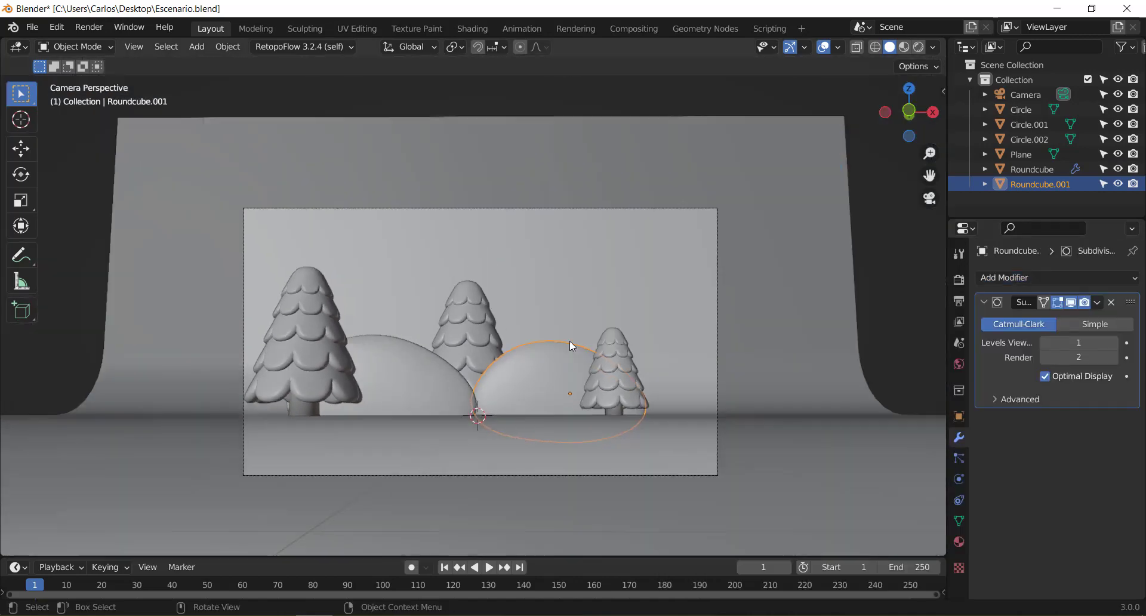
pyautogui.click(562, 146)
pyautogui.scroll(2, 794, 315)
pyautogui.keyDown('shift'); pyautogui.moveTo(861, 328); pyautogui.dragTo(774, 317, button='middle'); pyautogui.keyUp('shift')
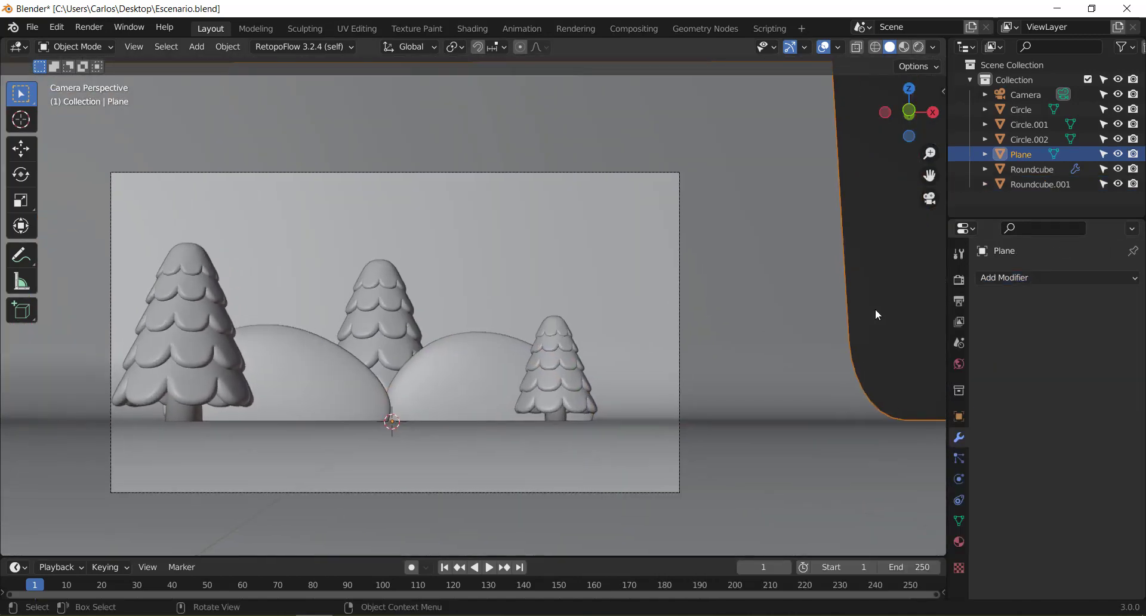
pyautogui.click(875, 309)
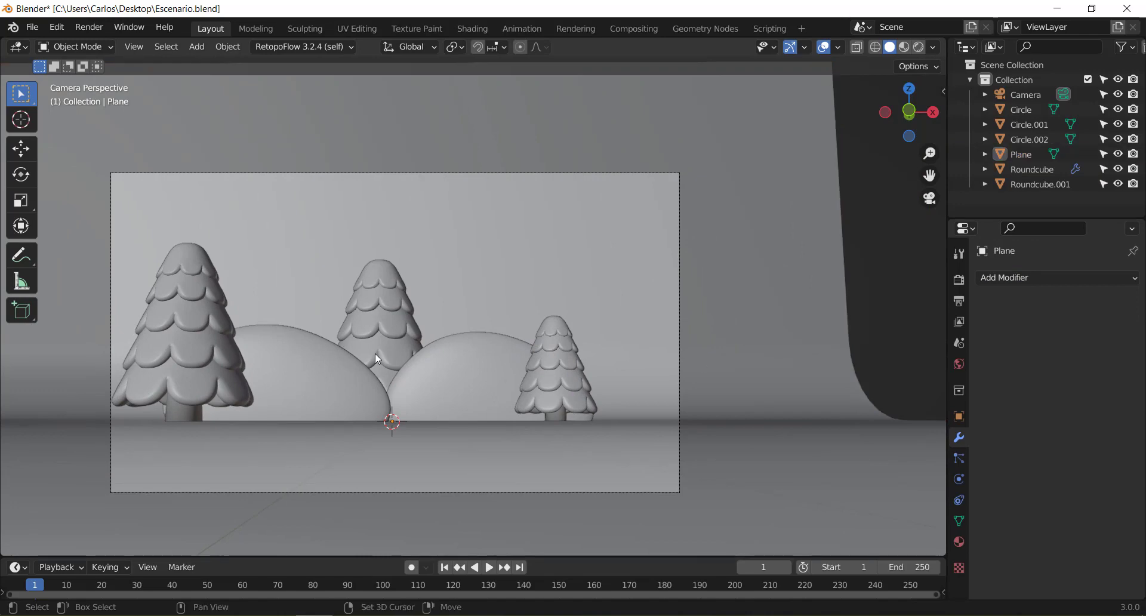
pyautogui.keyDown('shift'); pyautogui.moveTo(378, 358); pyautogui.dragTo(442, 335, button='middle'); pyautogui.keyUp('shift')
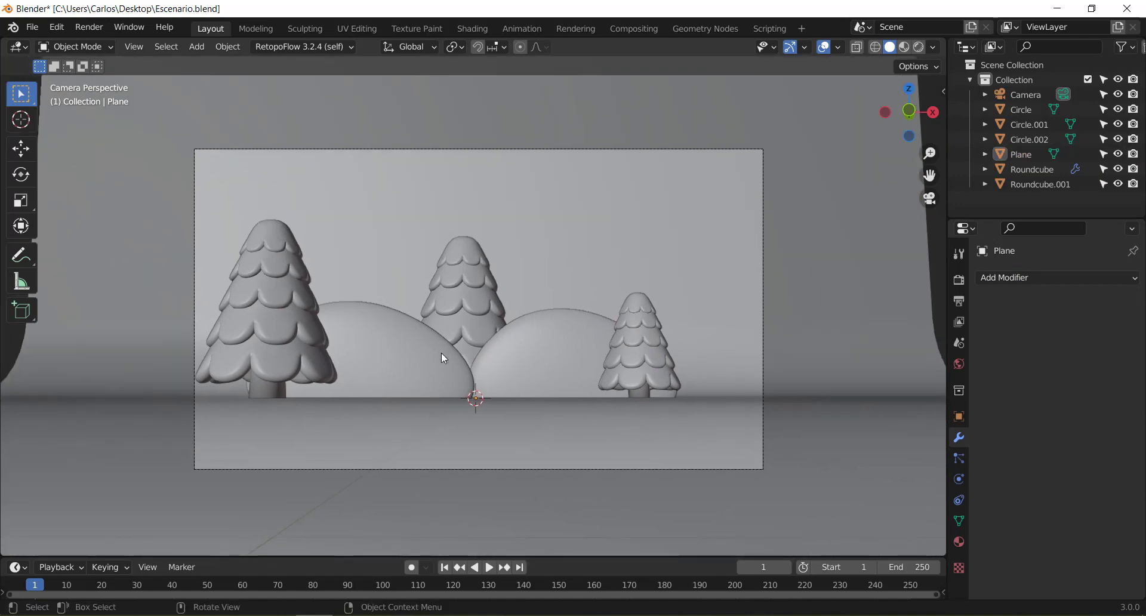
pyautogui.click(528, 359)
pyautogui.scroll(1, 528, 359)
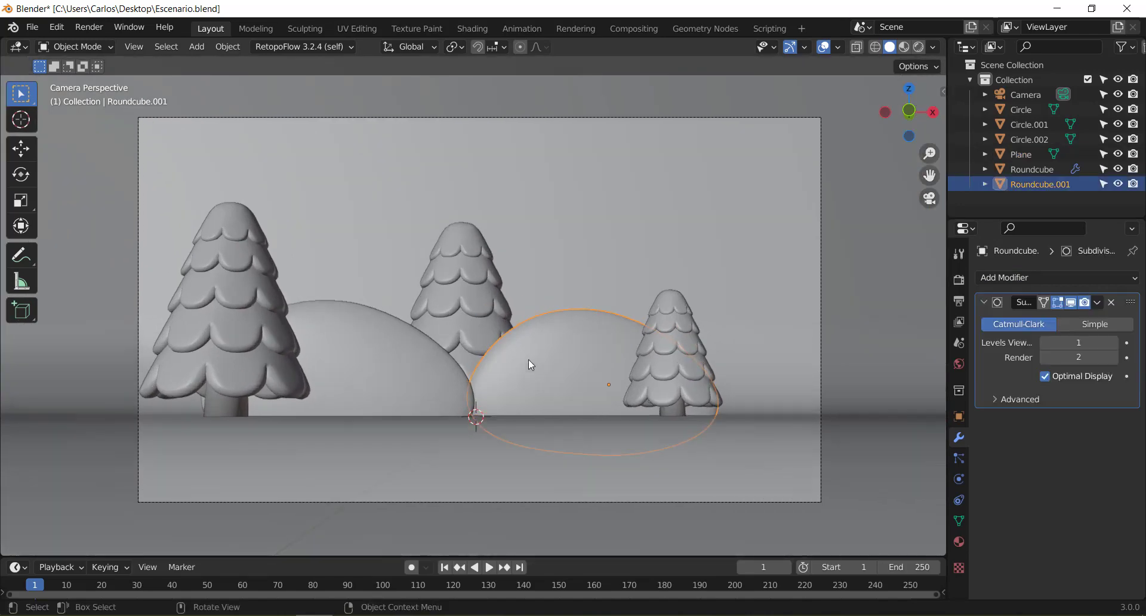
pyautogui.press('g')
pyautogui.press('x')
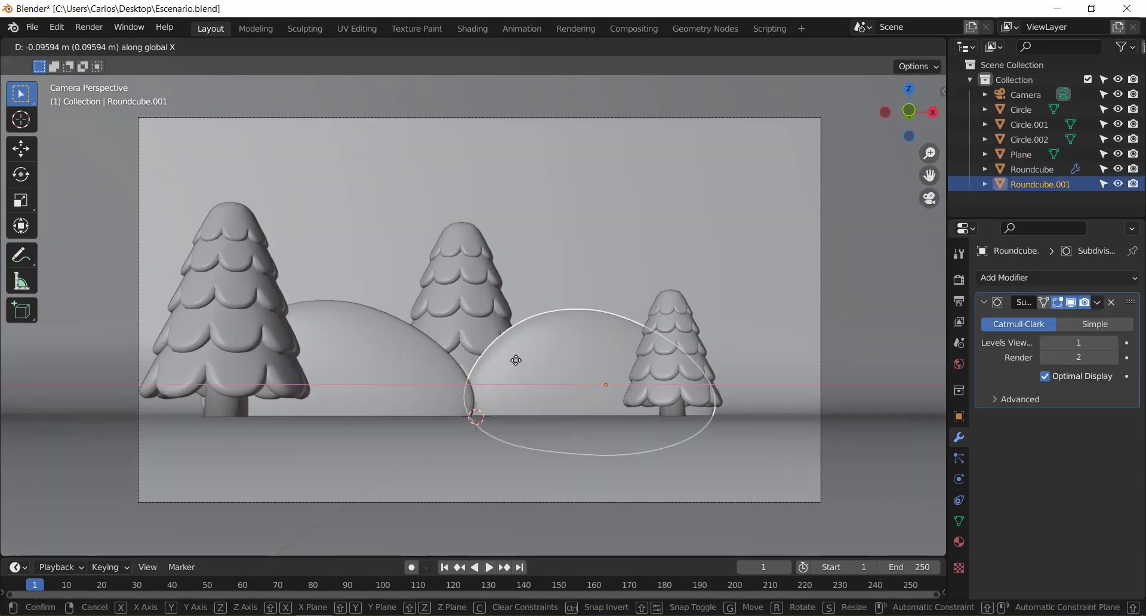
pyautogui.click(514, 359)
# Box-select all the trees and hills and shift them right along X.
pyautogui.click(694, 331)
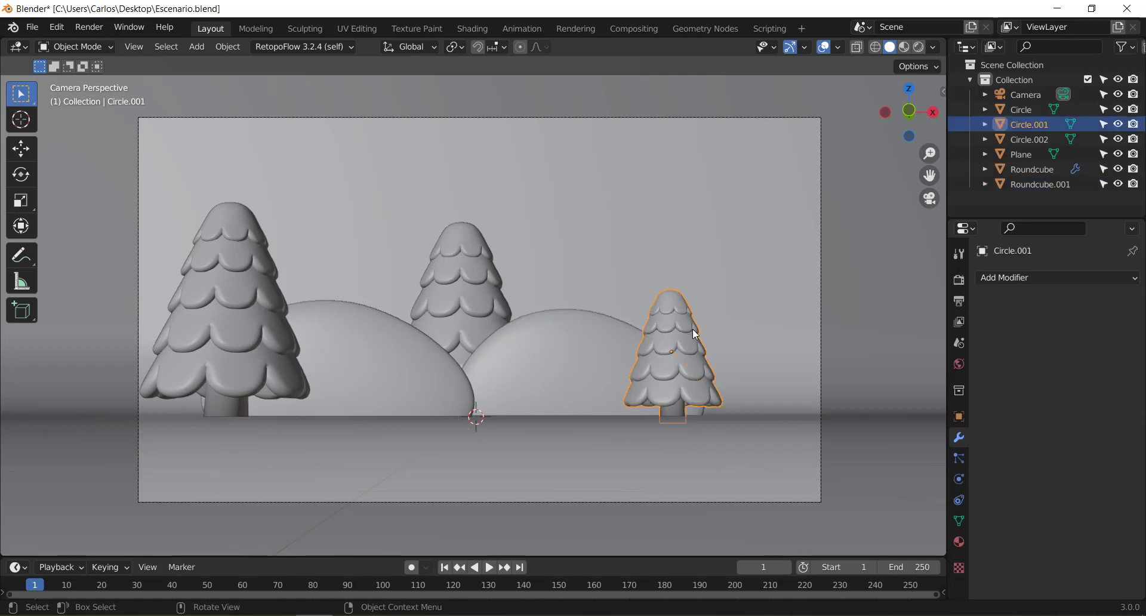
pyautogui.scroll(-2, 665, 363)
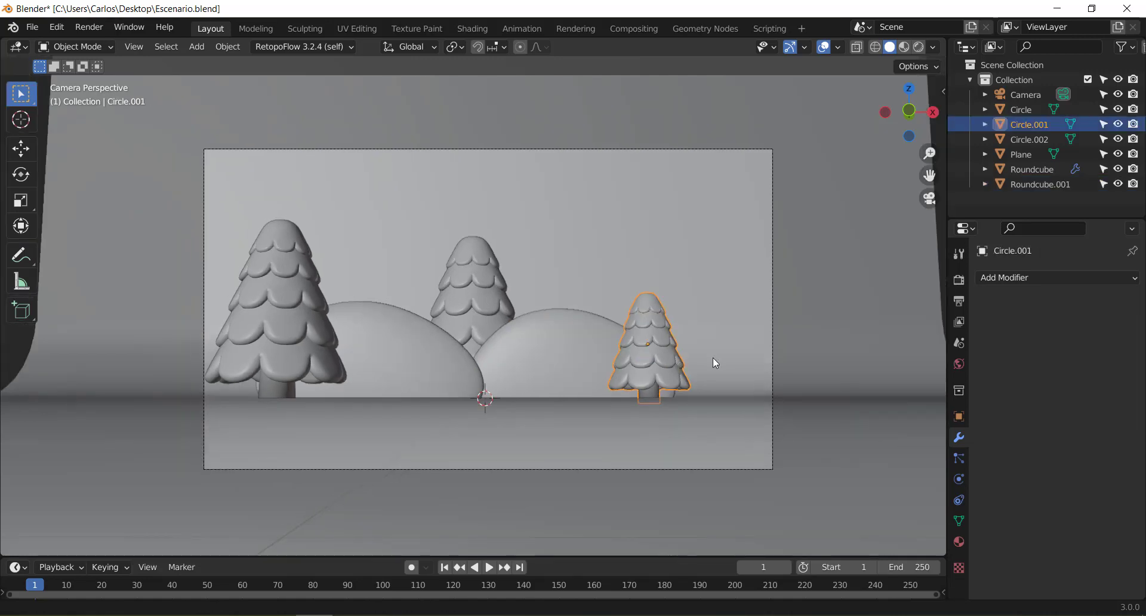
pyautogui.click(742, 291)
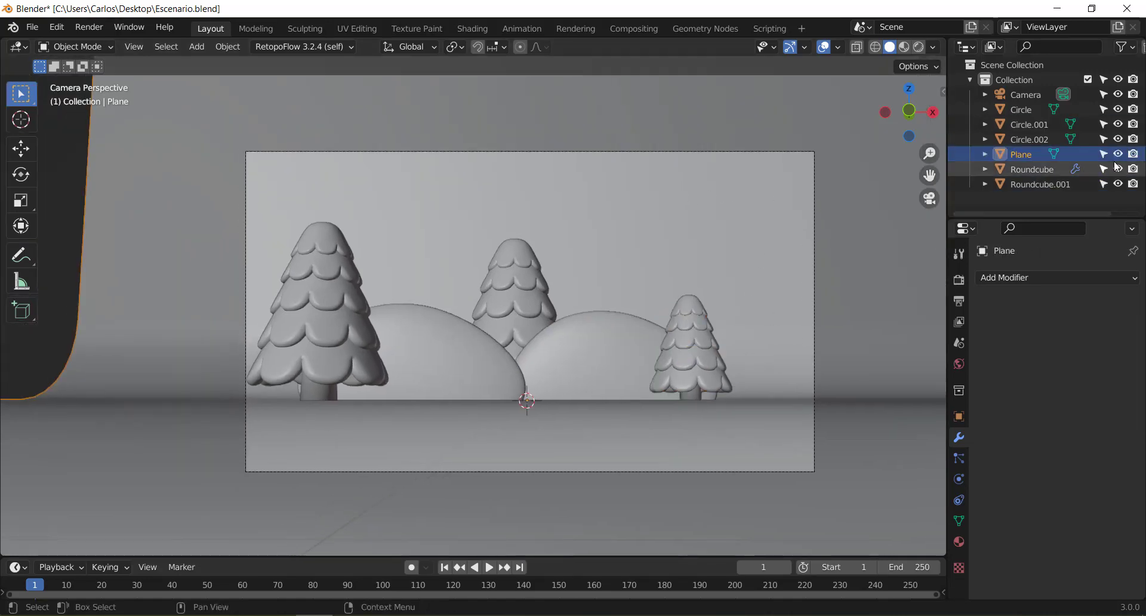
pyautogui.moveTo(785, 255); pyautogui.dragTo(277, 410)
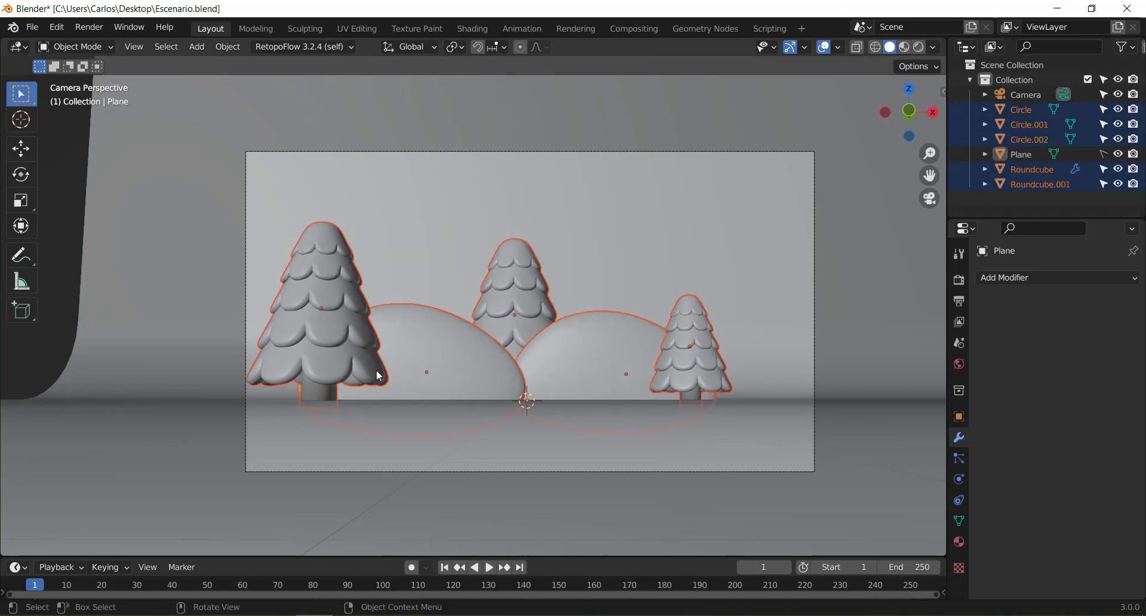
pyautogui.press('g')
pyautogui.press('x')
pyautogui.click(407, 375)
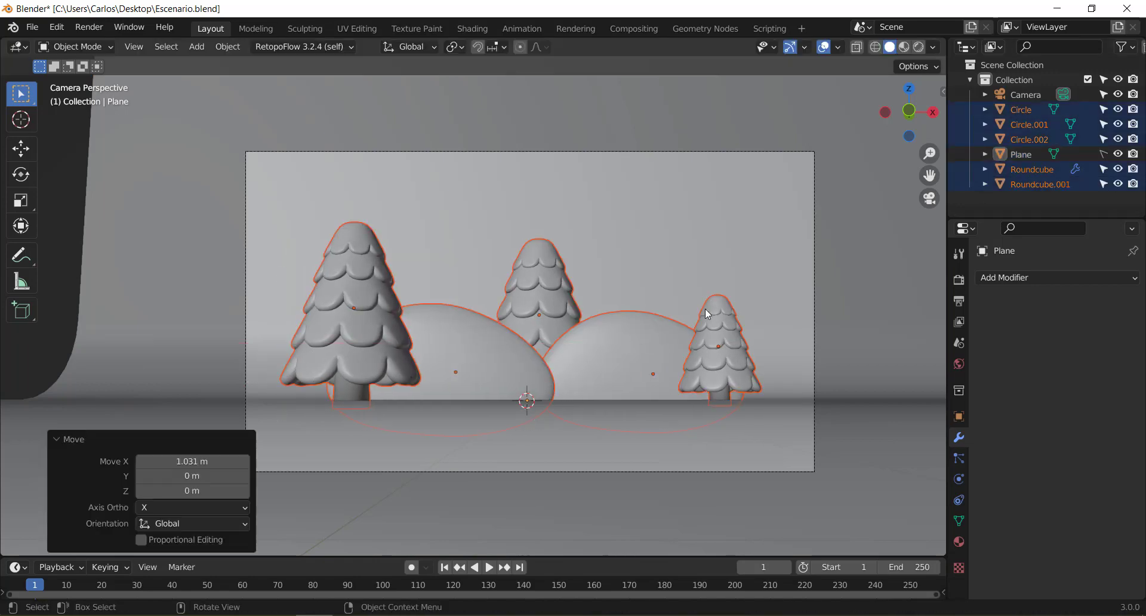
# Scale the group up to 1.135 and raise it along Z into place.
pyautogui.press('s')
pyautogui.click(802, 282)
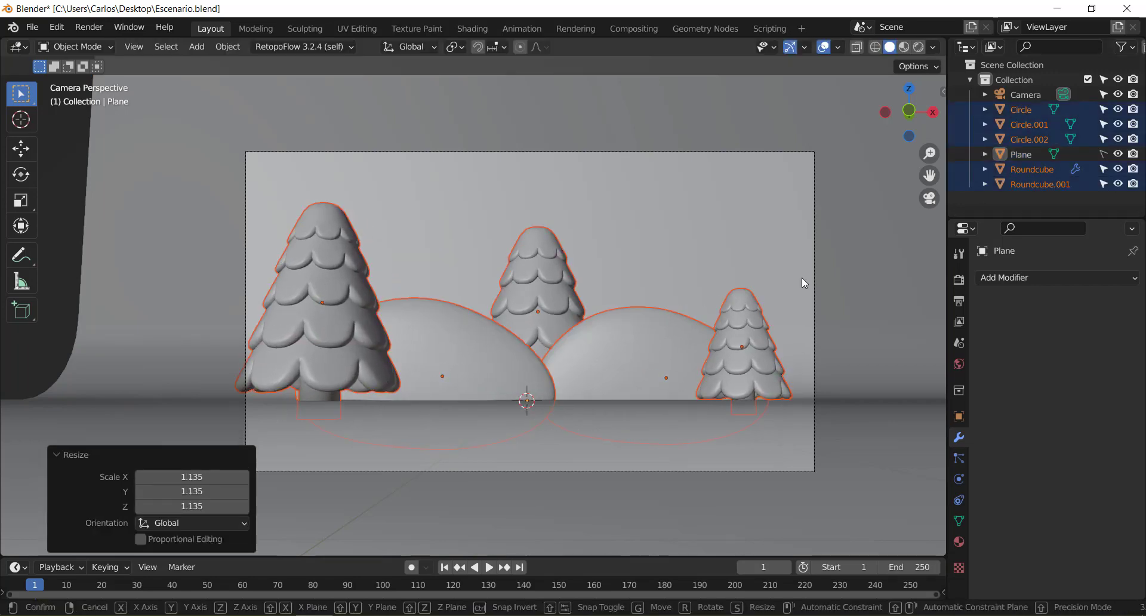
pyautogui.press('g')
pyautogui.press('z')
pyautogui.click(804, 275)
pyautogui.press('g')
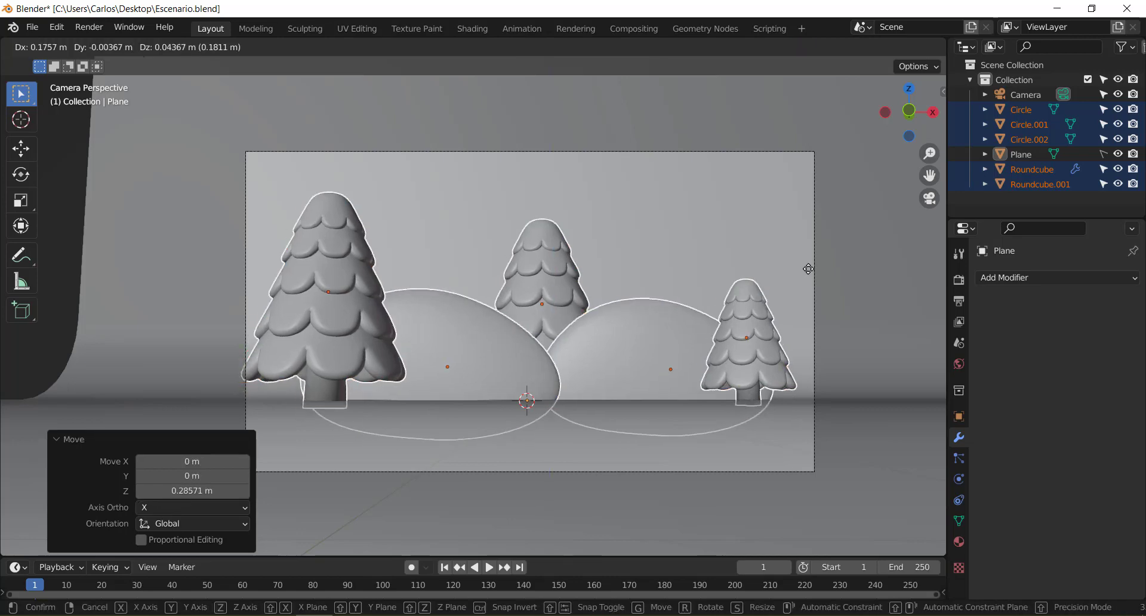
pyautogui.click(807, 268)
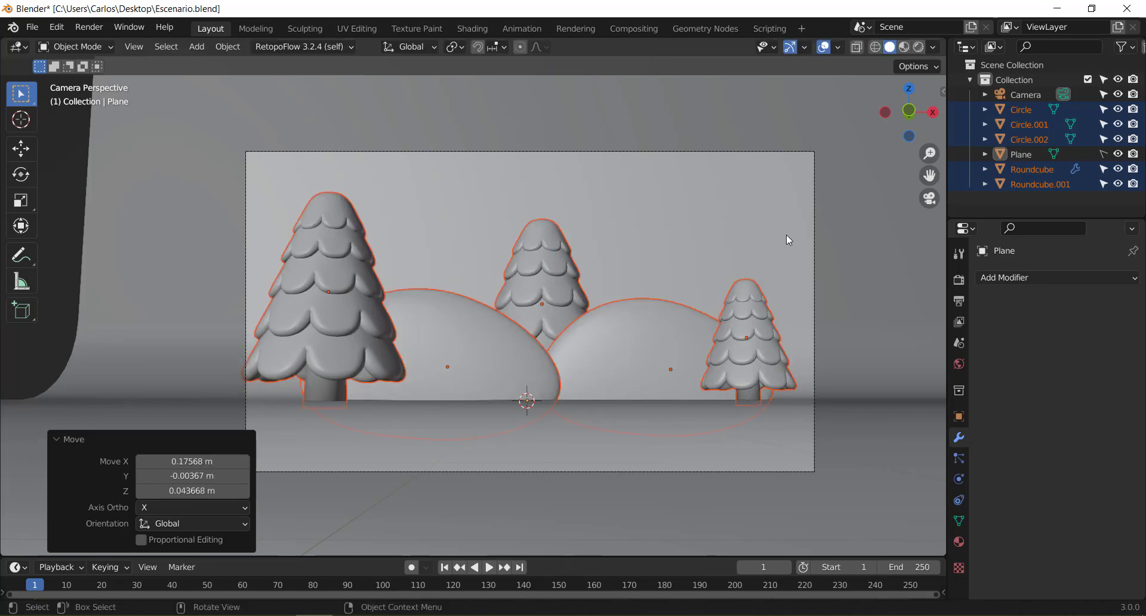
# Shift the group slightly further right along X, then select the left hill.
pyautogui.press('g')
pyautogui.press('x')
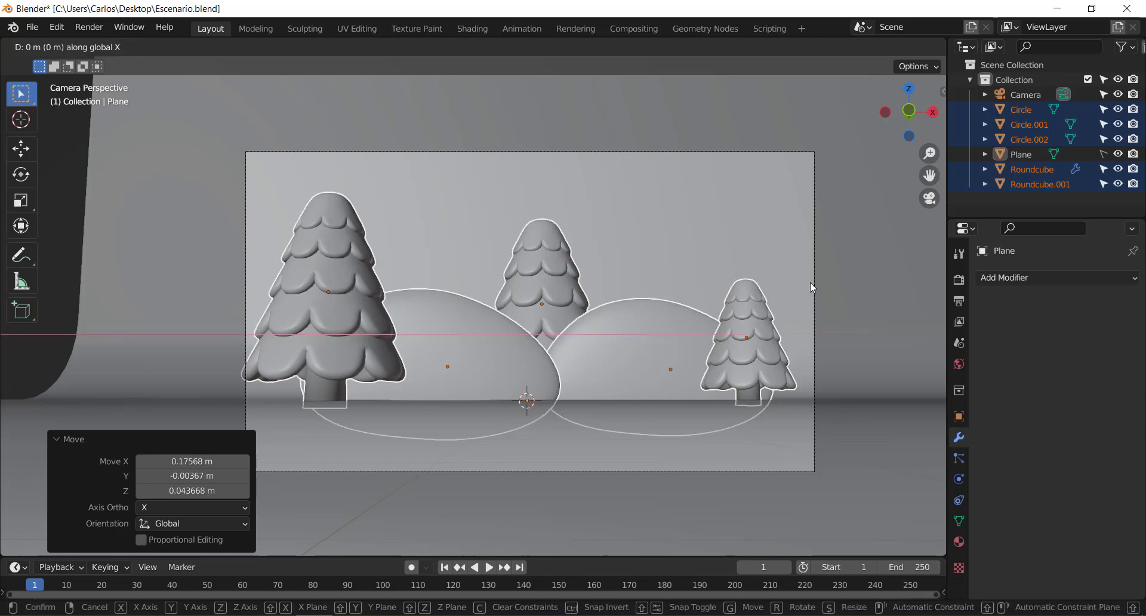
pyautogui.click(857, 202)
pyautogui.click(857, 203)
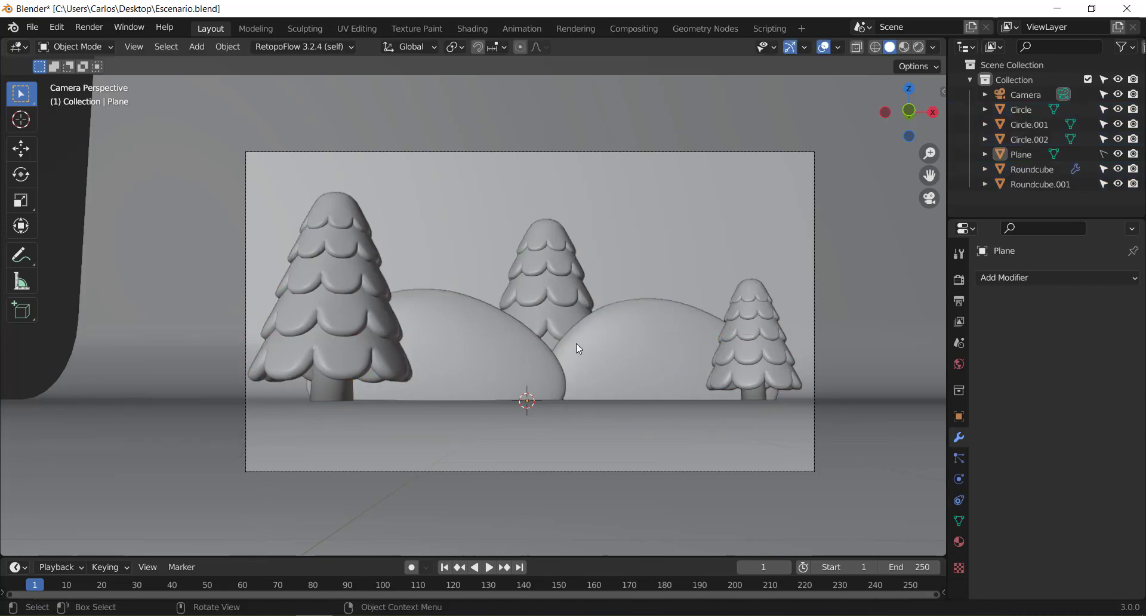
pyautogui.click(468, 431)
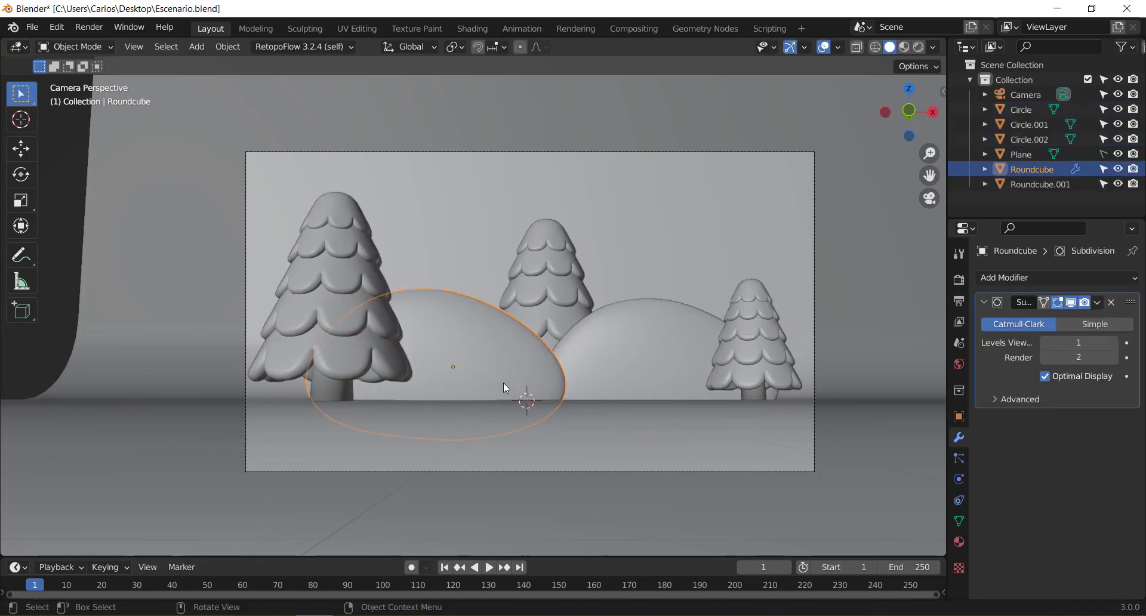
# Duplicate the left hill forward along Y, scale it down and lower it.
pyautogui.moveTo(485, 352); pyautogui.dragTo(438, 396, button='middle')
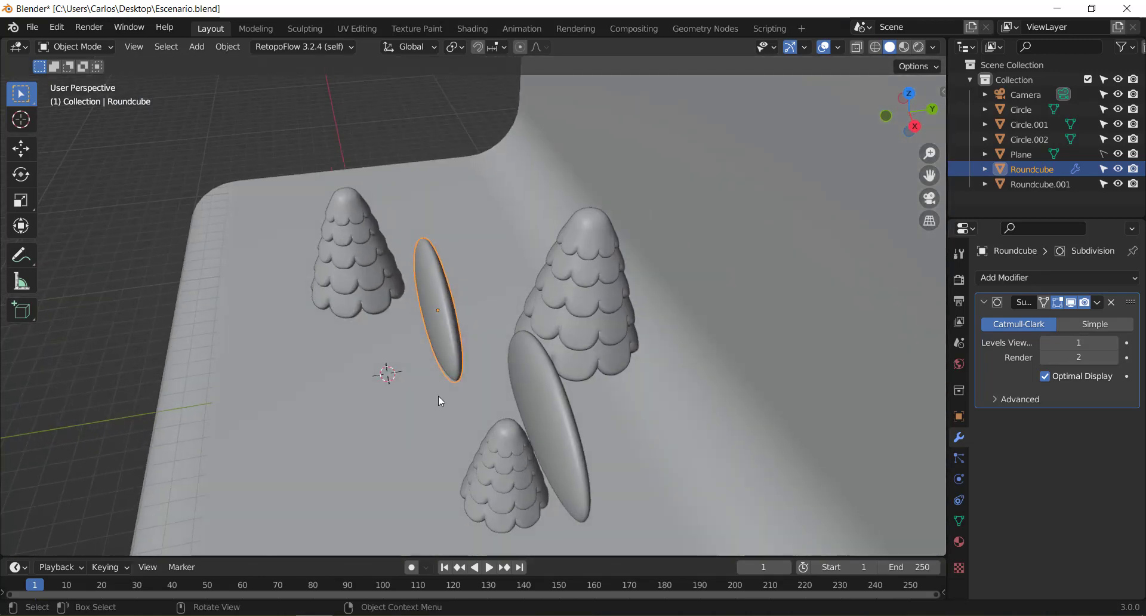
pyautogui.hotkey('shift', 'd')
pyautogui.press('y')
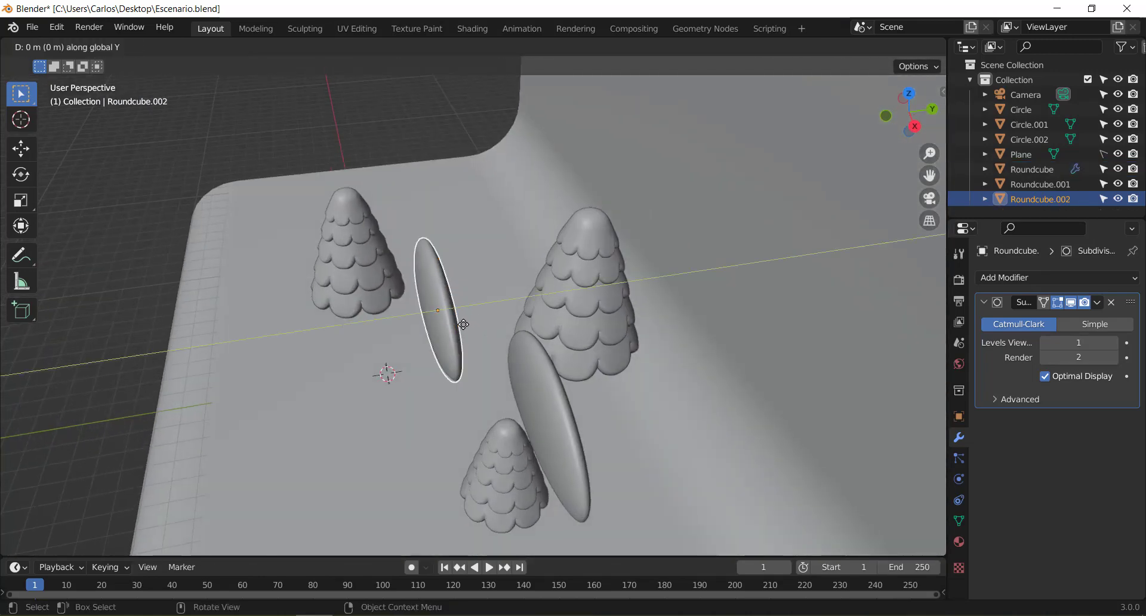
pyautogui.click(385, 337)
pyautogui.moveTo(385, 337); pyautogui.dragTo(533, 313, button='middle')
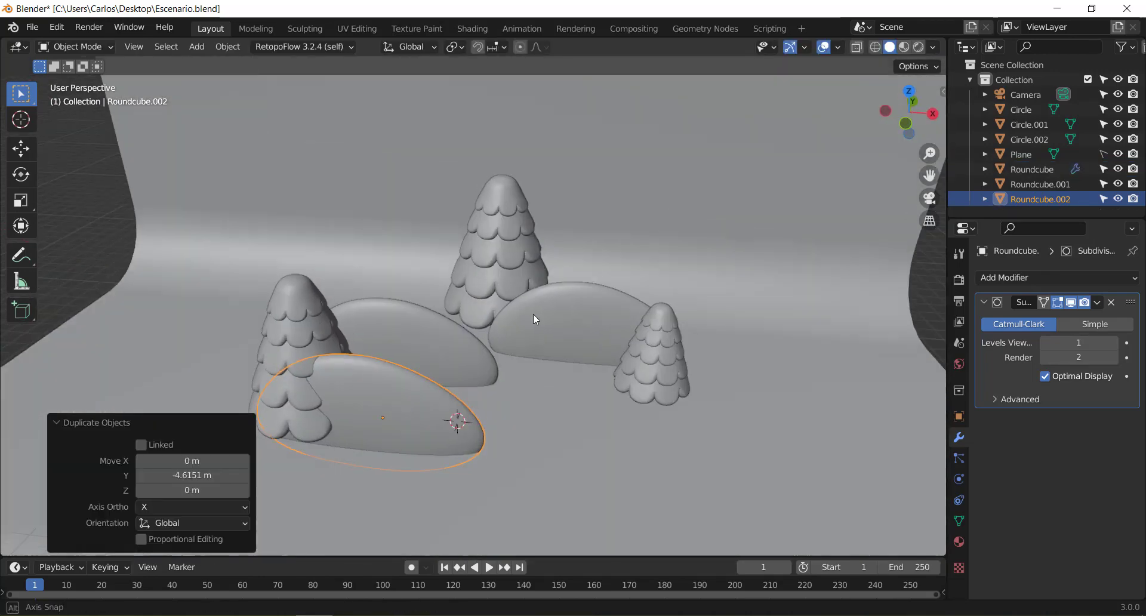
pyautogui.press('KP_0')
pyautogui.press('s')
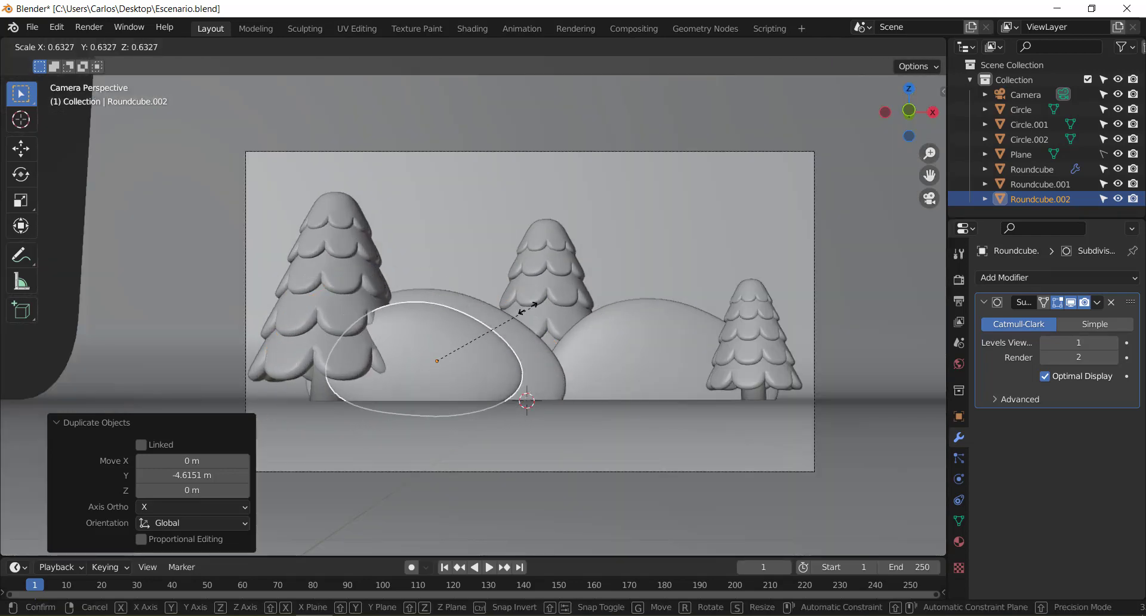
pyautogui.click(489, 312)
pyautogui.press('g')
pyautogui.click(519, 343)
# Reshape the small mound into a low dome with proportional vertex moves in Edit Mode.
pyautogui.press('Tab')
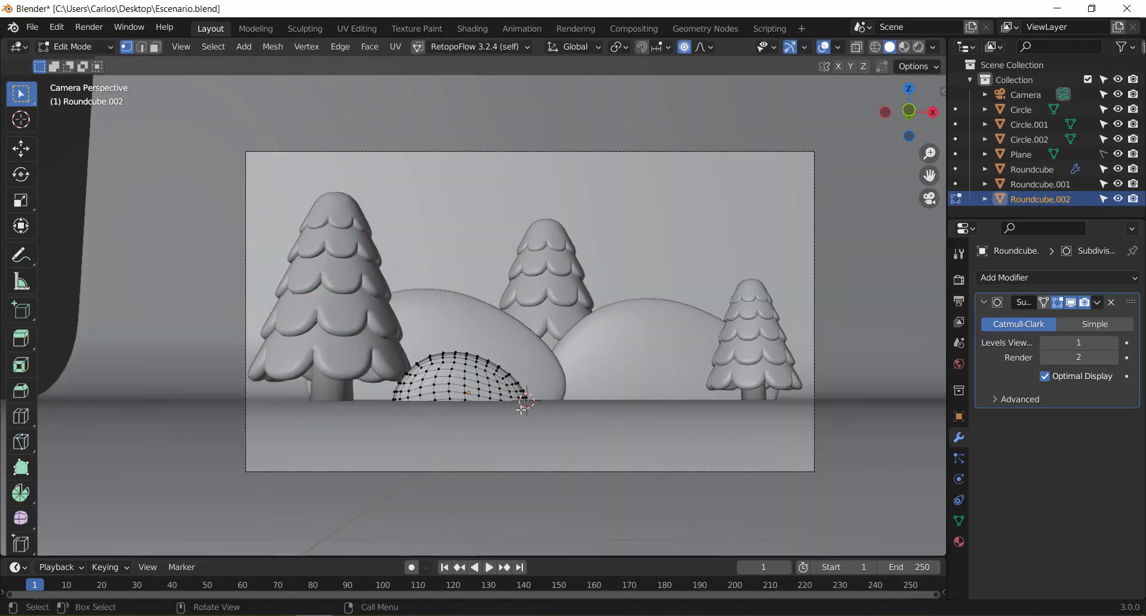
pyautogui.scroll(3, 524, 409)
pyautogui.keyDown('shift'); pyautogui.moveTo(524, 409); pyautogui.dragTo(526, 342, button='middle'); pyautogui.keyUp('shift')
pyautogui.press('g')
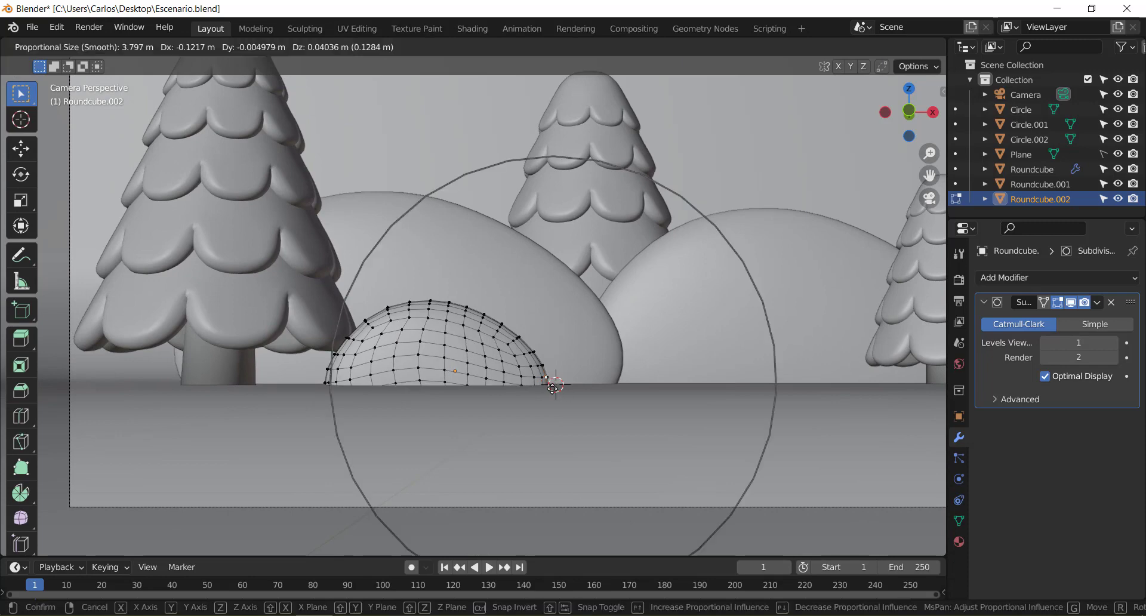
pyautogui.scroll(3, 555, 387)
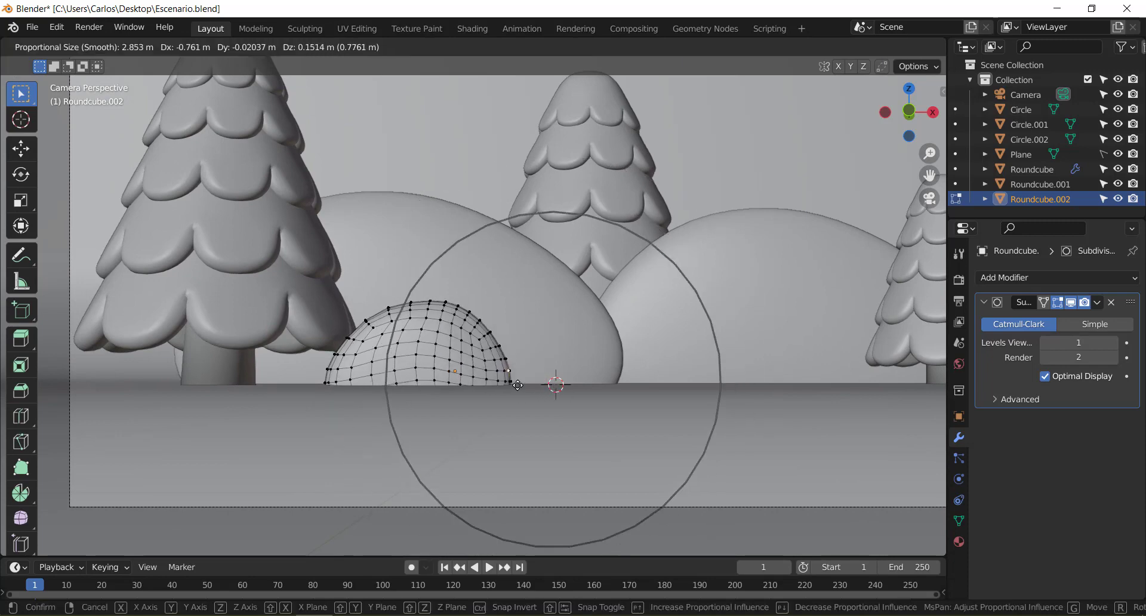
pyautogui.click(542, 389)
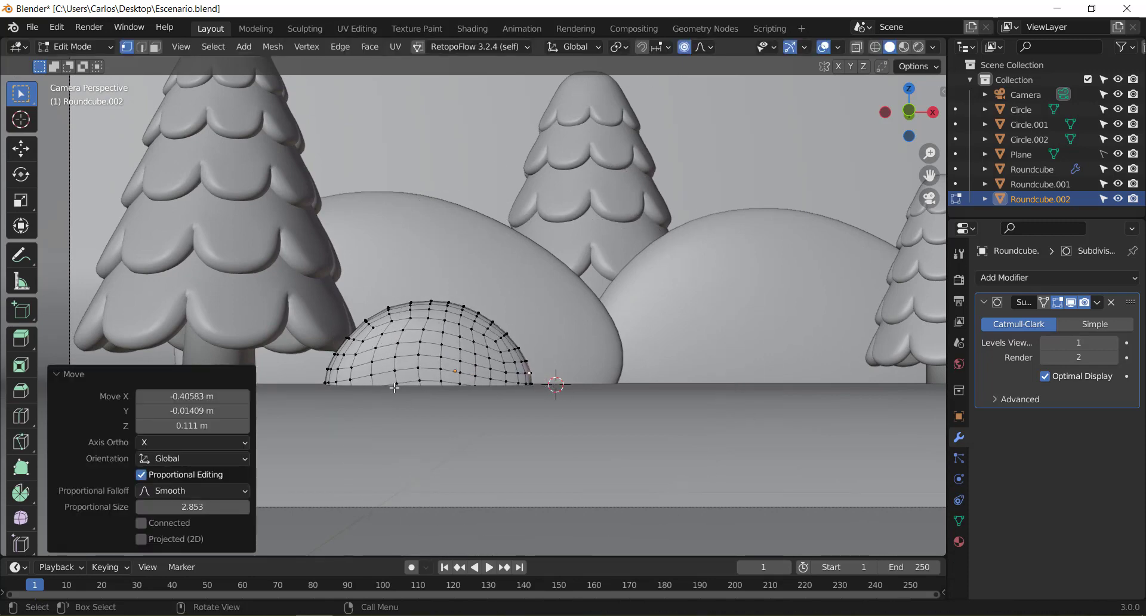
pyautogui.press('g')
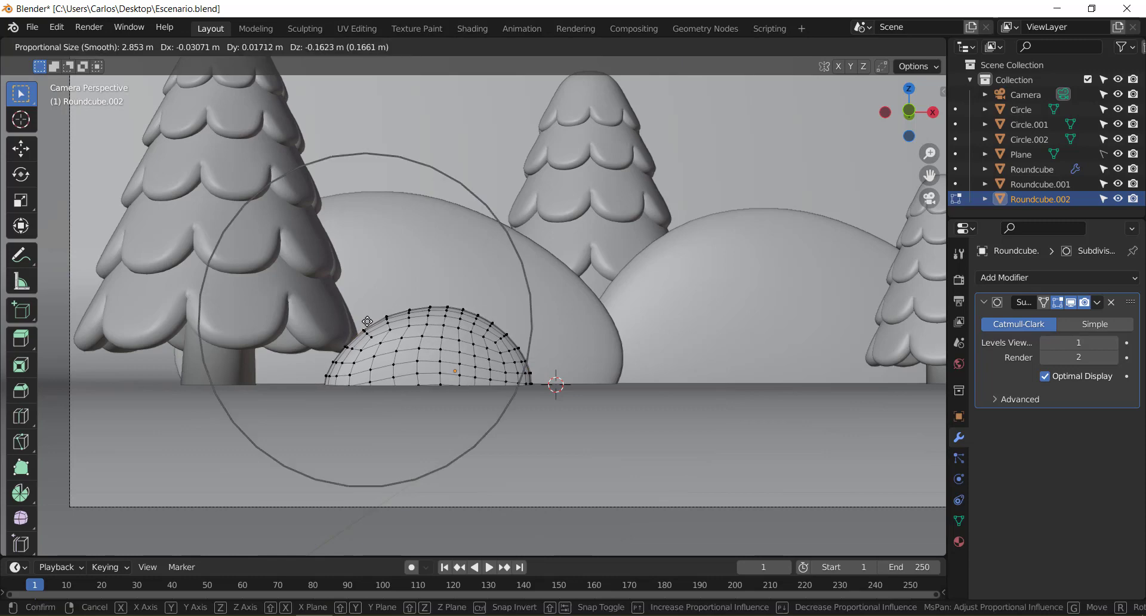
pyautogui.click(415, 322)
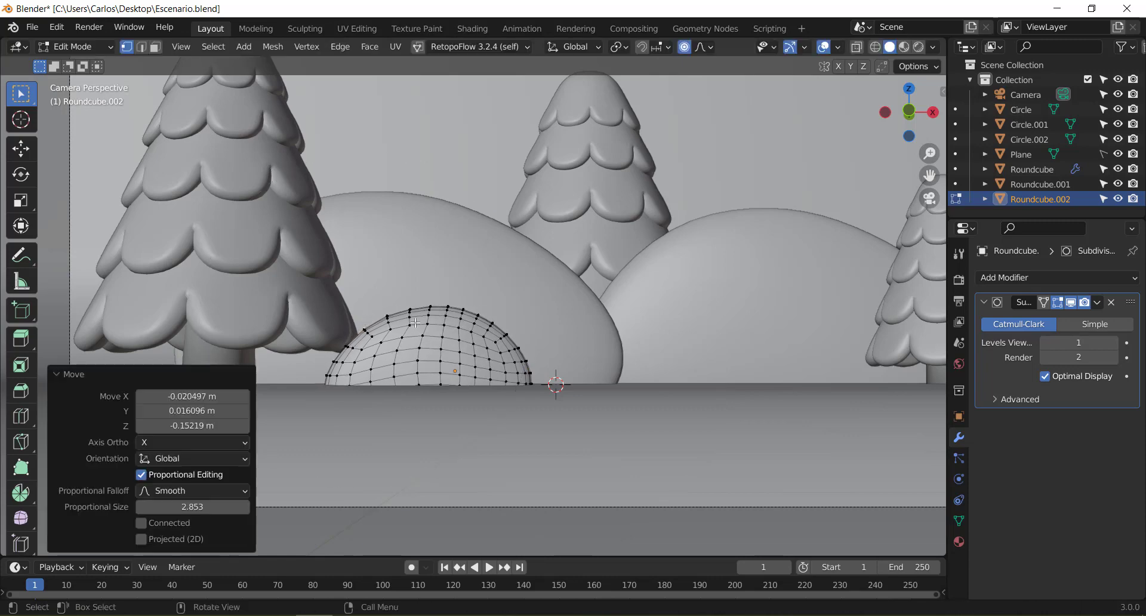
pyautogui.press('g')
pyautogui.click(543, 373)
pyautogui.press('Tab')
# Move the mound 2.1192 m along Y toward the camera and check through the camera view.
pyautogui.scroll(-4, 549, 377)
pyautogui.moveTo(549, 378)
pyautogui.keyDown('shift'); pyautogui.mouseDown(button='middle')
pyautogui.moveTo(486, 355)
pyautogui.moveTo(506, 363)
pyautogui.mouseUp(button='middle'); pyautogui.keyUp('shift')
pyautogui.press('g')
pyautogui.press('y')
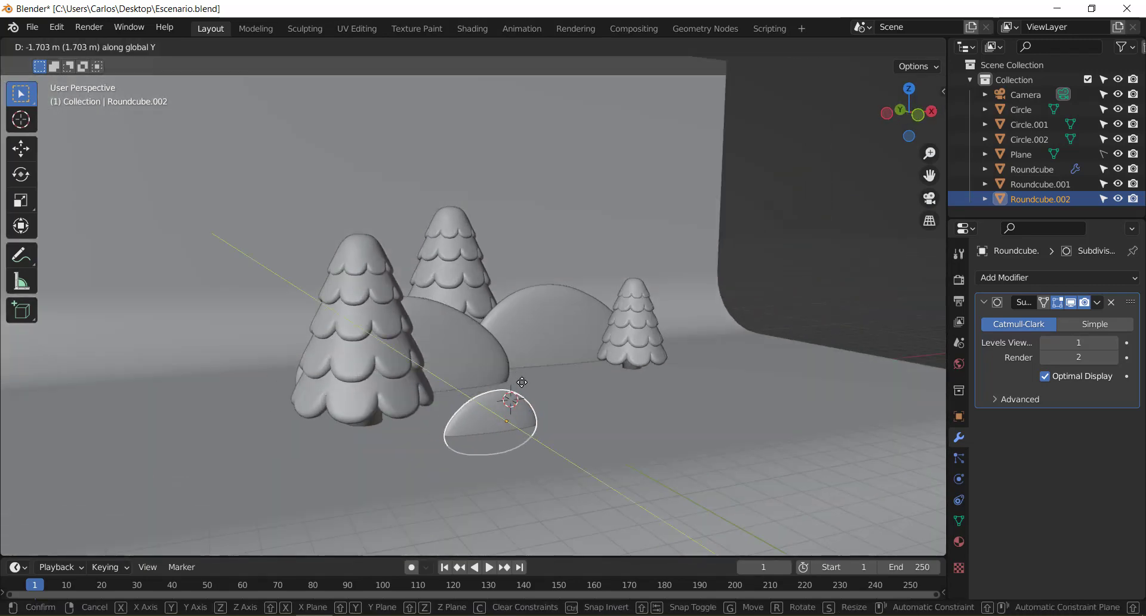
pyautogui.click(527, 385)
pyautogui.press('KP_0')
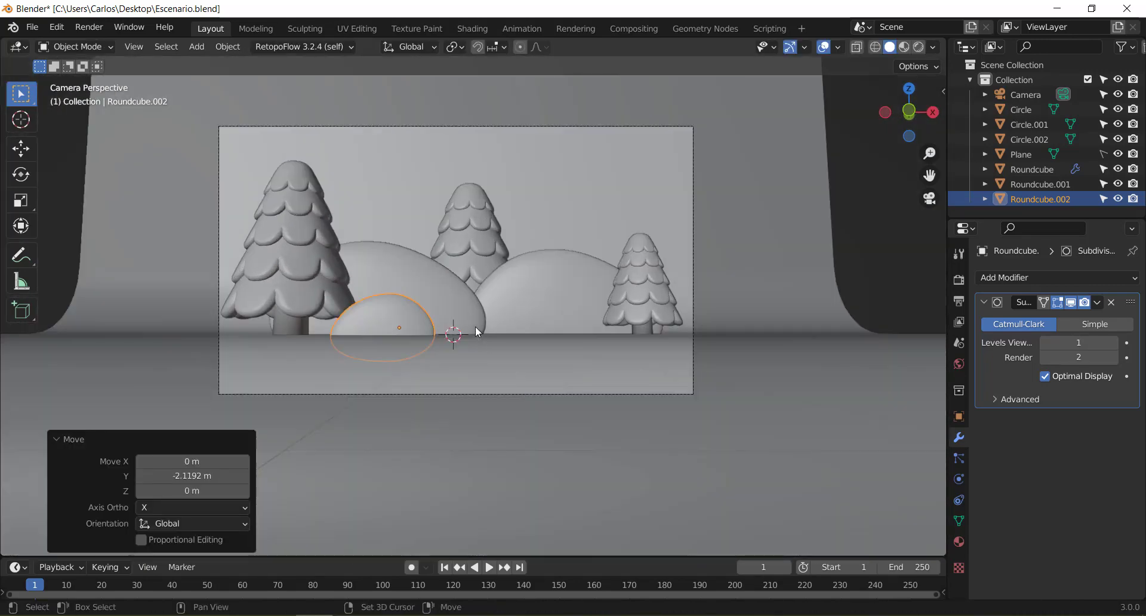
# Duplicate the mound along X, scale the copy to 0.736 and shift it left.
pyautogui.scroll(2, 478, 332)
pyautogui.hotkey('shift', 'd')
pyautogui.press('x')
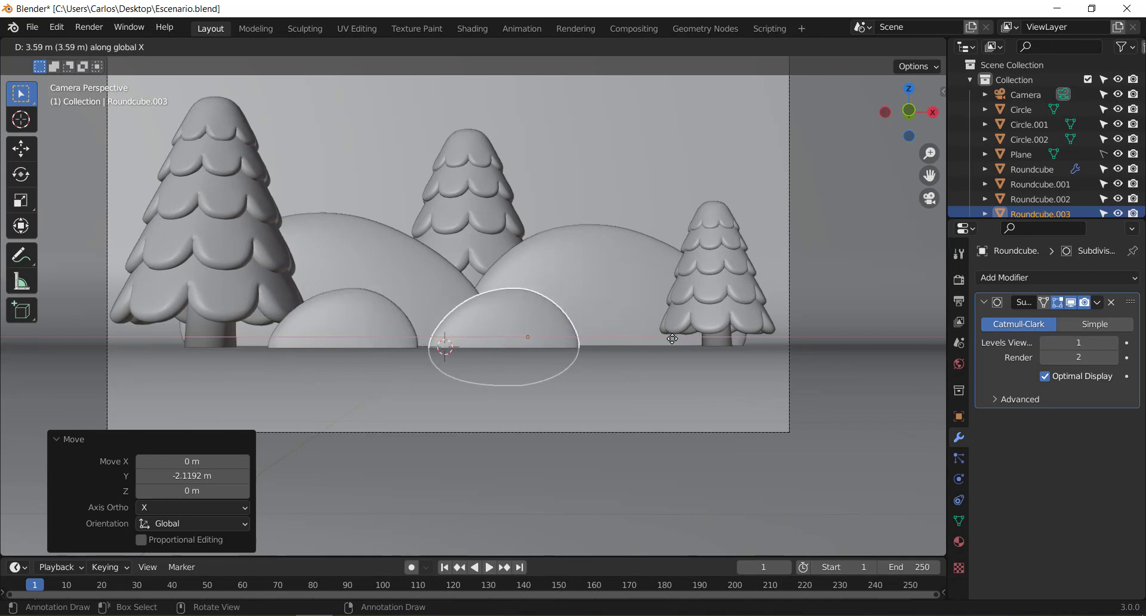
pyautogui.click(680, 334)
pyautogui.press('s')
pyautogui.click(729, 320)
pyautogui.press('g')
pyautogui.press('x')
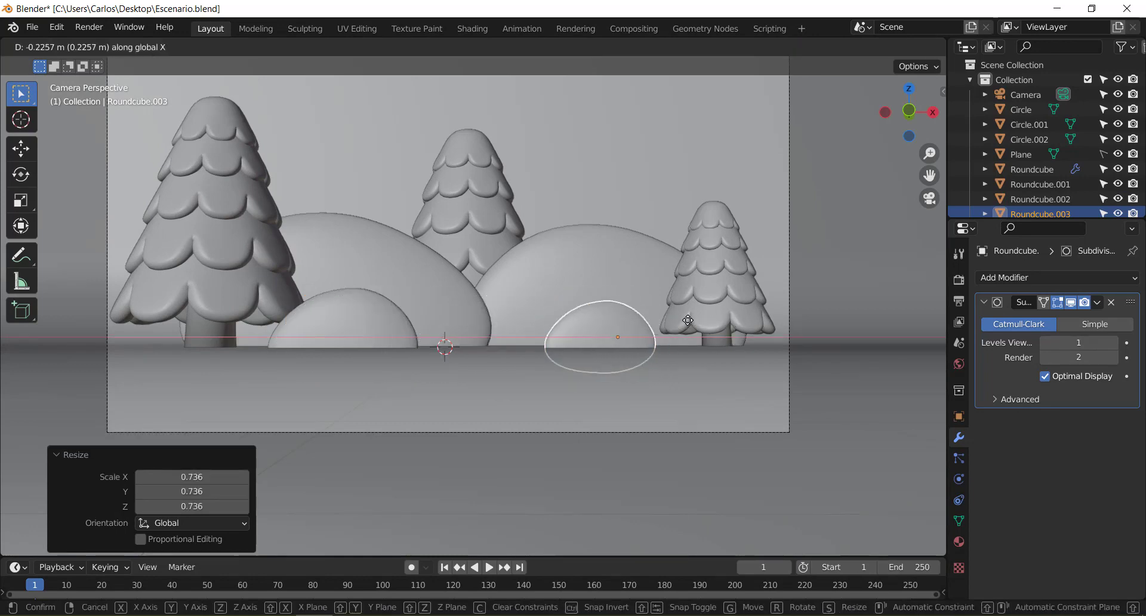
pyautogui.click(685, 326)
# Reshape the copy with proportional editing and push it 1.765 m along Y.
pyautogui.press('Tab')
pyautogui.press('o')
pyautogui.press('g')
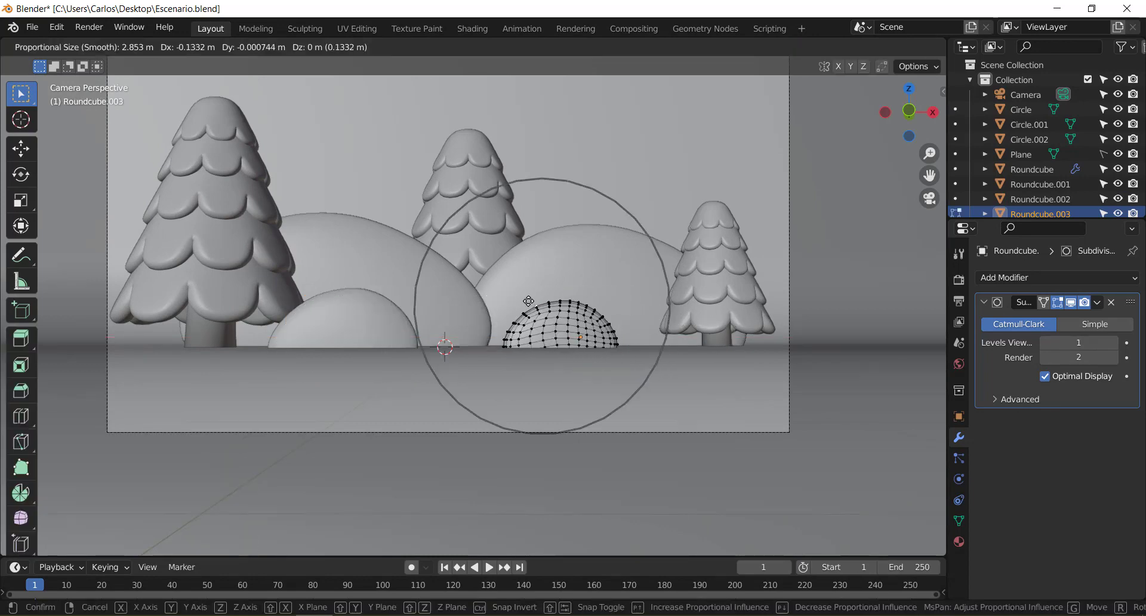
pyautogui.click(527, 296)
pyautogui.press('Tab')
pyautogui.moveTo(527, 296)
pyautogui.mouseDown(button='middle')
pyautogui.moveTo(589, 310)
pyautogui.moveTo(521, 332)
pyautogui.mouseUp(button='middle')
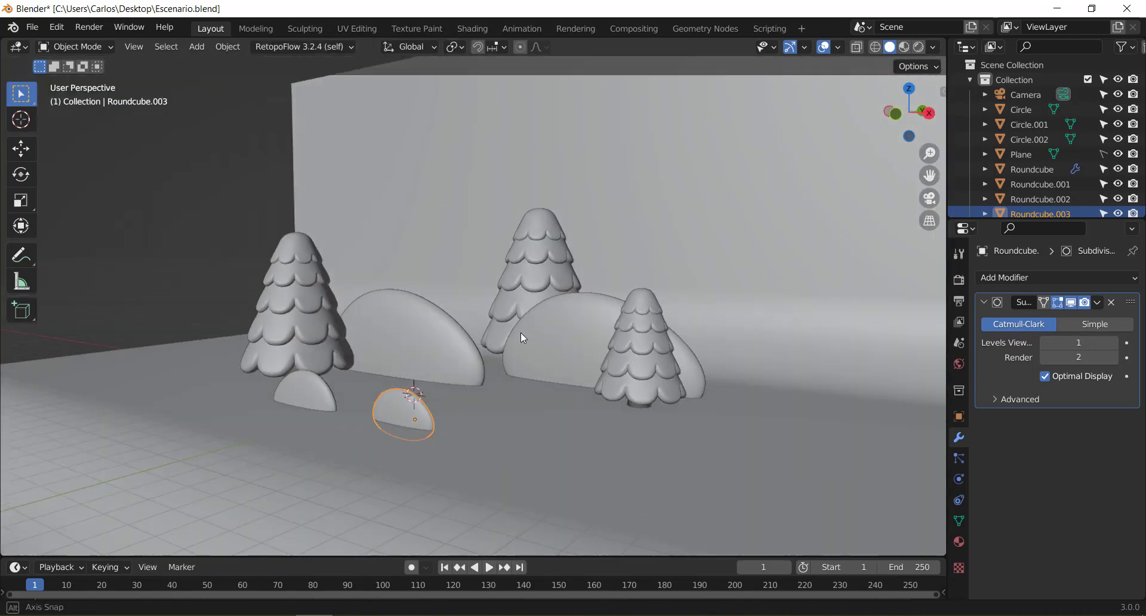
pyautogui.press('g')
pyautogui.press('y')
pyautogui.click(524, 334)
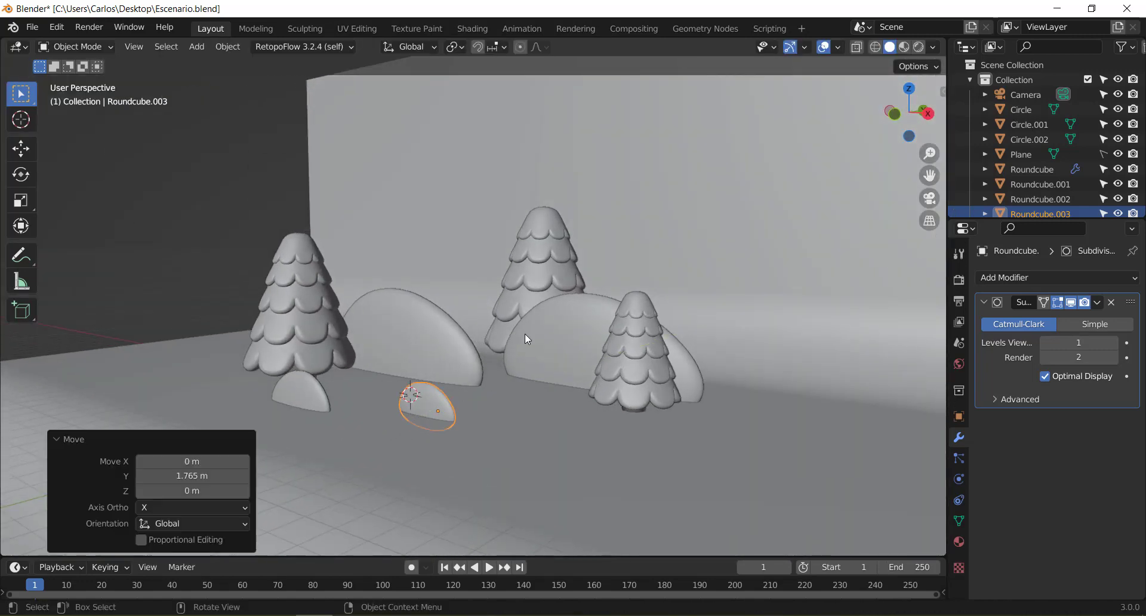
pyautogui.press('KP_0')
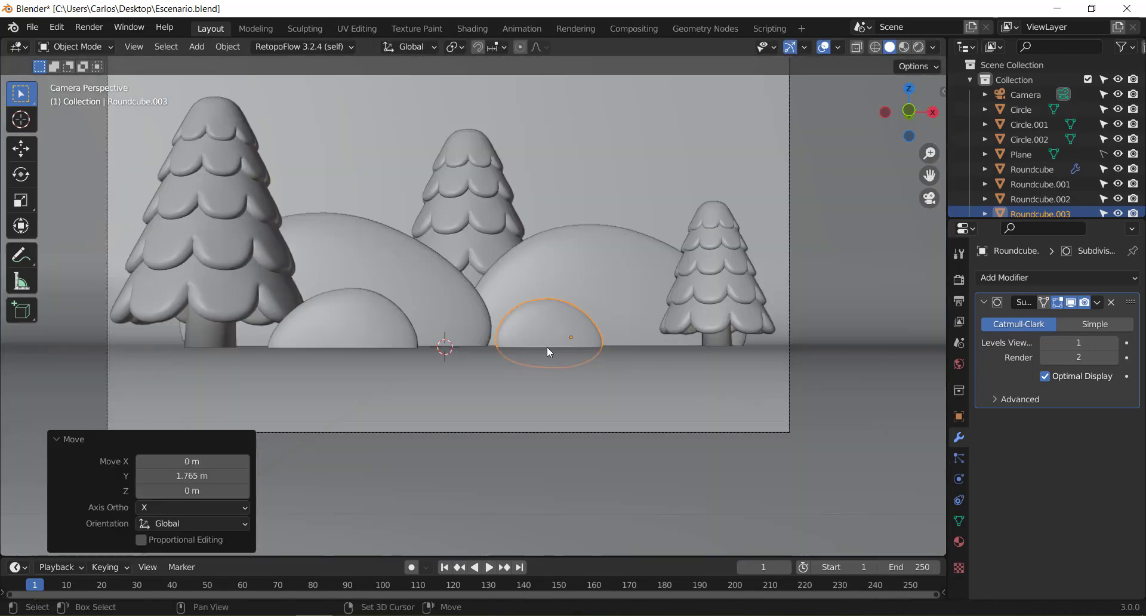
# Duplicate the dome to the right and bring the copy forward along Y.
pyautogui.hotkey('shift', 'd')
pyautogui.press('x')
pyautogui.click(643, 353)
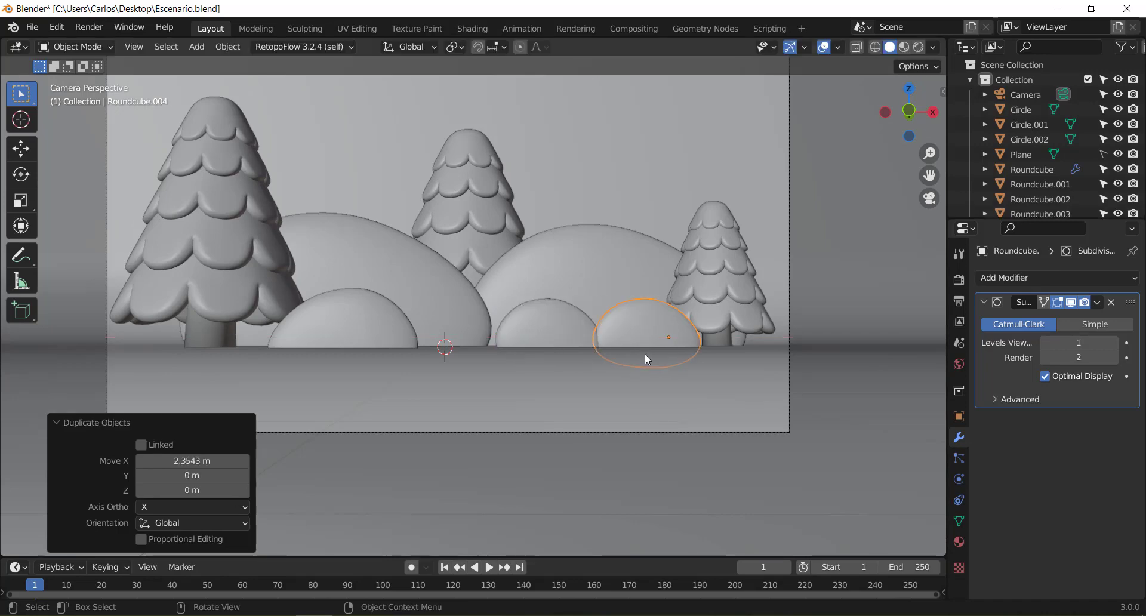
pyautogui.moveTo(645, 353); pyautogui.dragTo(674, 376, button='middle')
pyautogui.press('g')
pyautogui.press('y')
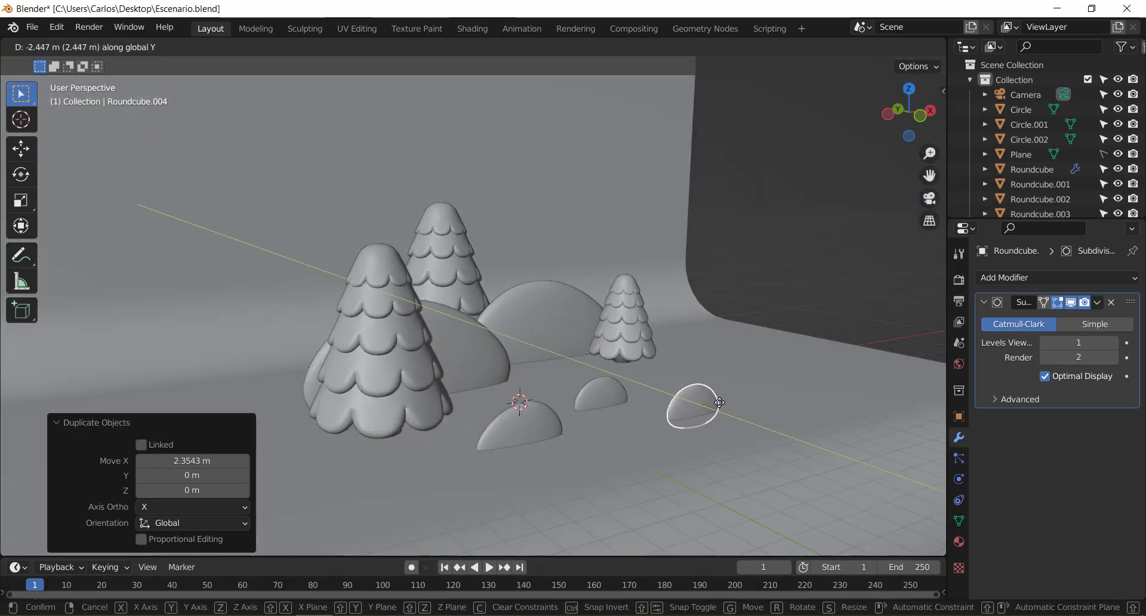
pyautogui.click(725, 406)
pyautogui.press('KP_0')
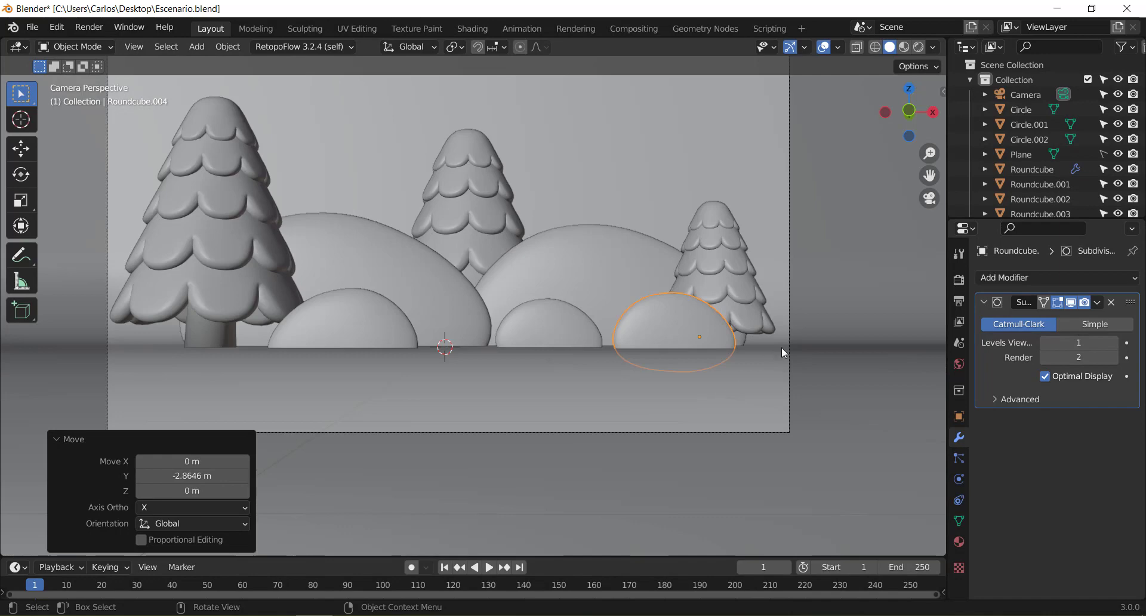
# Reshape the new copy's vertices and reposition it along X.
pyautogui.press('Tab')
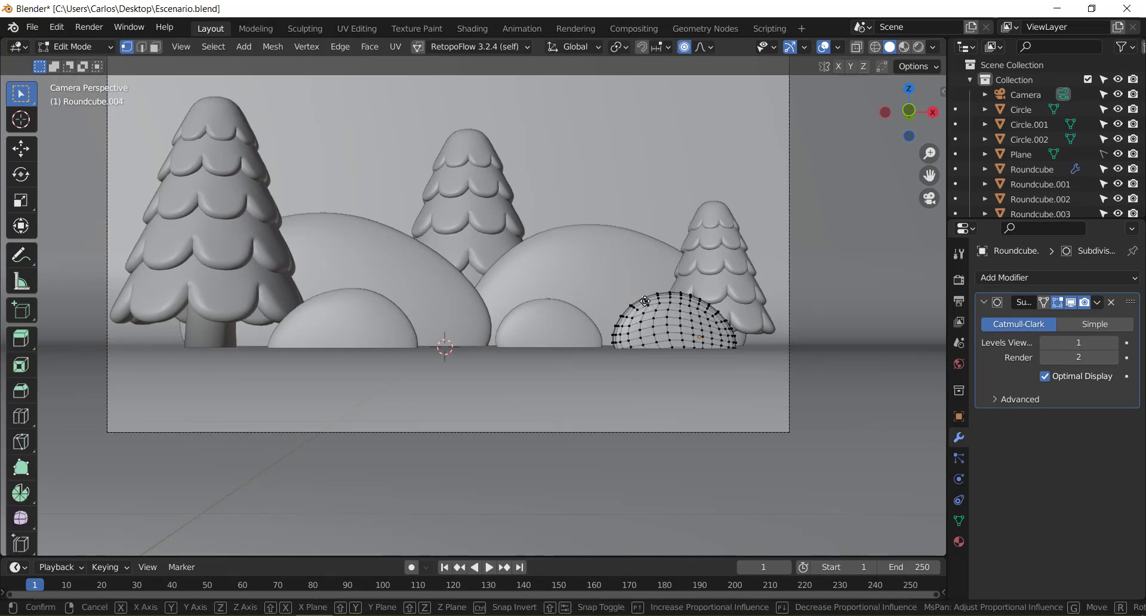
pyautogui.press('g')
pyautogui.click(722, 322)
pyautogui.press('Tab')
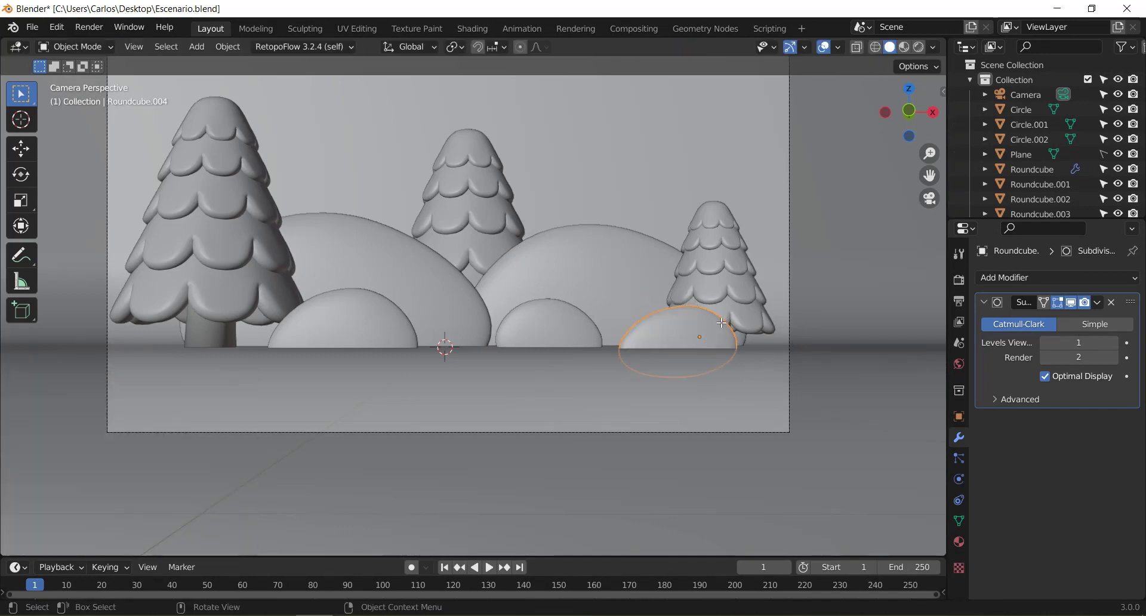
pyautogui.press('g')
pyautogui.press('x')
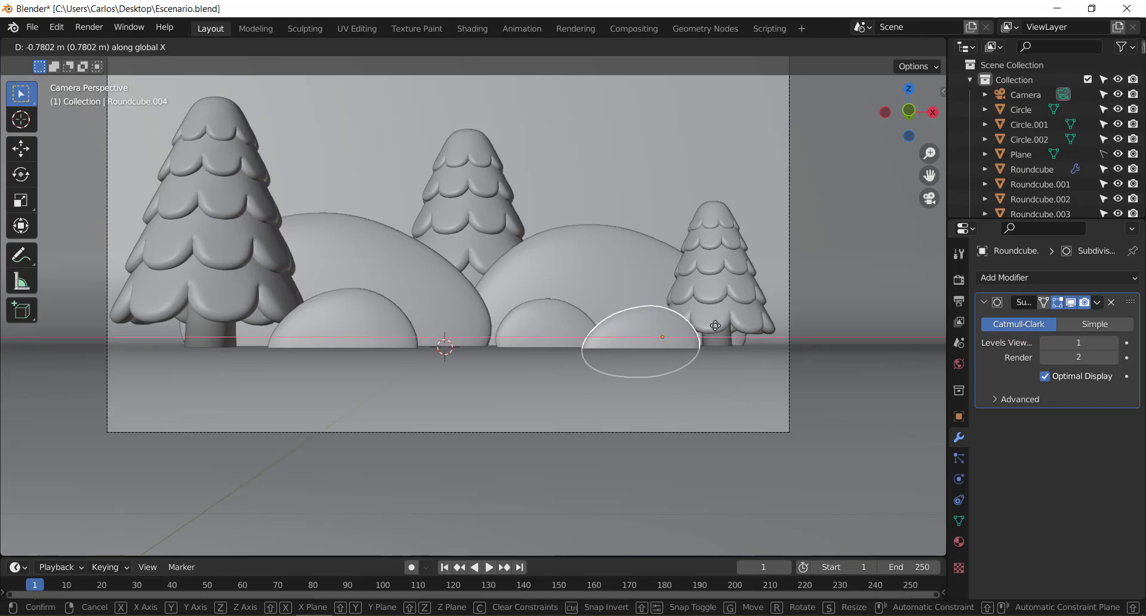
pyautogui.click(682, 325)
# Shift Roundcube.003 to the left along X.
pyautogui.click(571, 310)
pyautogui.press('g')
pyautogui.press('x')
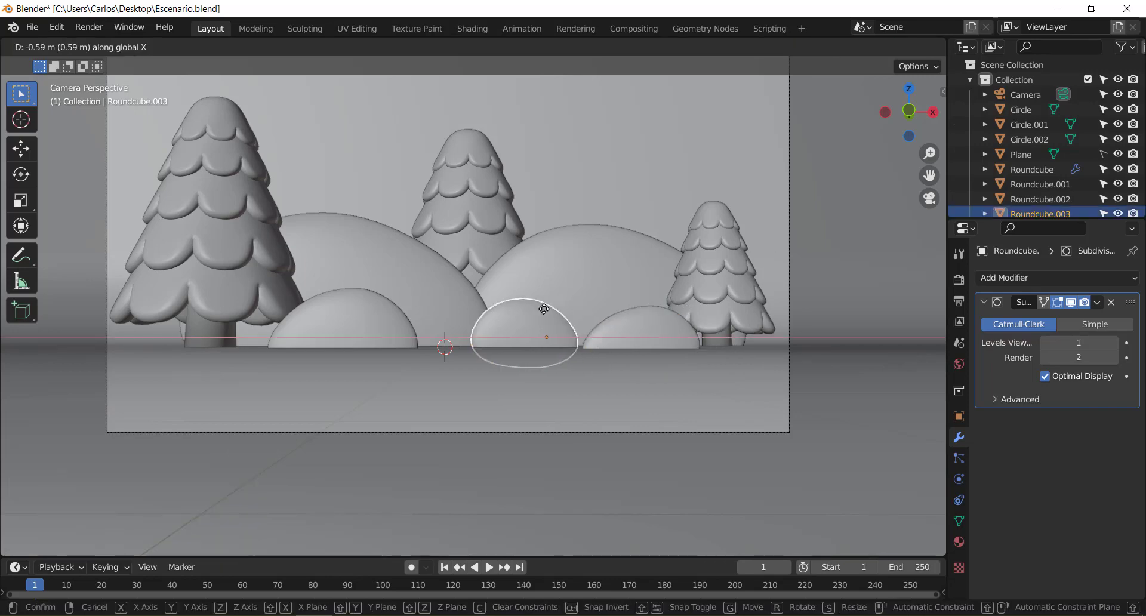
pyautogui.click(540, 309)
pyautogui.scroll(-2, 539, 309)
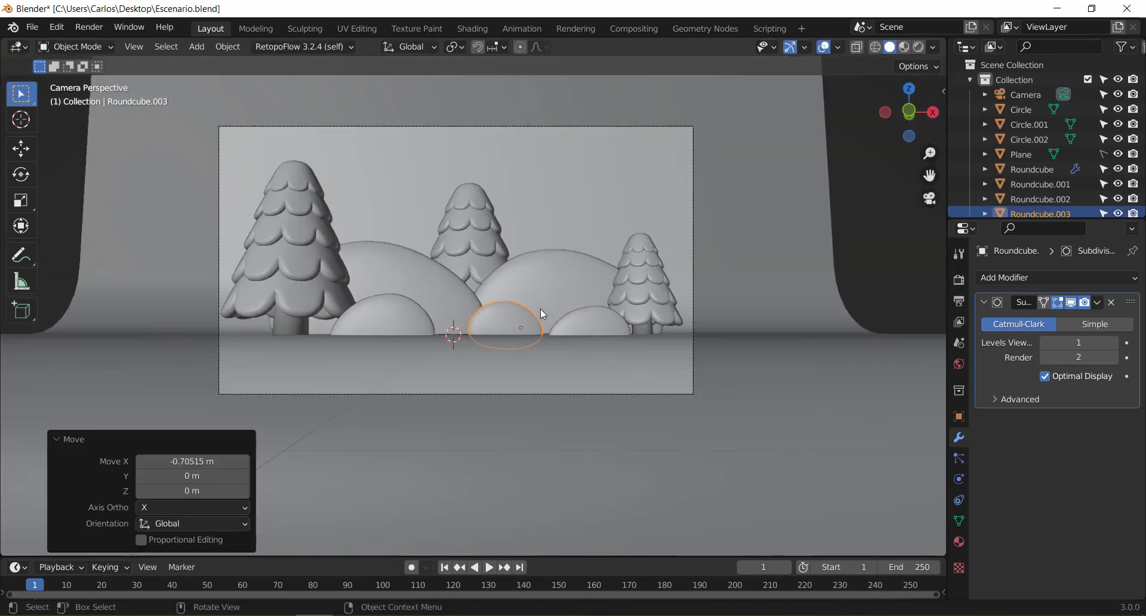
# Duplicate the small left dome to the far left and shift it slightly along Y.
pyautogui.click(540, 309)
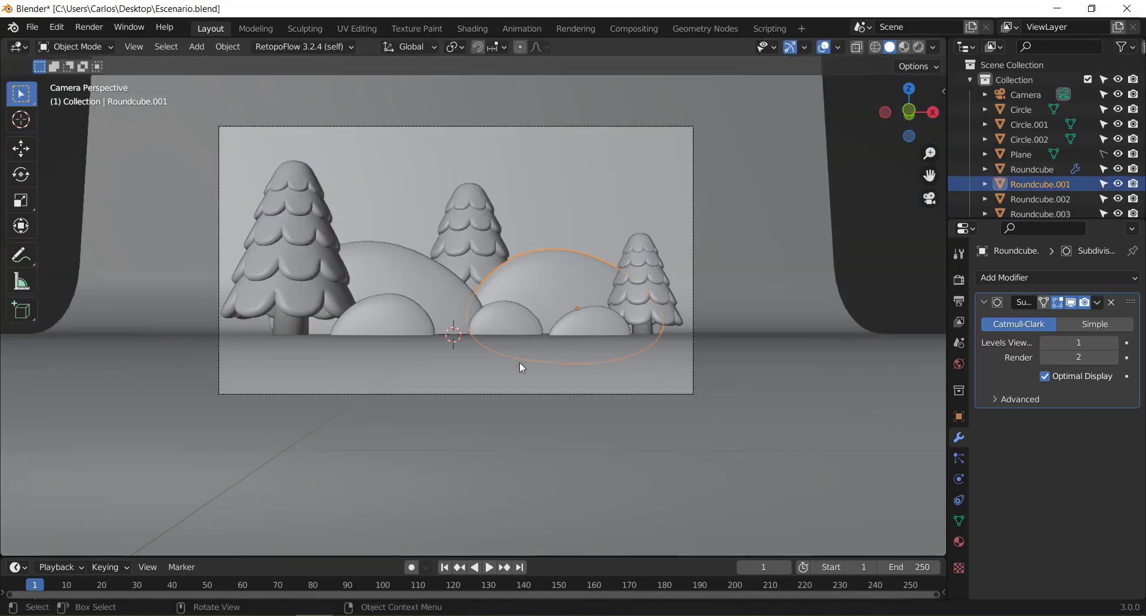
pyautogui.scroll(3, 520, 363)
pyautogui.click(314, 349)
pyautogui.scroll(-1, 314, 349)
pyautogui.scroll(-2, 291, 341)
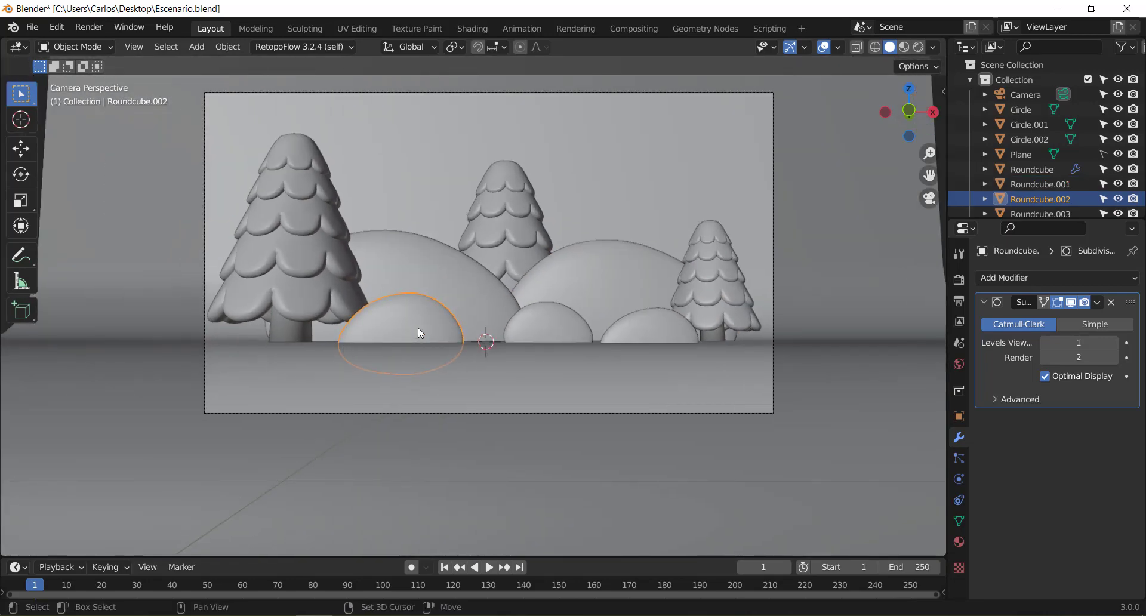
pyautogui.hotkey('shift', 'd')
pyautogui.press('x')
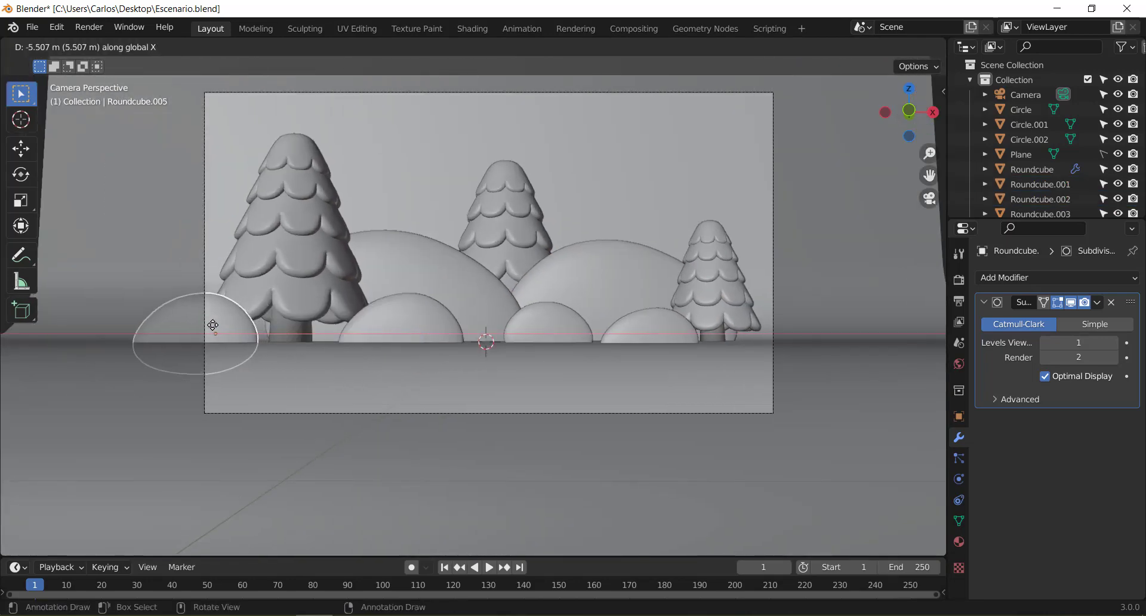
pyautogui.click(213, 323)
pyautogui.press('g')
pyautogui.press('y')
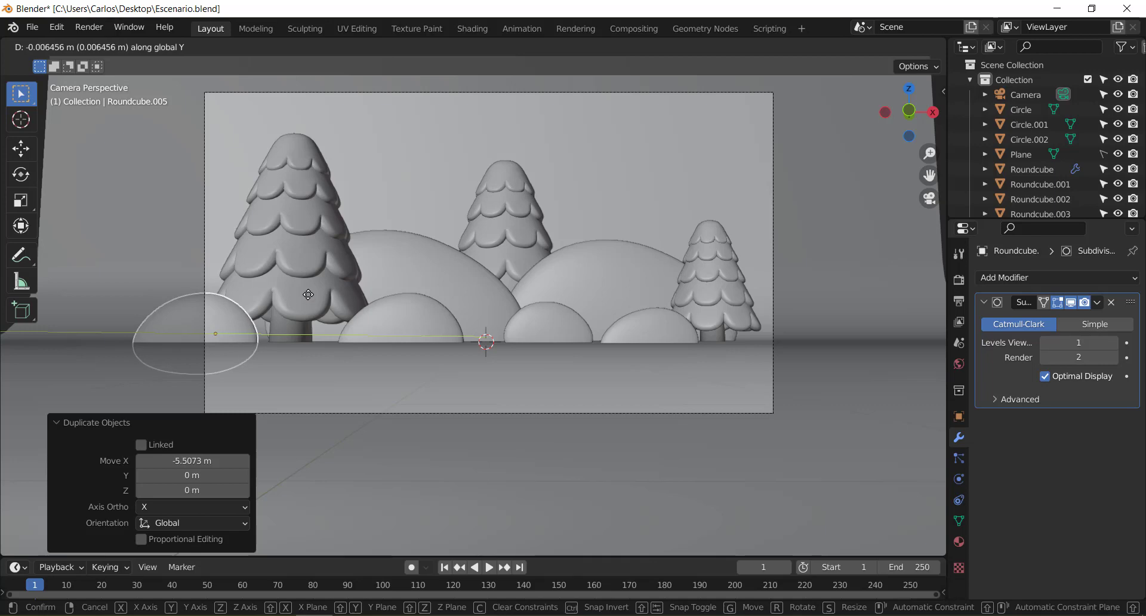
pyautogui.click(307, 277)
# Reshape the far-left mound with a proportional vertex move in Edit Mode.
pyautogui.press('Tab')
pyautogui.press('g')
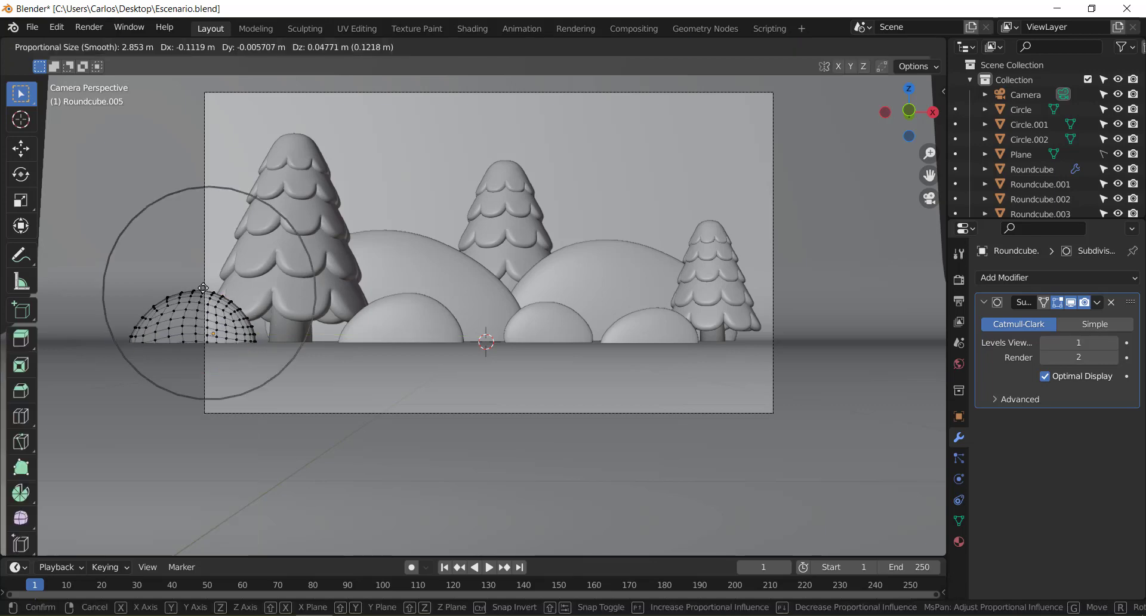
pyautogui.click(197, 296)
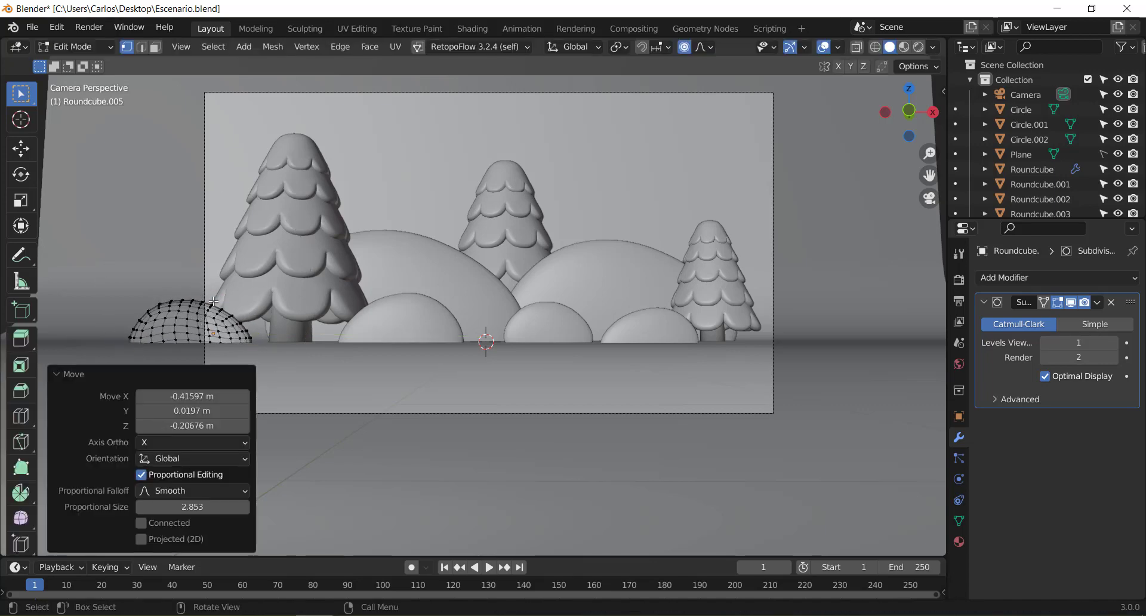
pyautogui.press('Tab')
# Duplicate the mound to the far right and move it -2.012 m along Y.
pyautogui.hotkey('shift', 'd')
pyautogui.press('x')
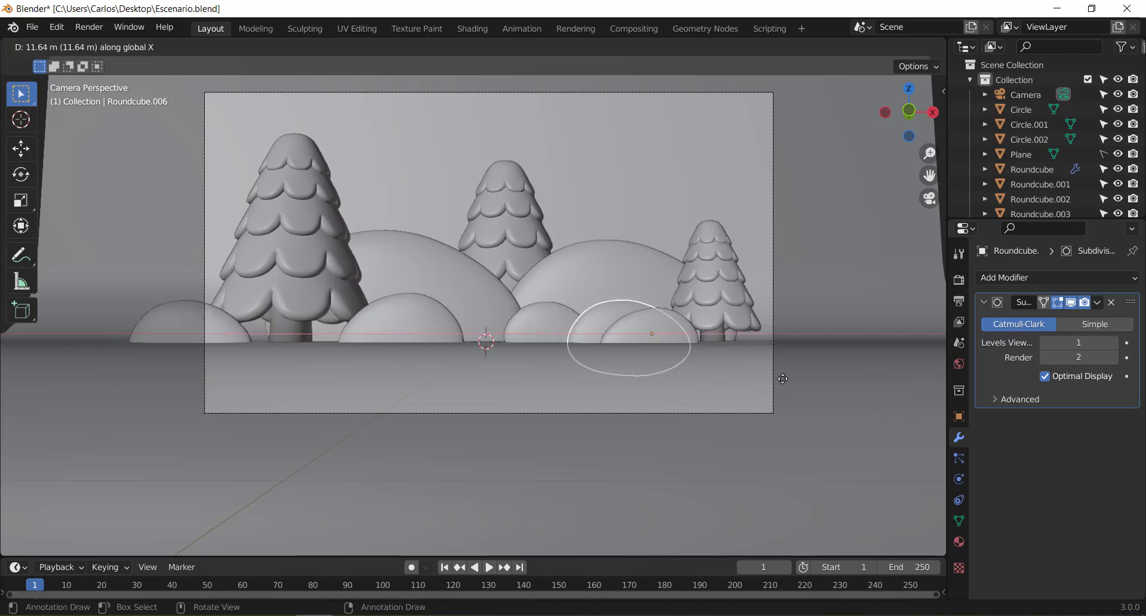
pyautogui.click(864, 374)
pyautogui.moveTo(864, 374)
pyautogui.mouseDown(button='middle')
pyautogui.moveTo(742, 346)
pyautogui.moveTo(733, 363)
pyautogui.mouseUp(button='middle')
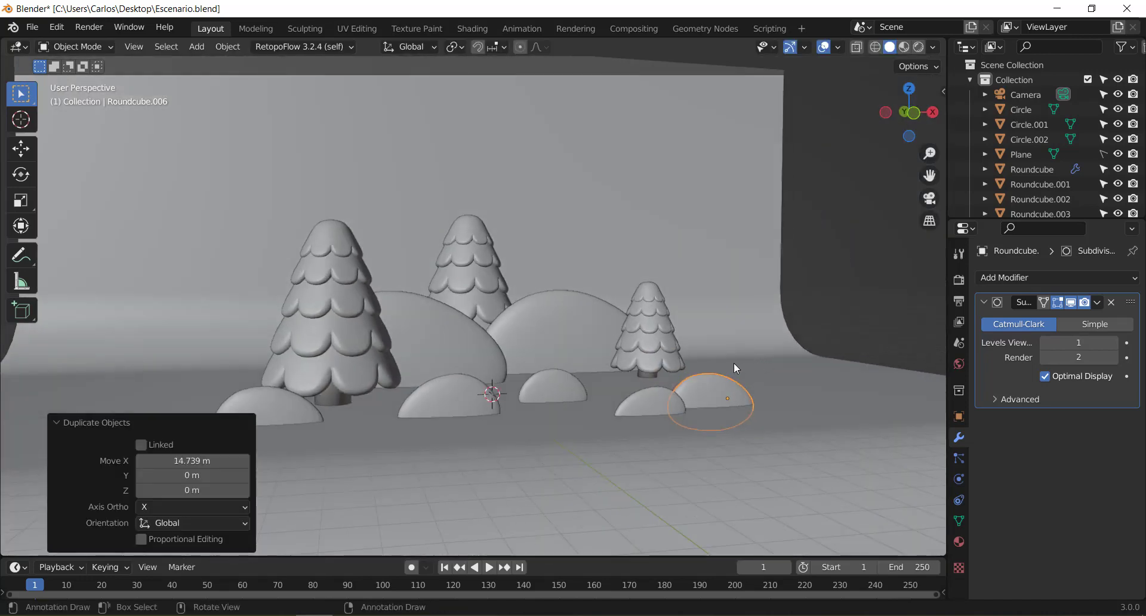
pyautogui.press('g')
pyautogui.press('y')
pyautogui.click(761, 390)
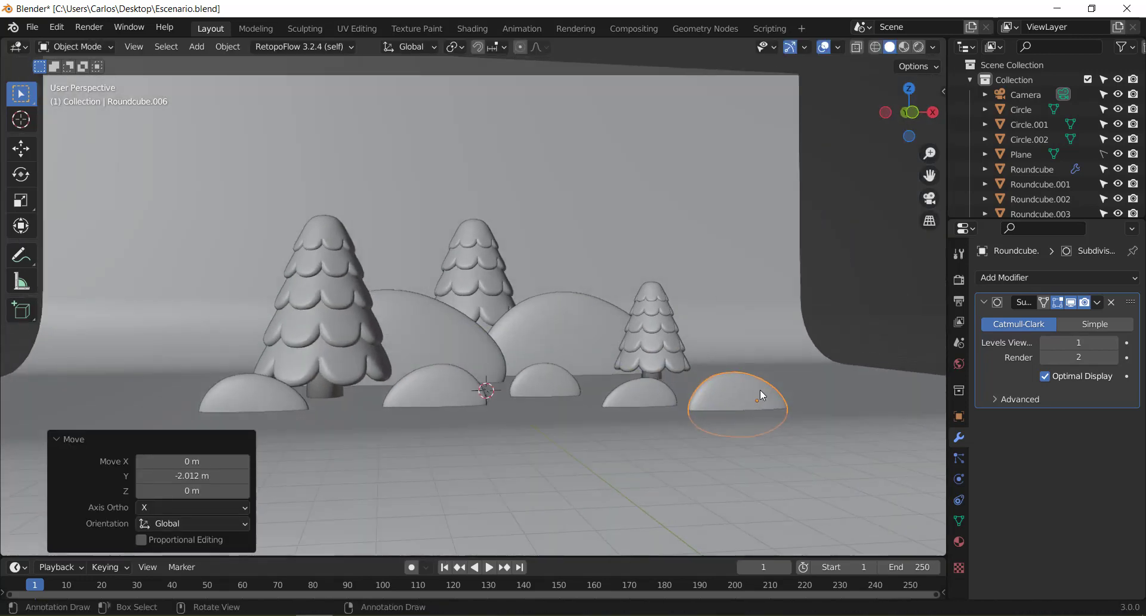
pyautogui.press('KP_0')
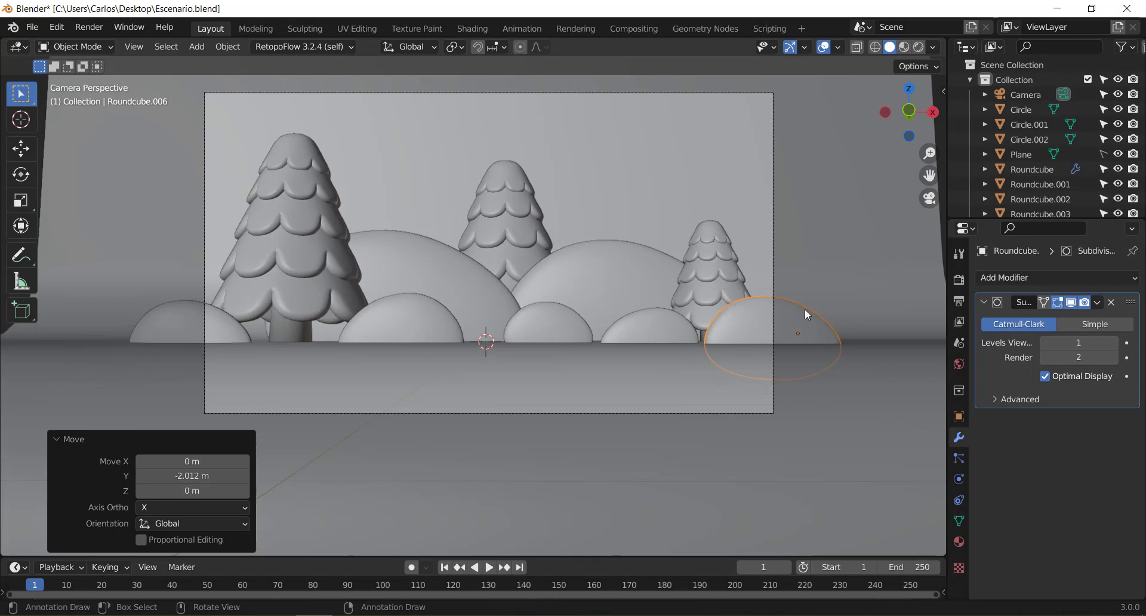
# Scale the right mound to 0.639, nudge it left, and recentre the camera frame.
pyautogui.press('s')
pyautogui.click(814, 301)
pyautogui.press('g')
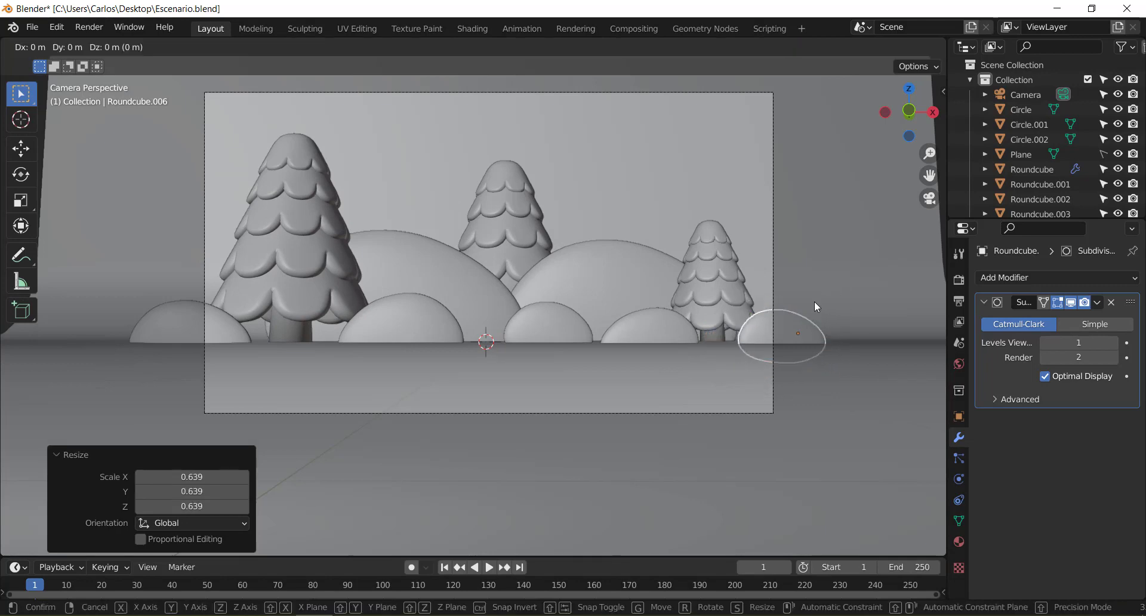
pyautogui.click(810, 302)
pyautogui.keyDown('shift'); pyautogui.moveTo(635, 313); pyautogui.dragTo(618, 337, button='middle'); pyautogui.keyUp('shift')
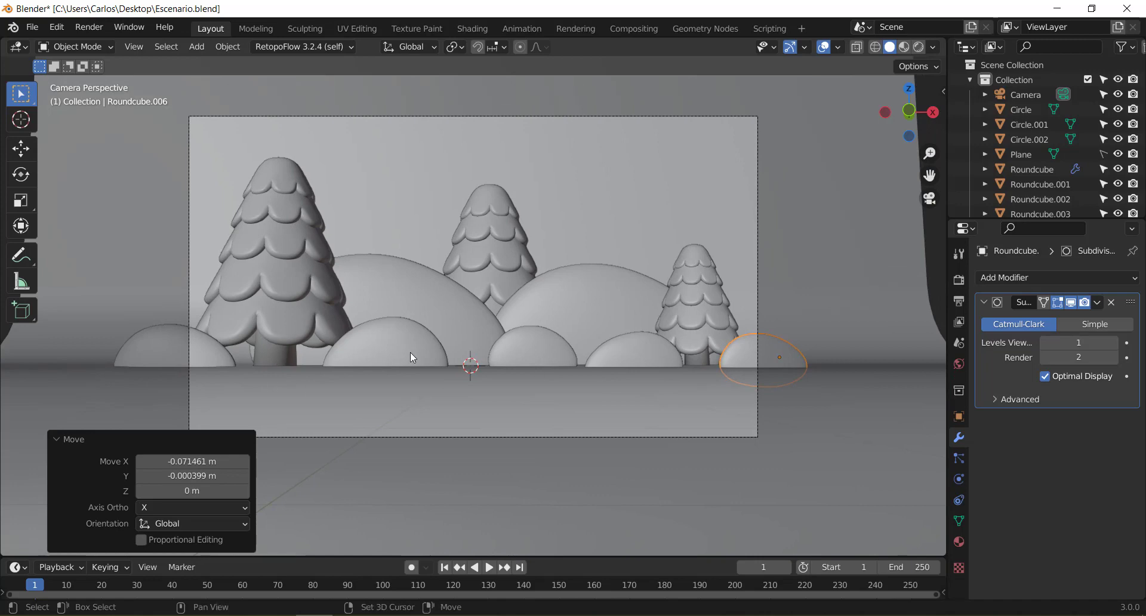
pyautogui.keyDown('shift'); pyautogui.moveTo(411, 356); pyautogui.dragTo(653, 306, button='middle'); pyautogui.keyUp('shift')
pyautogui.keyDown('shift'); pyautogui.moveTo(687, 212); pyautogui.dragTo(732, 233, button='middle'); pyautogui.keyUp('shift')
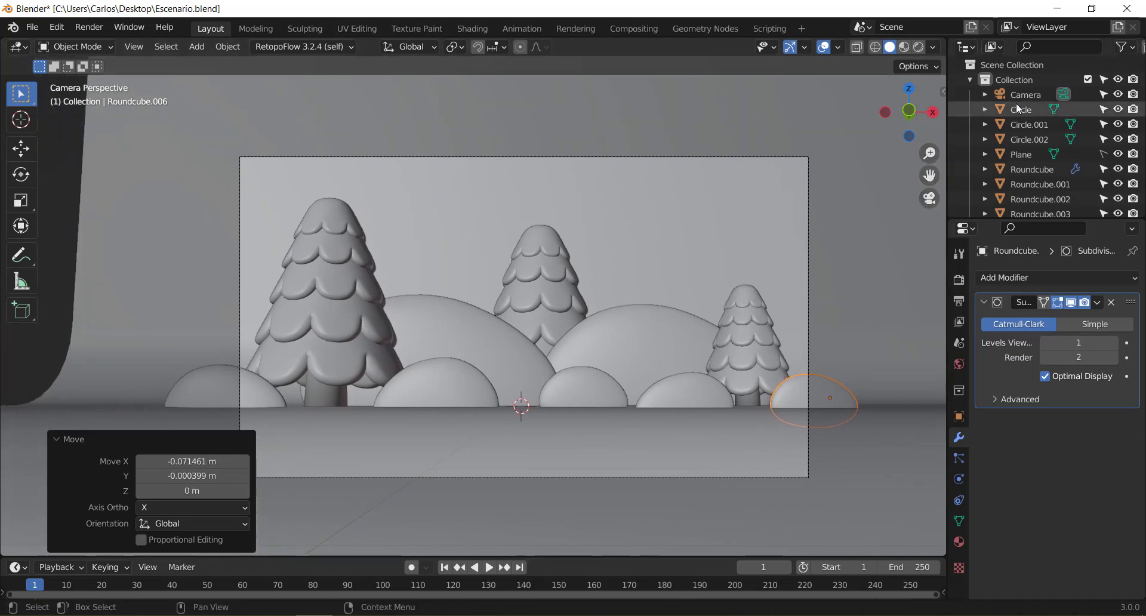
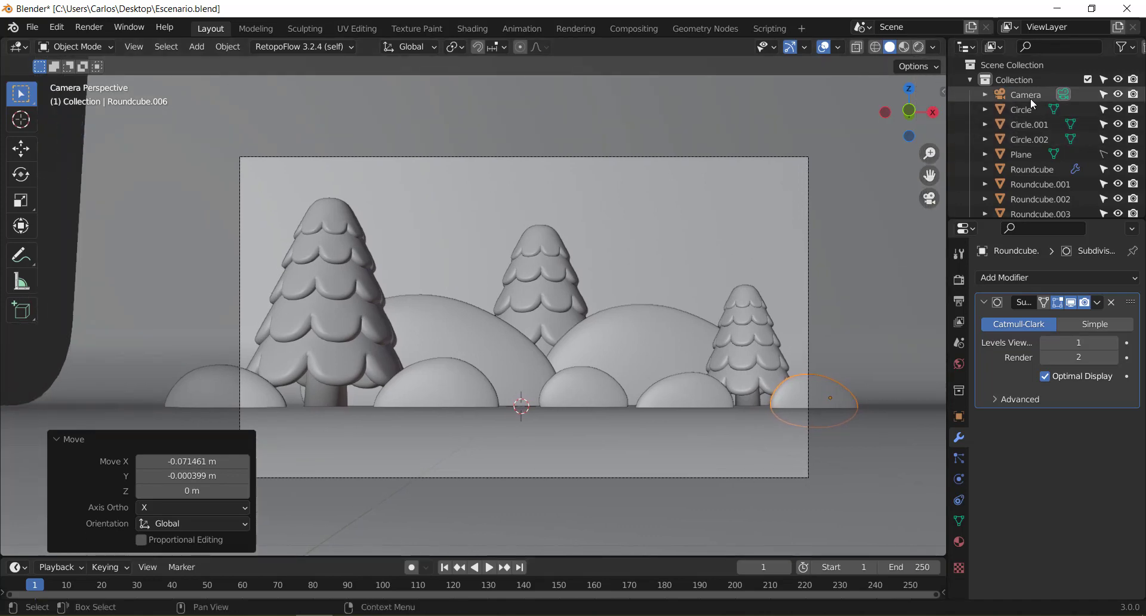
# Raise the camera about 0.48 m straight up along Z.
pyautogui.click(1030, 96)
pyautogui.press('g')
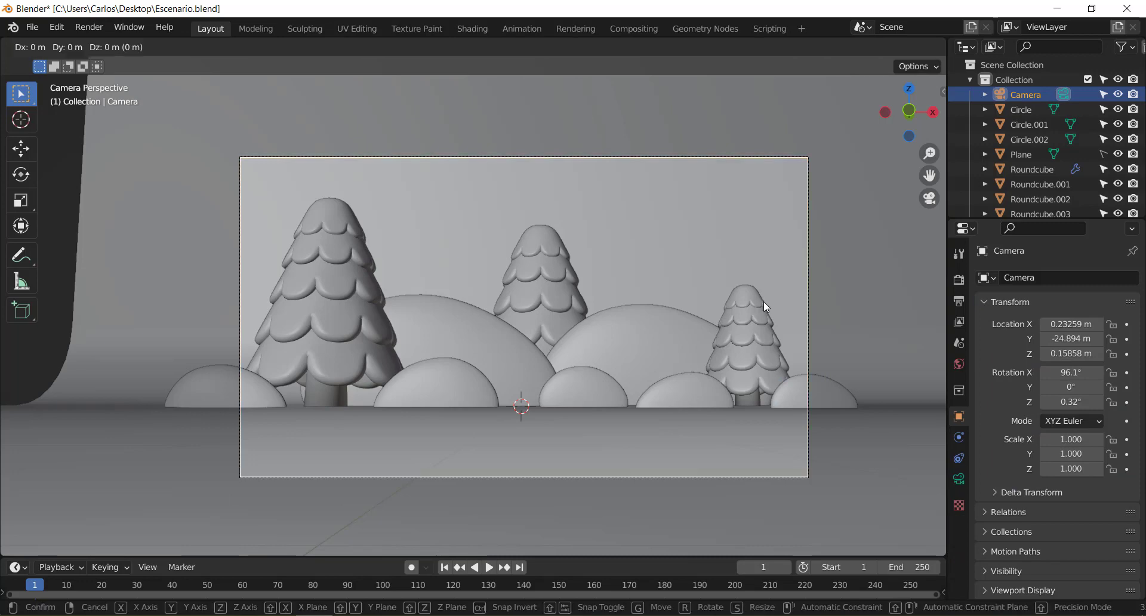
pyautogui.press('z')
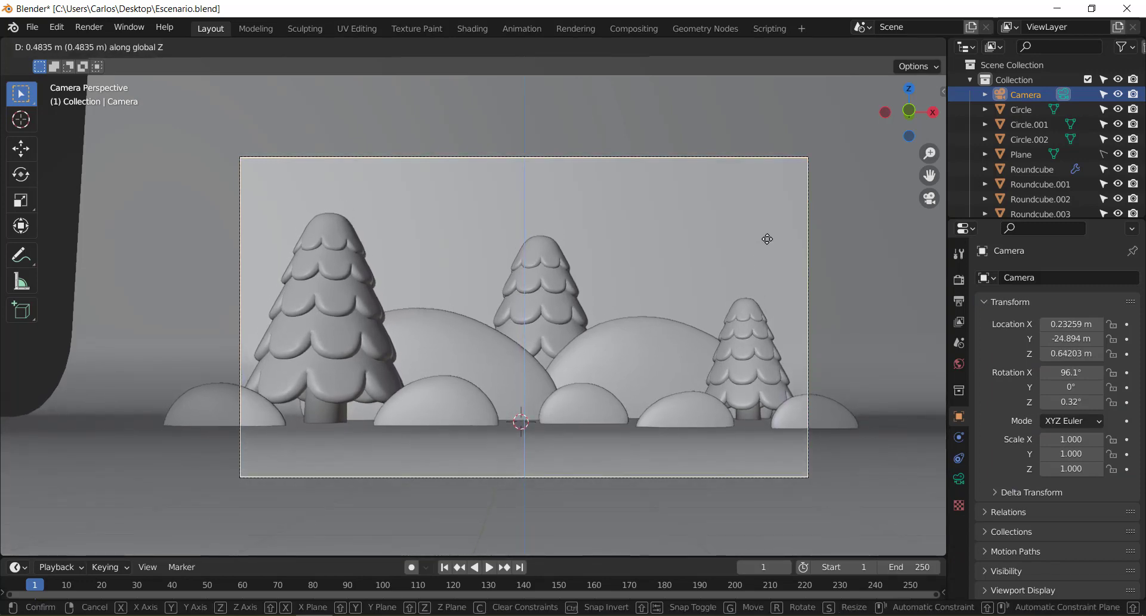
pyautogui.click(767, 238)
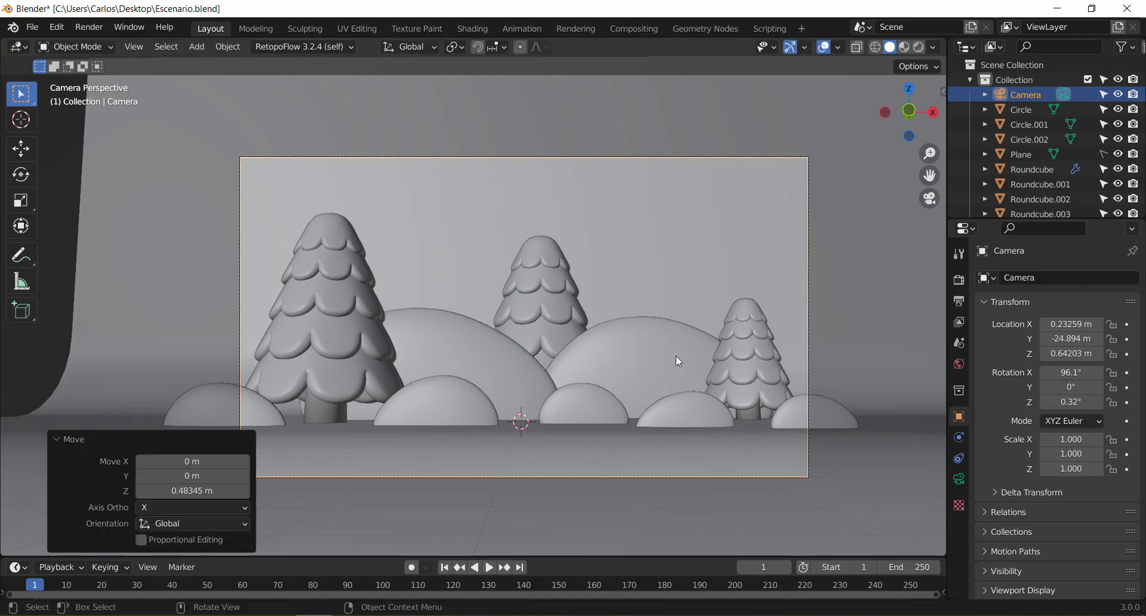
# Move the mound Roundcube.004 about 2.29 m forward along Y, then view through the camera.
pyautogui.click(675, 390)
pyautogui.moveTo(675, 390)
pyautogui.mouseDown(button='middle')
pyautogui.moveTo(568, 364)
pyautogui.moveTo(657, 410)
pyautogui.mouseUp(button='middle')
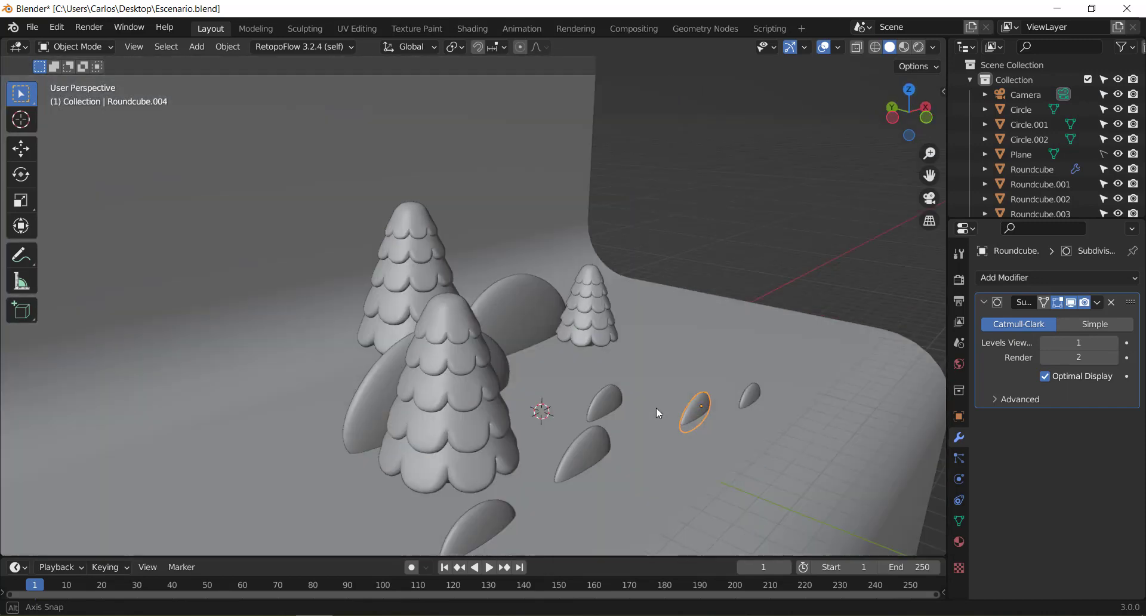
pyautogui.press('g')
pyautogui.press('y')
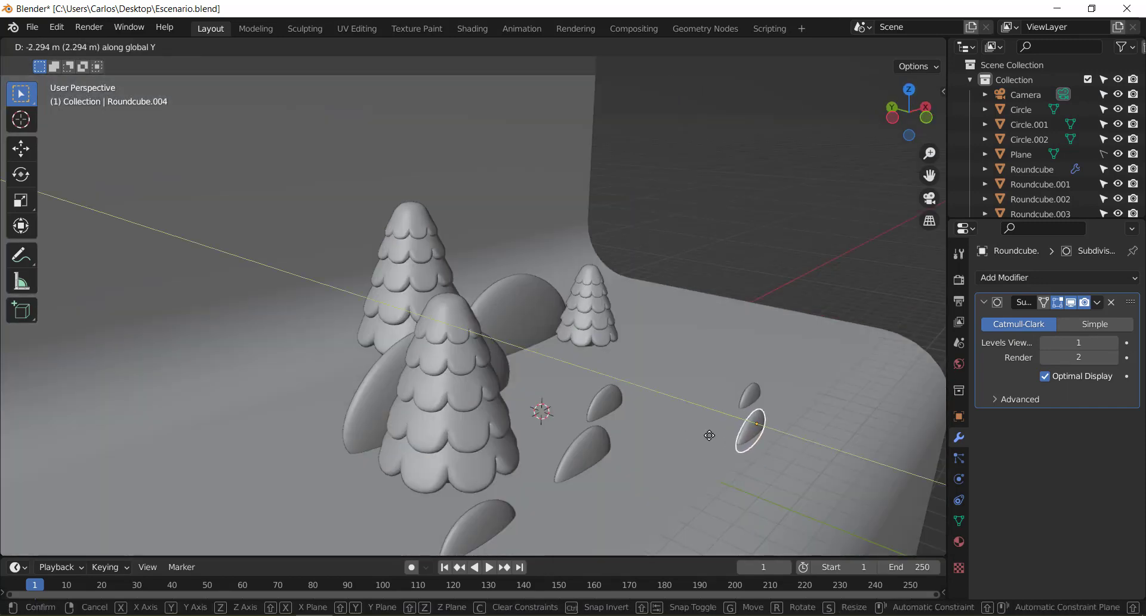
pyautogui.click(709, 435)
pyautogui.press('KP_0')
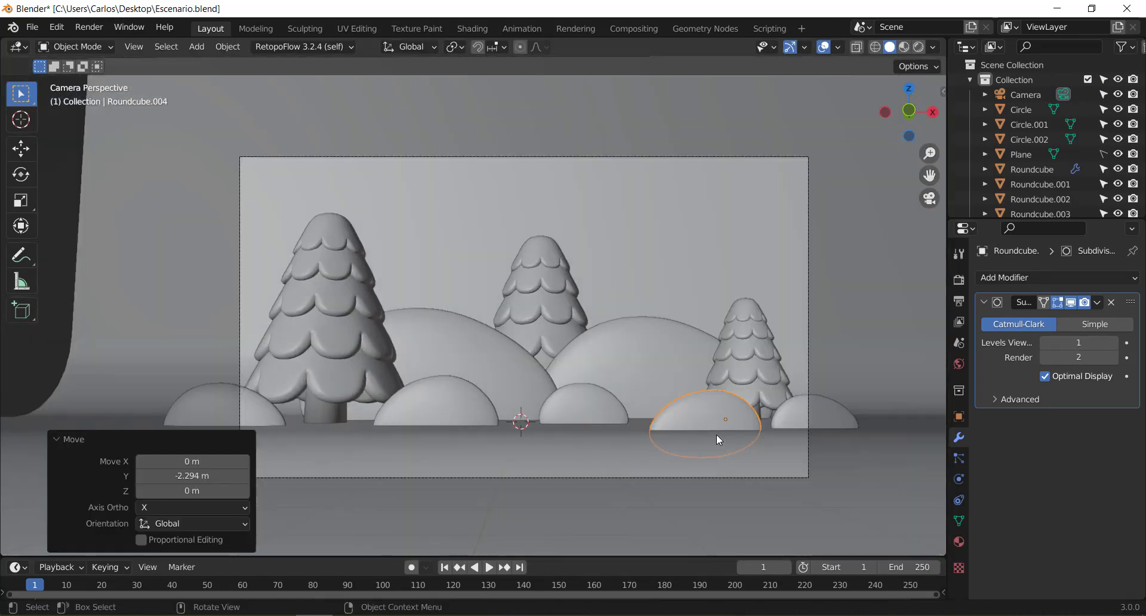
pyautogui.moveTo(548, 242)
pyautogui.keyDown('shift'); pyautogui.mouseDown(button='middle')
pyautogui.moveTo(532, 299)
pyautogui.moveTo(646, 289)
pyautogui.mouseUp(button='middle'); pyautogui.keyUp('shift')
pyautogui.click(678, 453)
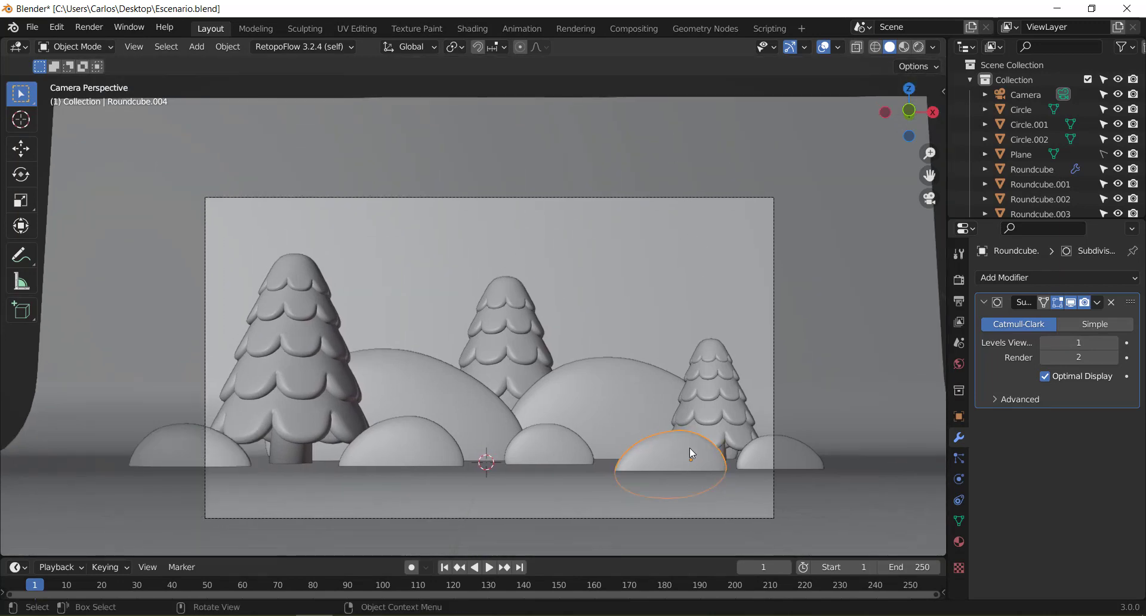
# Duplicate the mound and place the copy up in the sky, right of centre.
pyautogui.hotkey('shift', 'd')
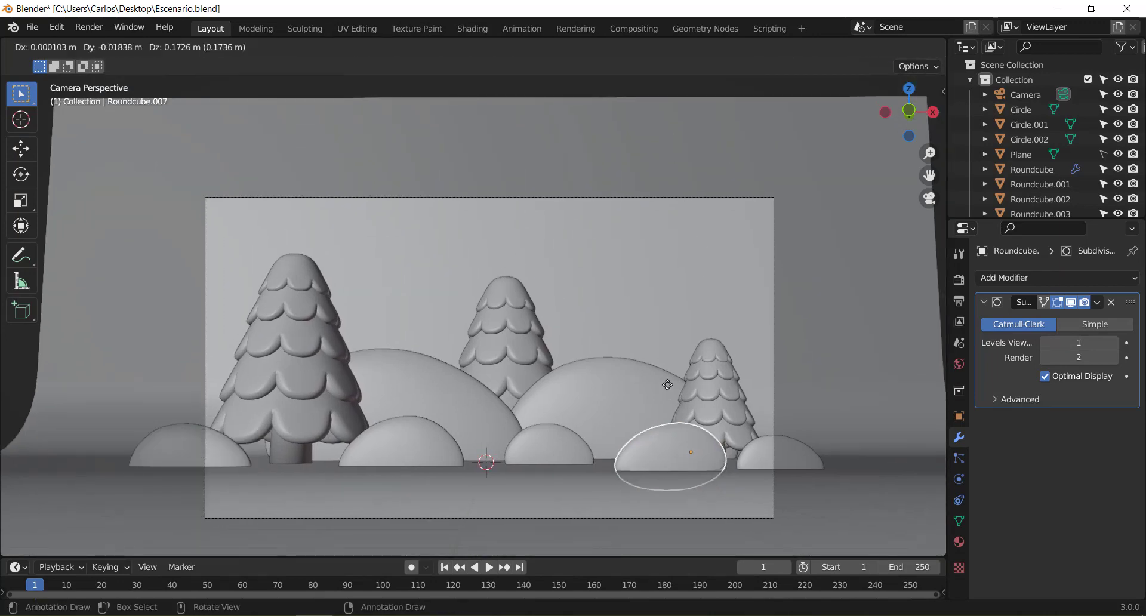
pyautogui.click(713, 271)
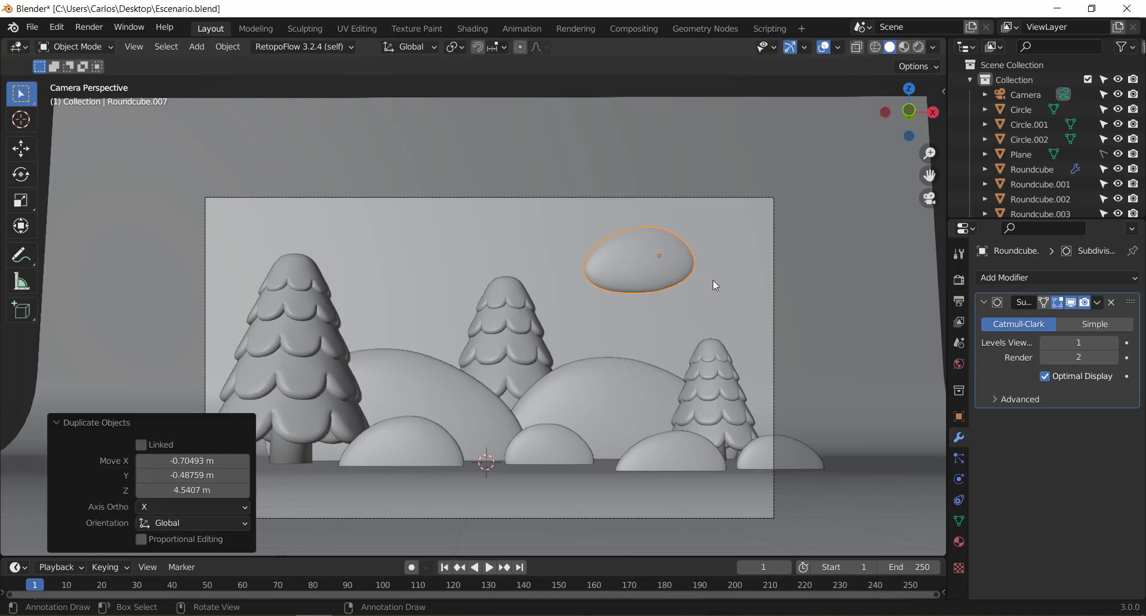
pyautogui.moveTo(712, 280); pyautogui.dragTo(524, 314, button='middle')
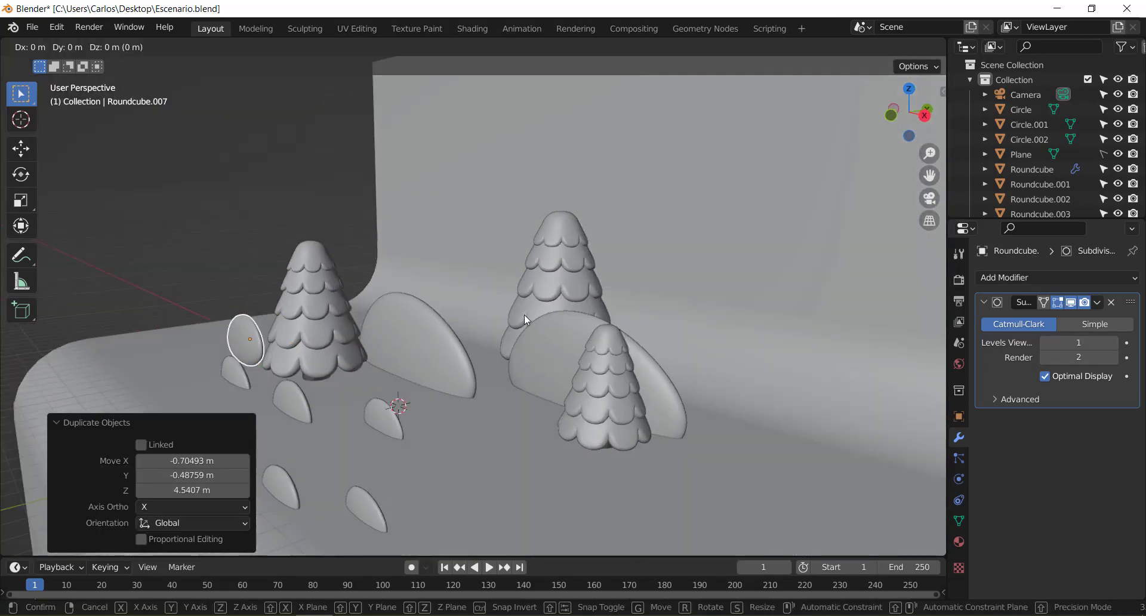
pyautogui.press('g')
pyautogui.press('y')
pyautogui.click(913, 215)
pyautogui.moveTo(737, 284)
pyautogui.mouseDown(button='middle')
pyautogui.moveTo(586, 371)
pyautogui.moveTo(558, 371)
pyautogui.mouseUp(button='middle')
pyautogui.press('KP_0')
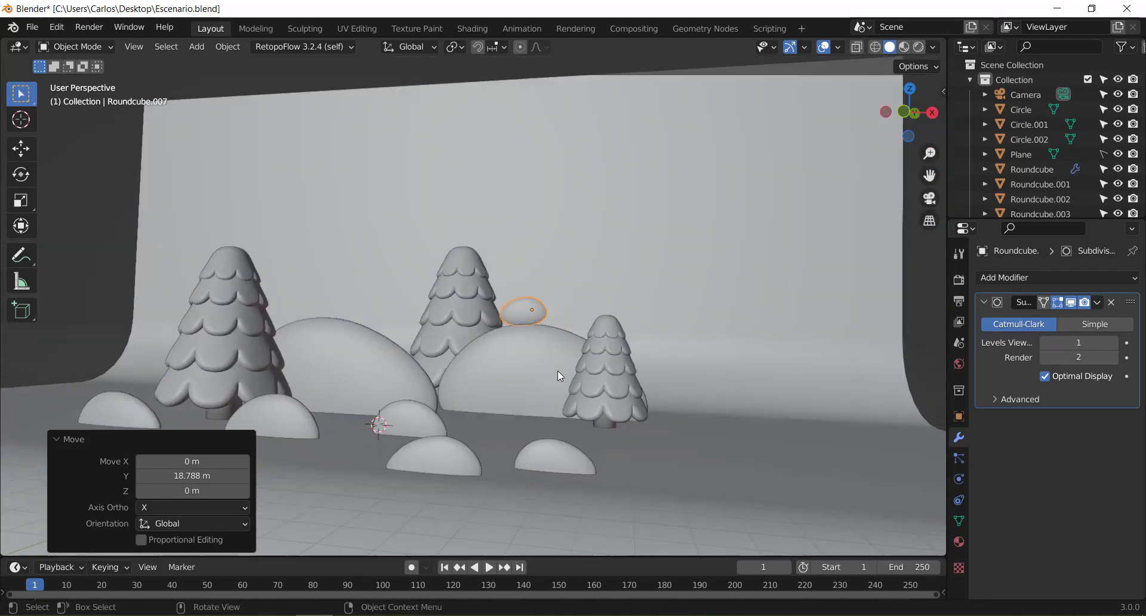
pyautogui.press('g')
pyautogui.click(649, 257)
# Reshape the copy into a lumpy cloud with several proportional vertex moves in Edit Mode.
pyautogui.press('Tab')
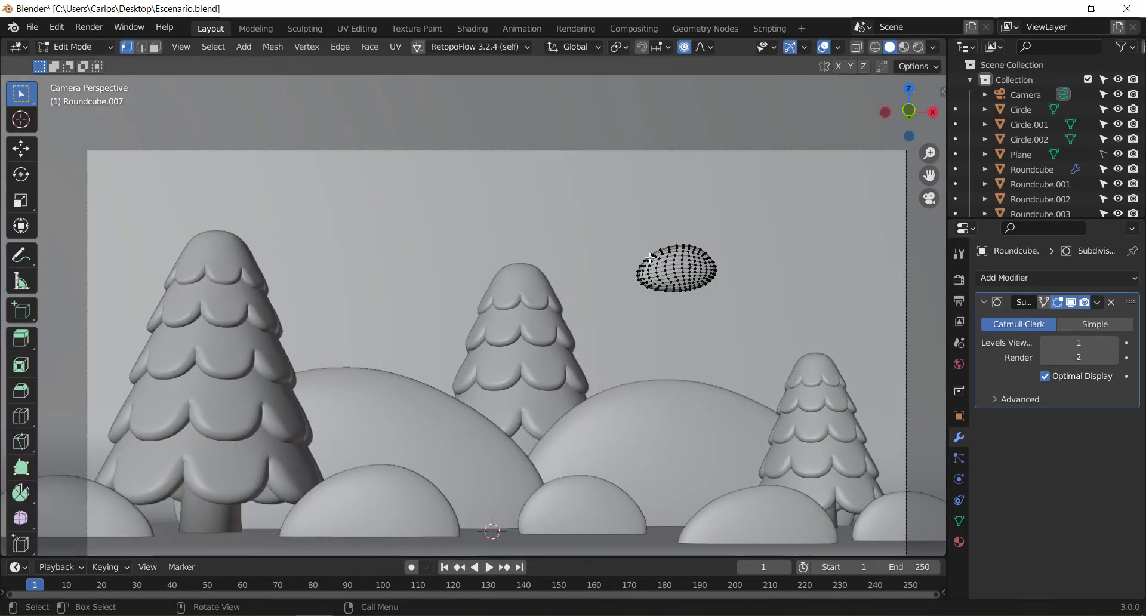
pyautogui.press('g')
pyautogui.click(631, 246)
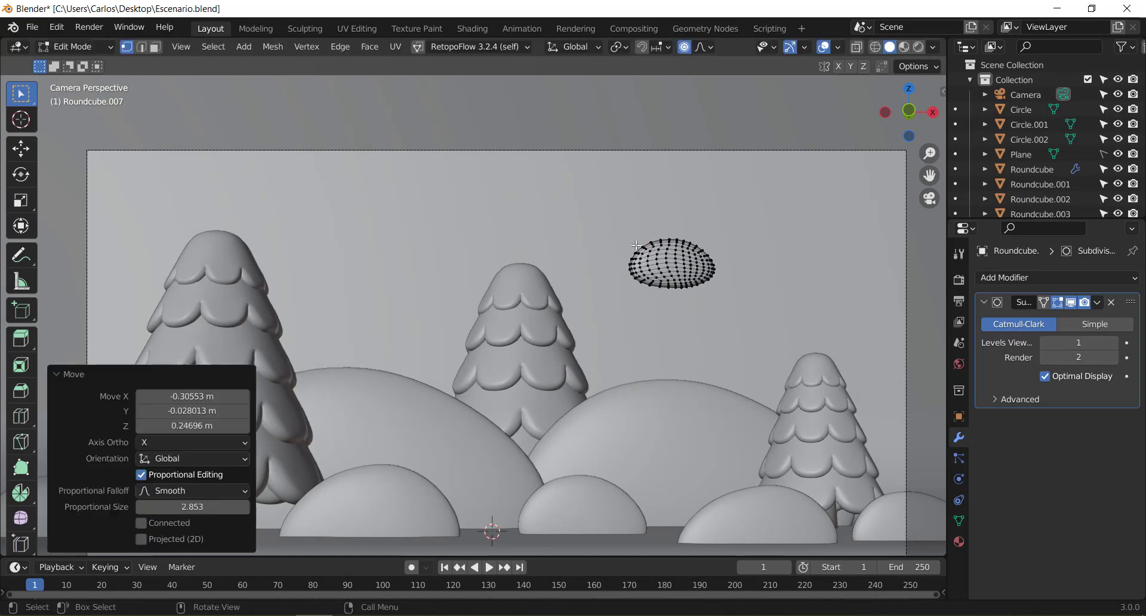
pyautogui.press('g')
pyautogui.click(629, 243)
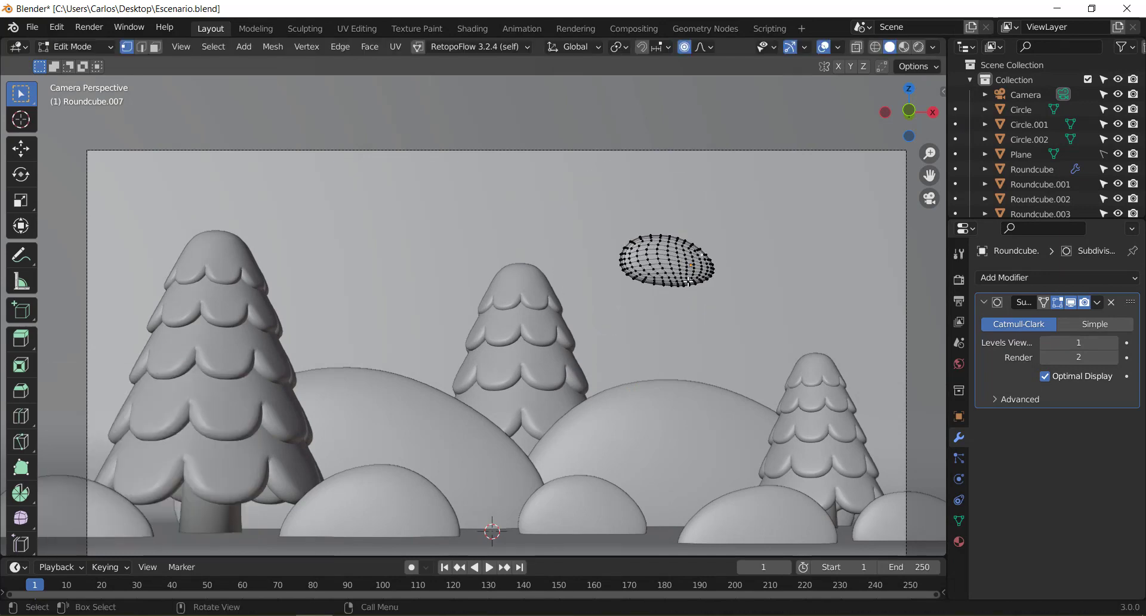
pyautogui.press('g')
pyautogui.click(686, 277)
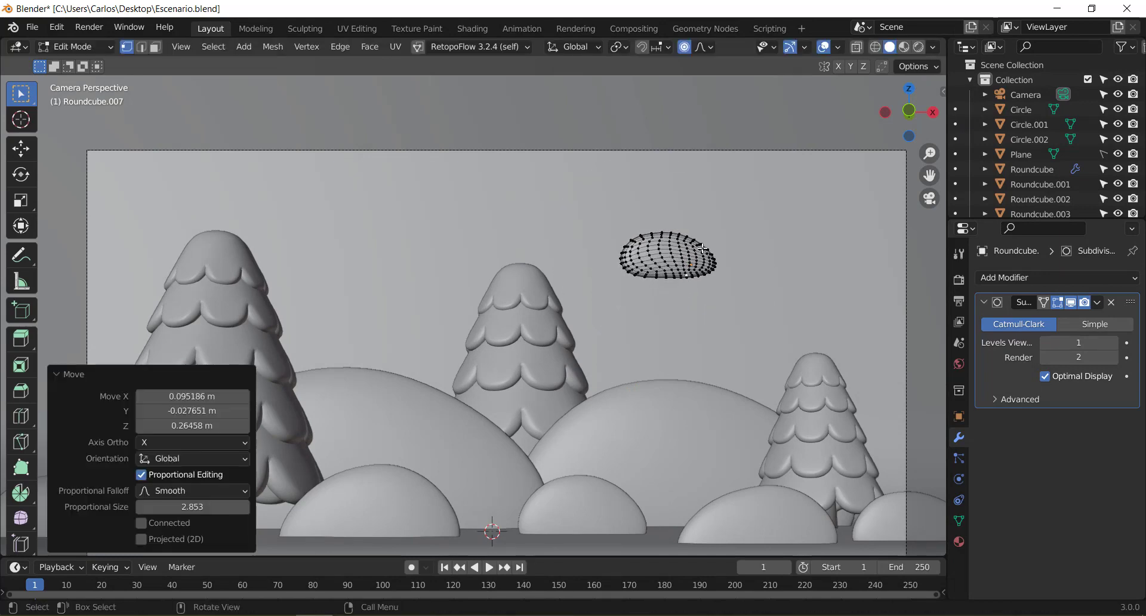
pyautogui.press('g')
pyautogui.click(707, 243)
pyautogui.press('Tab')
pyautogui.keyDown('shift'); pyautogui.moveTo(729, 308); pyautogui.dragTo(658, 353, button='middle'); pyautogui.keyUp('shift')
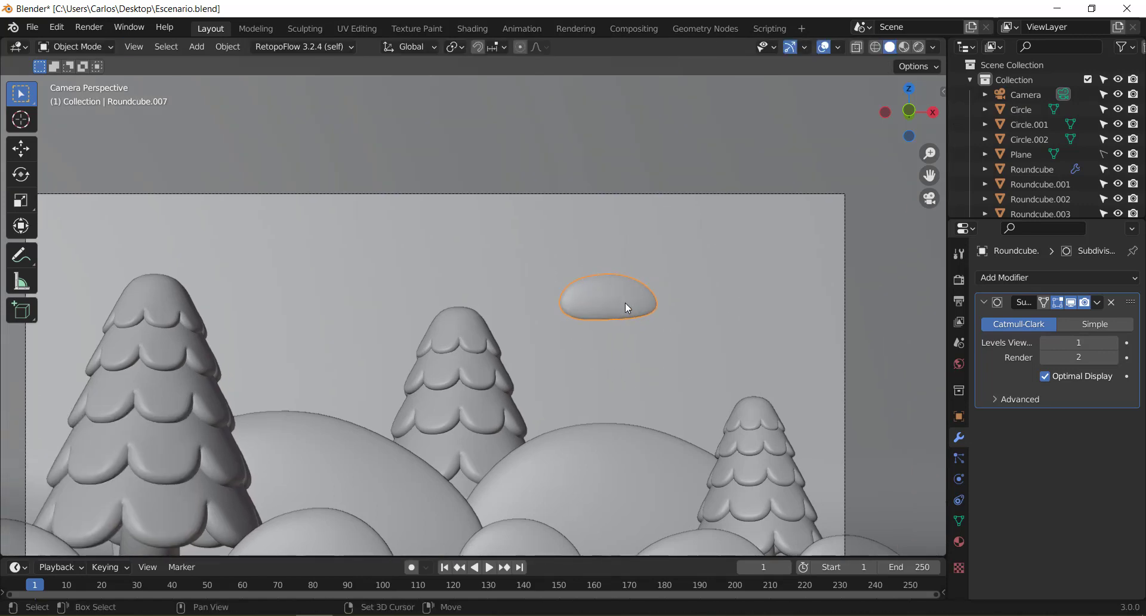
# Duplicate the cloud above the left tree and scale it to 1.473.
pyautogui.hotkey('shift', 'd')
pyautogui.click(270, 285)
pyautogui.press('s')
pyautogui.click(387, 290)
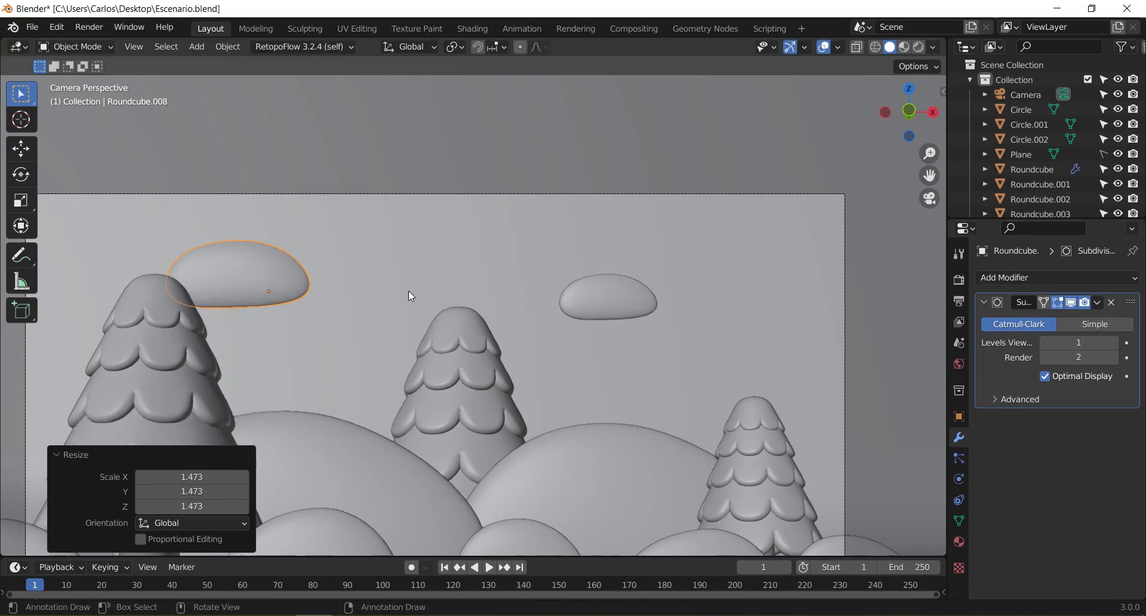
# Reshape the larger left cloud with two proportional vertex moves.
pyautogui.press('Tab')
pyautogui.press('g')
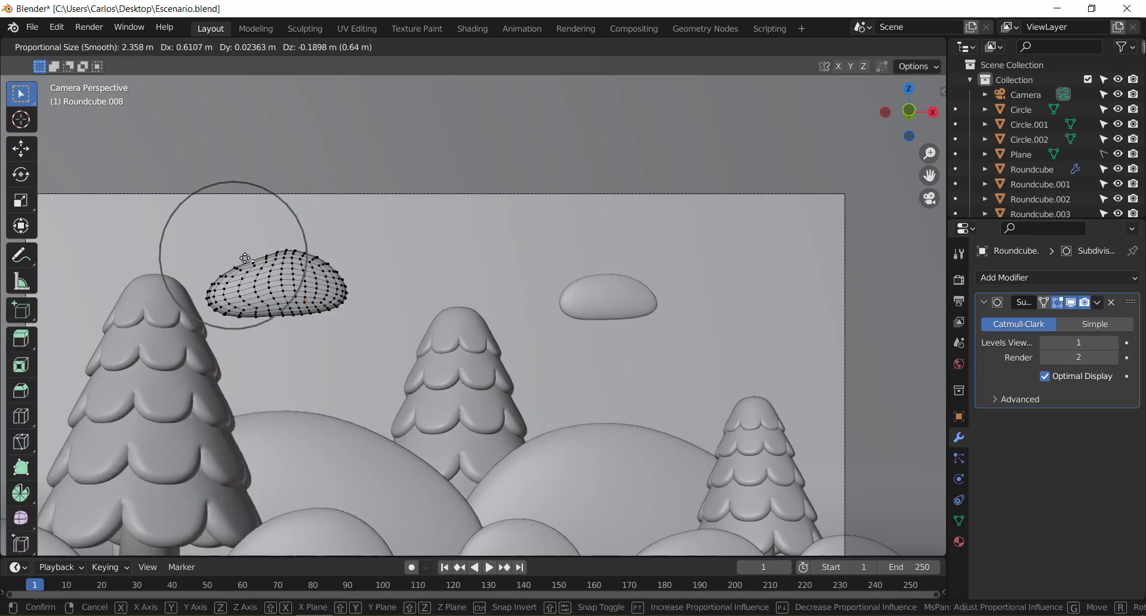
pyautogui.click(245, 258)
pyautogui.press('g')
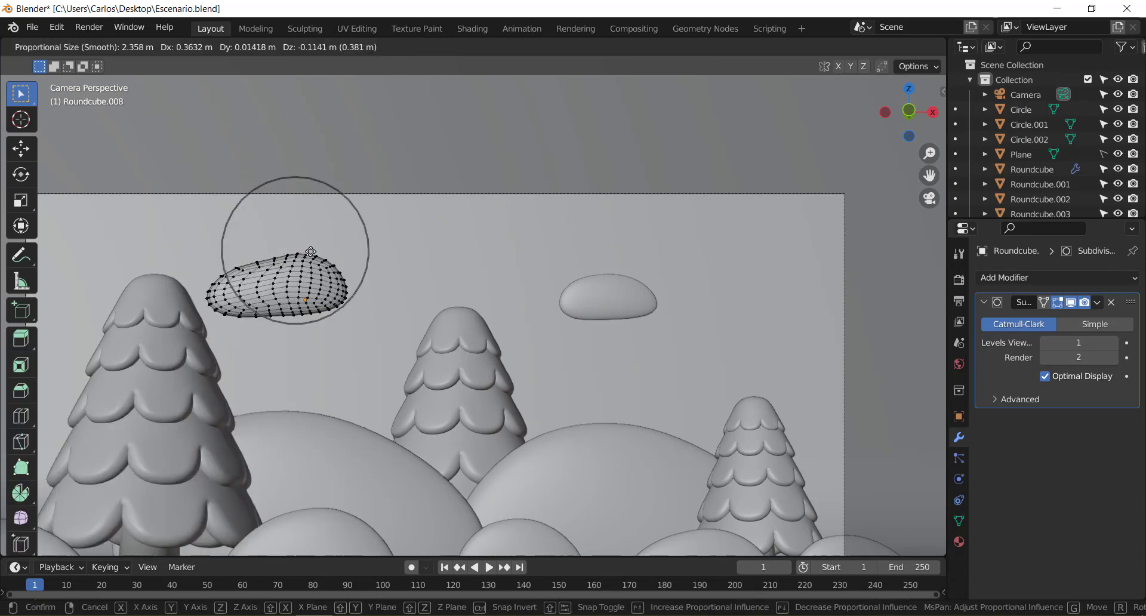
pyautogui.click(338, 277)
pyautogui.press('Tab')
pyautogui.scroll(-1, 396, 349)
pyautogui.scroll(-1, 397, 343)
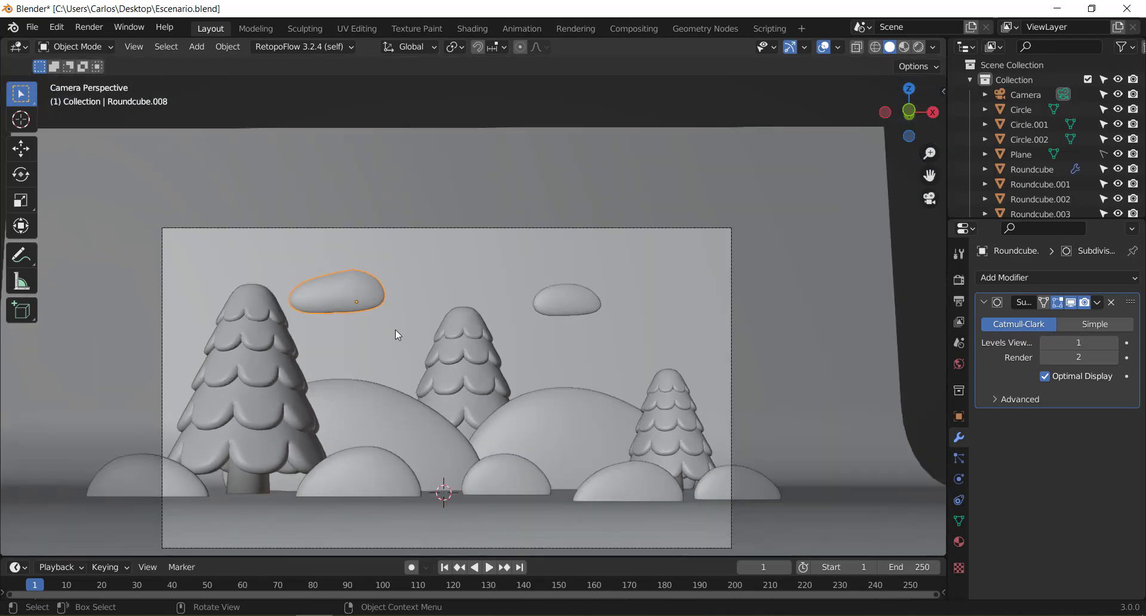
# Duplicate the left cloud into a third cloud on the right and reshape it.
pyautogui.hotkey('shift', 'd')
pyautogui.click(788, 366)
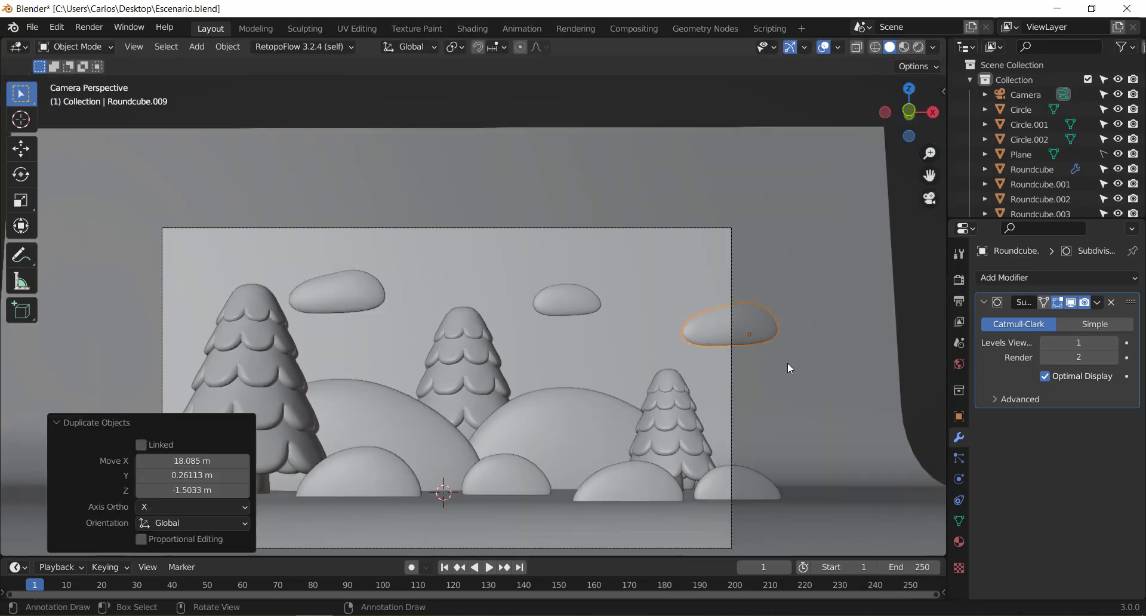
pyautogui.press('Tab')
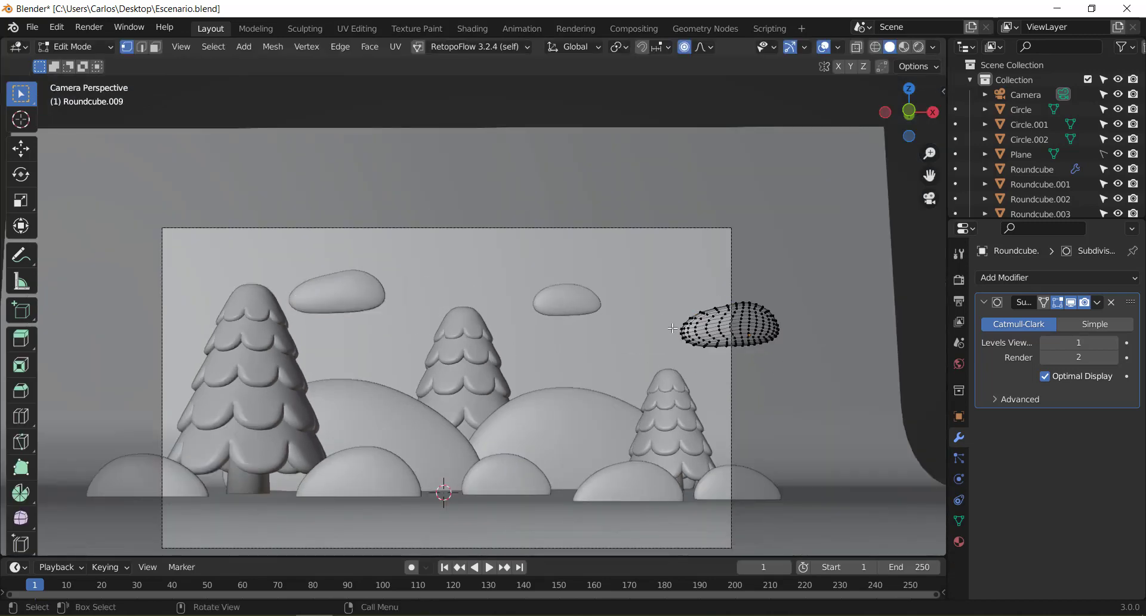
pyautogui.press('g')
pyautogui.click(702, 315)
pyautogui.press('g')
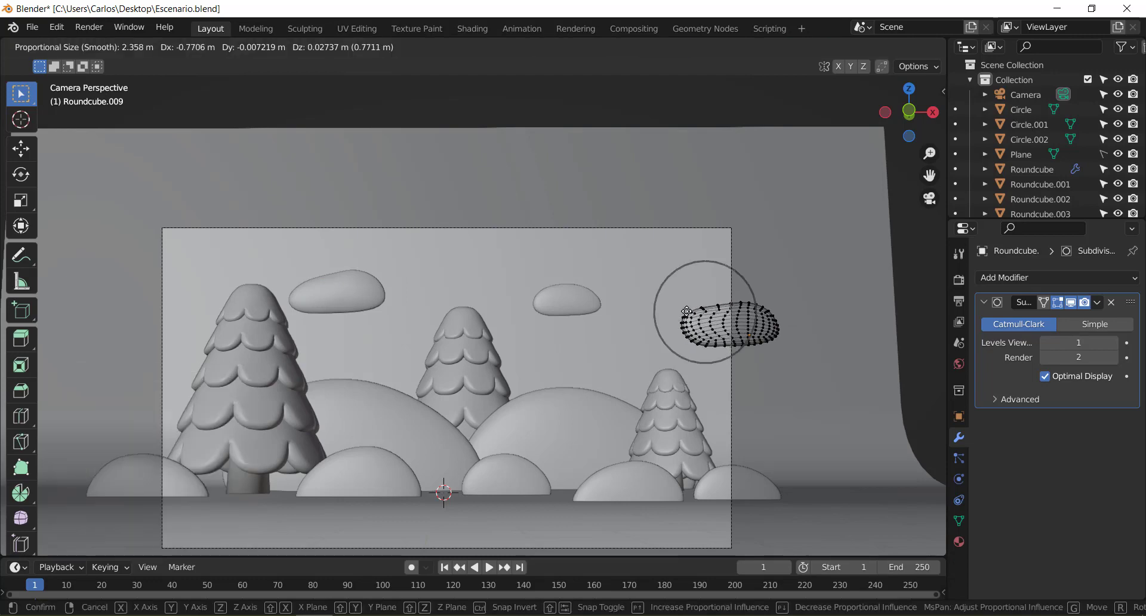
pyautogui.click(687, 311)
pyautogui.press('Tab')
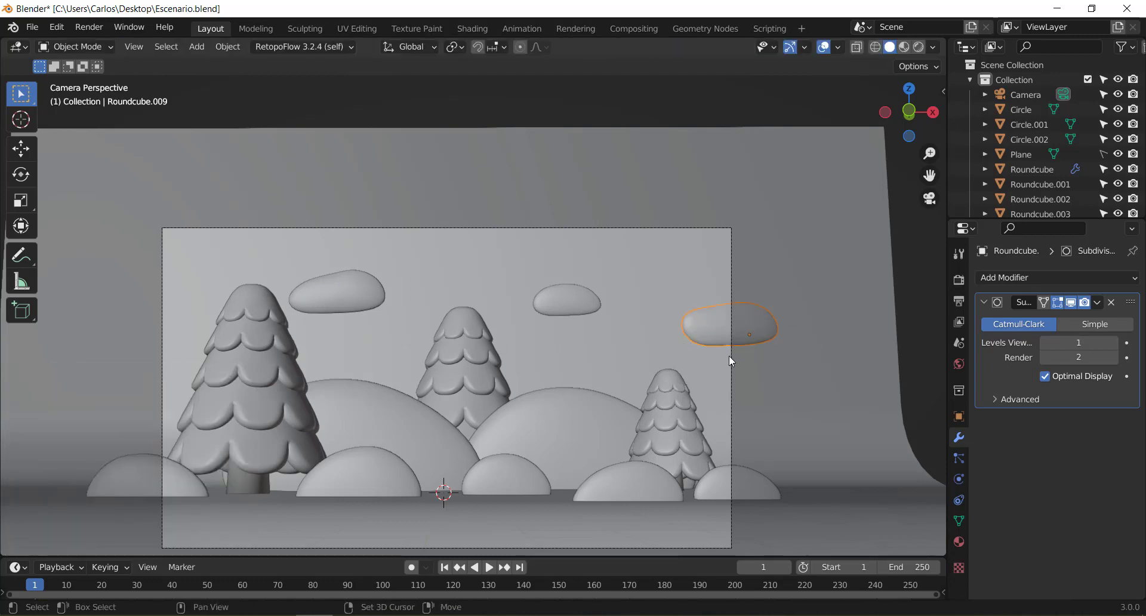
# Duplicate the cloud again as a fourth cloud at the far left.
pyautogui.hotkey('shift', 'd')
pyautogui.click(141, 343)
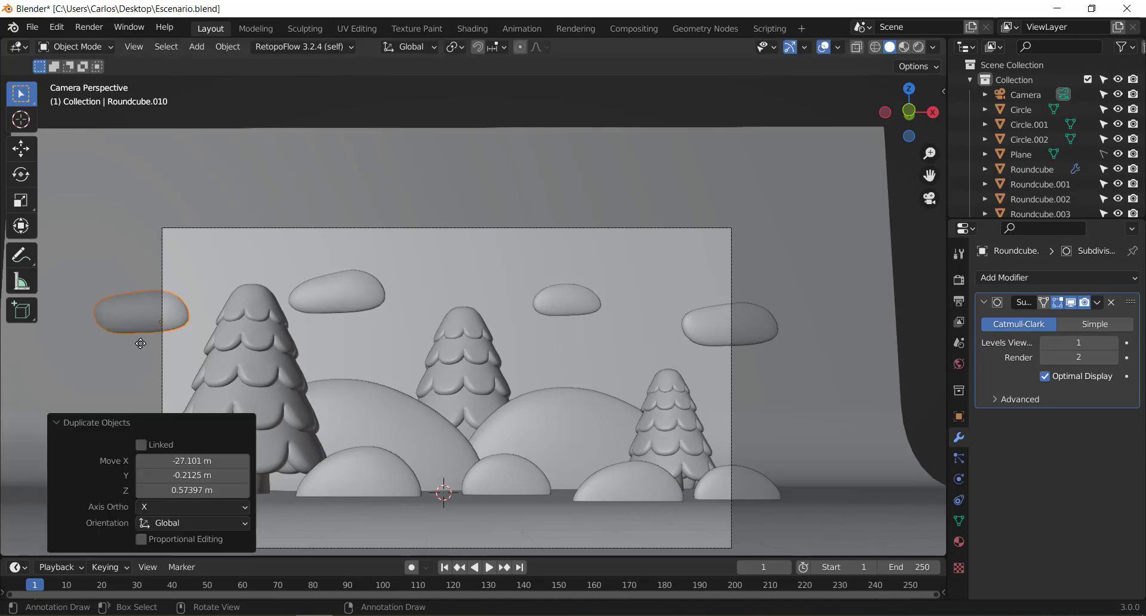
pyautogui.moveTo(341, 295)
pyautogui.mouseDown(button='middle')
pyautogui.moveTo(445, 306)
pyautogui.moveTo(501, 337)
pyautogui.moveTo(431, 288)
pyautogui.mouseUp(button='middle')
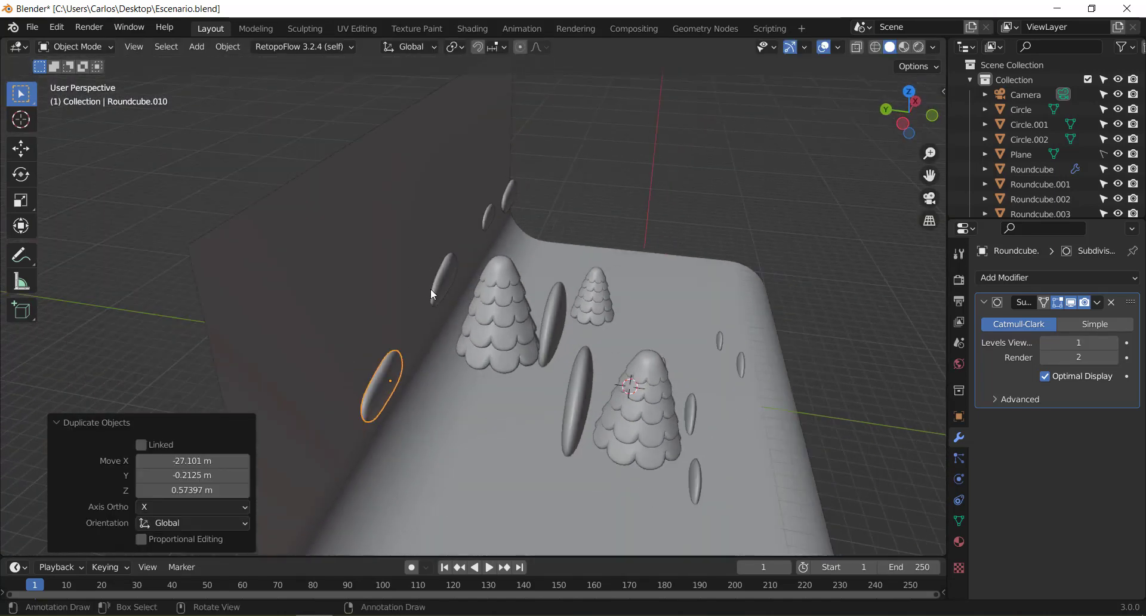
# Adjust the depth of clouds Roundcube.008, Roundcube.009 and Roundcube.010 along Y.
pyautogui.click(445, 296)
pyautogui.press('g')
pyautogui.press('y')
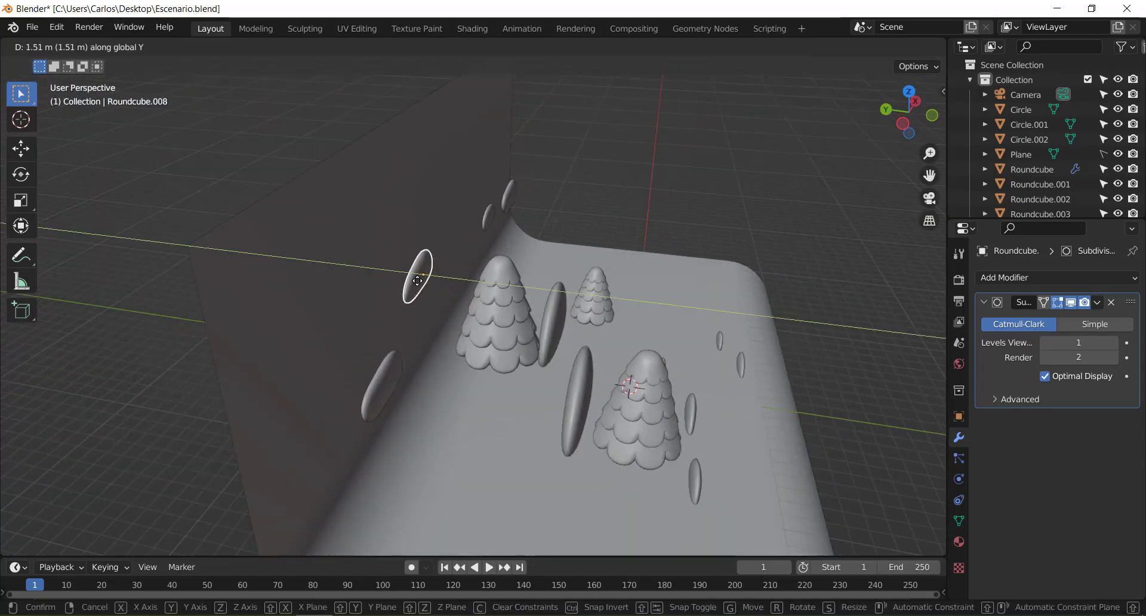
pyautogui.click(460, 238)
pyautogui.click(513, 188)
pyautogui.press('g')
pyautogui.press('y')
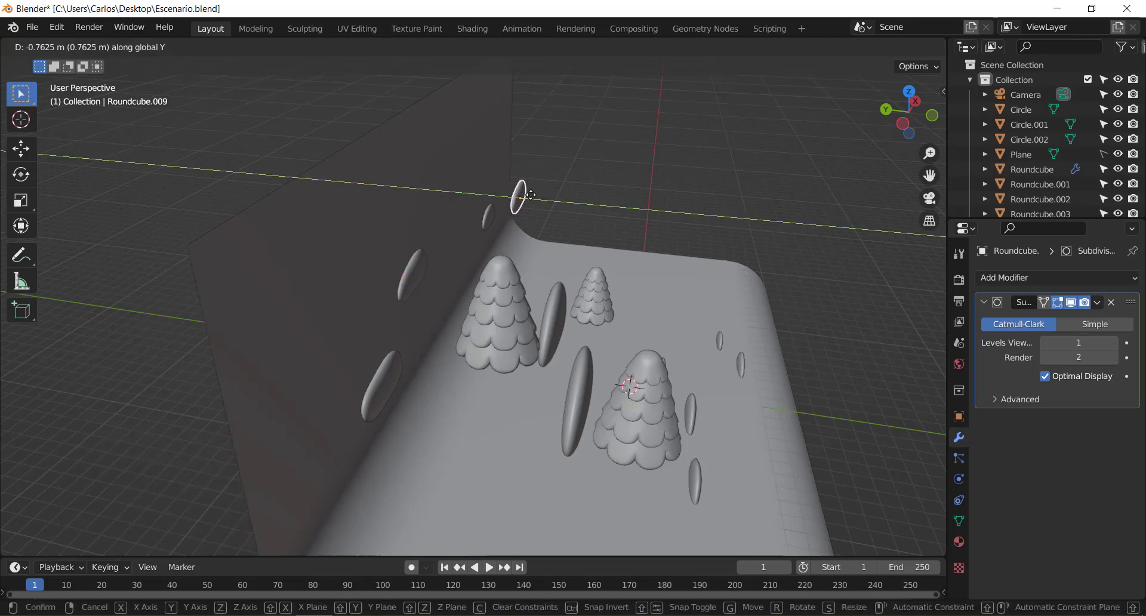
pyautogui.click(553, 206)
pyautogui.click(382, 385)
pyautogui.press('g')
pyautogui.press('y')
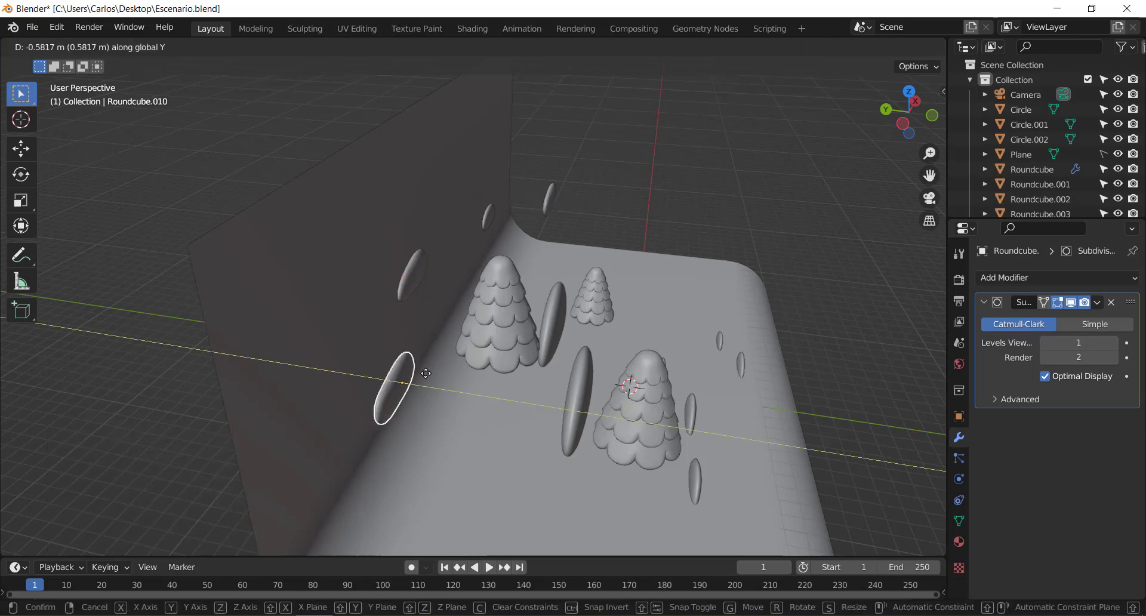
pyautogui.click(467, 394)
# In camera view, slide the far-left cloud right along X and nudge two clouds higher and right.
pyautogui.press('KP_0')
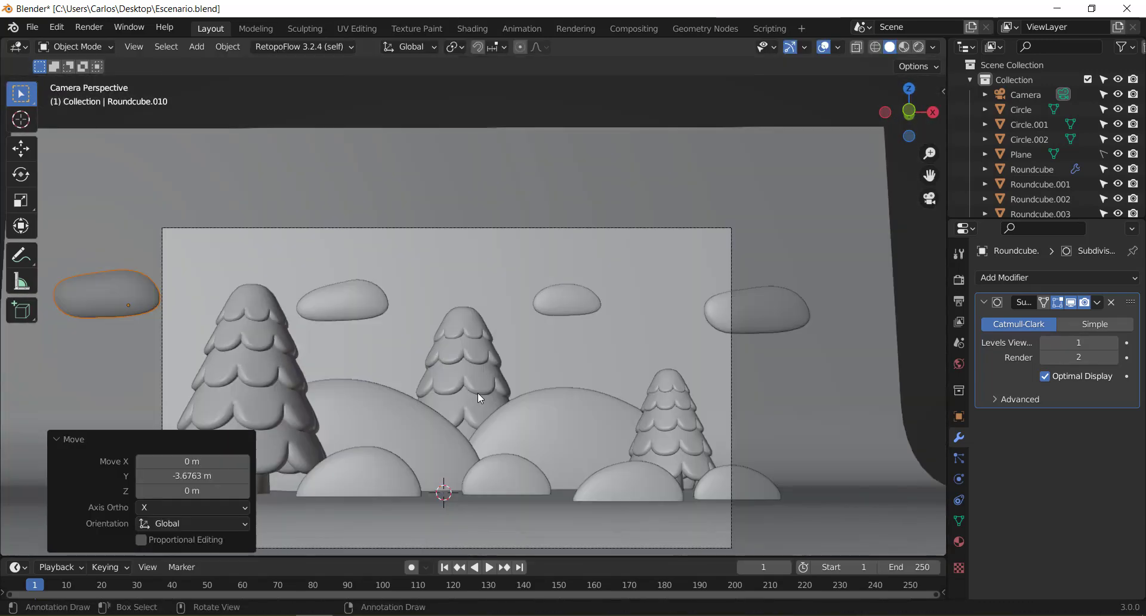
pyautogui.press('g')
pyautogui.press('x')
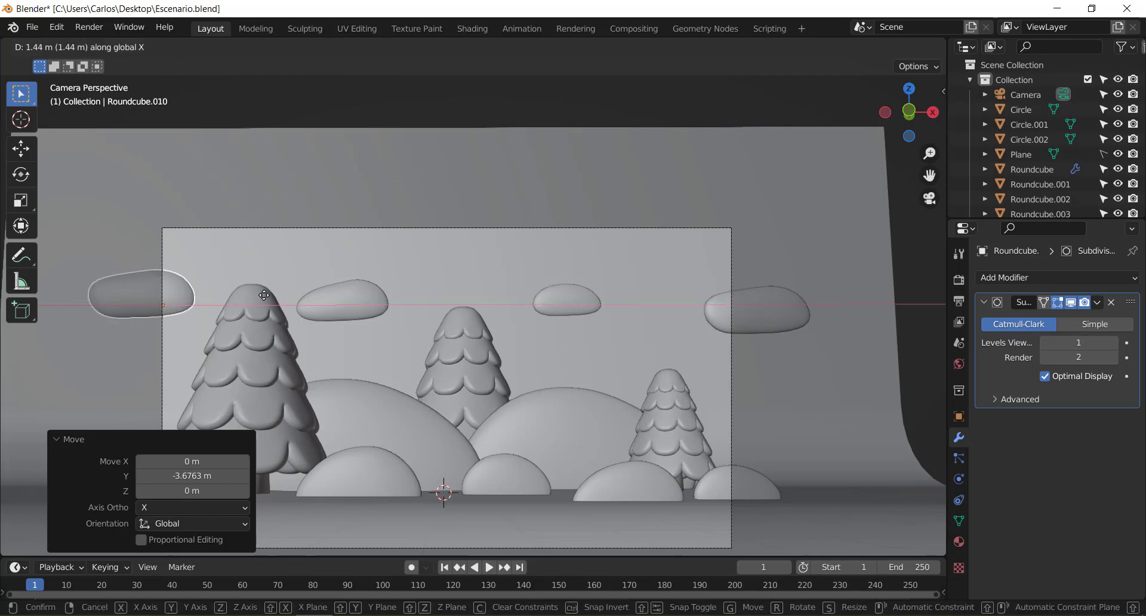
pyautogui.click(790, 308)
pyautogui.click(578, 302)
pyautogui.press('g')
pyautogui.click(593, 294)
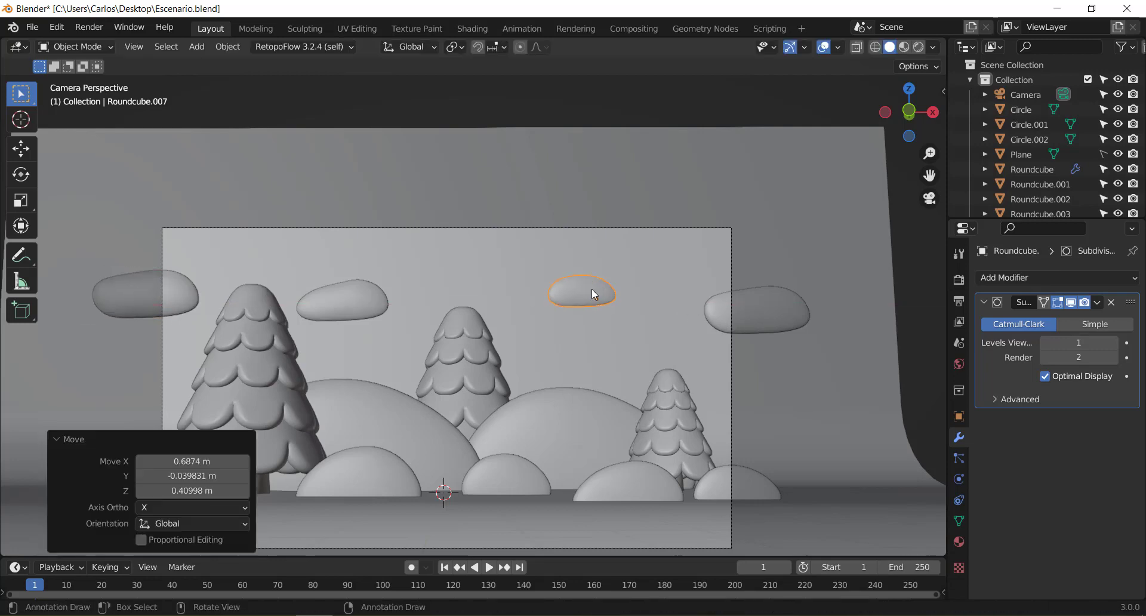
pyautogui.click(367, 296)
pyautogui.press('g')
pyautogui.click(393, 291)
pyautogui.moveTo(435, 325)
pyautogui.keyDown('shift'); pyautogui.mouseDown(button='middle')
pyautogui.moveTo(592, 216)
pyautogui.moveTo(567, 258)
pyautogui.mouseUp(button='middle'); pyautogui.keyUp('shift')
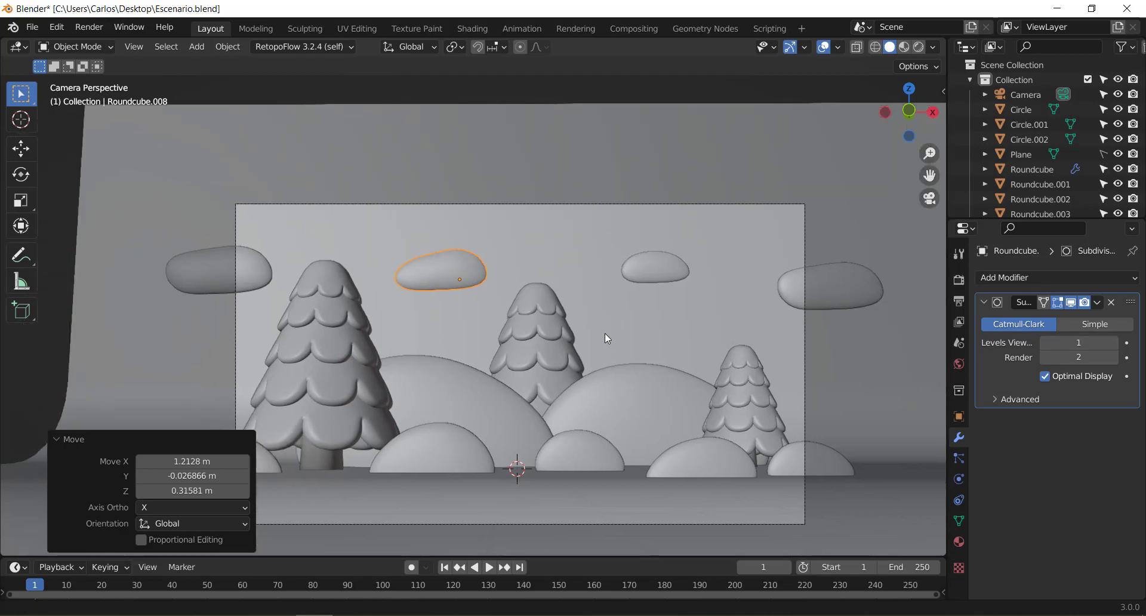
pyautogui.click(567, 258)
pyautogui.keyDown('shift'); pyautogui.moveTo(565, 186); pyautogui.dragTo(586, 292, button='middle'); pyautogui.keyUp('shift')
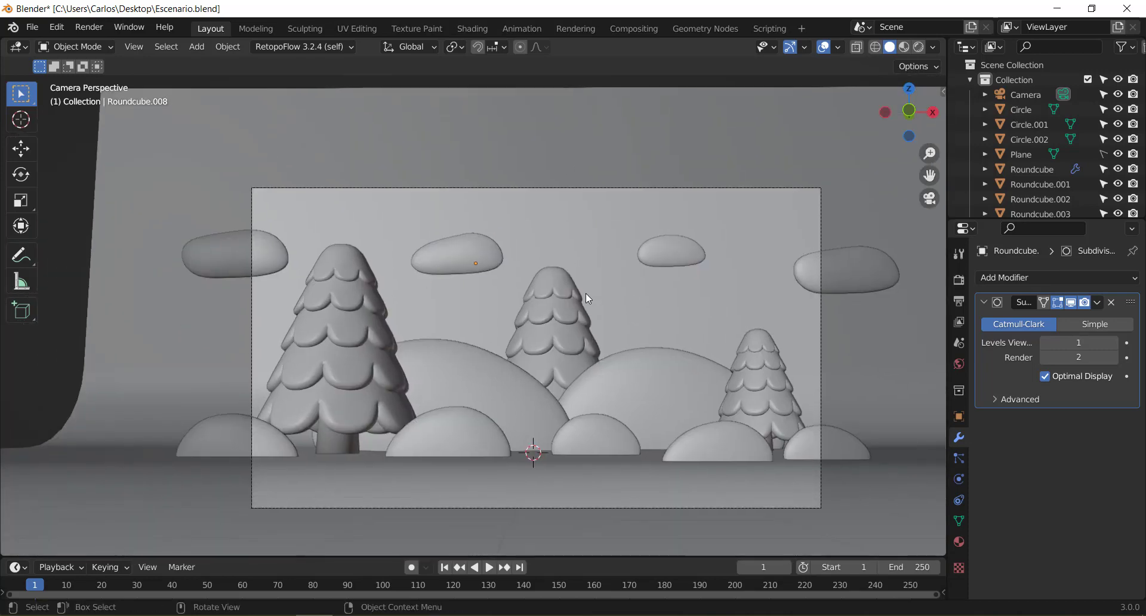
# Save the scene as Escenario.blend.
pyautogui.click(34, 27)
pyautogui.click(81, 127)
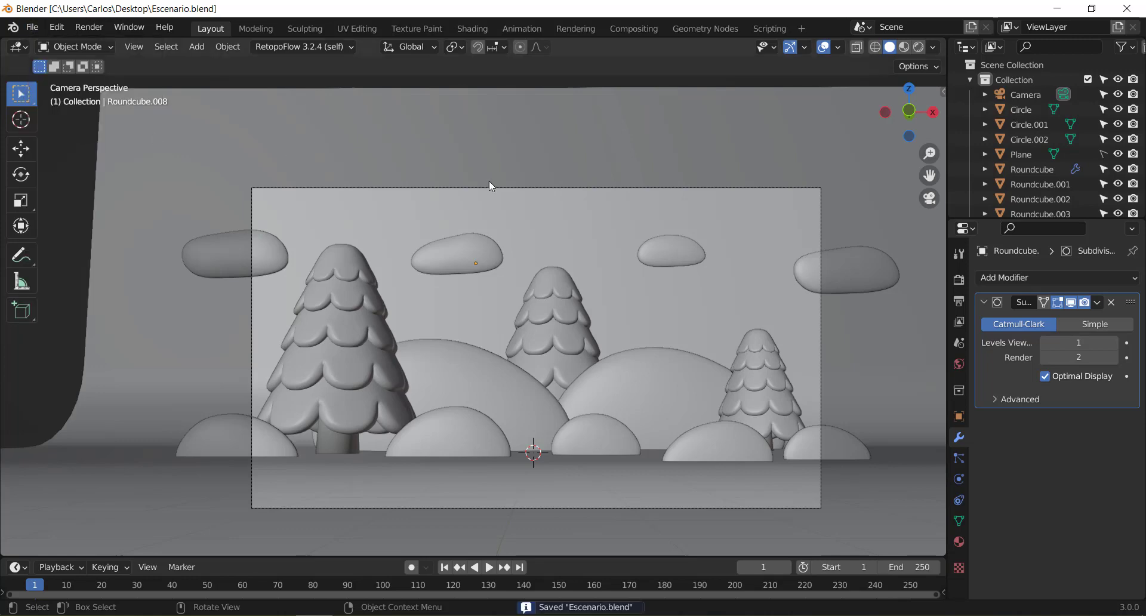
pyautogui.scroll(-2, 578, 275)
# Switch the viewport to Material Preview shading.
pyautogui.press('z')
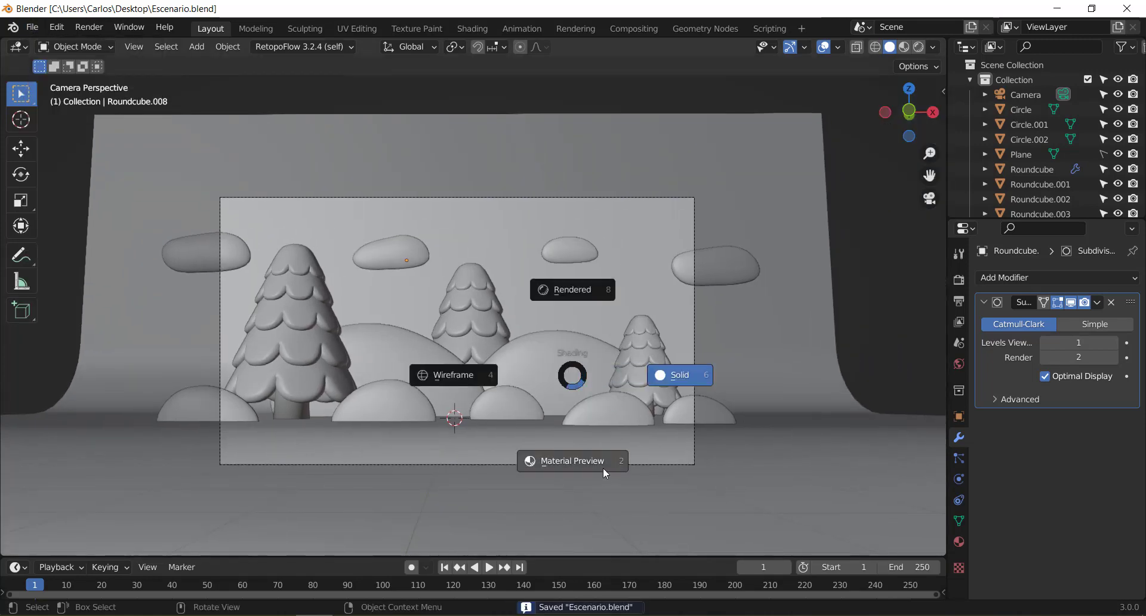
pyautogui.click(602, 468)
pyautogui.press('z')
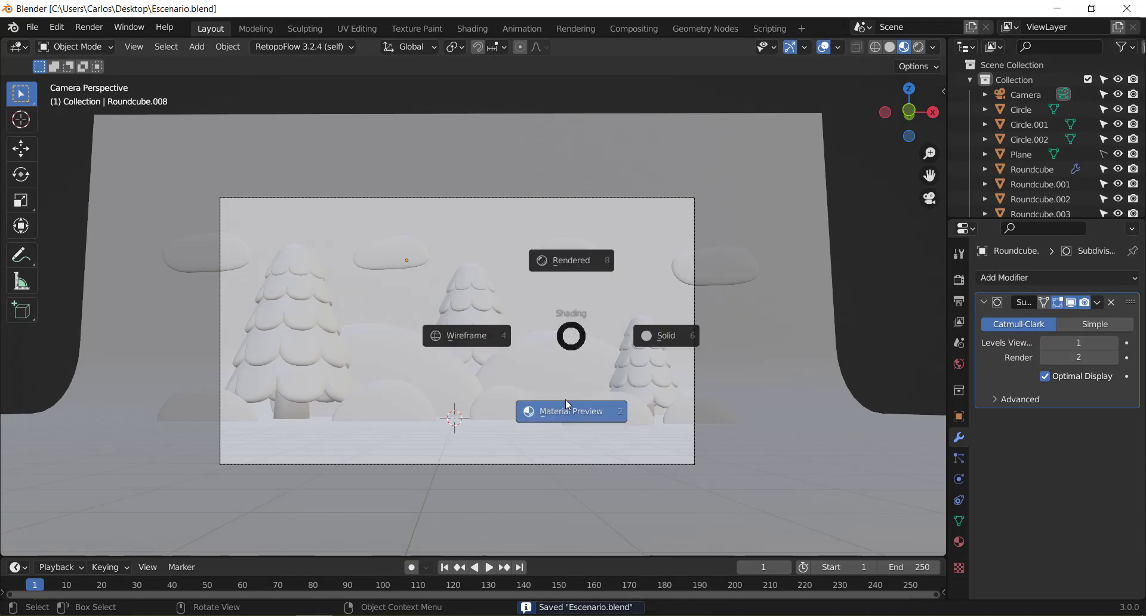
pyautogui.click(566, 417)
pyautogui.keyDown('shift'); pyautogui.moveTo(572, 394); pyautogui.dragTo(602, 401, button='middle'); pyautogui.keyUp('shift')
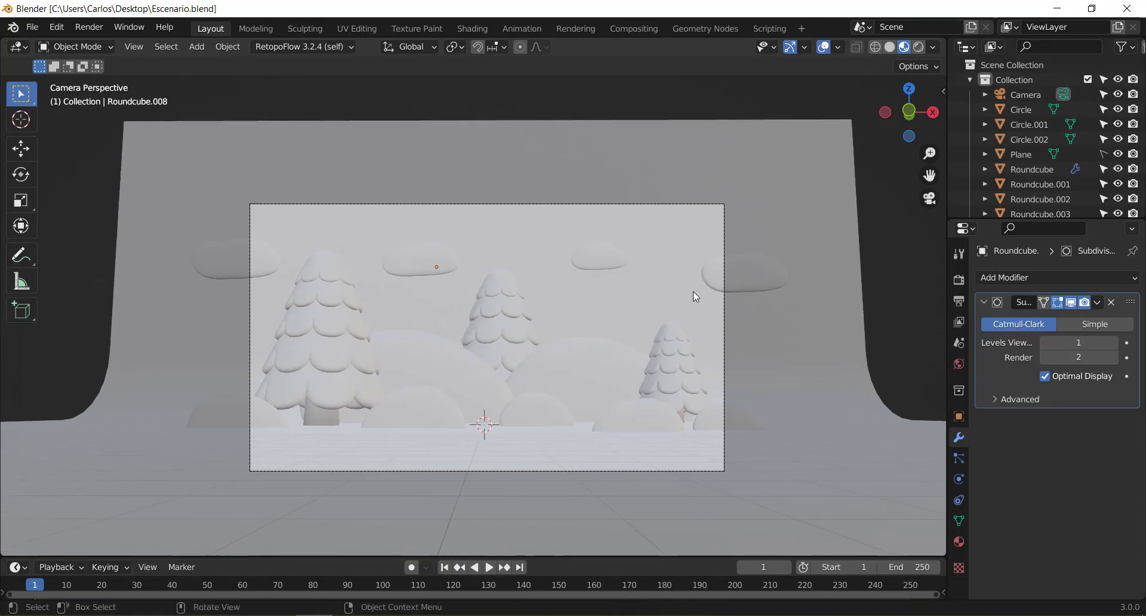
# Make the Camera unselectable in the viewport via the Outliner.
pyautogui.click(721, 281)
pyautogui.click(705, 278)
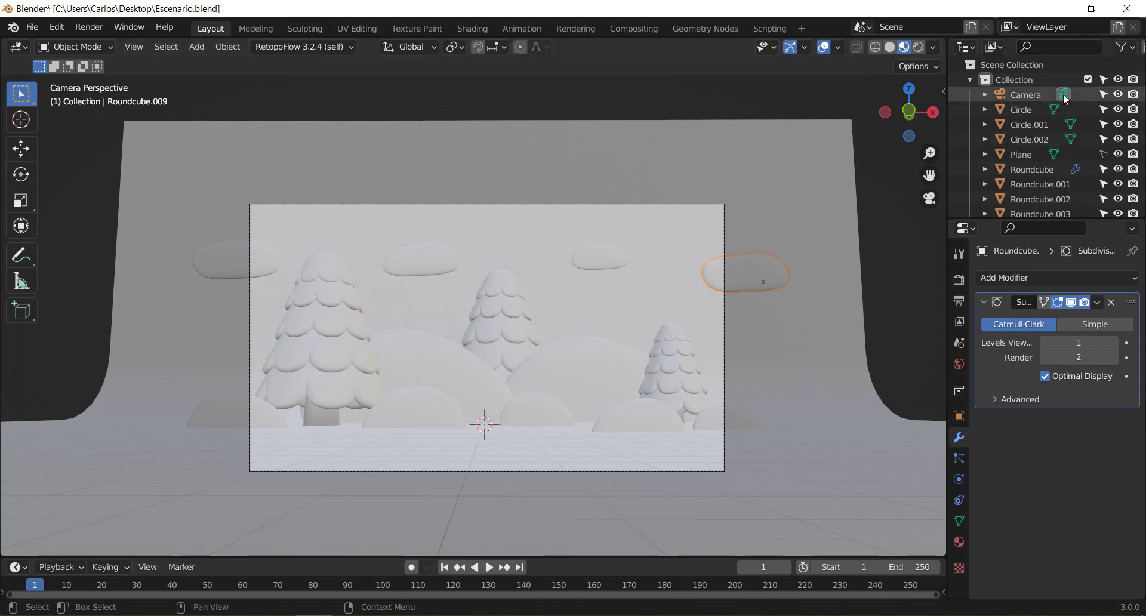
pyautogui.click(1111, 96)
pyautogui.scroll(2, 528, 298)
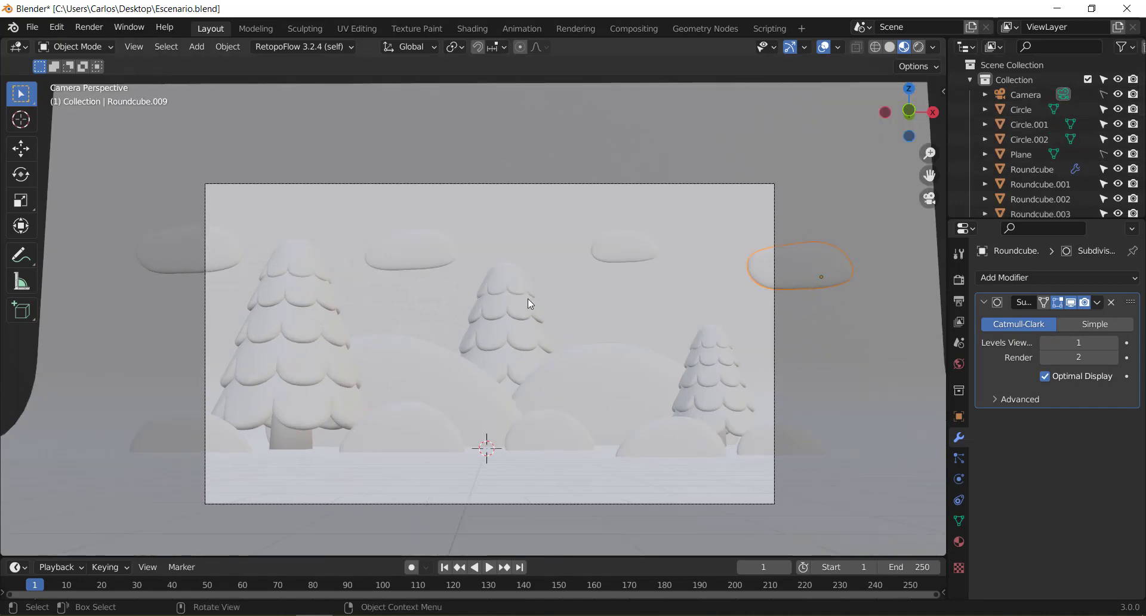
pyautogui.keyDown('shift'); pyautogui.moveTo(613, 336); pyautogui.dragTo(595, 336, button='middle'); pyautogui.keyUp('shift')
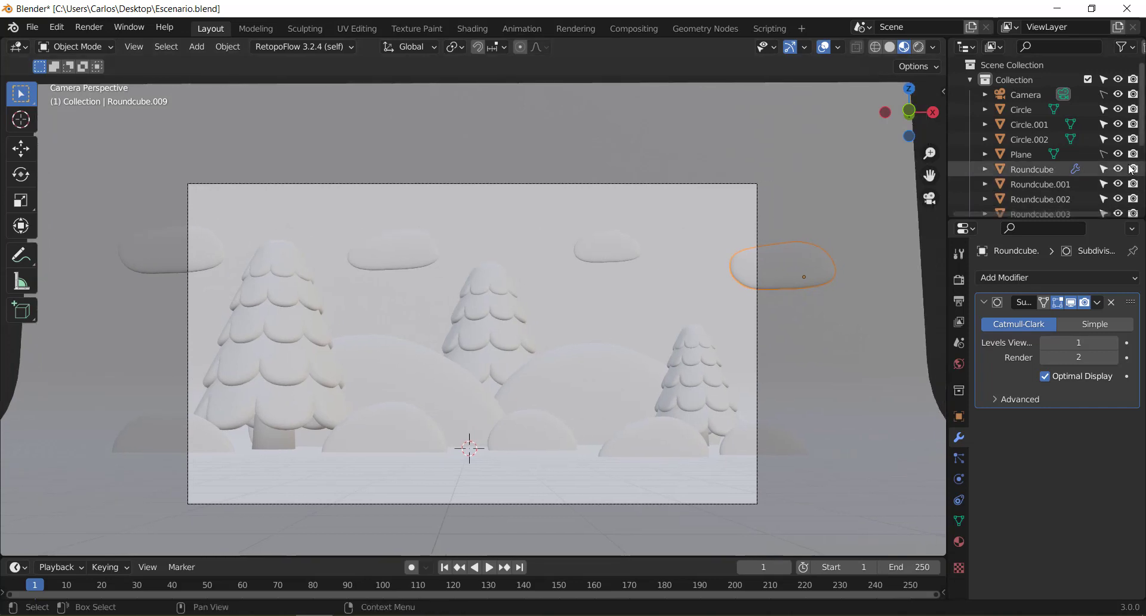
# Give the right-centre cloud a new white material named Blanco.
pyautogui.click(621, 257)
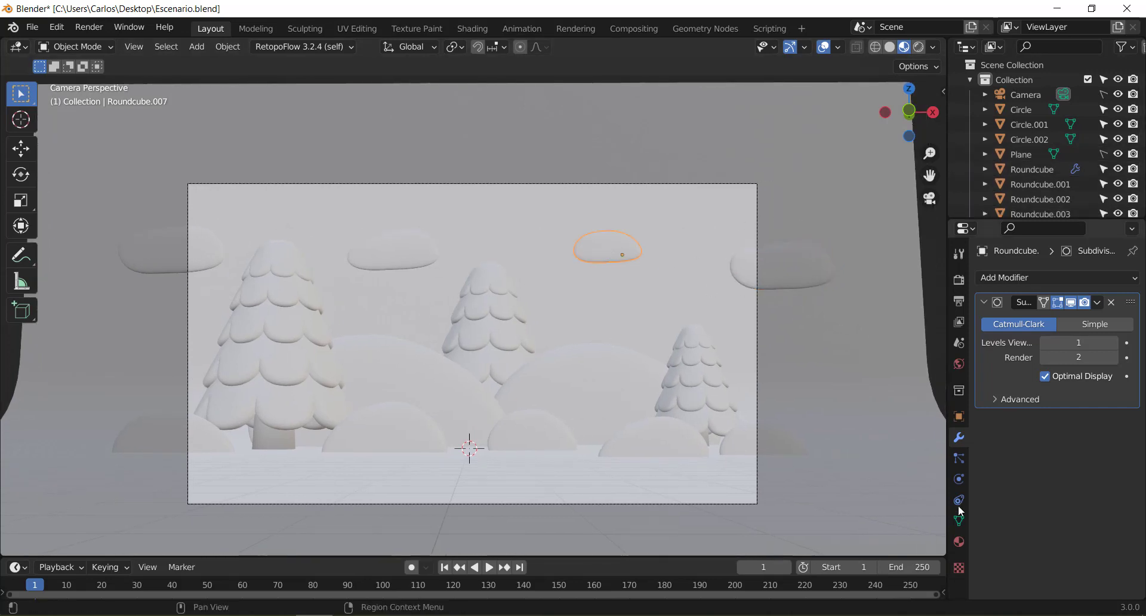
pyautogui.click(959, 543)
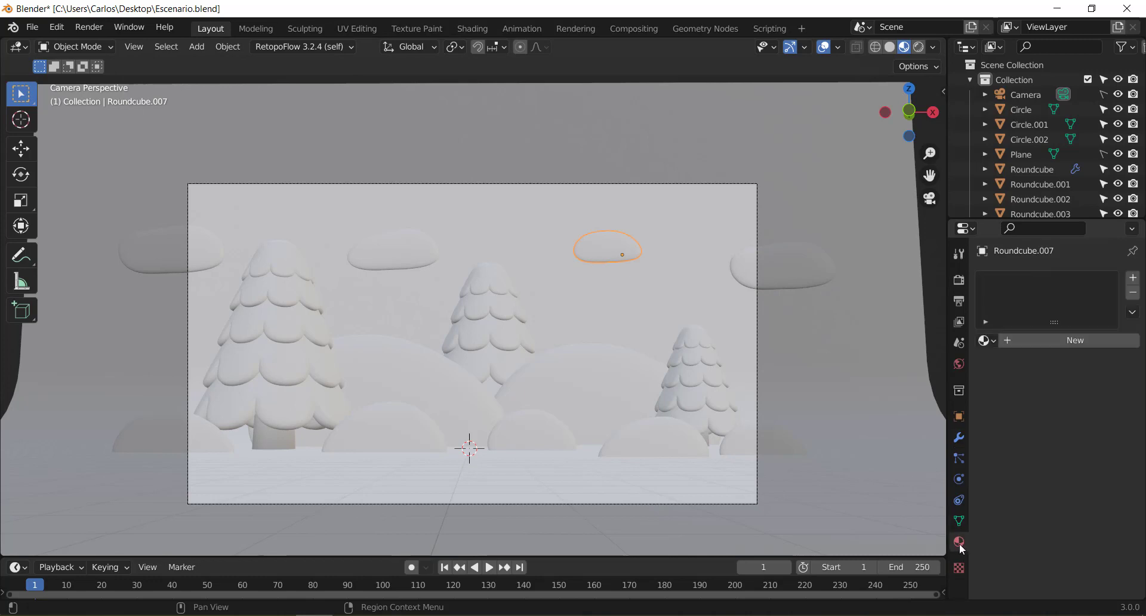
pyautogui.click(1073, 344)
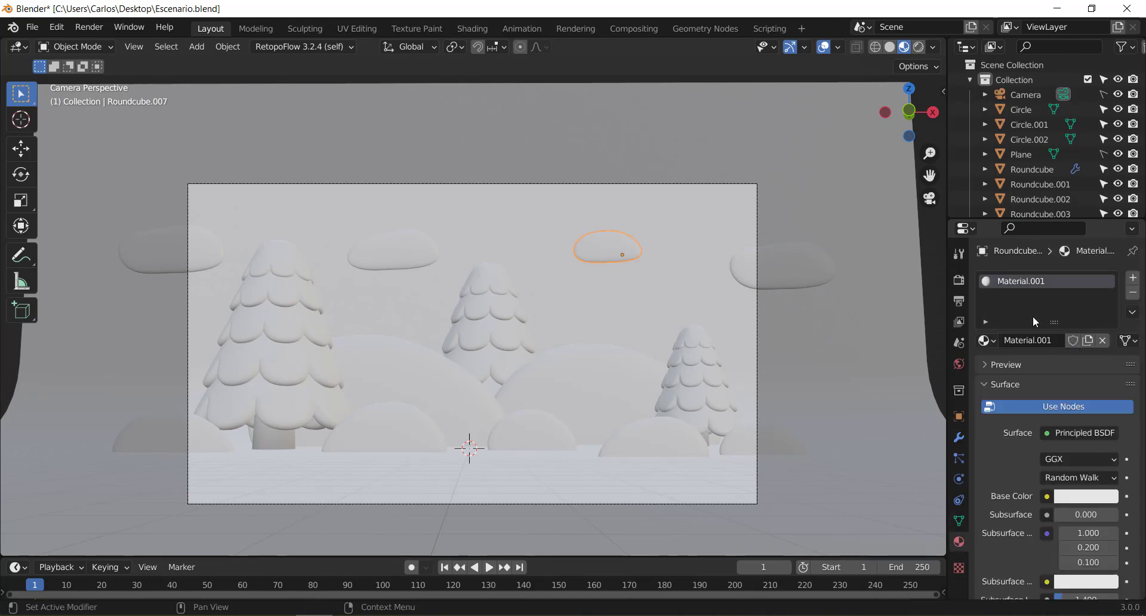
pyautogui.click(1075, 495)
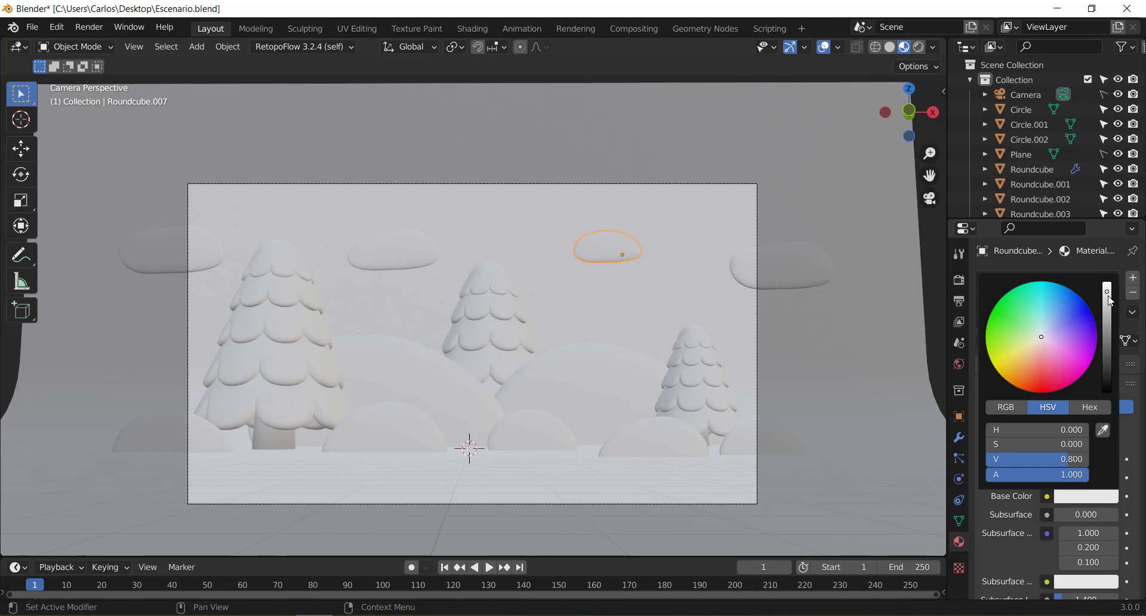
pyautogui.moveTo(1108, 300); pyautogui.dragTo(1108, 286)
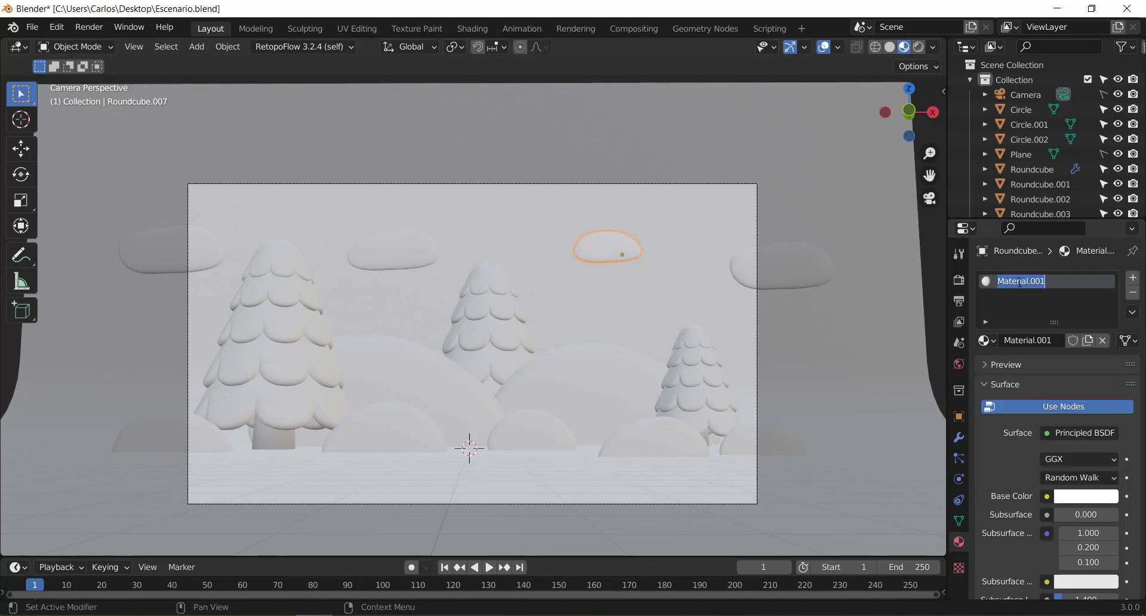
pyautogui.write('Blanco')
pyautogui.press('Return')
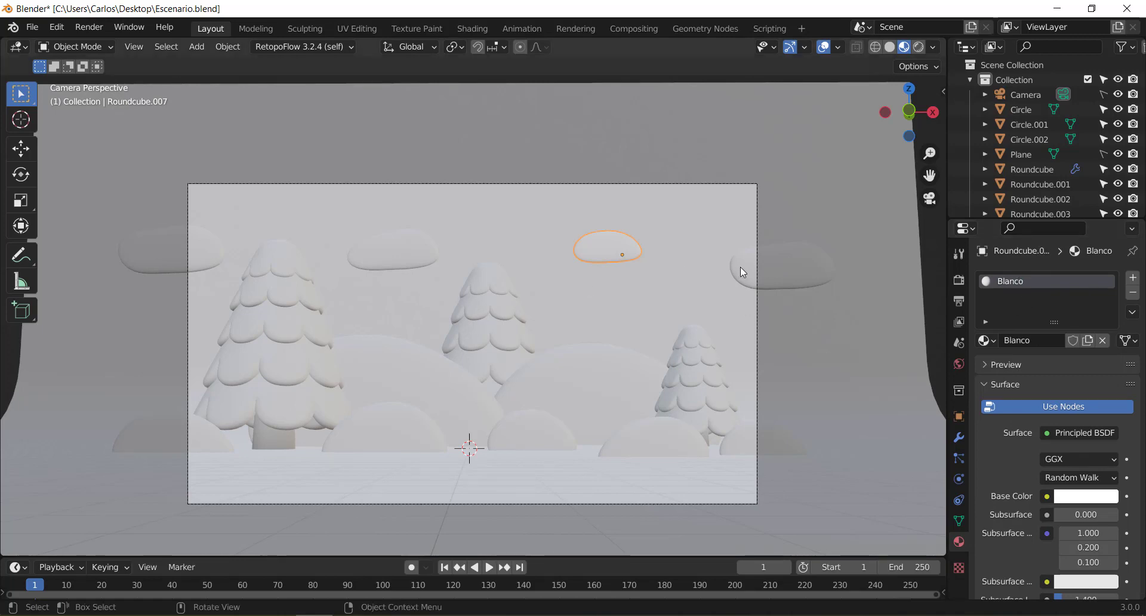
# Link the Blanco material from the active cloud to the other three clouds.
pyautogui.click(743, 272)
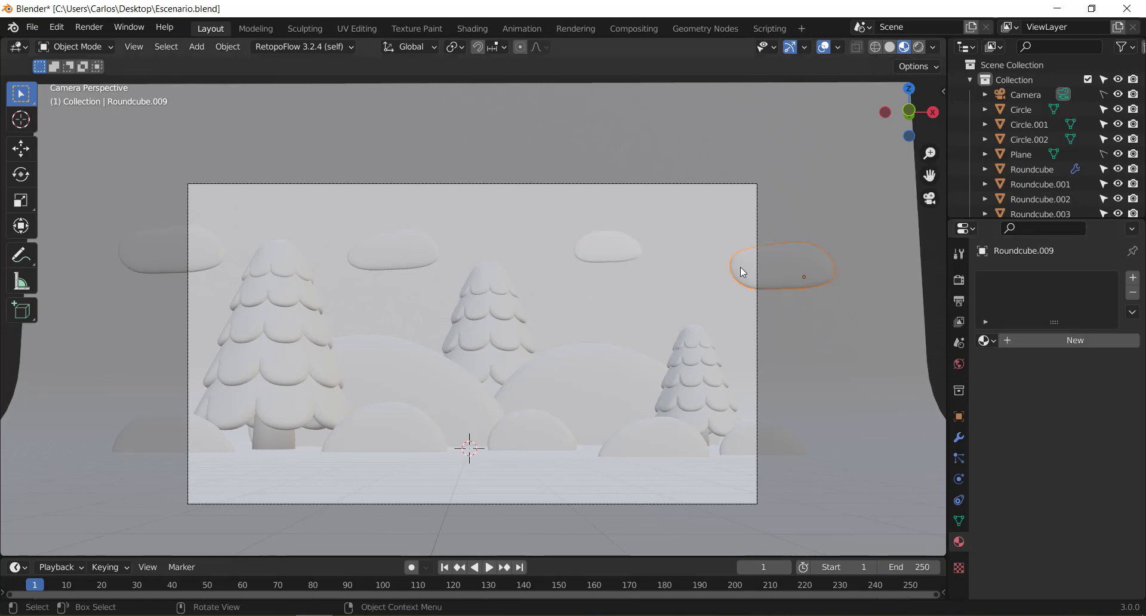
pyautogui.keyDown('shift'); pyautogui.click(415, 249); pyautogui.keyUp('shift')
pyautogui.keyDown('shift'); pyautogui.click(210, 250); pyautogui.keyUp('shift')
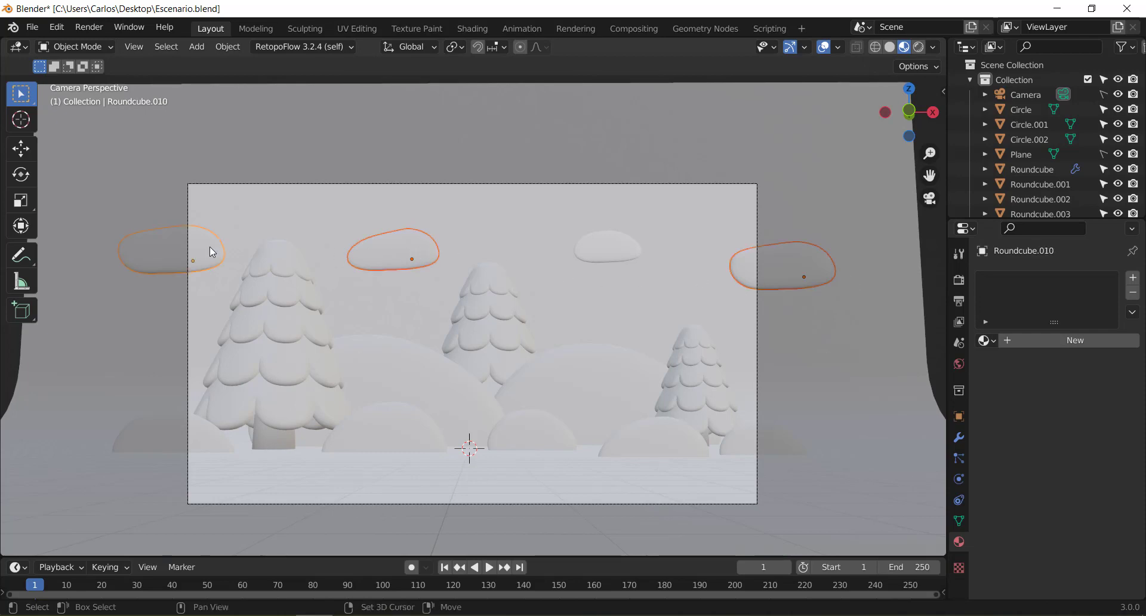
pyautogui.keyDown('shift'); pyautogui.click(592, 247); pyautogui.keyUp('shift')
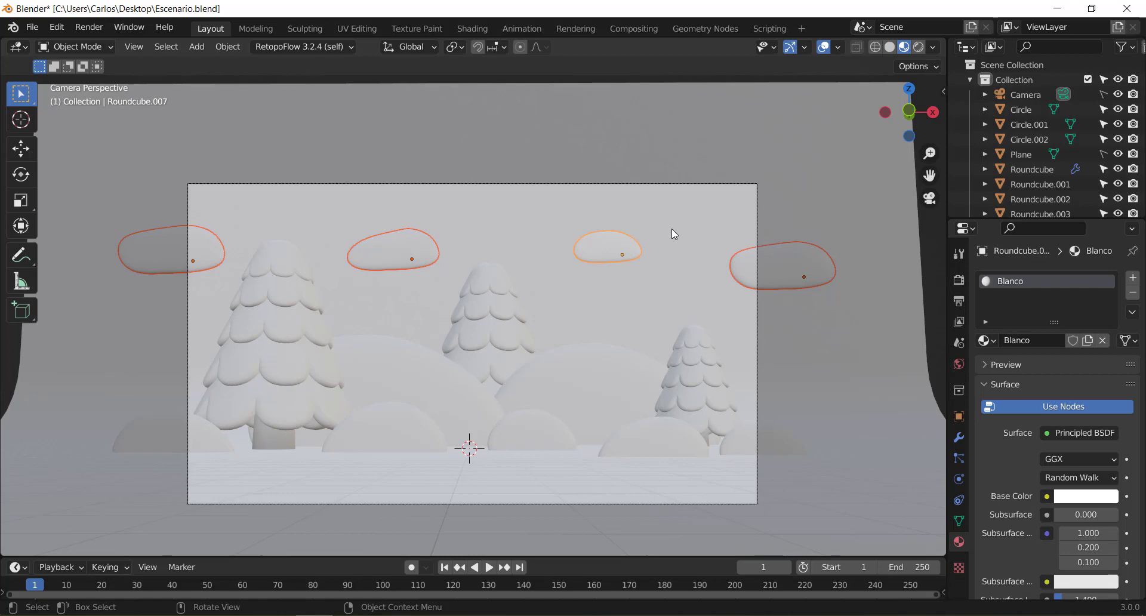
pyautogui.hotkey('ctrl', 'l')
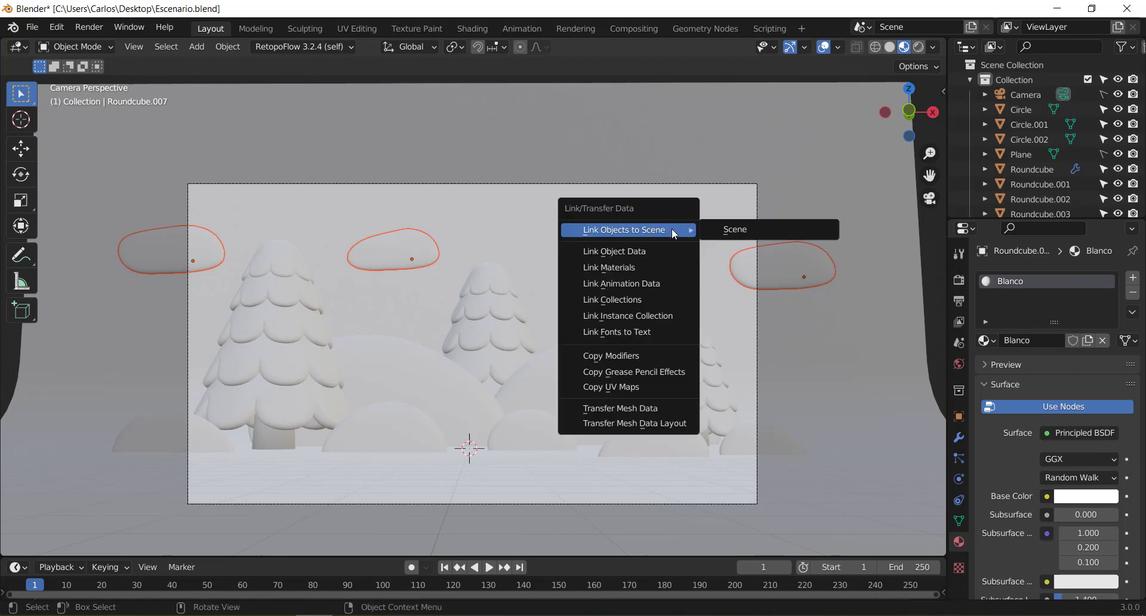
pyautogui.click(623, 267)
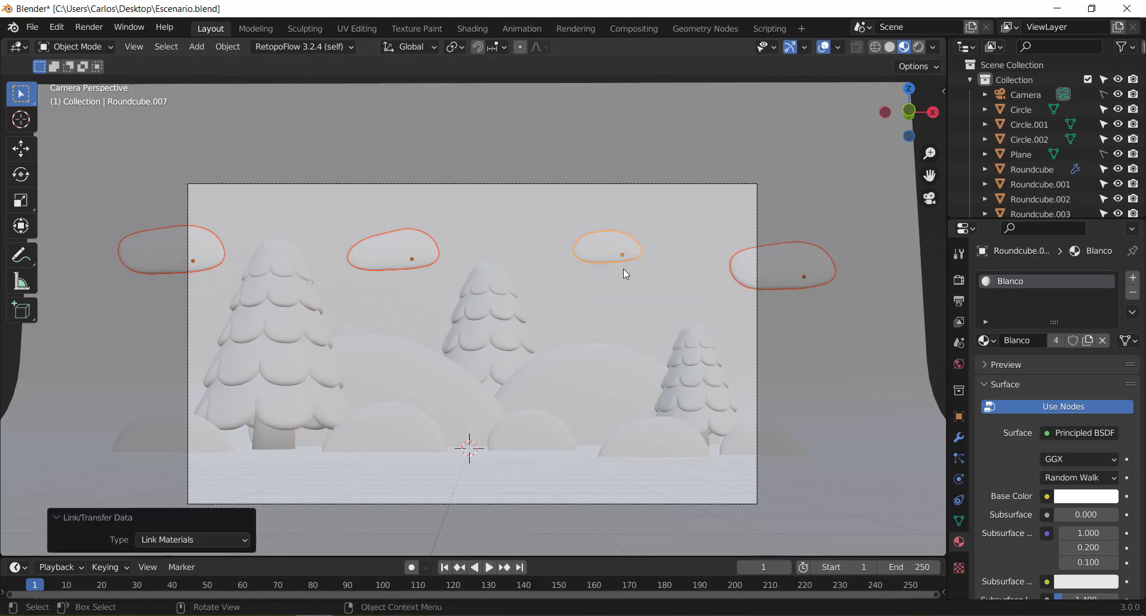
# Select each cloud in turn to confirm it uses Blanco.
pyautogui.hotkey('alt', 'a')
pyautogui.click(411, 251)
pyautogui.click(807, 268)
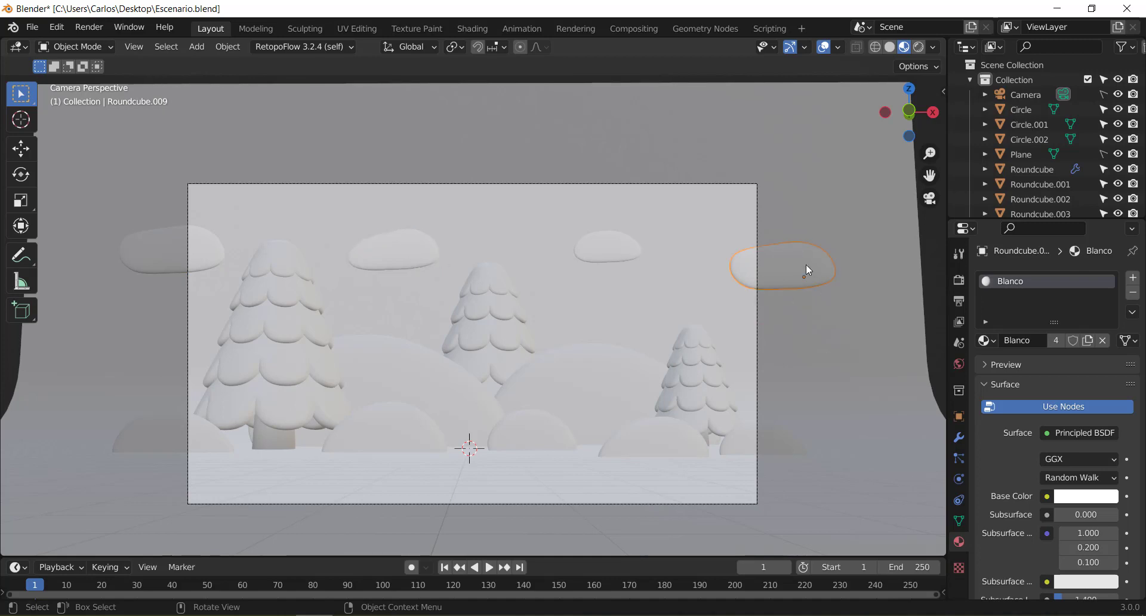
pyautogui.click(191, 248)
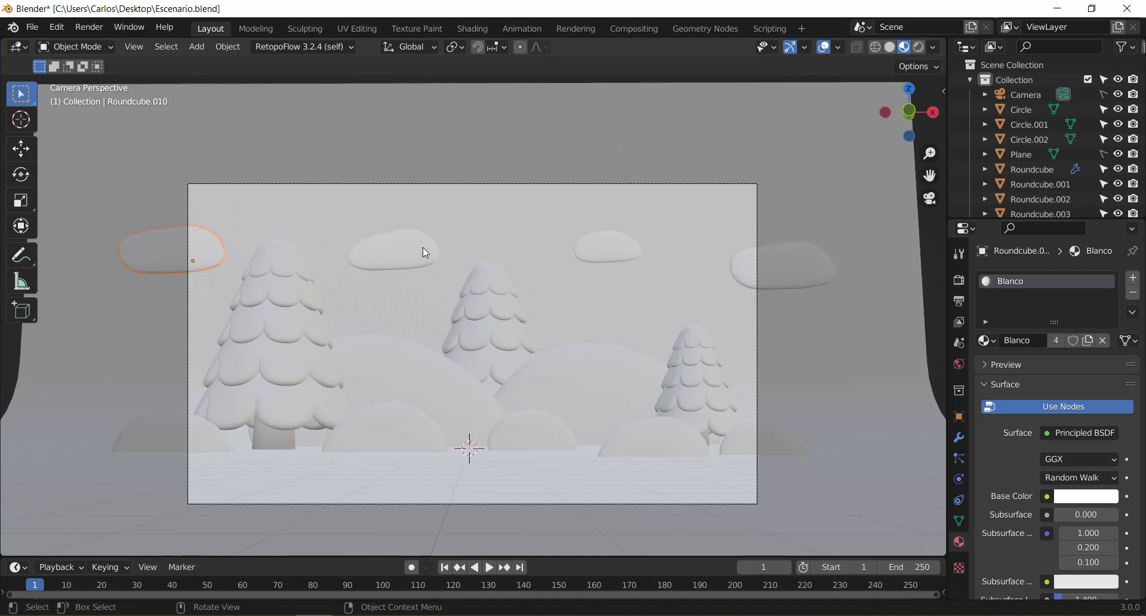
pyautogui.click(613, 251)
# Give the left hill a new material with a light green base colour.
pyautogui.click(502, 316)
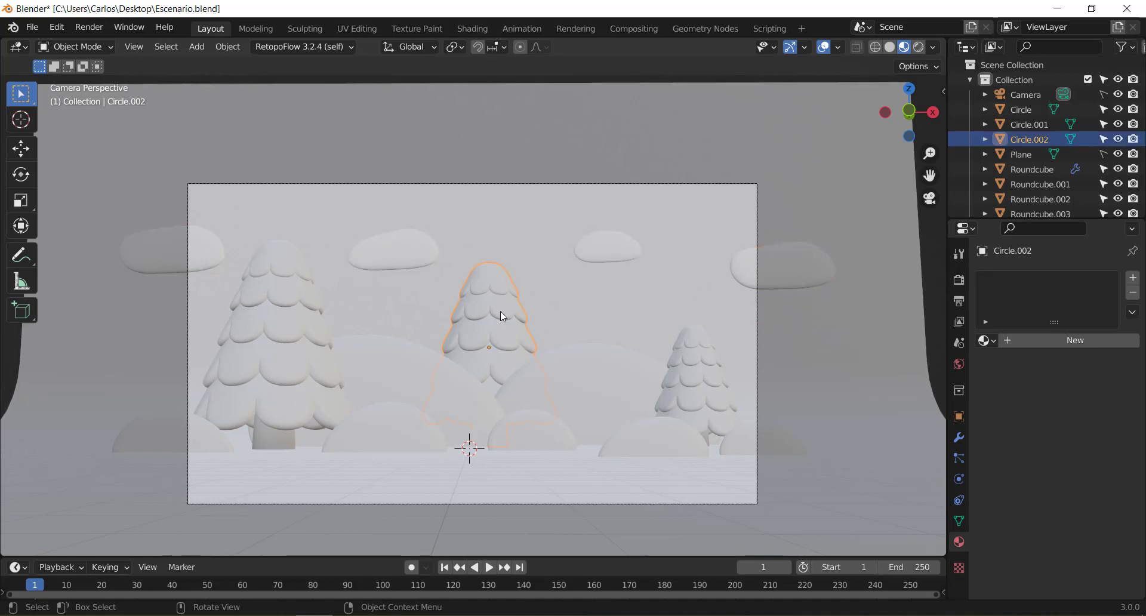
pyautogui.click(395, 393)
pyautogui.click(583, 389)
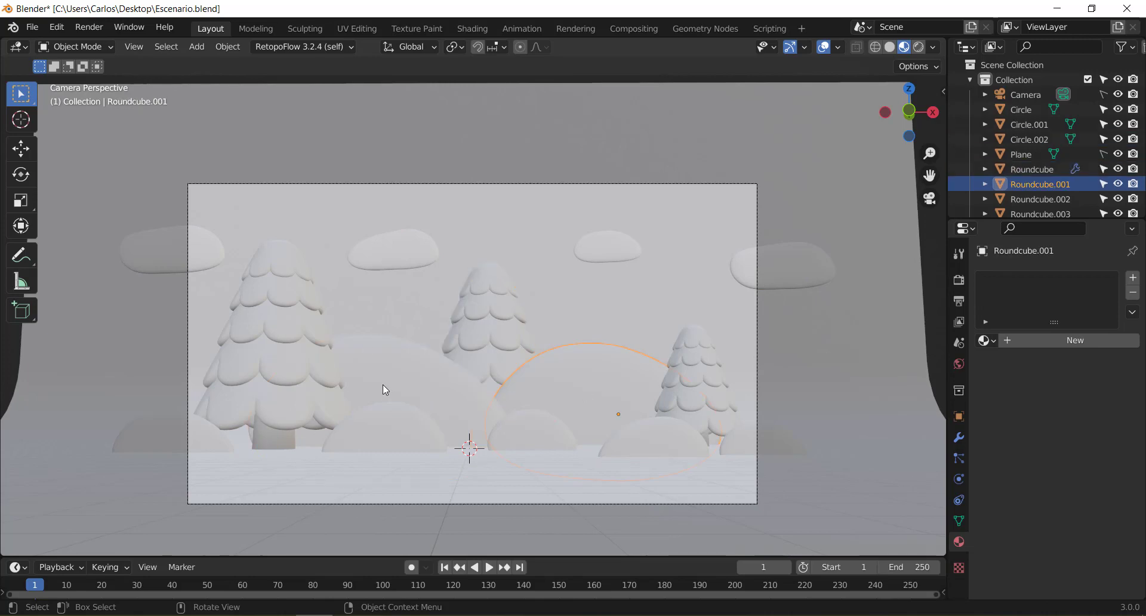
pyautogui.click(381, 375)
pyautogui.click(603, 373)
pyautogui.click(398, 369)
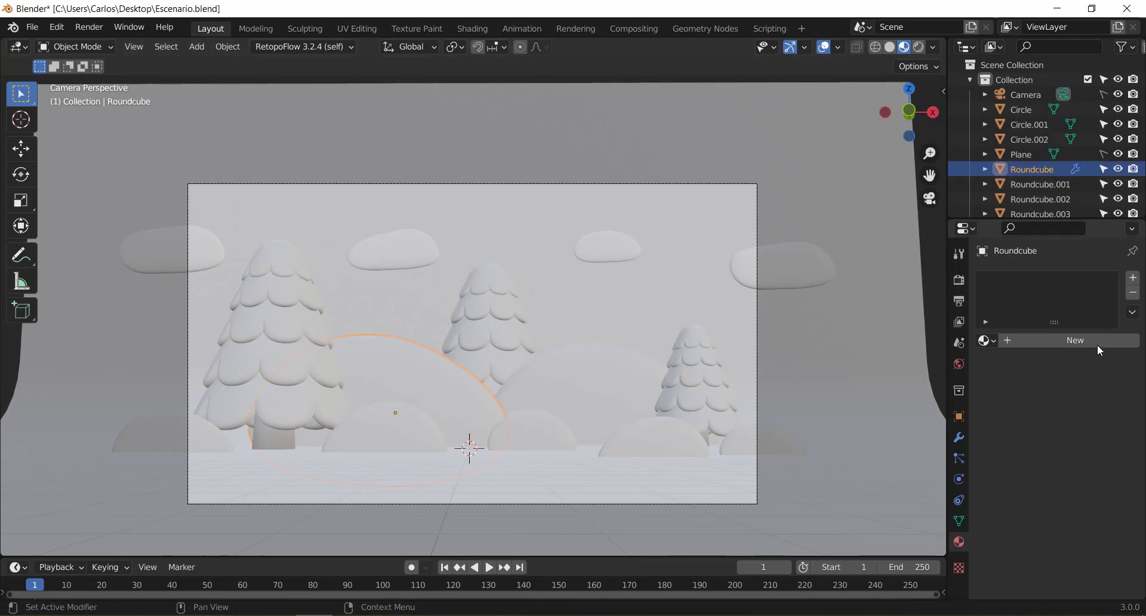
pyautogui.click(1097, 345)
pyautogui.click(1073, 496)
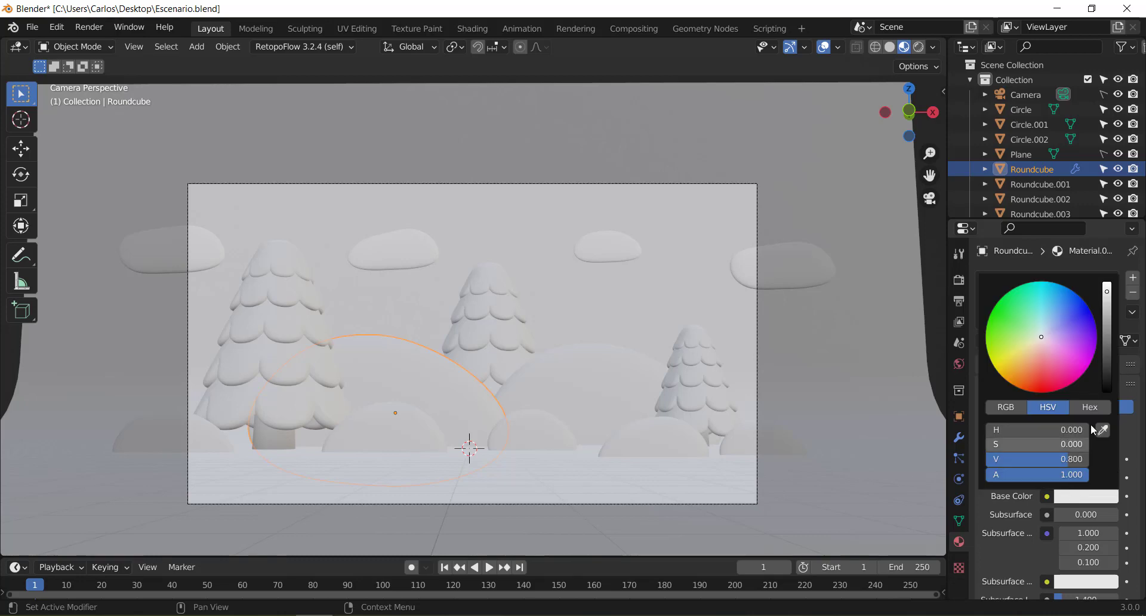
pyautogui.moveTo(1022, 328); pyautogui.dragTo(1022, 322)
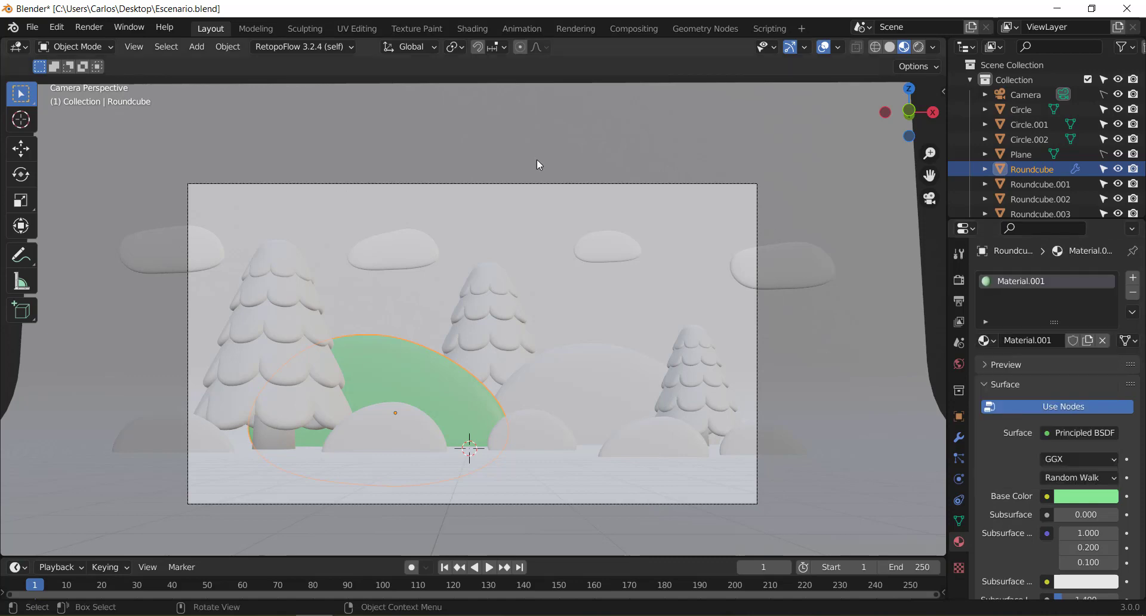
# Link the left hill's green material to the right hill.
pyautogui.click(606, 398)
pyautogui.scroll(1, 418, 463)
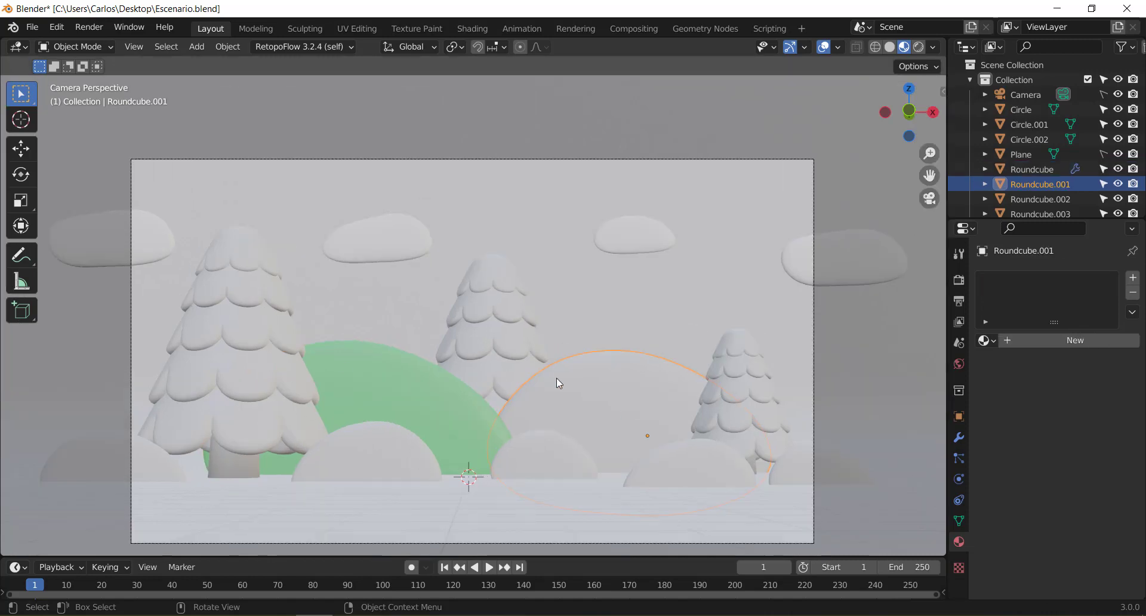
pyautogui.keyDown('shift'); pyautogui.click(395, 384); pyautogui.keyUp('shift')
pyautogui.hotkey('ctrl', 'l')
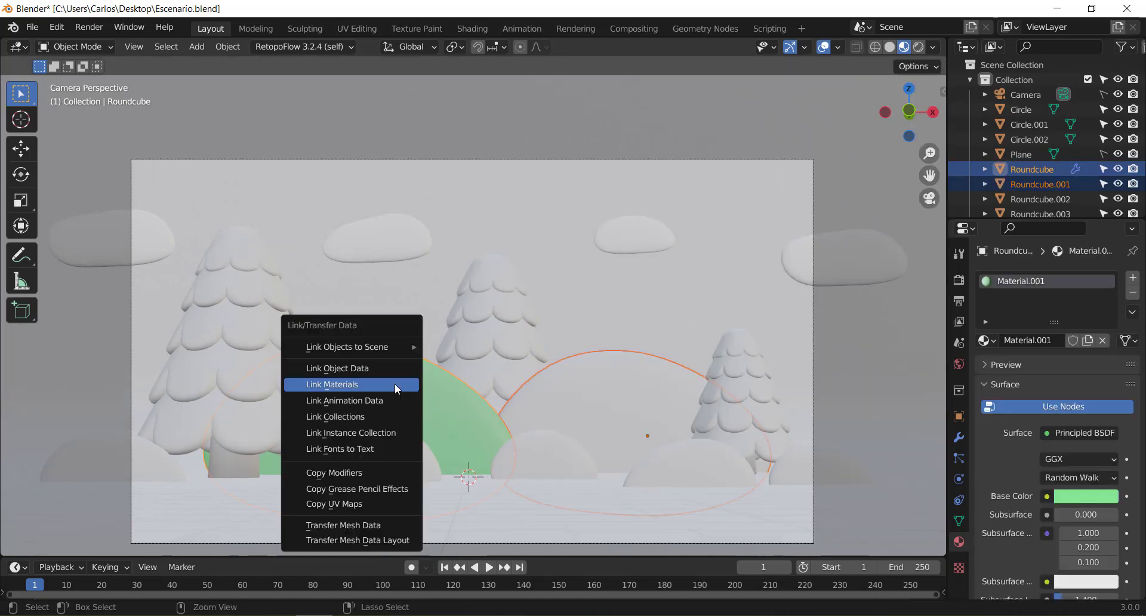
pyautogui.click(395, 383)
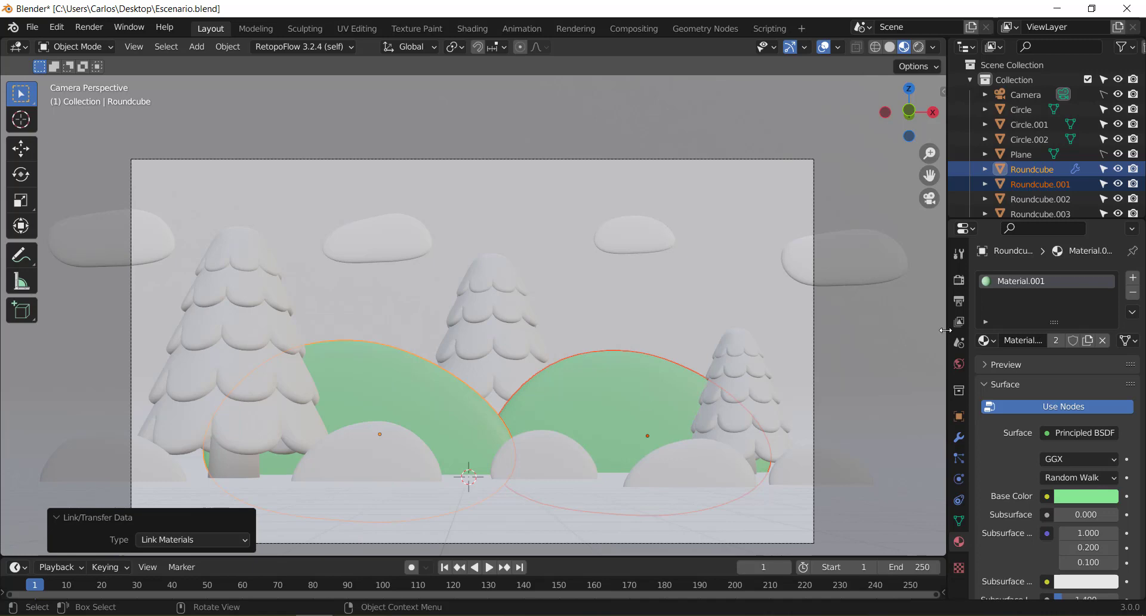
# Rename the shared green material to Verde.
pyautogui.write('Verde')
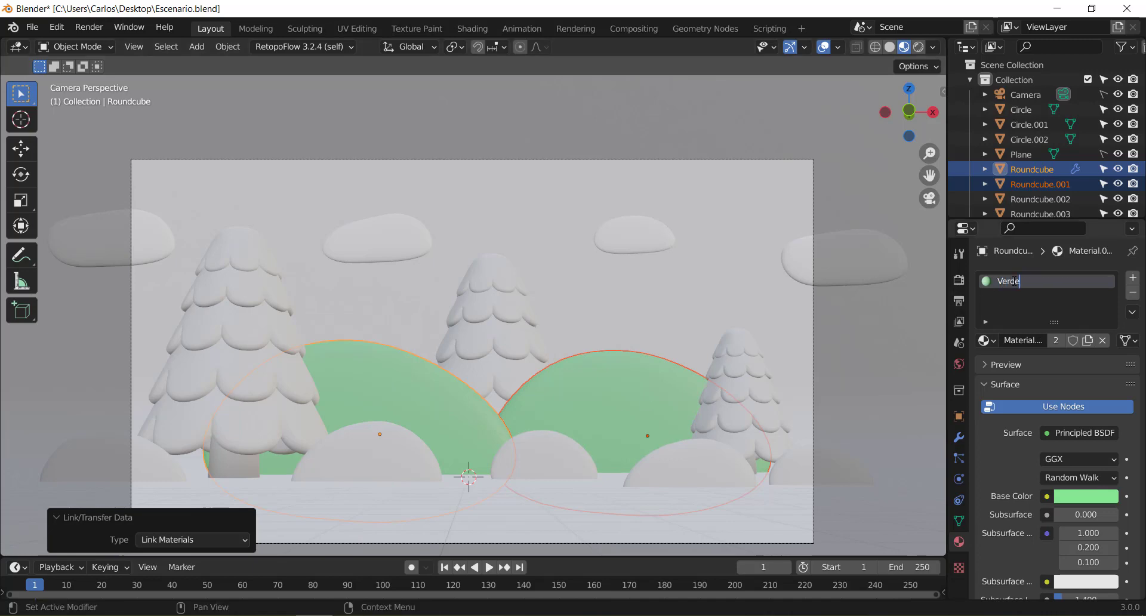
pyautogui.press('Return')
pyautogui.keyDown('shift'); pyautogui.moveTo(607, 467); pyautogui.dragTo(614, 409, button='middle'); pyautogui.keyUp('shift')
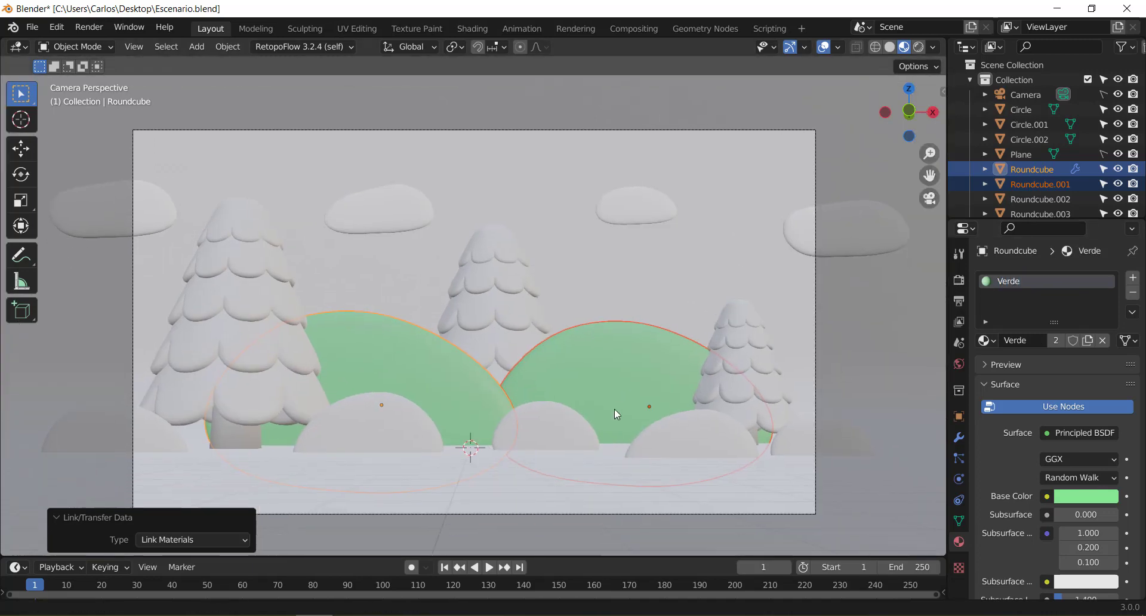
pyautogui.click(417, 413)
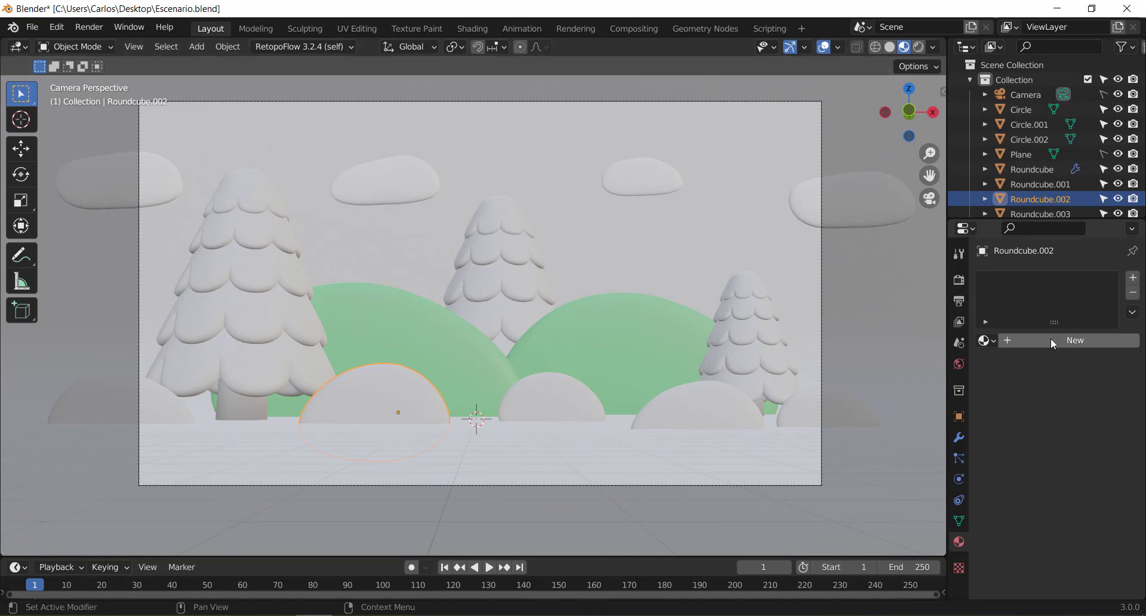
# Create a new material for the dome left of centre with a saturated pink base colour.
pyautogui.click(1068, 339)
pyautogui.click(1068, 496)
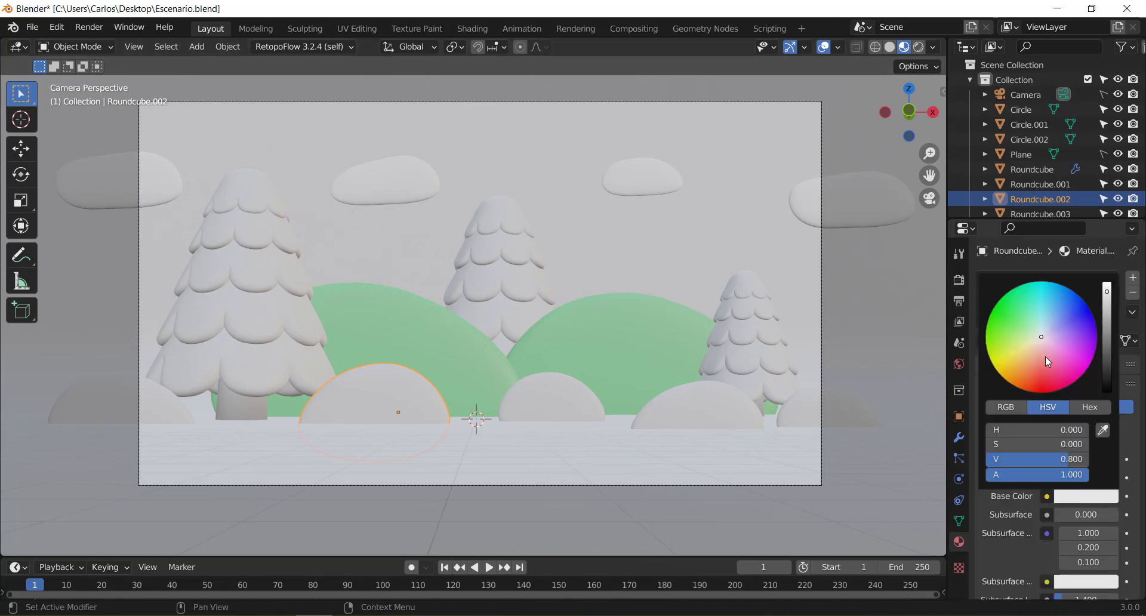
pyautogui.click(1048, 356)
pyautogui.moveTo(1047, 356); pyautogui.dragTo(1041, 363)
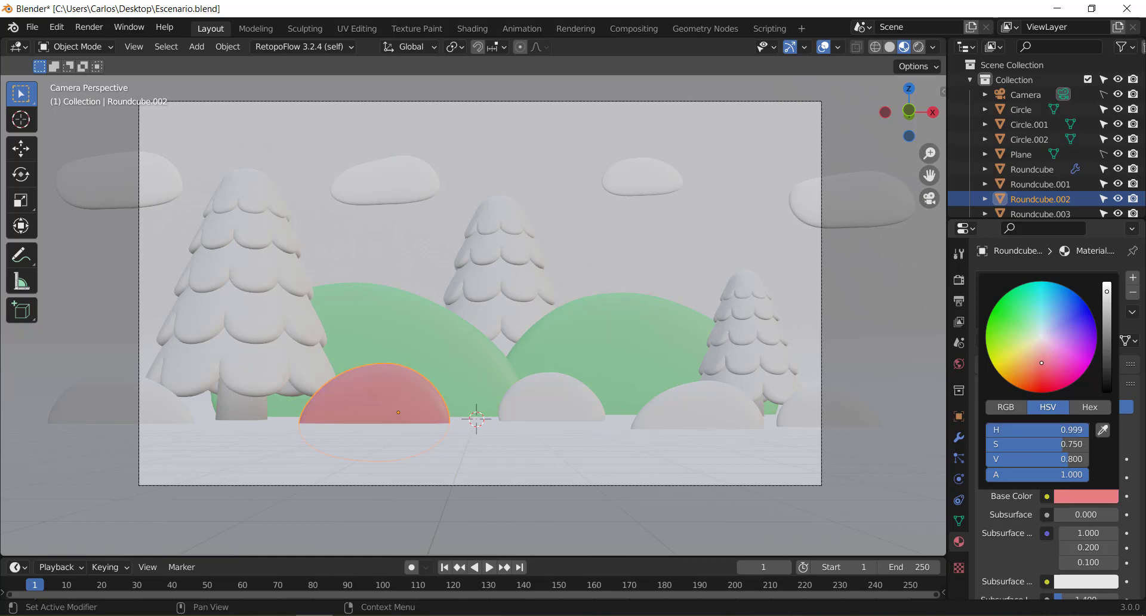
# Select all four domes with the pink one active and link its material to the others.
pyautogui.click(692, 412)
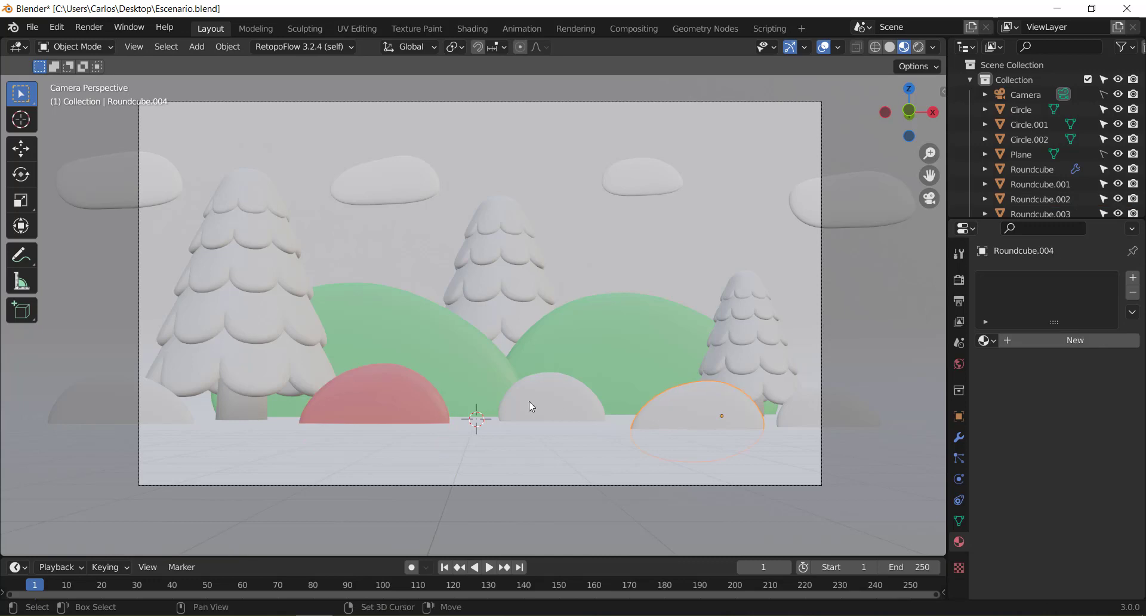
pyautogui.keyDown('shift'); pyautogui.click(528, 401); pyautogui.keyUp('shift')
pyautogui.keyDown('shift'); pyautogui.click(141, 398); pyautogui.keyUp('shift')
pyautogui.keyDown('shift'); pyautogui.click(390, 389); pyautogui.keyUp('shift')
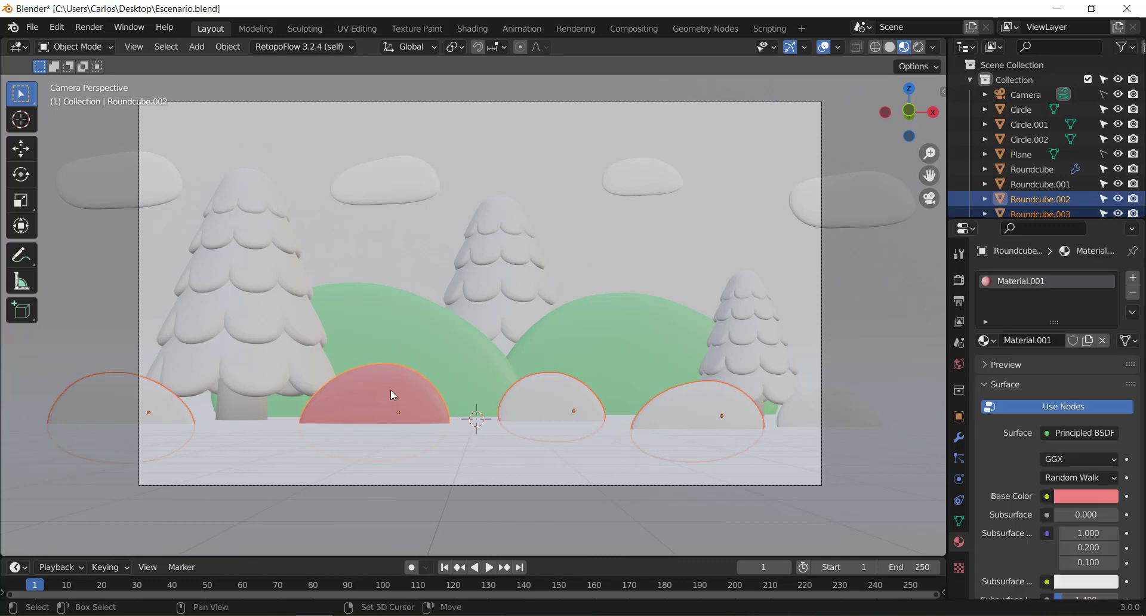
pyautogui.hotkey('ctrl', 'l')
pyautogui.click(391, 389)
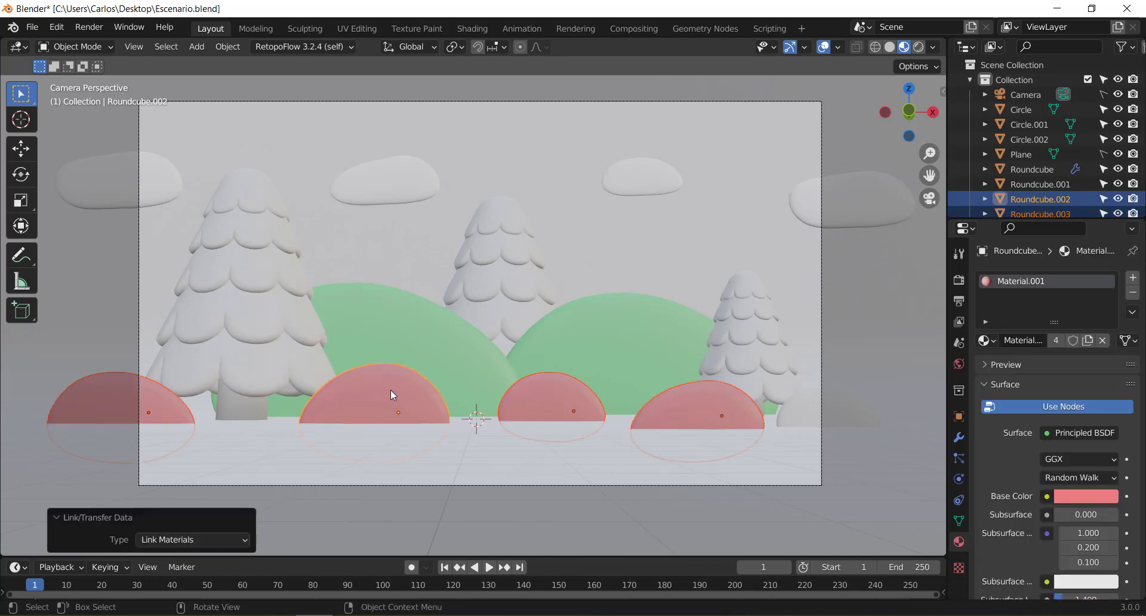
# Deselect the domes and select the left pine tree.
pyautogui.click(886, 345)
pyautogui.scroll(-3, 475, 353)
pyautogui.scroll(3, 474, 353)
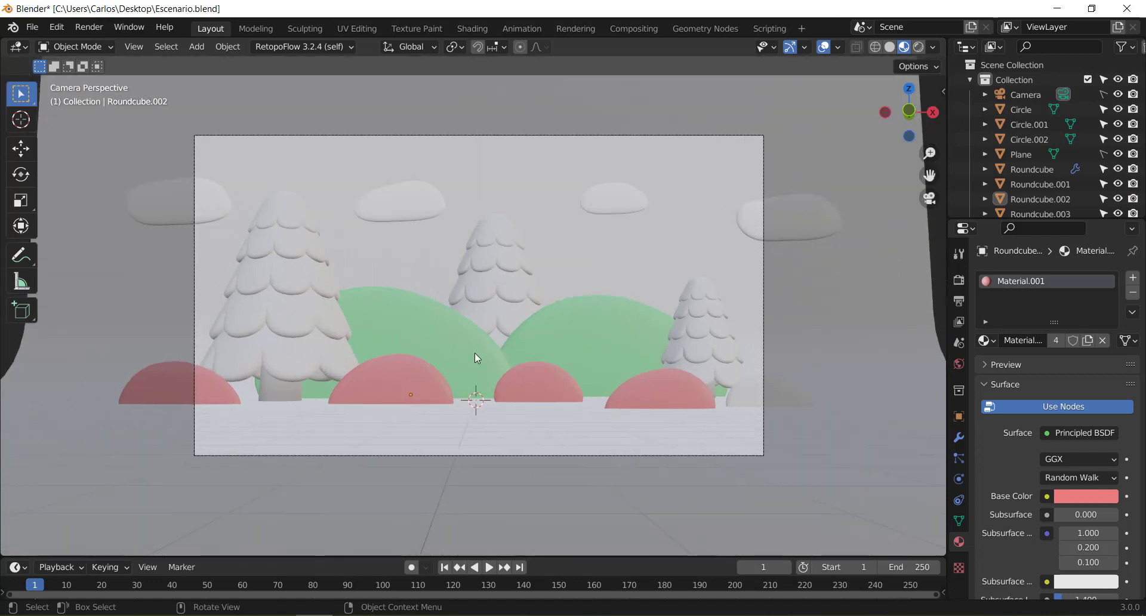
pyautogui.scroll(-1, 624, 216)
pyautogui.click(281, 282)
pyautogui.scroll(1, 371, 334)
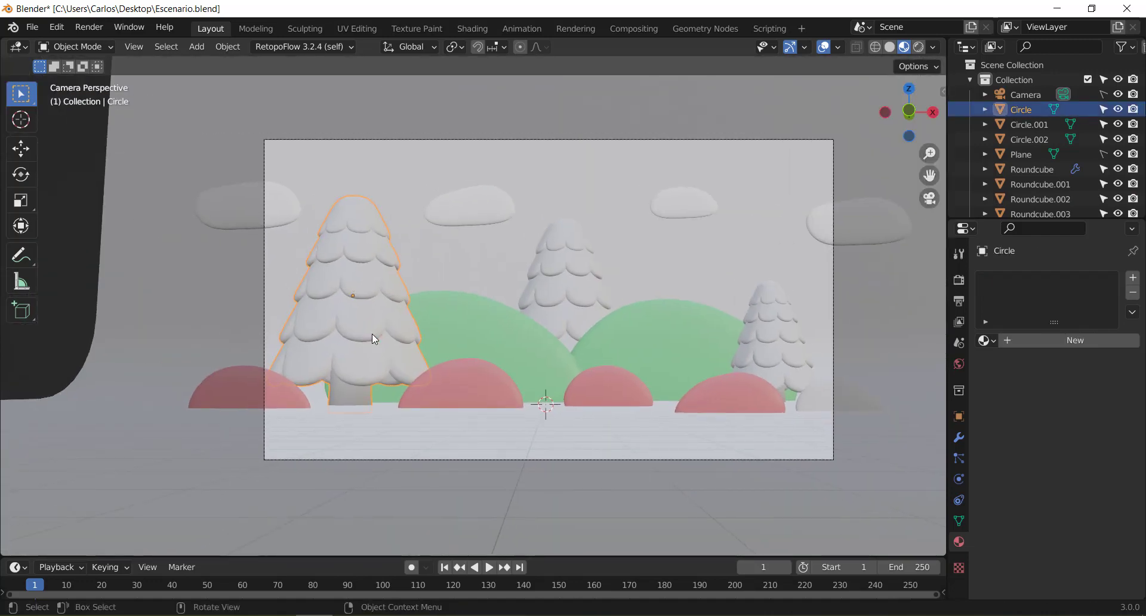
# Select the left tree, Circle, and create a new material for it named 'Verde Arbol'.
pyautogui.scroll(1, 371, 334)
pyautogui.click(880, 357)
pyautogui.click(824, 353)
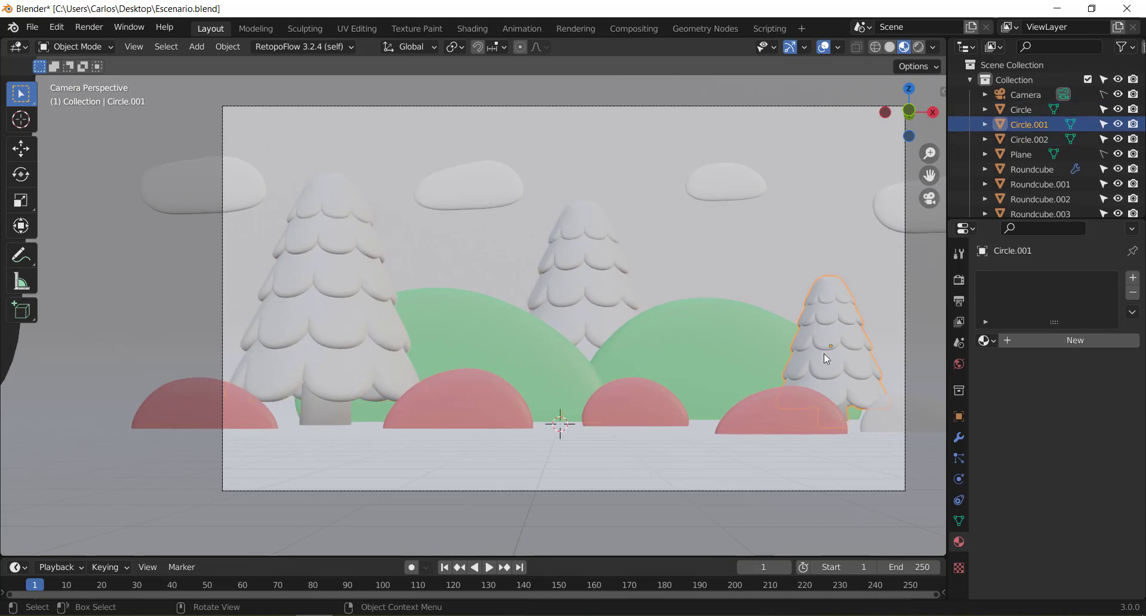
pyautogui.click(303, 286)
pyautogui.keyDown('ctrl'); pyautogui.scroll(2, 346, 222); pyautogui.keyUp('ctrl')
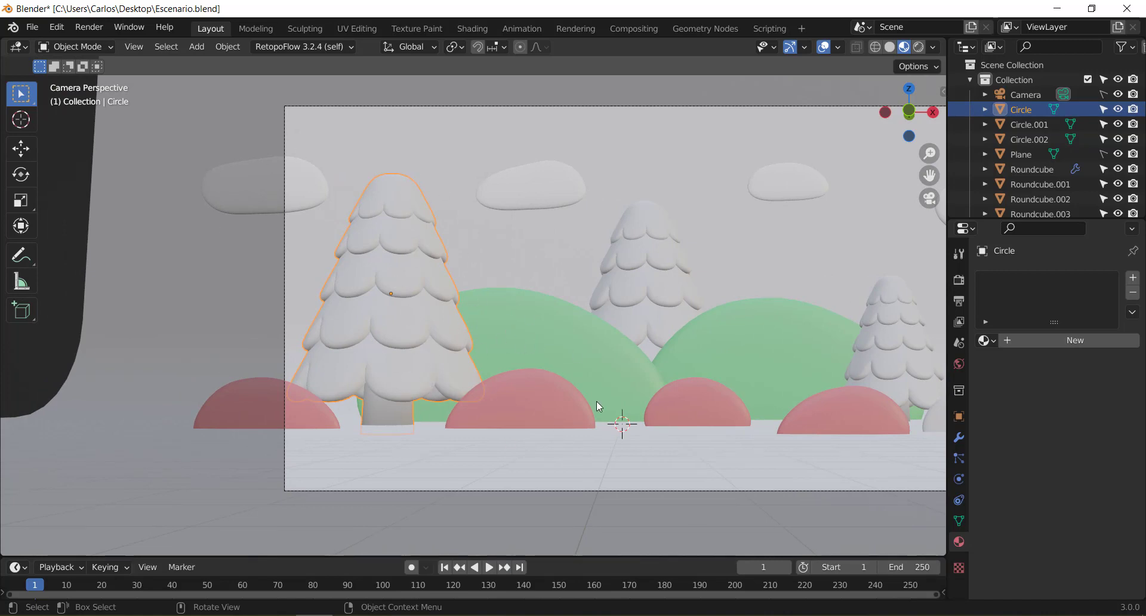
pyautogui.click(1068, 342)
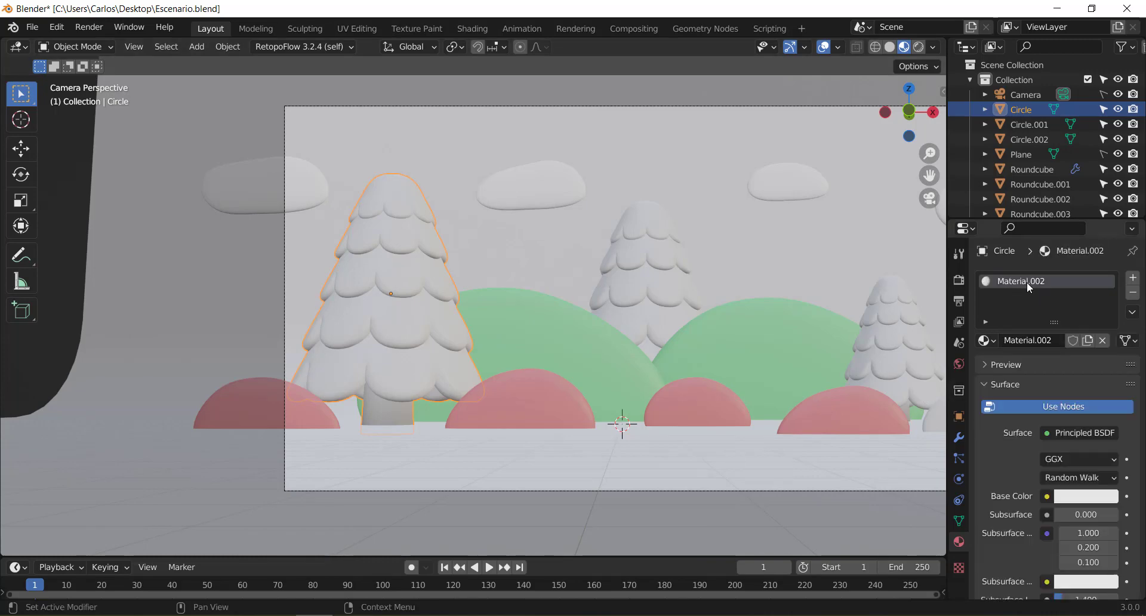
pyautogui.write('Ve')
pyautogui.write('rde A')
pyautogui.write('rbol')
pyautogui.press('Return')
# Switch to the Shading workspace and frame the tree in front view with its nodes visible.
pyautogui.click(471, 26)
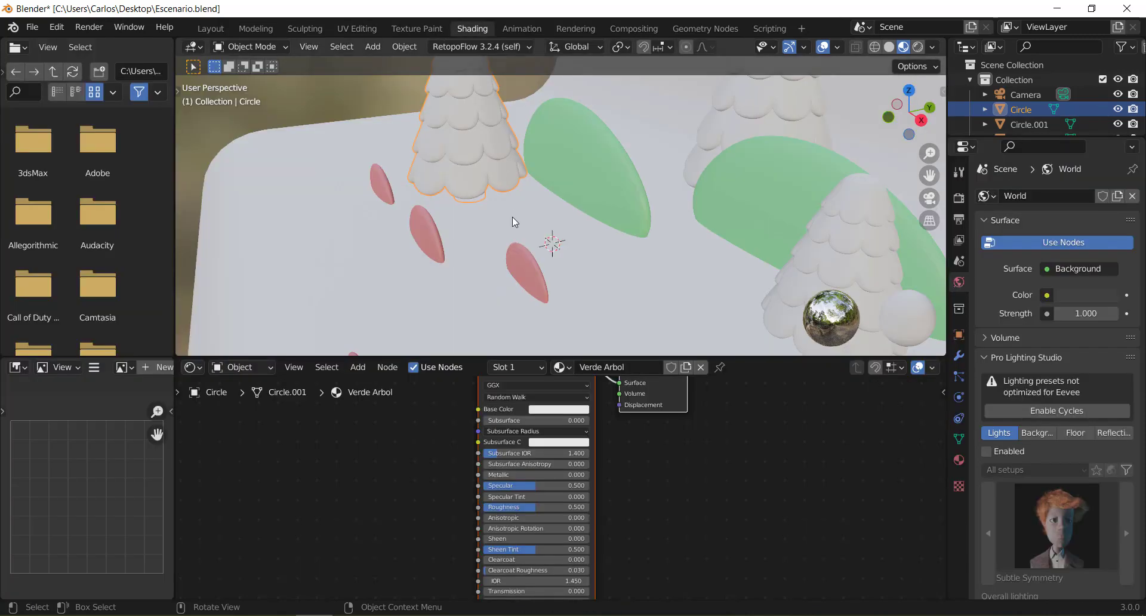
pyautogui.press('KP_1')
pyautogui.scroll(3, 618, 310)
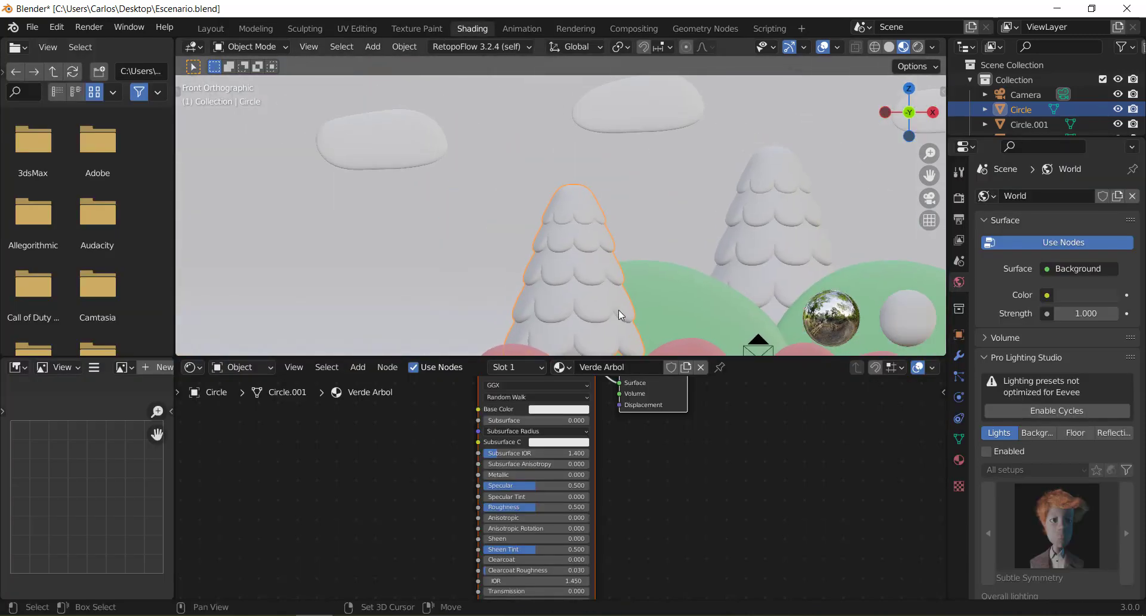
pyautogui.scroll(1, 574, 246)
pyautogui.scroll(1, 574, 245)
pyautogui.scroll(1, 556, 234)
pyautogui.scroll(1, 554, 231)
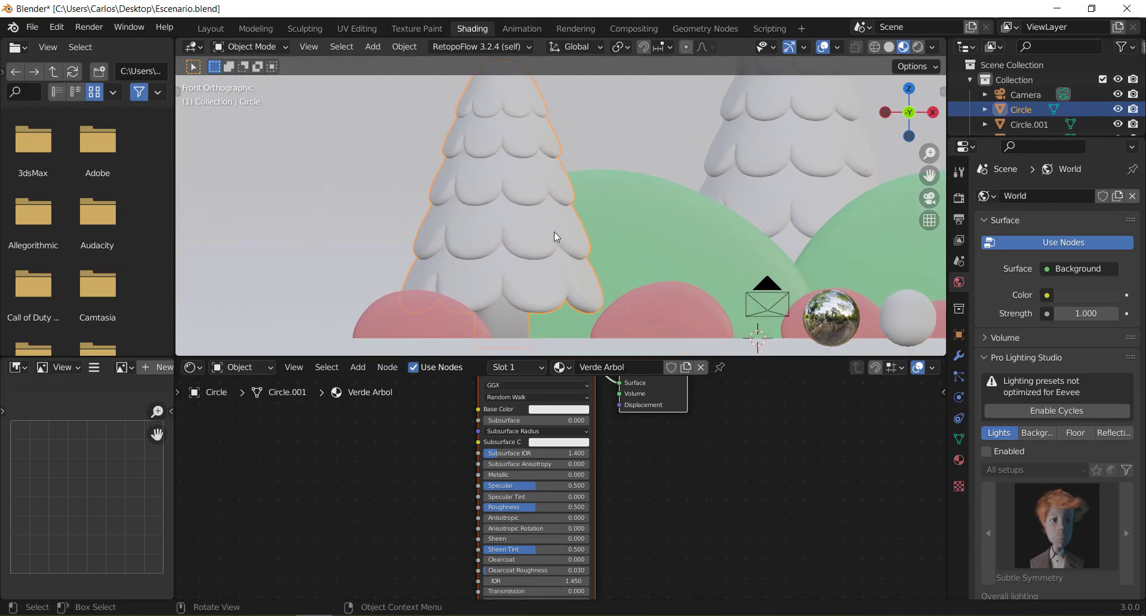
pyautogui.keyDown('shift'); pyautogui.moveTo(546, 210); pyautogui.dragTo(555, 226, button='middle'); pyautogui.keyUp('shift')
pyautogui.scroll(-1, 452, 473)
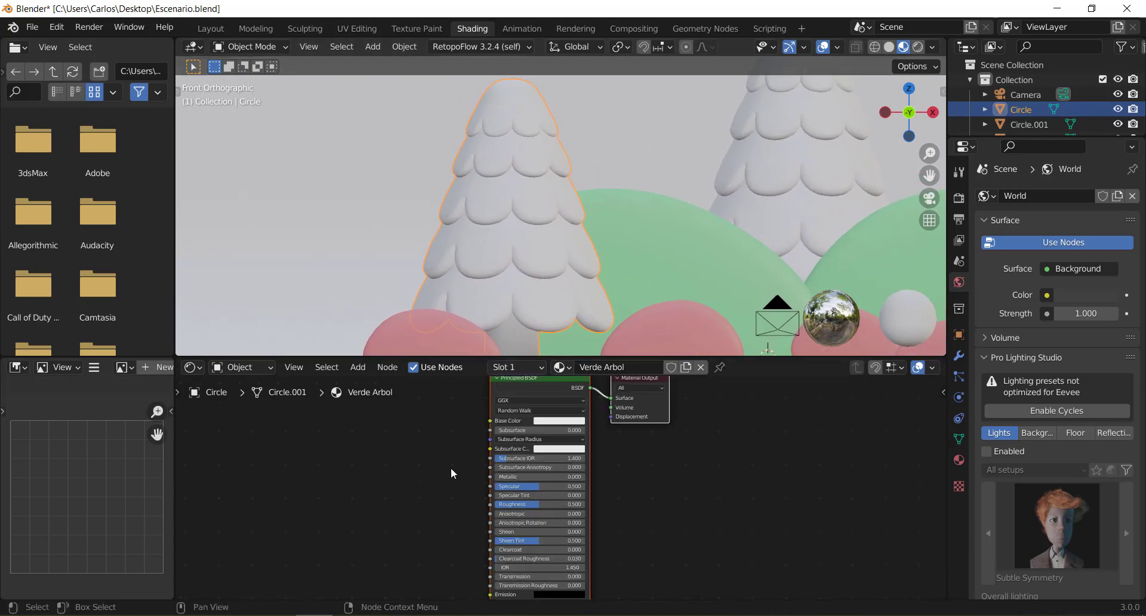
pyautogui.scroll(-2, 444, 464)
pyautogui.moveTo(444, 463); pyautogui.dragTo(551, 531, button='middle')
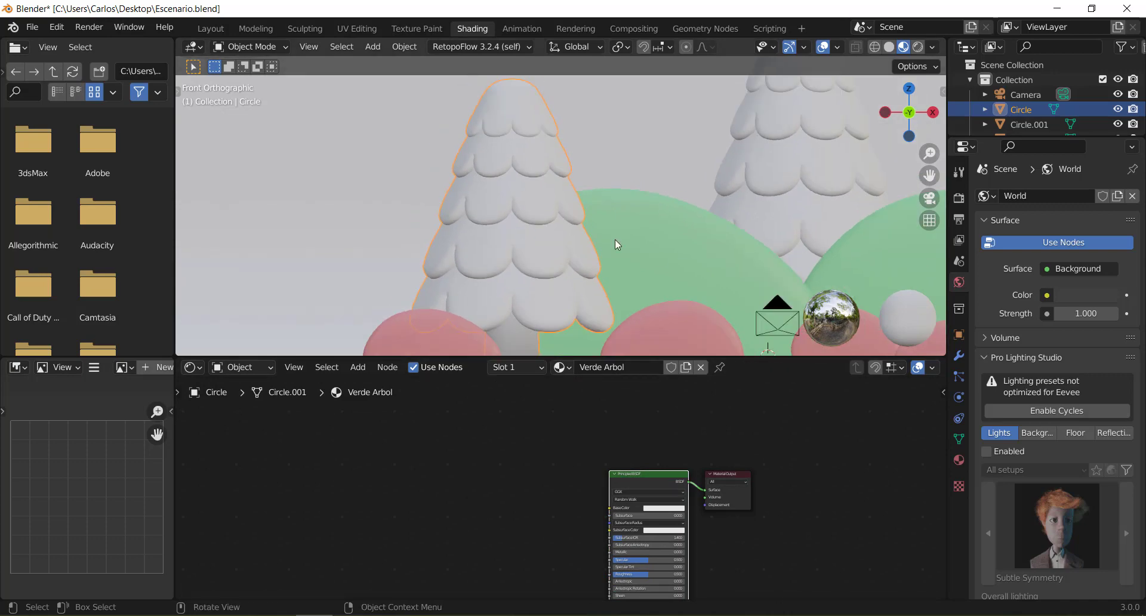
# Set Verde Arbol's base colour to a darker green.
pyautogui.click(959, 460)
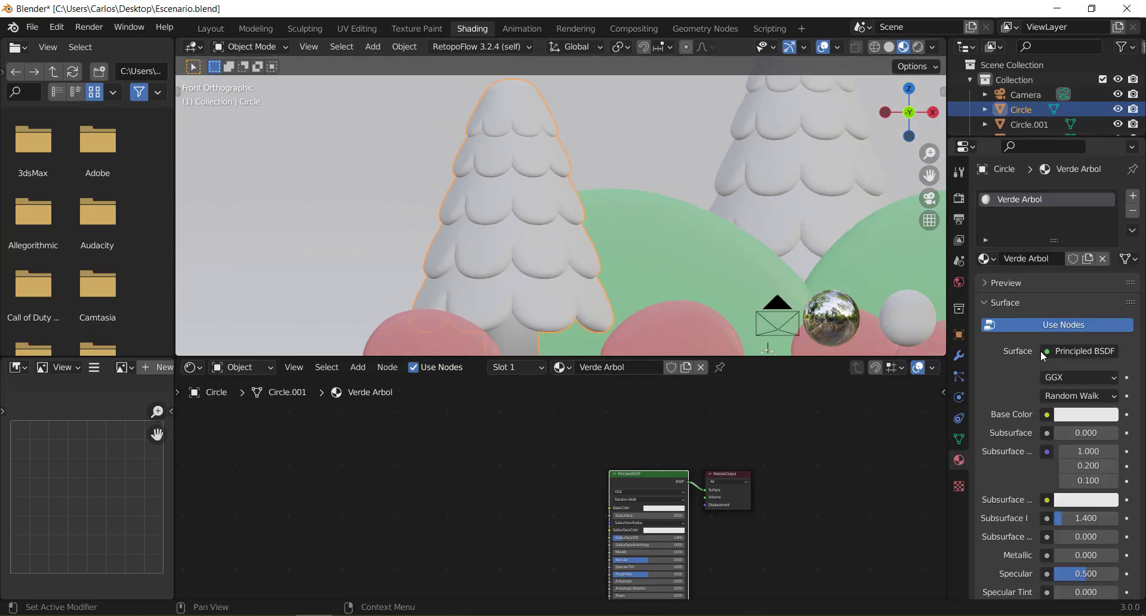
pyautogui.click(1076, 424)
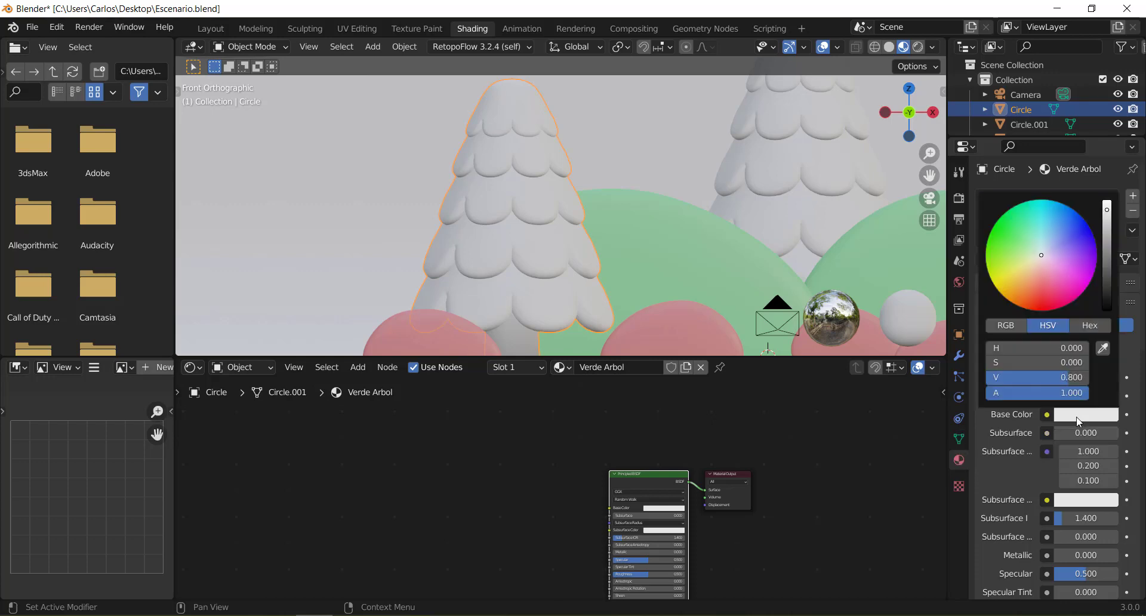
pyautogui.moveTo(1041, 261)
pyautogui.mouseDown()
pyautogui.moveTo(1010, 230)
pyautogui.moveTo(1004, 245)
pyautogui.mouseUp()
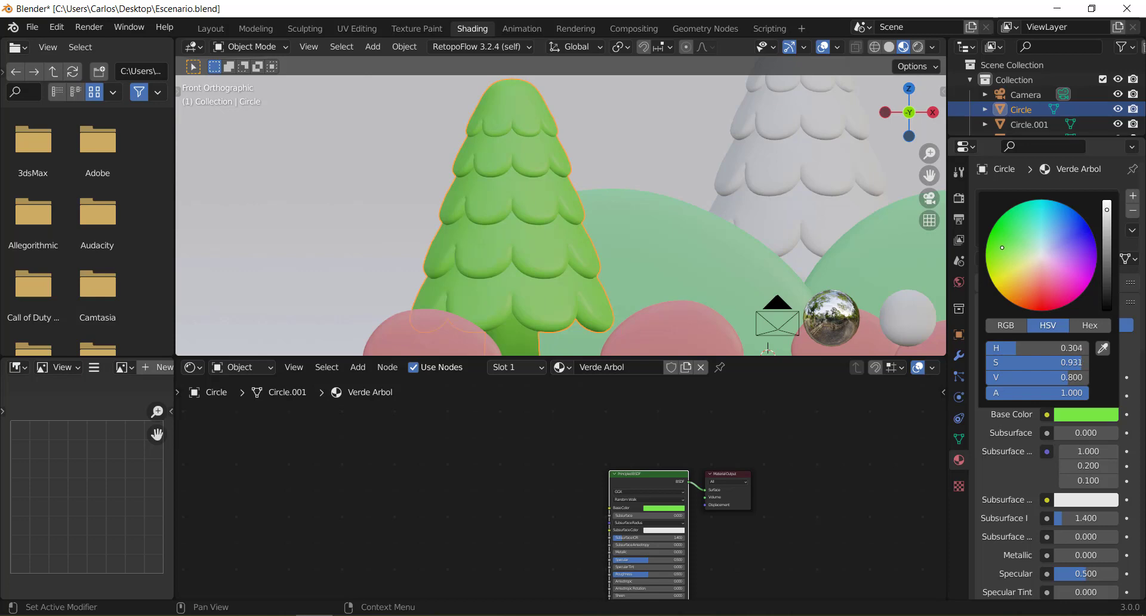
pyautogui.moveTo(1002, 247); pyautogui.dragTo(1002, 241)
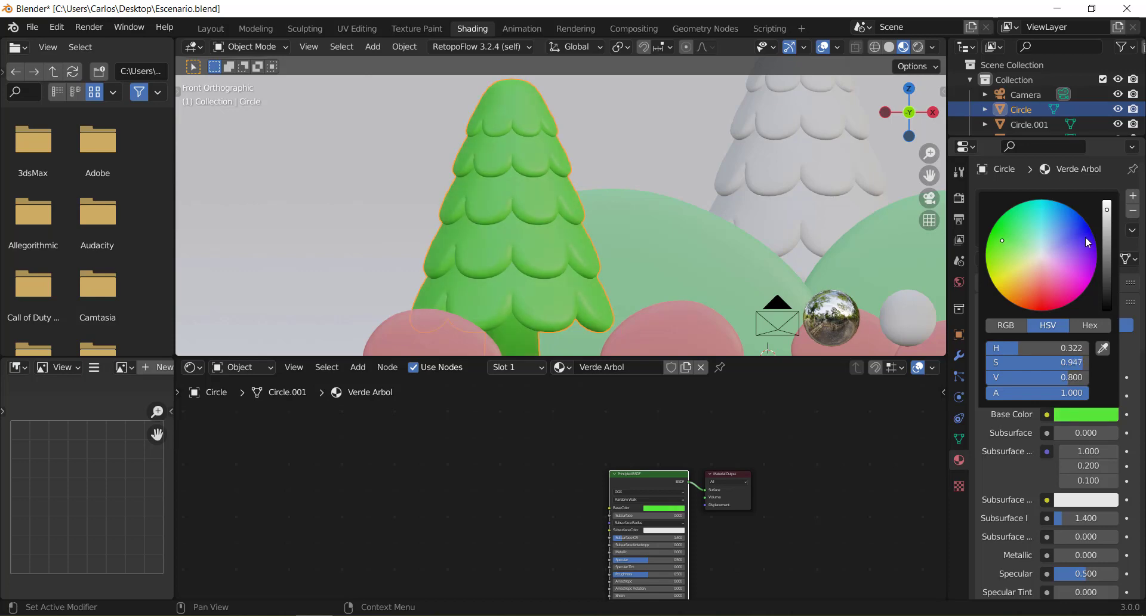
pyautogui.click(1107, 224)
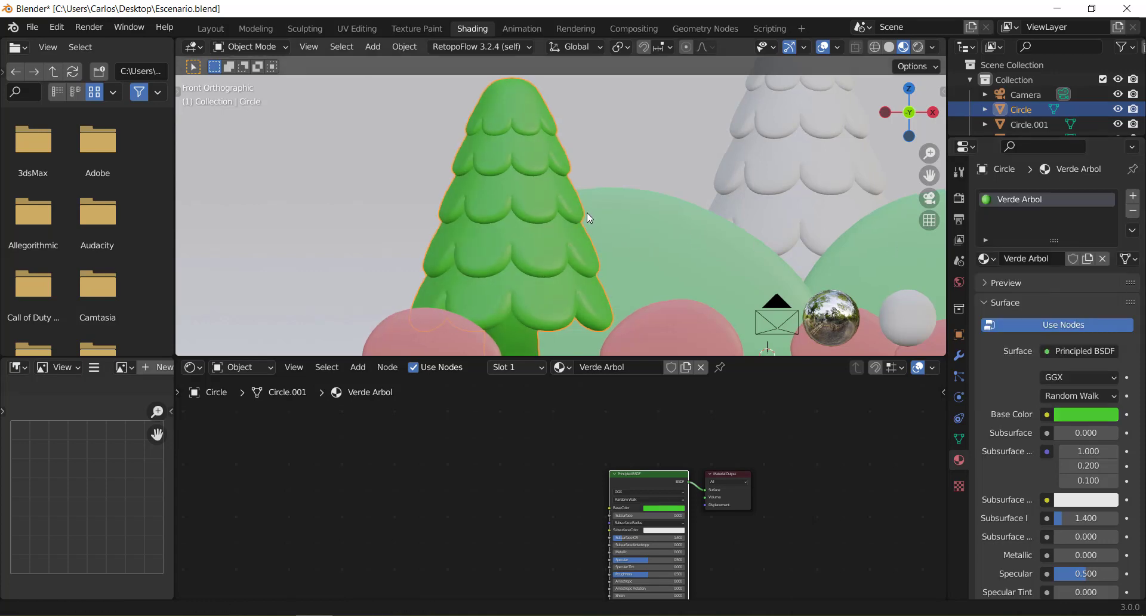
# Bring Verde Arbol's material nodes fully into view in the node editor.
pyautogui.keyDown('ctrl'); pyautogui.scroll(2, 586, 212); pyautogui.keyUp('ctrl')
pyautogui.scroll(1, 507, 242)
pyautogui.scroll(-1, 518, 239)
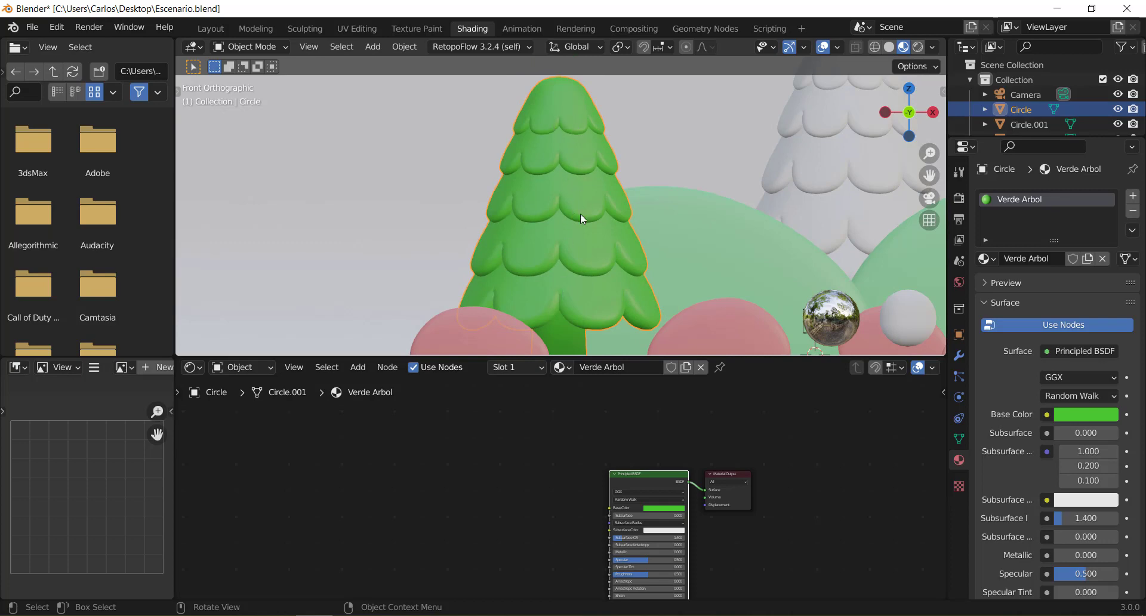
pyautogui.scroll(2, 568, 482)
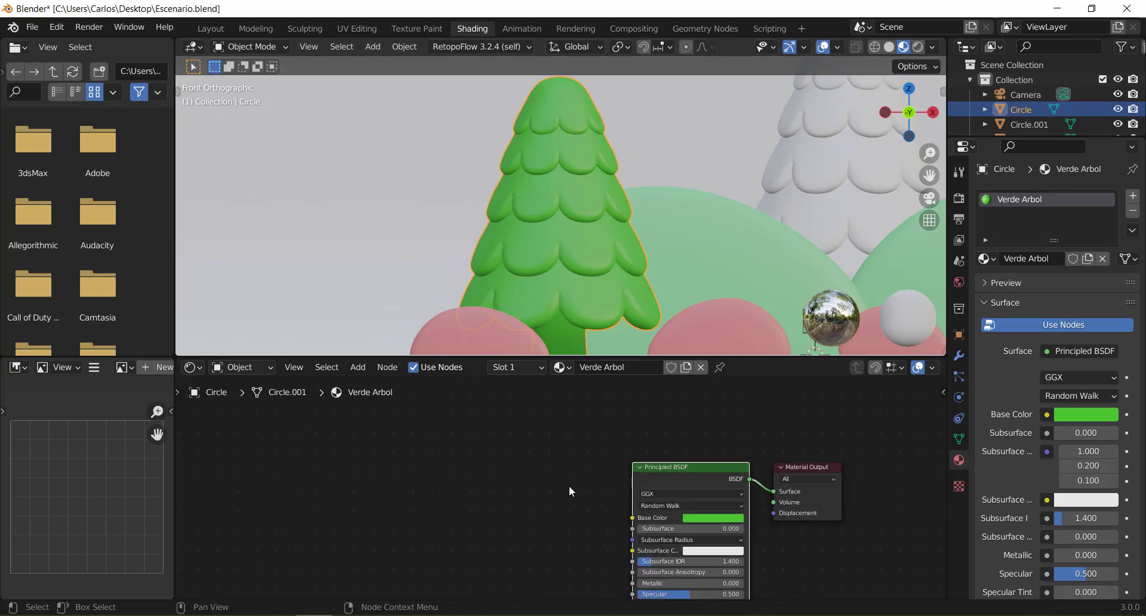
pyautogui.moveTo(651, 466); pyautogui.dragTo(704, 417, button='middle')
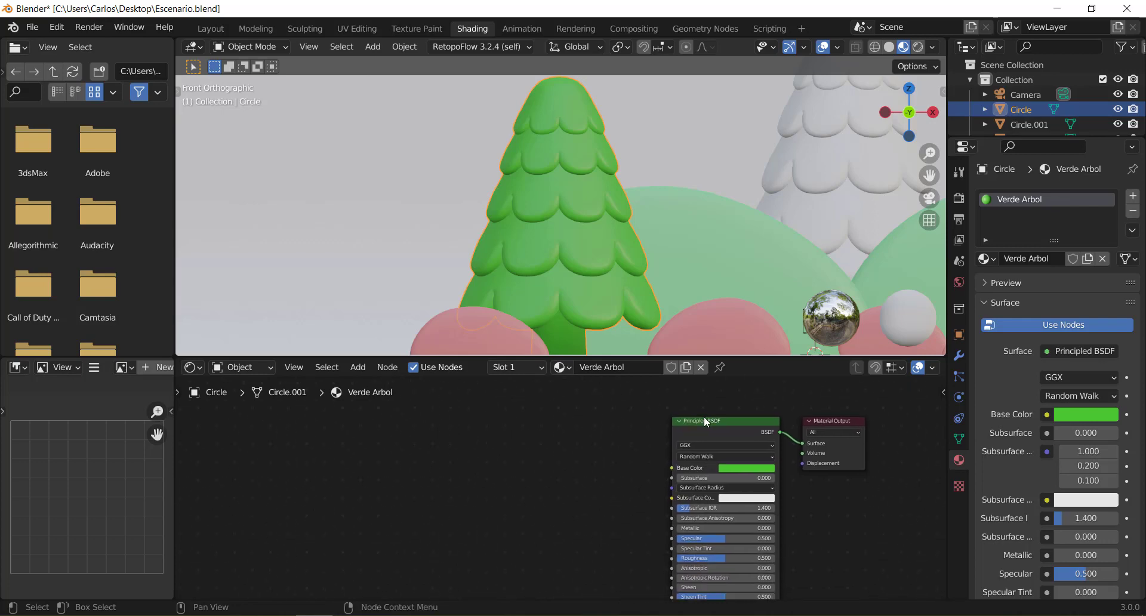
pyautogui.click(705, 421)
pyautogui.click(602, 451)
pyautogui.hotkey('shift', 'a')
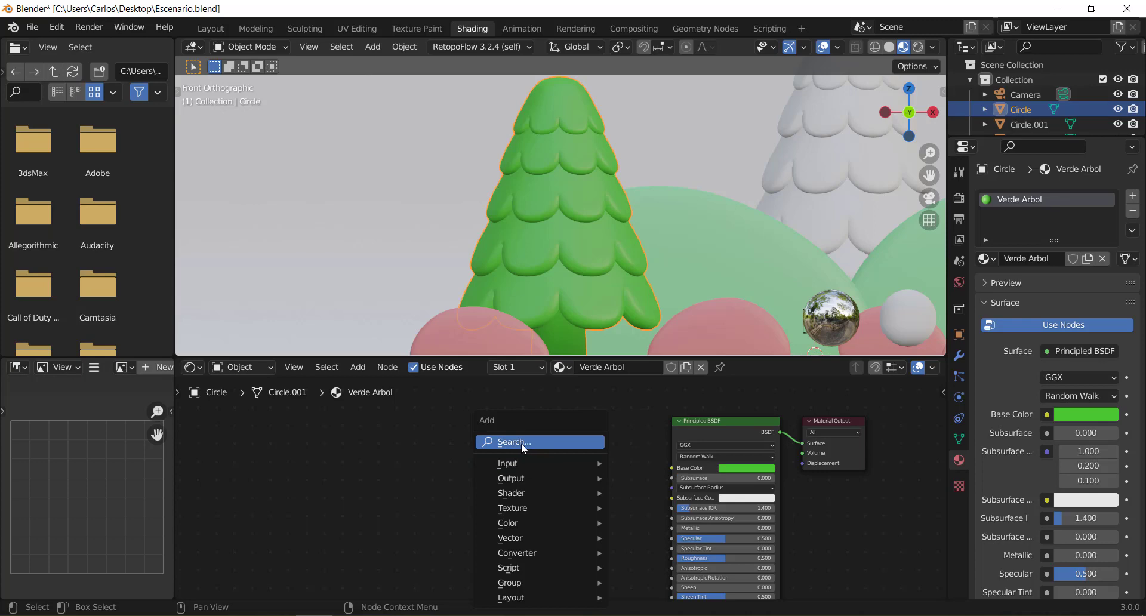
# Add a ColorRamp node and connect its Color output to Principled BSDF's Base Color.
pyautogui.click(521, 443)
pyautogui.write('ramp')
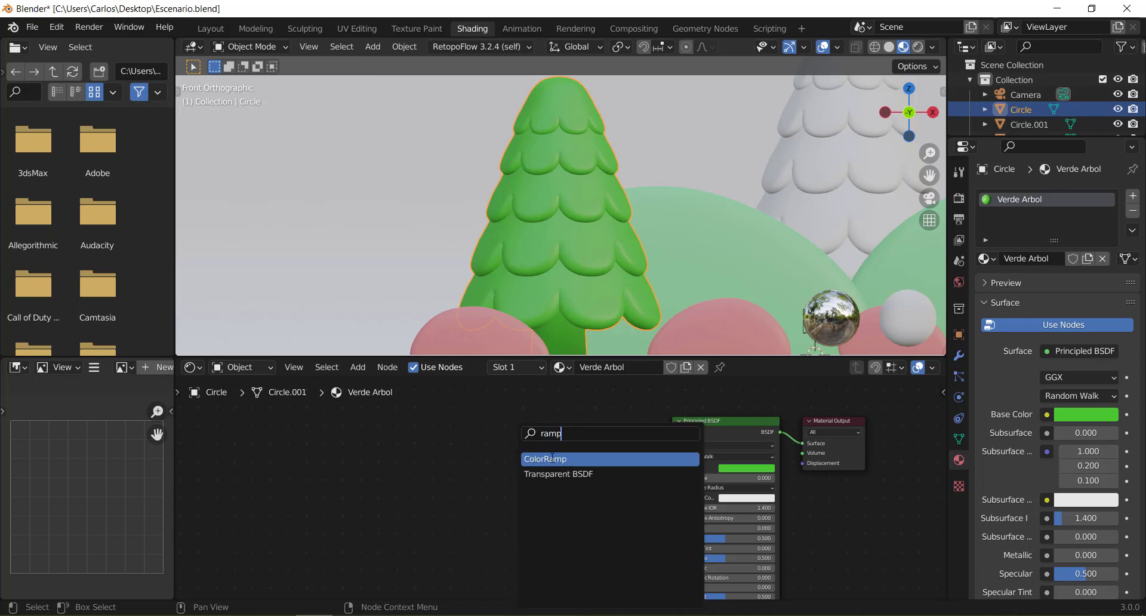
pyautogui.click(551, 458)
pyautogui.click(609, 457)
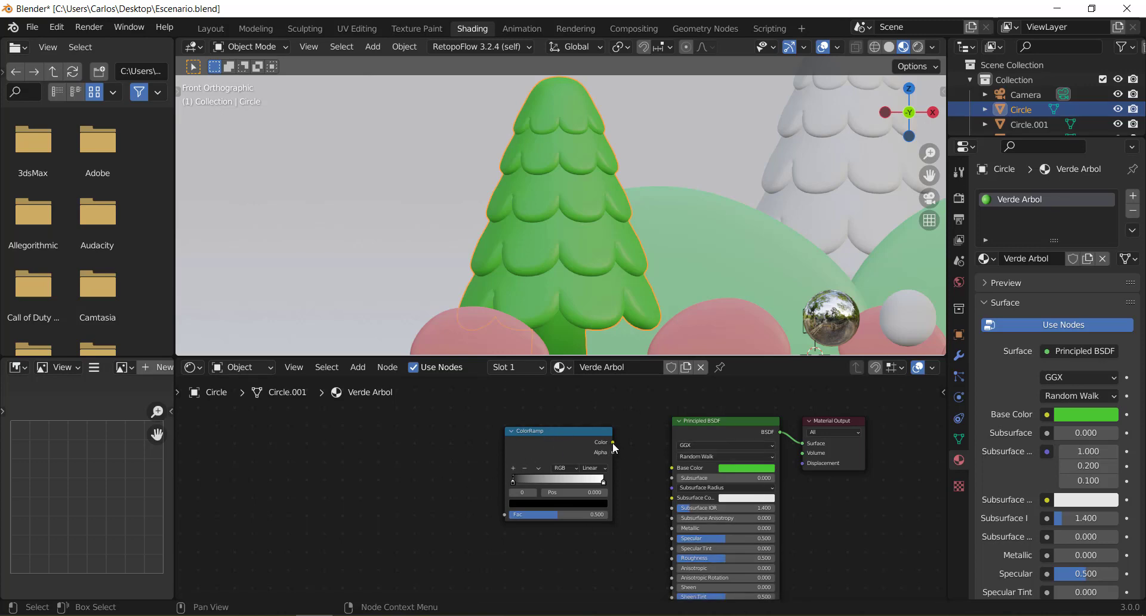
pyautogui.click(576, 443)
pyautogui.moveTo(614, 446); pyautogui.dragTo(680, 475)
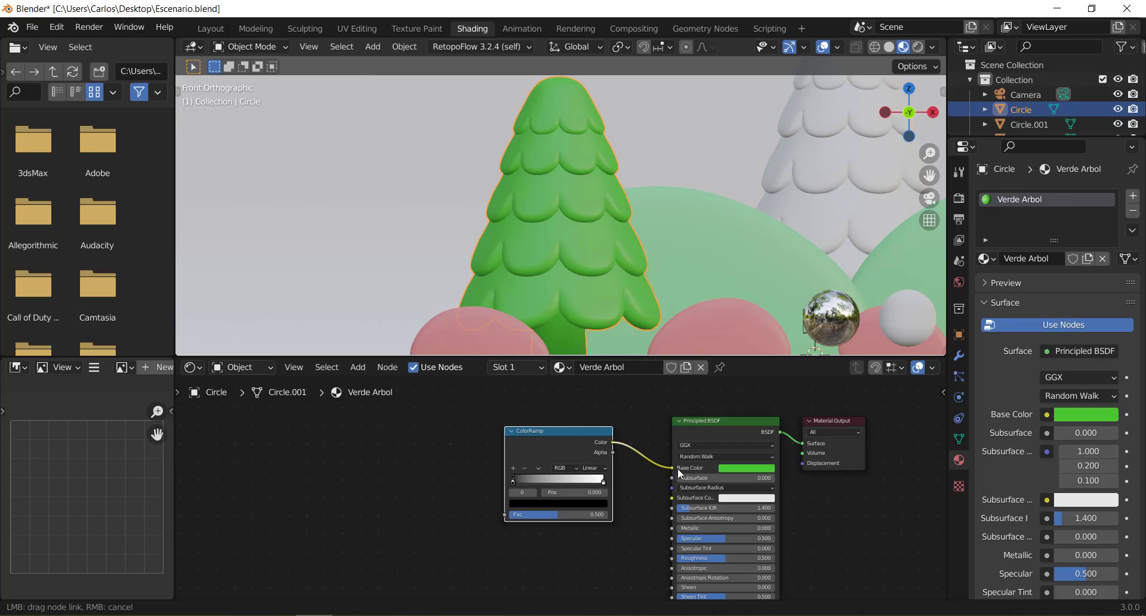
pyautogui.moveTo(679, 473); pyautogui.dragTo(679, 474)
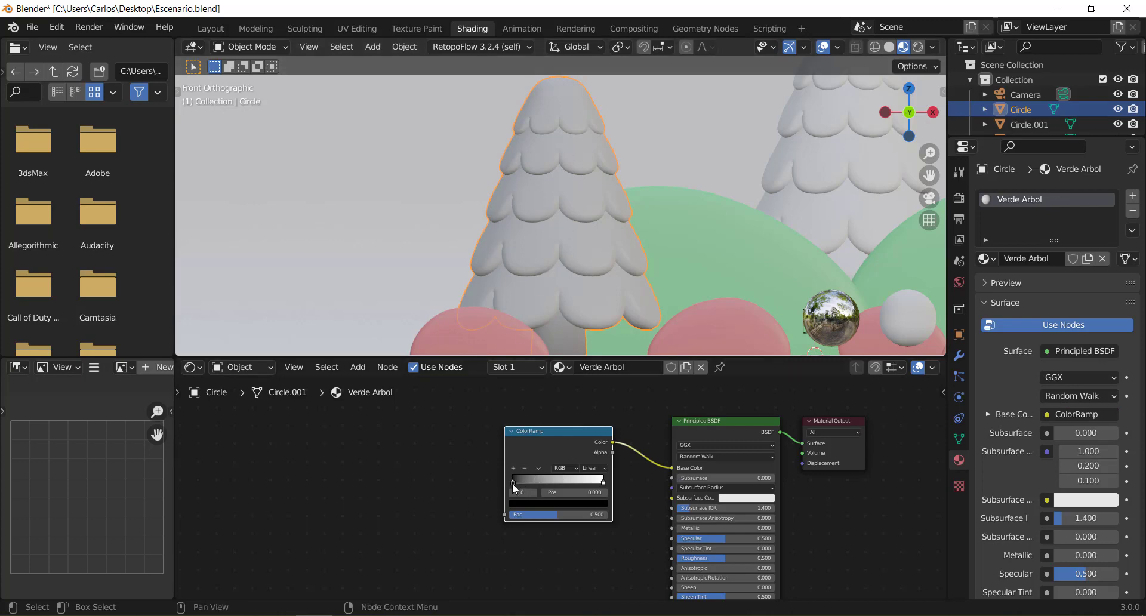
# Make the ramp's left stop a bright green and its right stop a dark green.
pyautogui.click(552, 505)
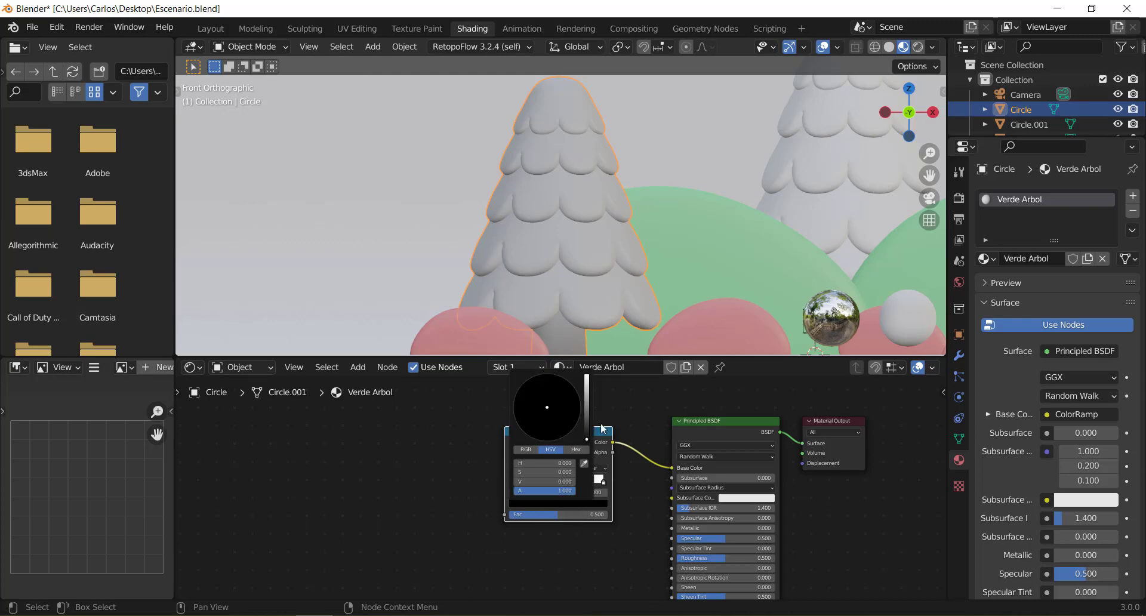
pyautogui.click(588, 406)
pyautogui.moveTo(564, 401)
pyautogui.mouseDown()
pyautogui.moveTo(524, 399)
pyautogui.moveTo(586, 393)
pyautogui.mouseUp()
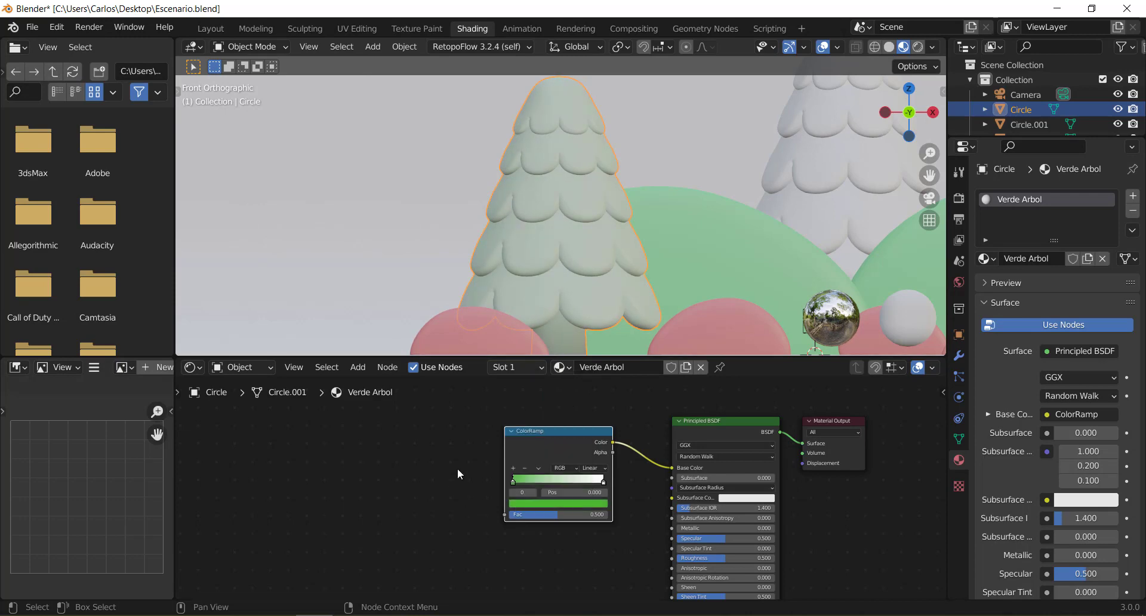
pyautogui.click(604, 482)
pyautogui.click(579, 504)
pyautogui.moveTo(584, 407); pyautogui.dragTo(587, 417)
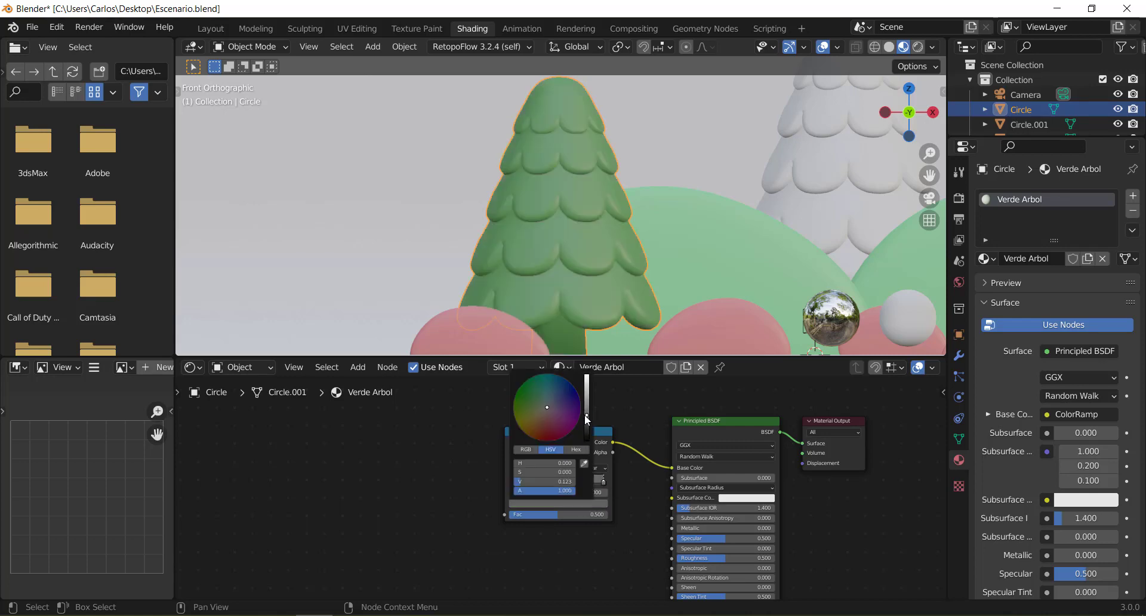
pyautogui.click(524, 405)
pyautogui.click(520, 405)
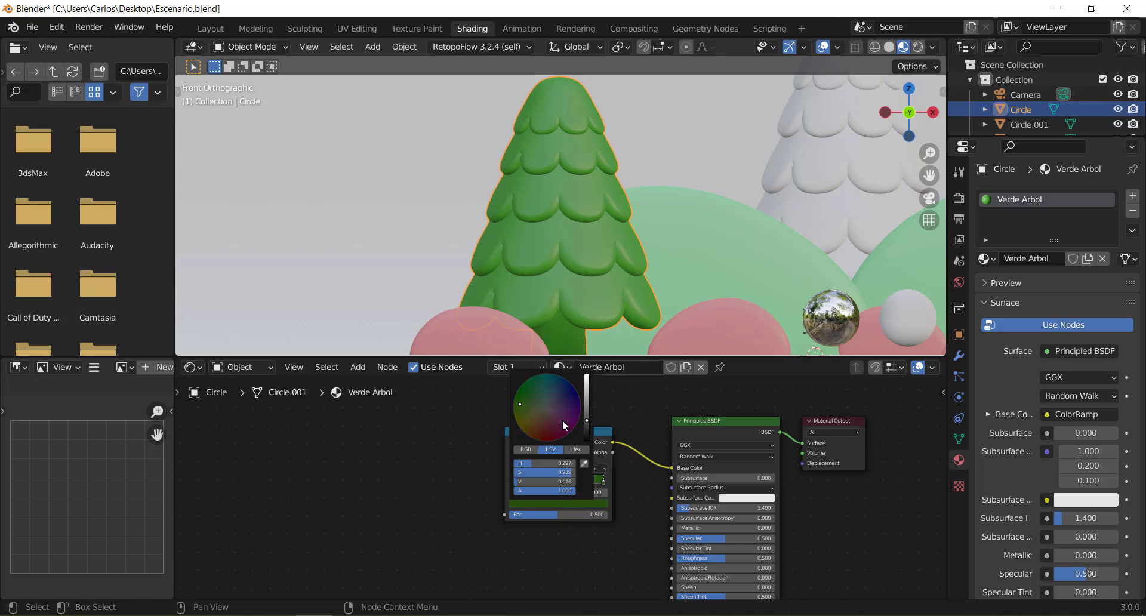
# Switch the ColorRamp interpolation to B-Spline.
pyautogui.click(598, 469)
pyautogui.click(595, 506)
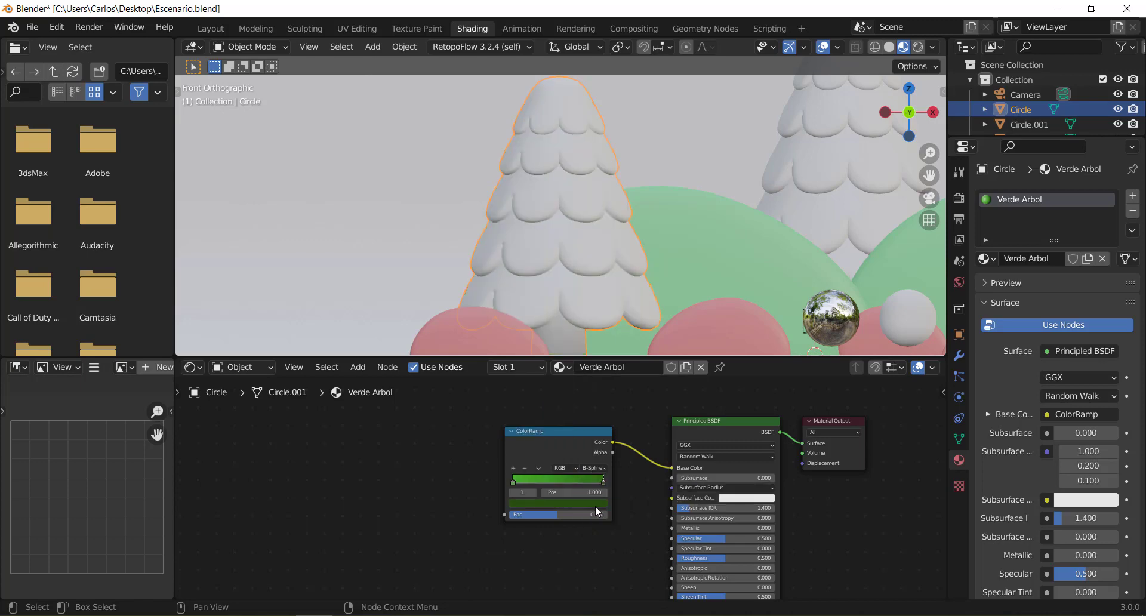
pyautogui.moveTo(358, 423); pyautogui.dragTo(473, 459, button='middle')
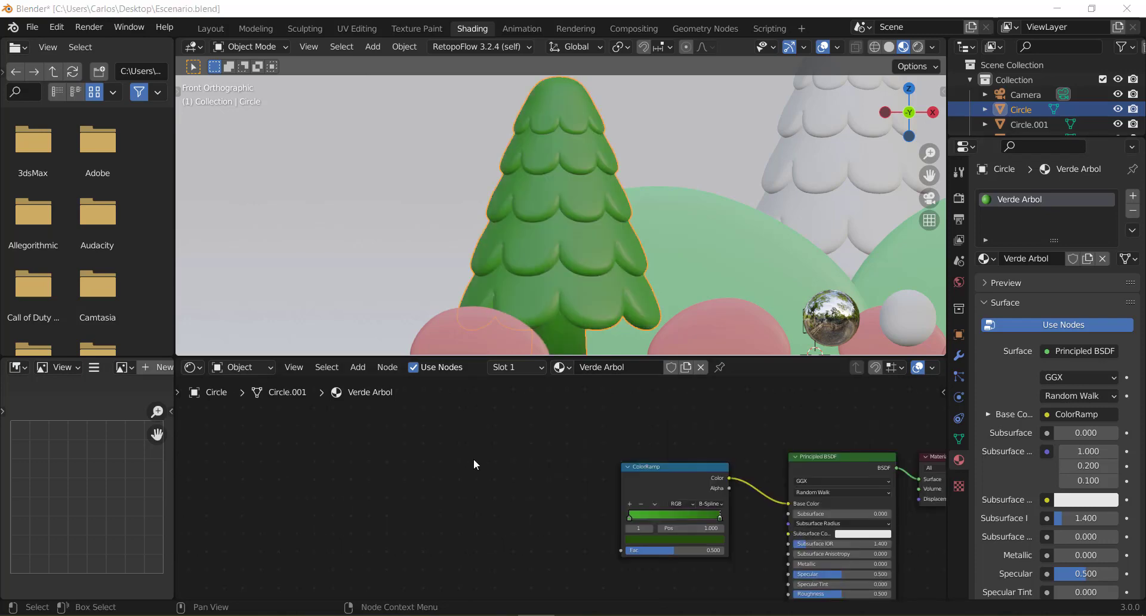
pyautogui.click(689, 485)
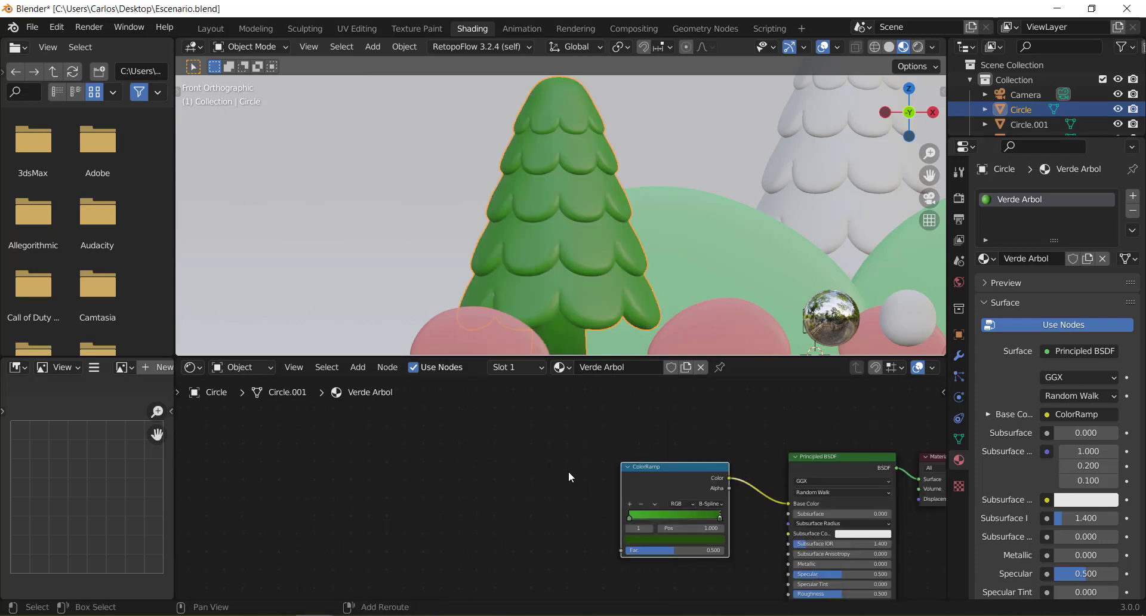
pyautogui.hotkey('shift', 'a')
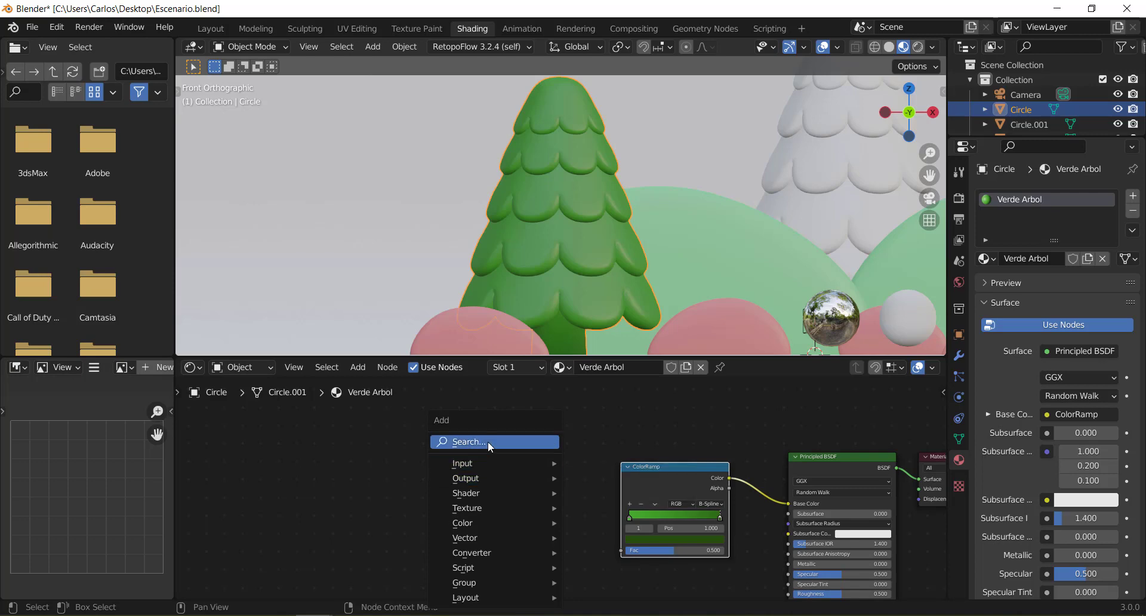
# Add a Separate XYZ node and connect its Z output to the ColorRamp's Fac.
pyautogui.click(488, 441)
pyautogui.write('separate')
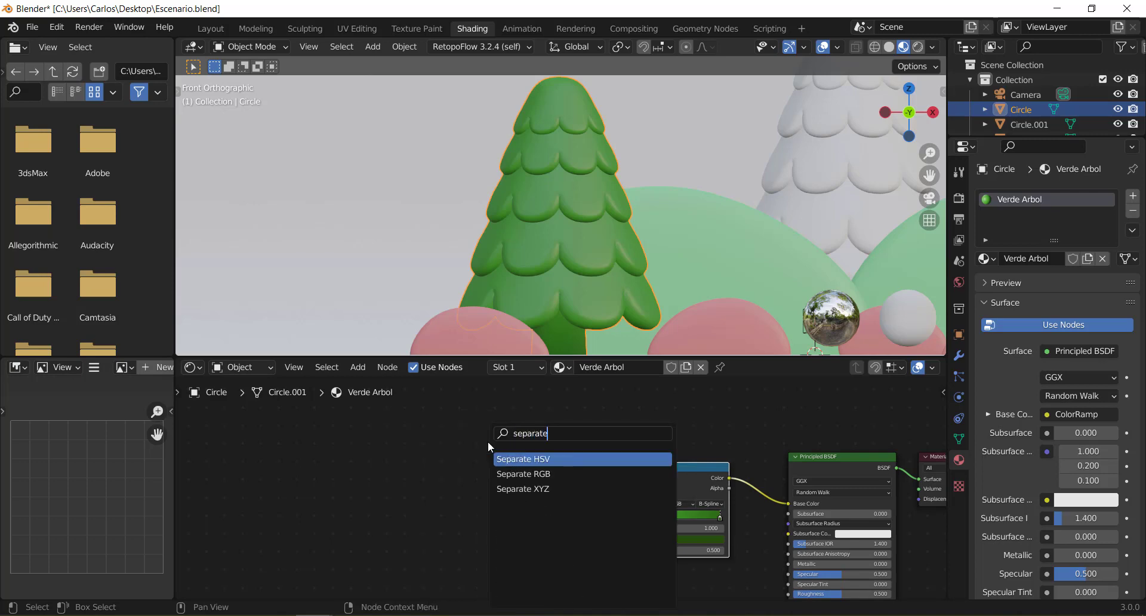
pyautogui.click(540, 490)
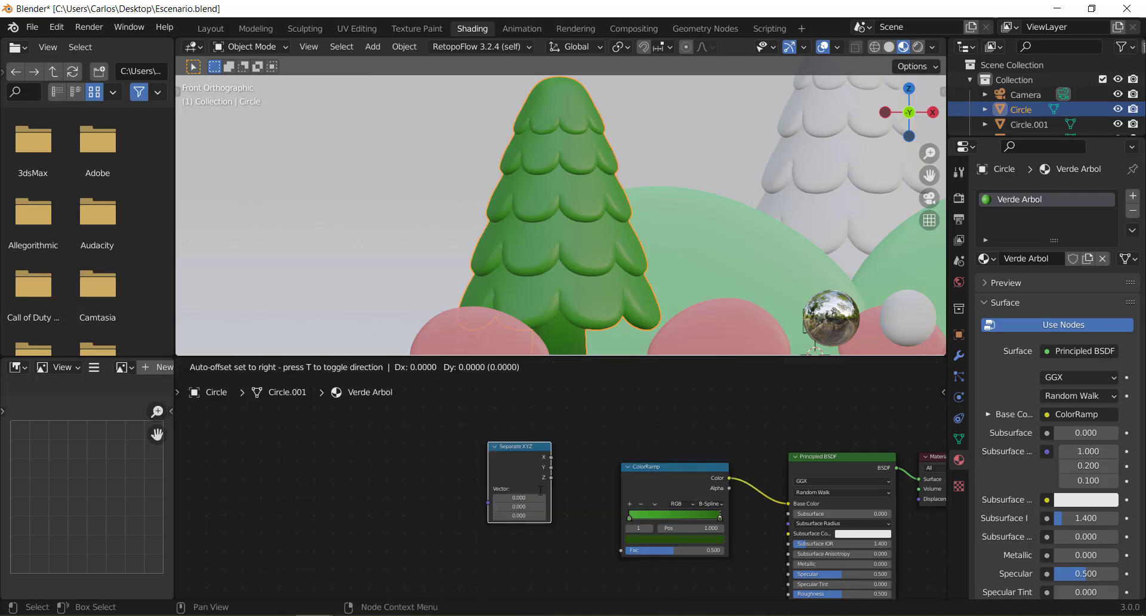
pyautogui.click(540, 513)
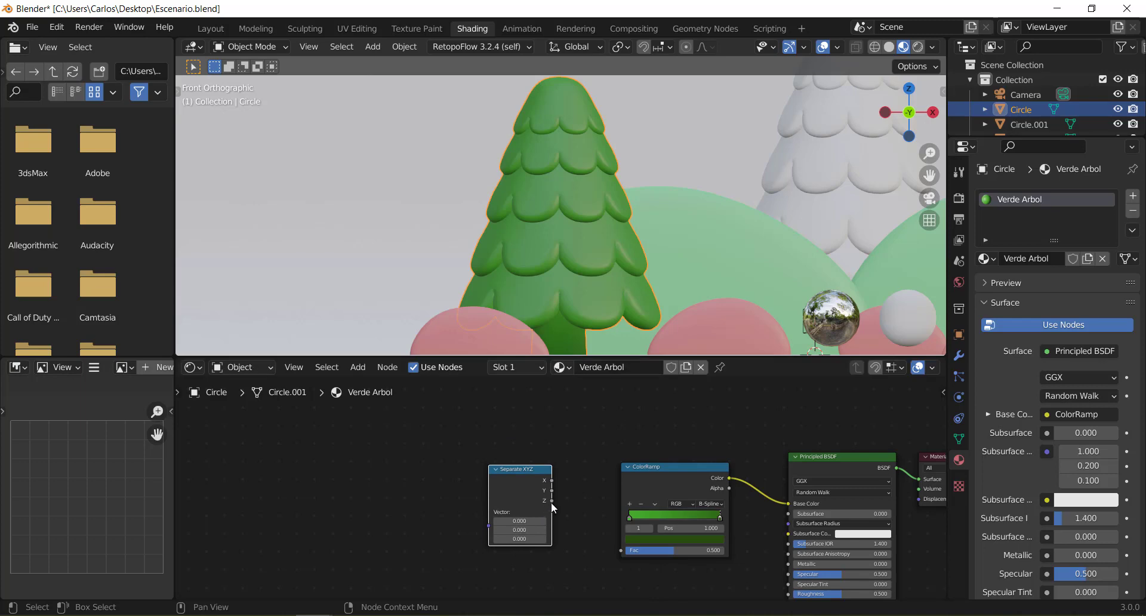
pyautogui.moveTo(553, 500); pyautogui.dragTo(621, 551)
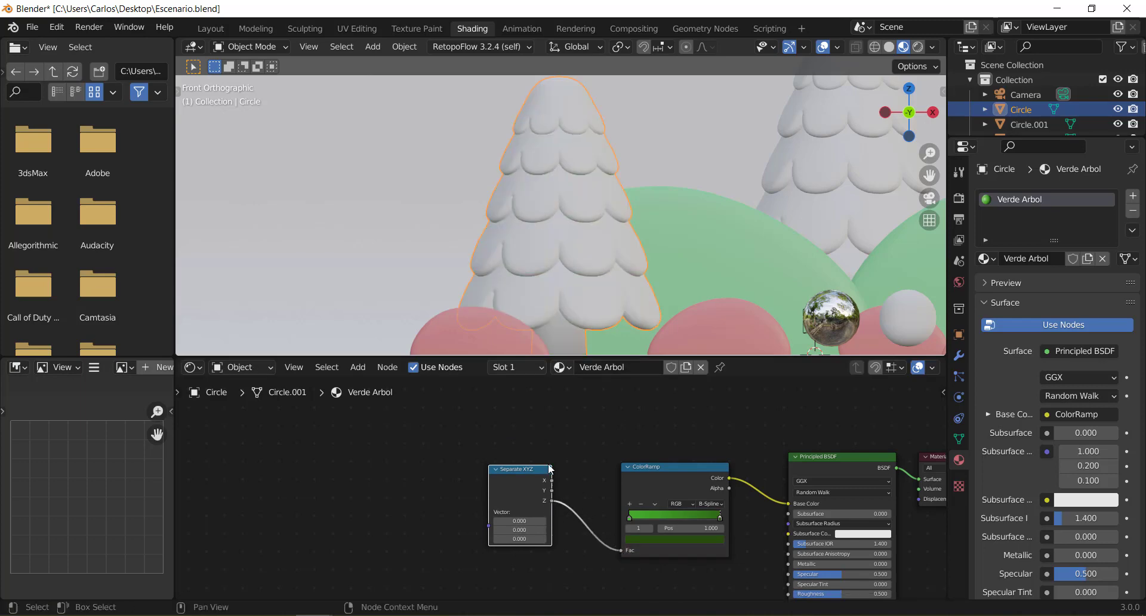
pyautogui.moveTo(527, 435); pyautogui.dragTo(582, 443, button='middle')
# Add a Texture Coordinate node and place it left of Separate XYZ.
pyautogui.hotkey('shift', 'a')
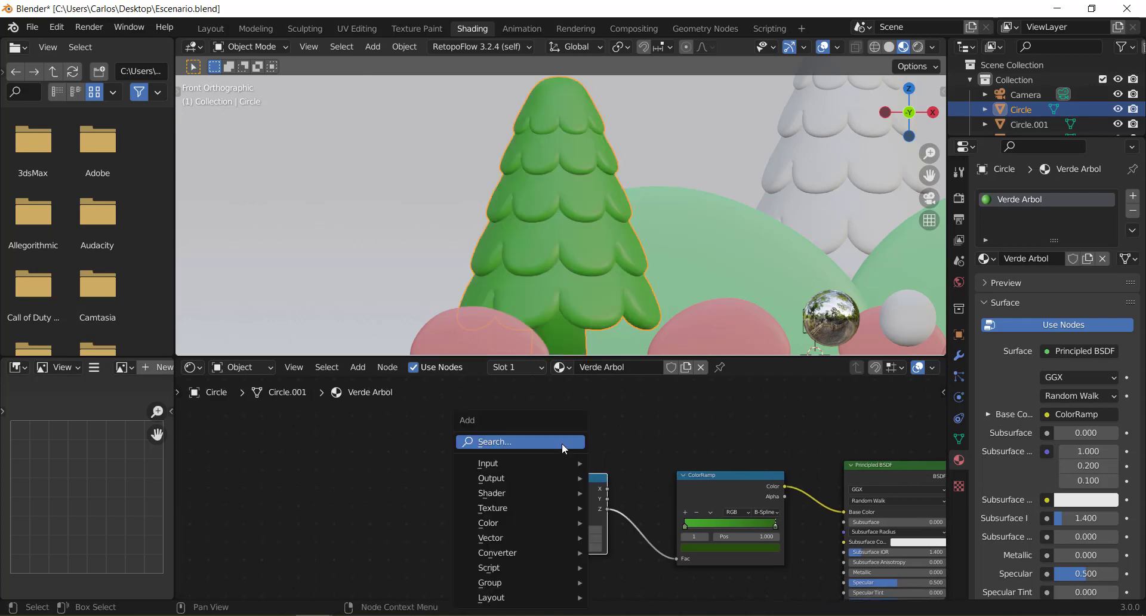
pyautogui.click(561, 442)
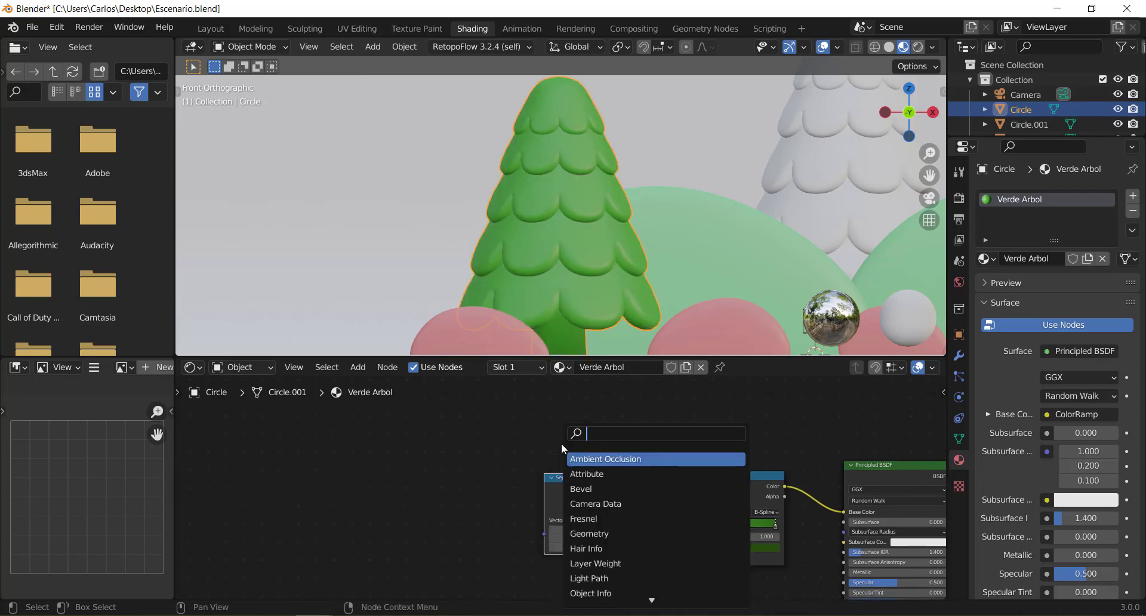
pyautogui.write('texture')
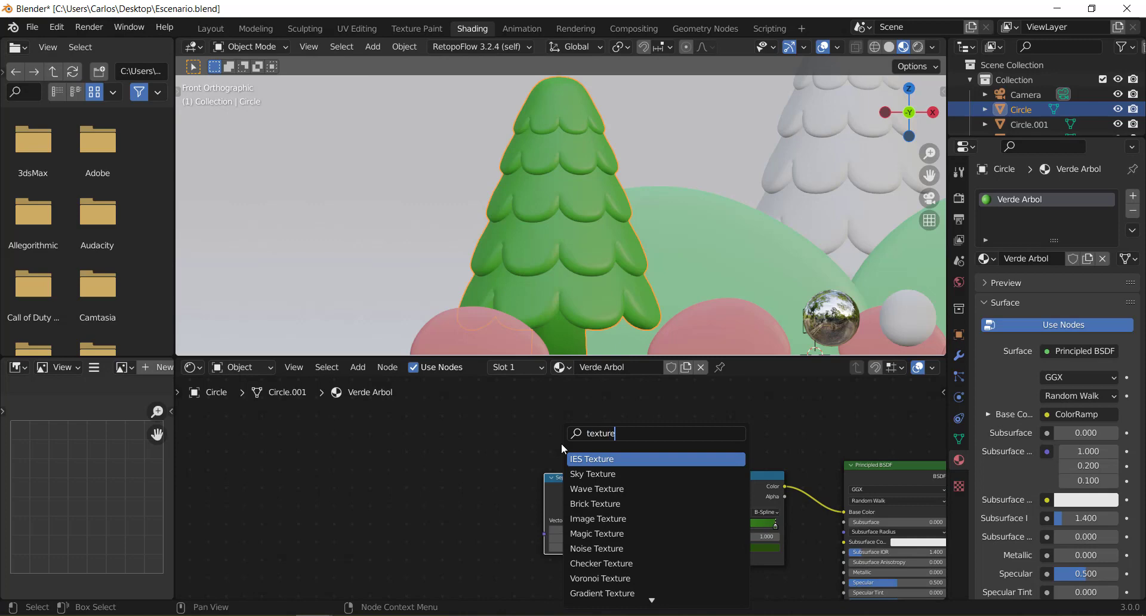
pyautogui.press('BackSpace')
pyautogui.press('BackSpace')
pyautogui.press('BackSpace')
pyautogui.press('BackSpace')
pyautogui.press('BackSpace')
pyautogui.write('c')
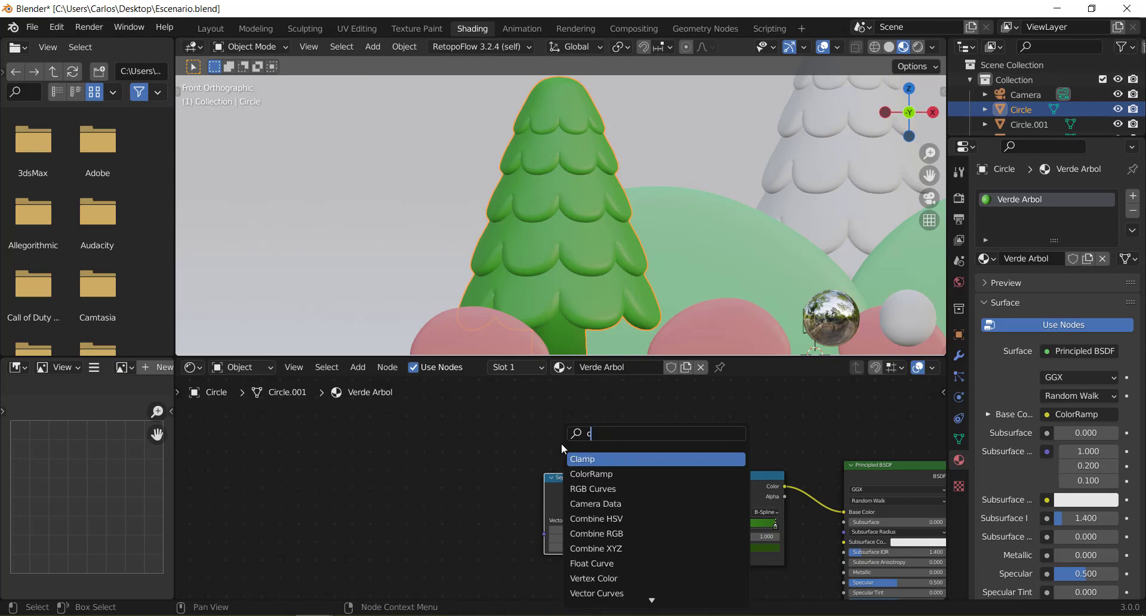
pyautogui.write('oor')
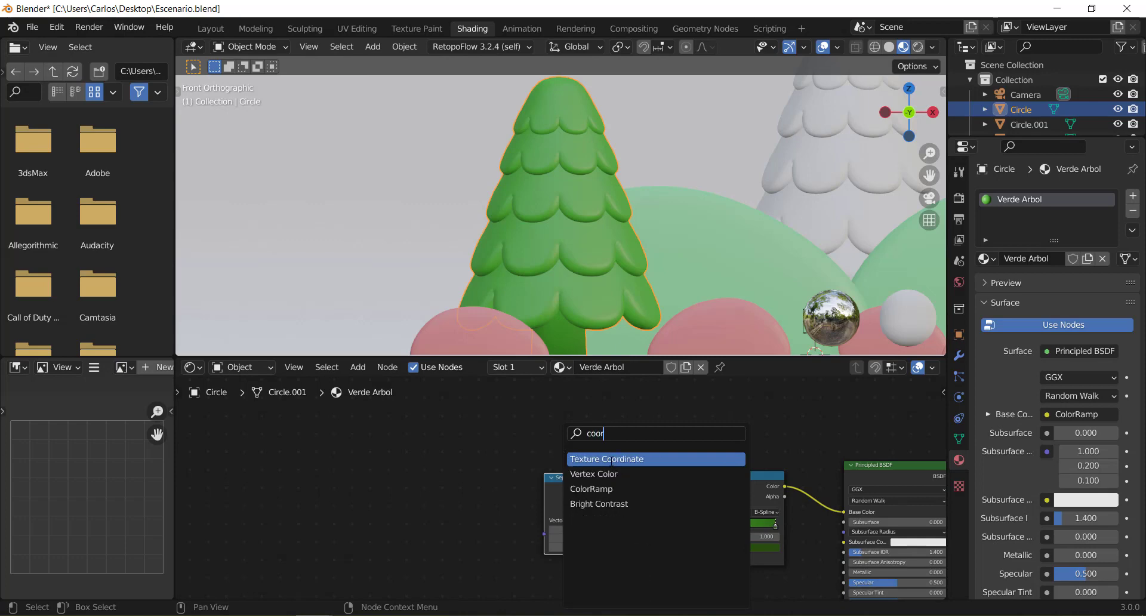
pyautogui.press('Return')
pyautogui.click(460, 474)
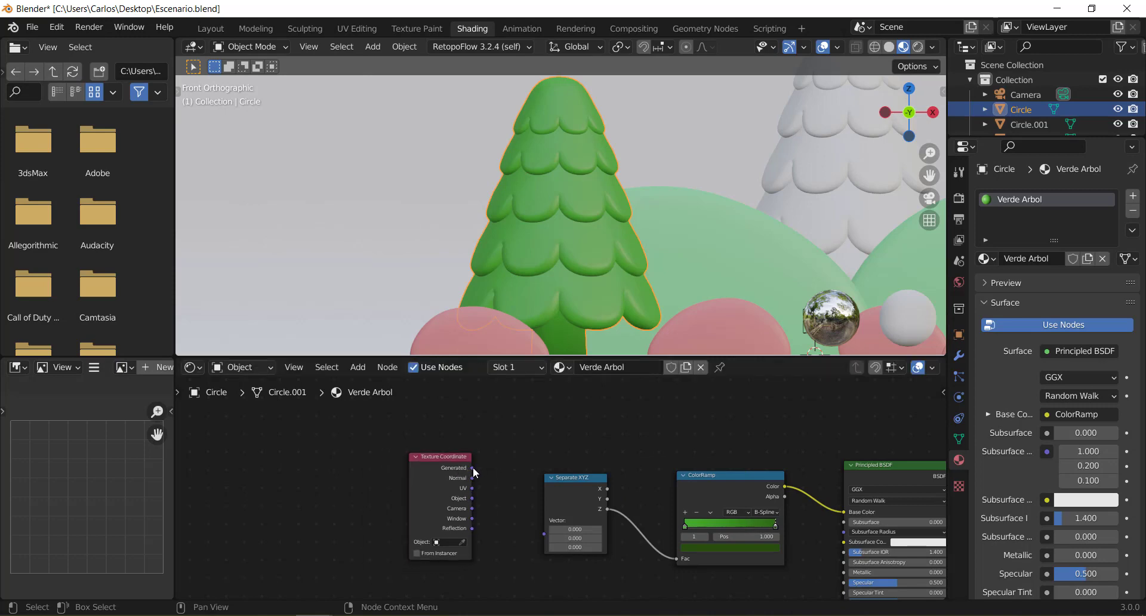
# Feed Generated coordinates into Separate XYZ's Vector, then move the ramp stops (right near 0.808, left about 0.279).
pyautogui.moveTo(473, 467); pyautogui.dragTo(542, 535)
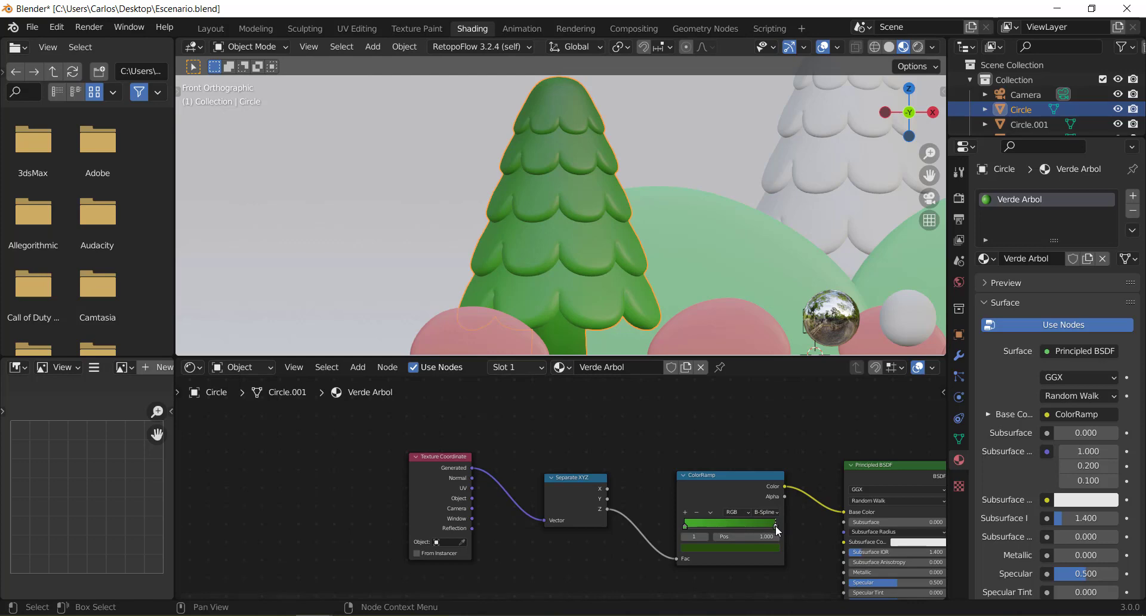
pyautogui.moveTo(775, 526)
pyautogui.mouseDown()
pyautogui.moveTo(713, 524)
pyautogui.moveTo(790, 523)
pyautogui.mouseUp()
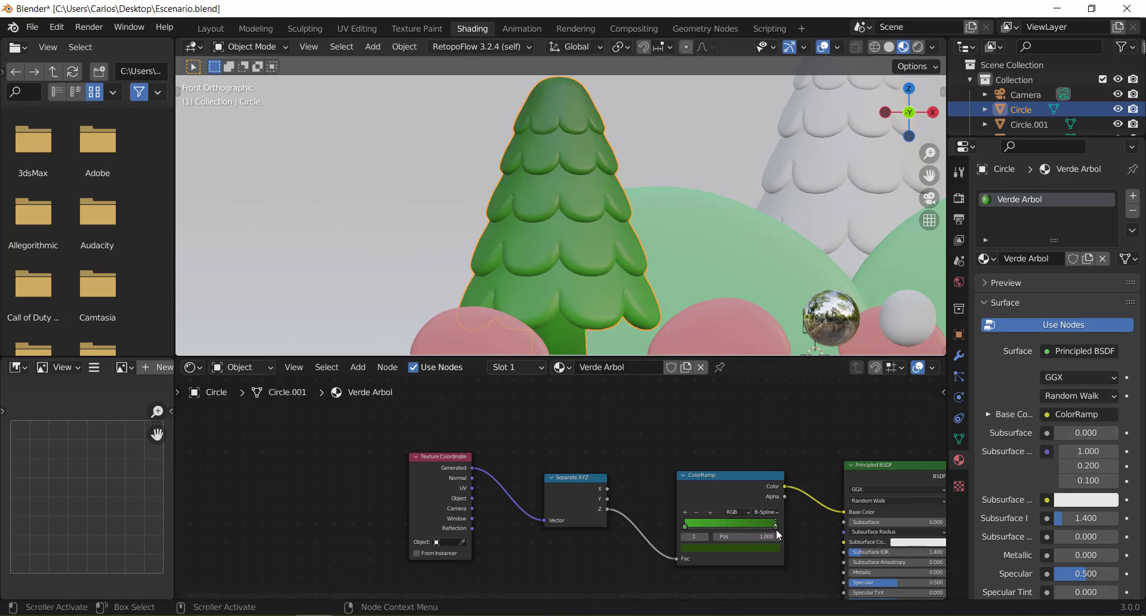
pyautogui.moveTo(773, 525)
pyautogui.mouseDown()
pyautogui.moveTo(720, 536)
pyautogui.moveTo(803, 529)
pyautogui.mouseUp()
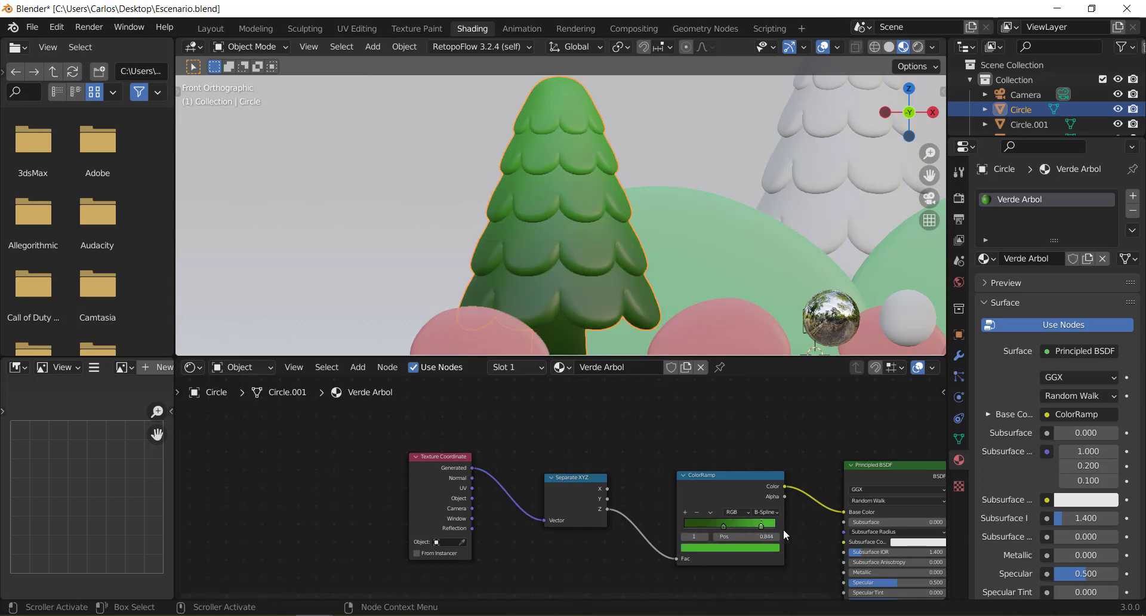
pyautogui.moveTo(722, 526); pyautogui.dragTo(681, 531)
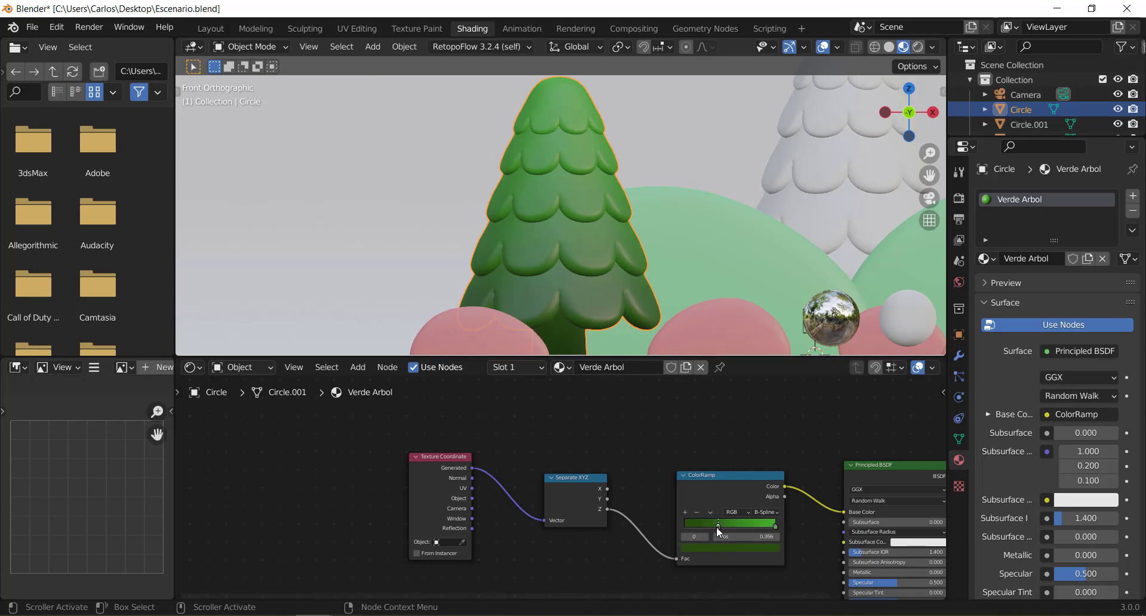
pyautogui.moveTo(721, 527); pyautogui.dragTo(722, 526)
pyautogui.scroll(-3, 600, 242)
pyautogui.scroll(-4, 609, 250)
pyautogui.scroll(3, 495, 214)
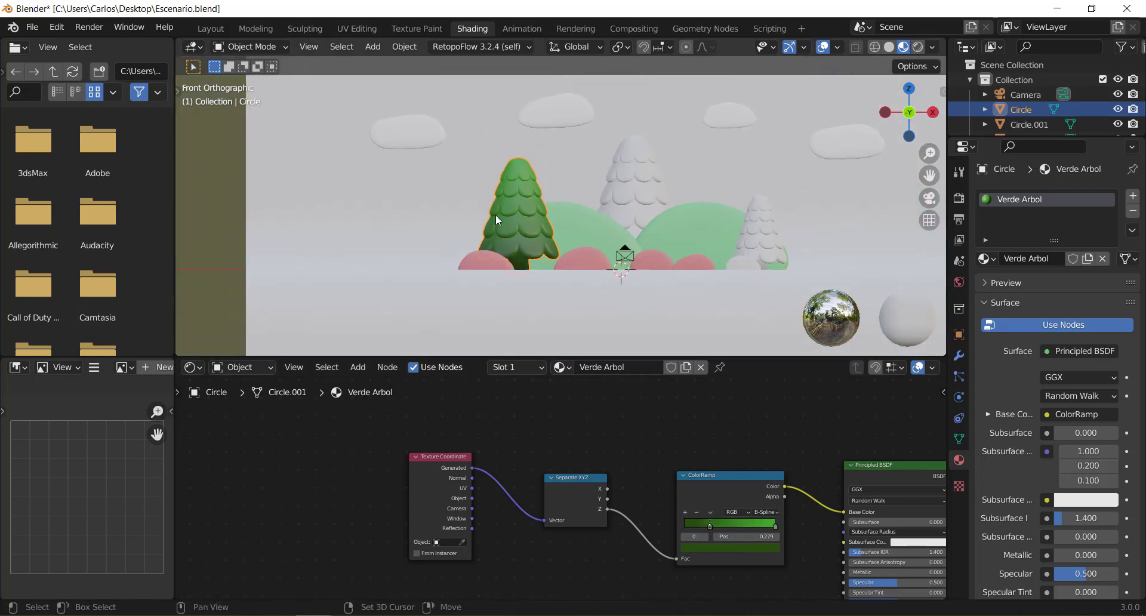
pyautogui.scroll(3, 496, 214)
pyautogui.scroll(1, 552, 194)
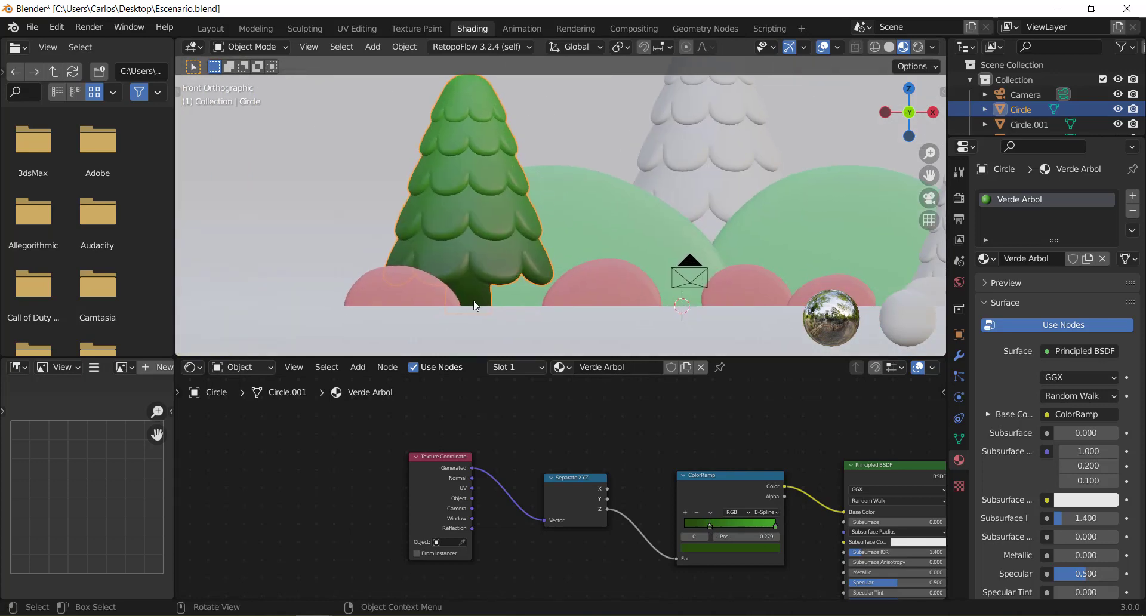
pyautogui.moveTo(1141, 268)
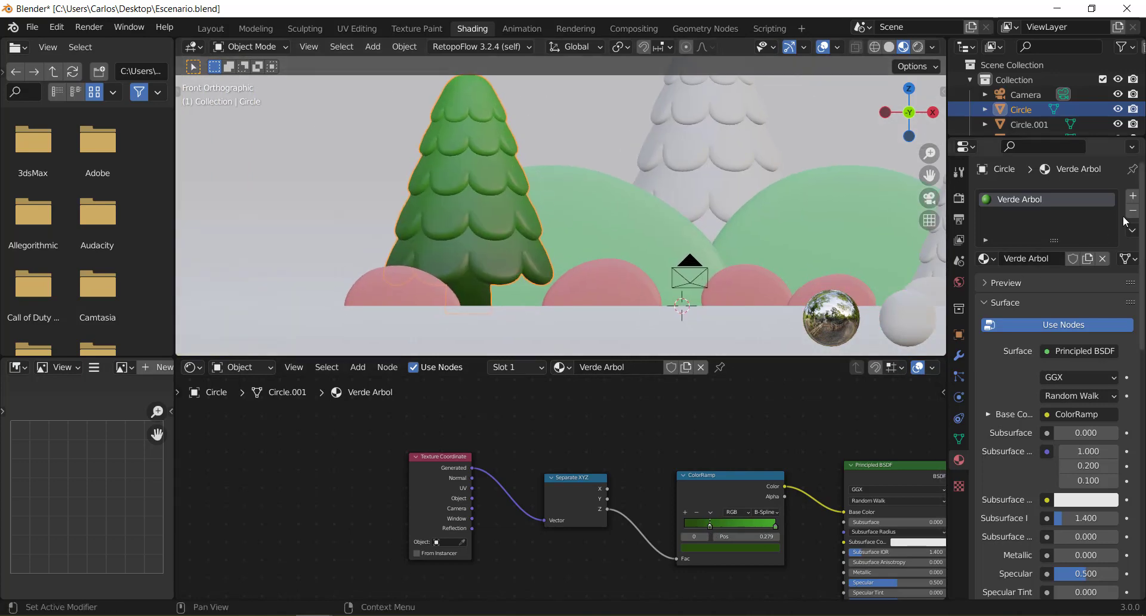
# Add a second material slot with a new reddish-brown material.
pyautogui.click(1132, 197)
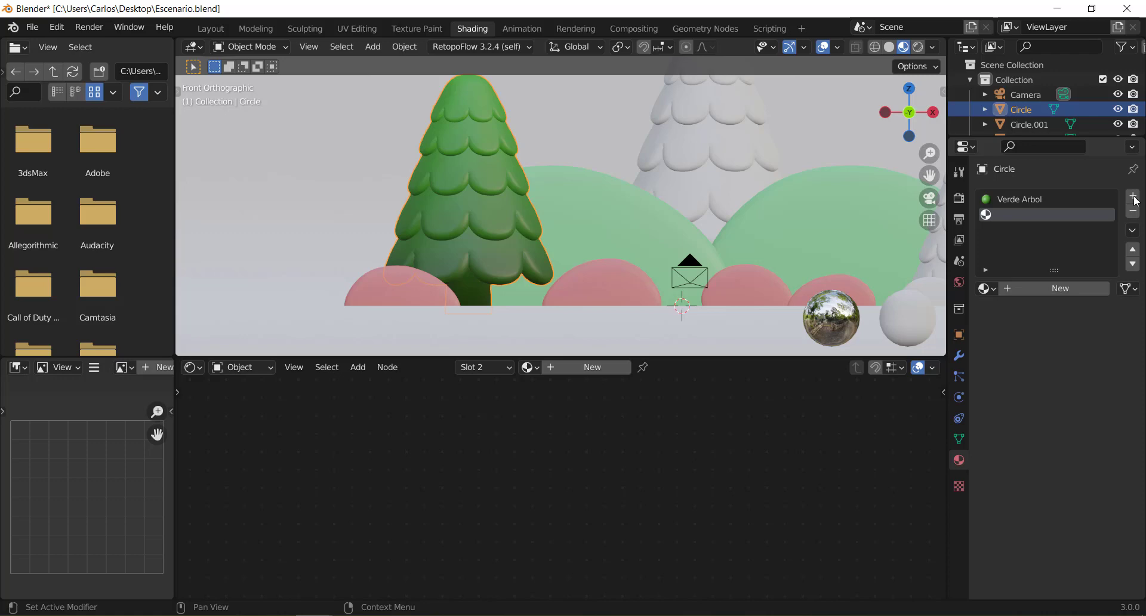
pyautogui.click(1049, 288)
pyautogui.click(1075, 445)
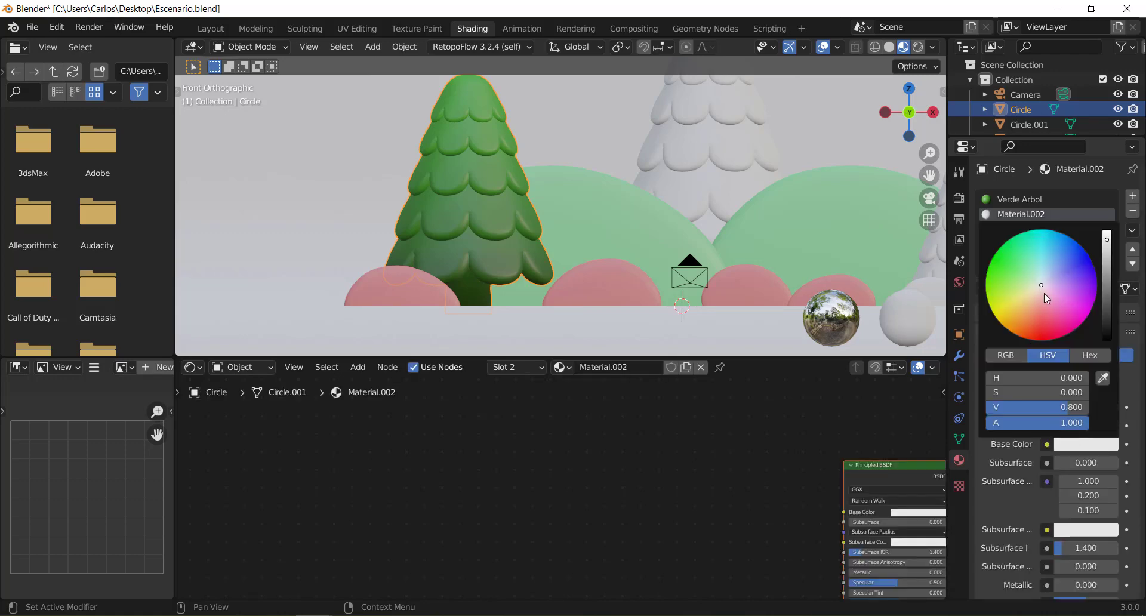
pyautogui.moveTo(1045, 293); pyautogui.dragTo(1019, 325)
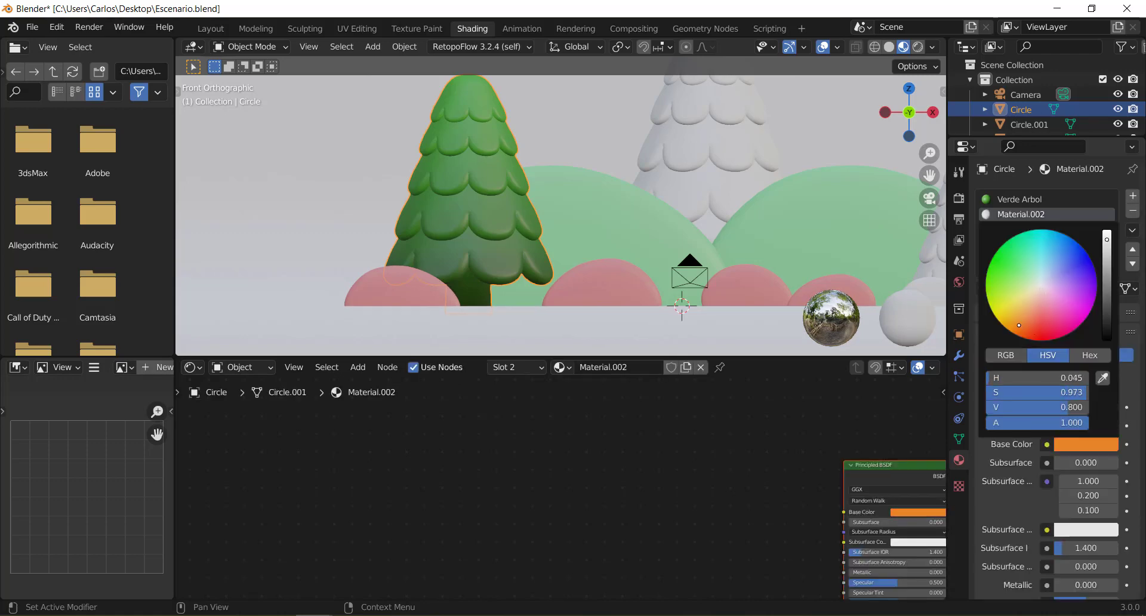
pyautogui.moveTo(1108, 290); pyautogui.dragTo(1107, 286)
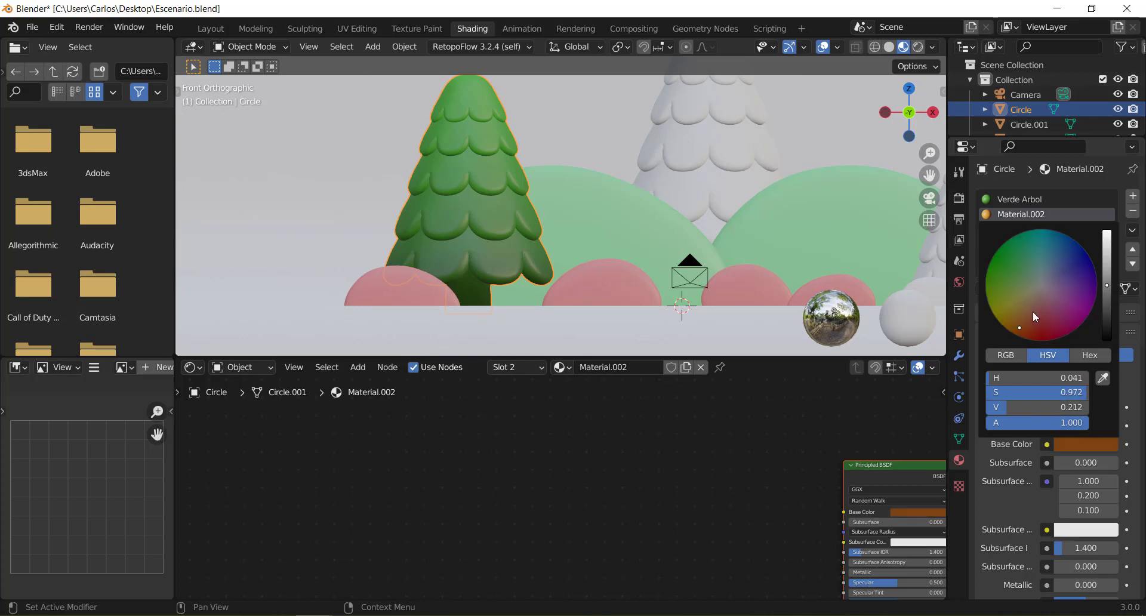
pyautogui.moveTo(1033, 312); pyautogui.dragTo(1031, 320)
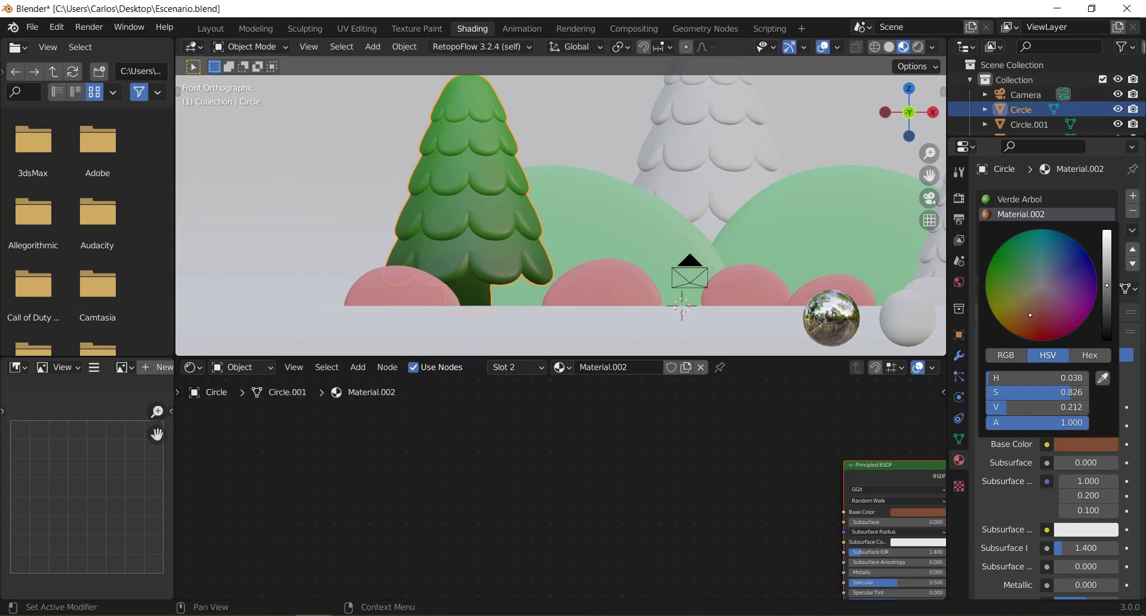
# In Edit Mode, select the connected trunk faces and assign Material.002 to them.
pyautogui.press('Tab')
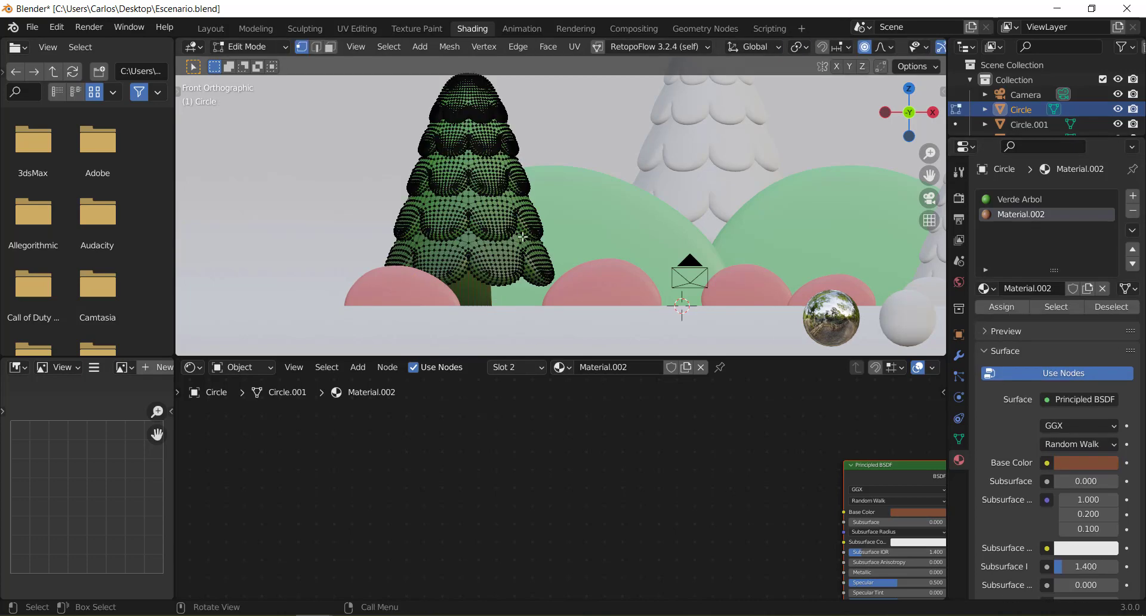
pyautogui.click(330, 47)
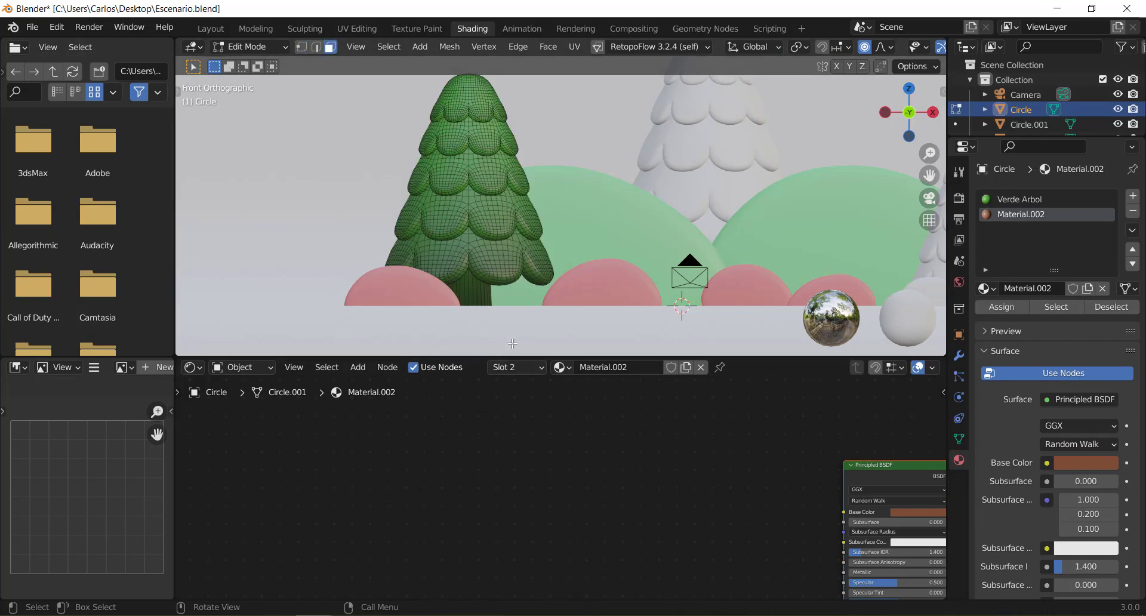
pyautogui.scroll(2, 493, 307)
pyautogui.scroll(2, 493, 307)
pyautogui.click(460, 257)
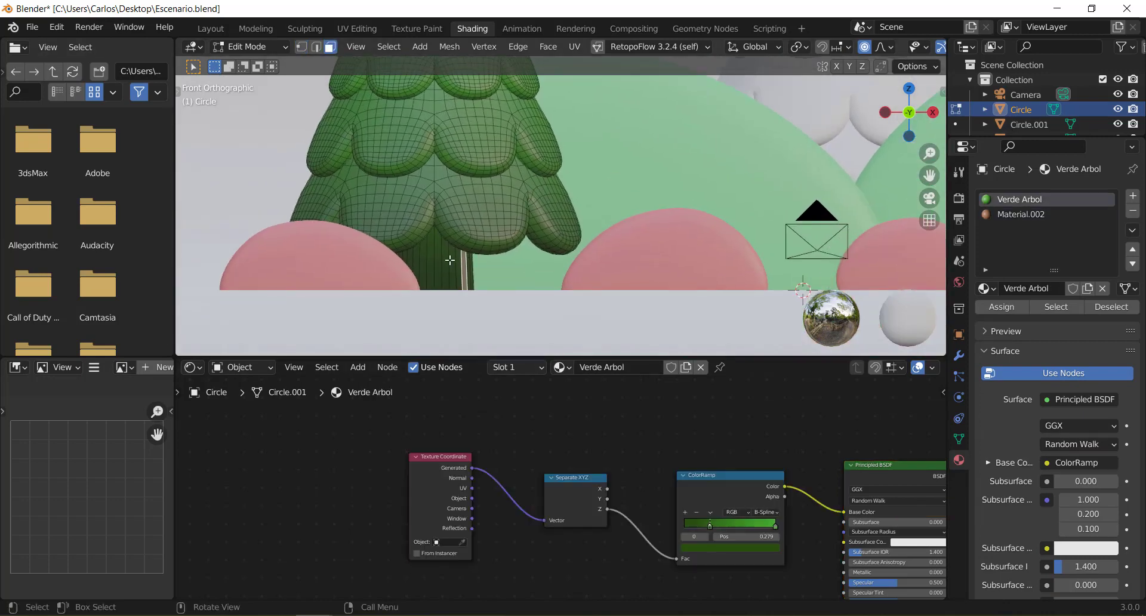
pyautogui.press('l')
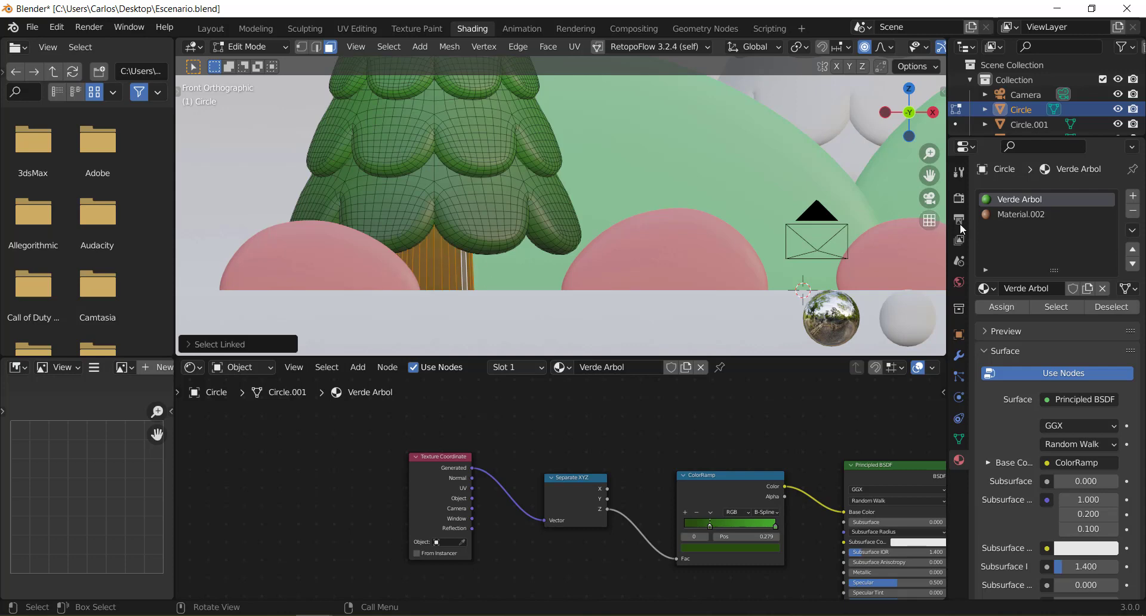
pyautogui.click(1036, 215)
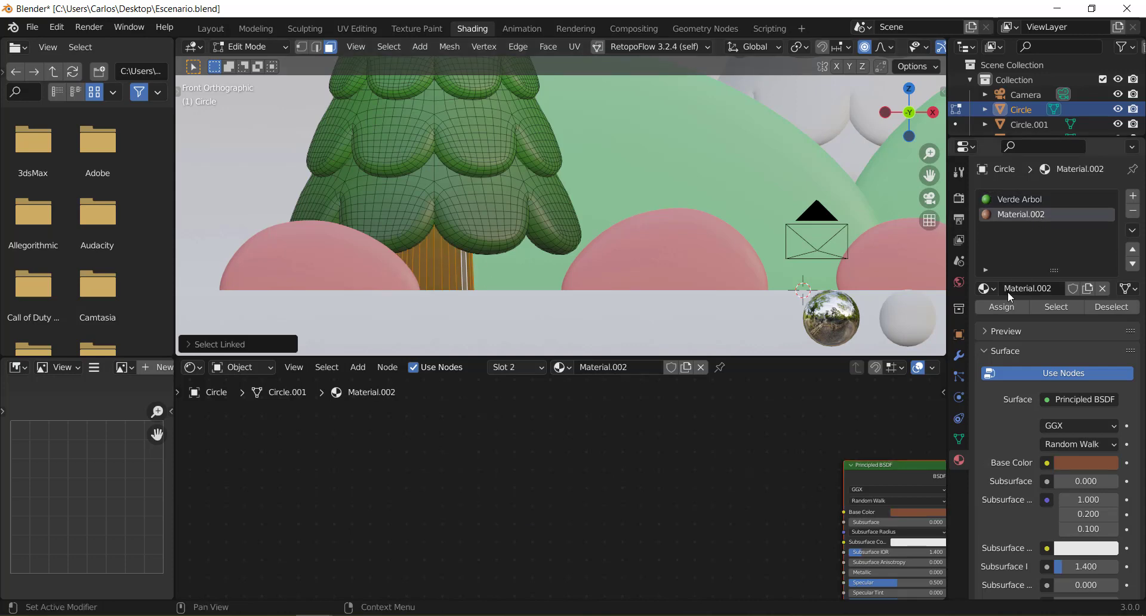
pyautogui.click(1000, 308)
pyautogui.press('Tab')
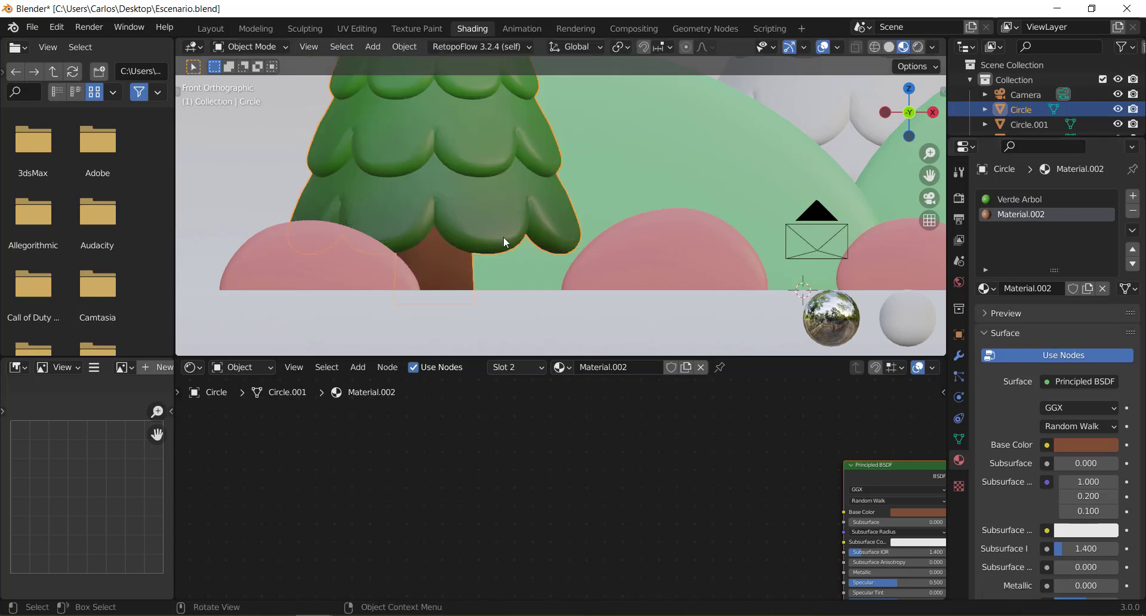
# Rename the trunk material to 'Marron'.
pyautogui.scroll(-1, 327, 277)
pyautogui.scroll(-3, 326, 278)
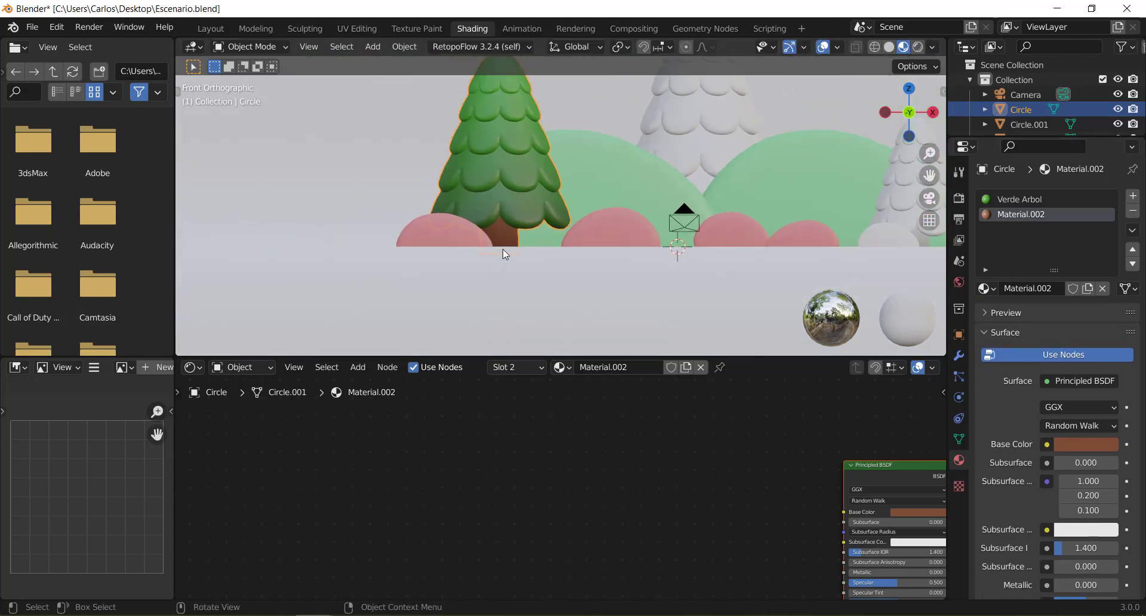
pyautogui.doubleClick(1016, 215)
pyautogui.write('Marron')
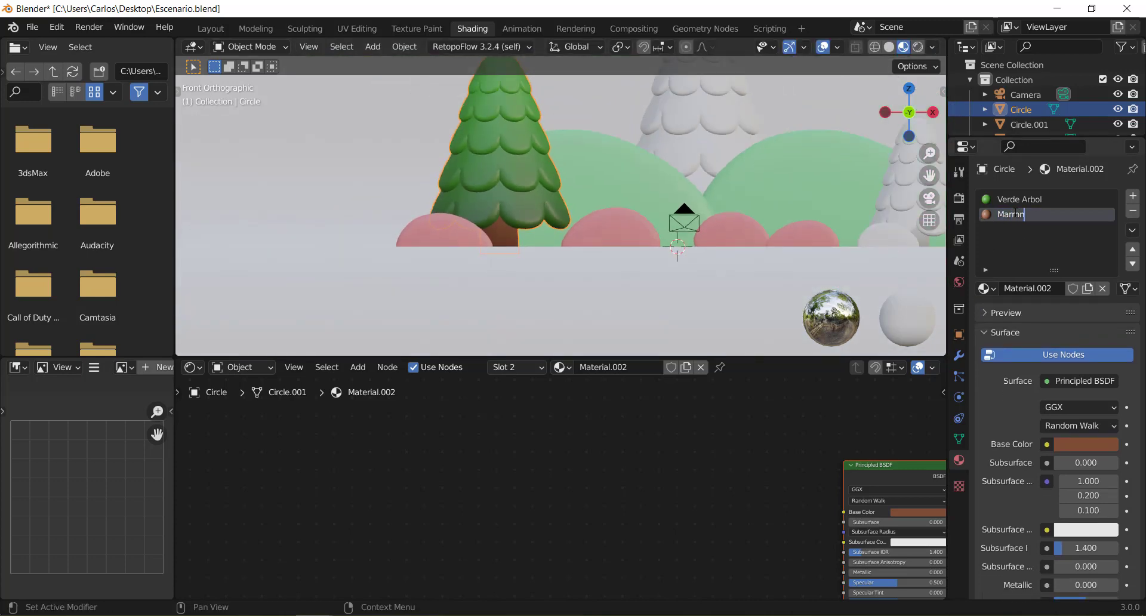
pyautogui.press('Return')
pyautogui.moveTo(621, 215)
pyautogui.mouseDown(button='middle')
pyautogui.moveTo(582, 235)
pyautogui.moveTo(588, 224)
pyautogui.moveTo(474, 245)
pyautogui.moveTo(542, 248)
pyautogui.moveTo(590, 199)
pyautogui.moveTo(655, 218)
pyautogui.moveTo(572, 202)
pyautogui.mouseUp(button='middle')
# Link the green tree's Verde Arbol material to the two white trees.
pyautogui.click(541, 194)
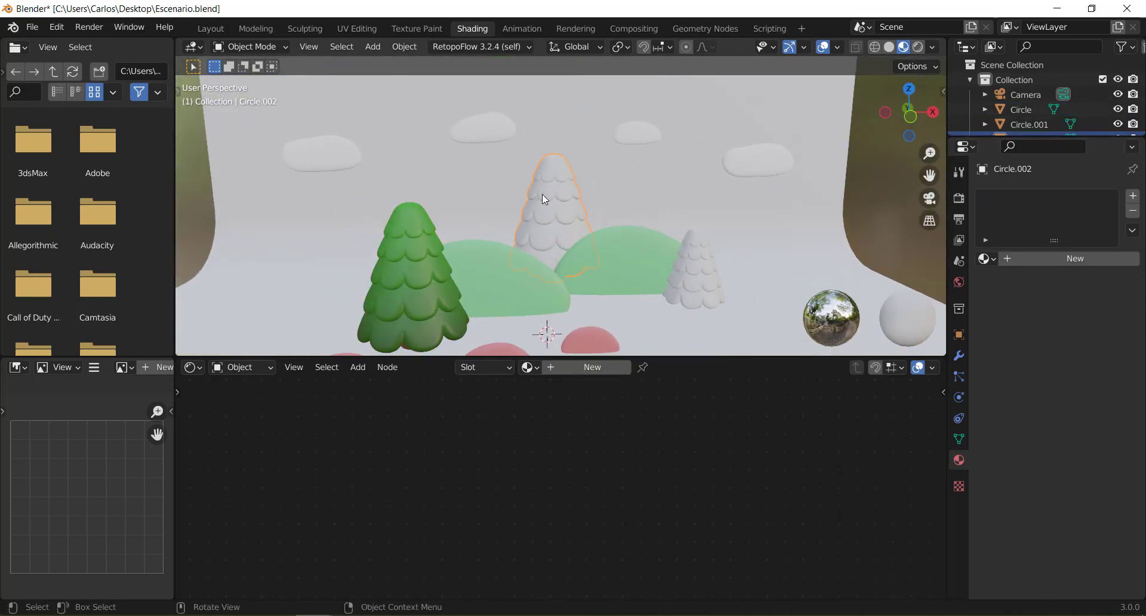
pyautogui.keyDown('shift'); pyautogui.click(703, 271); pyautogui.keyUp('shift')
pyautogui.keyDown('shift'); pyautogui.click(422, 275); pyautogui.keyUp('shift')
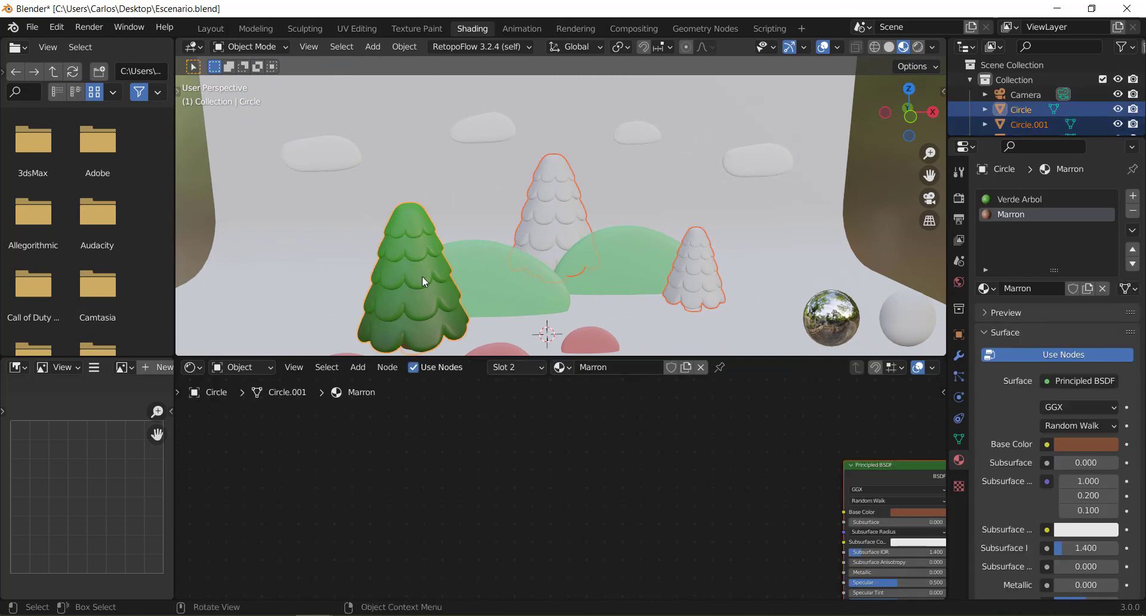
pyautogui.hotkey('ctrl', 'l')
pyautogui.click(421, 276)
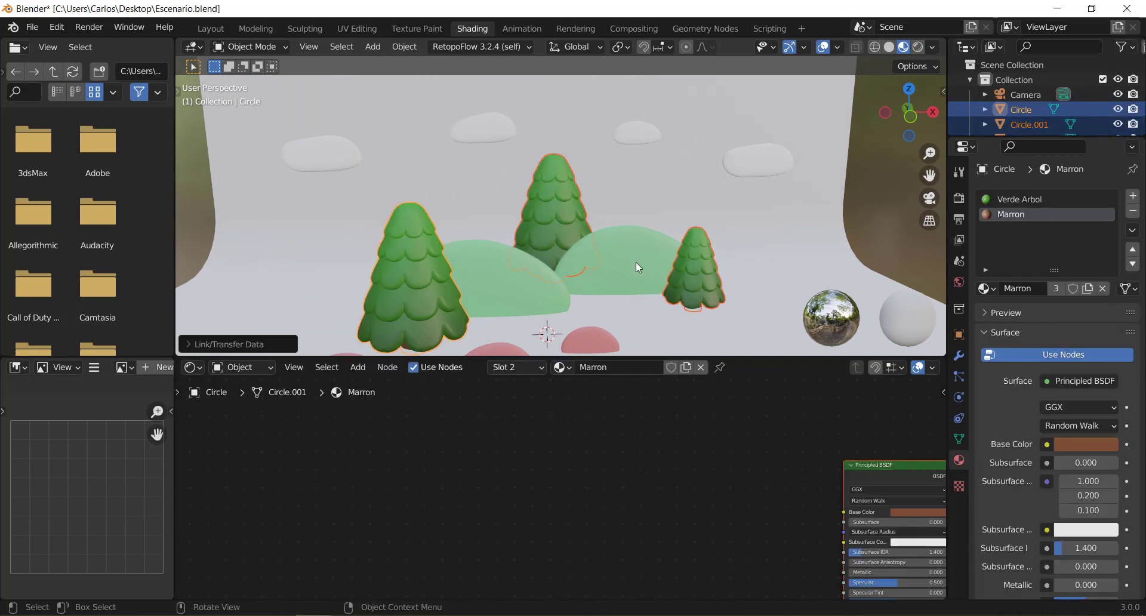
pyautogui.scroll(3, 636, 263)
pyautogui.scroll(2, 647, 238)
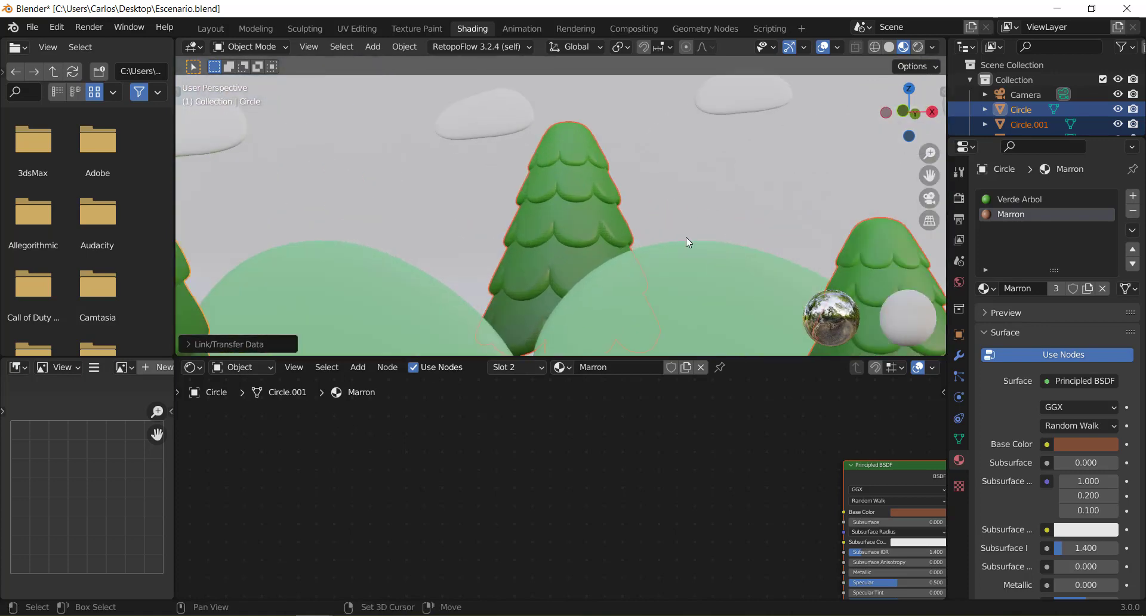
pyautogui.scroll(2, 685, 239)
pyautogui.scroll(2, 529, 205)
pyautogui.scroll(3, 582, 202)
pyautogui.scroll(-5, 555, 153)
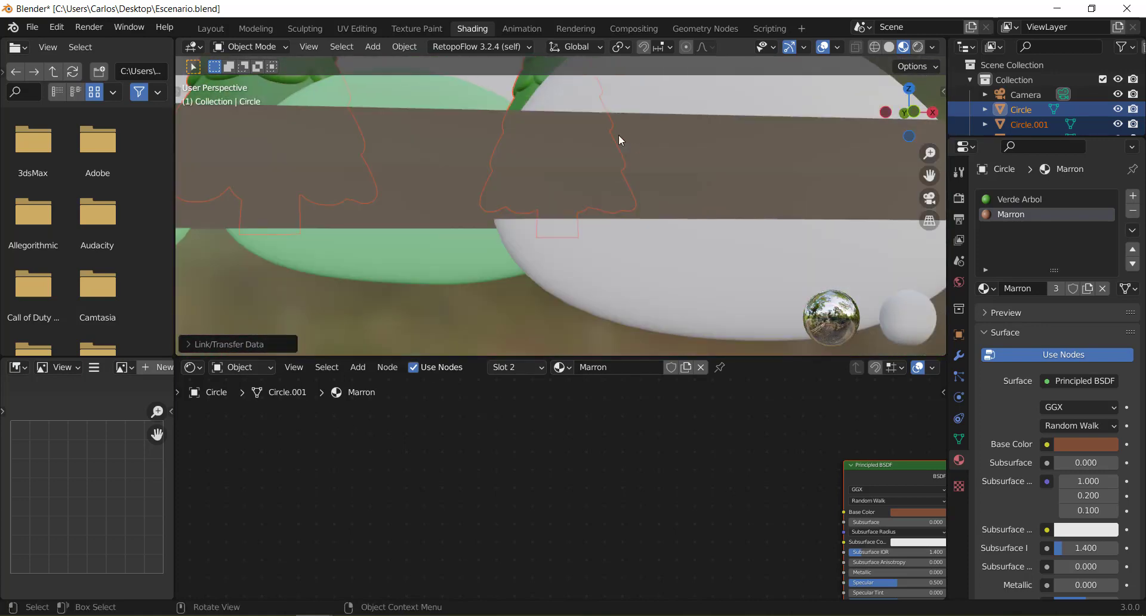
pyautogui.scroll(-3, 597, 179)
# Assign the brown Marron material to the back tree's trunk.
pyautogui.click(572, 220)
pyautogui.press('Tab')
pyautogui.moveTo(559, 261); pyautogui.dragTo(559, 249, button='middle')
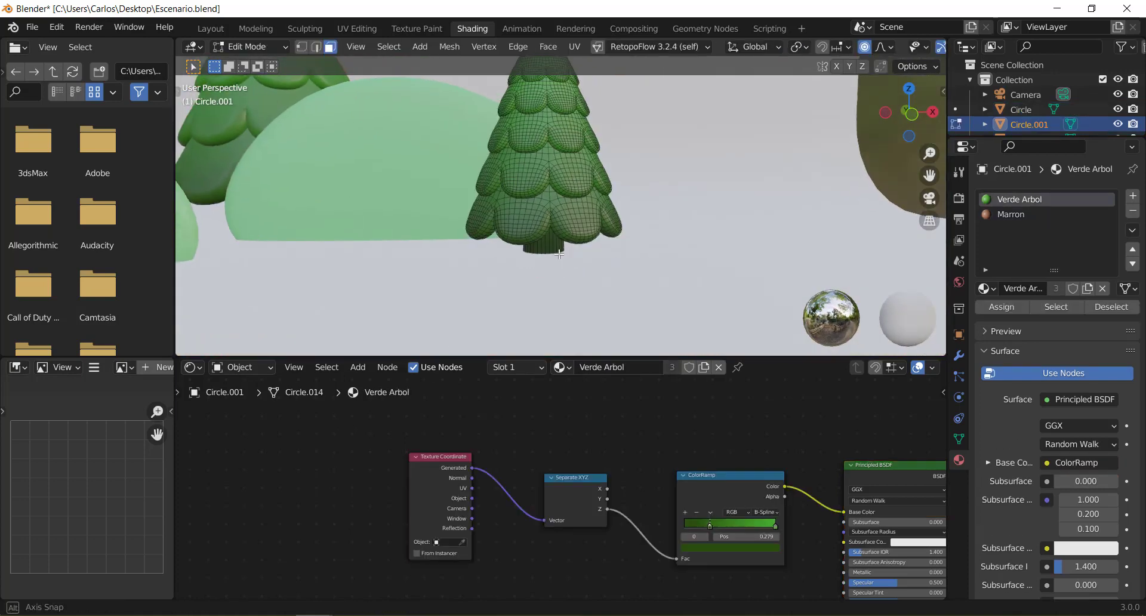
pyautogui.press('l')
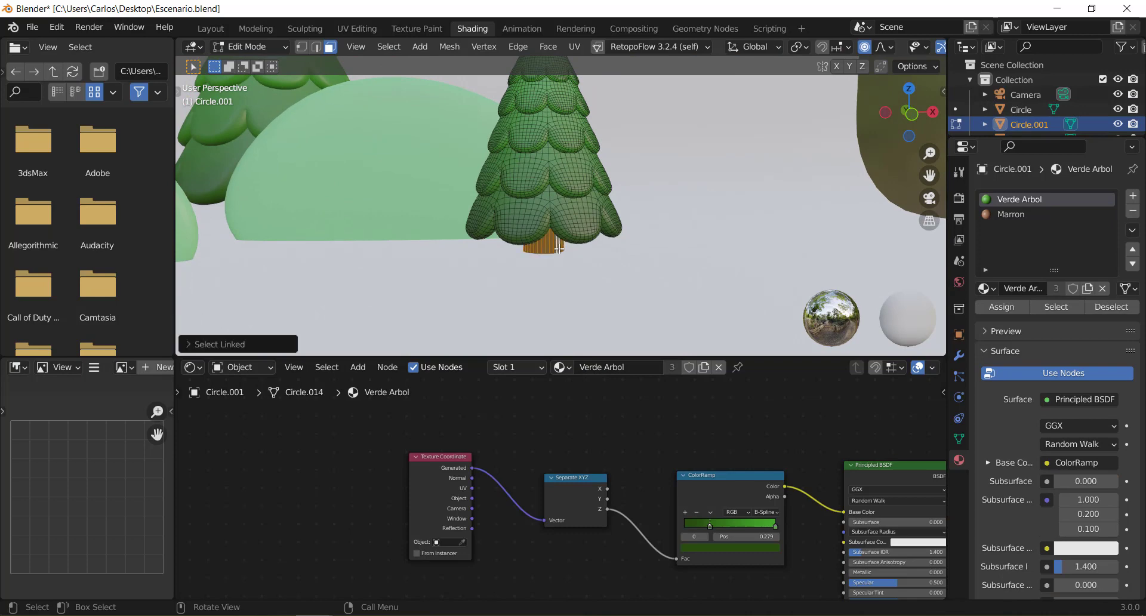
pyautogui.click(1012, 217)
pyautogui.click(1001, 311)
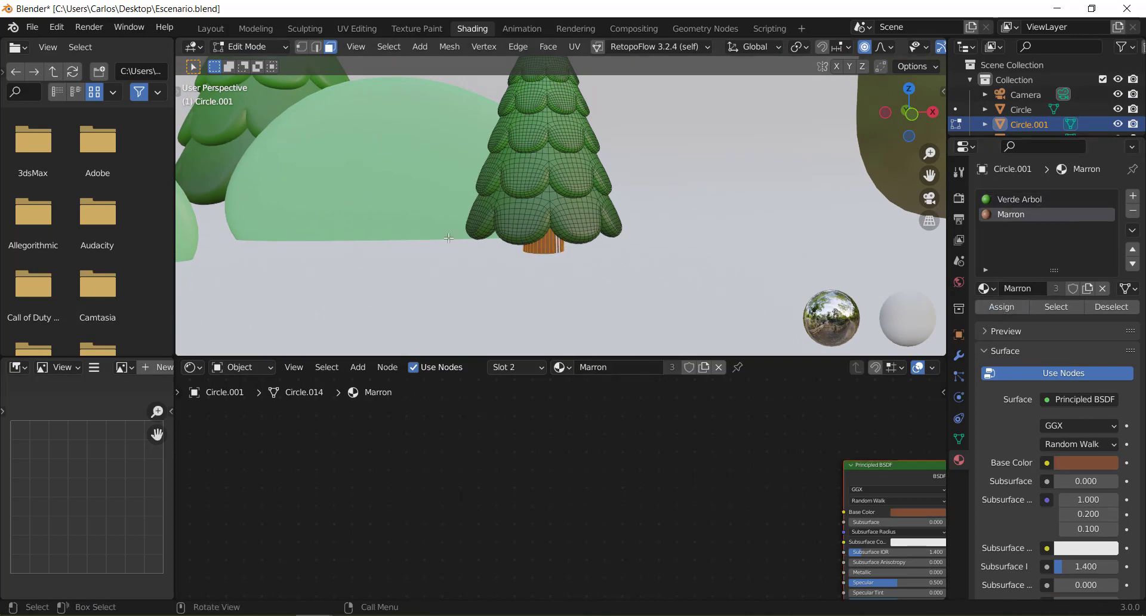
pyautogui.press('Tab')
# Assign the brown Marron material to the big front tree's trunk.
pyautogui.moveTo(385, 218)
pyautogui.mouseDown(button='middle')
pyautogui.moveTo(535, 258)
pyautogui.moveTo(621, 235)
pyautogui.moveTo(531, 302)
pyautogui.mouseUp(button='middle')
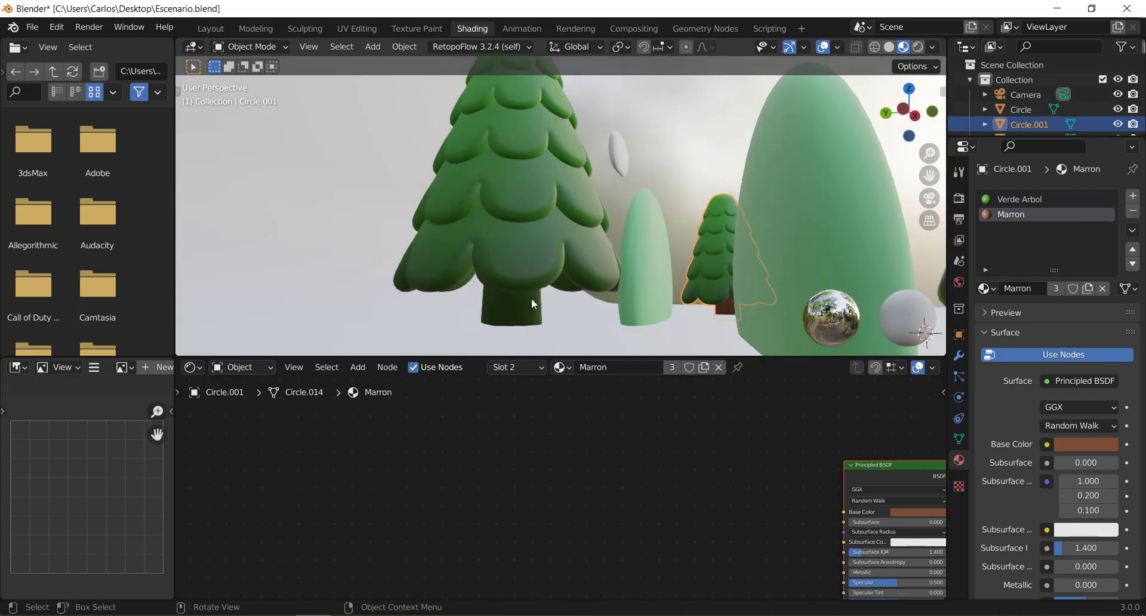
pyautogui.click(519, 316)
pyautogui.press('Tab')
pyautogui.keyDown('alt'); pyautogui.click(517, 310); pyautogui.keyUp('alt')
pyautogui.press('l')
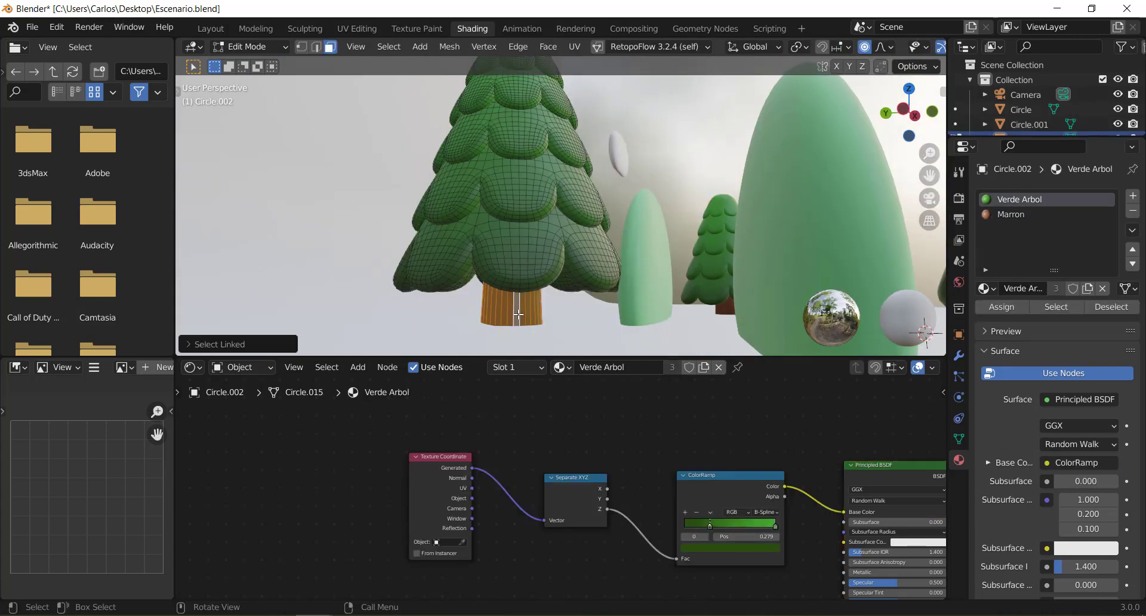
pyautogui.click(1010, 214)
pyautogui.click(1001, 306)
pyautogui.press('Tab')
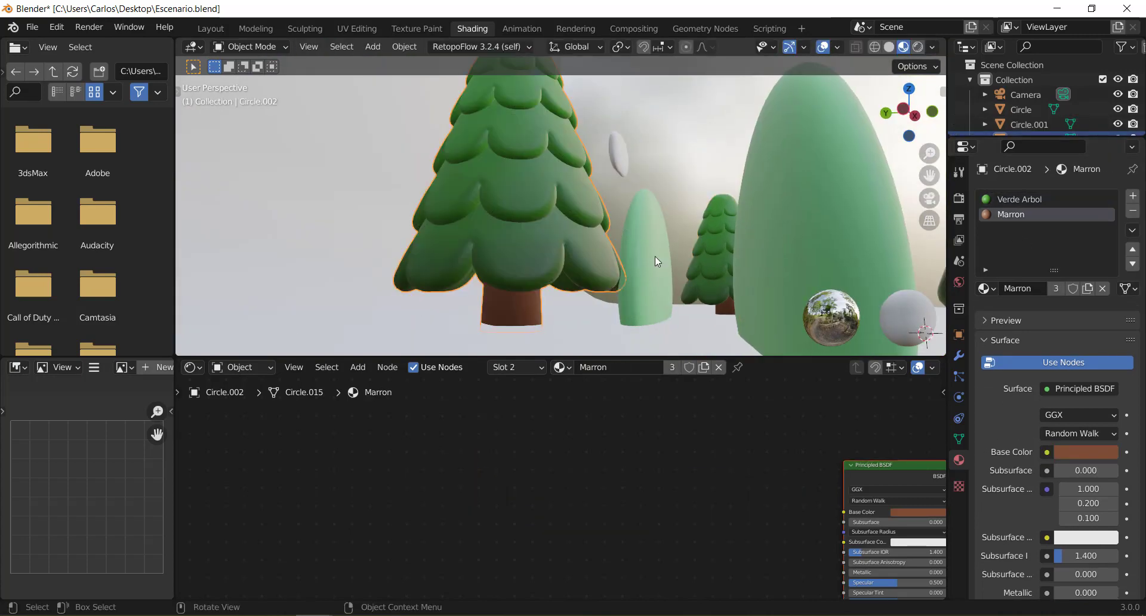
pyautogui.moveTo(654, 256); pyautogui.dragTo(586, 256, button='middle')
pyautogui.scroll(1, 586, 257)
# Check the camera framing of the coloured tree scene, then return to the Layout workspace.
pyautogui.press('KP_0')
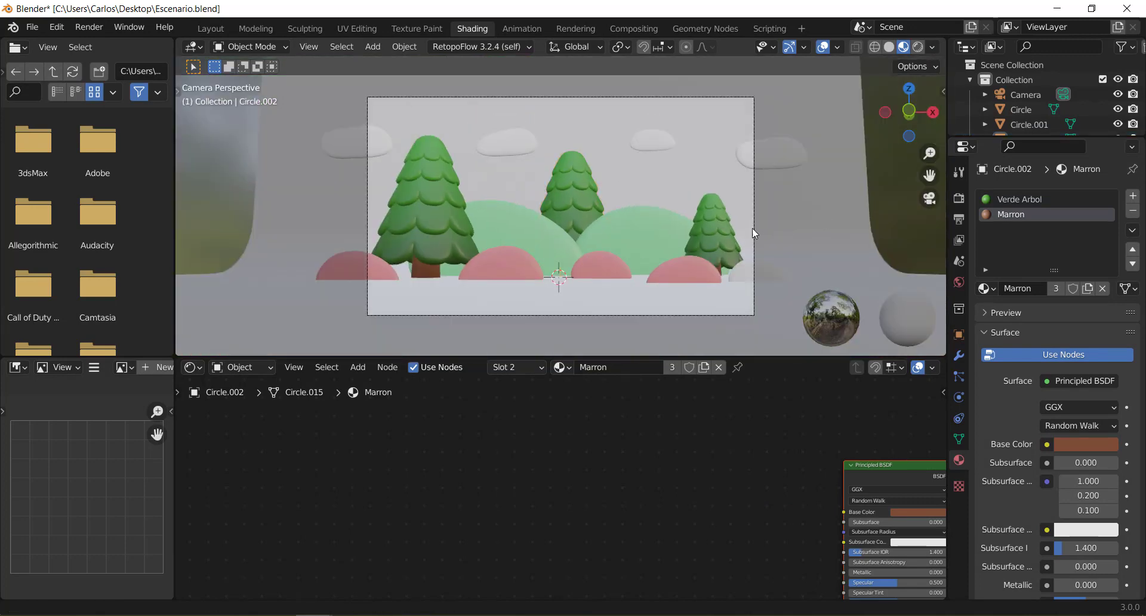
pyautogui.keyDown('shift'); pyautogui.moveTo(752, 228); pyautogui.dragTo(671, 271, button='middle'); pyautogui.keyUp('shift')
pyautogui.scroll(1, 520, 232)
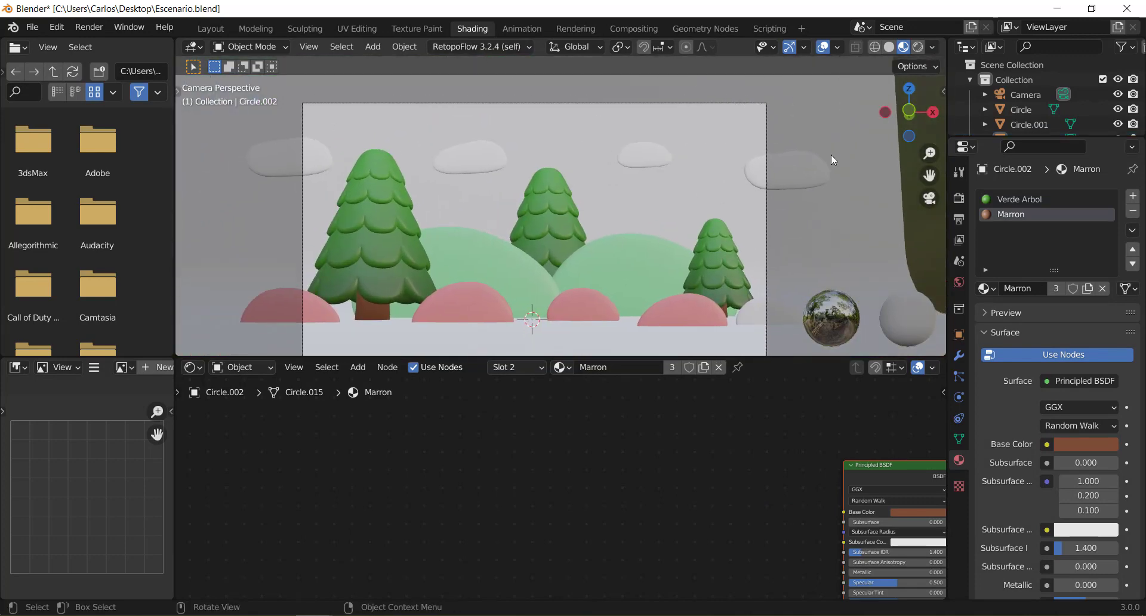
pyautogui.scroll(-2, 575, 248)
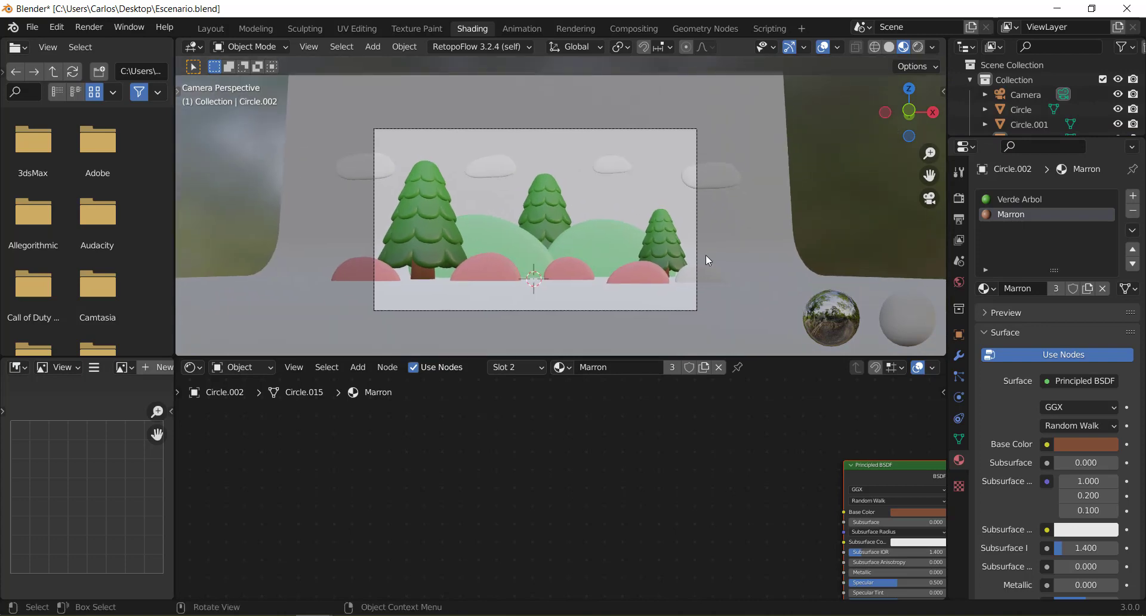
pyautogui.scroll(1, 635, 191)
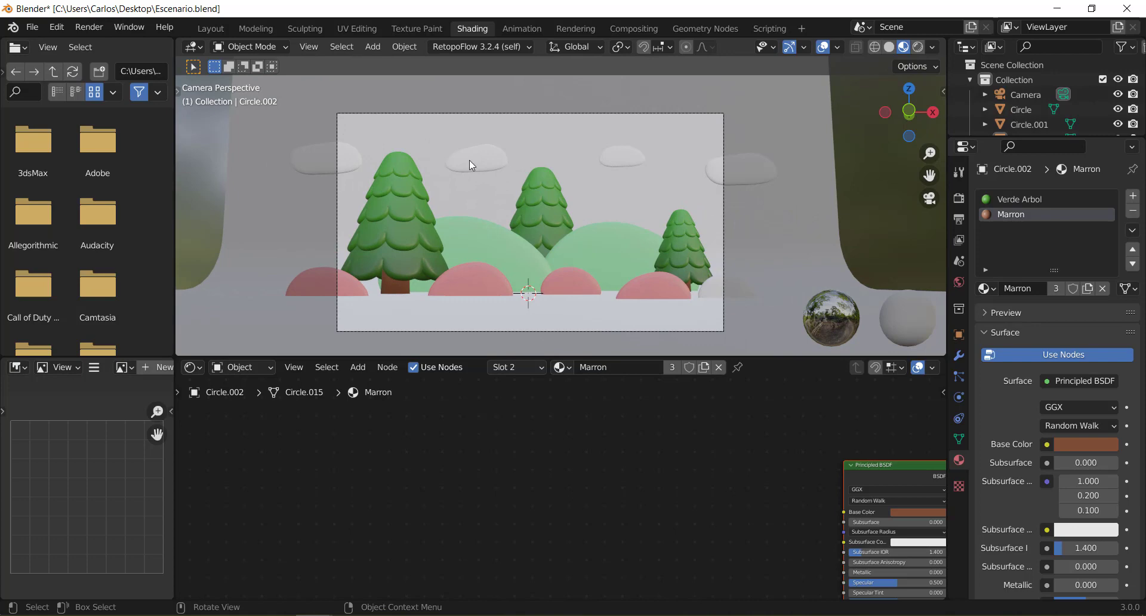
pyautogui.click(221, 28)
# Add an Area light and move it -25.056 m along Y, out in front of the set.
pyautogui.scroll(-2, 522, 270)
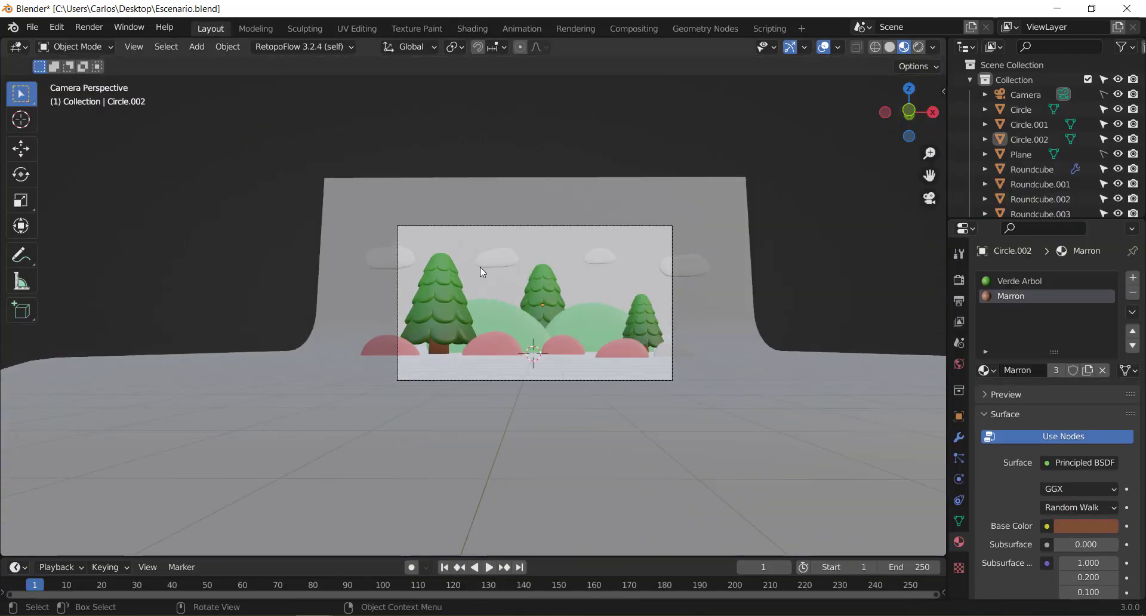
pyautogui.moveTo(480, 267)
pyautogui.mouseDown(button='middle')
pyautogui.moveTo(607, 344)
pyautogui.moveTo(553, 331)
pyautogui.mouseUp(button='middle')
pyautogui.scroll(-3, 558, 306)
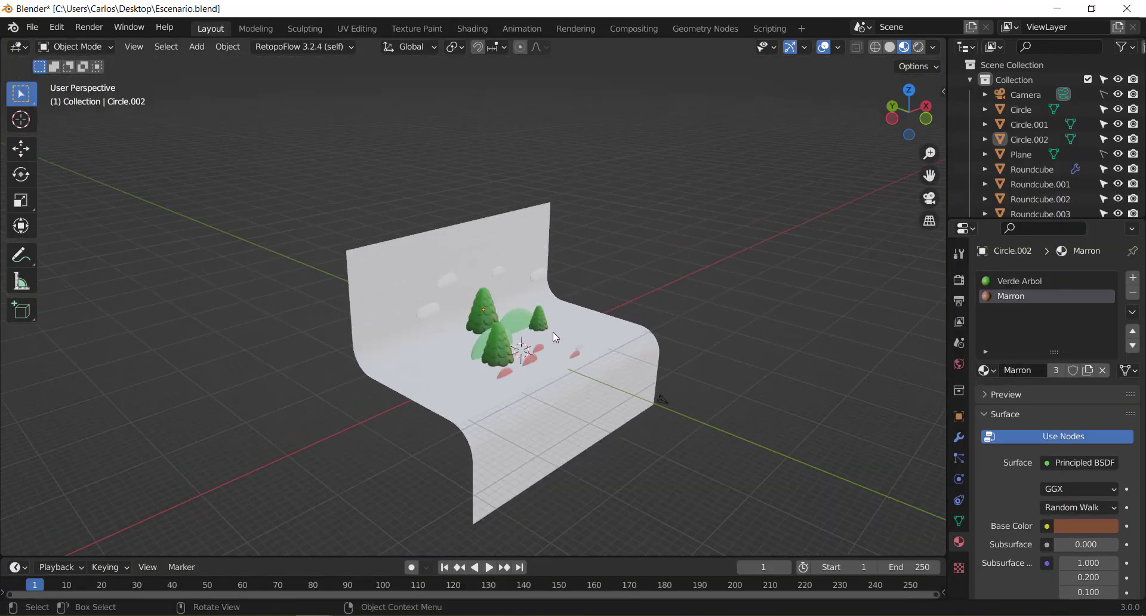
pyautogui.click(1012, 94)
pyautogui.scroll(-5, 1015, 170)
pyautogui.scroll(6, 1014, 169)
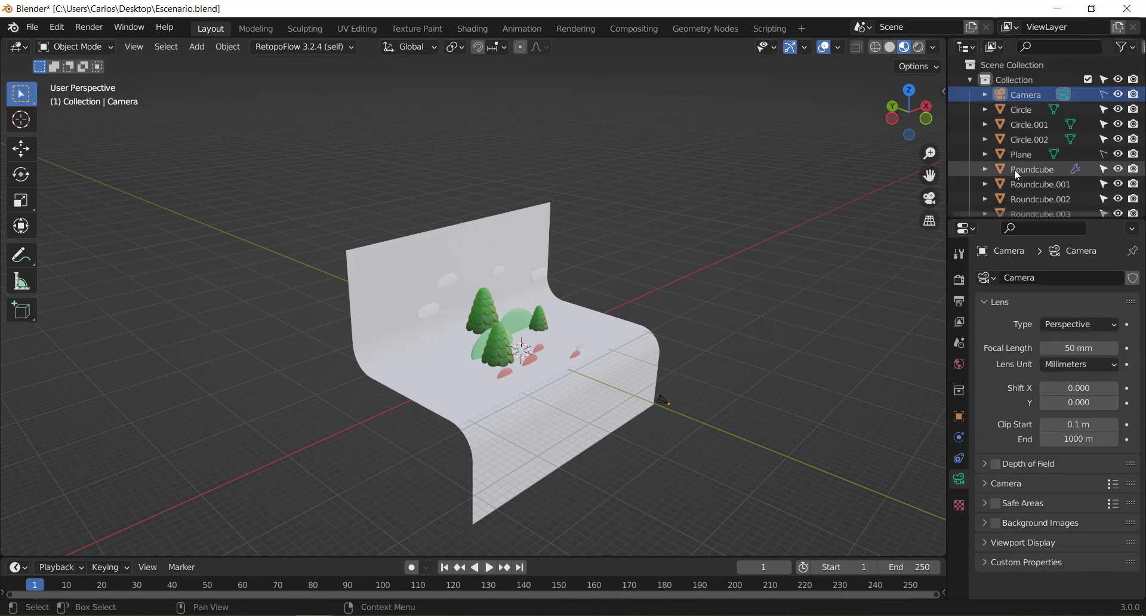
pyautogui.hotkey('shift', 'a')
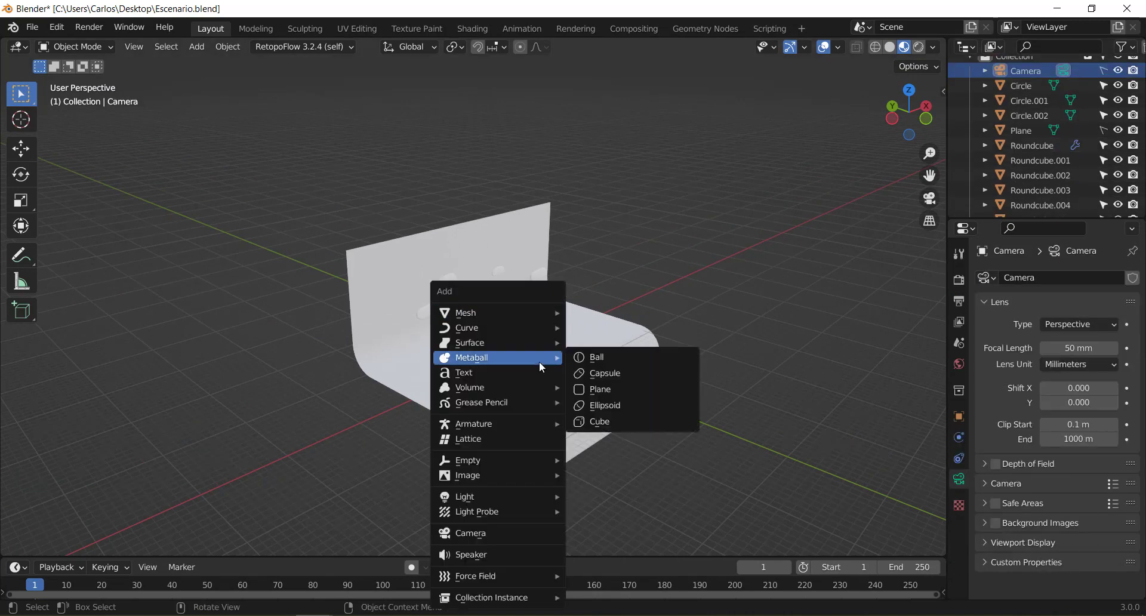
pyautogui.moveTo(464, 496)
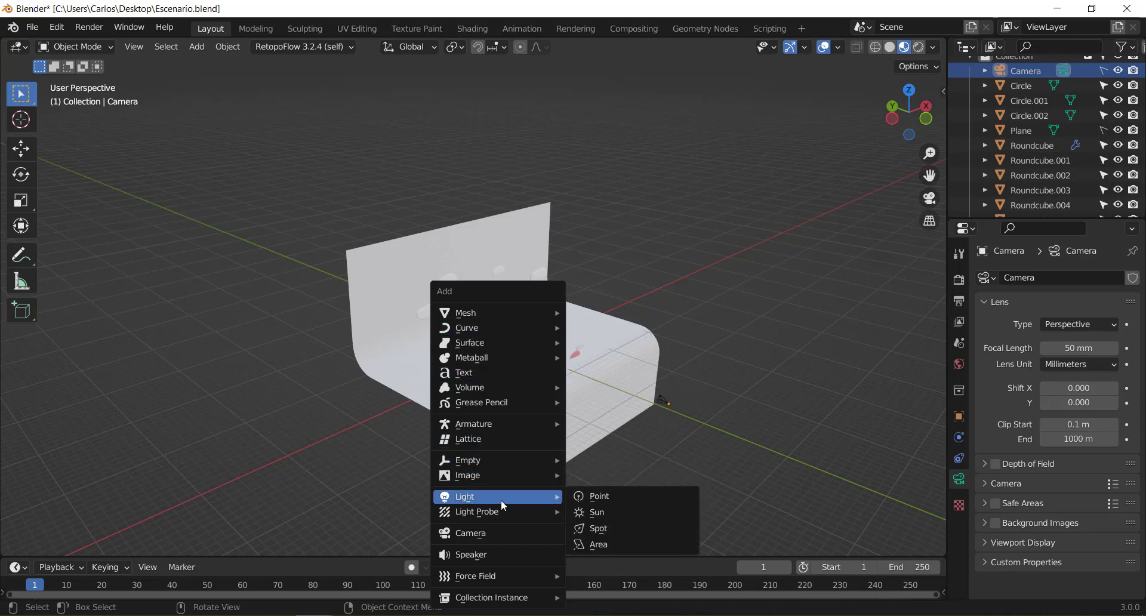
pyautogui.click(622, 547)
pyautogui.press('g')
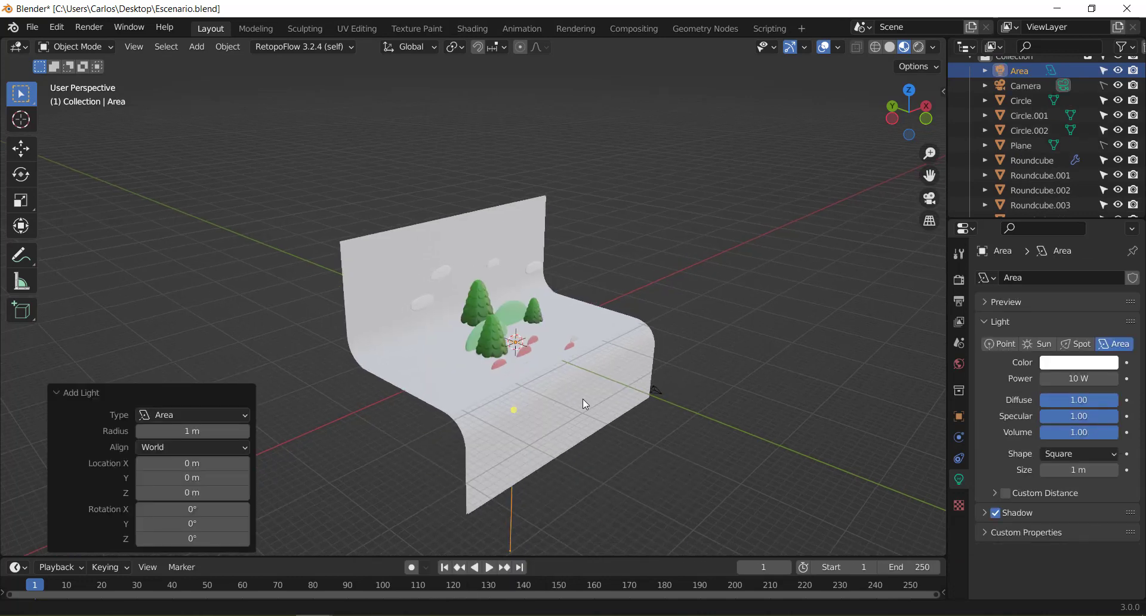
pyautogui.press('y')
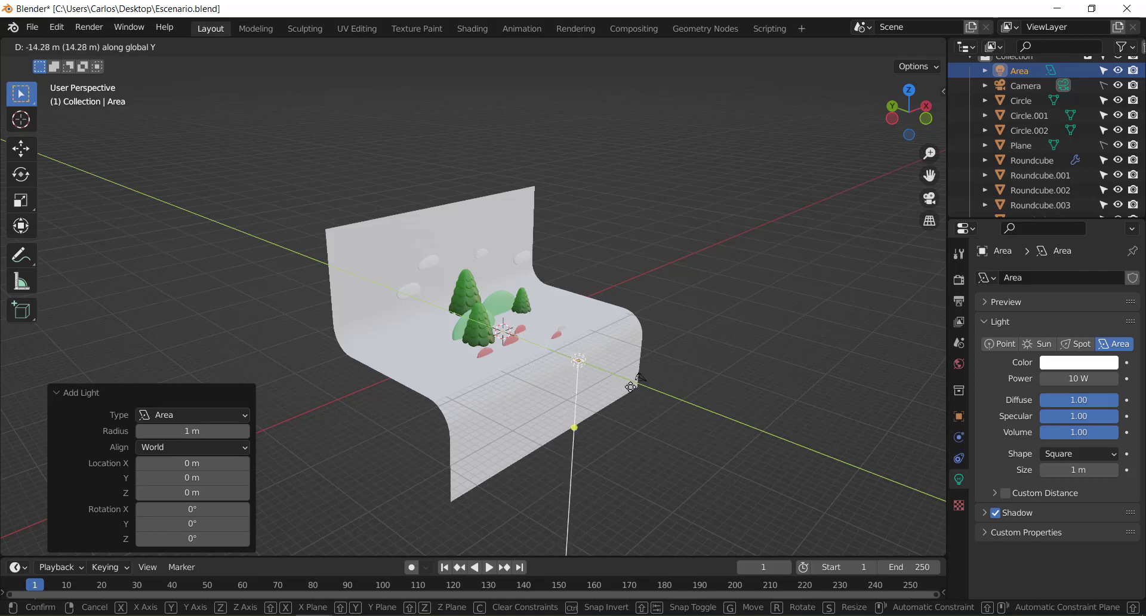
pyautogui.click(681, 409)
pyautogui.moveTo(681, 409)
pyautogui.mouseDown(button='middle')
pyautogui.moveTo(673, 364)
pyautogui.moveTo(646, 345)
pyautogui.mouseUp(button='middle')
pyautogui.scroll(2, 673, 308)
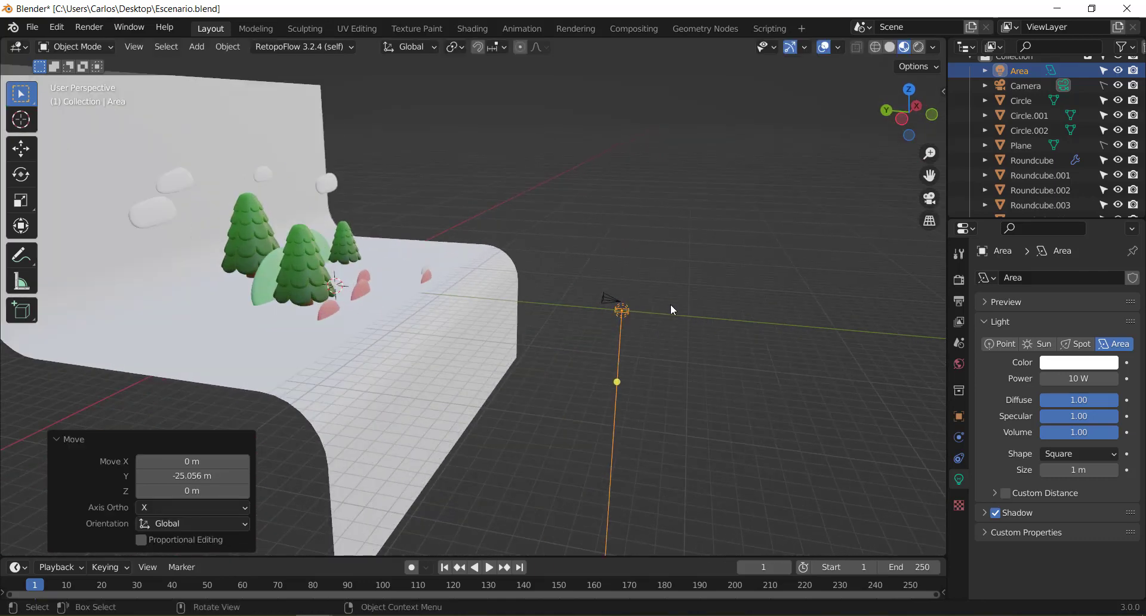
# Rotate the light 94.2° on X to face the trees and scale it to 1.551.
pyautogui.press('r')
pyautogui.press('x')
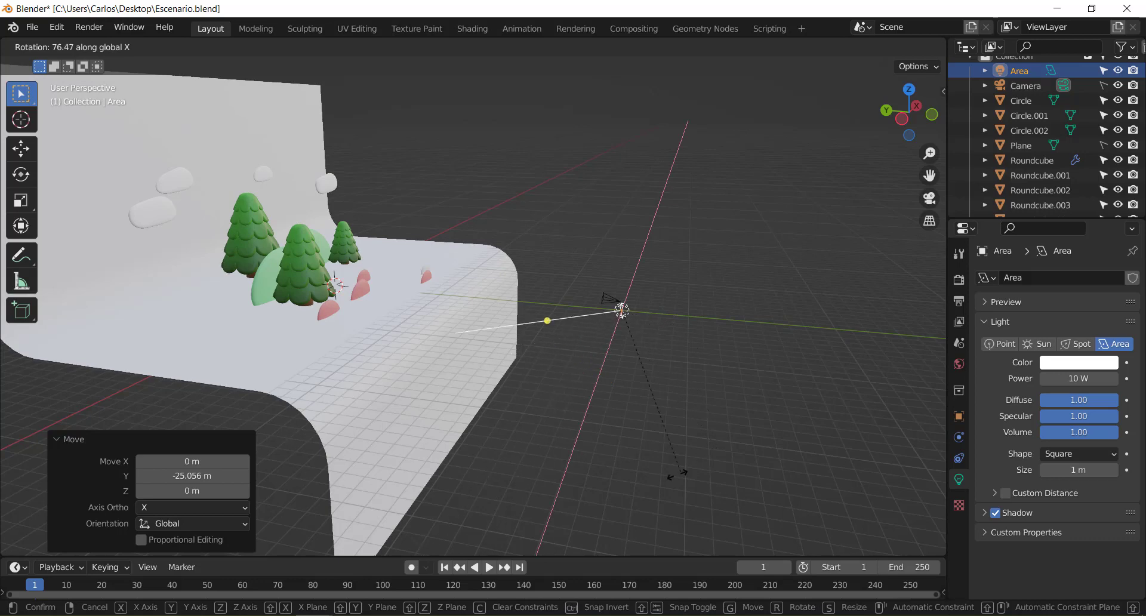
pyautogui.click(634, 497)
pyautogui.press('s')
pyautogui.click(829, 417)
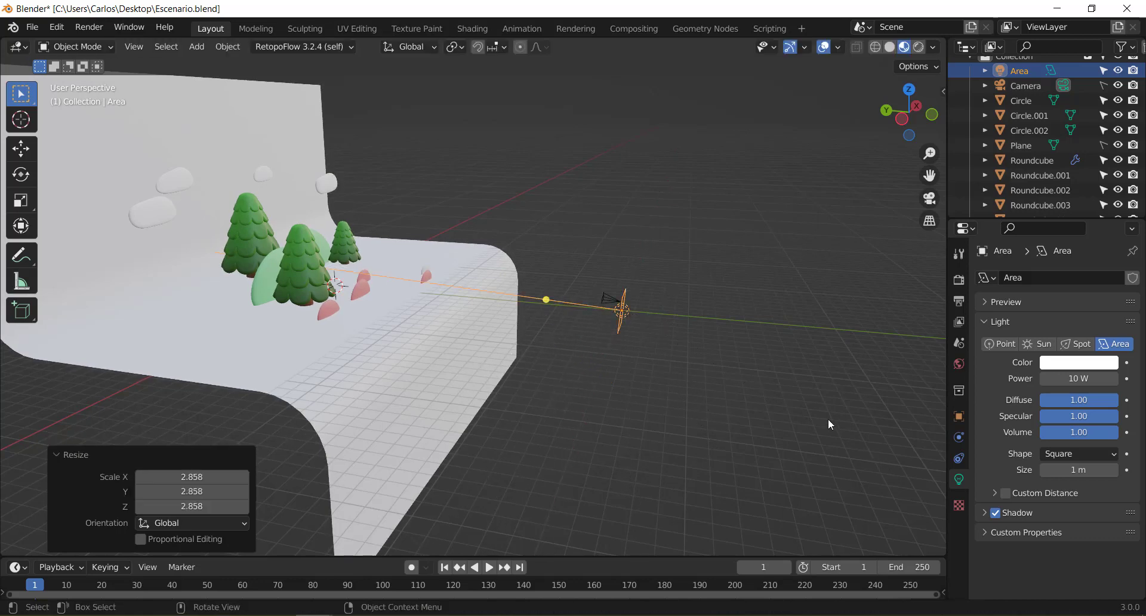
pyautogui.moveTo(828, 417)
pyautogui.mouseDown(button='middle')
pyautogui.moveTo(704, 416)
pyautogui.moveTo(573, 334)
pyautogui.mouseUp(button='middle')
pyautogui.press('s')
pyautogui.click(508, 323)
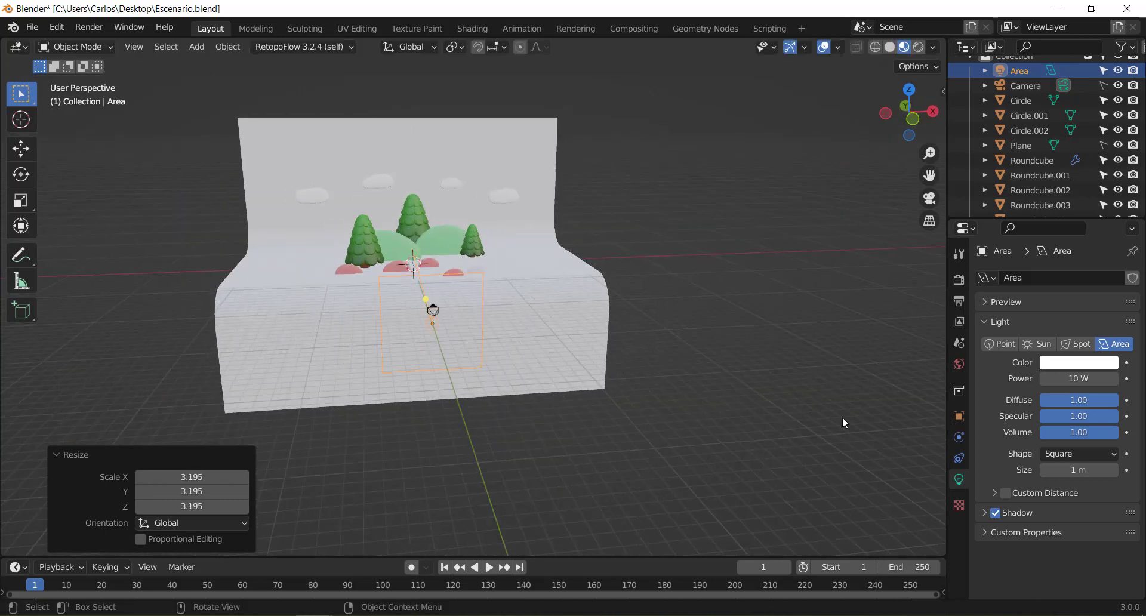
pyautogui.press('s')
pyautogui.click(531, 323)
pyautogui.moveTo(532, 321)
pyautogui.mouseDown(button='middle')
pyautogui.moveTo(618, 305)
pyautogui.moveTo(558, 318)
pyautogui.moveTo(568, 334)
pyautogui.mouseUp(button='middle')
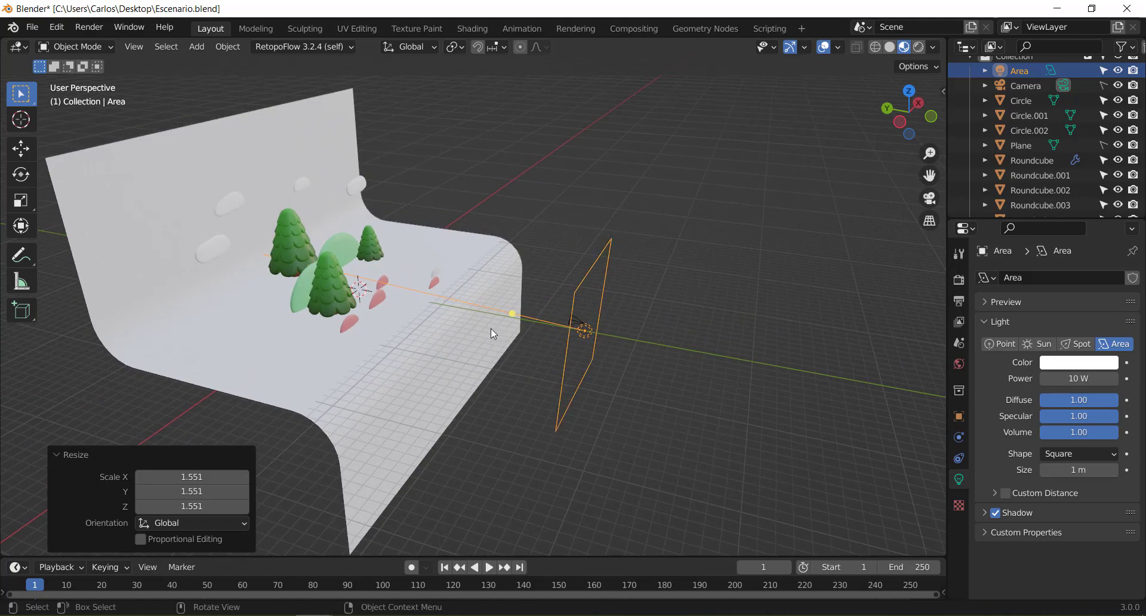
pyautogui.moveTo(491, 329); pyautogui.dragTo(452, 323, button='middle')
# Preview the camera view in Rendered shading.
pyautogui.press('KP_0')
pyautogui.press('z')
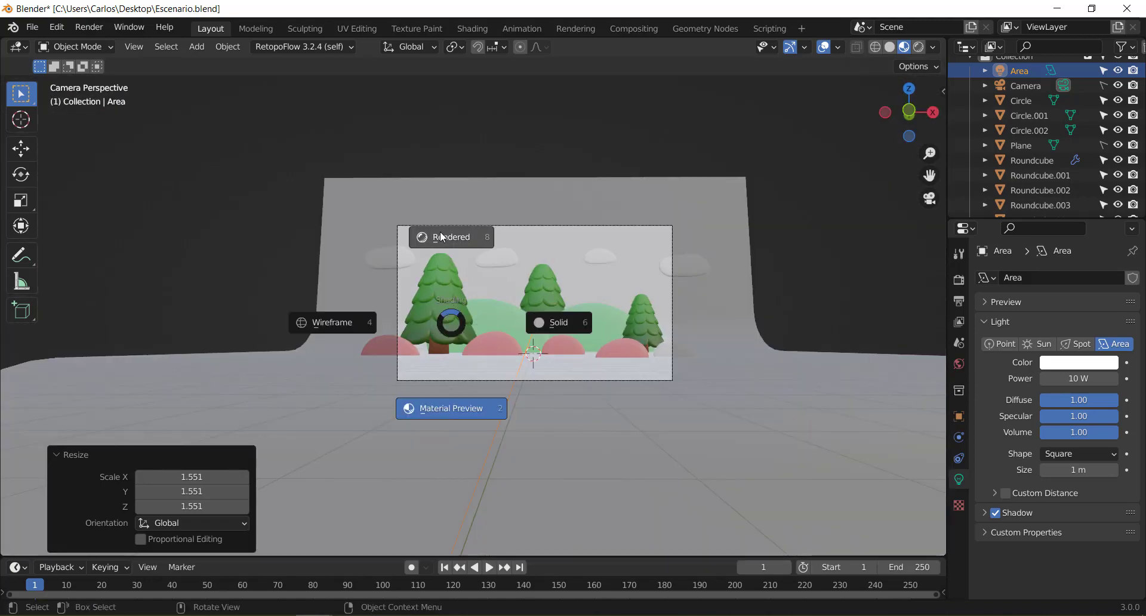
pyautogui.click(447, 238)
pyautogui.moveTo(428, 249)
pyautogui.mouseDown(button='middle')
pyautogui.moveTo(425, 266)
pyautogui.moveTo(531, 292)
pyautogui.moveTo(653, 269)
pyautogui.mouseUp(button='middle')
pyautogui.click(653, 270)
pyautogui.scroll(3, 597, 298)
# Set the Area light to 1350 W, raise it 6.1072 m on Z and tilt it -2.16° on X.
pyautogui.click(660, 333)
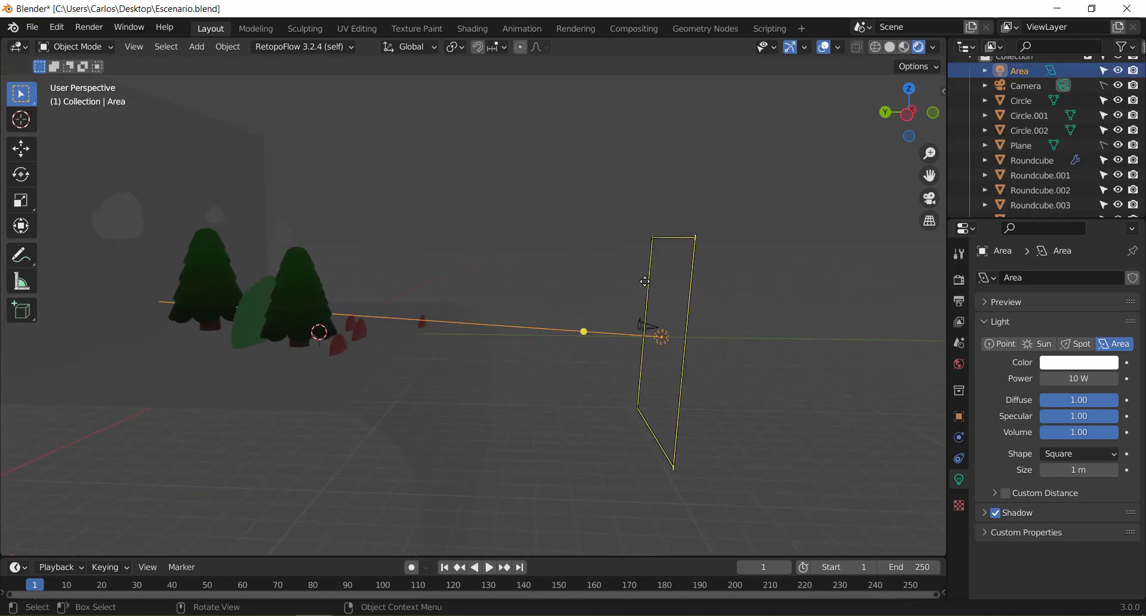
pyautogui.click(1082, 378)
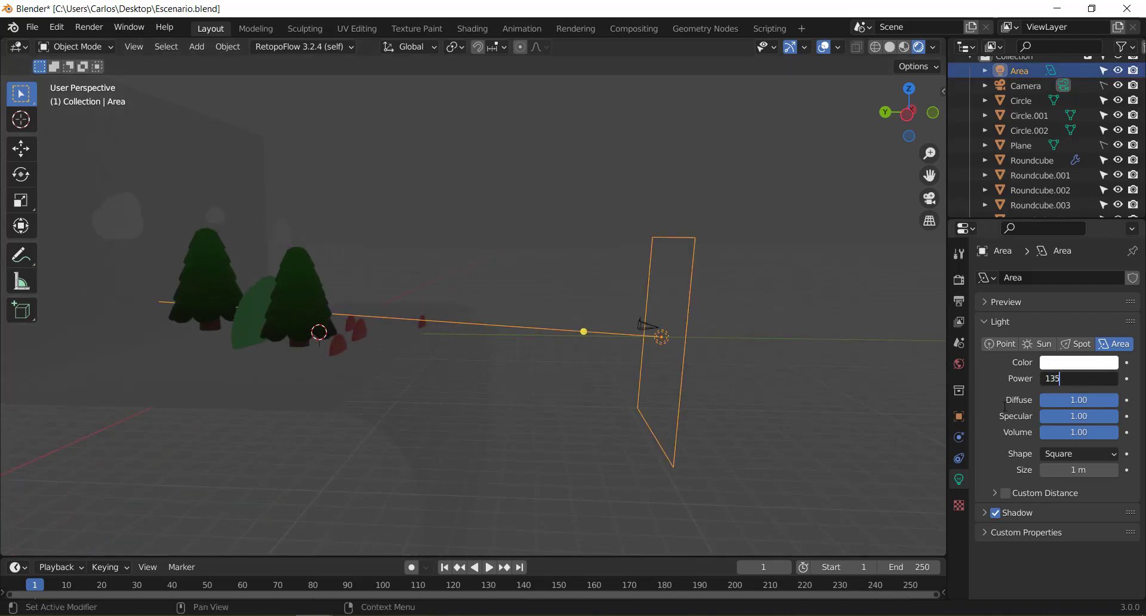
pyautogui.press('Return')
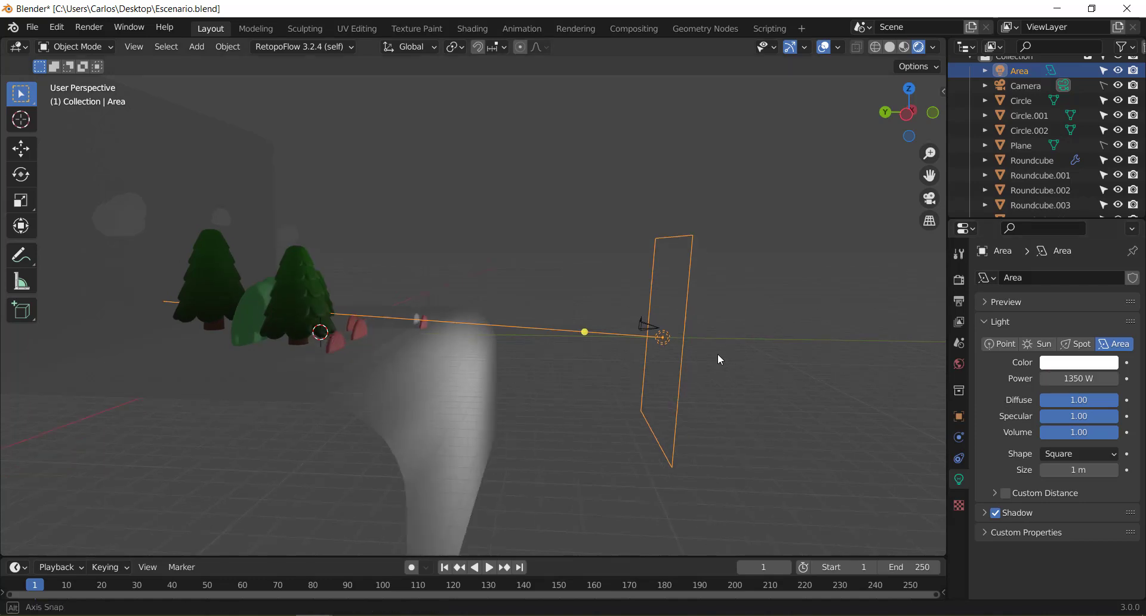
pyautogui.moveTo(717, 353); pyautogui.dragTo(670, 320, button='middle')
pyautogui.press('g')
pyautogui.press('z')
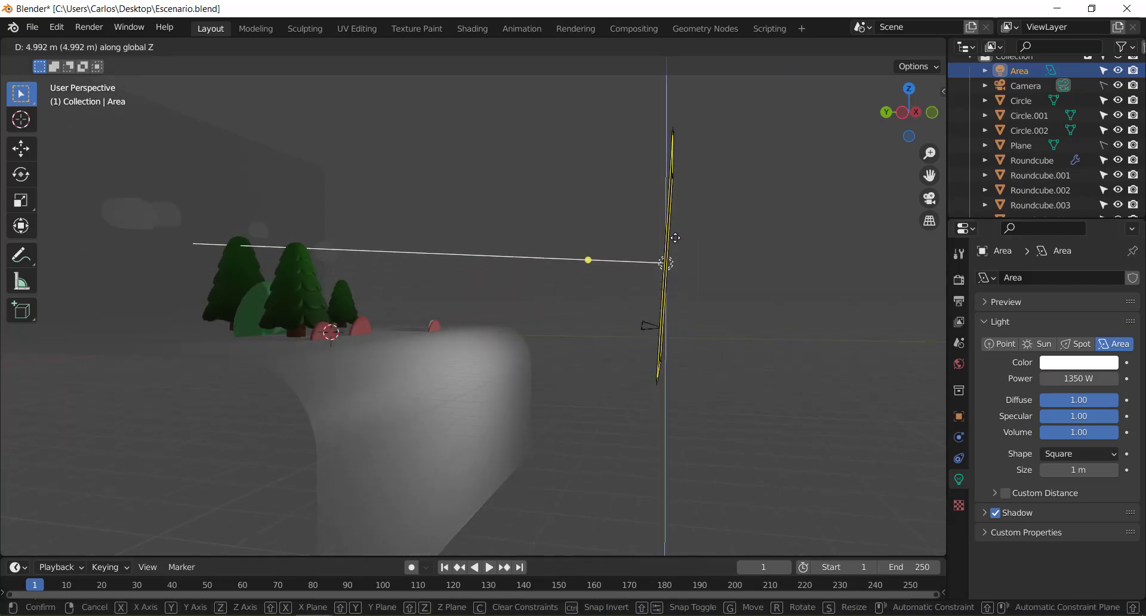
pyautogui.click(676, 234)
pyautogui.press('r')
pyautogui.press('x')
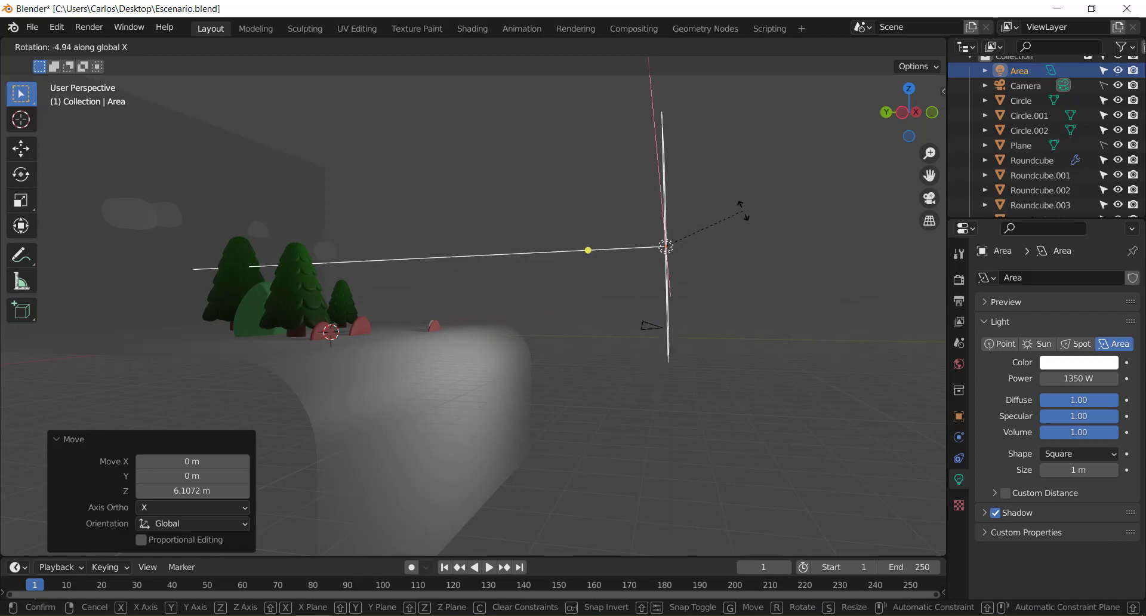
pyautogui.click(721, 237)
# Switch to Material Preview shading, orbit to the front, and bring up the light types to add.
pyautogui.press('KP_0')
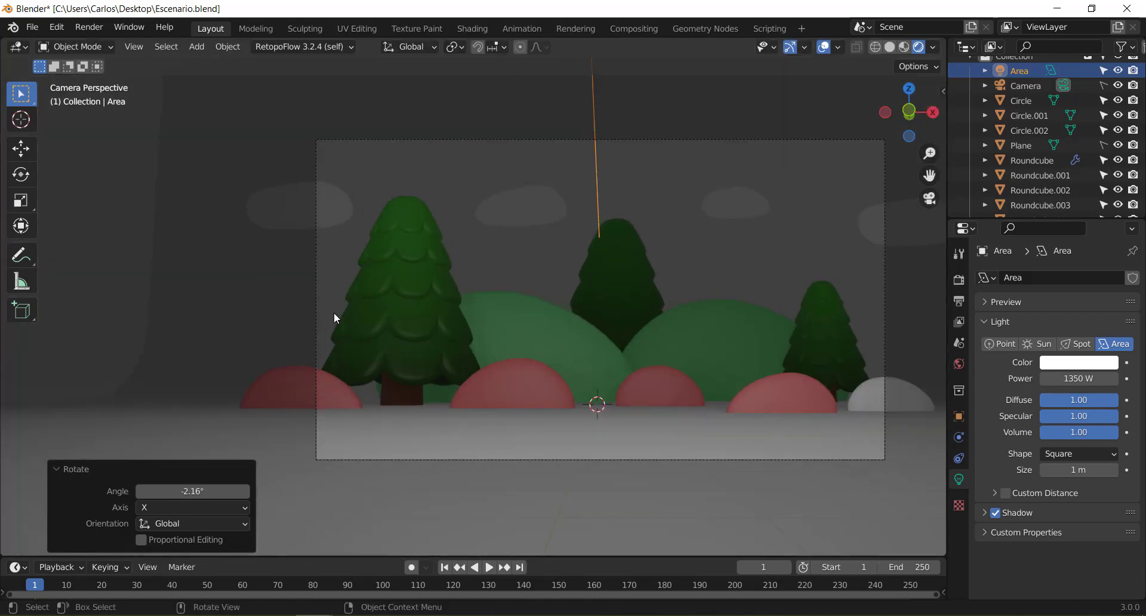
pyautogui.scroll(-3, 360, 328)
pyautogui.scroll(-2, 361, 257)
pyautogui.moveTo(360, 257)
pyautogui.mouseDown(button='middle')
pyautogui.moveTo(491, 275)
pyautogui.moveTo(535, 298)
pyautogui.moveTo(517, 305)
pyautogui.mouseUp(button='middle')
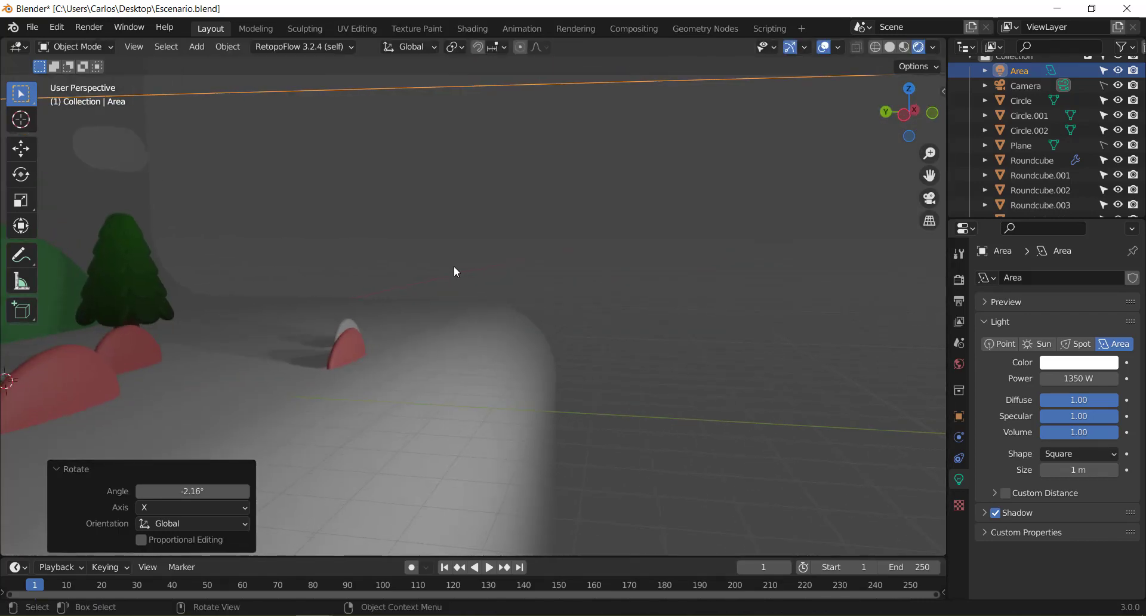
pyautogui.press('z')
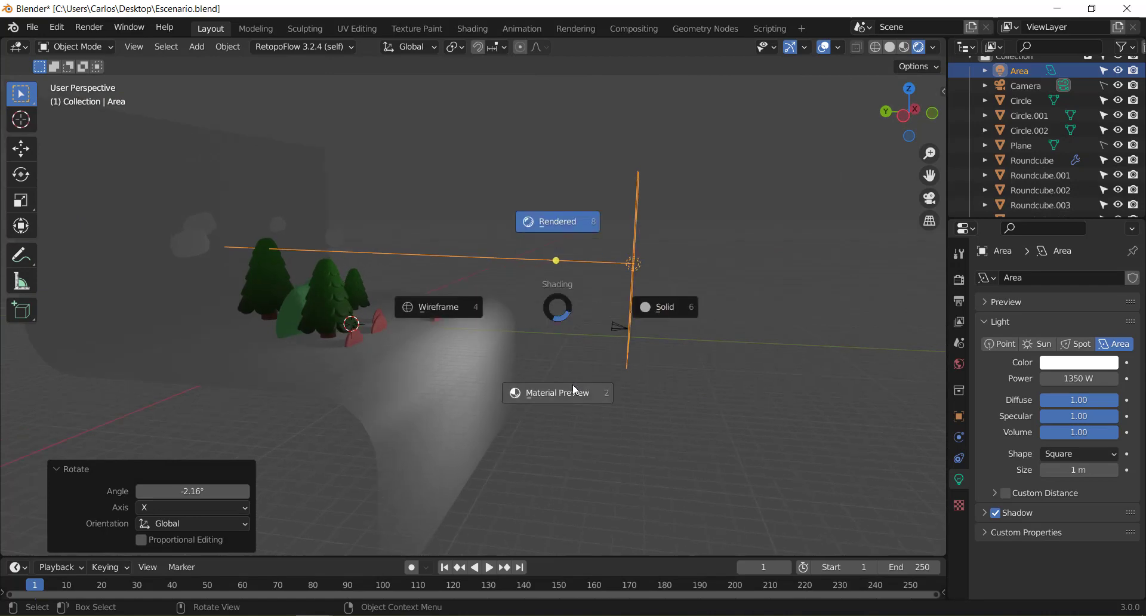
pyautogui.click(571, 385)
pyautogui.moveTo(602, 359); pyautogui.dragTo(563, 351, button='middle')
pyautogui.moveTo(639, 320)
pyautogui.mouseDown(button='middle')
pyautogui.moveTo(499, 310)
pyautogui.moveTo(562, 360)
pyautogui.mouseUp(button='middle')
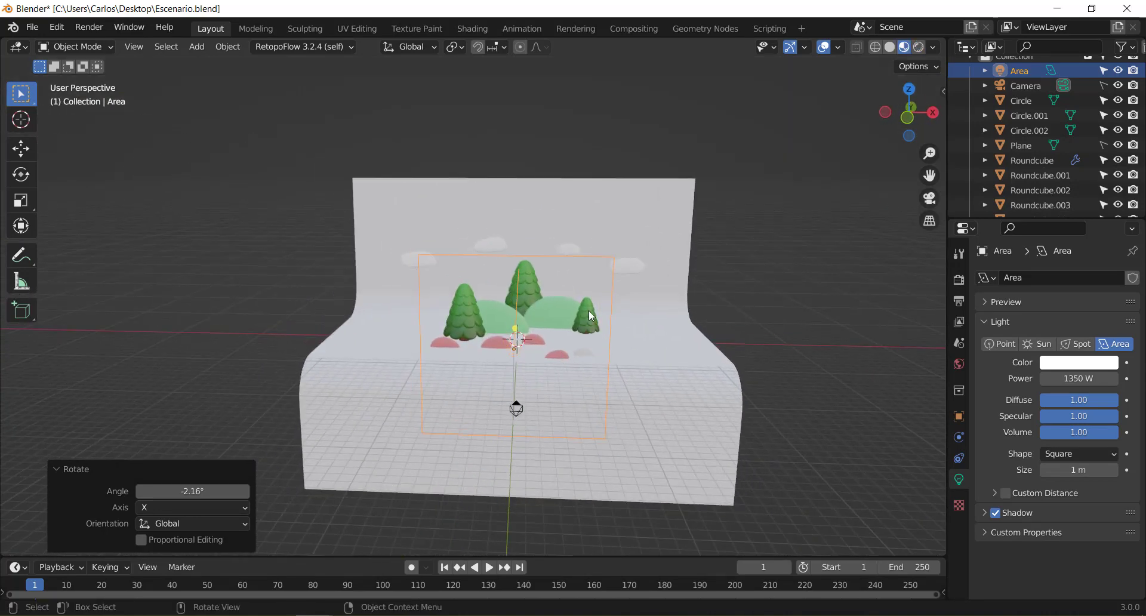
pyautogui.hotkey('shift', 'a')
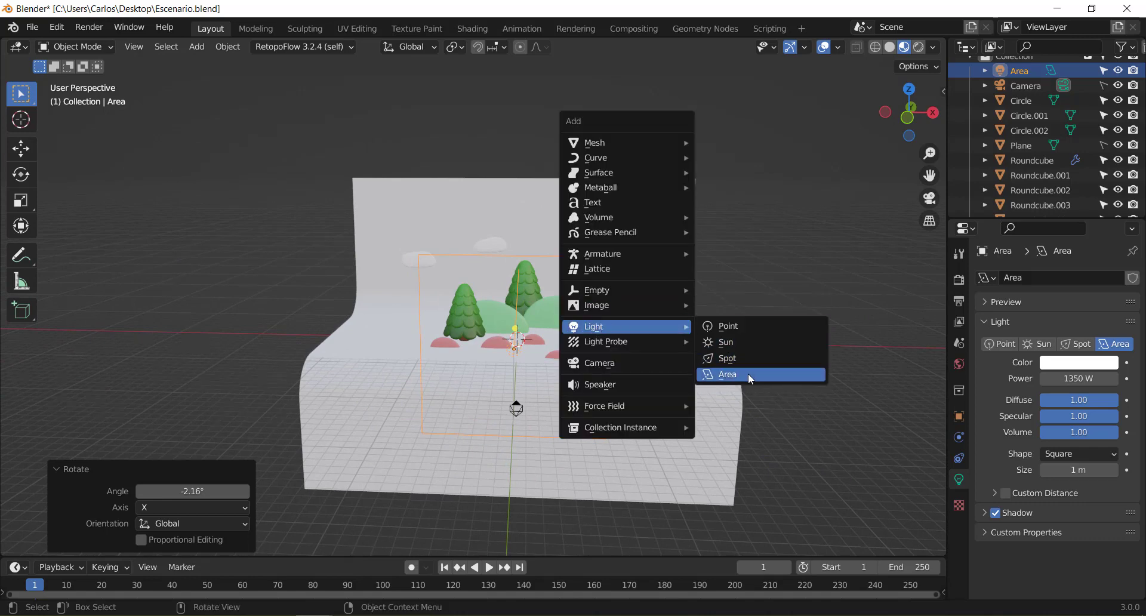
# Add a second Area light, move it beside the backdrop along X and turn it 90° on Y.
pyautogui.click(748, 374)
pyautogui.moveTo(697, 371); pyautogui.dragTo(603, 368, button='middle')
pyautogui.scroll(-3, 603, 368)
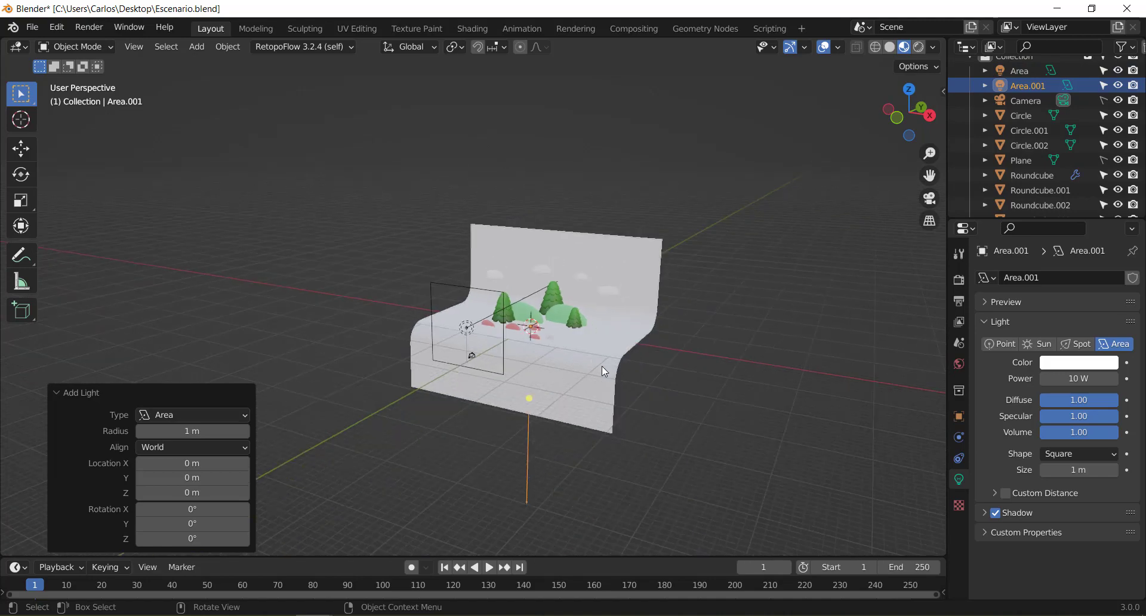
pyautogui.scroll(-2, 603, 346)
pyautogui.press('g')
pyautogui.press('x')
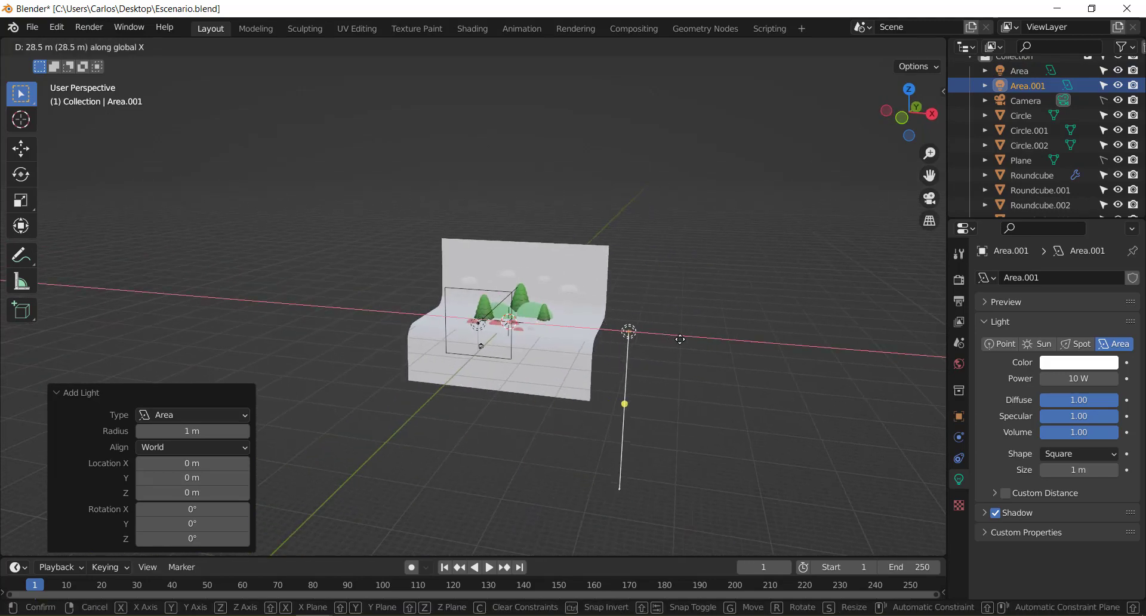
pyautogui.click(650, 339)
pyautogui.moveTo(645, 340); pyautogui.dragTo(655, 322, button='middle')
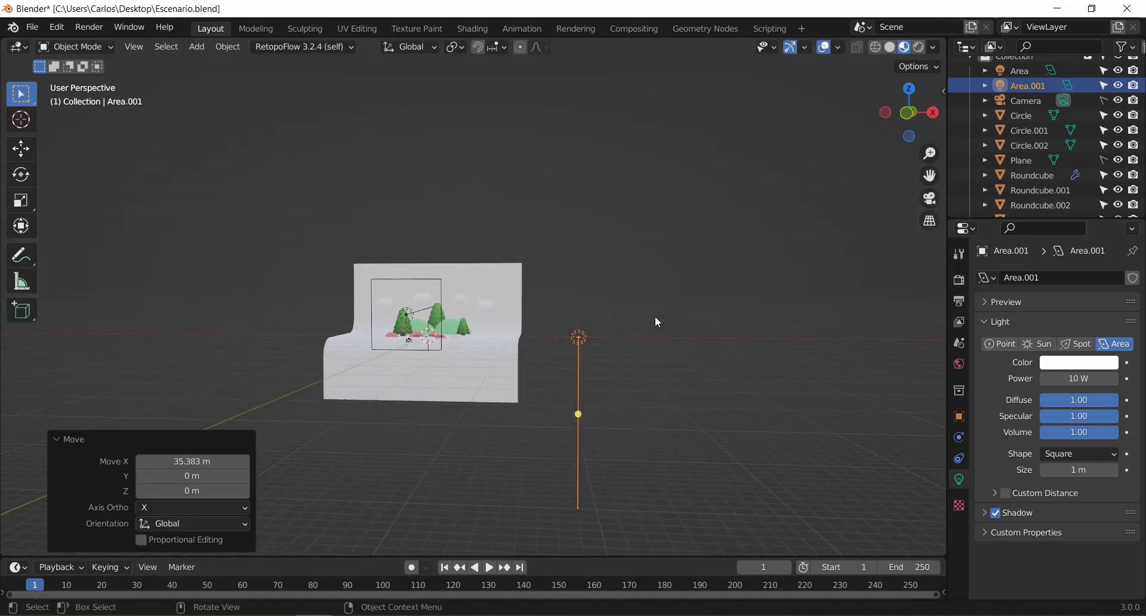
pyautogui.press('r')
pyautogui.press('y')
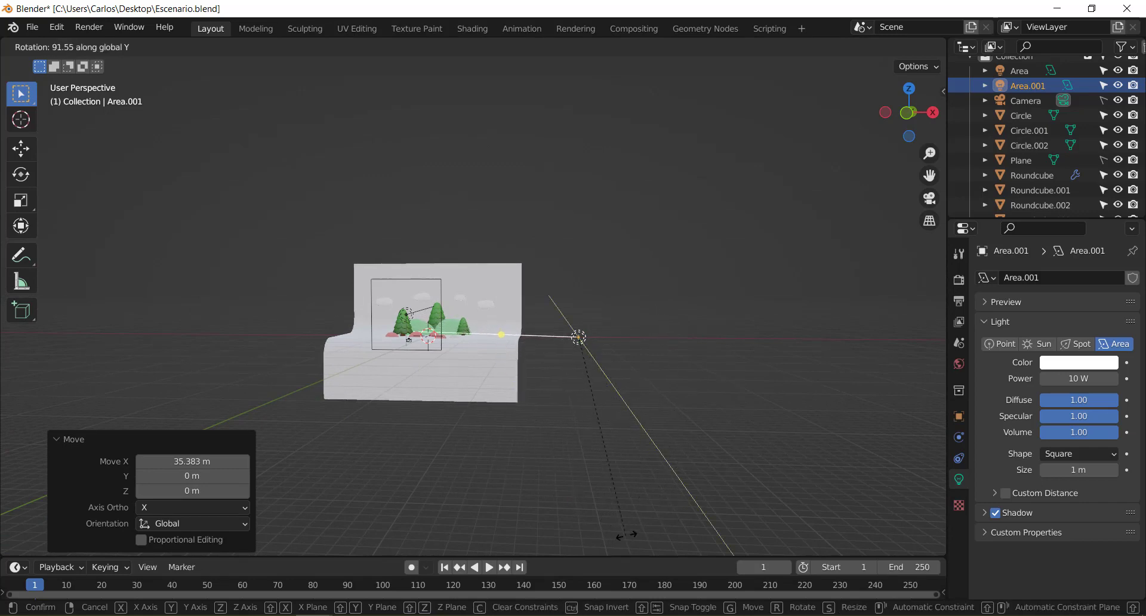
pyautogui.click(693, 428)
pyautogui.moveTo(694, 429)
pyautogui.mouseDown(button='middle')
pyautogui.moveTo(534, 431)
pyautogui.moveTo(598, 396)
pyautogui.mouseUp(button='middle')
# Scale the new light to 2.740, stretch it to 4.530 on Z and shift it 4.1289 m along Y.
pyautogui.press('s')
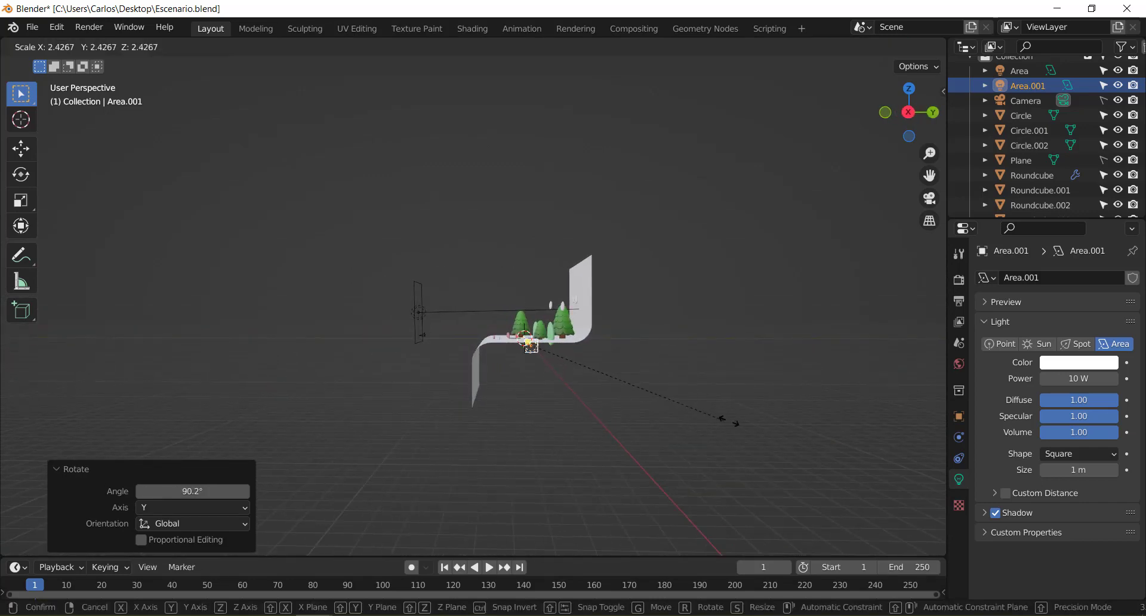
pyautogui.click(593, 360)
pyautogui.press('s')
pyautogui.click(678, 383)
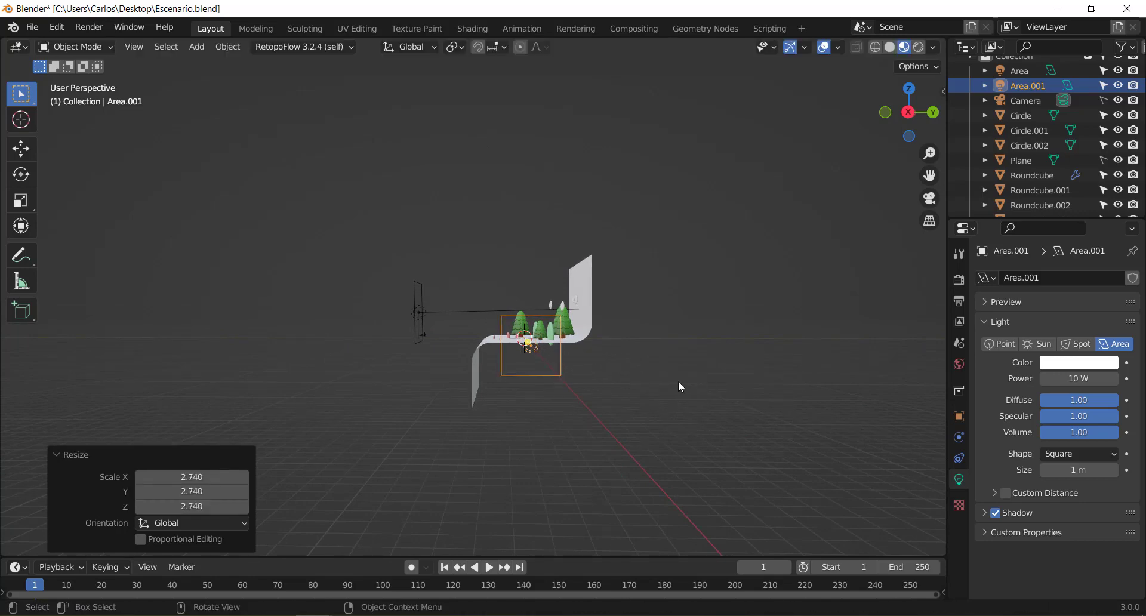
pyautogui.moveTo(608, 362); pyautogui.dragTo(715, 362, button='middle')
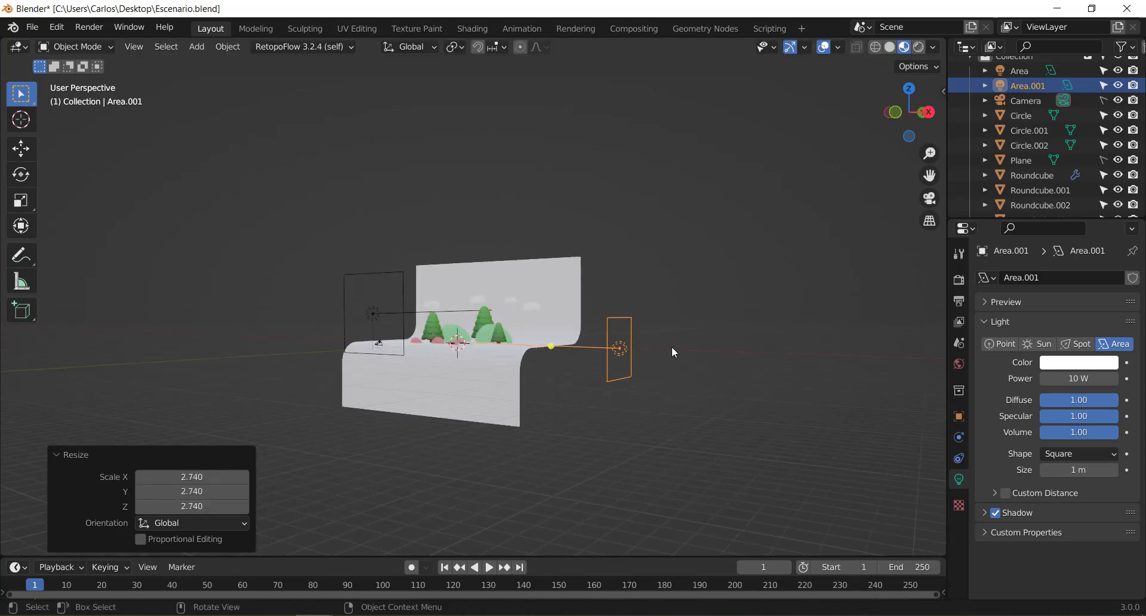
pyautogui.press('s')
pyautogui.press('z')
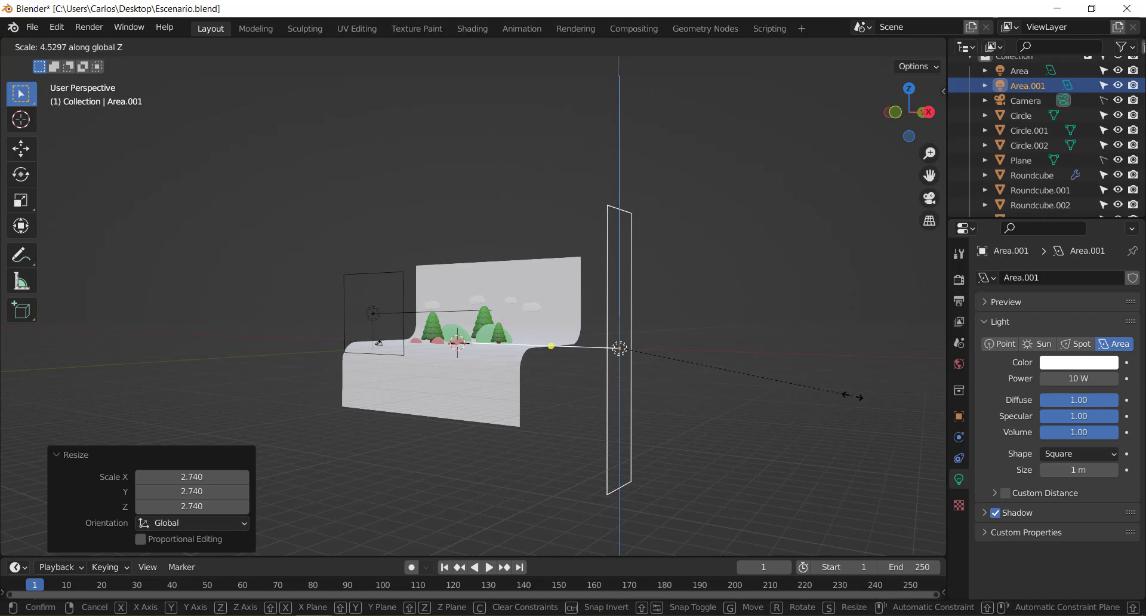
pyautogui.click(856, 397)
pyautogui.moveTo(743, 365); pyautogui.dragTo(661, 370, button='middle')
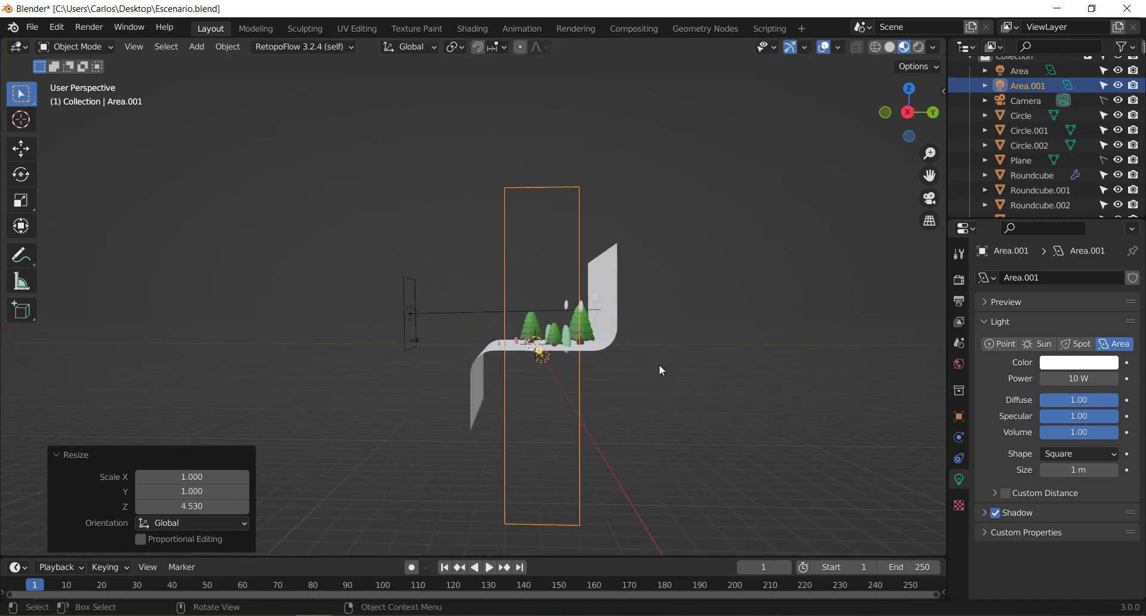
pyautogui.press('g')
pyautogui.press('y')
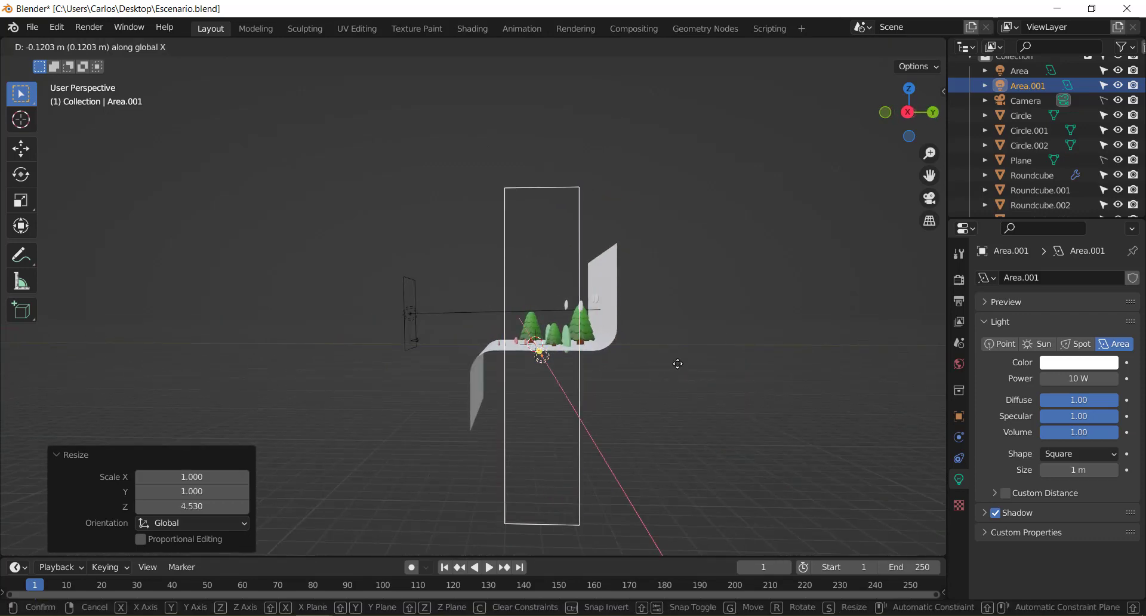
pyautogui.click(688, 363)
pyautogui.moveTo(687, 363); pyautogui.dragTo(724, 351, button='middle')
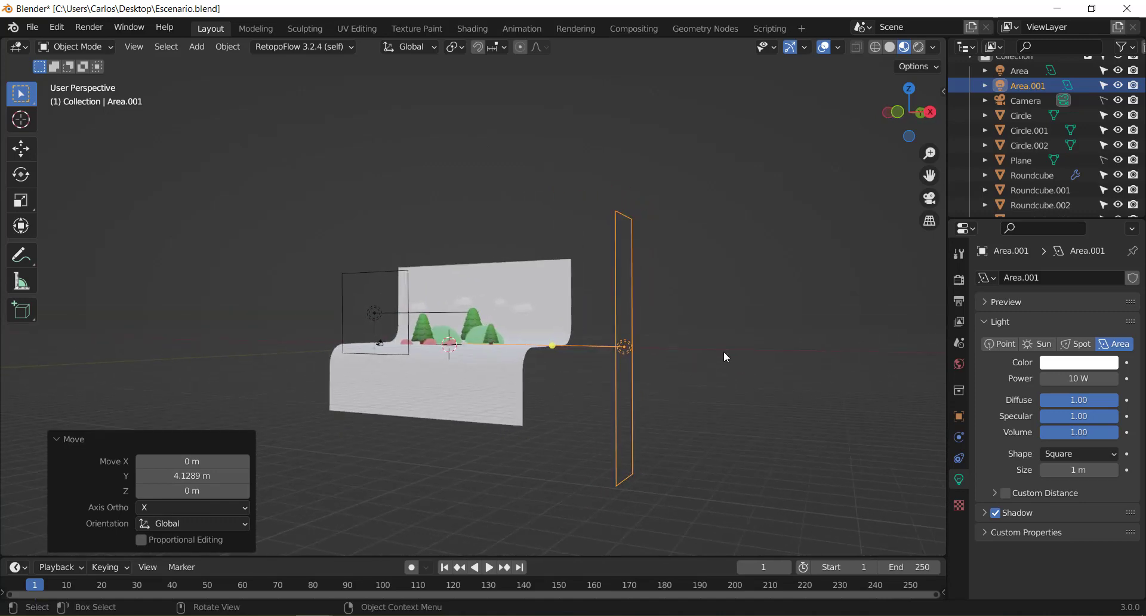
# In the rendered camera view, raise the light 5.3027 m along Z.
pyautogui.press('KP_0')
pyautogui.press('z')
pyautogui.click(696, 264)
pyautogui.scroll(-2, 696, 263)
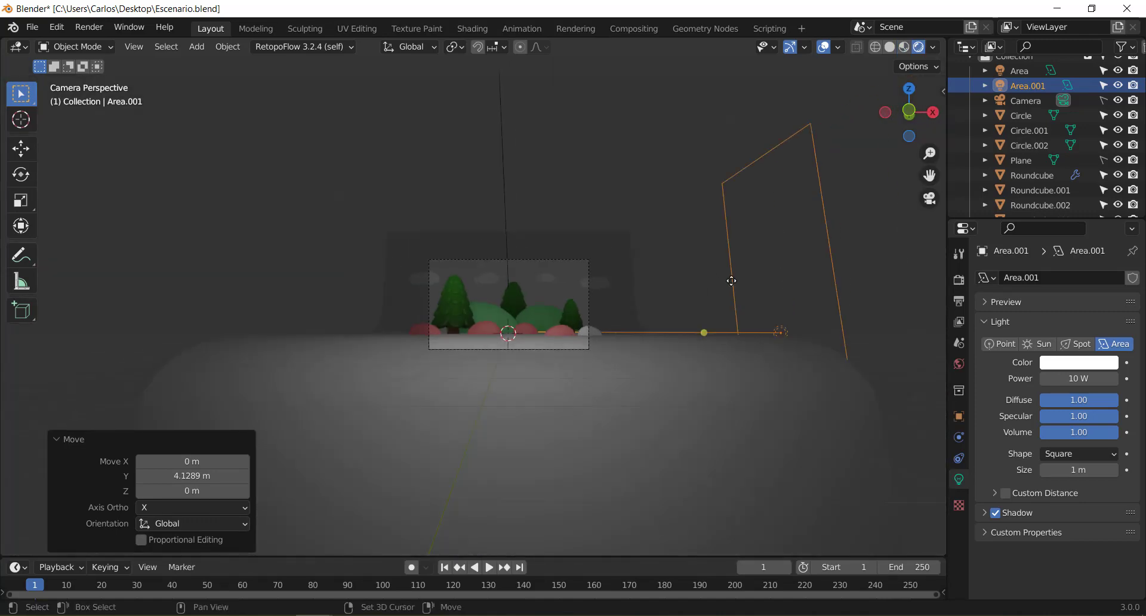
pyautogui.keyDown('shift'); pyautogui.moveTo(696, 264); pyautogui.dragTo(667, 335, button='middle'); pyautogui.keyUp('shift')
pyautogui.press('g')
pyautogui.press('z')
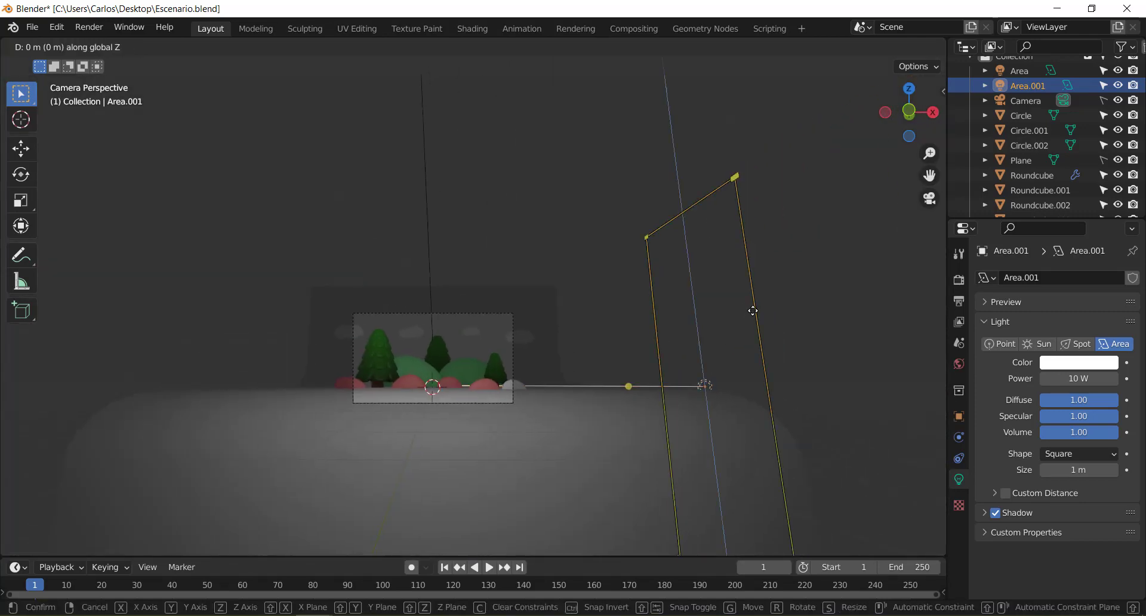
pyautogui.click(750, 271)
# Set Area.001's power to 27000 W.
pyautogui.click(1078, 379)
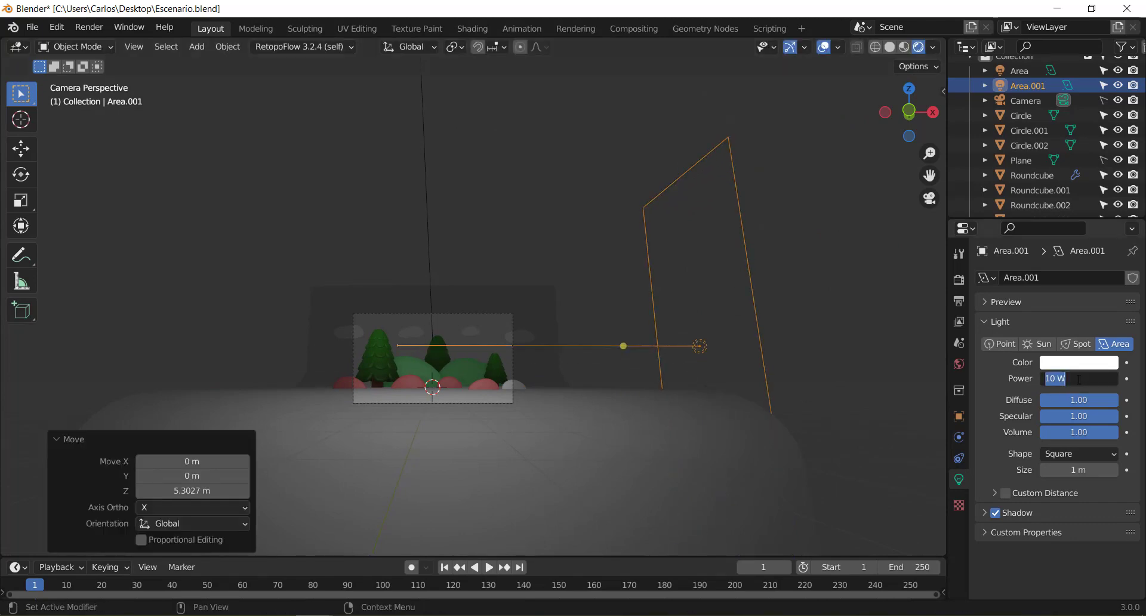
pyautogui.write('27000')
pyautogui.press('Return')
pyautogui.scroll(2, 540, 385)
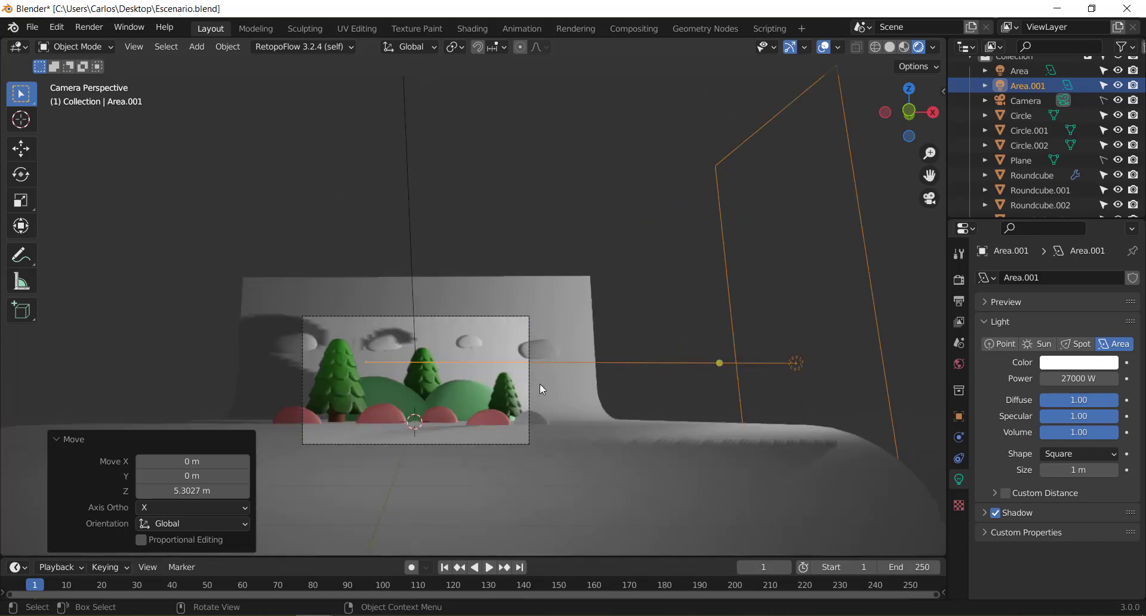
pyautogui.scroll(2, 549, 376)
pyautogui.keyDown('shift'); pyautogui.moveTo(559, 369); pyautogui.dragTo(706, 263, button='middle'); pyautogui.keyUp('shift')
pyautogui.scroll(2, 467, 278)
pyautogui.scroll(-2, 629, 312)
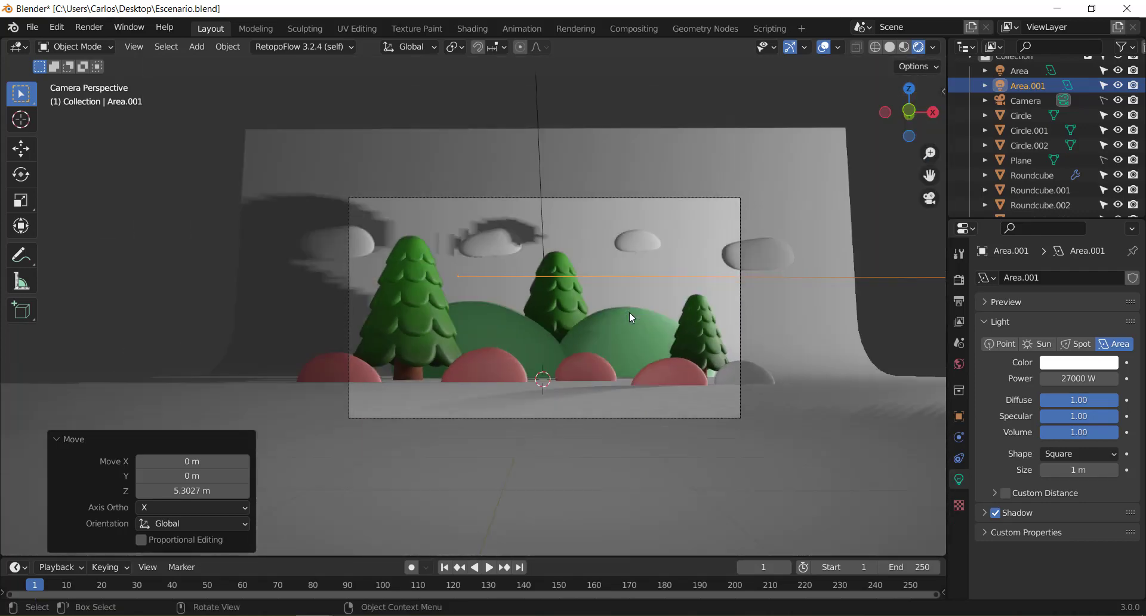
pyautogui.scroll(-2, 629, 311)
pyautogui.scroll(1, 776, 307)
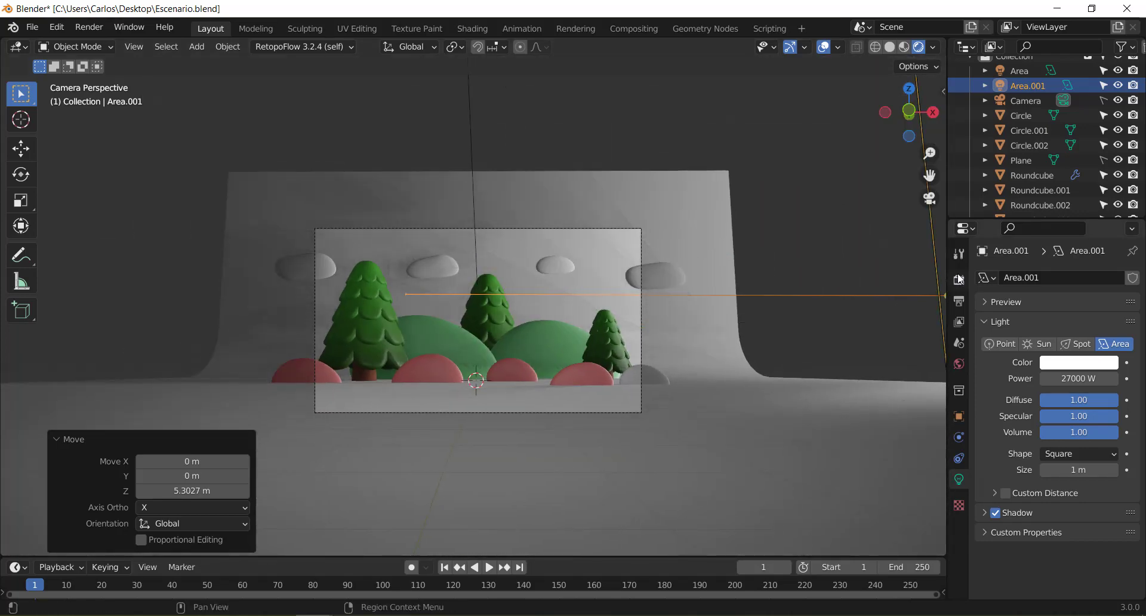
pyautogui.click(959, 278)
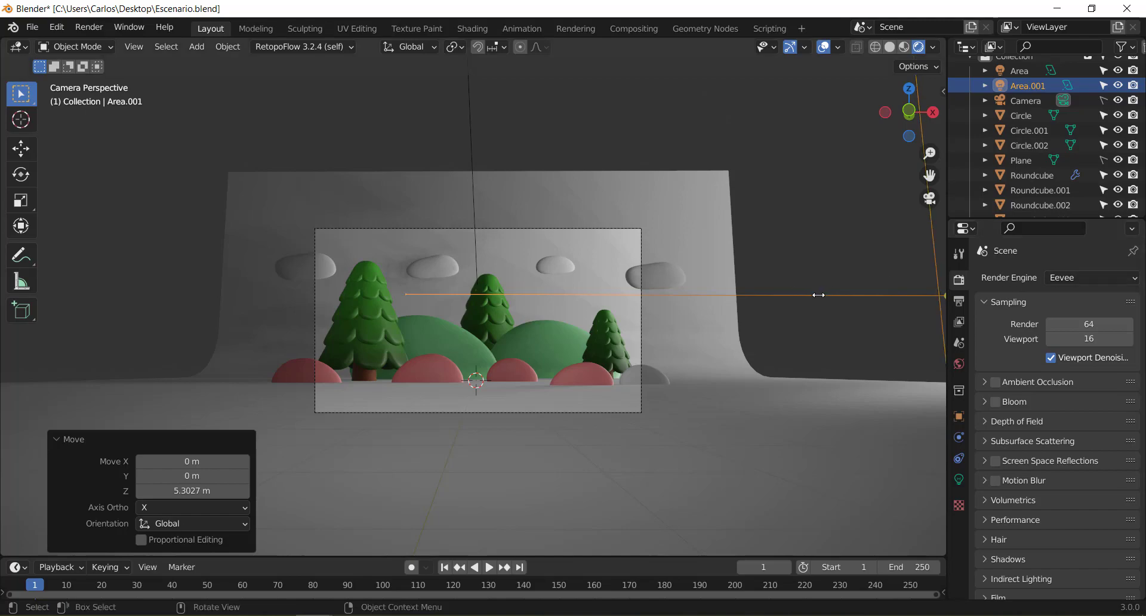
# Switch the render engine from Eevee to Cycles and return the viewport to Material Preview.
pyautogui.click(1089, 277)
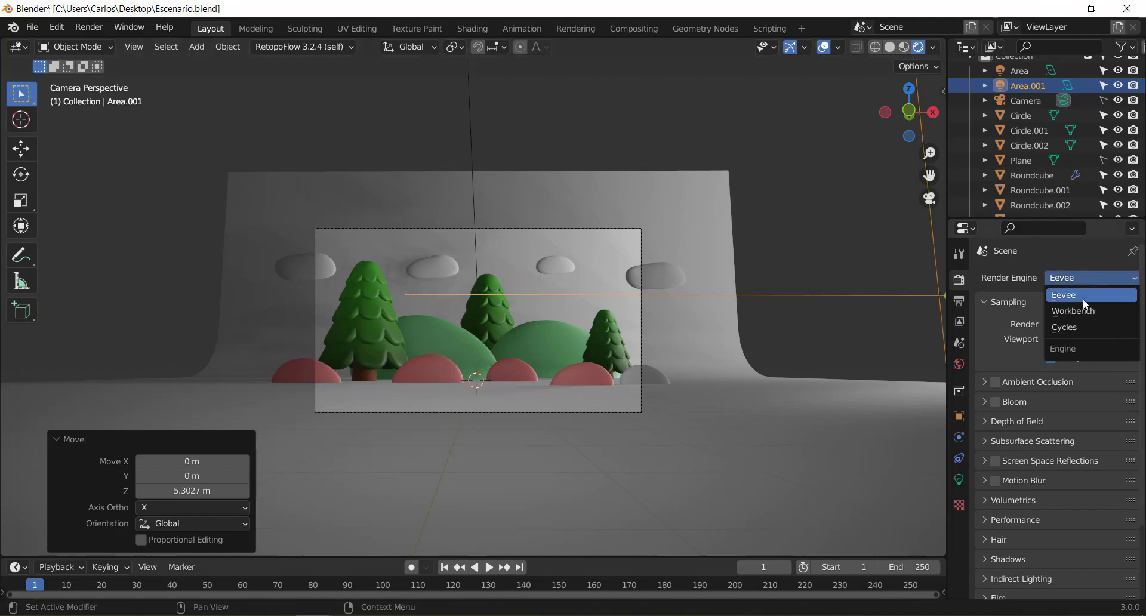
pyautogui.click(1076, 327)
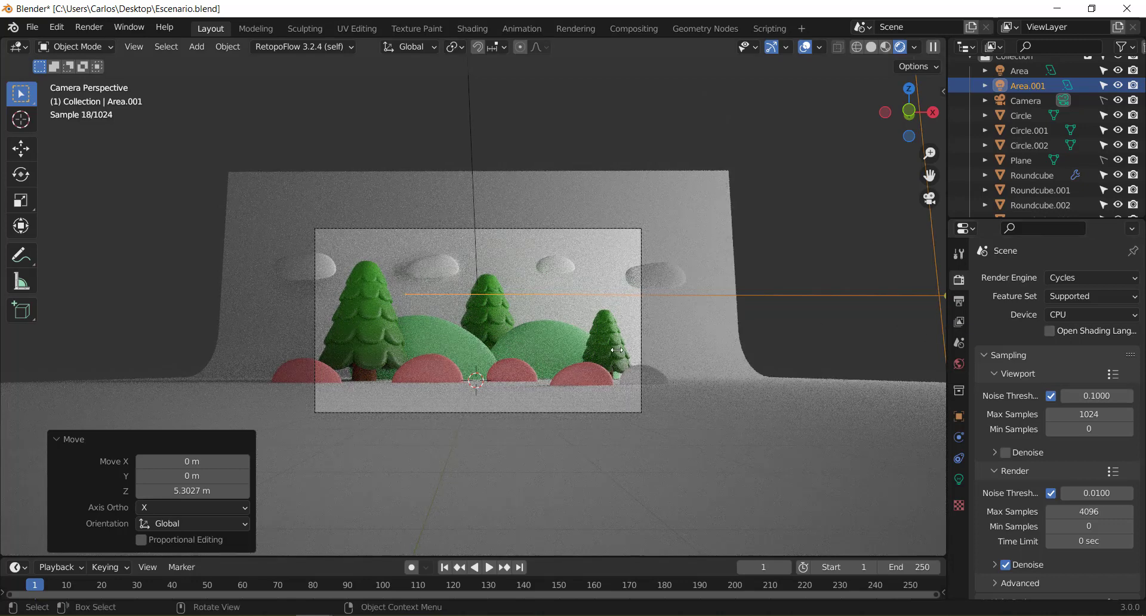
pyautogui.press('z')
pyautogui.click(606, 442)
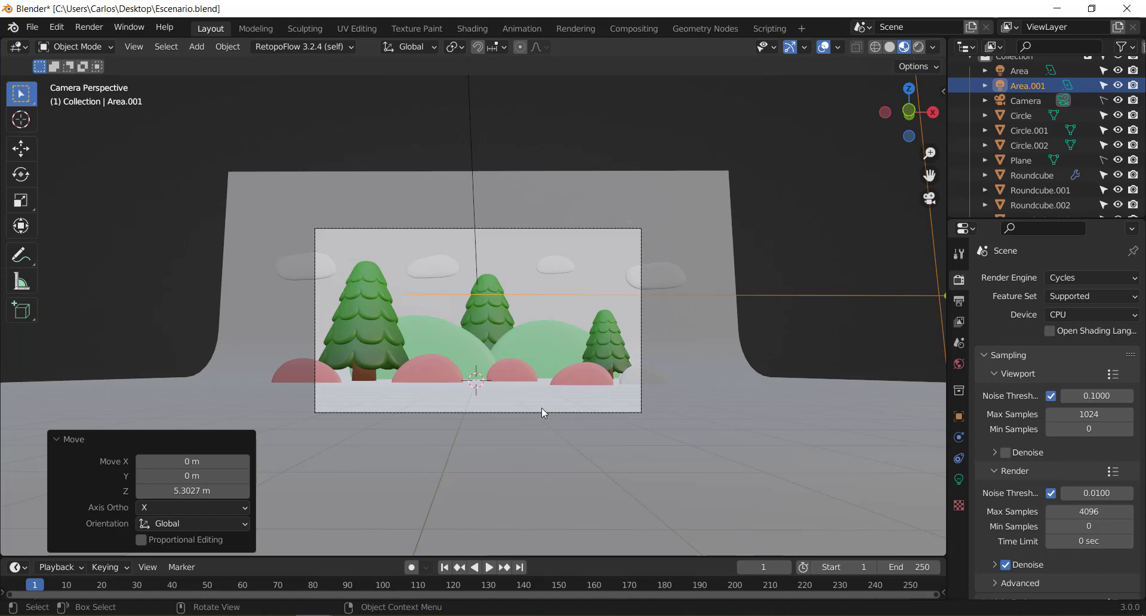
pyautogui.click(791, 252)
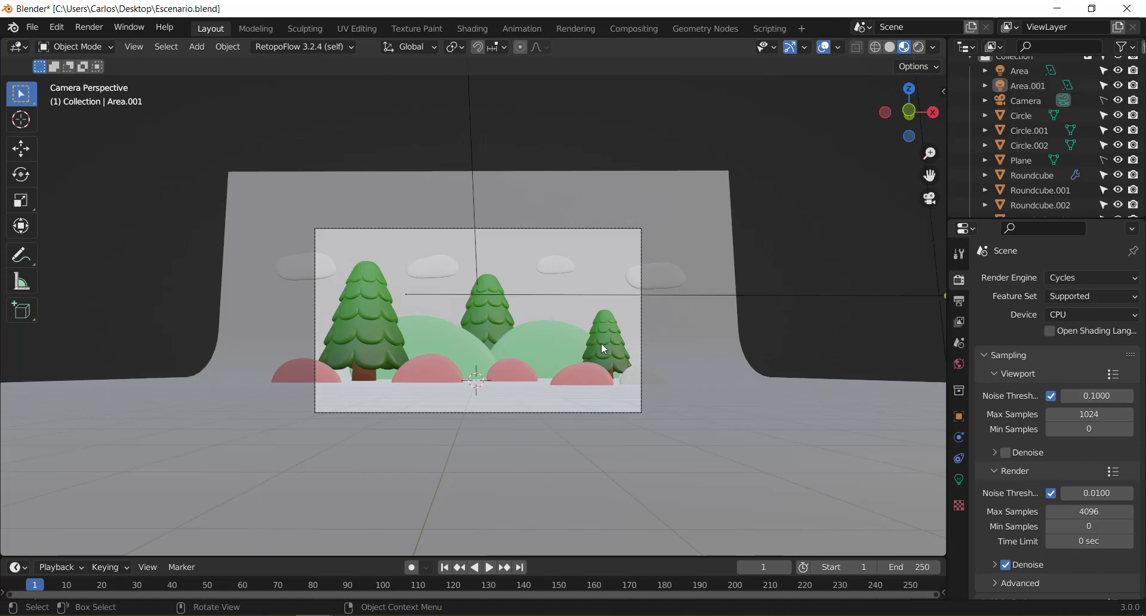
# Set the Cycles render device to GPU Compute and select Area.001.
pyautogui.click(1075, 319)
pyautogui.click(1058, 346)
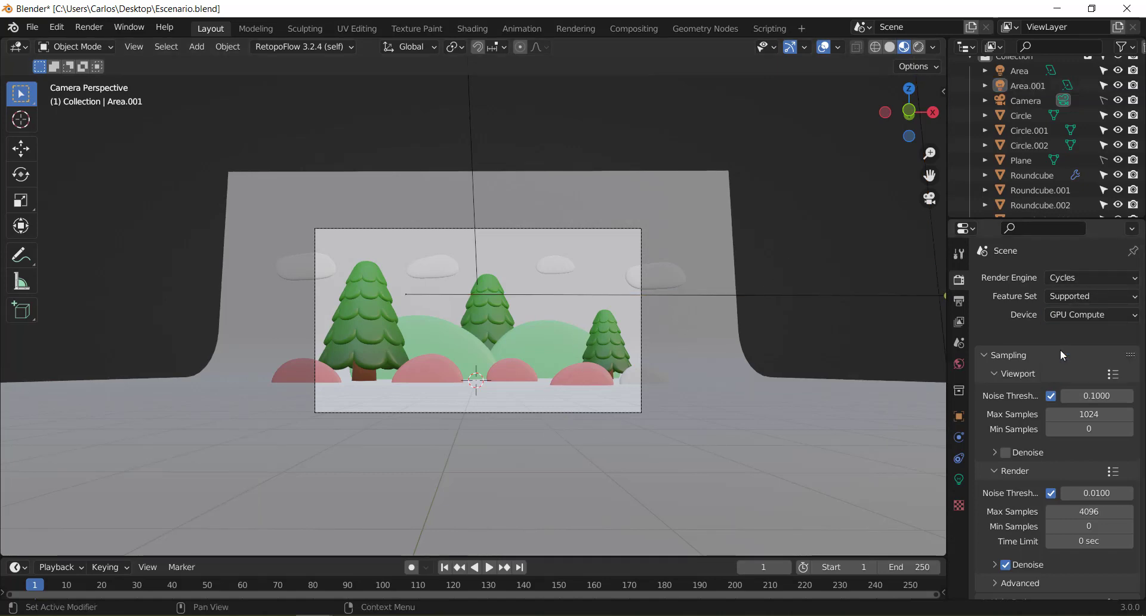
pyautogui.scroll(-3, 810, 277)
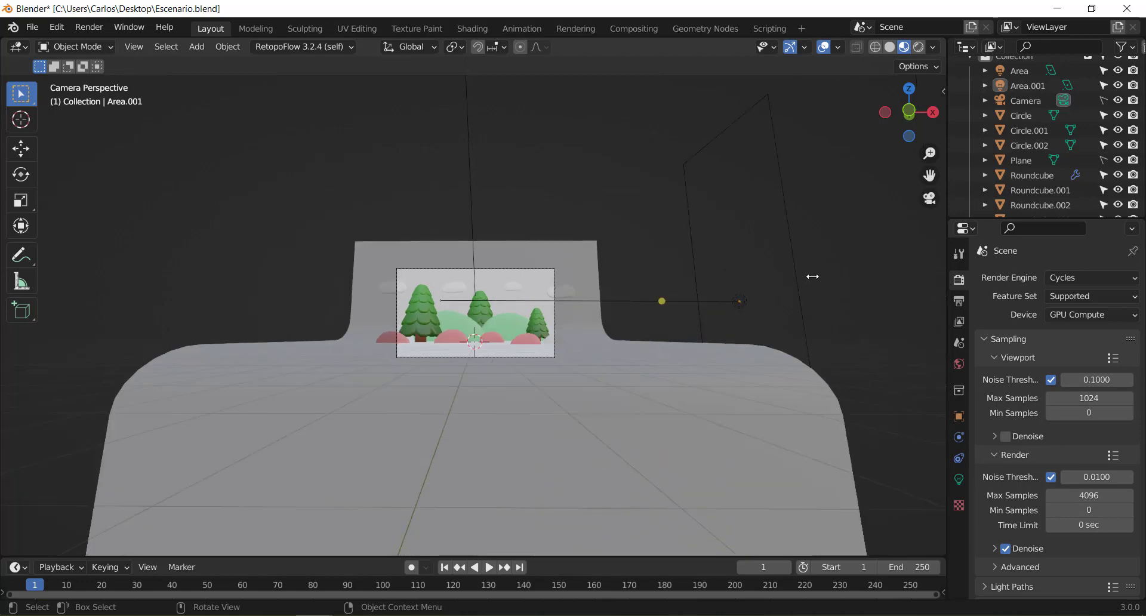
pyautogui.click(795, 247)
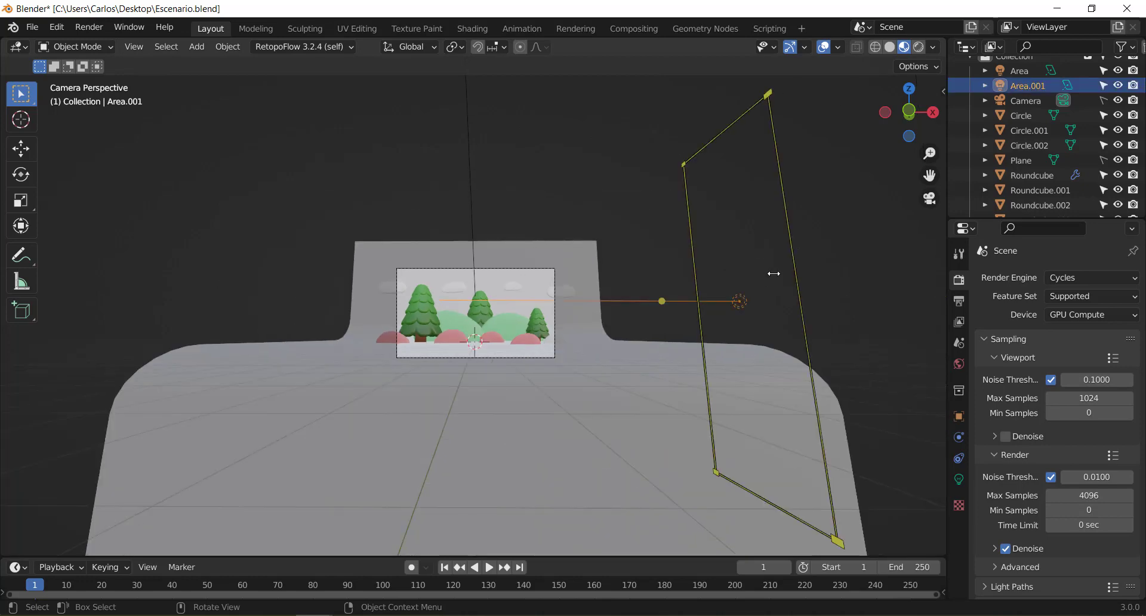
# Add a third area light, Area.002, to the scene.
pyautogui.moveTo(773, 272); pyautogui.dragTo(741, 277, button='middle')
pyautogui.moveTo(510, 264); pyautogui.dragTo(556, 264, button='middle')
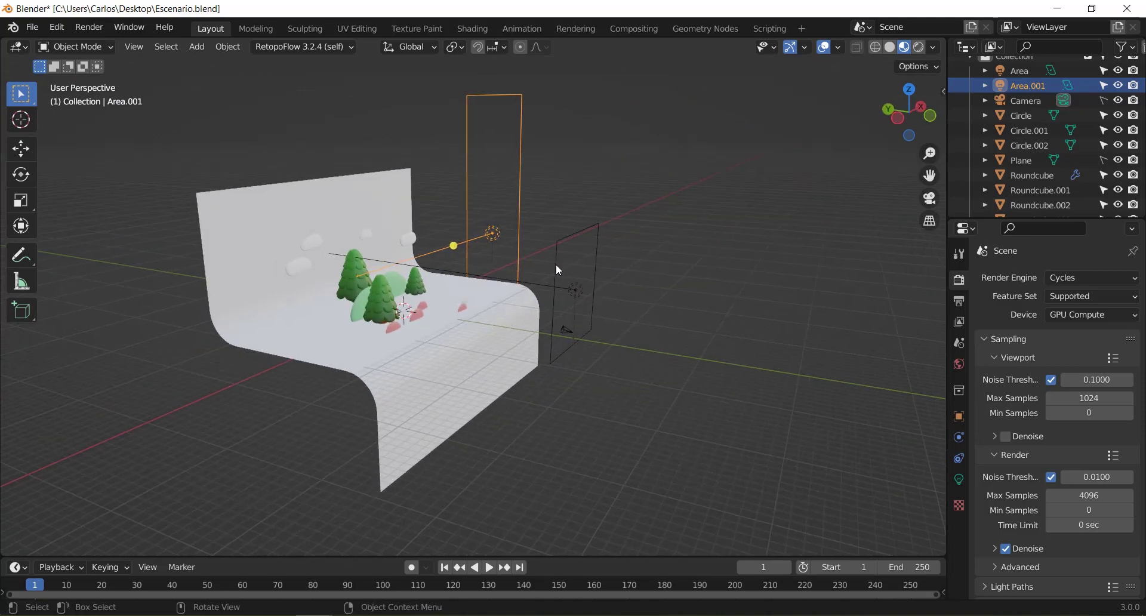
pyautogui.hotkey('shift', 'a')
pyautogui.click(639, 315)
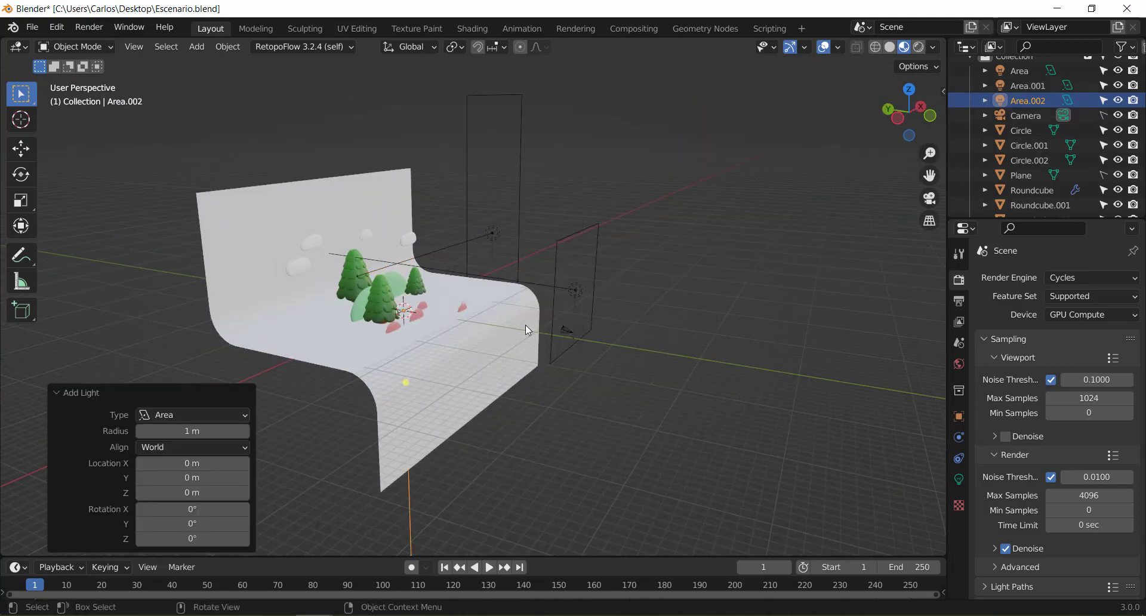
pyautogui.moveTo(526, 324); pyautogui.dragTo(703, 328, button='middle')
# Move Area.002 along Y and up in Z above the backdrop, then enlarge it.
pyautogui.press('g')
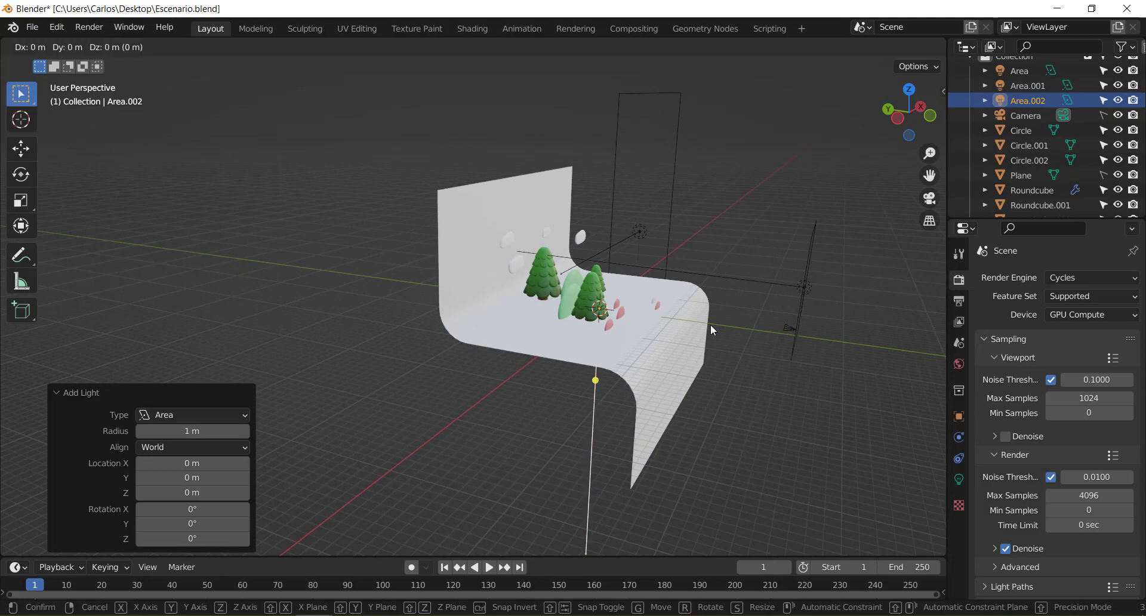
pyautogui.press('y')
pyautogui.click(538, 307)
pyautogui.moveTo(539, 307); pyautogui.dragTo(563, 155, button='middle')
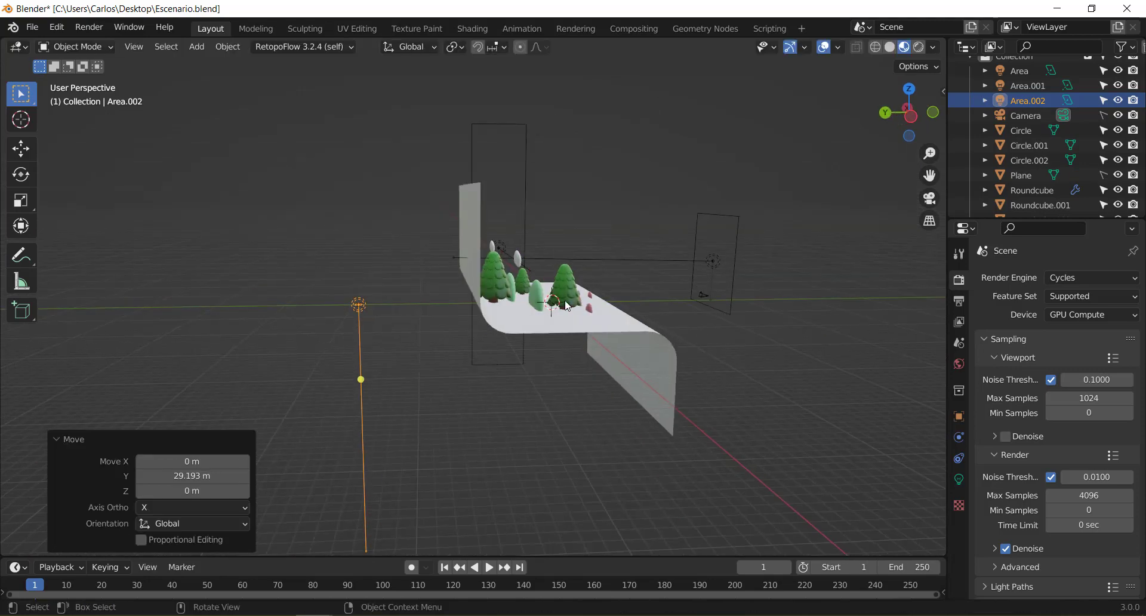
pyautogui.press('g')
pyautogui.press('z')
pyautogui.click(562, 145)
pyautogui.press('s')
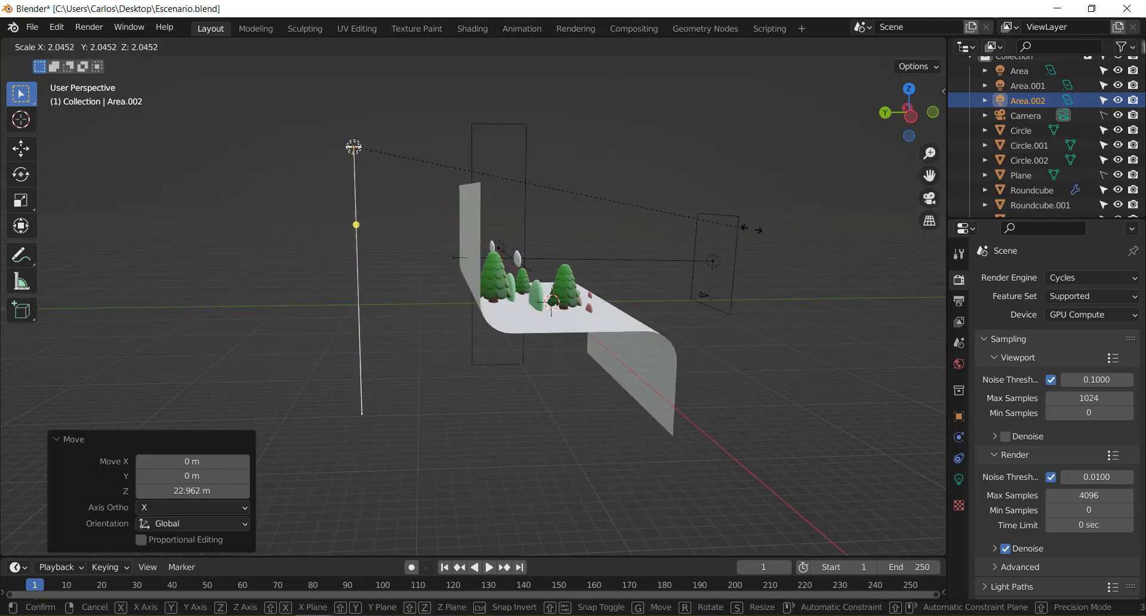
pyautogui.click(857, 291)
# Tilt Area.002 -90.7° on X to face down and stretch it to 2.068 along X.
pyautogui.moveTo(857, 292); pyautogui.dragTo(807, 299, button='middle')
pyautogui.press('r')
pyautogui.press('x')
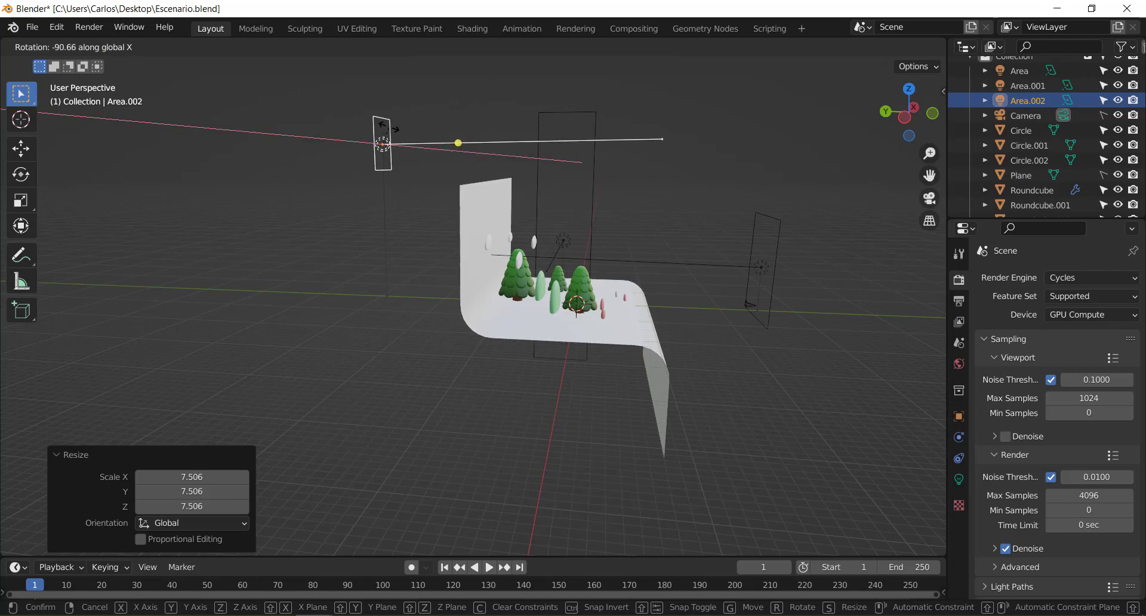
pyautogui.click(379, 141)
pyautogui.moveTo(380, 141)
pyautogui.mouseDown(button='middle')
pyautogui.moveTo(367, 177)
pyautogui.moveTo(302, 179)
pyautogui.mouseUp(button='middle')
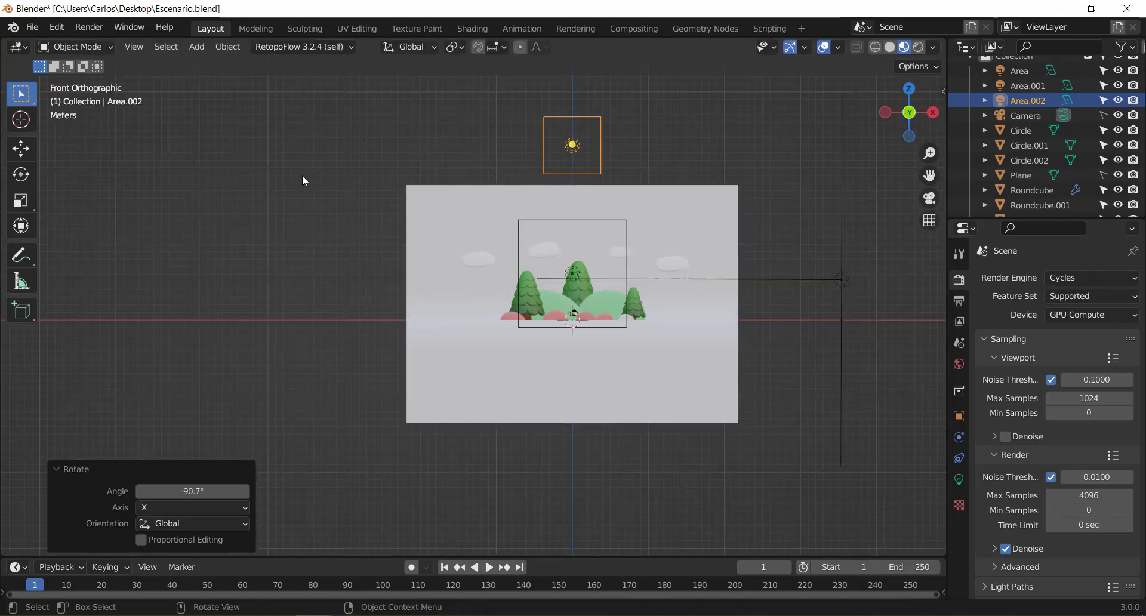
pyautogui.press('s')
pyautogui.press('x')
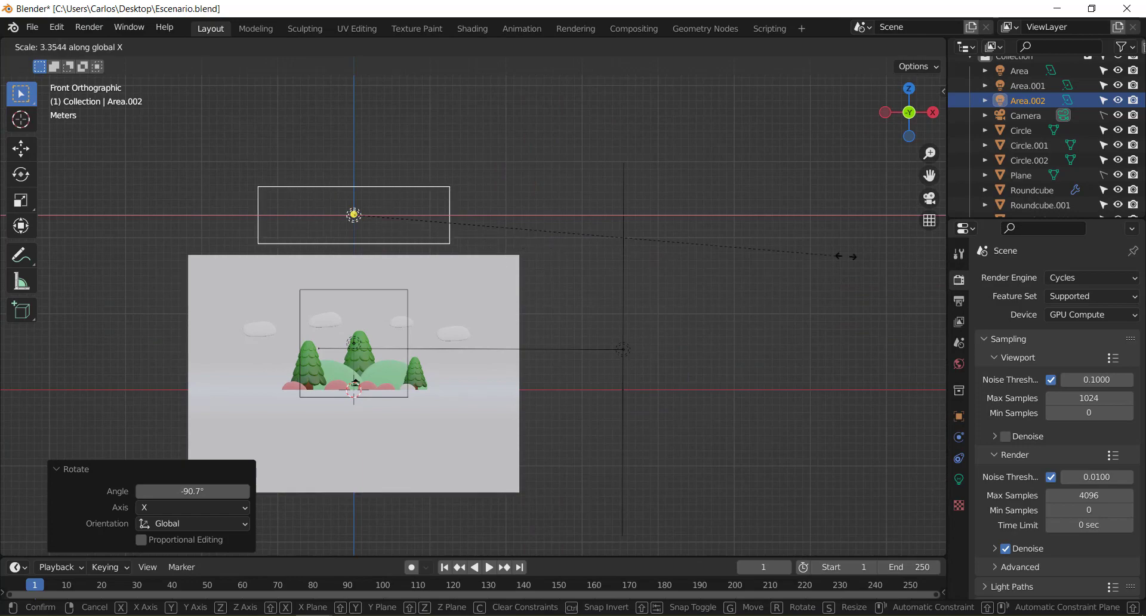
pyautogui.click(854, 257)
pyautogui.press('s')
pyautogui.press('x')
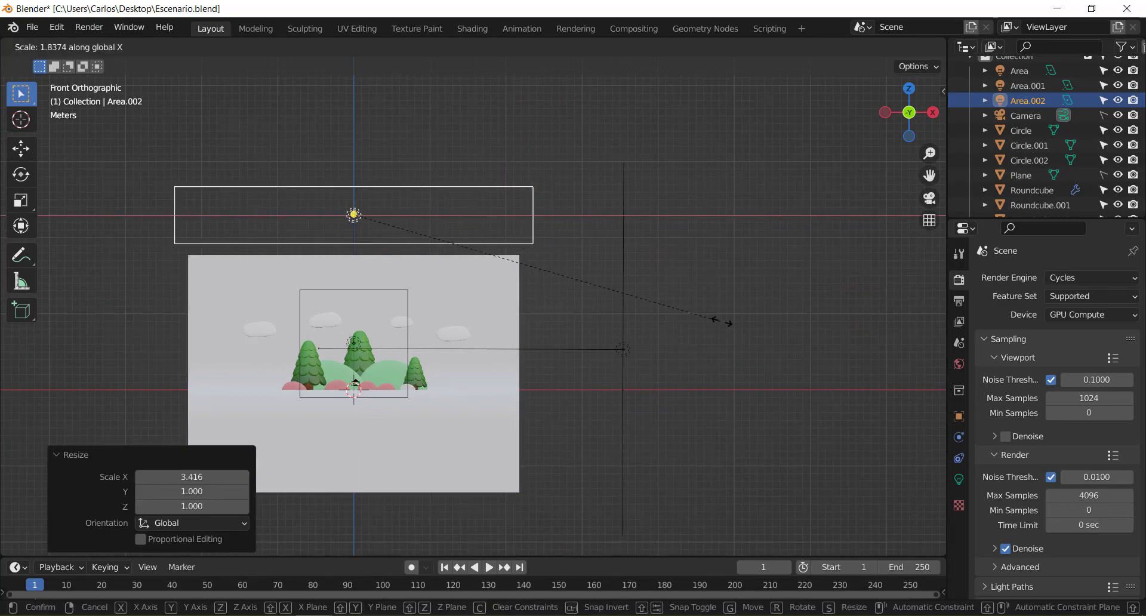
pyautogui.click(628, 313)
# Bring up Area.002's light settings with its Power field ready to edit.
pyautogui.moveTo(434, 292)
pyautogui.mouseDown(button='middle')
pyautogui.moveTo(500, 280)
pyautogui.moveTo(454, 281)
pyautogui.mouseUp(button='middle')
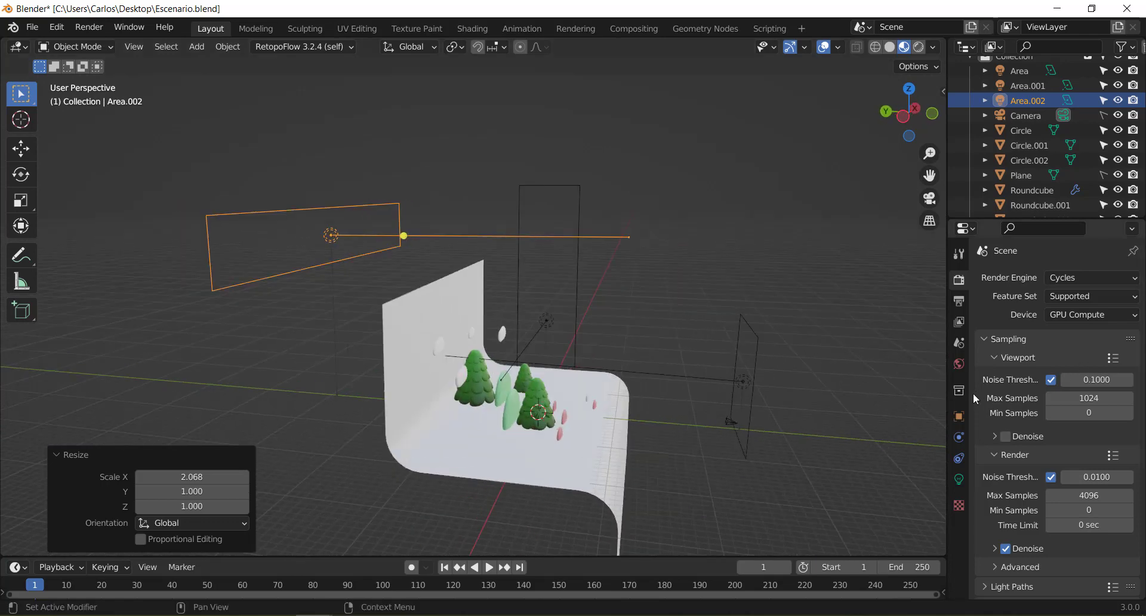
pyautogui.click(958, 478)
pyautogui.click(1073, 378)
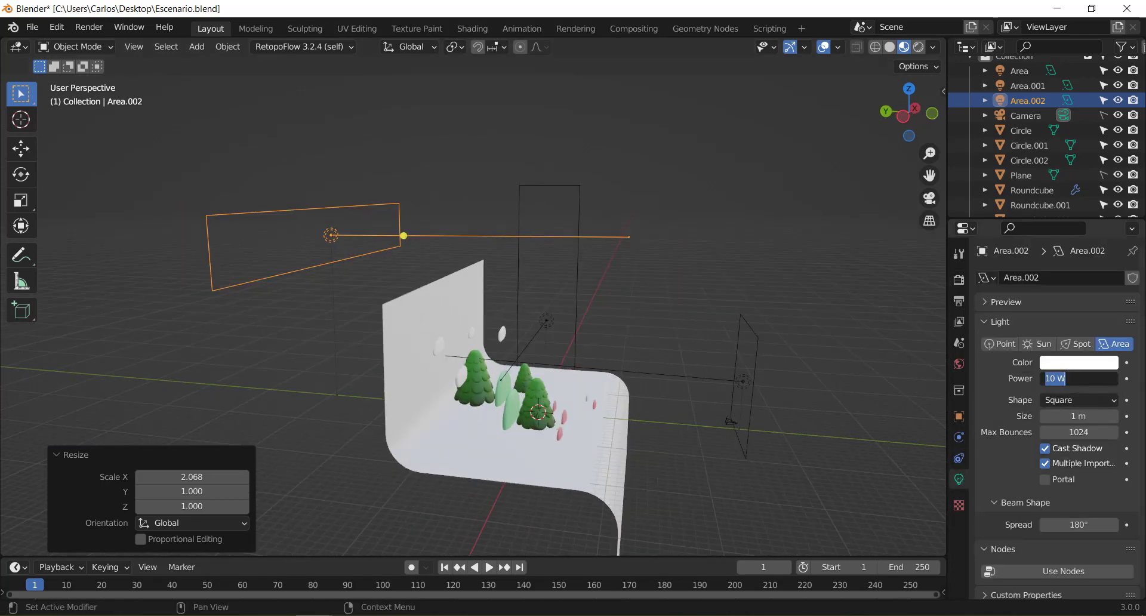
# Set Area.002's power to 27000 W.
pyautogui.write('27000')
pyautogui.press('Return')
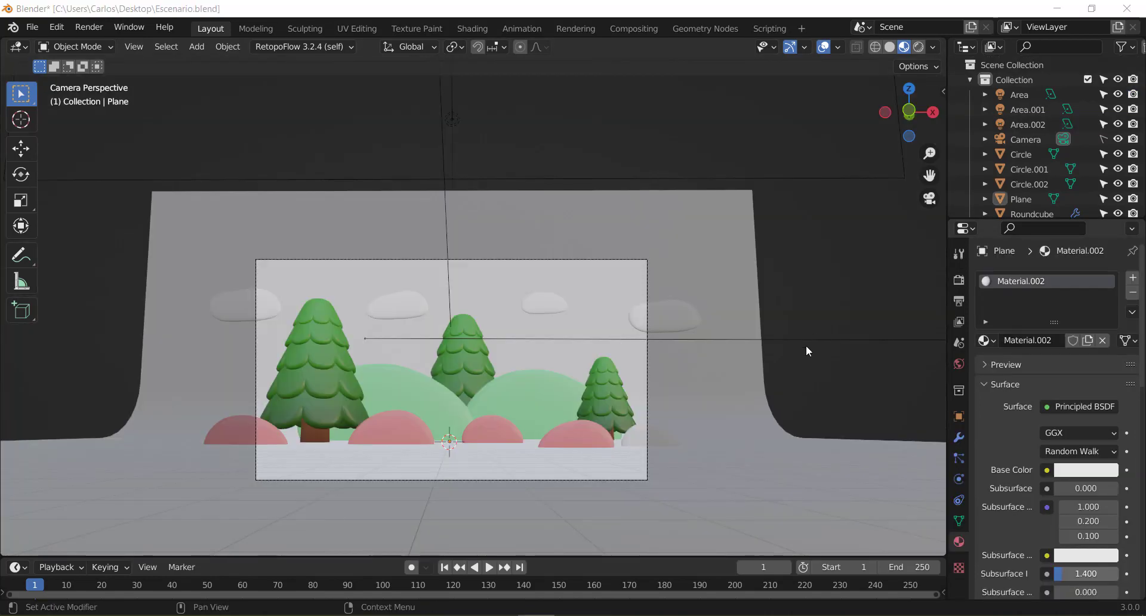
pyautogui.scroll(-3, 697, 277)
# Tint the right side light, Area.001, a pale peach.
pyautogui.click(767, 263)
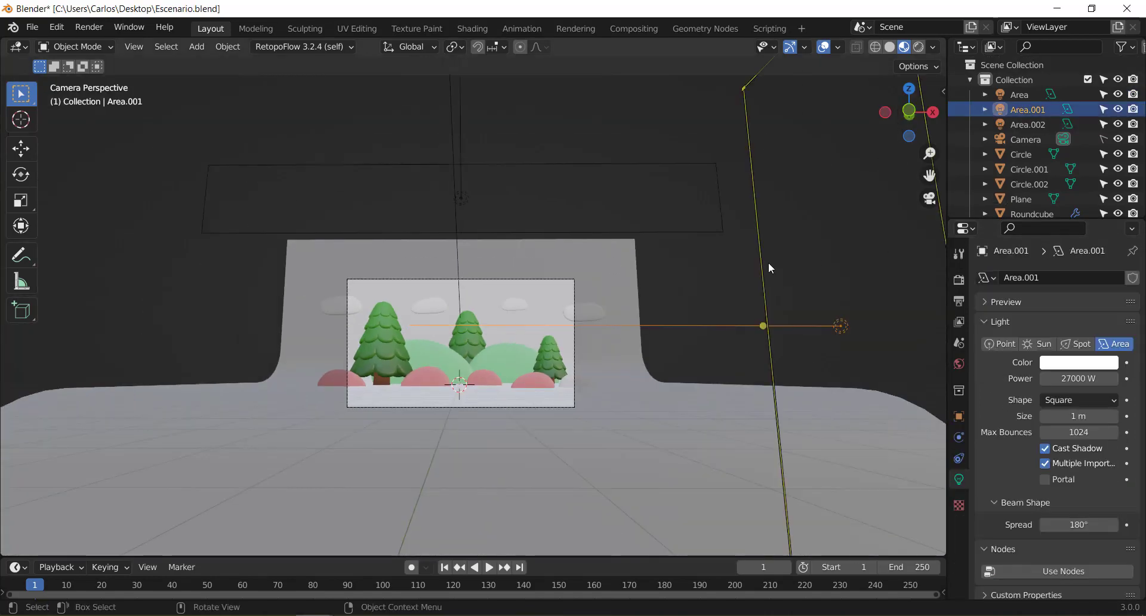
pyautogui.click(654, 232)
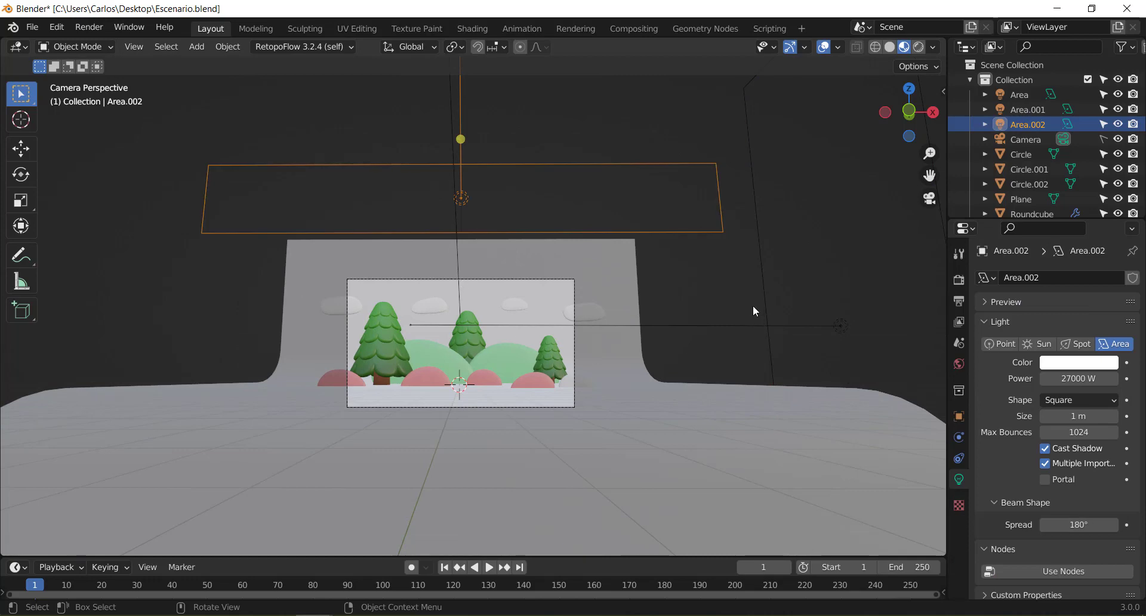
pyautogui.click(762, 263)
pyautogui.scroll(-1, 793, 316)
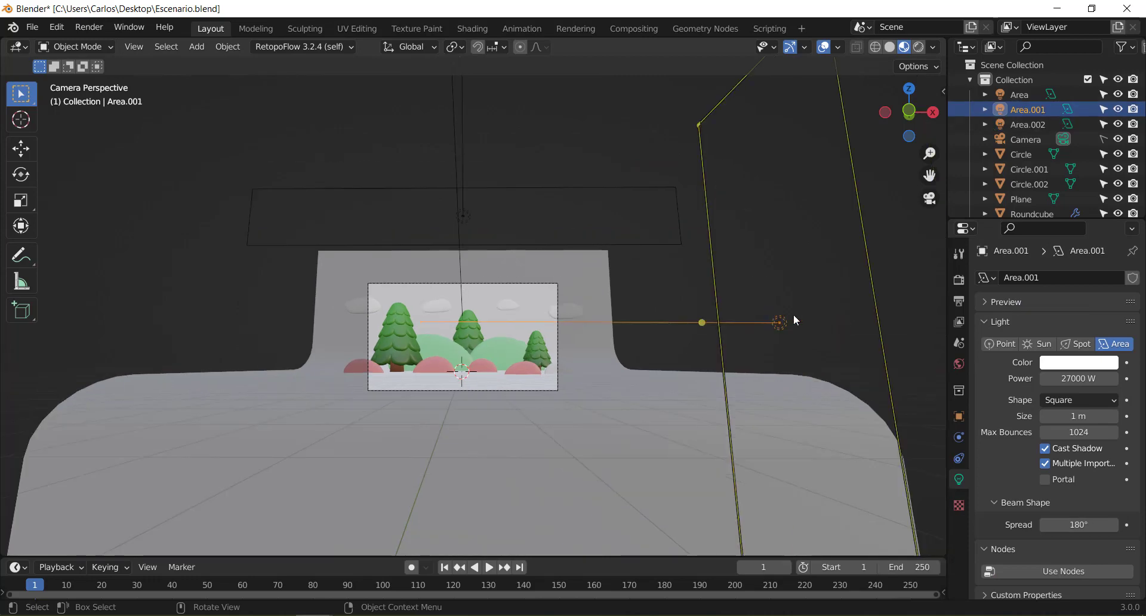
pyautogui.click(1072, 364)
pyautogui.click(1037, 224)
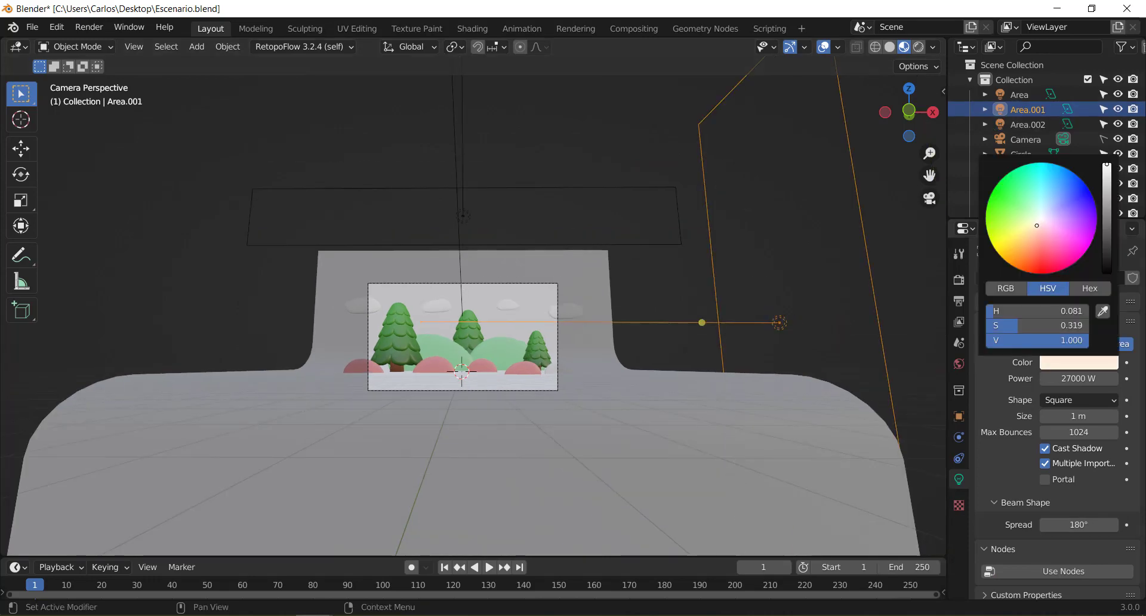
pyautogui.moveTo(1036, 225); pyautogui.dragTo(1036, 228)
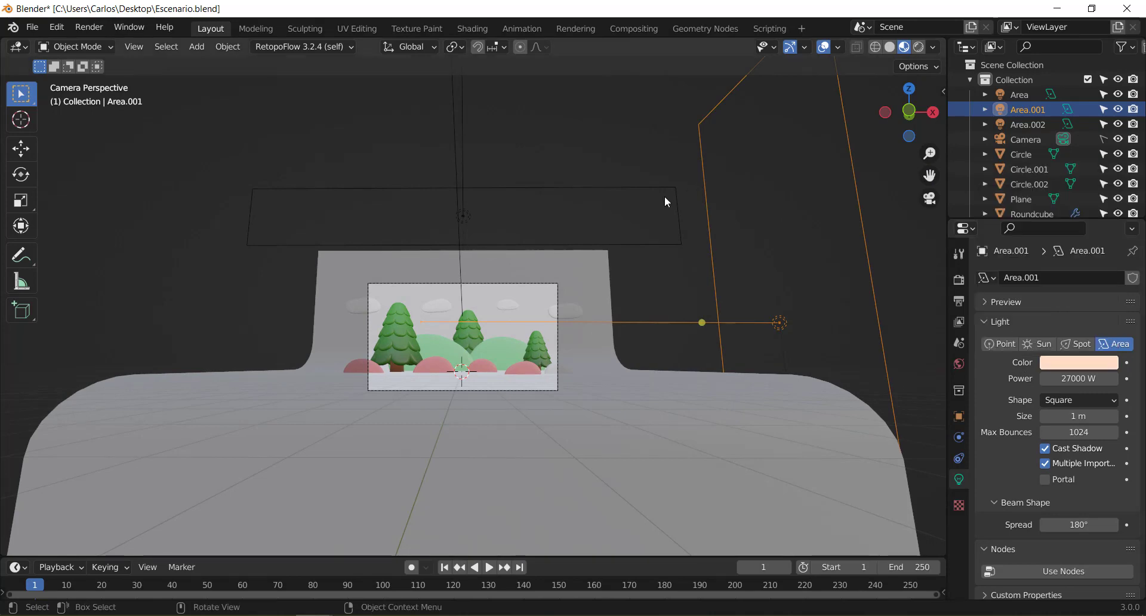
pyautogui.click(664, 195)
# Tint the top light light orange and the Area light pale cream.
pyautogui.click(674, 190)
pyautogui.click(1059, 363)
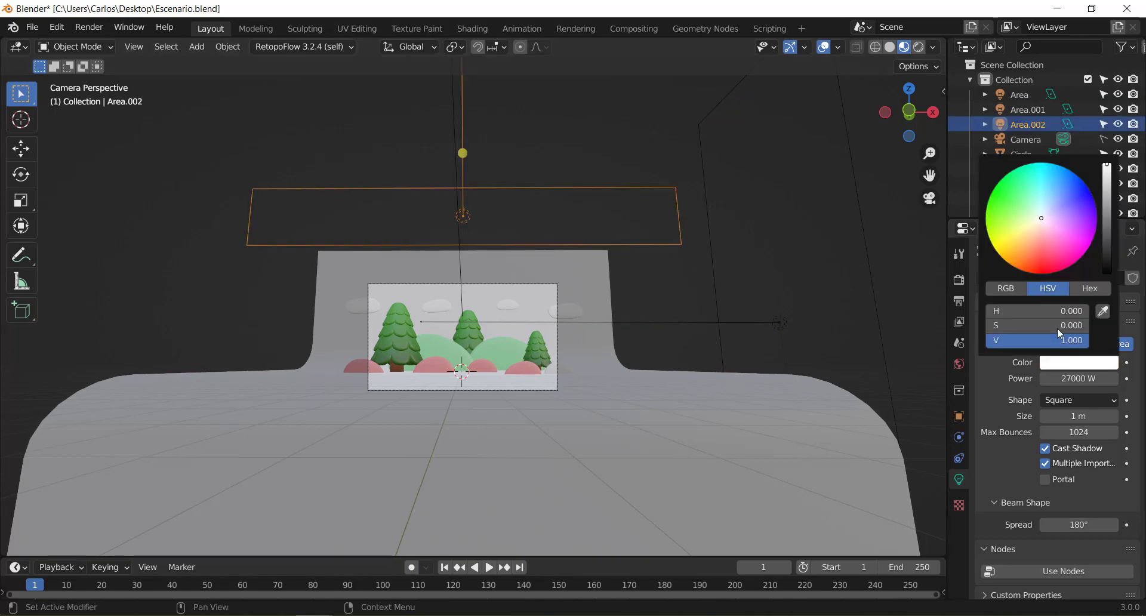
pyautogui.moveTo(1035, 232); pyautogui.dragTo(1029, 233)
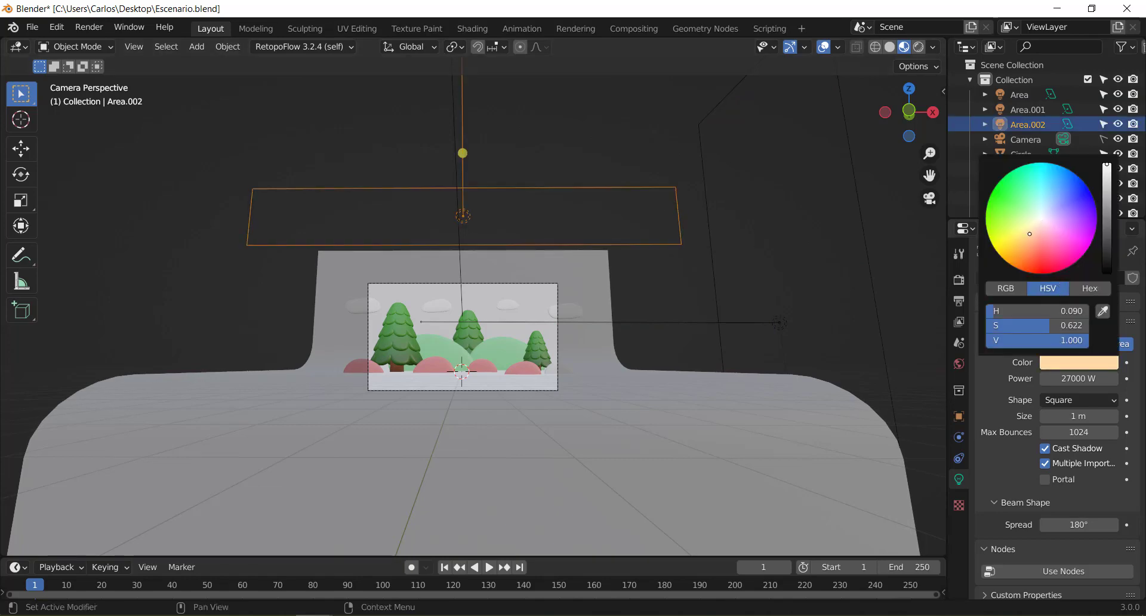
pyautogui.moveTo(556, 263)
pyautogui.mouseDown(button='middle')
pyautogui.moveTo(717, 313)
pyautogui.moveTo(702, 248)
pyautogui.mouseUp(button='middle')
pyautogui.click(740, 266)
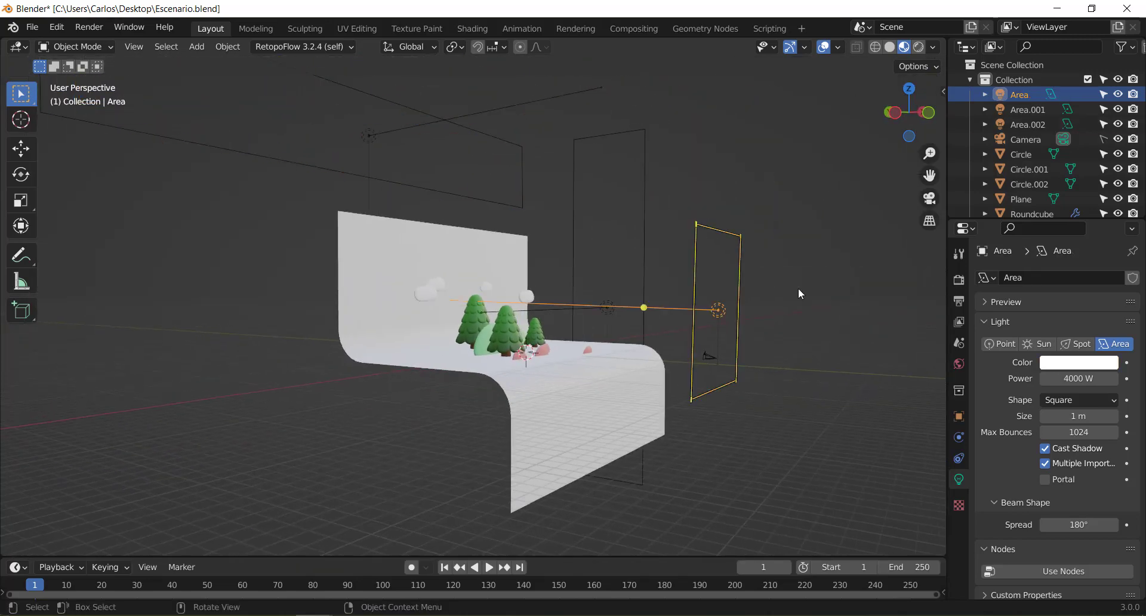
pyautogui.click(1059, 363)
pyautogui.click(1032, 225)
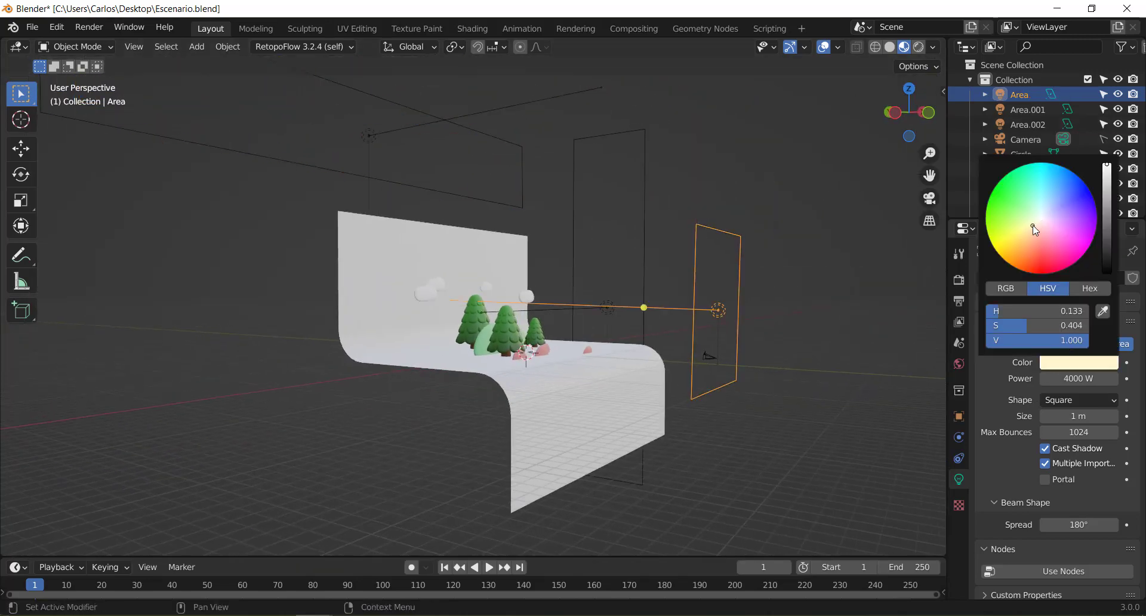
pyautogui.click(703, 245)
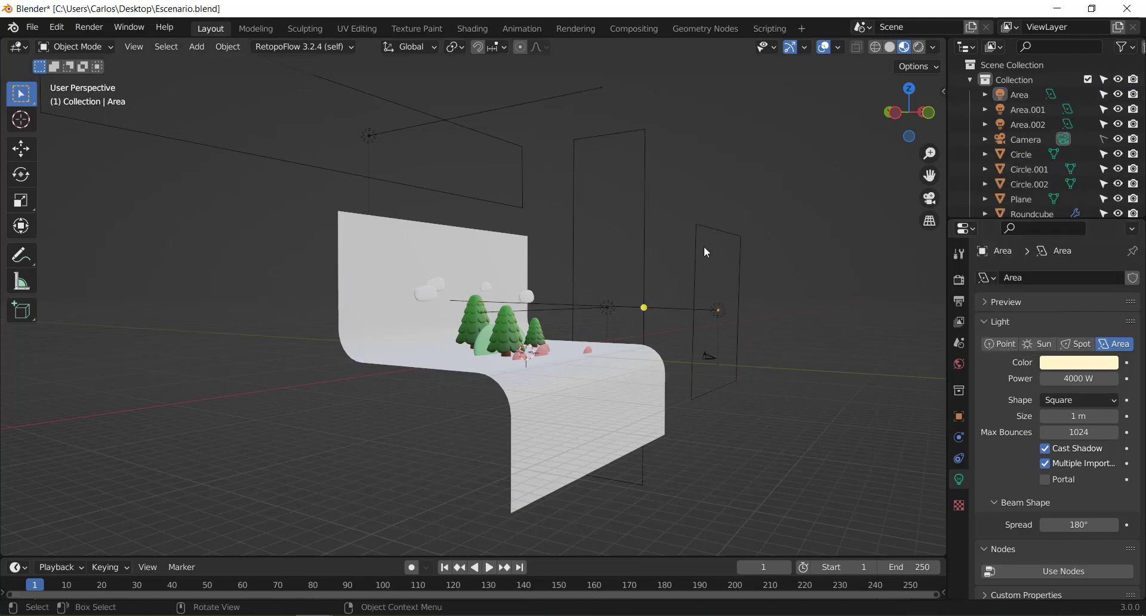
# View the scene through the camera in Cycles Rendered shading.
pyautogui.press('KP_0')
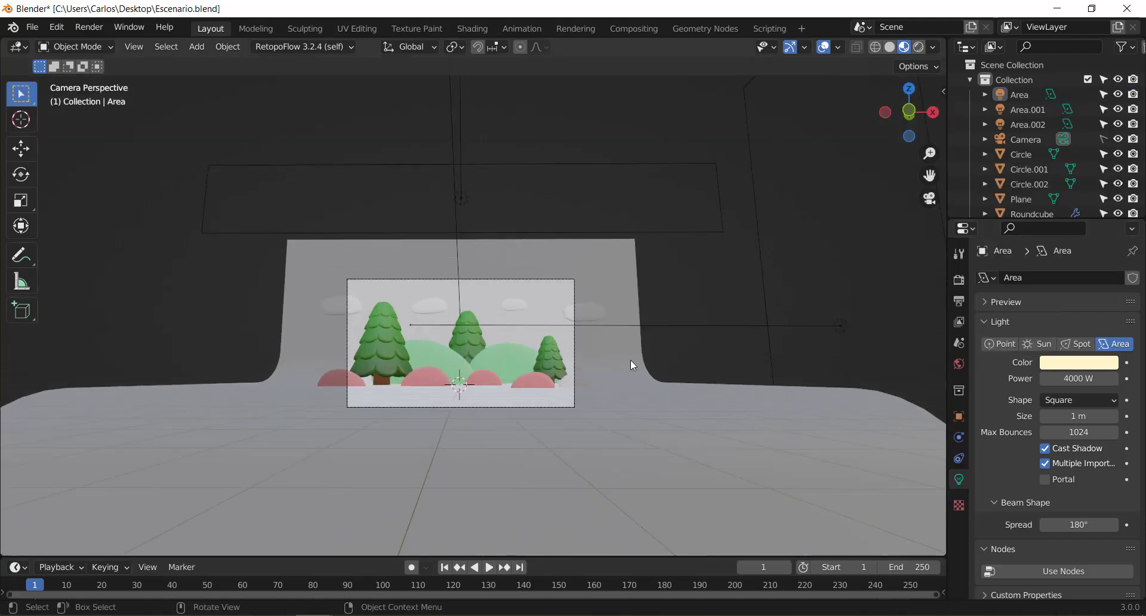
pyautogui.press('z')
pyautogui.click(624, 276)
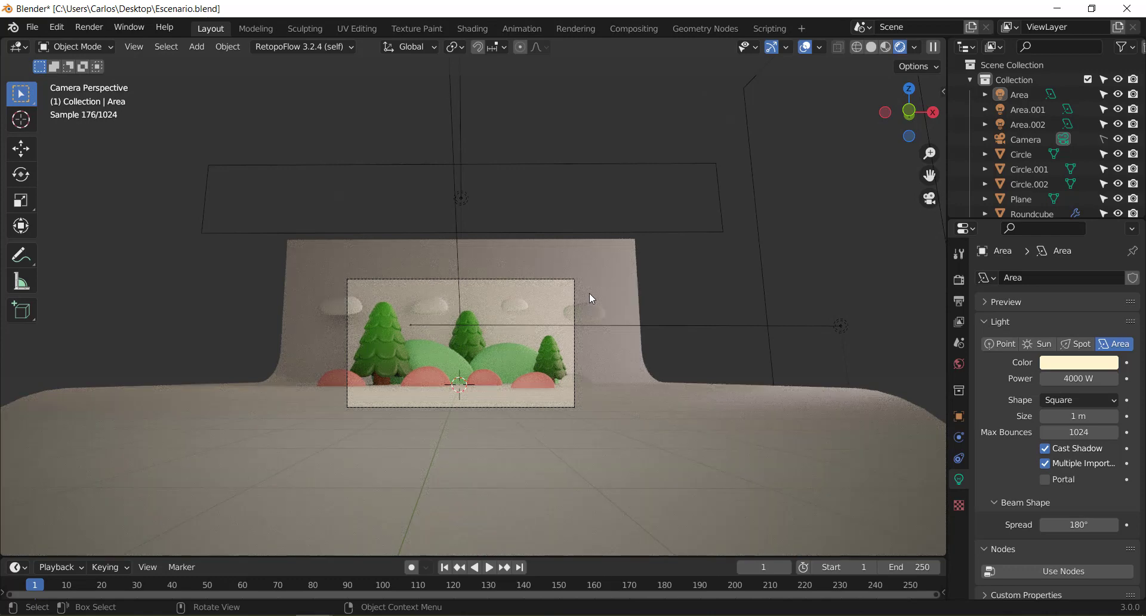
# In Material Preview, set the Area light's colour to white on the wheel.
pyautogui.press('z')
pyautogui.click(593, 378)
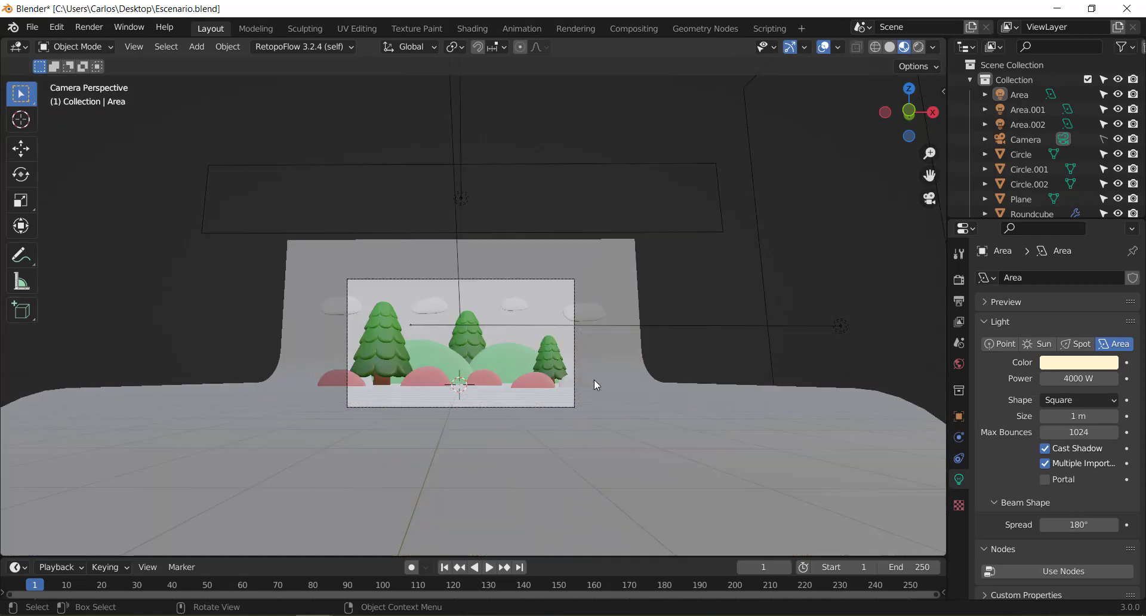
pyautogui.scroll(-2, 594, 378)
pyautogui.moveTo(593, 378)
pyautogui.mouseDown(button='middle')
pyautogui.moveTo(543, 339)
pyautogui.moveTo(651, 363)
pyautogui.moveTo(684, 279)
pyautogui.mouseUp(button='middle')
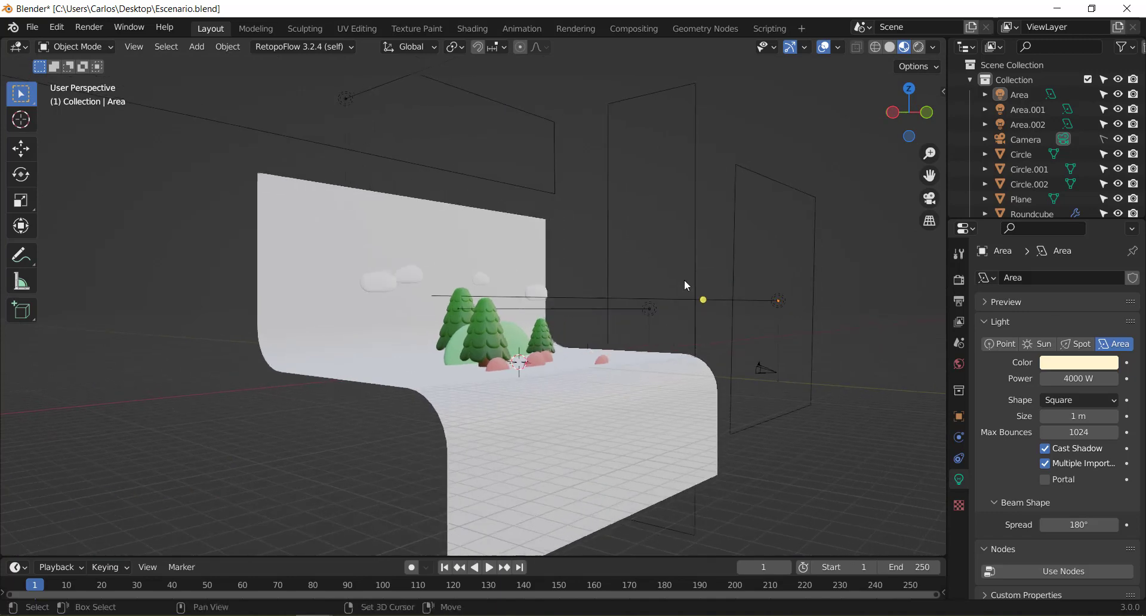
pyautogui.click(686, 293)
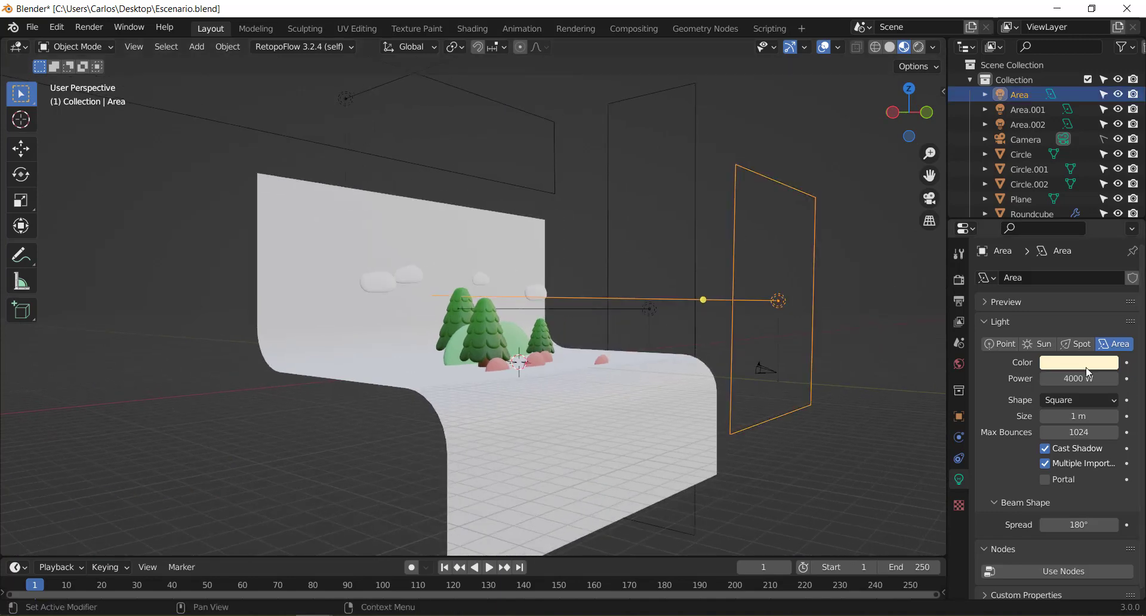
pyautogui.click(1089, 364)
pyautogui.moveTo(1045, 232); pyautogui.dragTo(1042, 218)
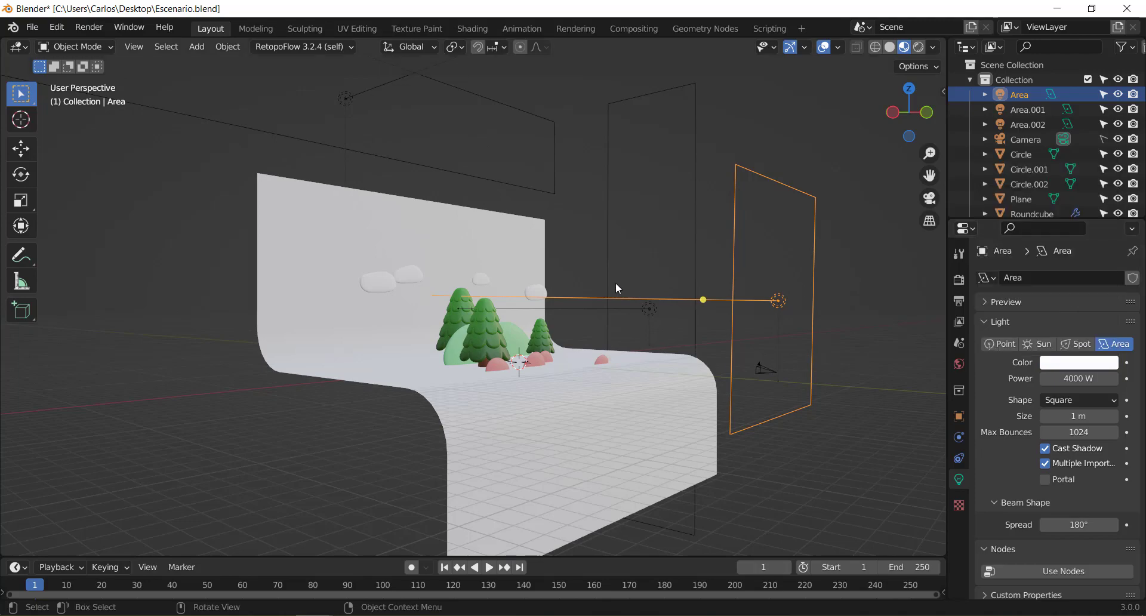
# Check the white light in a Cycles render from the camera, then return to Material Preview.
pyautogui.press('KP_0')
pyautogui.press('z')
pyautogui.click(589, 215)
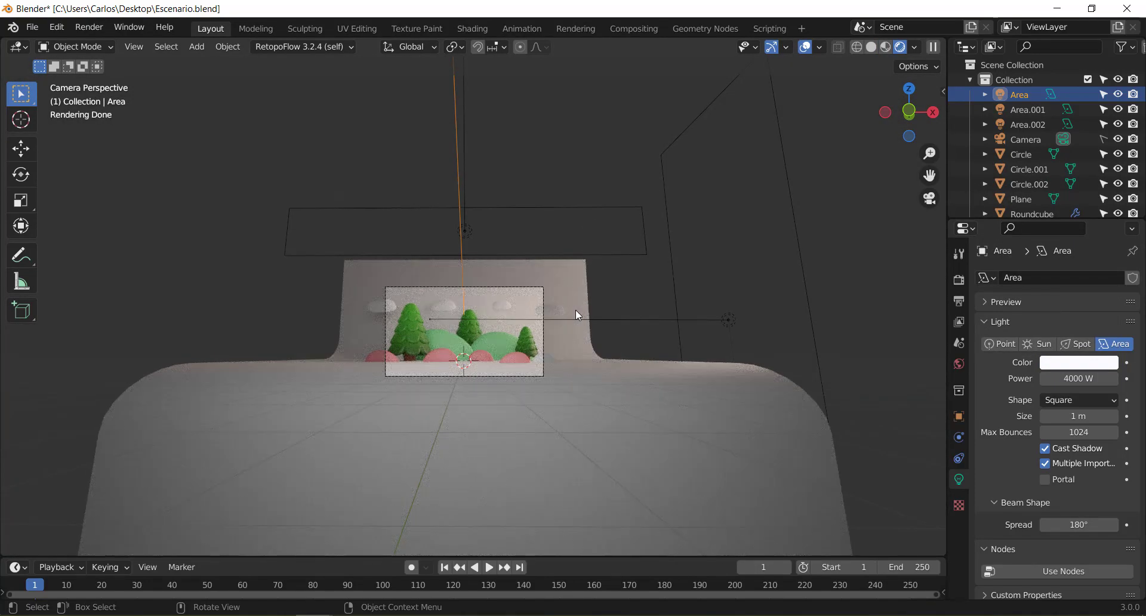
pyautogui.press('z')
pyautogui.click(581, 398)
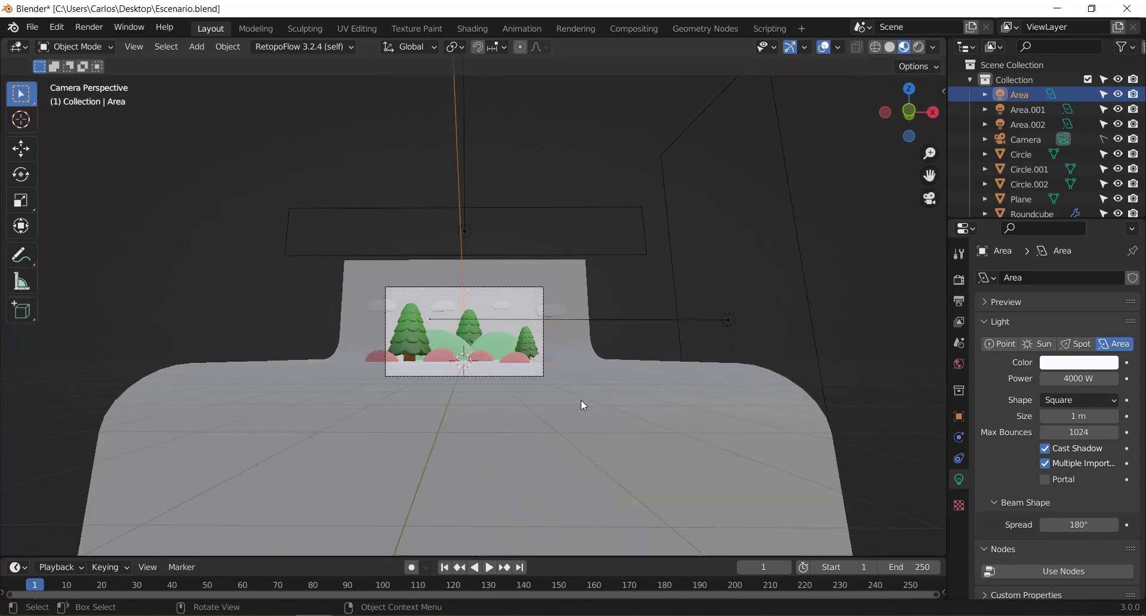
pyautogui.scroll(2, 580, 398)
pyautogui.scroll(2, 580, 399)
pyautogui.scroll(2, 643, 307)
# Give the backdrop's Material.002 a light blue base colour (H 0.547, S 0.585, V 0.8).
pyautogui.click(672, 299)
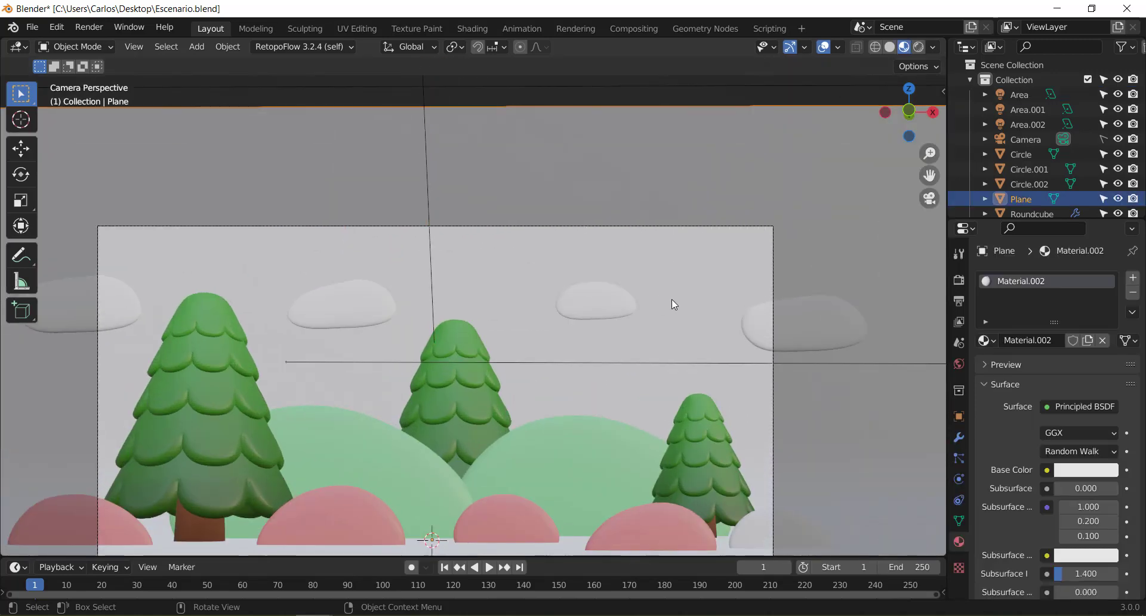
pyautogui.scroll(-3, 671, 301)
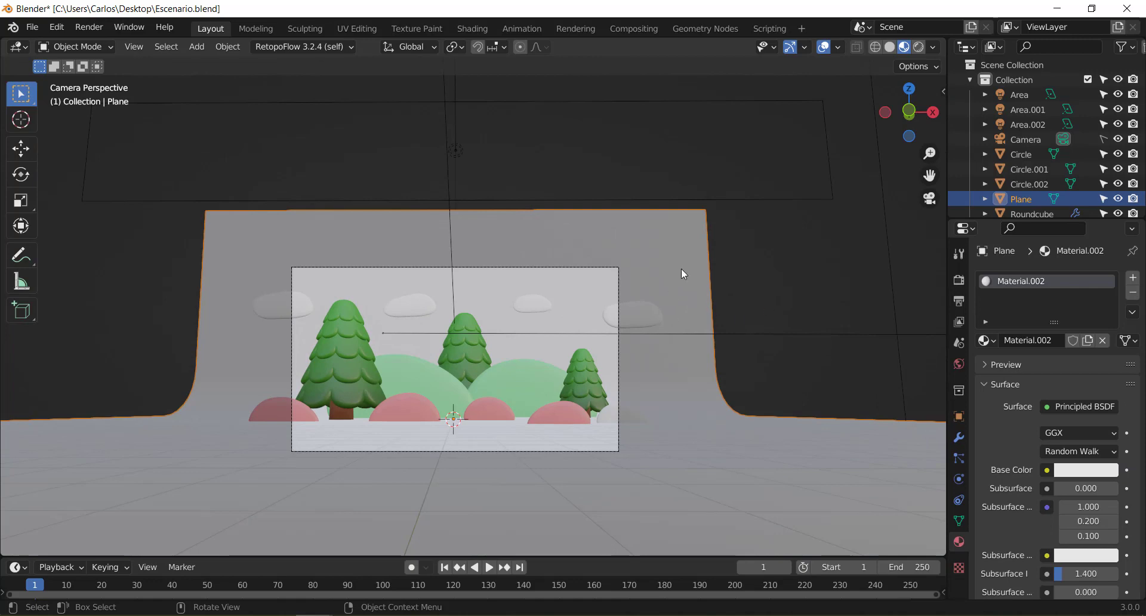
pyautogui.click(1079, 470)
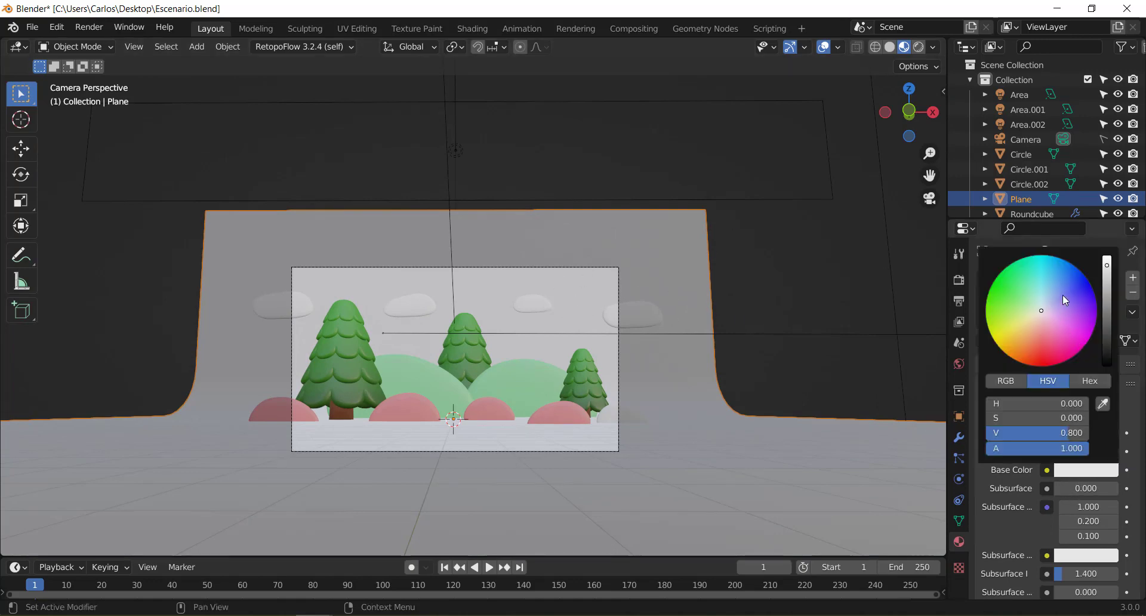
pyautogui.moveTo(1058, 291)
pyautogui.mouseDown()
pyautogui.moveTo(1034, 298)
pyautogui.moveTo(1047, 288)
pyautogui.mouseUp()
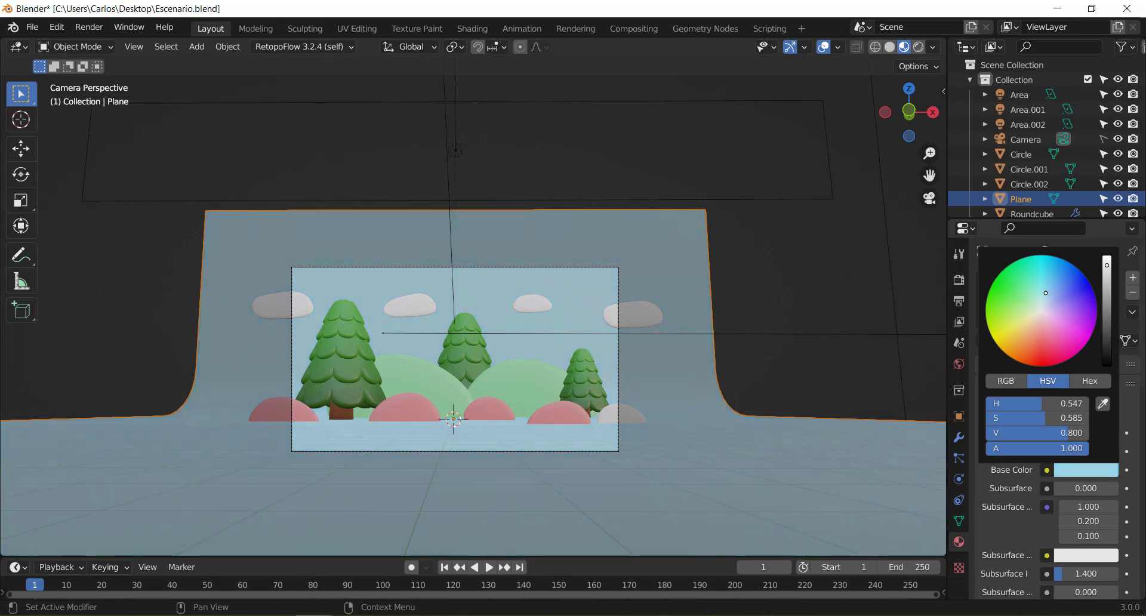
pyautogui.click(753, 374)
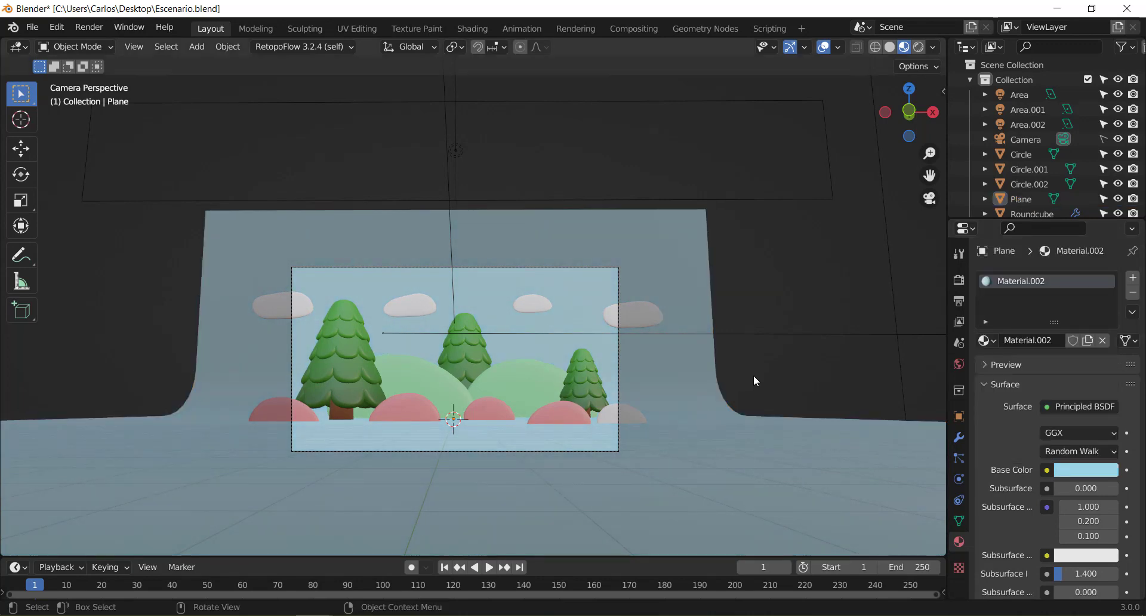
# Preview the blue set in Cycles, return to Material Preview and select the Area light.
pyautogui.press('z')
pyautogui.click(756, 306)
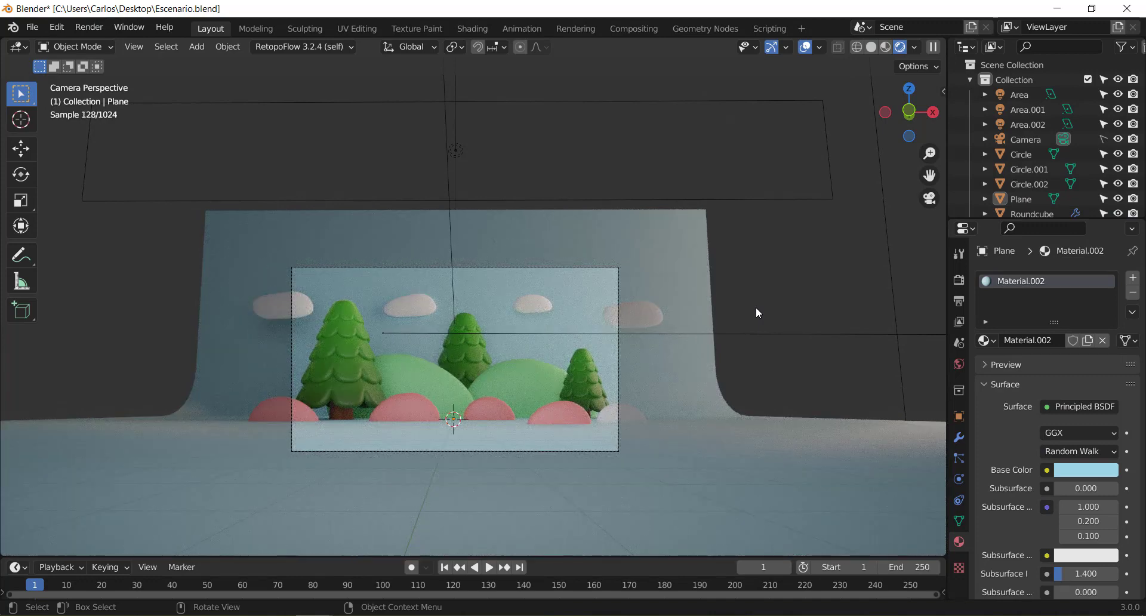
pyautogui.press('z')
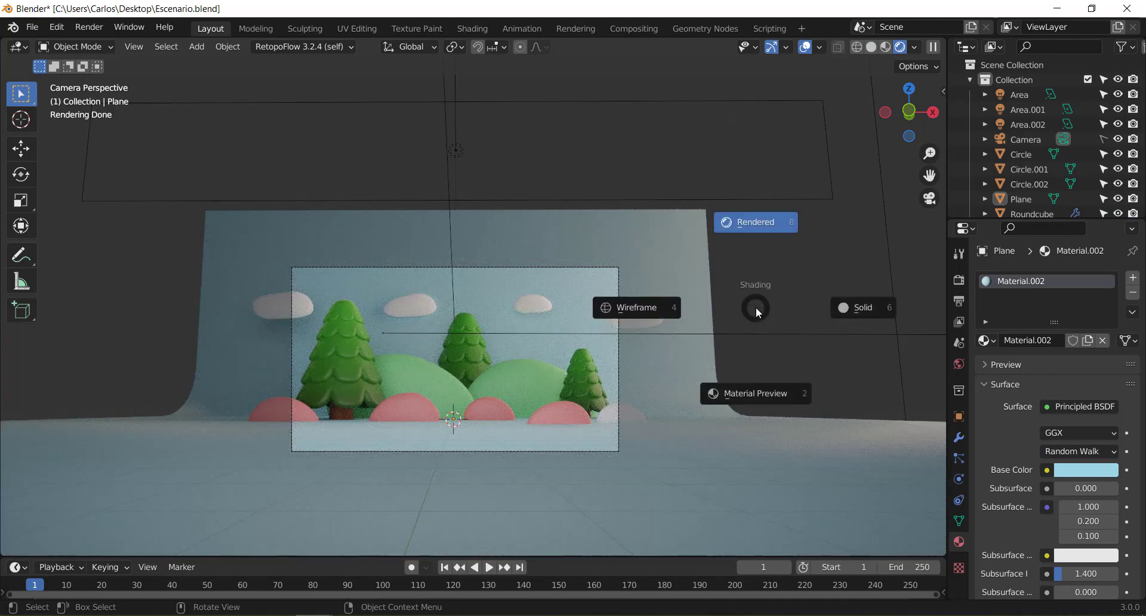
pyautogui.click(747, 378)
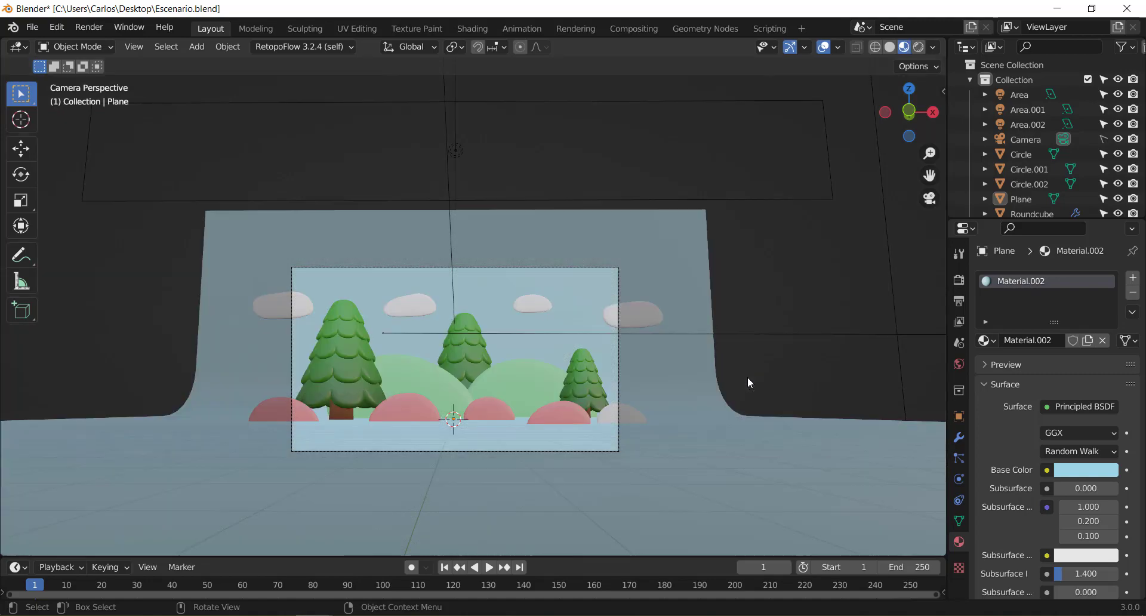
pyautogui.click(750, 332)
pyautogui.scroll(-2, 750, 332)
pyautogui.moveTo(750, 332); pyautogui.dragTo(712, 352, button='middle')
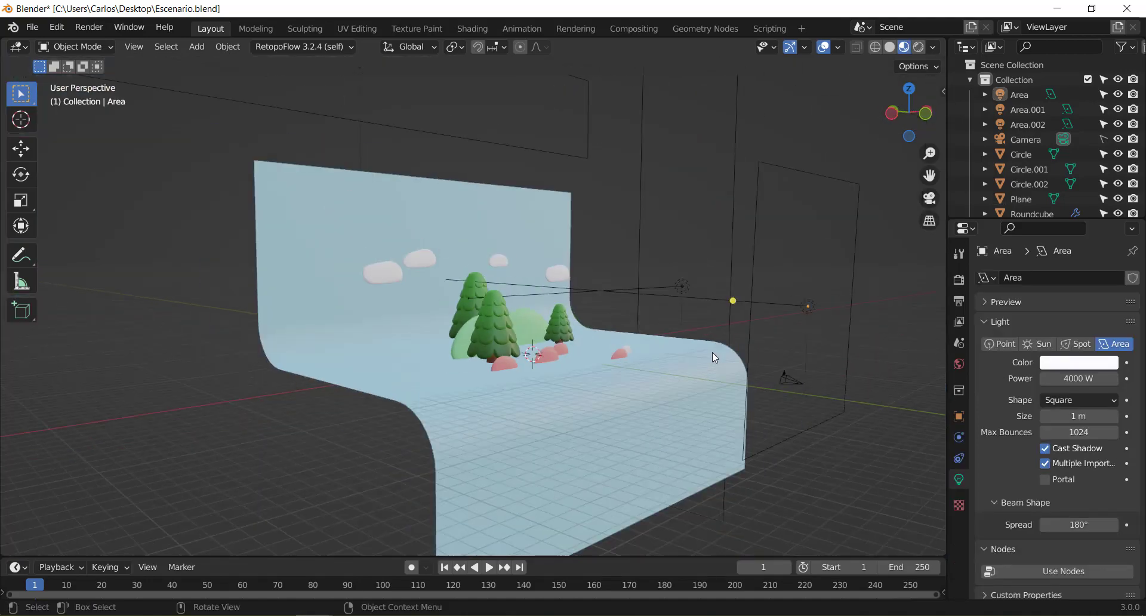
# Raise the Area light's power to 20000 W.
pyautogui.scroll(-3, 712, 353)
pyautogui.click(663, 285)
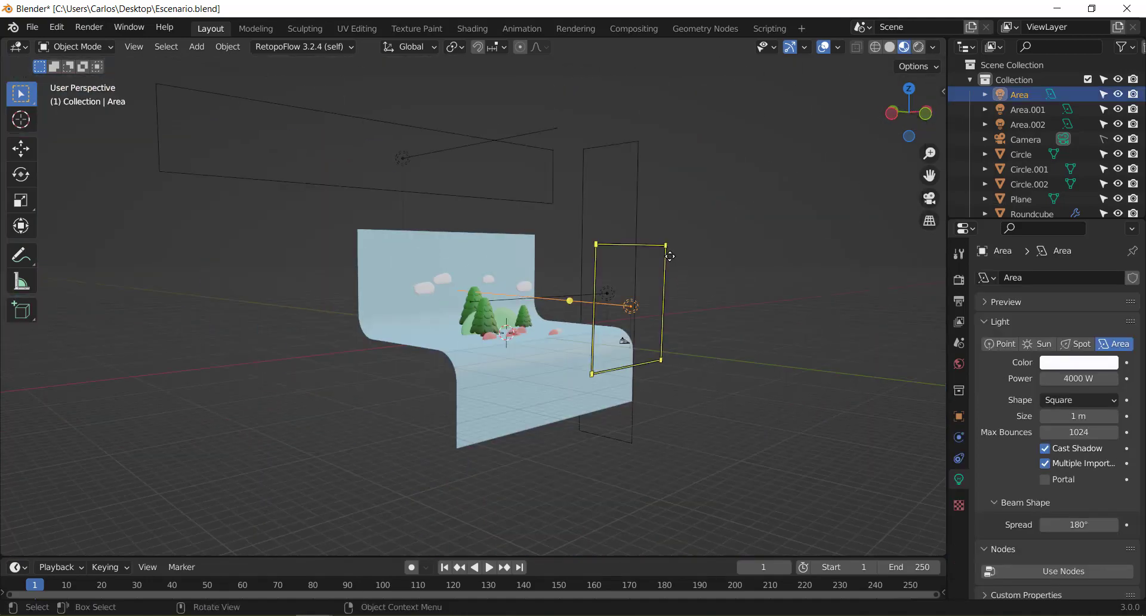
pyautogui.click(1086, 379)
pyautogui.write('20')
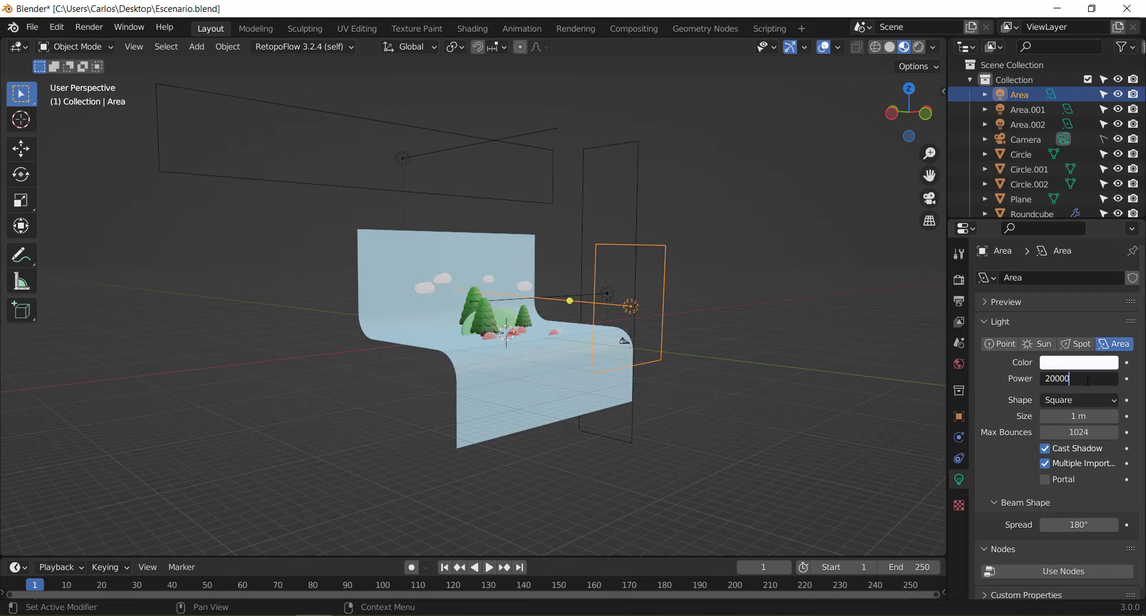
pyautogui.press('Return')
# Preview the brighter lighting through the camera in Cycles, then return to Material Preview.
pyautogui.press('KP_0')
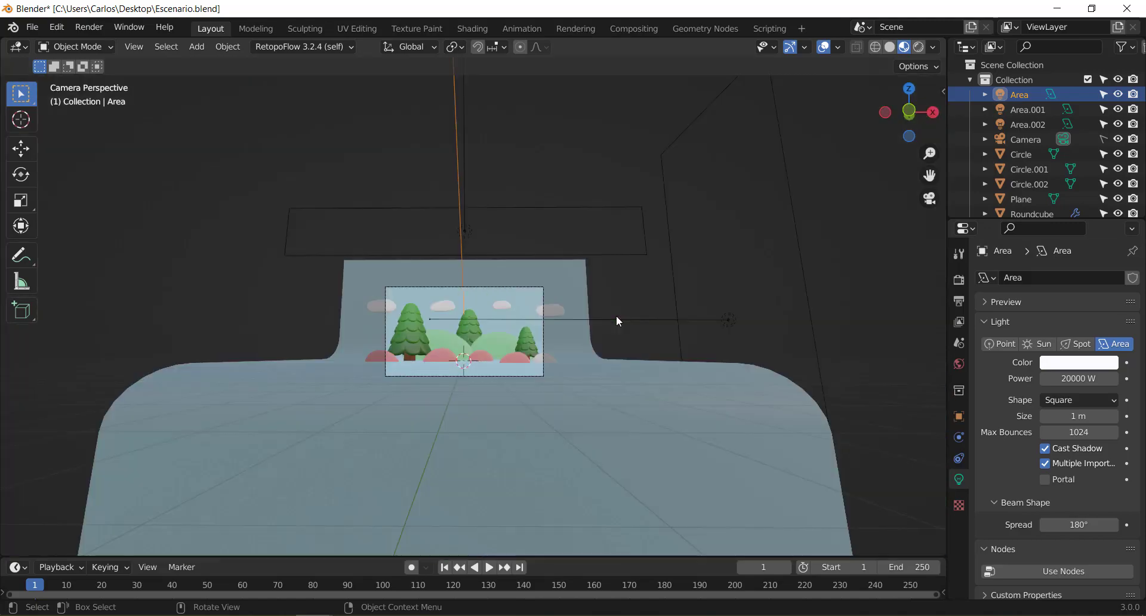
pyautogui.press('z')
pyautogui.click(604, 262)
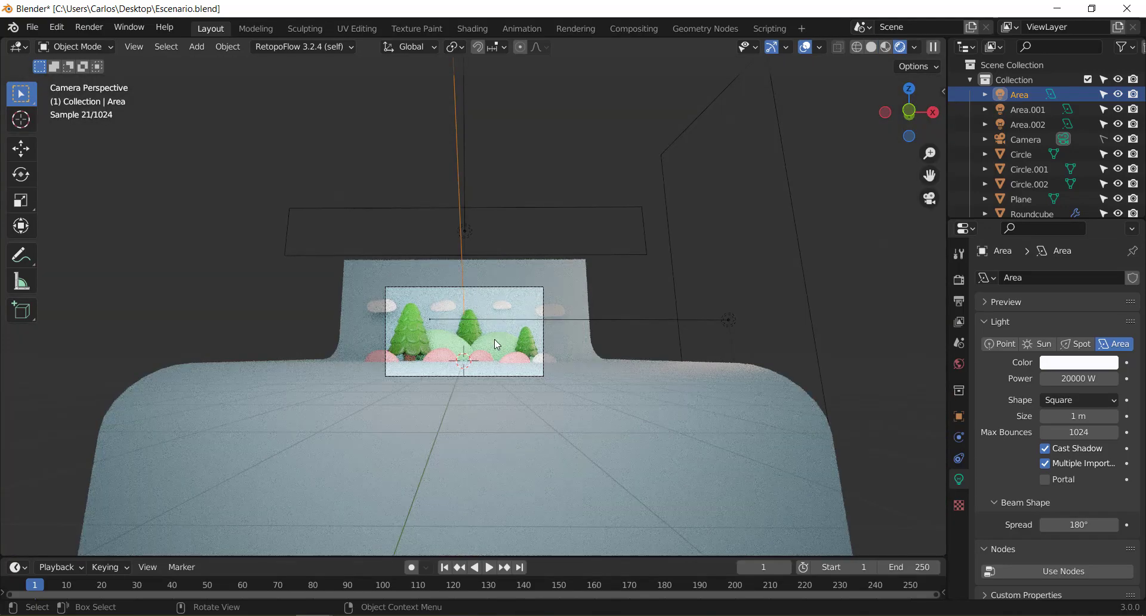
pyautogui.press('z')
pyautogui.click(524, 418)
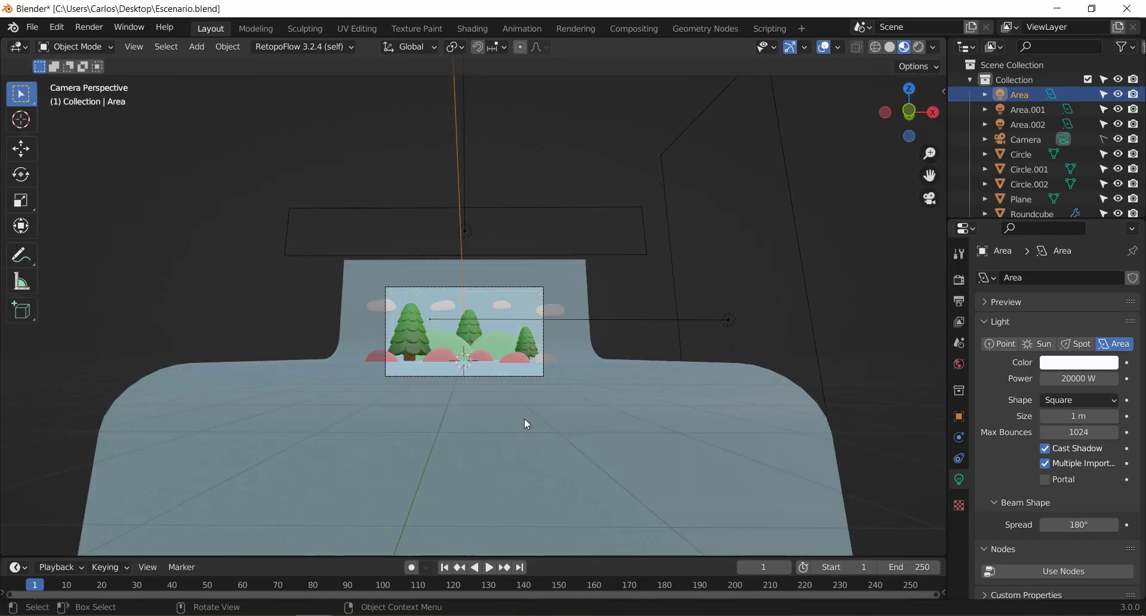
pyautogui.scroll(5, 473, 384)
# Shift the backdrop's base colour to periwinkle blue (H 0.642, S 0.575, V 0.8), then enter Edit Mode.
pyautogui.click(754, 260)
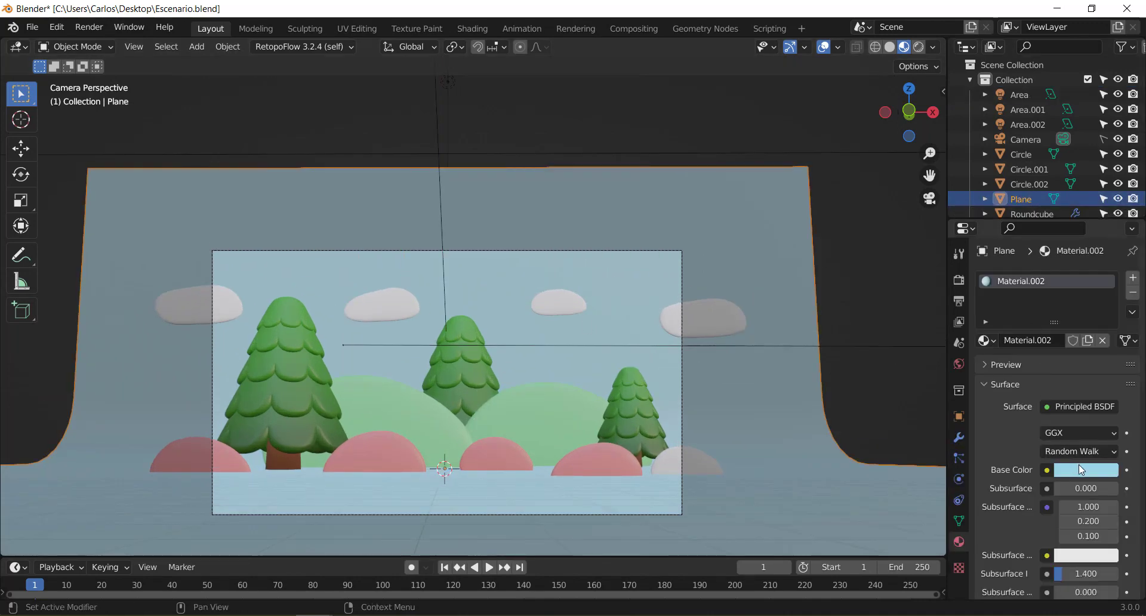
pyautogui.click(1080, 470)
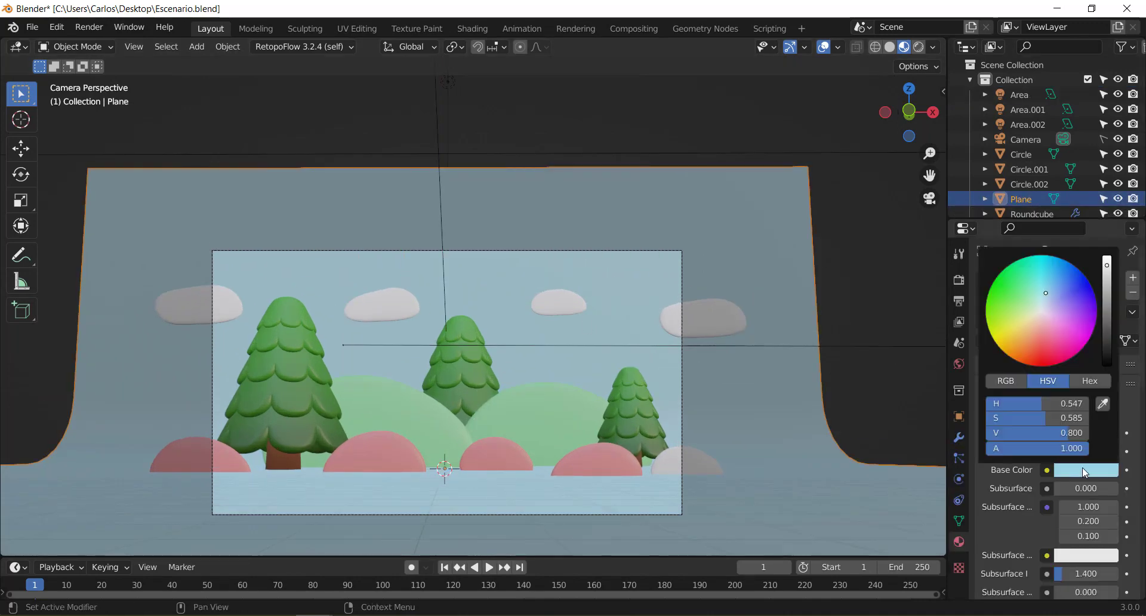
pyautogui.click(1056, 298)
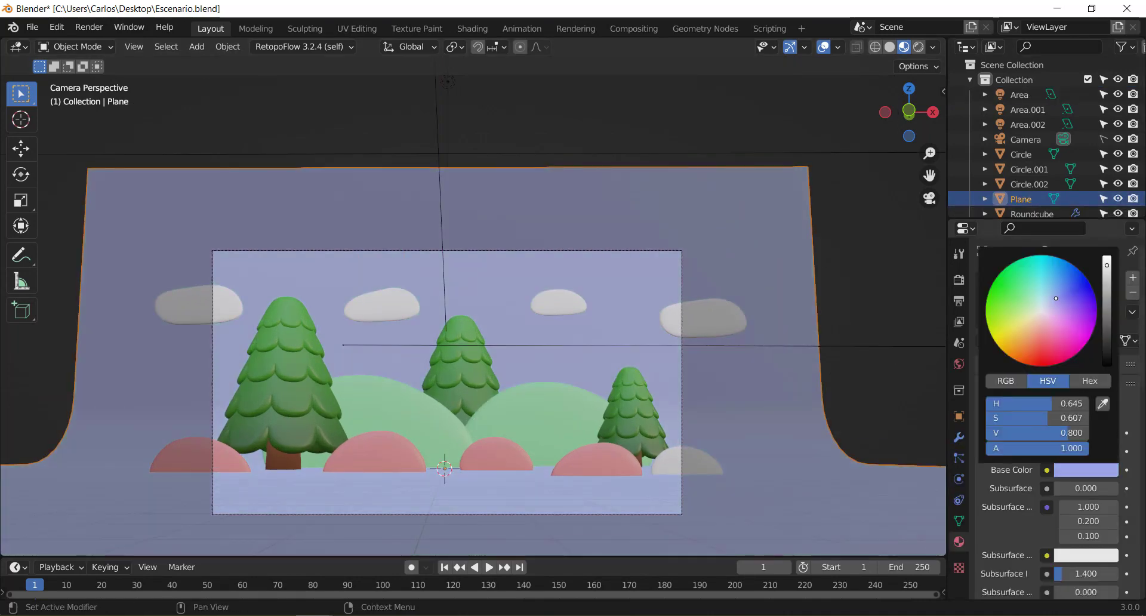
pyautogui.moveTo(1056, 298); pyautogui.dragTo(1056, 298)
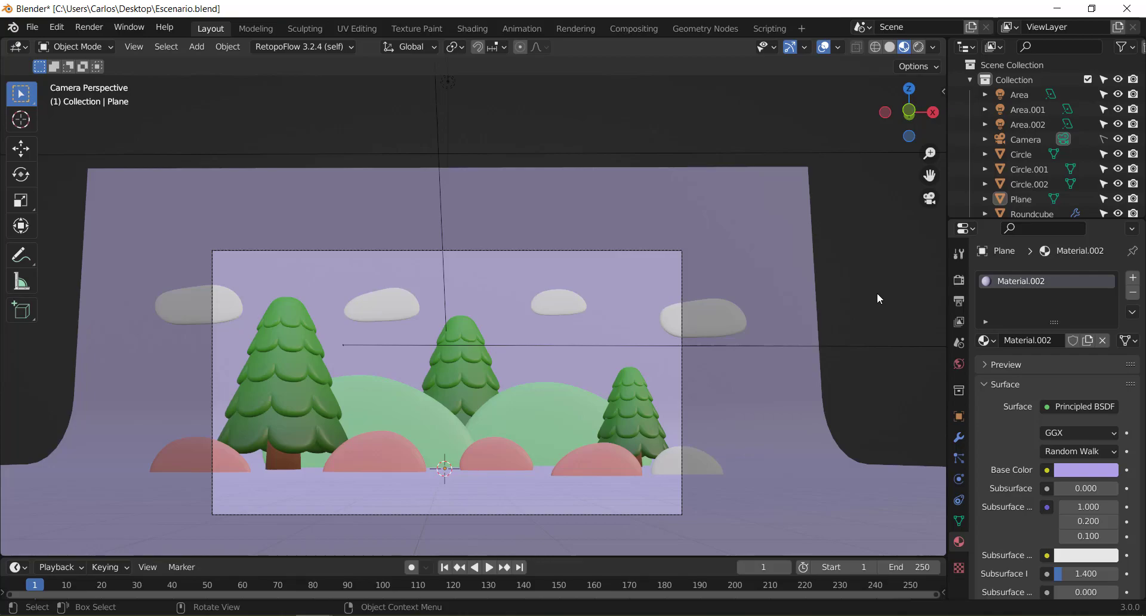
pyautogui.press('z')
pyautogui.click(876, 224)
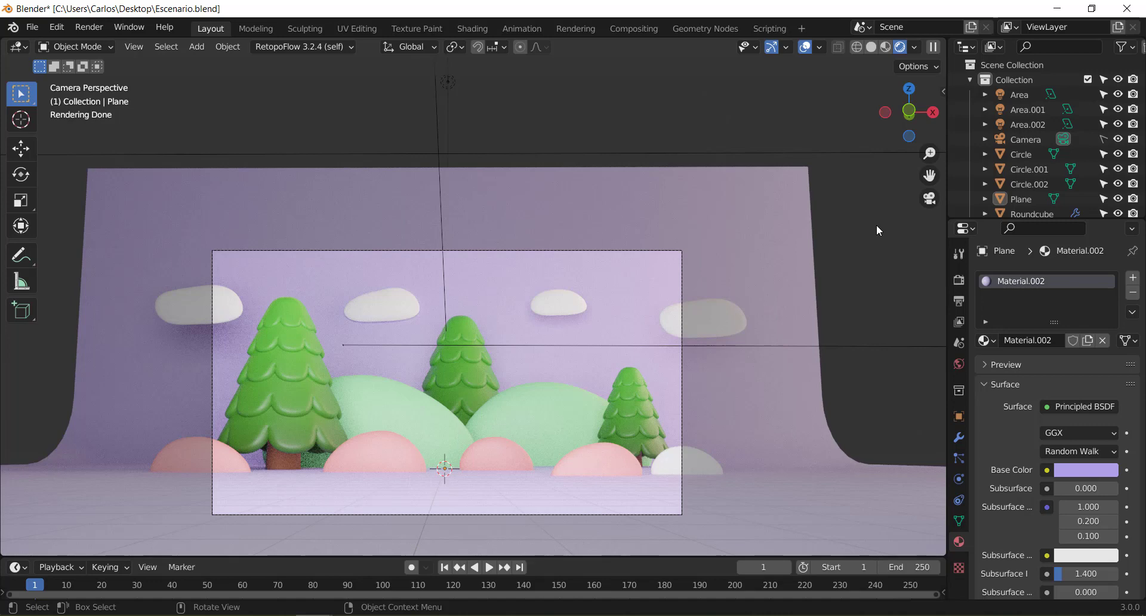
pyautogui.press('z')
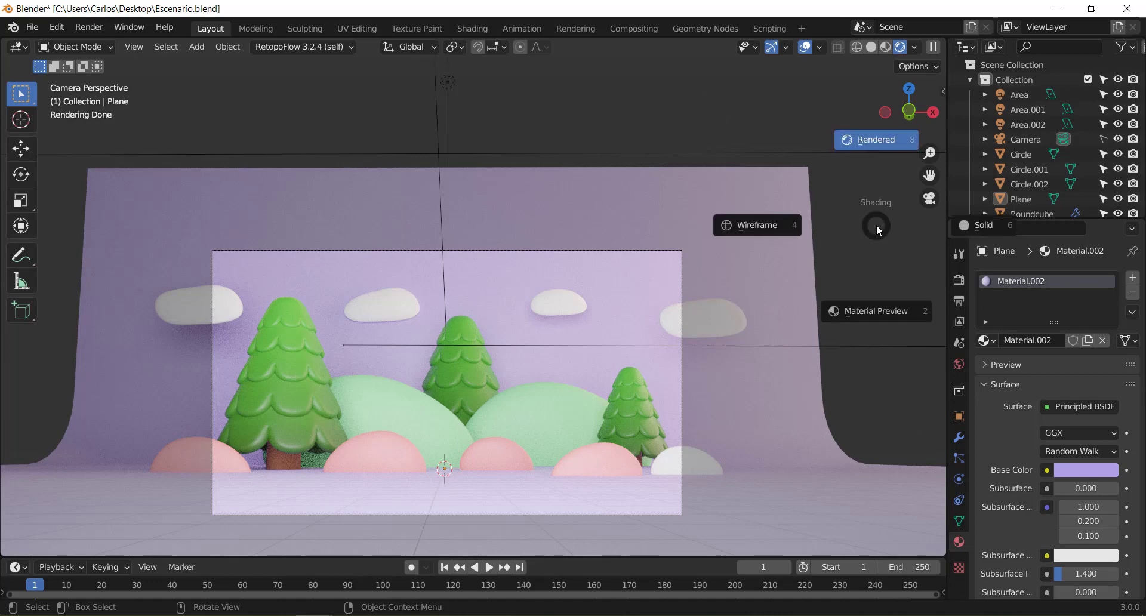
pyautogui.click(875, 311)
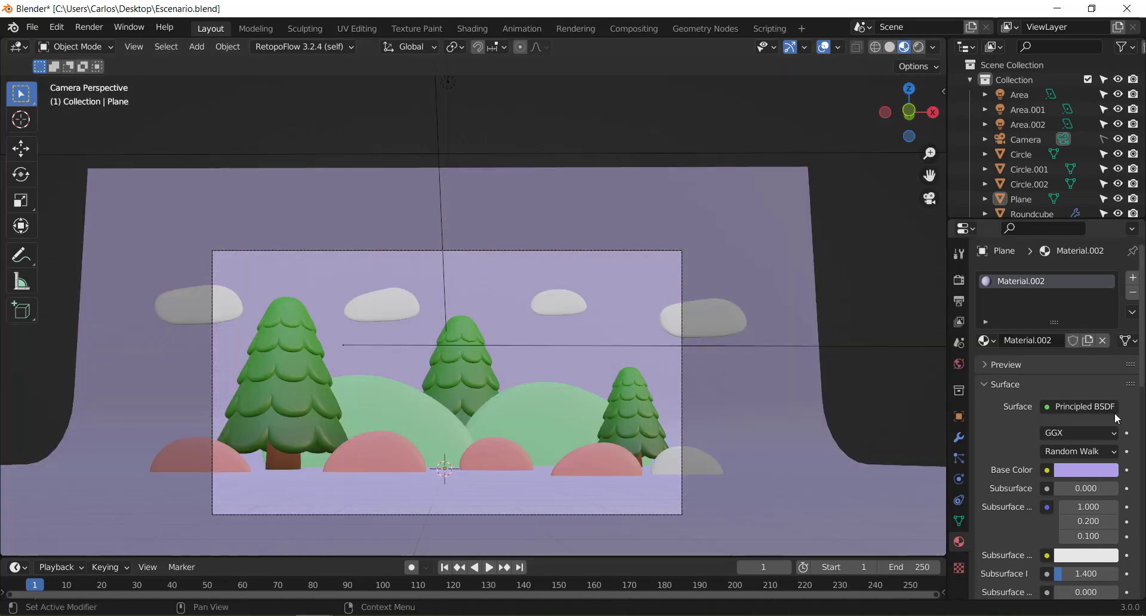
pyautogui.click(1098, 475)
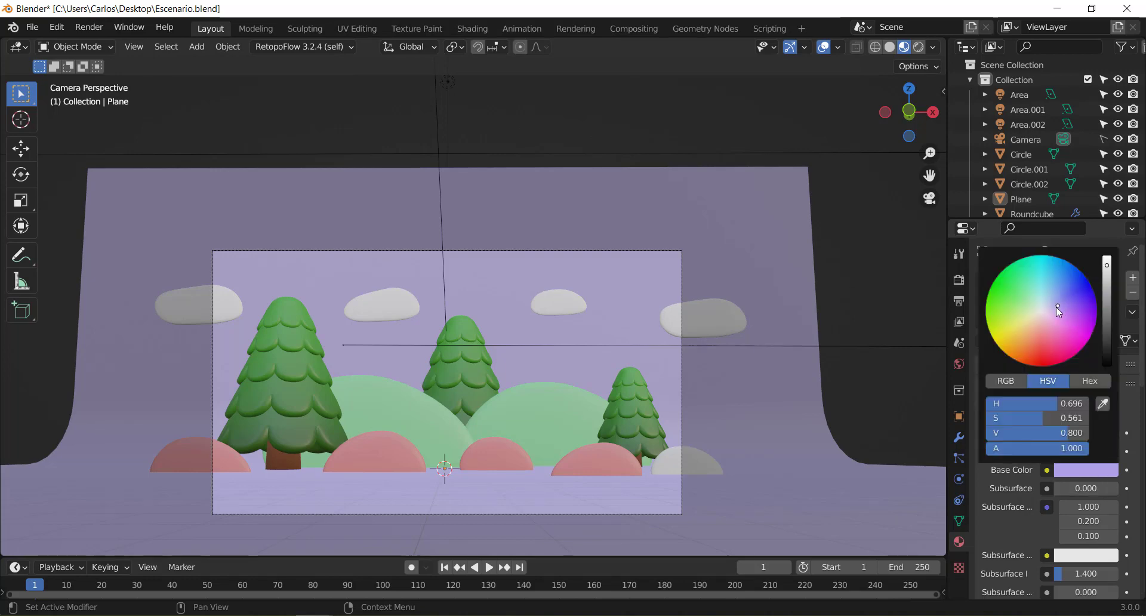
pyautogui.moveTo(1056, 306); pyautogui.dragTo(1054, 298)
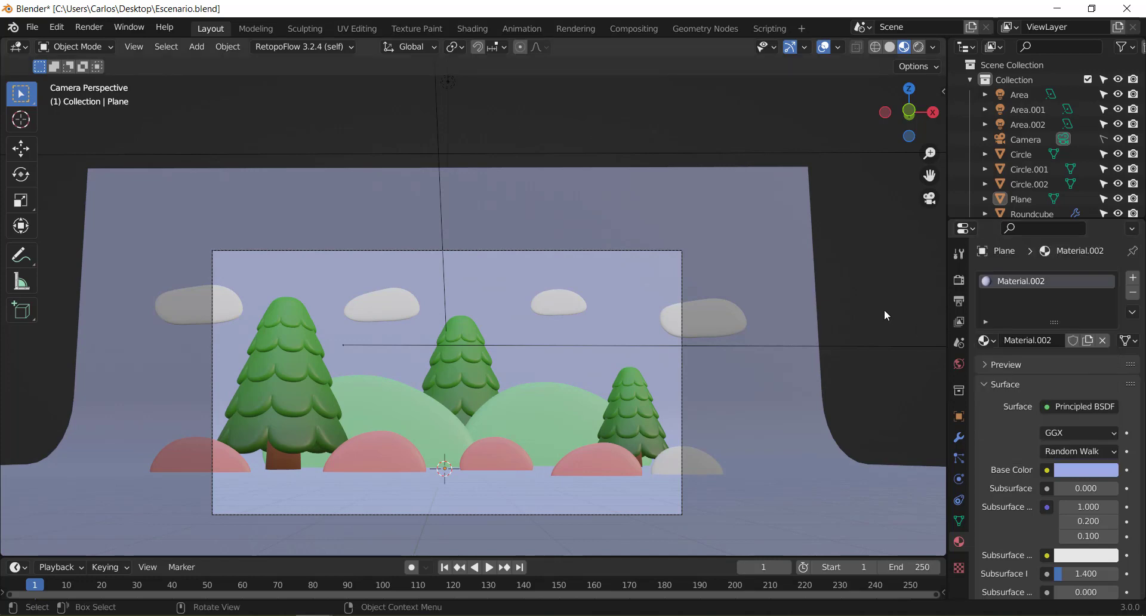
pyautogui.press('Tab')
pyautogui.moveTo(884, 315)
pyautogui.mouseDown(button='middle')
pyautogui.moveTo(600, 438)
pyautogui.moveTo(550, 421)
pyautogui.moveTo(580, 377)
pyautogui.mouseUp(button='middle')
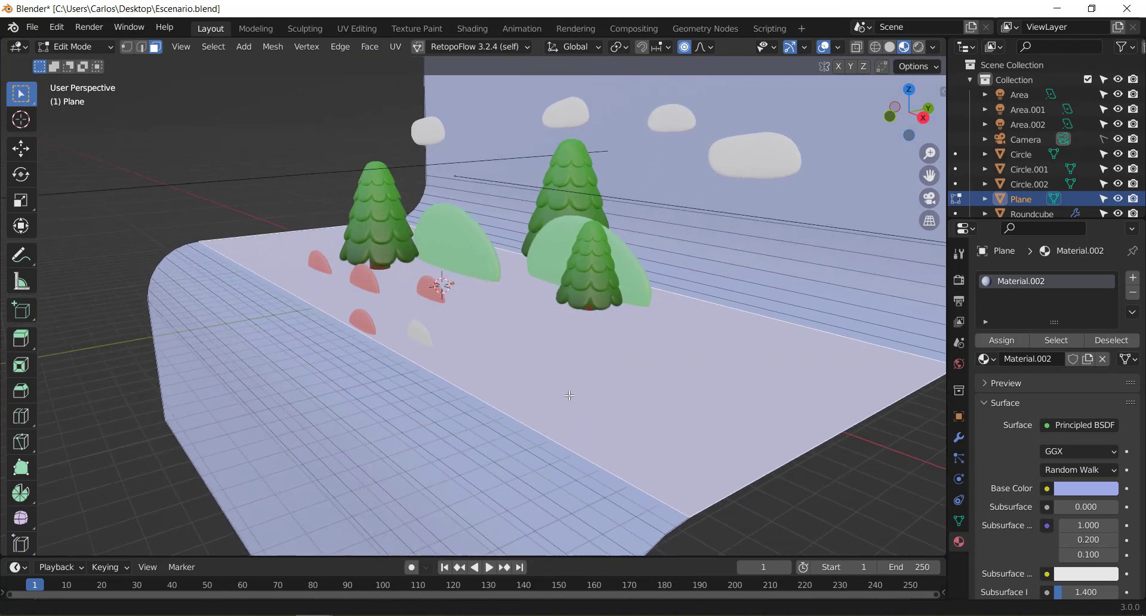
# Add a material slot with Verde and assign it to the selected floor faces.
pyautogui.click(1132, 278)
pyautogui.click(986, 382)
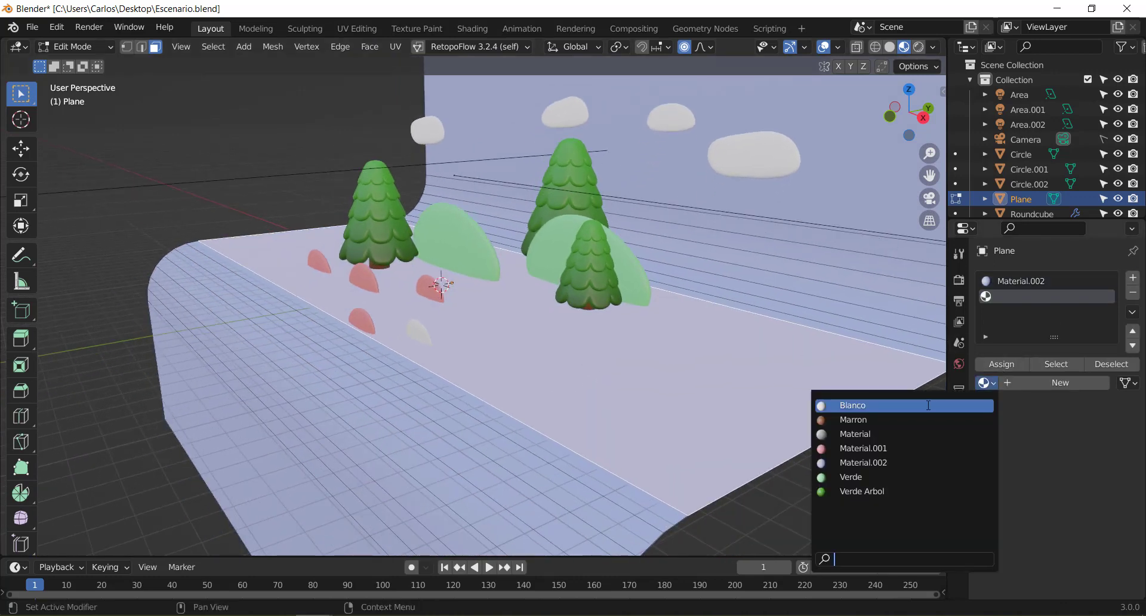
pyautogui.click(859, 477)
pyautogui.click(1005, 369)
pyautogui.scroll(-3, 483, 422)
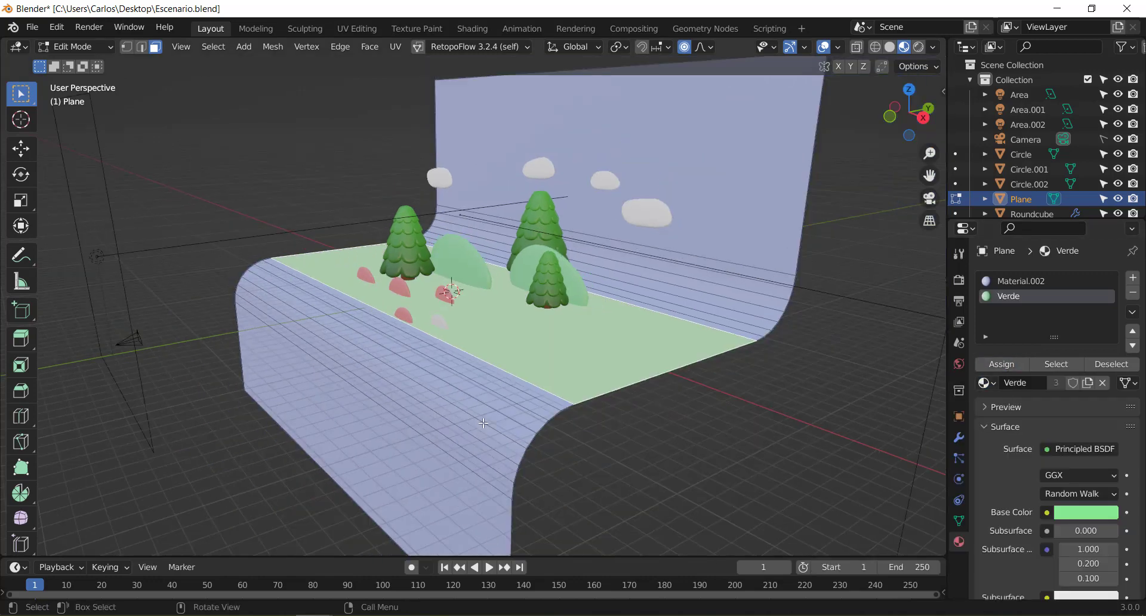
# Select the face loops down the rounded front and assign them Verde too.
pyautogui.keyDown('alt'); pyautogui.click(484, 422); pyautogui.keyUp('alt')
pyautogui.keyDown('alt'); pyautogui.click(486, 419); pyautogui.keyUp('alt')
pyautogui.keyDown('alt'); pyautogui.click(516, 388); pyautogui.keyUp('alt')
pyautogui.keyDown('alt'); pyautogui.keyDown('shift'); pyautogui.click(520, 399); pyautogui.keyUp('shift'); pyautogui.keyUp('alt')
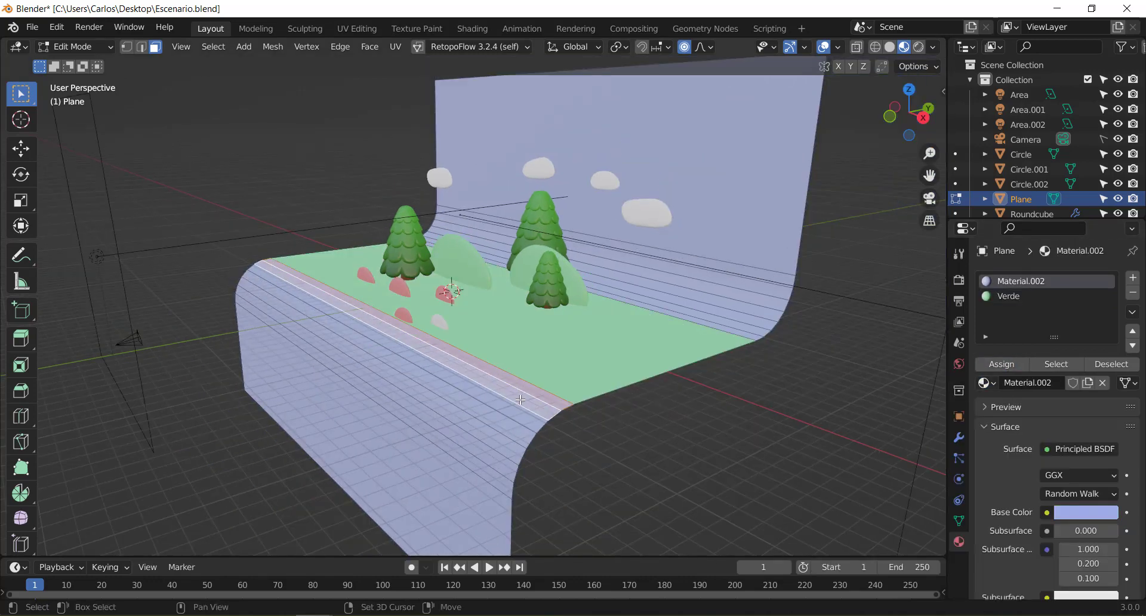
pyautogui.keyDown('alt'); pyautogui.keyDown('shift'); pyautogui.click(517, 412); pyautogui.keyUp('shift'); pyautogui.keyUp('alt')
pyautogui.keyDown('alt'); pyautogui.keyDown('shift'); pyautogui.click(512, 426); pyautogui.keyUp('shift'); pyautogui.keyUp('alt')
pyautogui.keyDown('alt'); pyautogui.keyDown('shift'); pyautogui.click(506, 444); pyautogui.keyUp('shift'); pyautogui.keyUp('alt')
pyautogui.keyDown('alt'); pyautogui.keyDown('shift'); pyautogui.click(501, 464); pyautogui.keyUp('shift'); pyautogui.keyUp('alt')
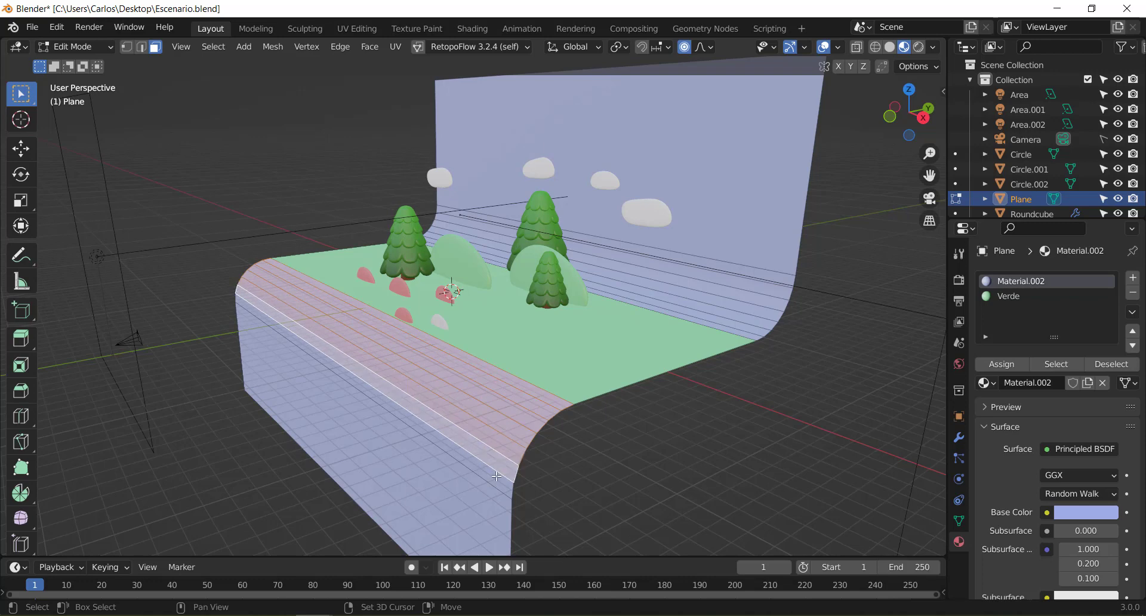
pyautogui.keyDown('alt'); pyautogui.keyDown('shift'); pyautogui.click(480, 493); pyautogui.keyUp('shift'); pyautogui.keyUp('alt')
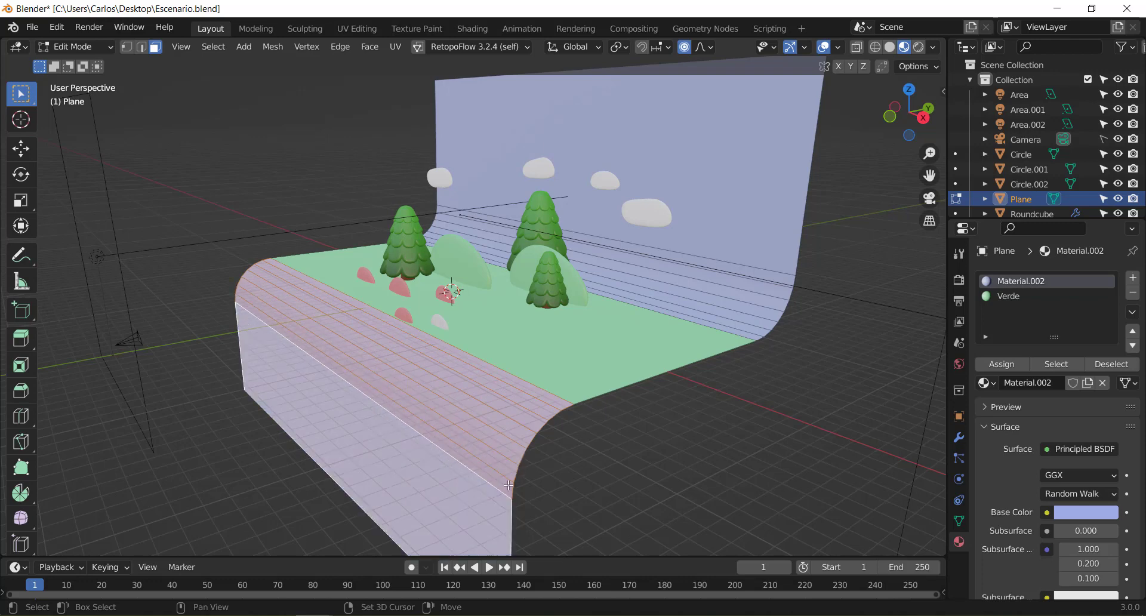
pyautogui.click(1018, 298)
pyautogui.click(1003, 361)
# Leave Edit Mode and check the green floor in a Cycles render from the camera.
pyautogui.press('Tab')
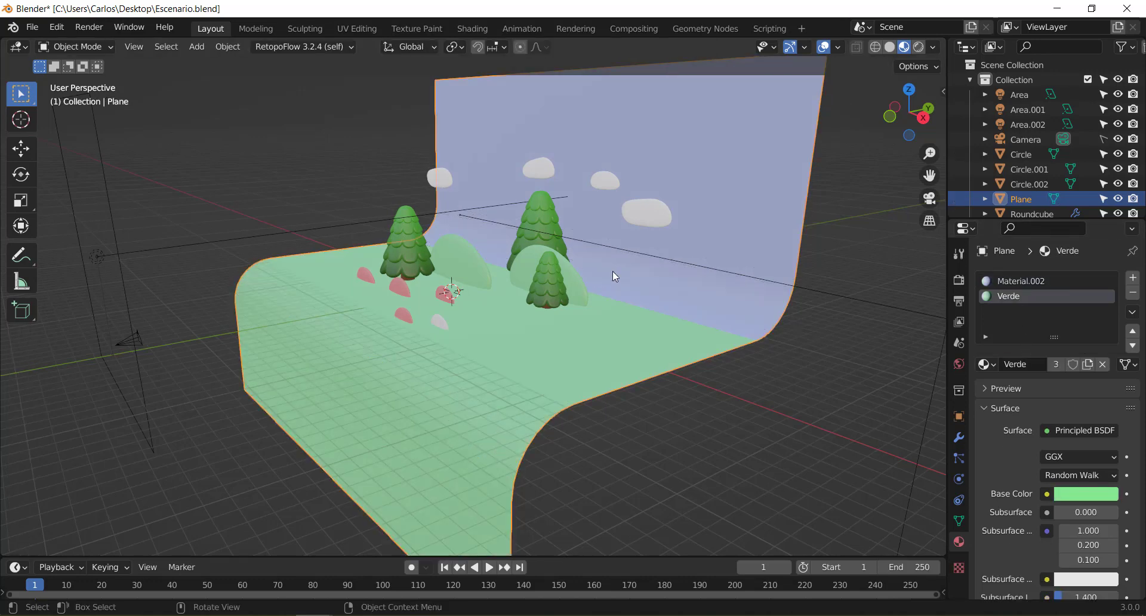
pyautogui.press('KP_0')
pyautogui.press('z')
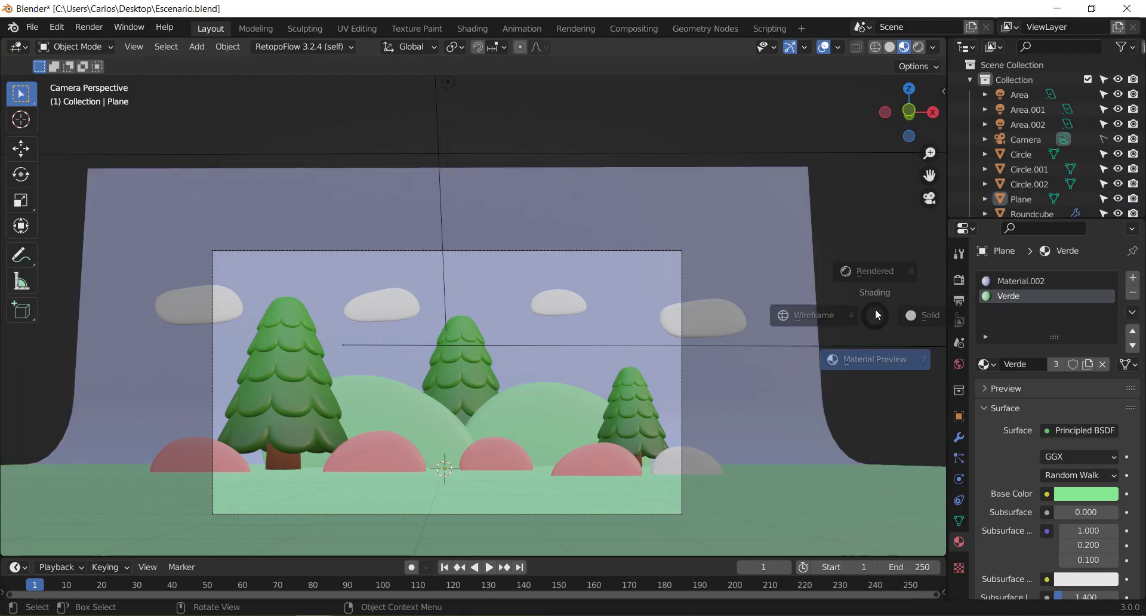
pyautogui.click(886, 252)
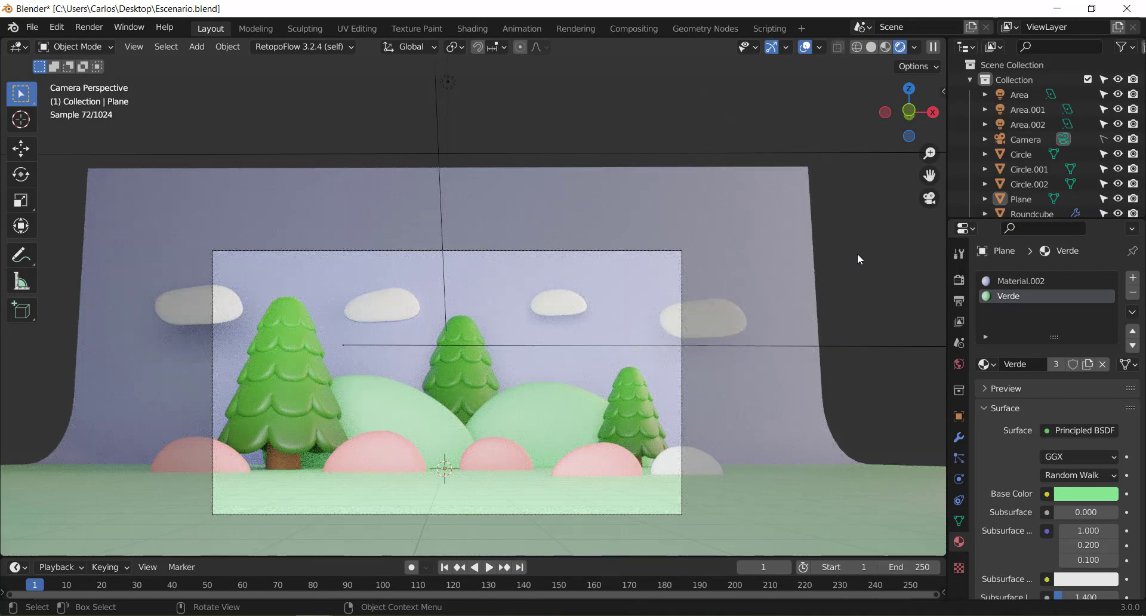
pyautogui.press('z')
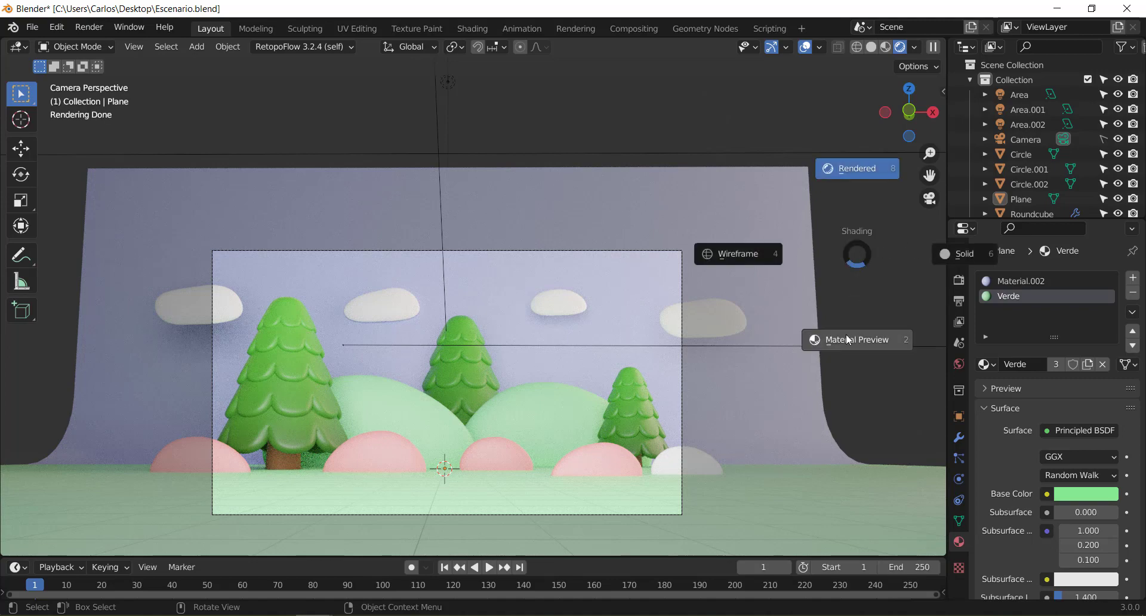
pyautogui.click(847, 339)
pyautogui.scroll(-5, 833, 339)
# Move the four clouds on the backdrop wall -4.9213 m along the Y axis.
pyautogui.moveTo(773, 330)
pyautogui.mouseDown(button='middle')
pyautogui.moveTo(656, 355)
pyautogui.moveTo(592, 399)
pyautogui.moveTo(558, 395)
pyautogui.moveTo(535, 325)
pyautogui.mouseUp(button='middle')
pyautogui.click(562, 371)
pyautogui.keyDown('shift'); pyautogui.click(532, 316); pyautogui.keyUp('shift')
pyautogui.keyDown('shift'); pyautogui.click(517, 254); pyautogui.keyUp('shift')
pyautogui.keyDown('shift'); pyautogui.click(425, 240); pyautogui.keyUp('shift')
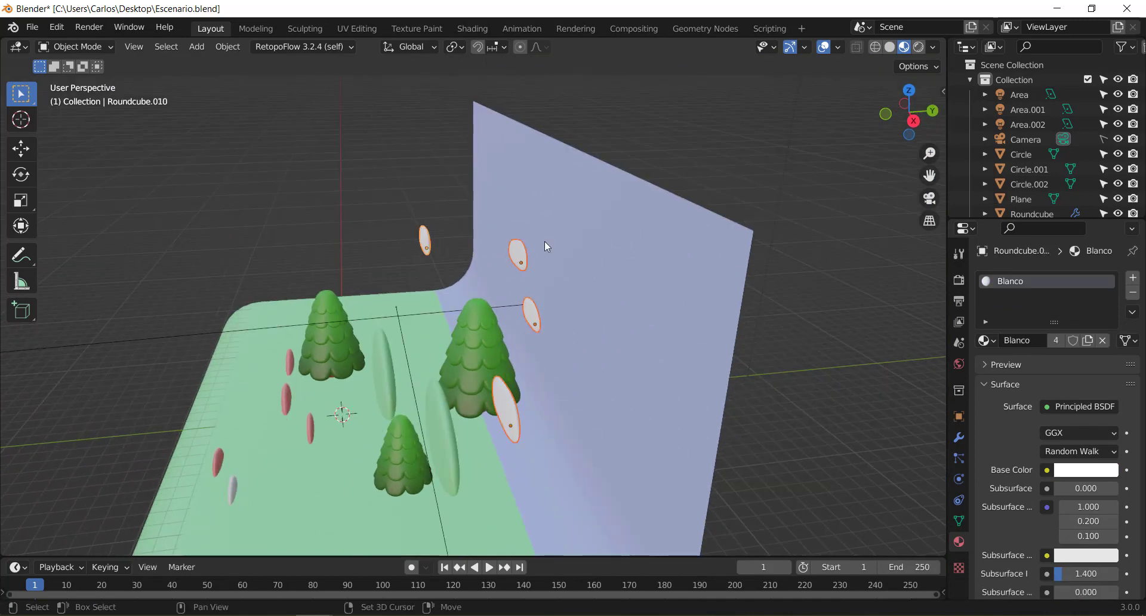
pyautogui.press('g')
pyautogui.press('y')
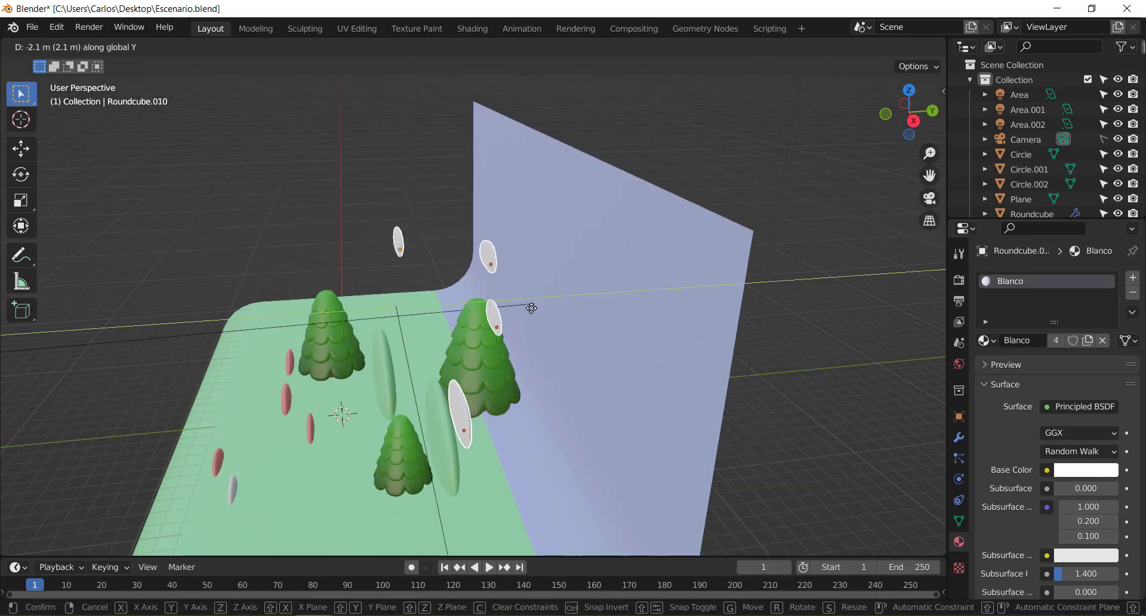
pyautogui.click(495, 310)
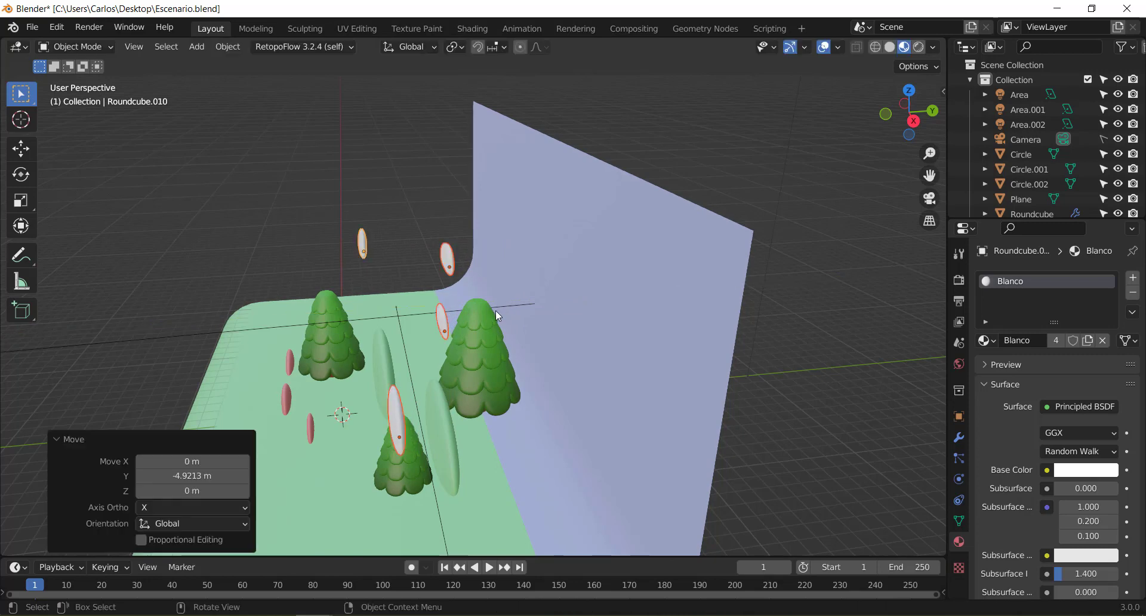
# Look through the scene camera with nothing selected.
pyautogui.press('KP_0')
pyautogui.hotkey('alt', 'a')
pyautogui.scroll(6, 483, 349)
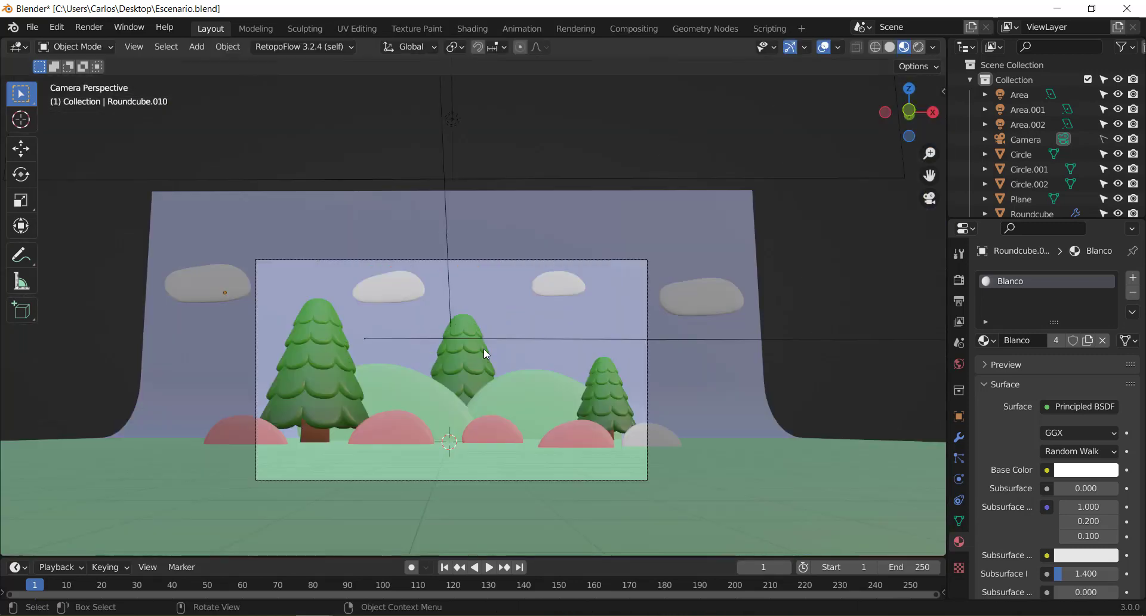
pyautogui.scroll(1, 421, 420)
pyautogui.scroll(-2, 500, 432)
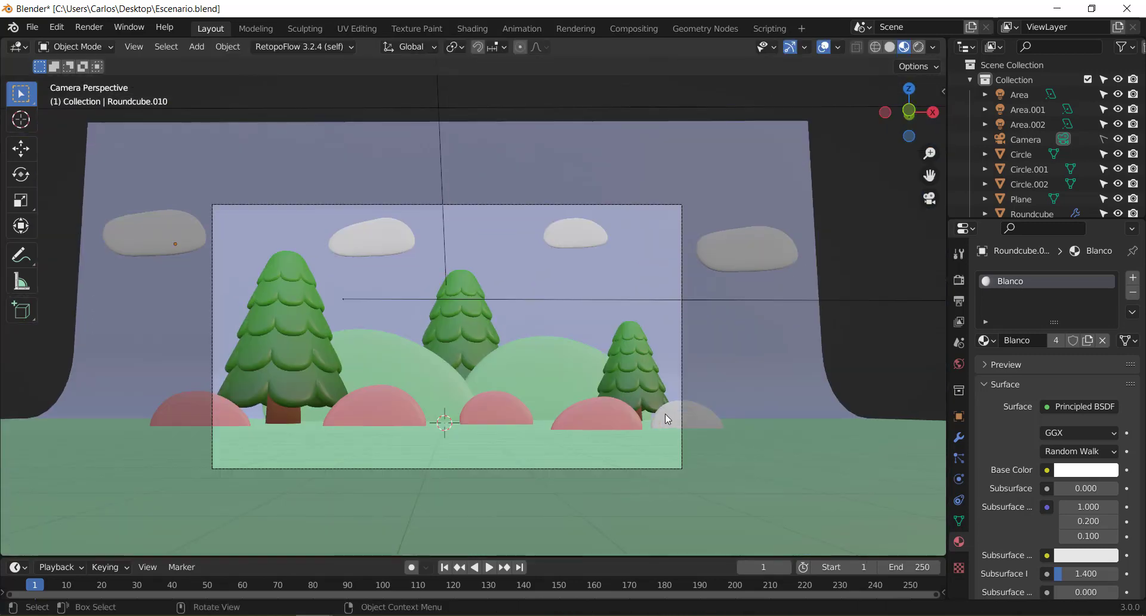
# Link pink Material.001 from a pink half-dome onto the rightmost grey half-dome.
pyautogui.click(668, 413)
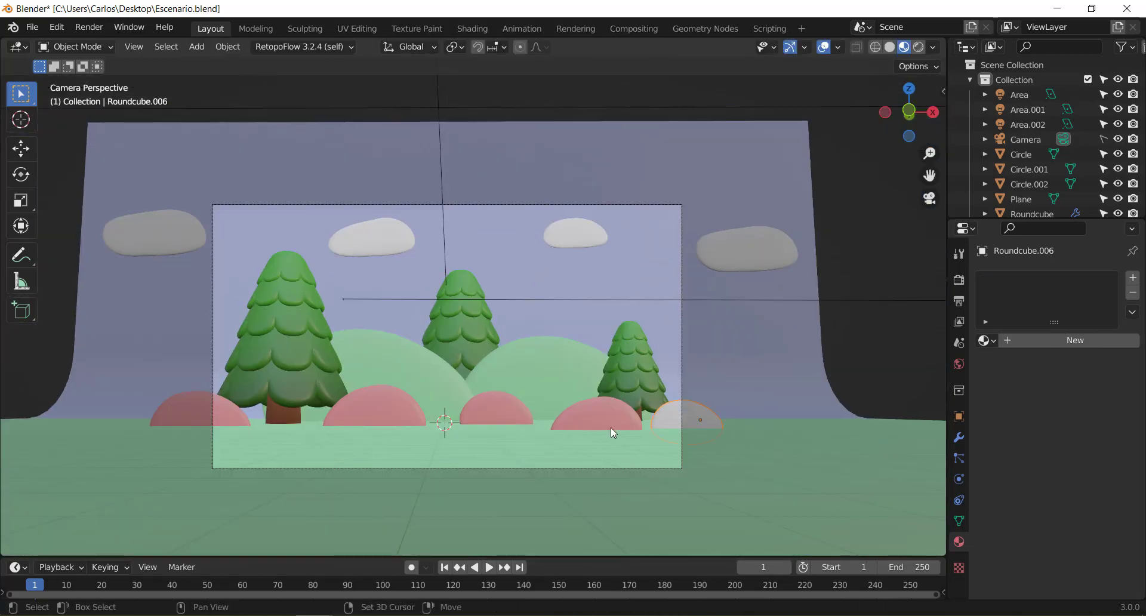
pyautogui.click(608, 427)
pyautogui.click(658, 421)
pyautogui.keyDown('shift'); pyautogui.click(620, 421); pyautogui.keyUp('shift')
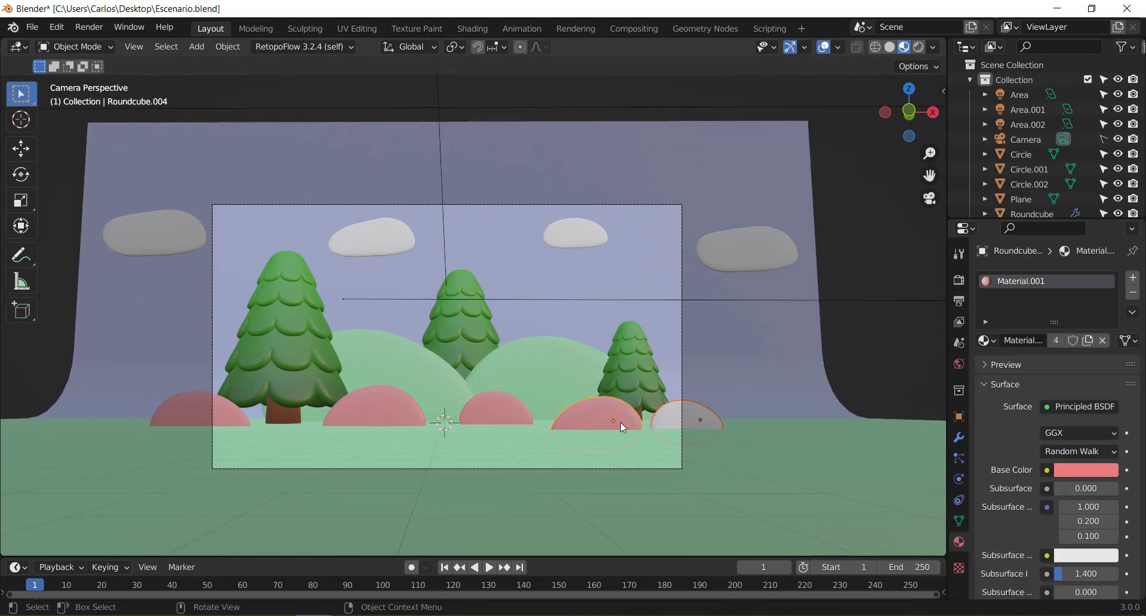
pyautogui.hotkey('ctrl', 'l')
pyautogui.click(621, 421)
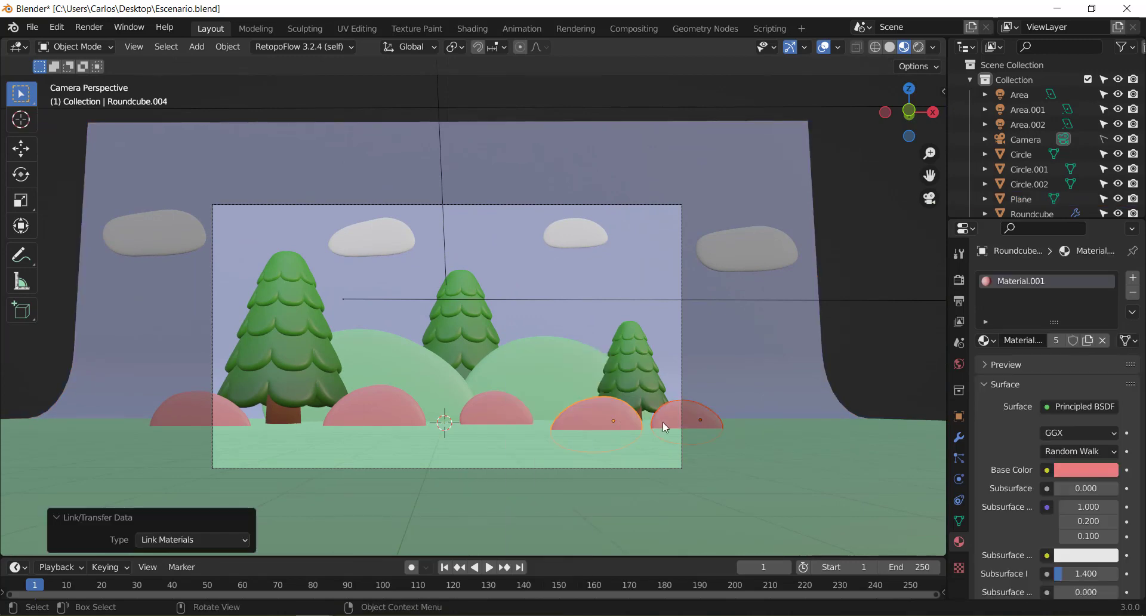
# Select the large left pine tree and recentre the camera view.
pyautogui.click(880, 357)
pyautogui.click(320, 368)
pyautogui.keyDown('shift'); pyautogui.moveTo(326, 360); pyautogui.dragTo(378, 370, button='middle'); pyautogui.keyUp('shift')
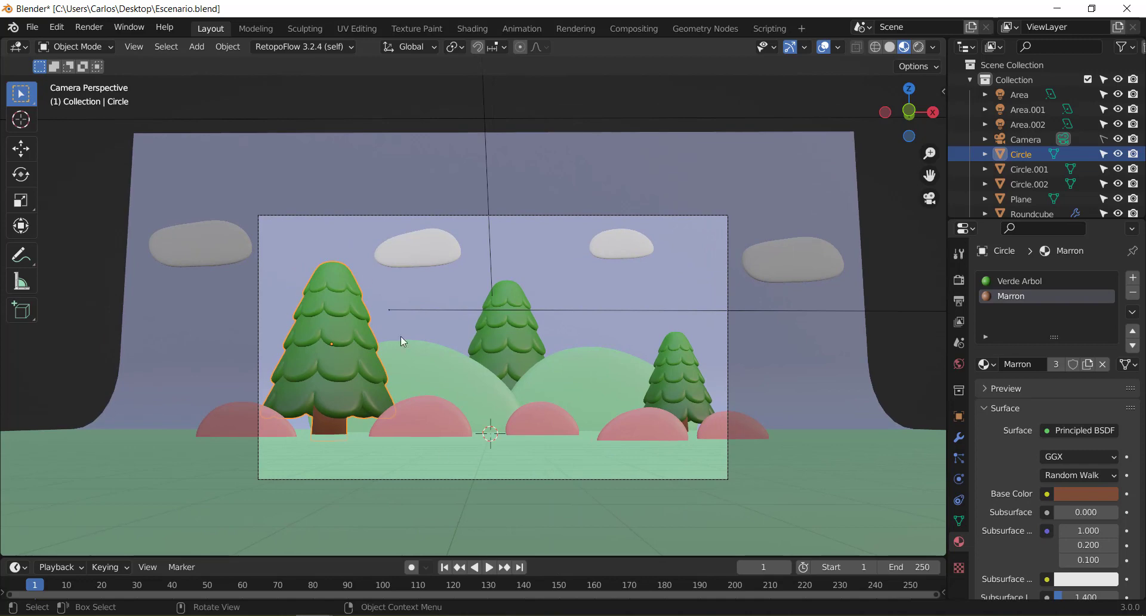
# In Shading, make Verde Arbol's light ColorRamp stop a brighter yellowish green.
pyautogui.click(464, 27)
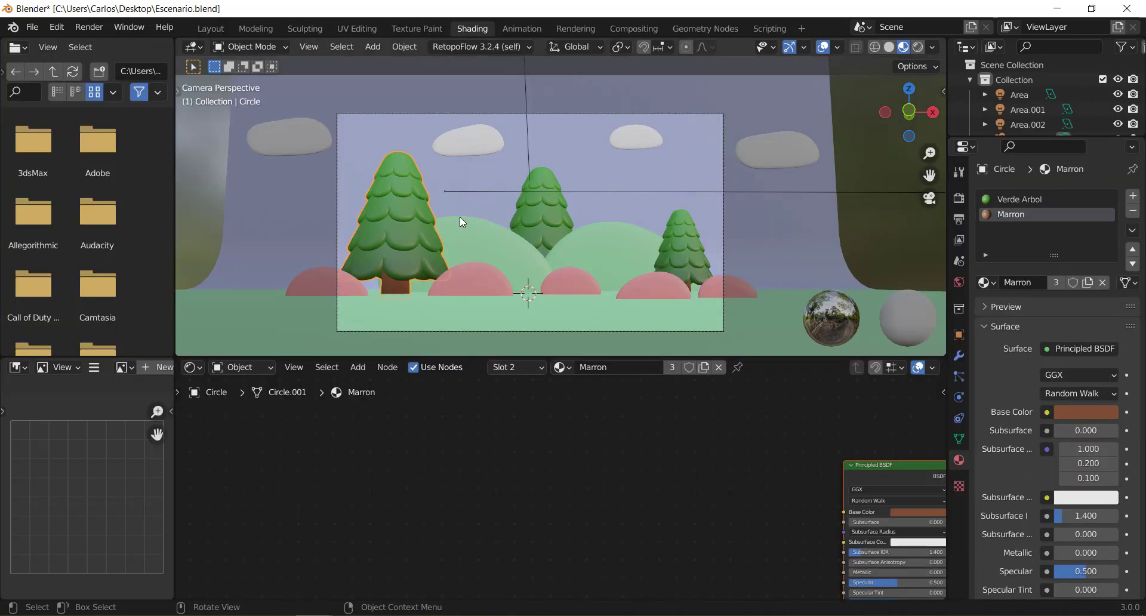
pyautogui.scroll(1, 460, 221)
pyautogui.scroll(-2, 689, 532)
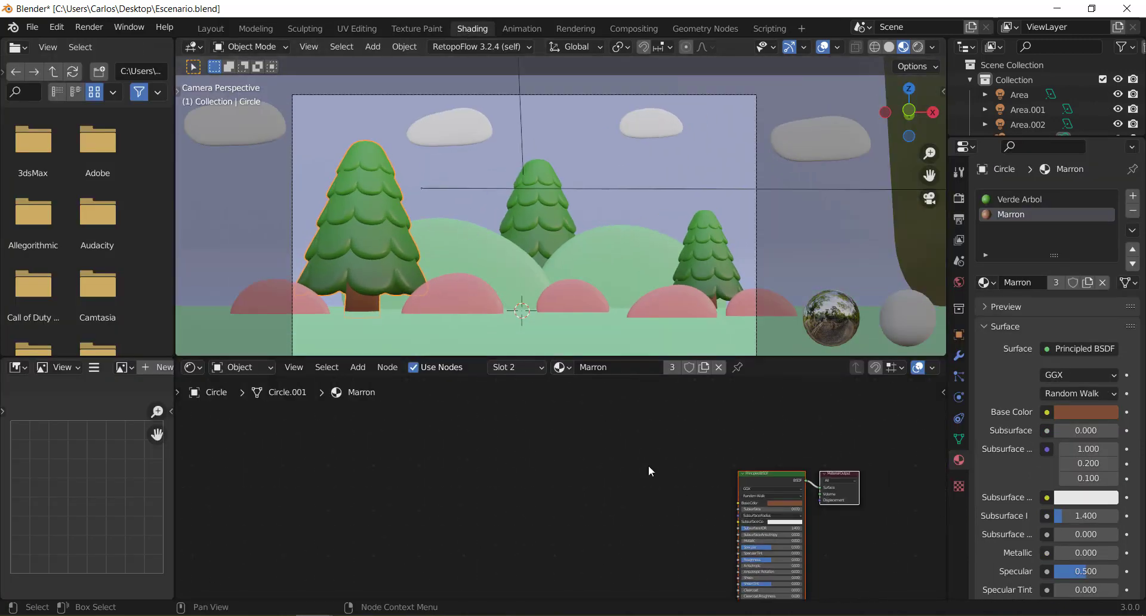
pyautogui.click(1016, 198)
pyautogui.scroll(2, 597, 504)
pyautogui.scroll(2, 657, 489)
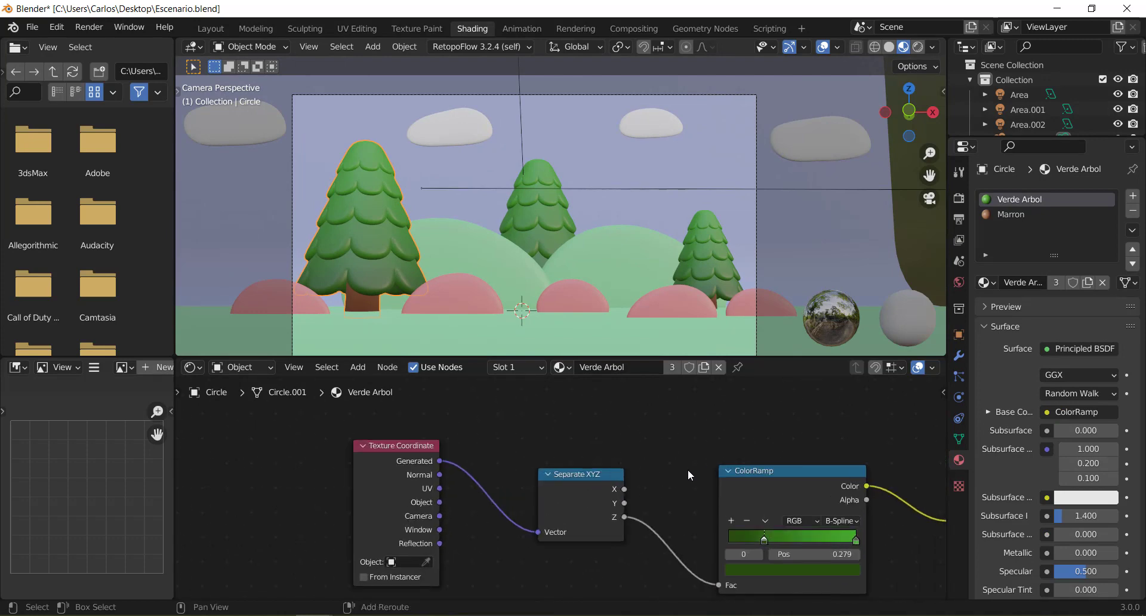
pyautogui.moveTo(688, 474); pyautogui.dragTo(522, 425, button='middle')
pyautogui.click(711, 501)
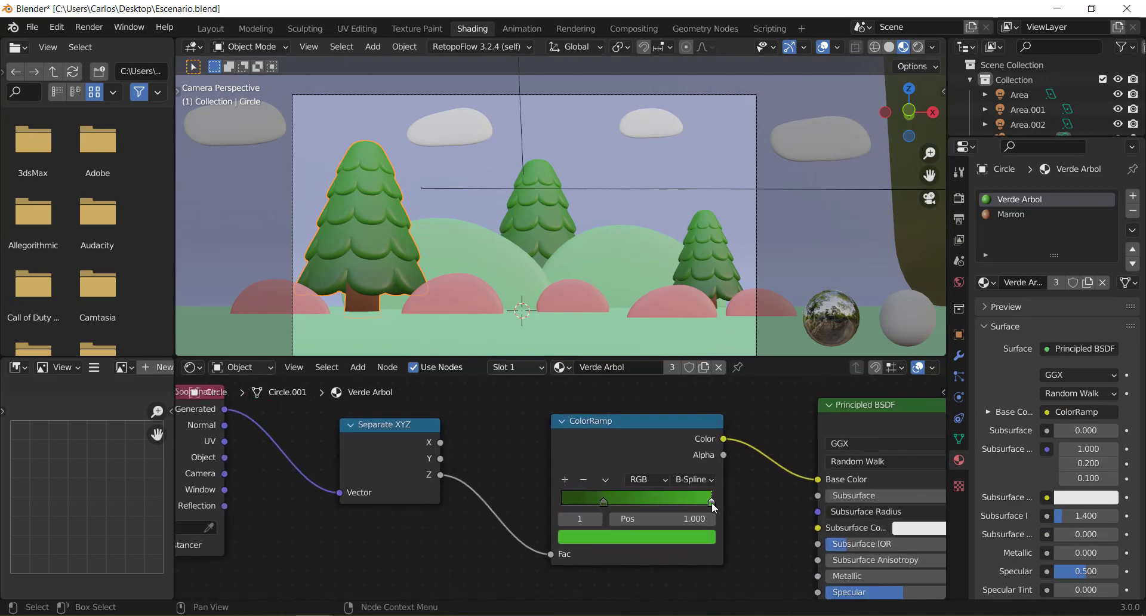
pyautogui.click(688, 535)
pyautogui.click(582, 382)
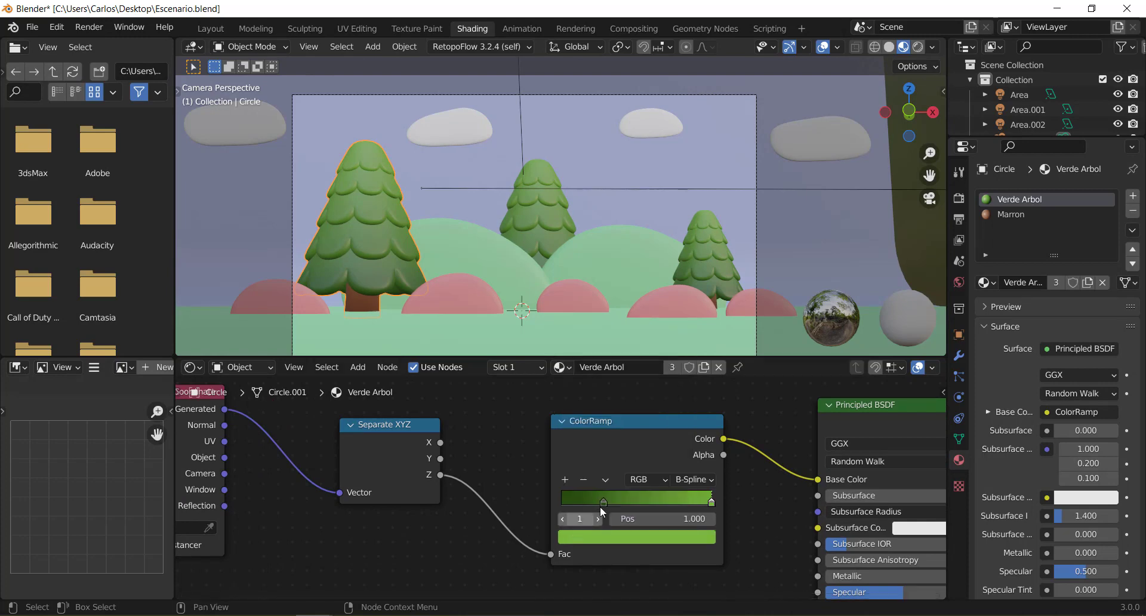
# Make the dark ColorRamp stop a less saturated, near-black green (V 0.076).
pyautogui.click(602, 503)
pyautogui.click(605, 532)
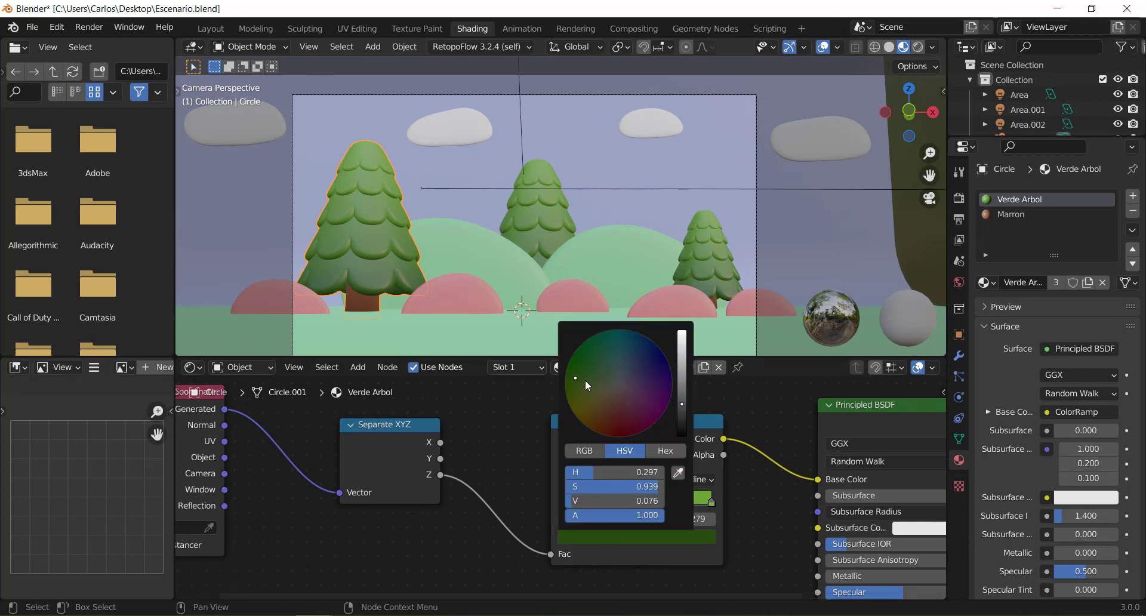
pyautogui.moveTo(585, 380); pyautogui.dragTo(585, 380)
# Back in Layout, preview the scene in Rendered shading, then return to Material Preview.
pyautogui.click(218, 31)
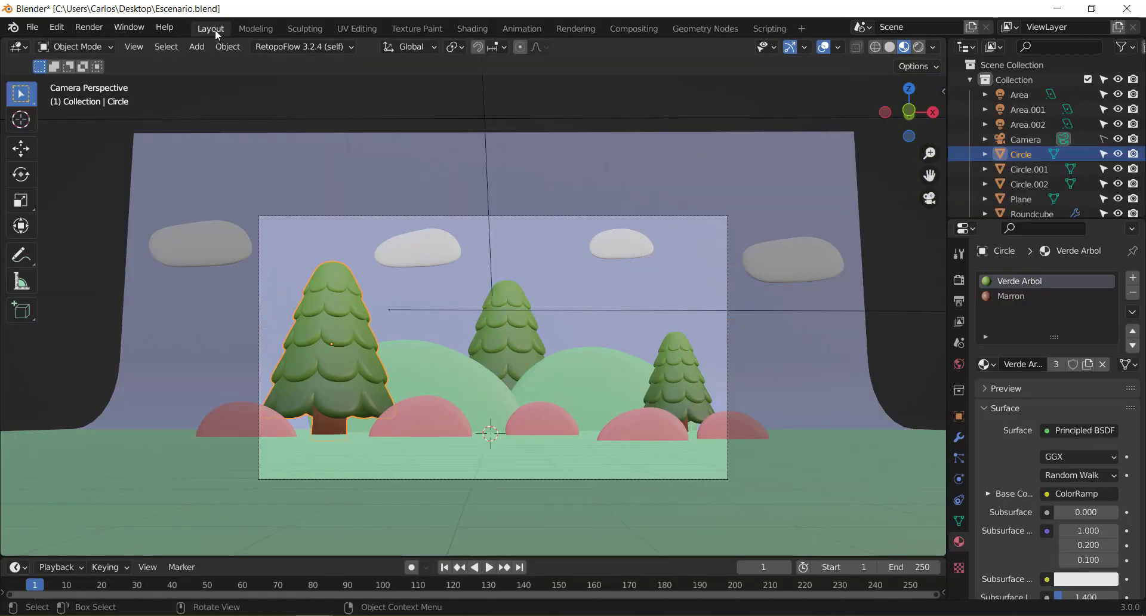
pyautogui.click(685, 148)
pyautogui.press('z')
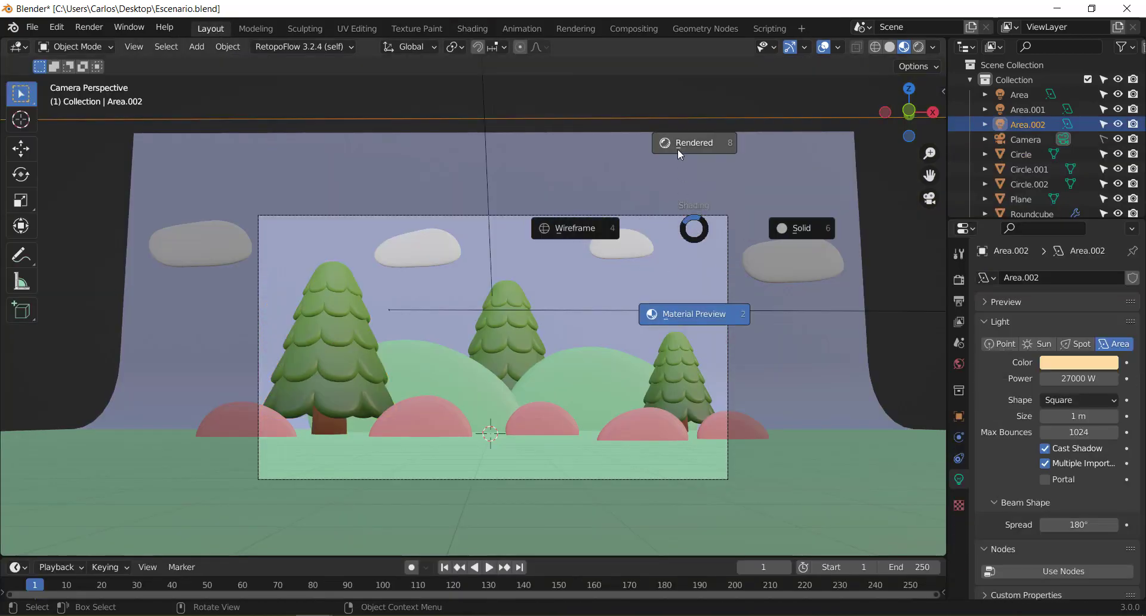
pyautogui.click(678, 148)
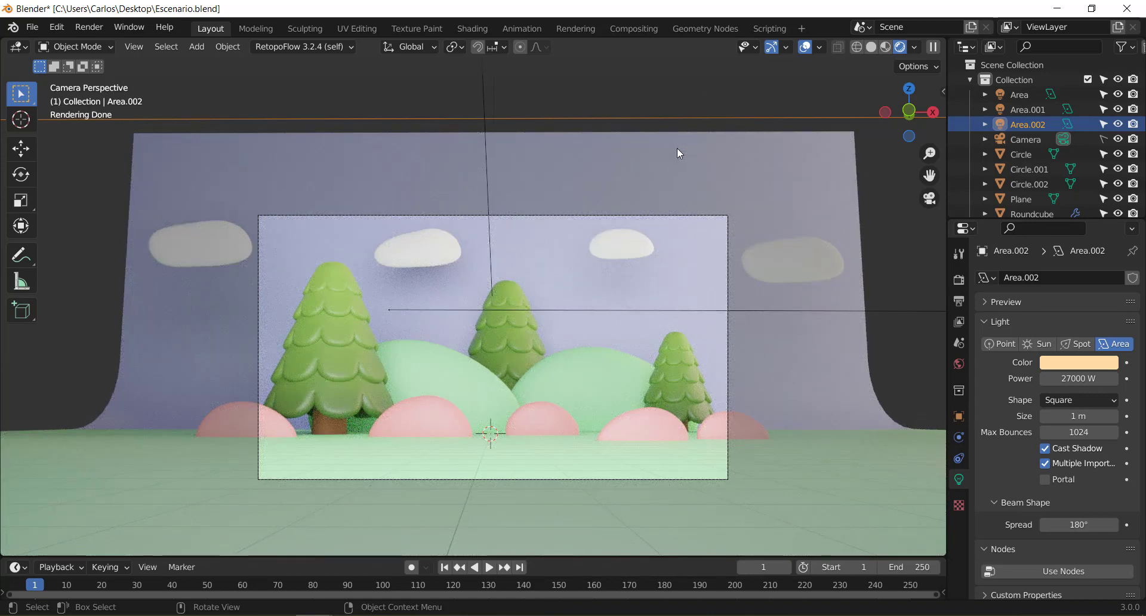
pyautogui.press('z')
pyautogui.click(678, 239)
# Move the Area.001 light 11.437 m along the X axis, away from the set.
pyautogui.scroll(-2, 678, 242)
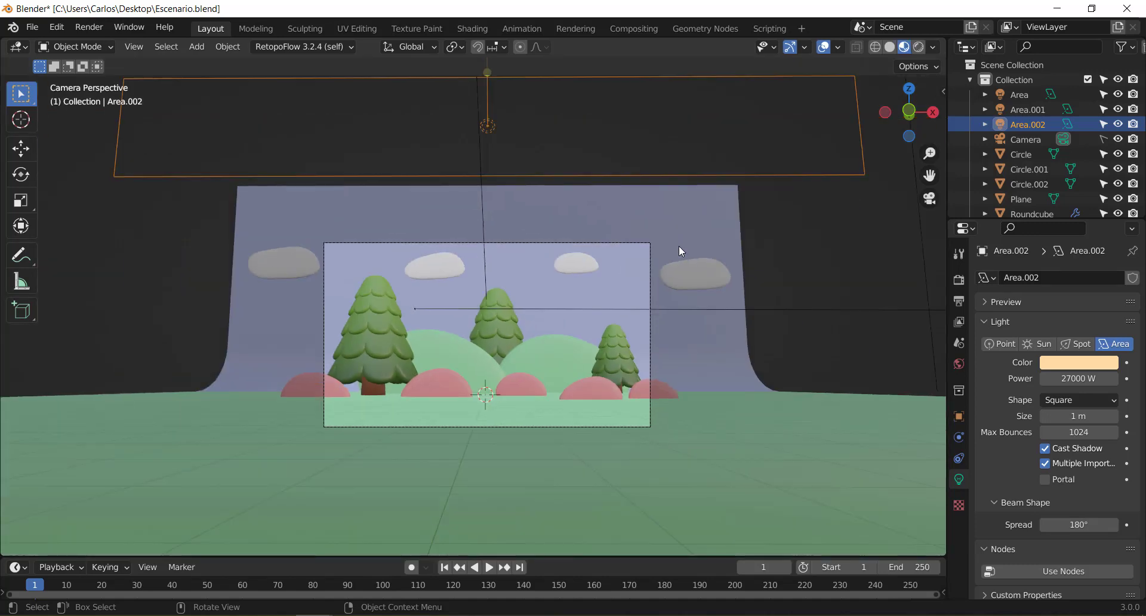
pyautogui.scroll(-2, 678, 245)
pyautogui.click(686, 262)
pyautogui.moveTo(690, 269); pyautogui.dragTo(694, 296, button='middle')
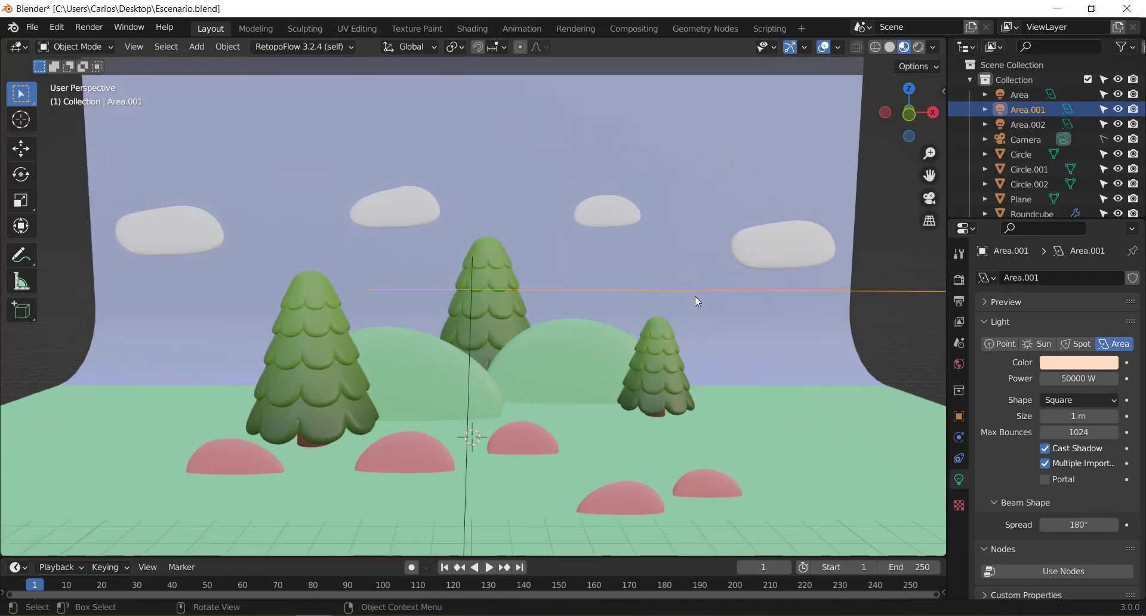
pyautogui.scroll(-5, 695, 296)
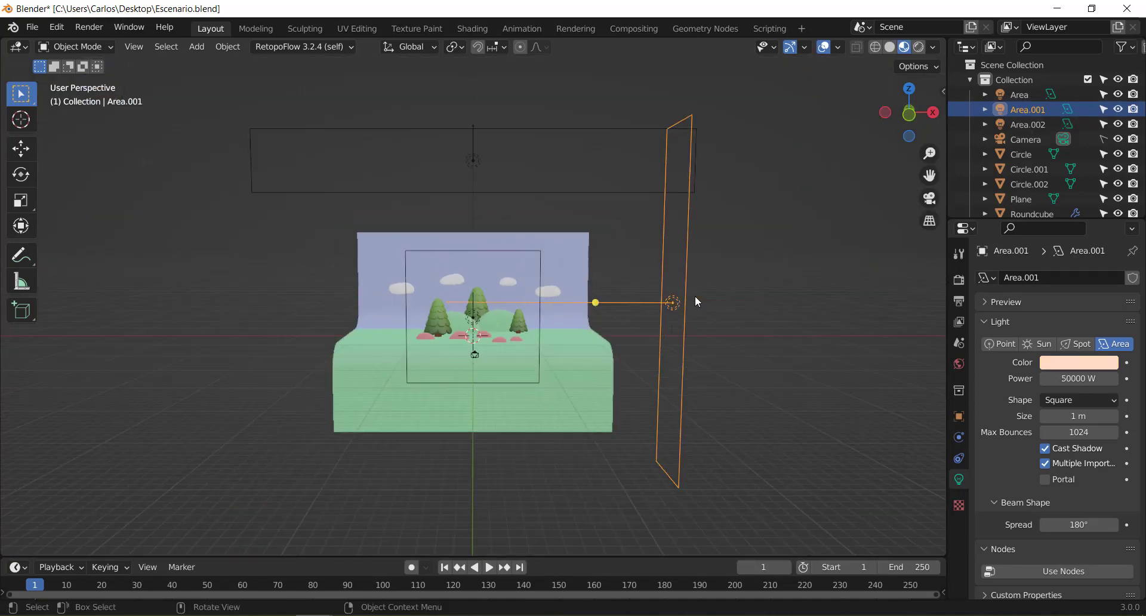
pyautogui.scroll(-1, 668, 299)
pyautogui.press('g')
pyautogui.press('x')
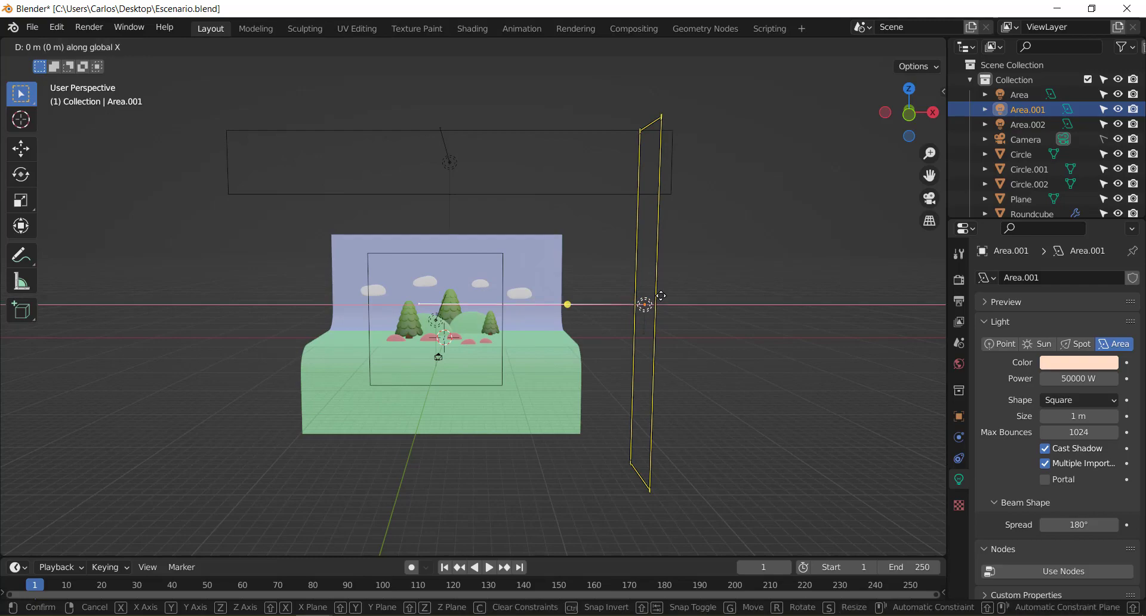
pyautogui.click(724, 287)
# Check the scene from side, front and camera views, then put the left pine tree into Edit Mode.
pyautogui.moveTo(533, 286)
pyautogui.mouseDown(button='middle')
pyautogui.moveTo(283, 347)
pyautogui.moveTo(416, 346)
pyautogui.mouseUp(button='middle')
pyautogui.scroll(3, 454, 345)
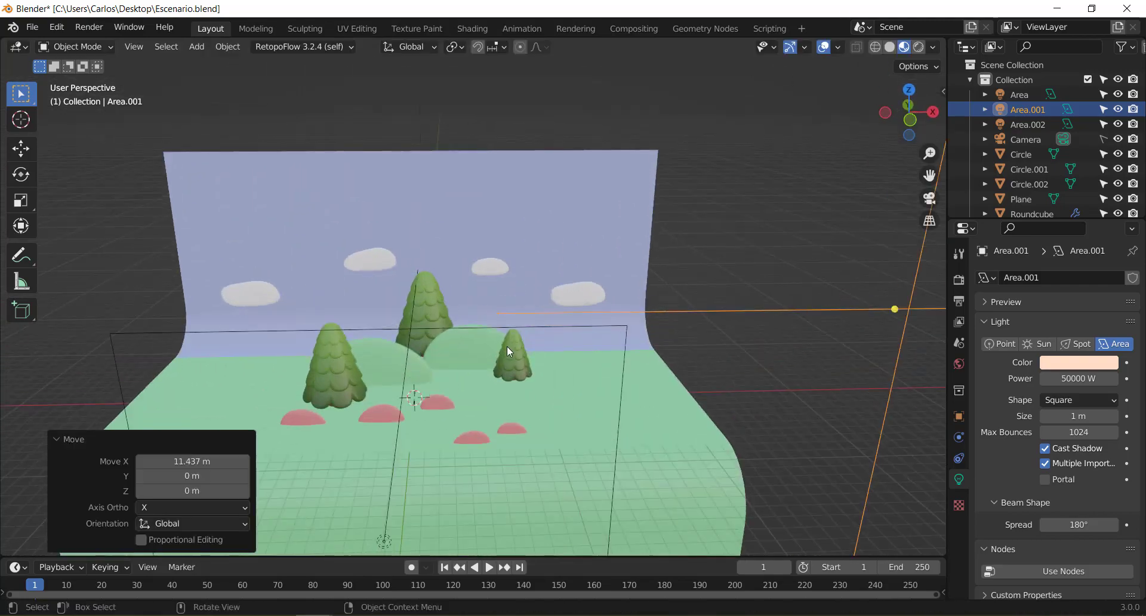
pyautogui.scroll(2, 516, 345)
pyautogui.moveTo(525, 342)
pyautogui.mouseDown(button='middle')
pyautogui.moveTo(438, 295)
pyautogui.moveTo(547, 308)
pyautogui.mouseUp(button='middle')
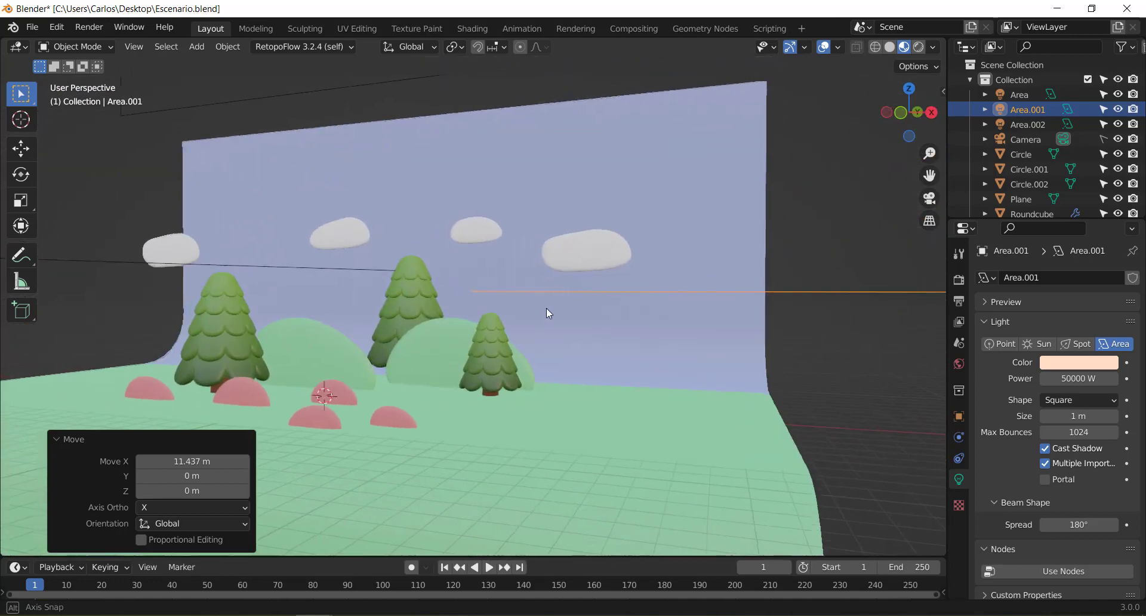
pyautogui.press('KP_1')
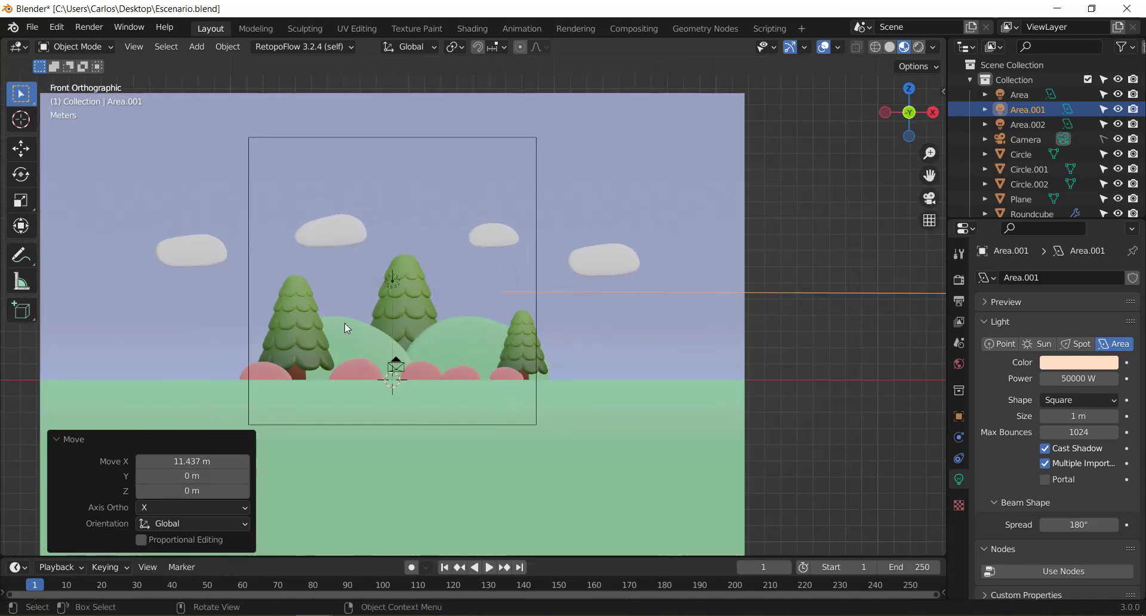
pyautogui.press('KP_0')
pyautogui.scroll(3, 406, 327)
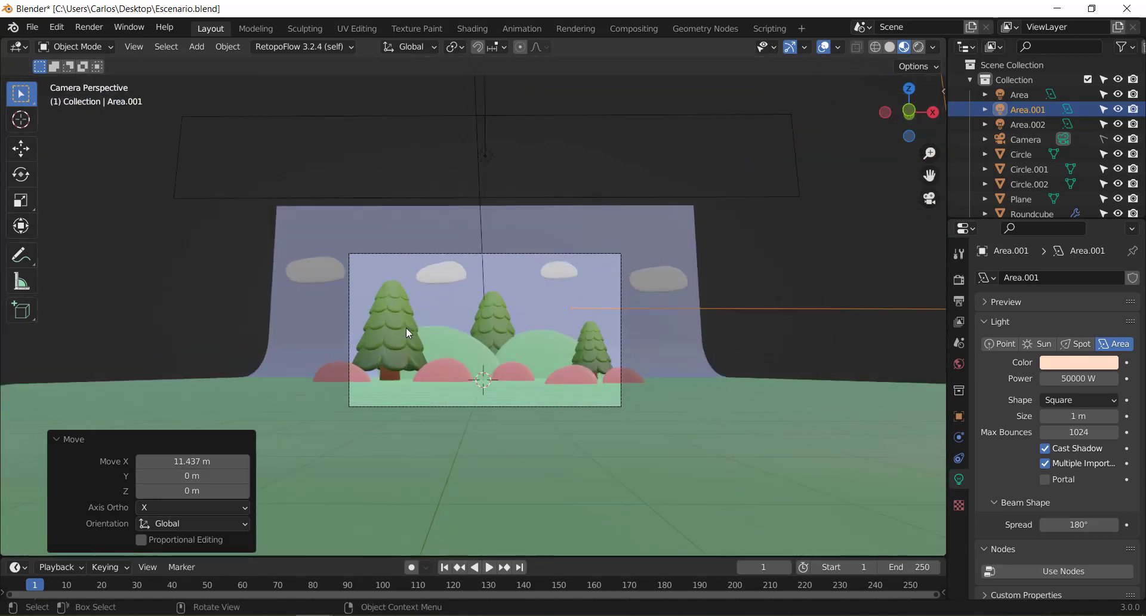
pyautogui.scroll(2, 406, 328)
pyautogui.scroll(1, 482, 302)
pyautogui.scroll(-1, 475, 313)
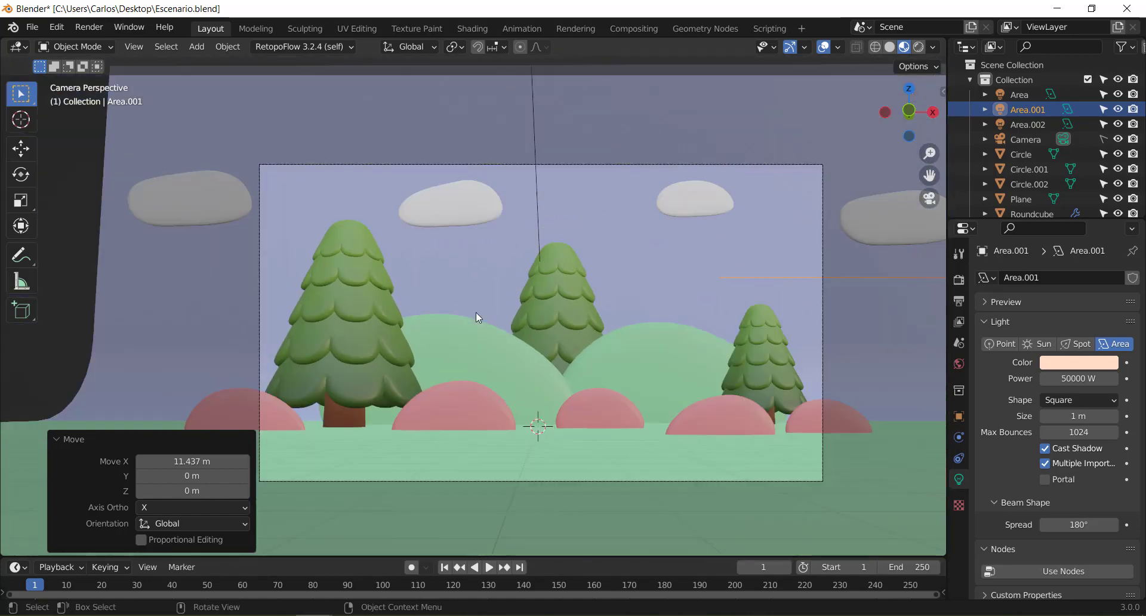
pyautogui.click(388, 296)
pyautogui.press('Tab')
pyautogui.press('Tab')
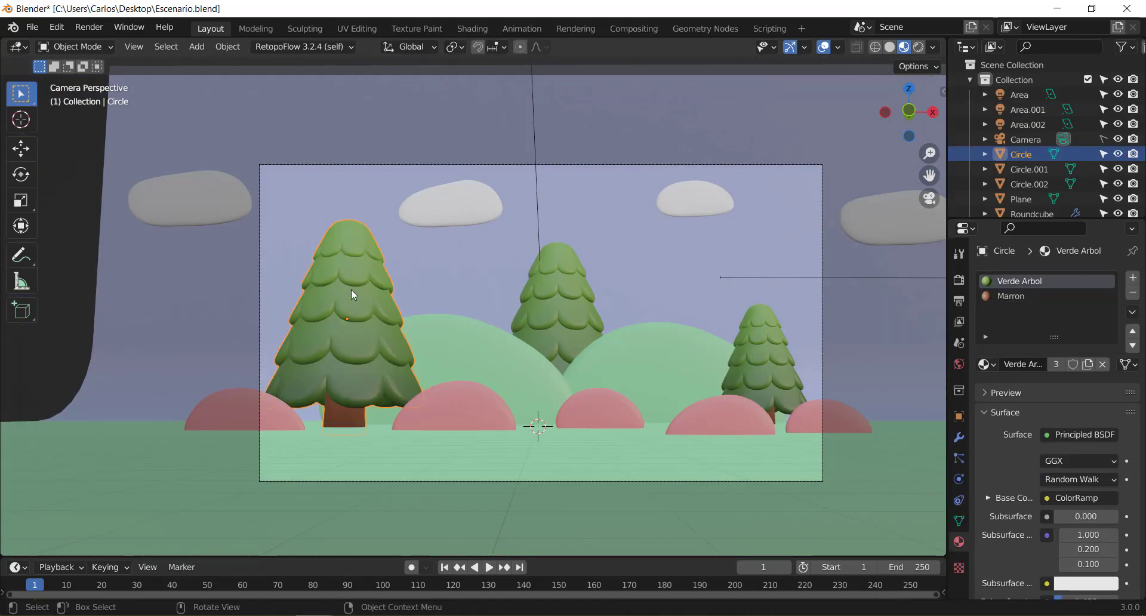
pyautogui.press('Tab')
pyautogui.press('Tab')
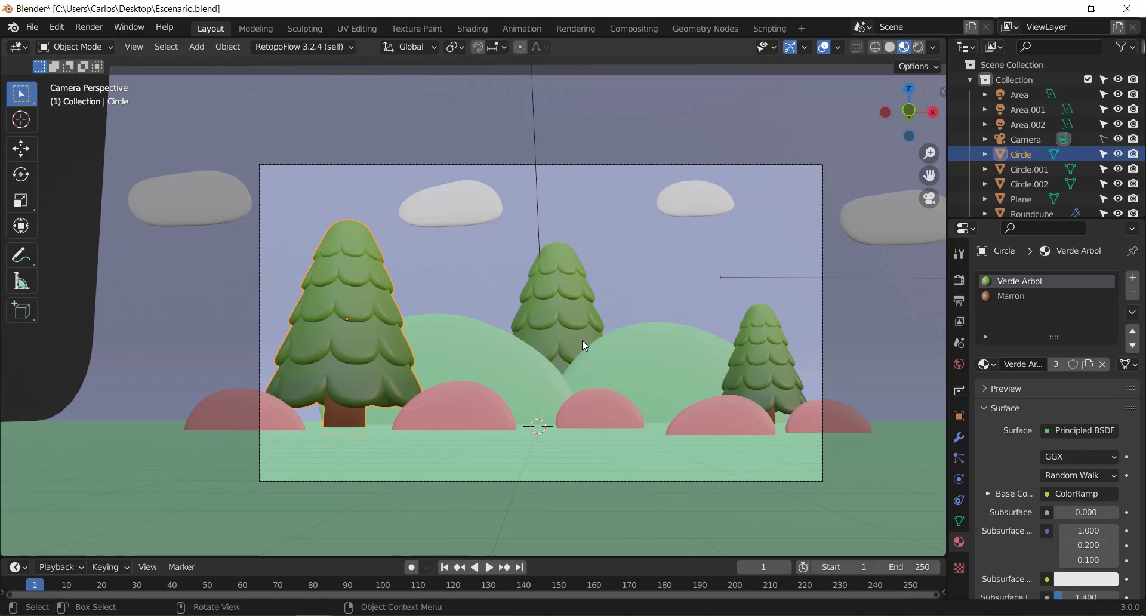
pyautogui.scroll(-2, 539, 350)
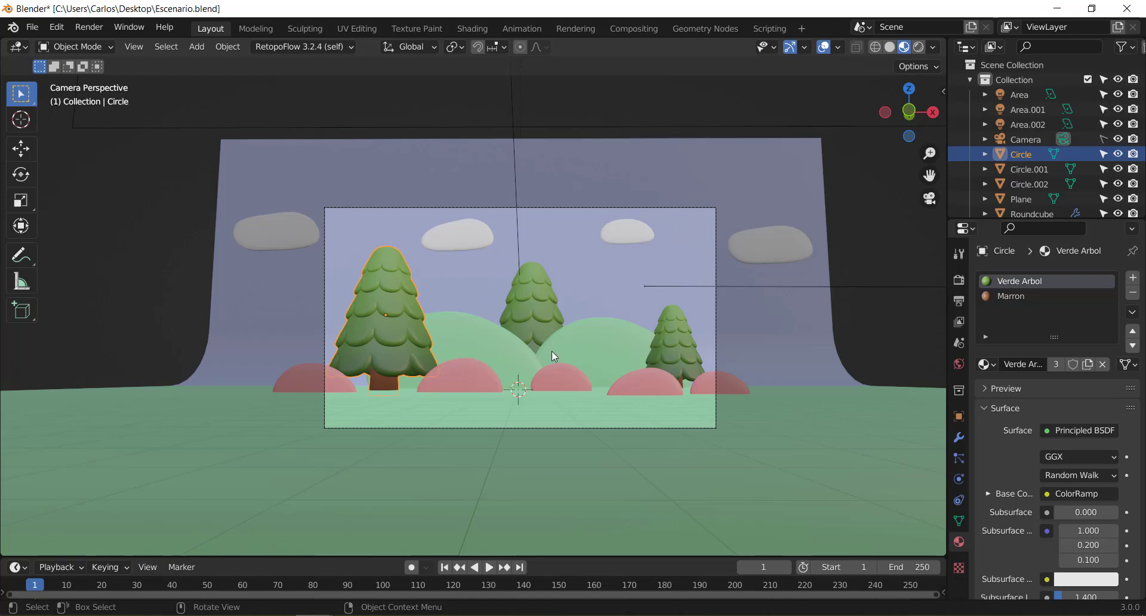
pyautogui.scroll(1, 554, 356)
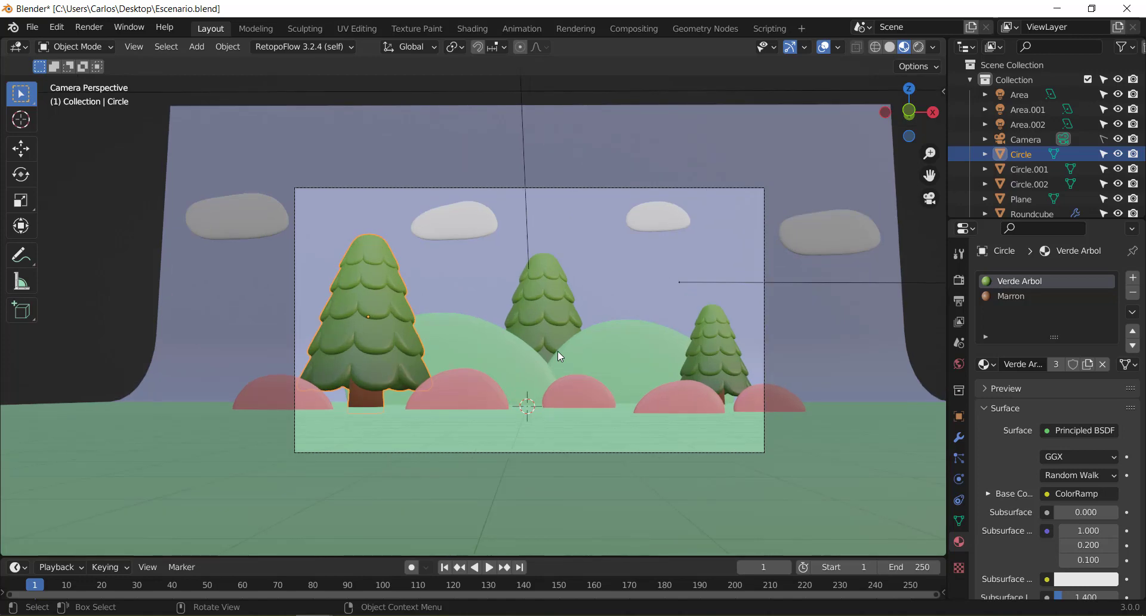